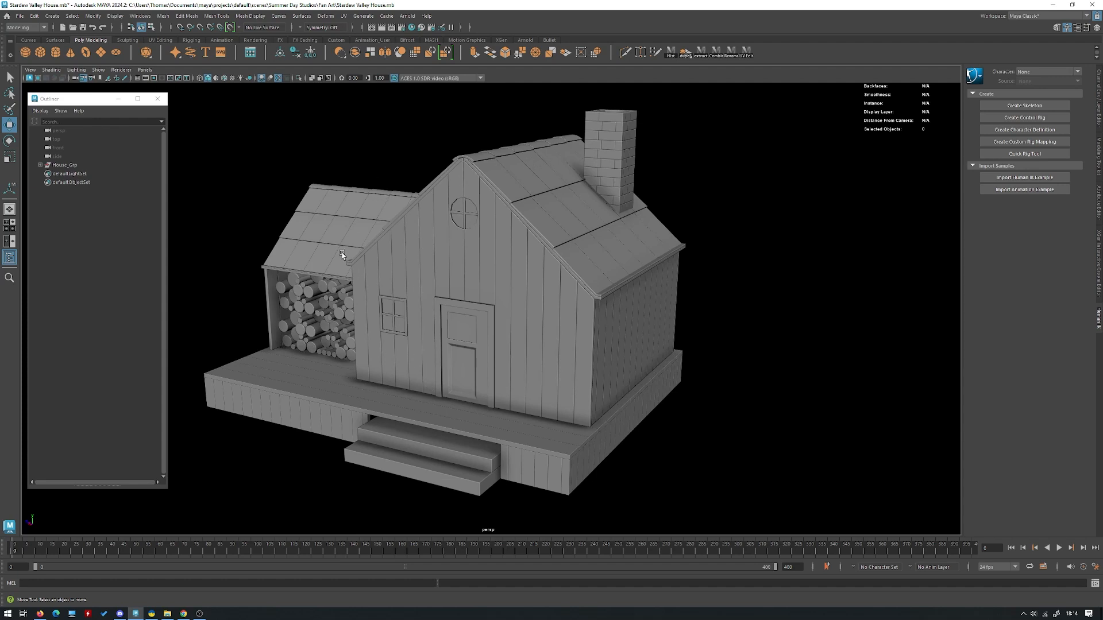
Switch to 3DCoat, dismiss its start window and choose the Painting room
{"action": "left_click", "coordinate": [152, 614]}
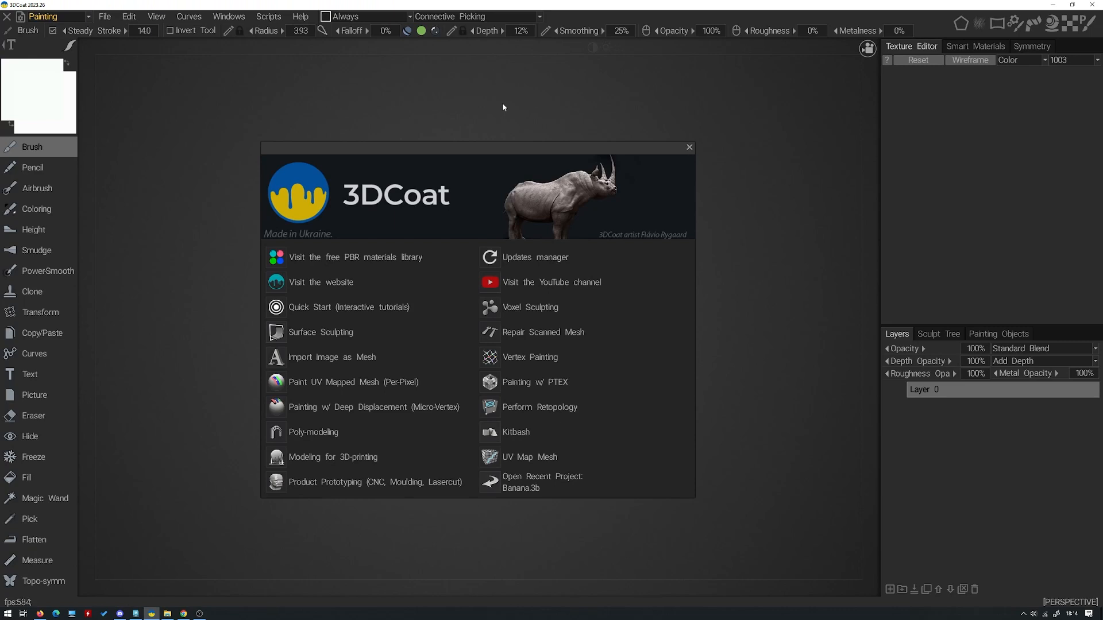
{"action": "left_click", "coordinate": [690, 147]}
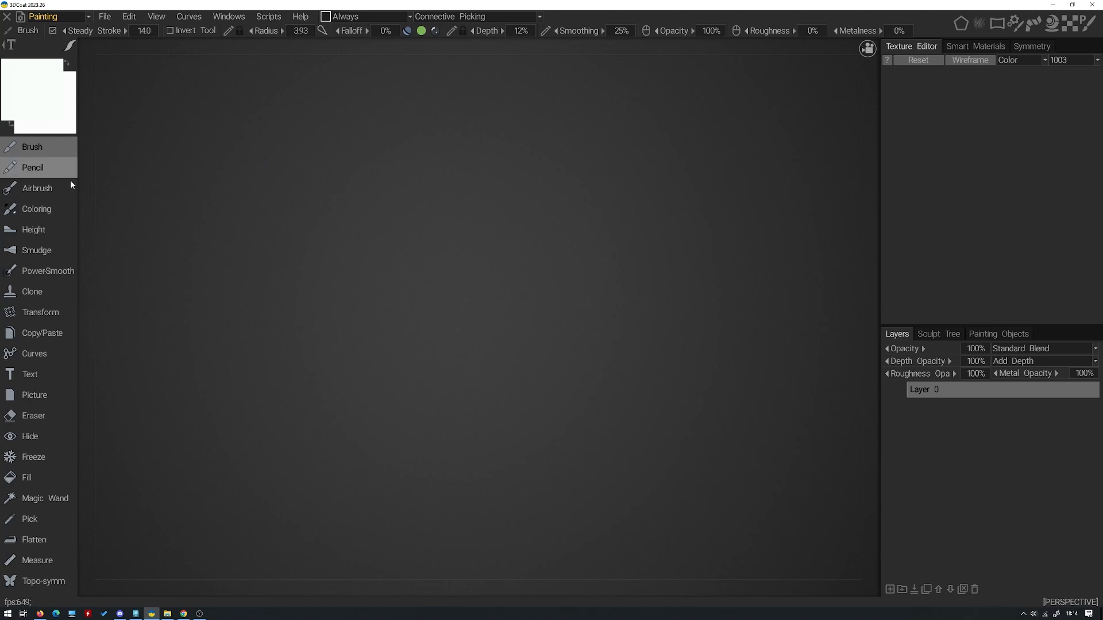
{"action": "left_click", "coordinate": [70, 18]}
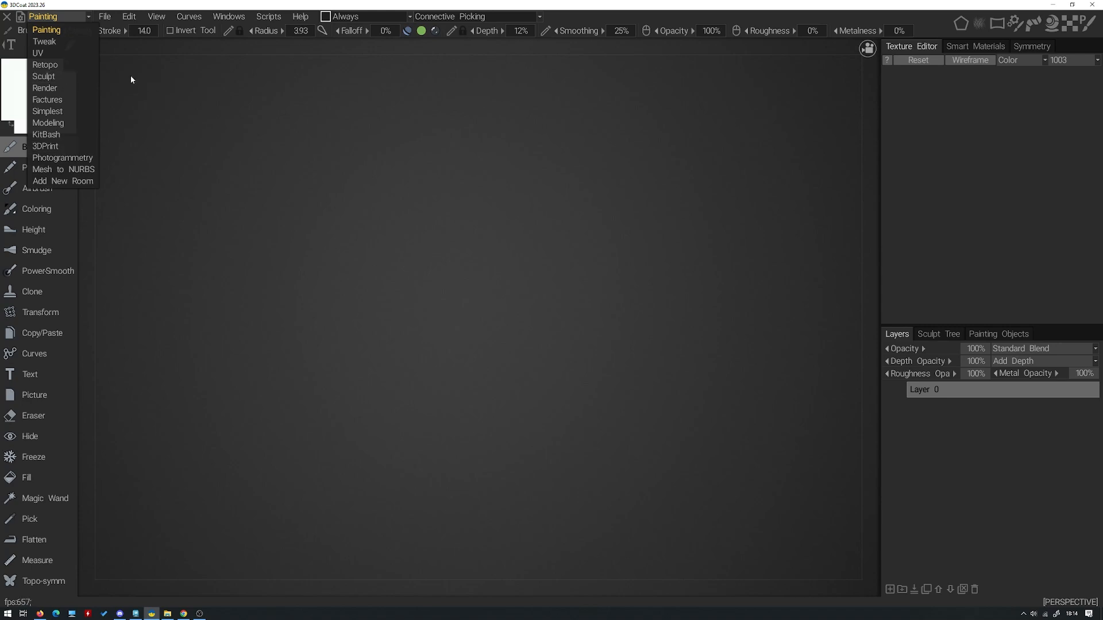
{"action": "left_click", "coordinate": [112, 67]}
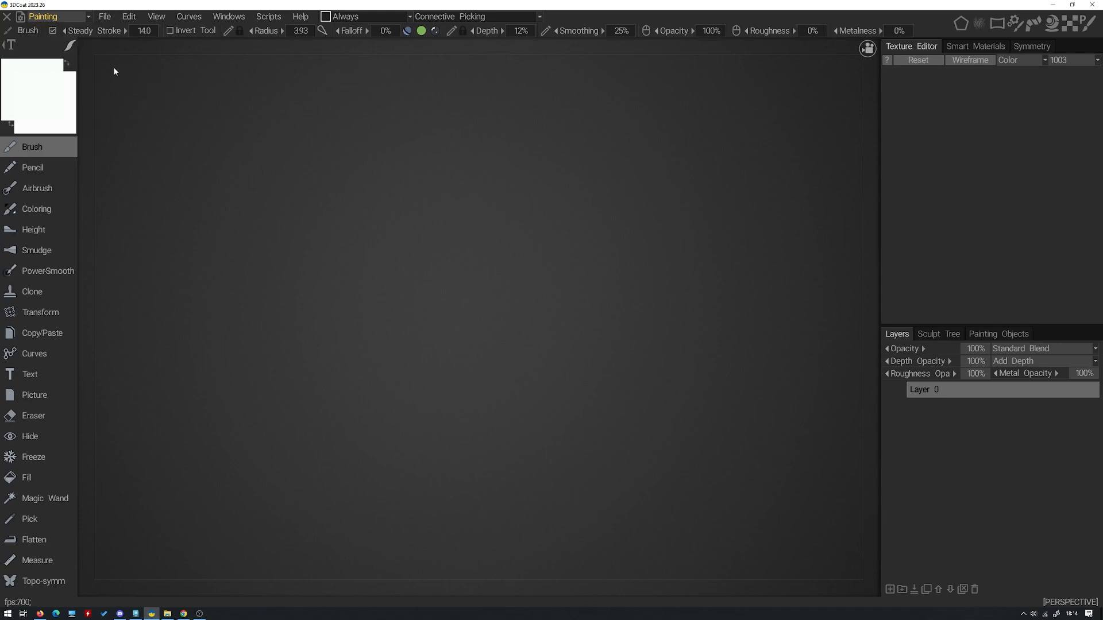
{"action": "left_click", "coordinate": [59, 16]}
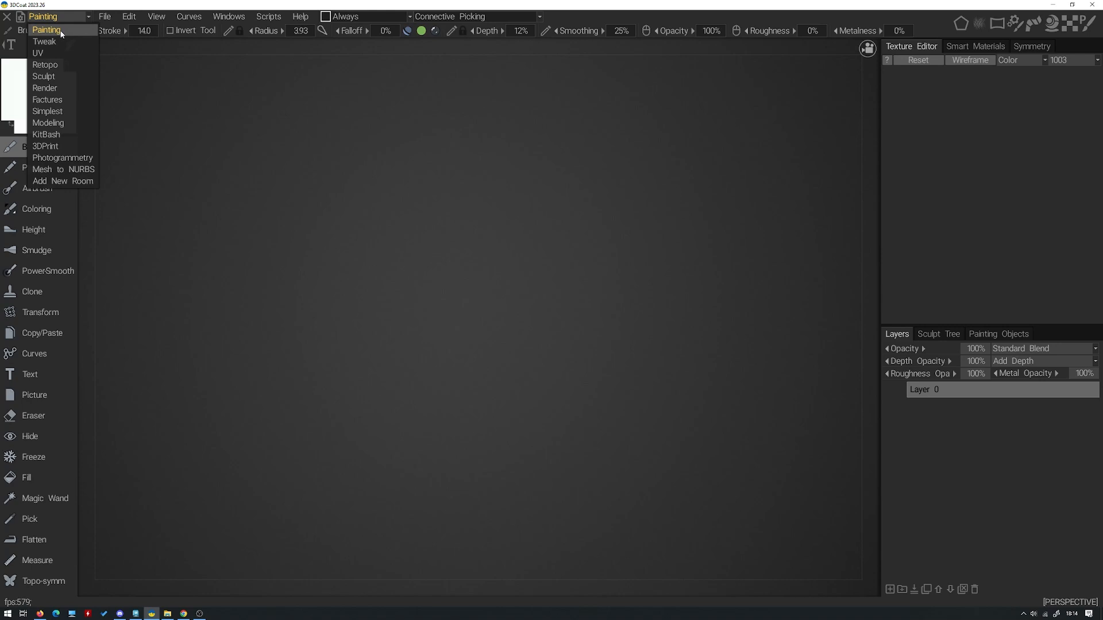
{"action": "left_click", "coordinate": [61, 30]}
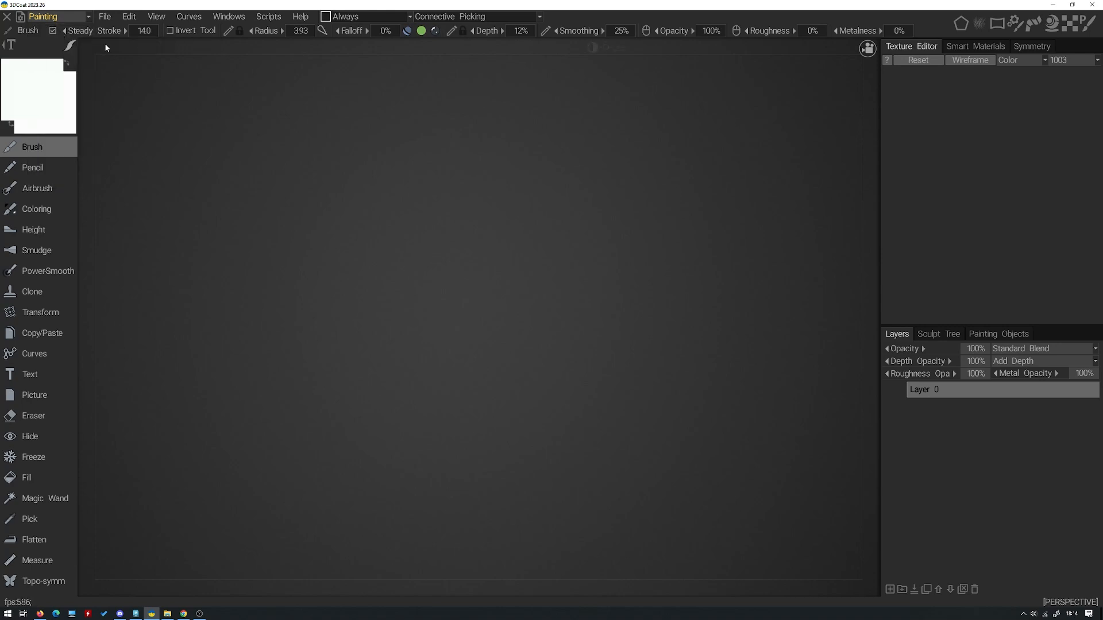
Start importing the house model file for Per Pixel Painting
{"action": "left_click", "coordinate": [105, 17]}
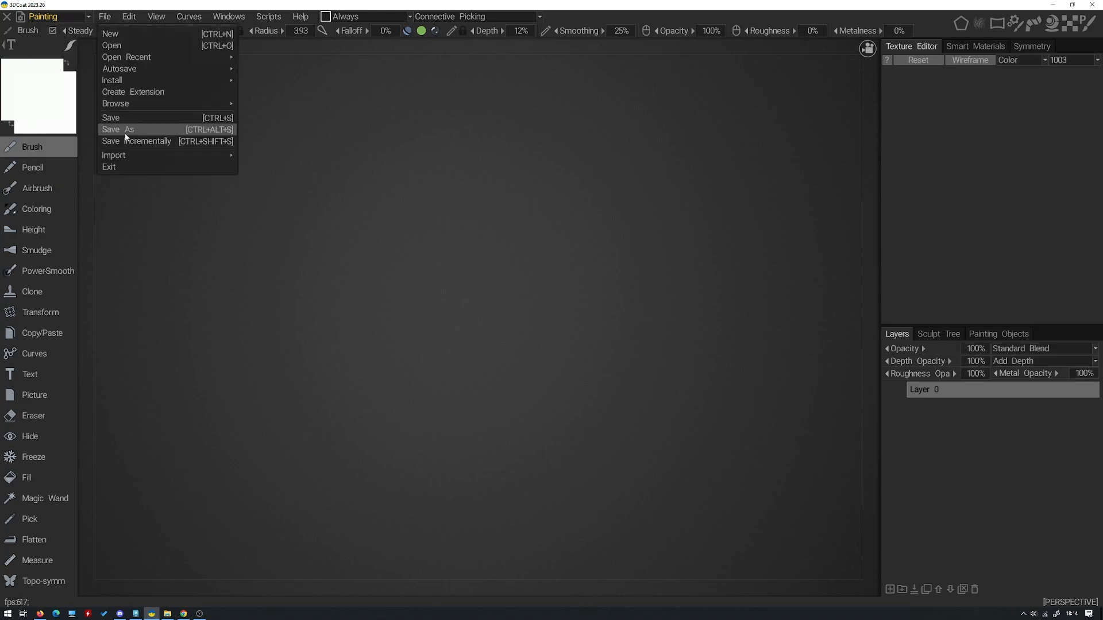
{"action": "mouse_move", "coordinate": [138, 156]}
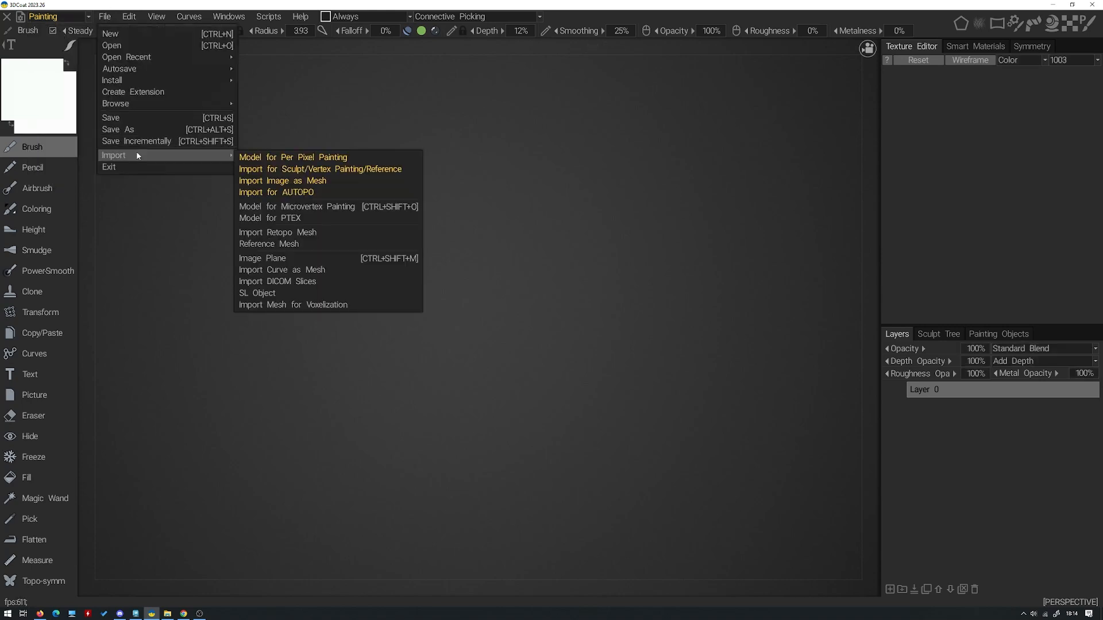
{"action": "left_click", "coordinate": [301, 159]}
{"action": "double_click", "coordinate": [497, 242]}
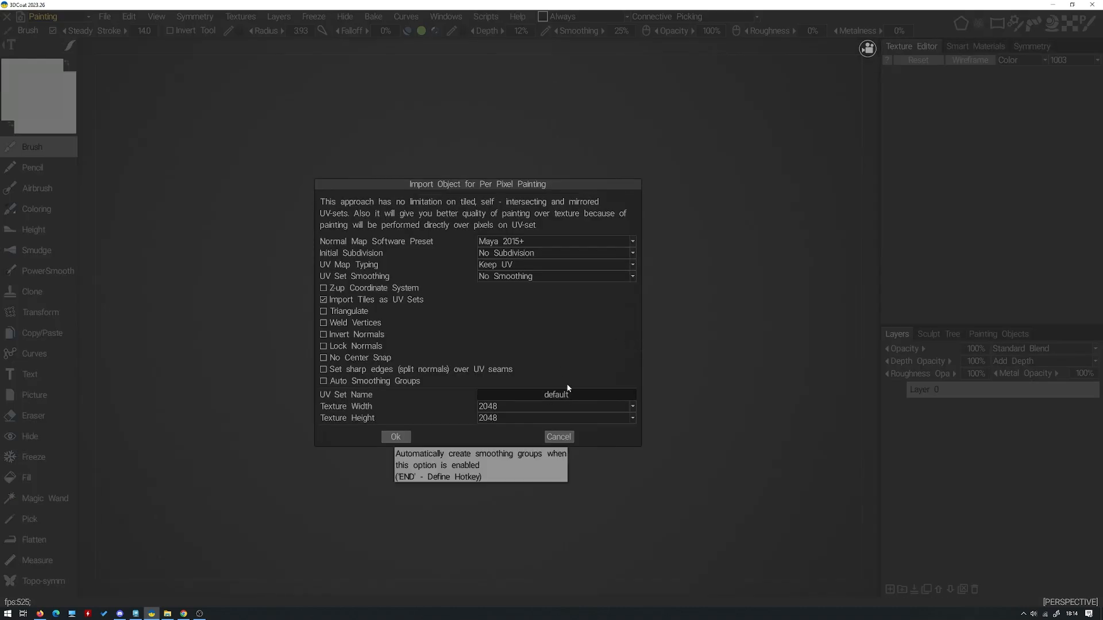
Set the import texture width and height to 4096 and bring in the house model
{"action": "left_click", "coordinate": [569, 406]}
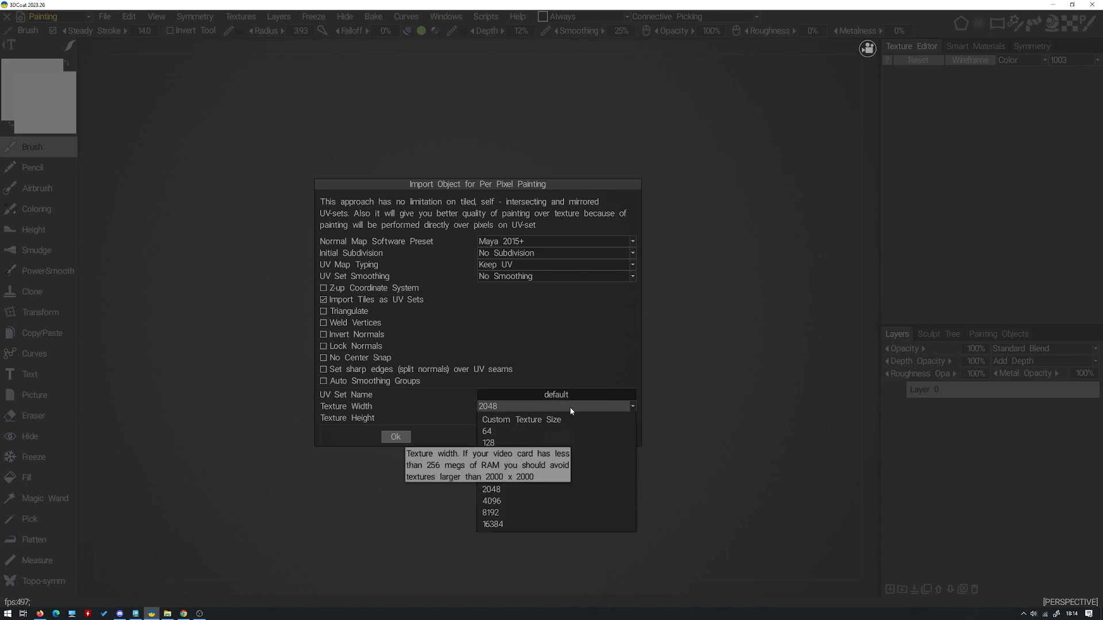
{"action": "left_click", "coordinate": [530, 504]}
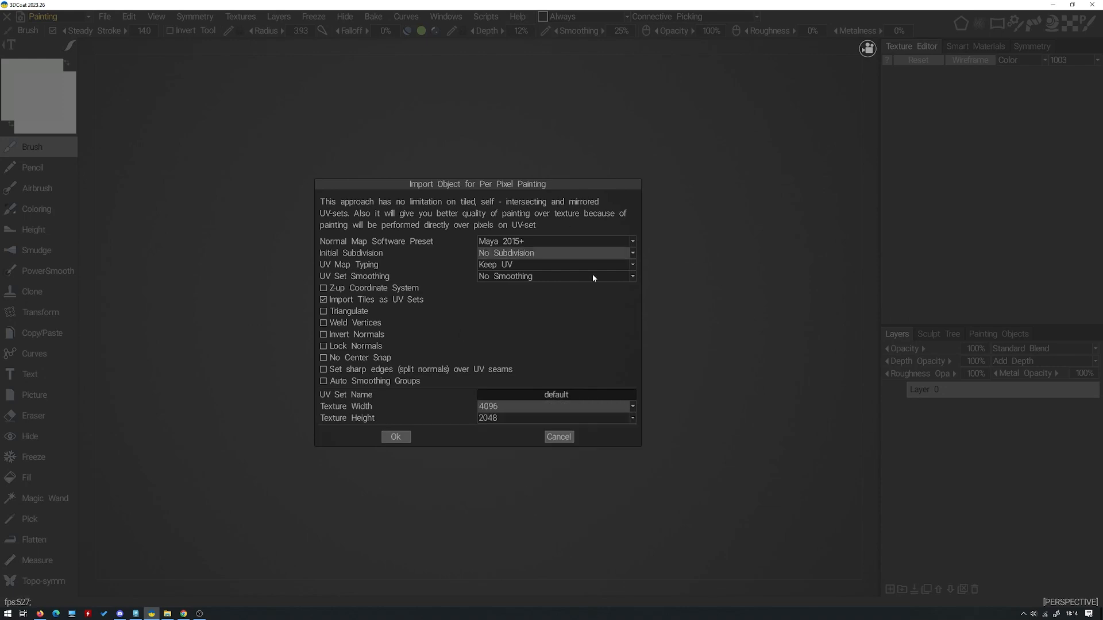
{"action": "left_click", "coordinate": [517, 418]}
{"action": "left_click", "coordinate": [548, 514]}
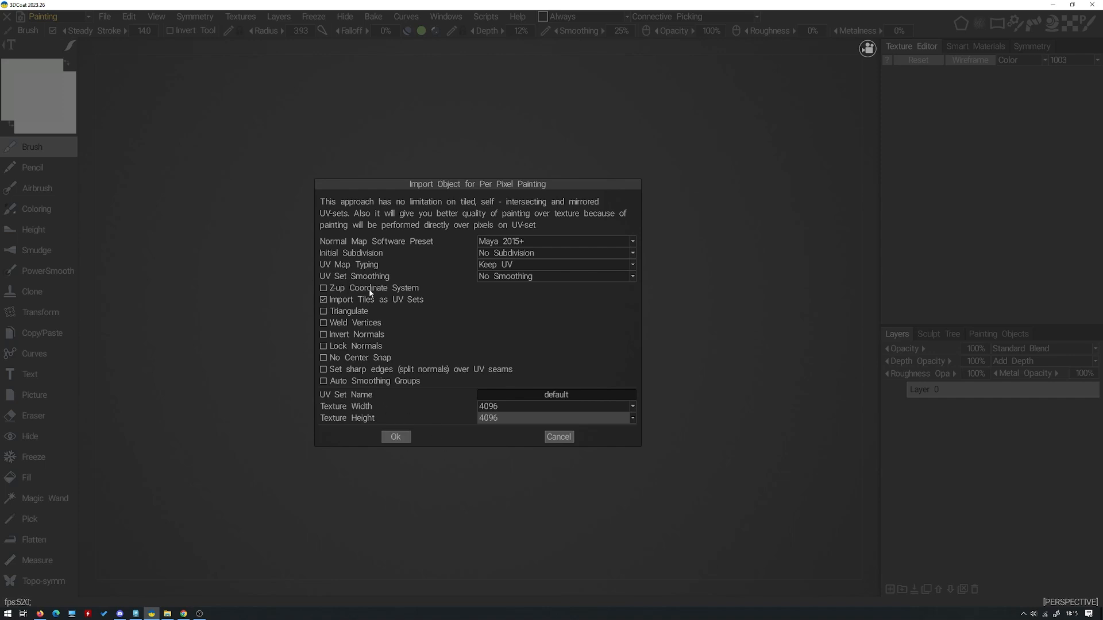
{"action": "left_click", "coordinate": [404, 438]}
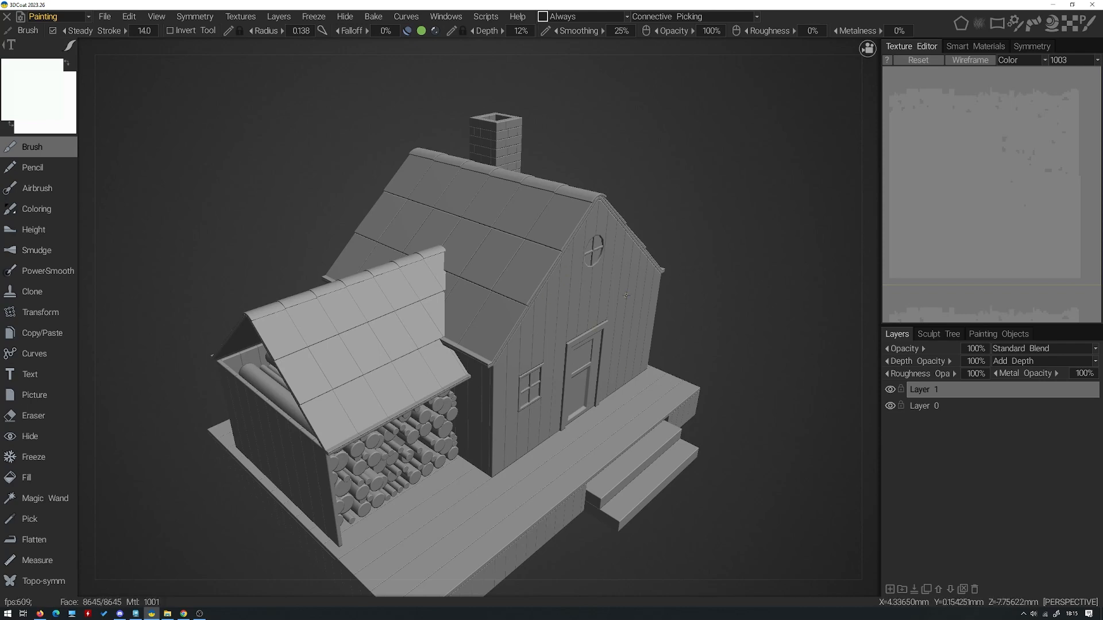
Examine the Sculpt Tree and Painting Objects lists, briefly hiding and reshowing the roof, walls, door, frames and base, and return to Layers
{"action": "left_click_drag", "start_coordinate": [708, 295], "coordinate": [650, 266]}
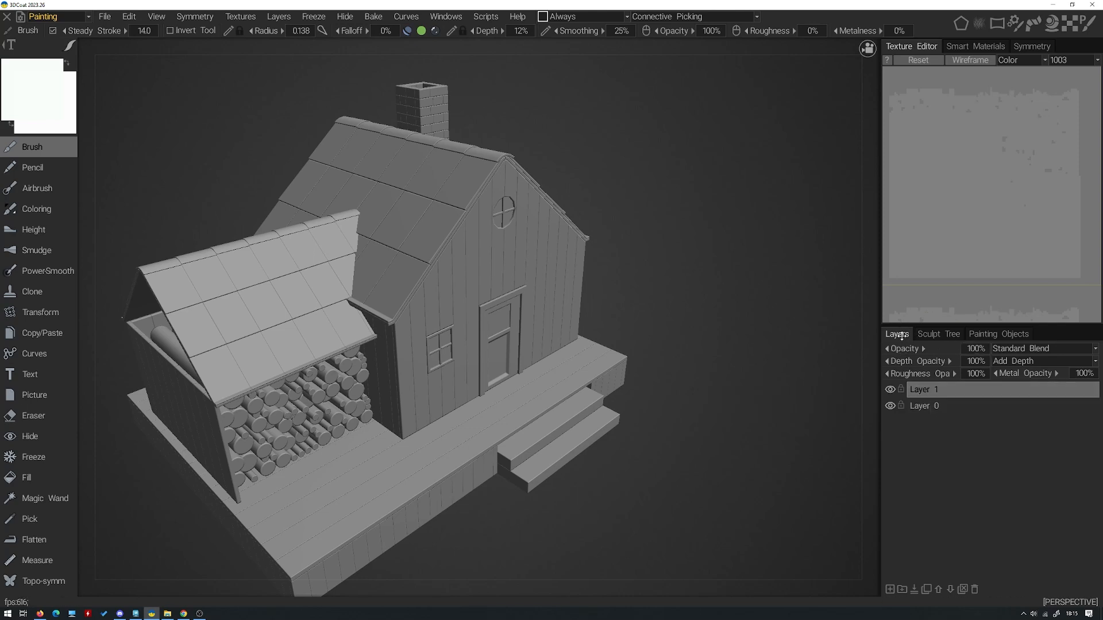
{"action": "left_click", "coordinate": [935, 334]}
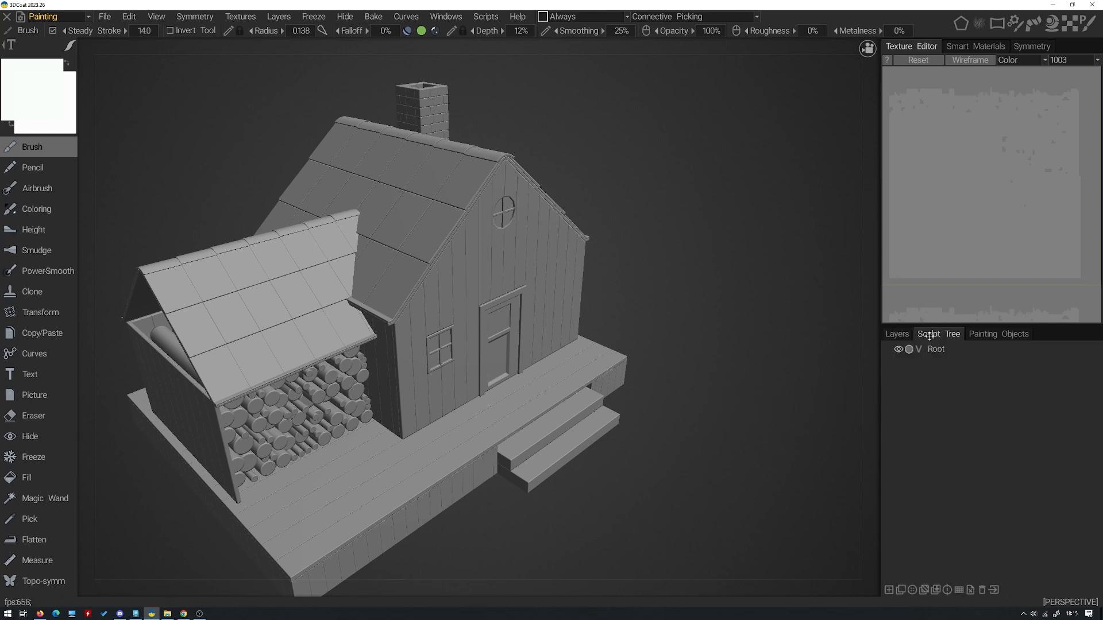
{"action": "left_click", "coordinate": [984, 334]}
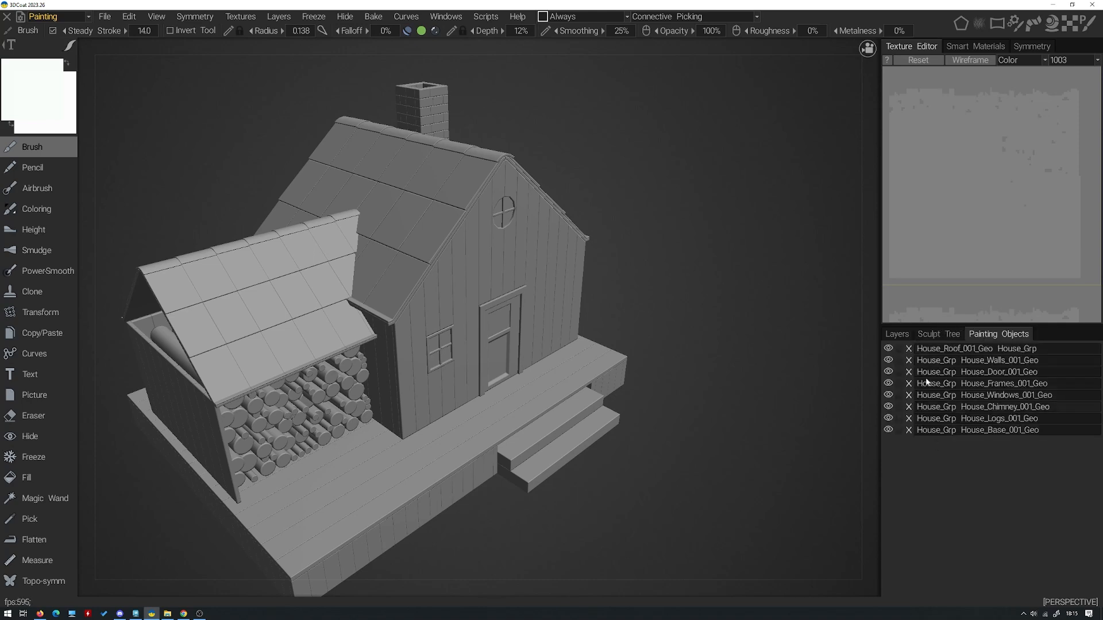
{"action": "left_click", "coordinate": [888, 349]}
{"action": "left_click", "coordinate": [888, 348]}
{"action": "left_click", "coordinate": [888, 360]}
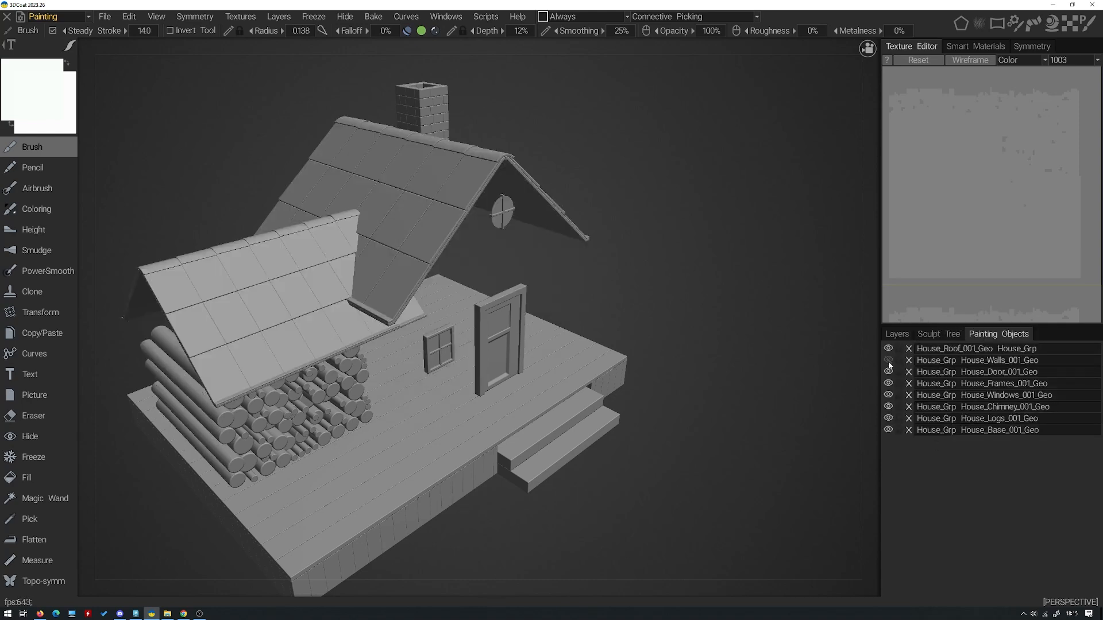
{"action": "left_click", "coordinate": [888, 360]}
{"action": "left_click", "coordinate": [888, 372]}
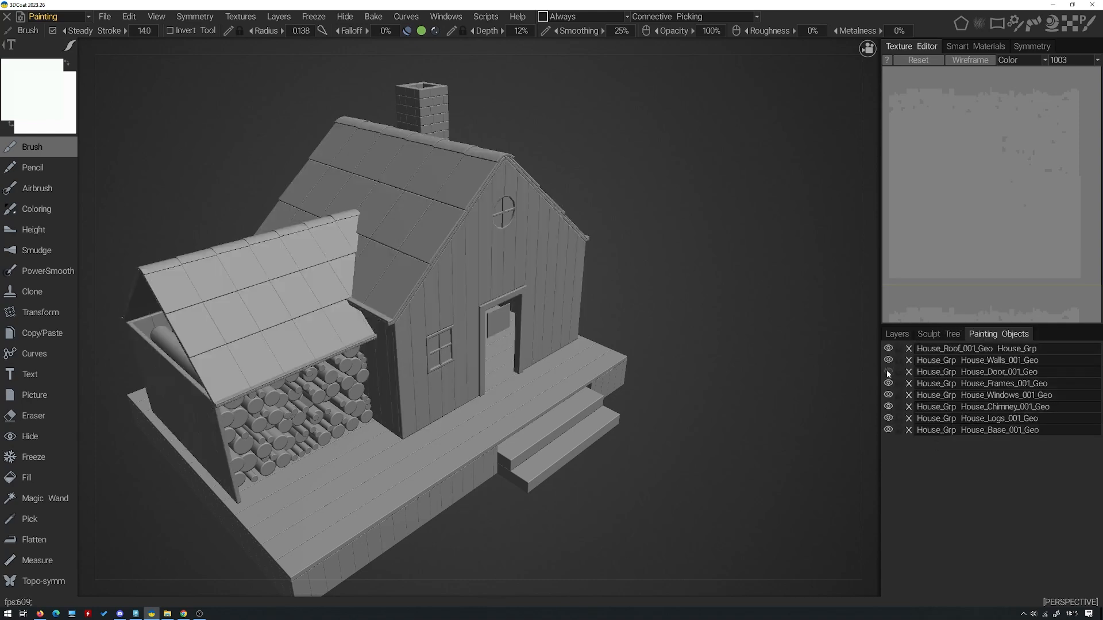
{"action": "left_click", "coordinate": [888, 372]}
{"action": "left_click", "coordinate": [888, 384]}
{"action": "left_click", "coordinate": [888, 384]}
{"action": "left_click", "coordinate": [888, 430]}
{"action": "left_click", "coordinate": [888, 430]}
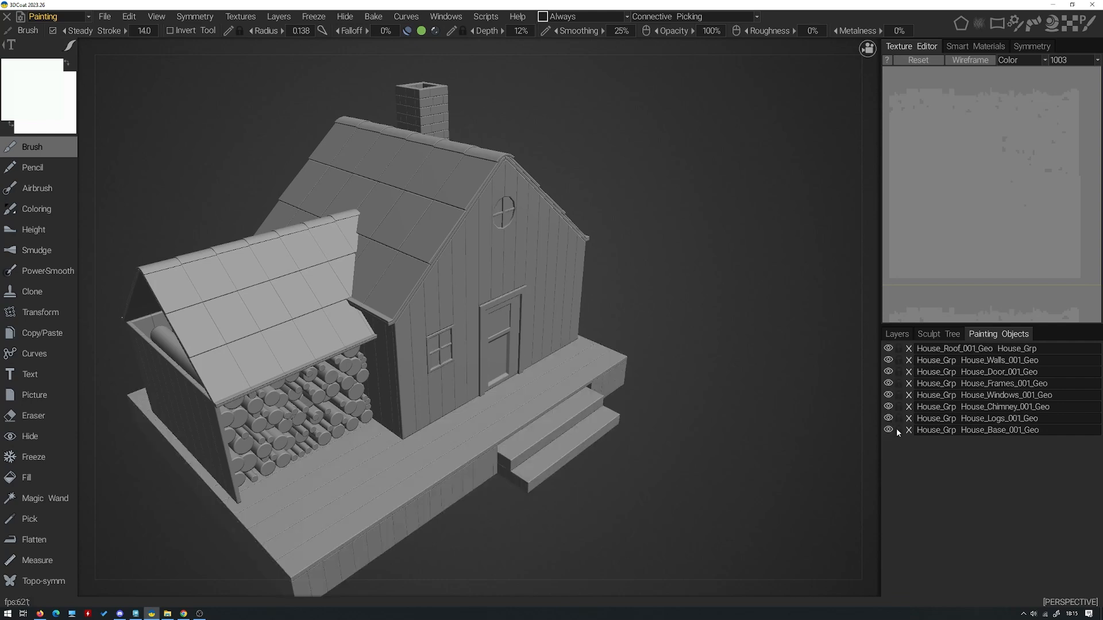
{"action": "left_click", "coordinate": [897, 334]}
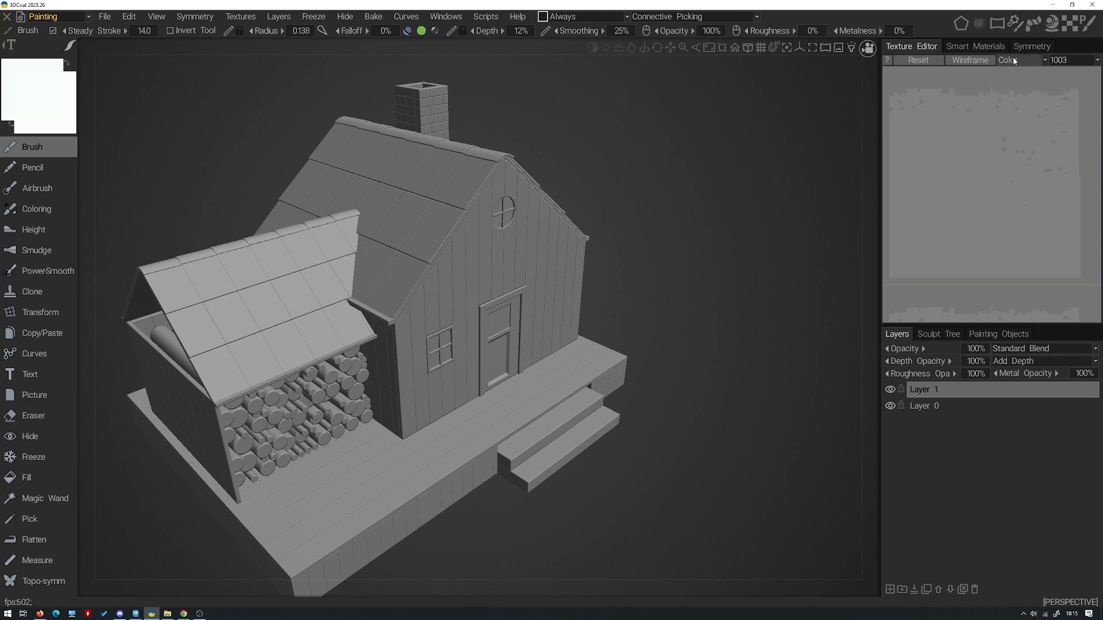
Examine the smart material categories, including Cartoon, Dirt, MosquitoMaps, Leather and Wood
{"action": "left_click", "coordinate": [983, 43]}
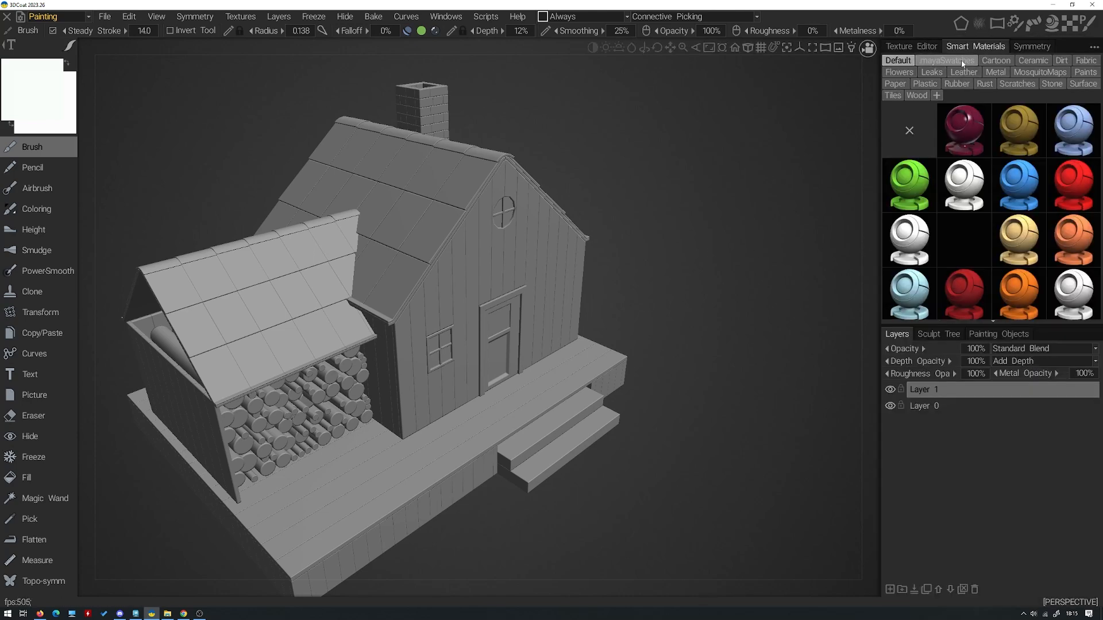
{"action": "left_click", "coordinate": [1005, 62]}
{"action": "left_click", "coordinate": [1032, 60]}
{"action": "left_click", "coordinate": [985, 60]}
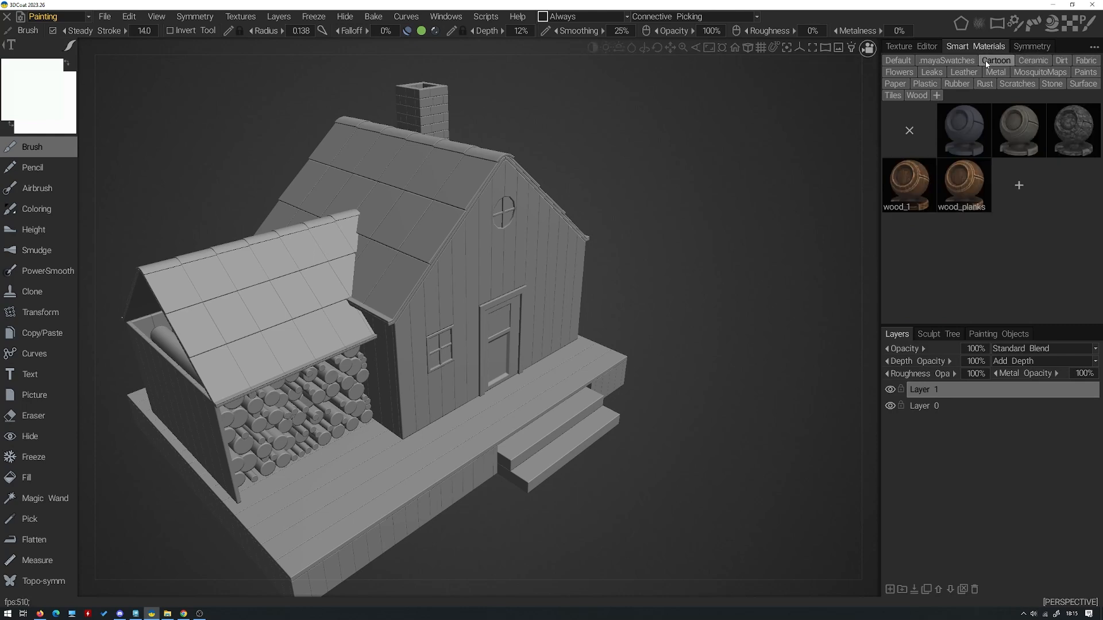
{"action": "left_click", "coordinate": [1072, 61]}
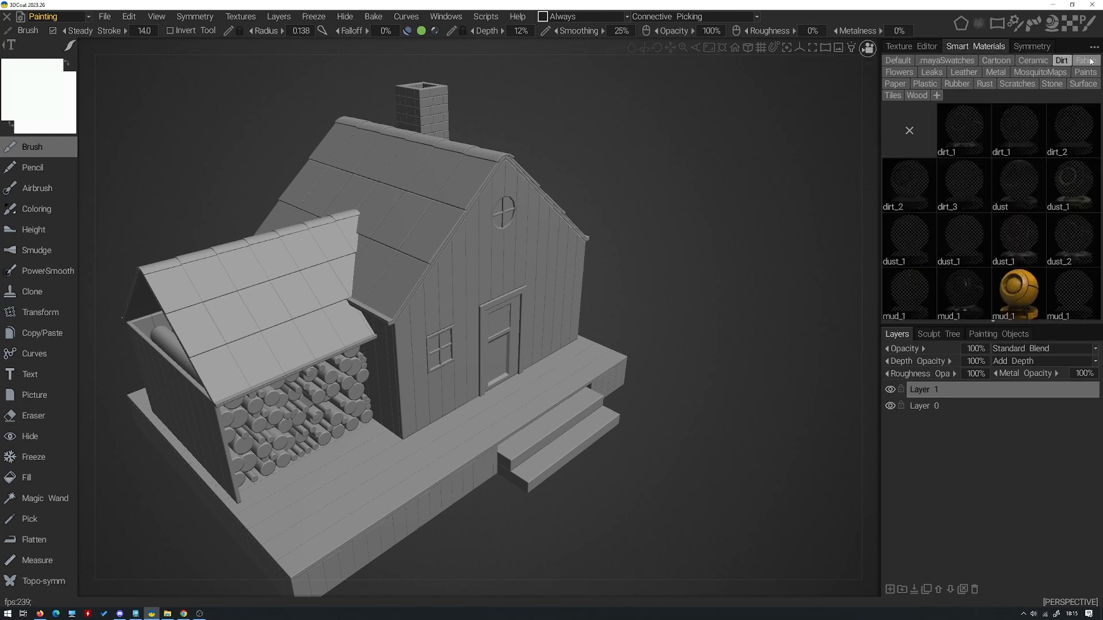
{"action": "left_click", "coordinate": [995, 72]}
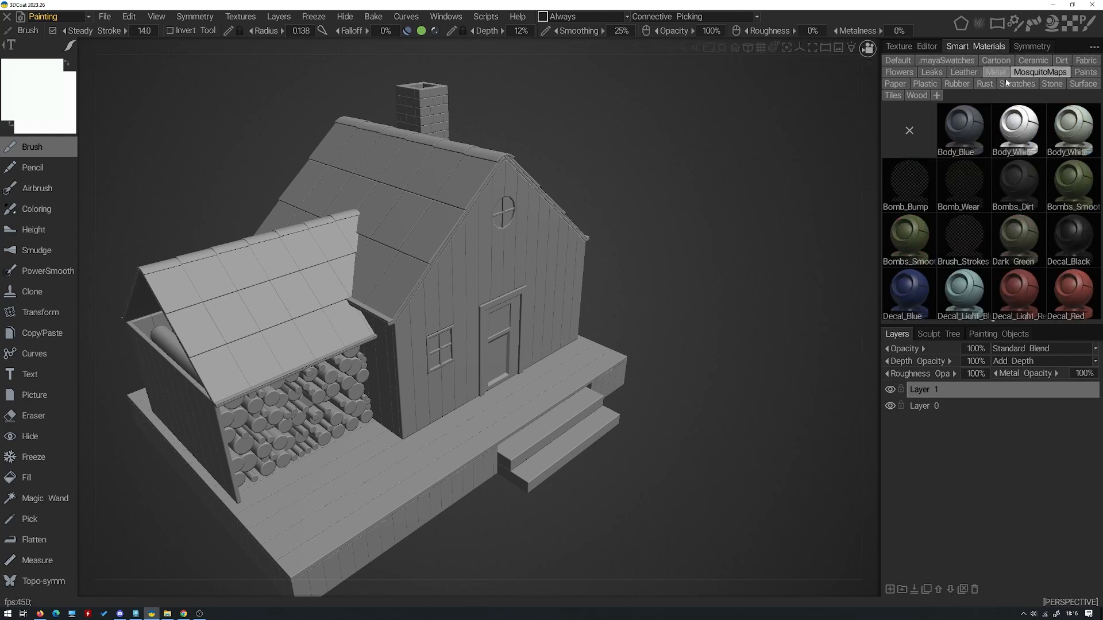
{"action": "left_click", "coordinate": [1016, 83]}
{"action": "left_click", "coordinate": [963, 72]}
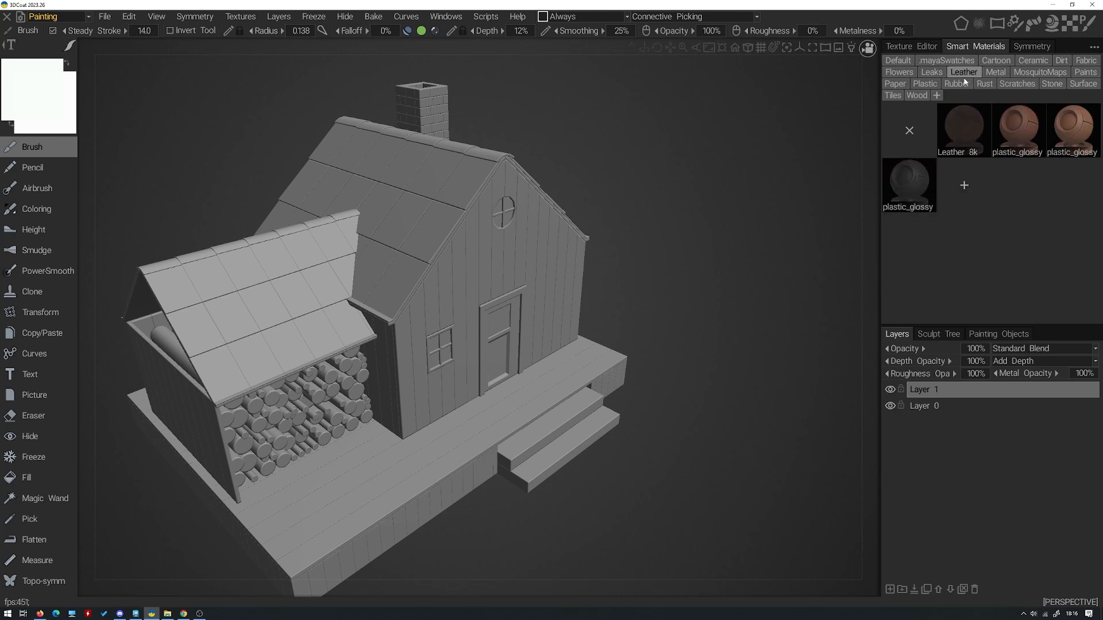
{"action": "left_click", "coordinate": [915, 96]}
{"action": "mouse_move", "coordinate": [1029, 188]}
{"action": "scroll", "coordinate": [1028, 185], "scroll_direction": "up", "scroll_amount": 1}
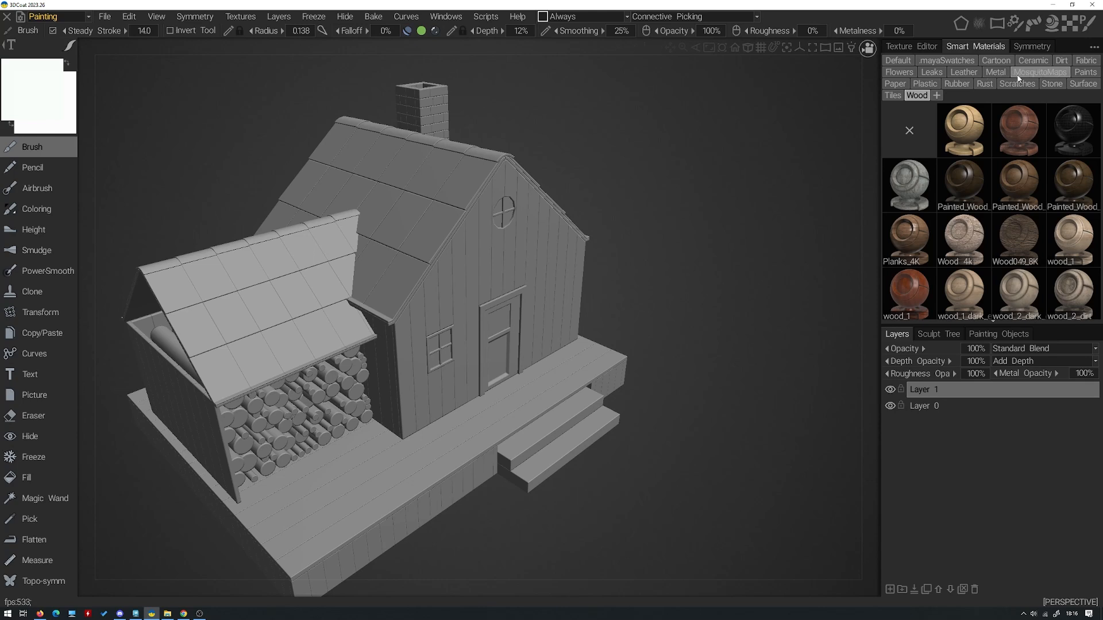
Look through further smart materials under Leaks, MosquitoMaps, Paper, Ceramic, Cartoon and Metal
{"action": "left_click", "coordinate": [933, 73]}
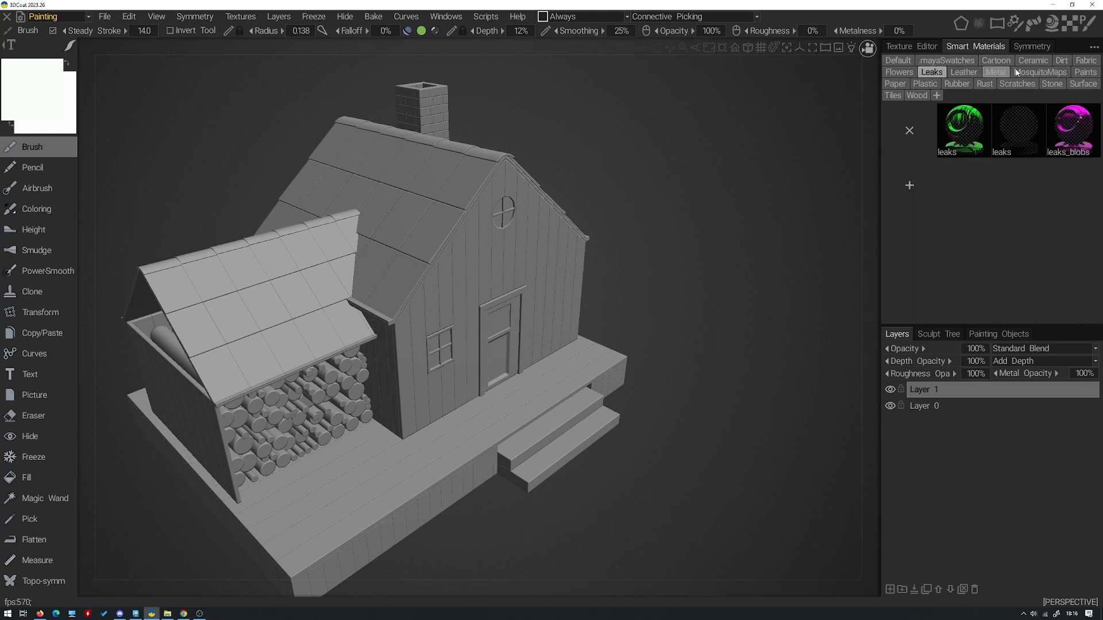
{"action": "left_click", "coordinate": [1039, 72]}
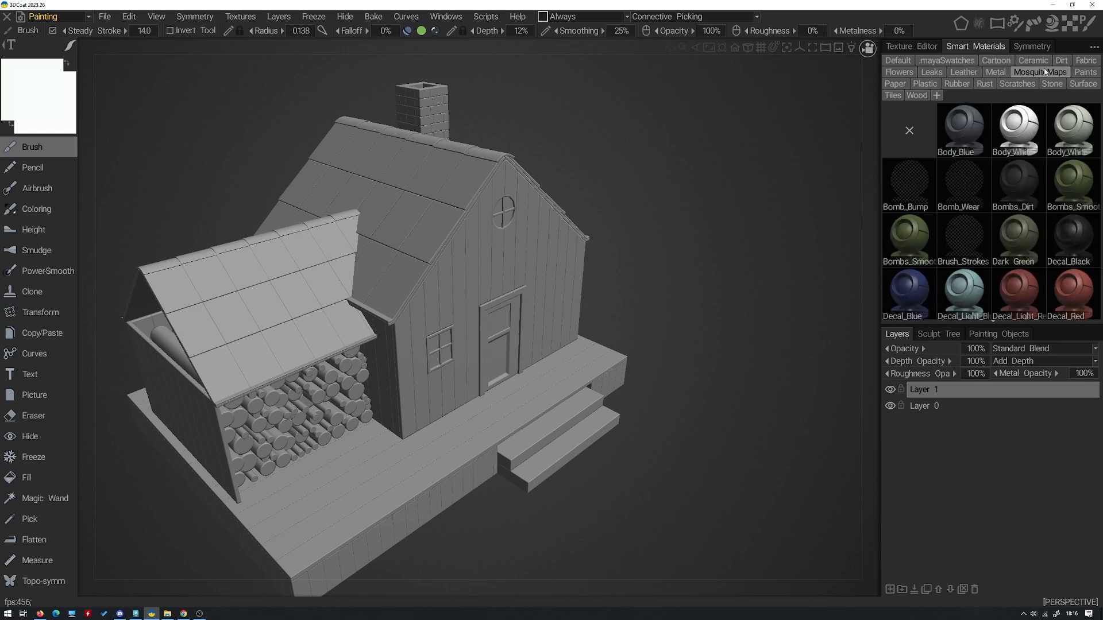
{"action": "left_click", "coordinate": [889, 83]}
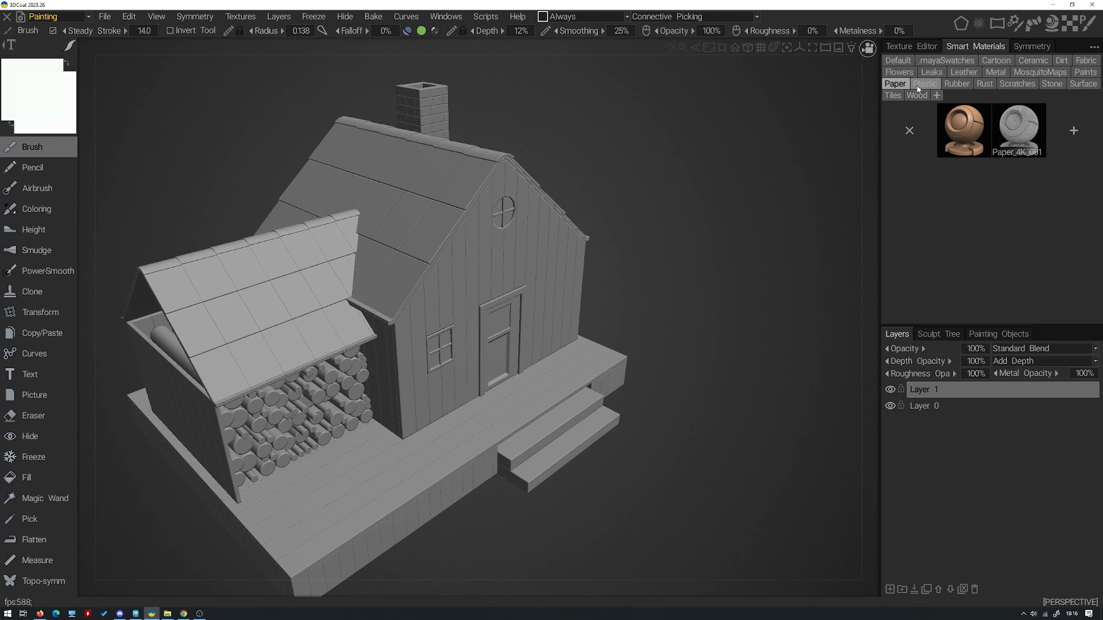
{"action": "left_click", "coordinate": [996, 60]}
{"action": "left_click", "coordinate": [1033, 60]}
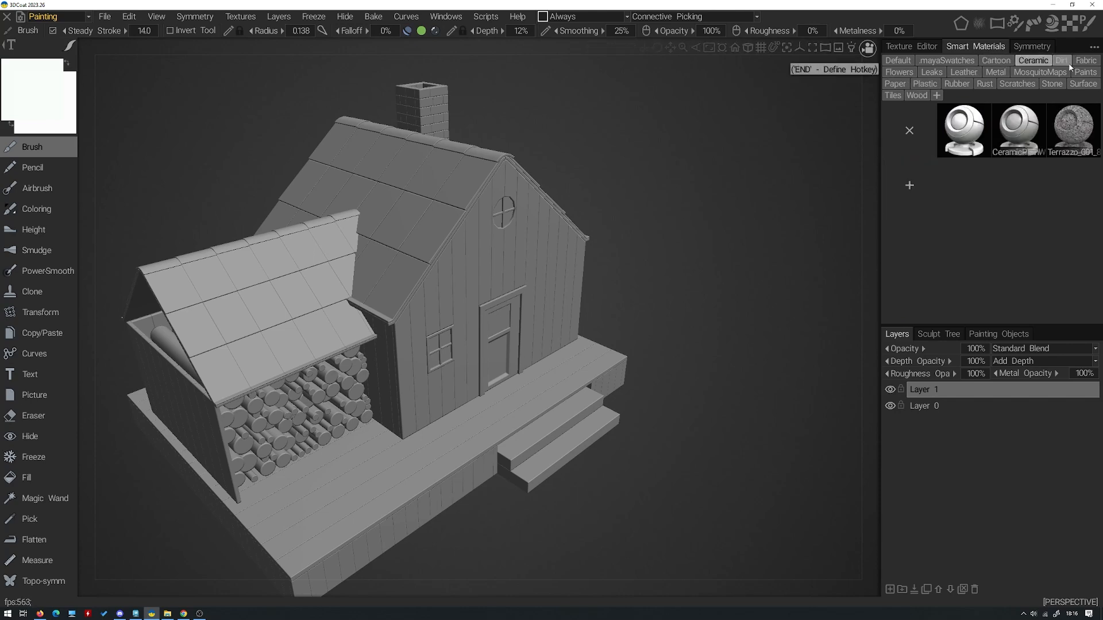
{"action": "left_click", "coordinate": [1061, 61]}
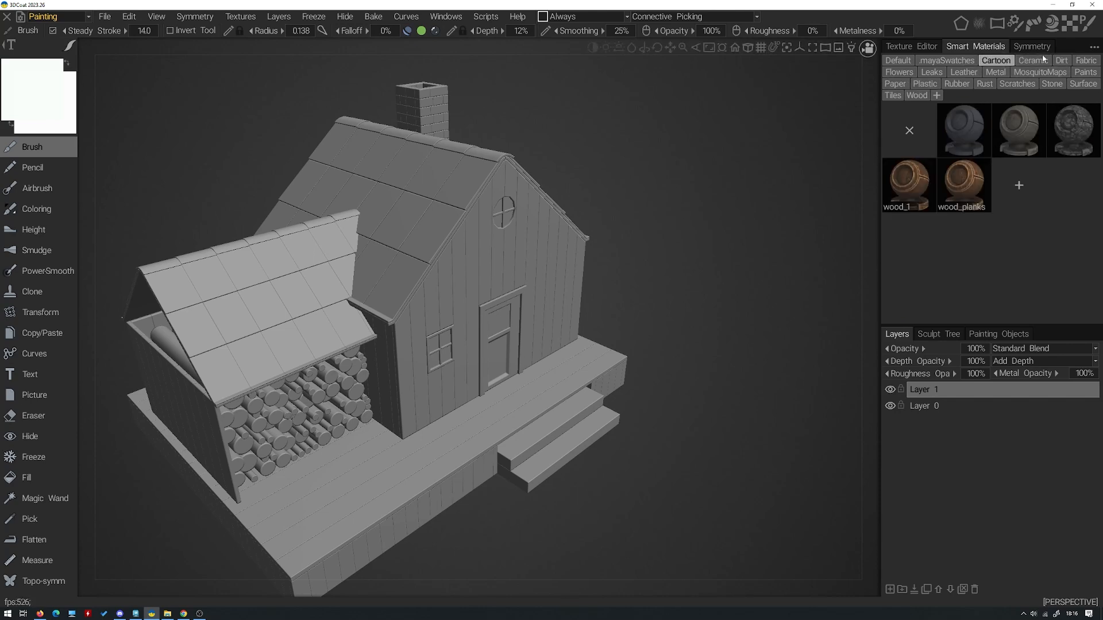
{"action": "left_click", "coordinate": [934, 73]}
{"action": "left_click", "coordinate": [976, 73]}
{"action": "left_click", "coordinate": [995, 72]}
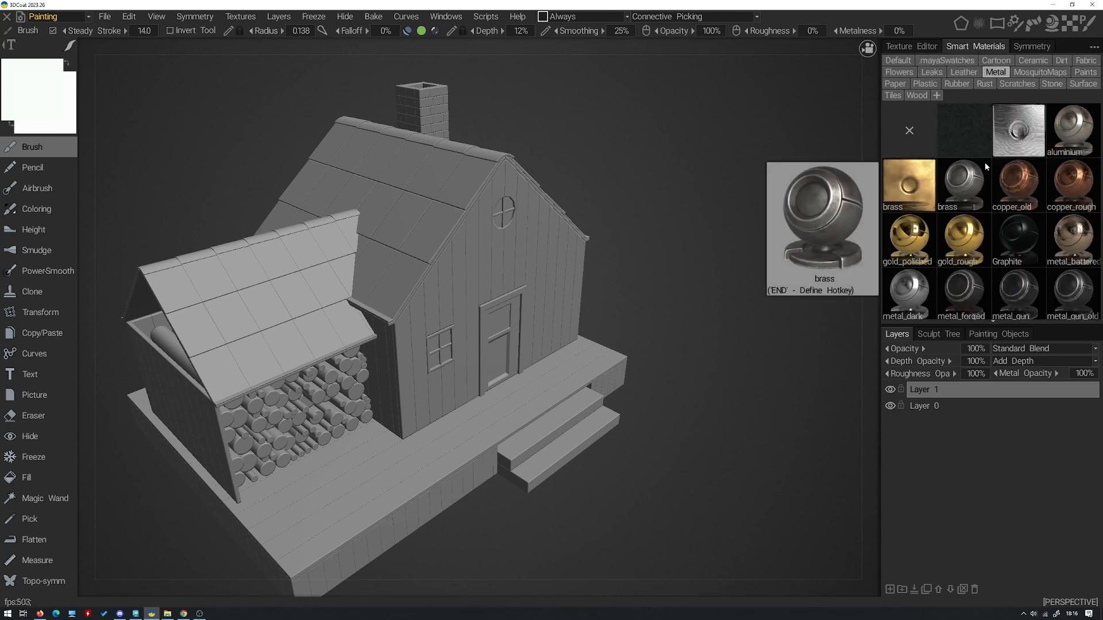
{"action": "left_click_drag", "start_coordinate": [626, 147], "coordinate": [654, 148], "text": "alt"}
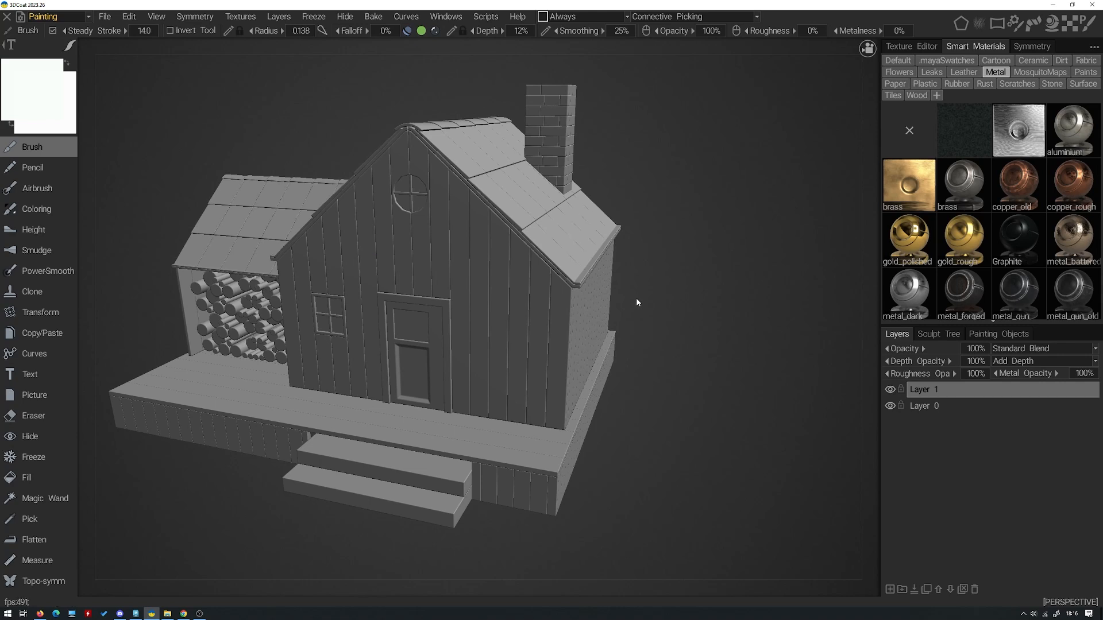
{"action": "left_click_drag", "start_coordinate": [655, 288], "coordinate": [634, 309], "text": "alt"}
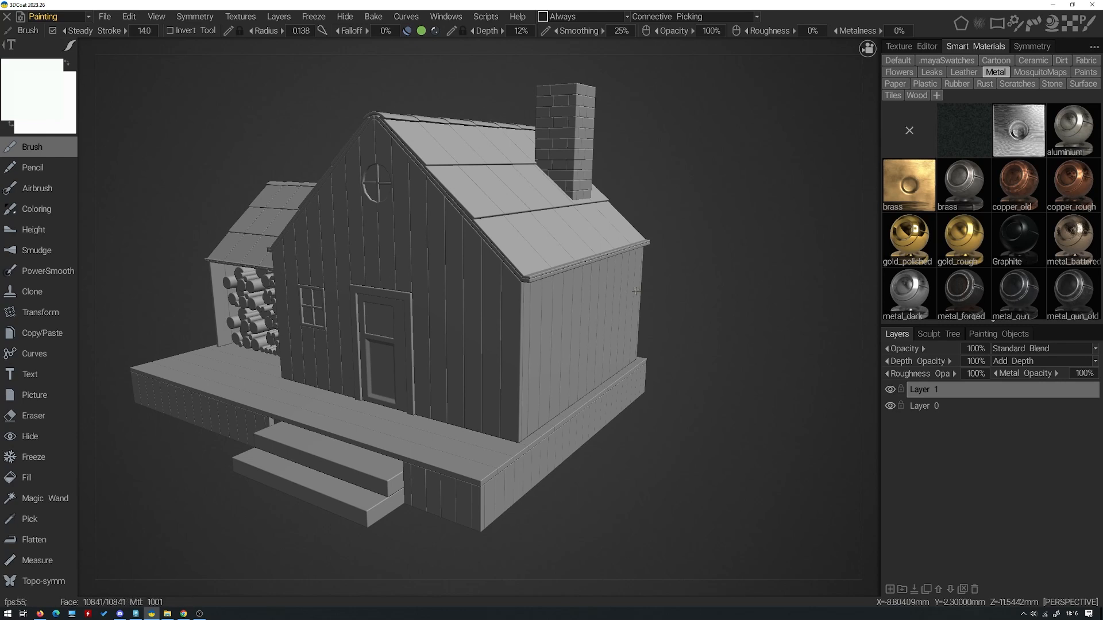
{"action": "left_click_drag", "start_coordinate": [636, 291], "coordinate": [650, 320]}
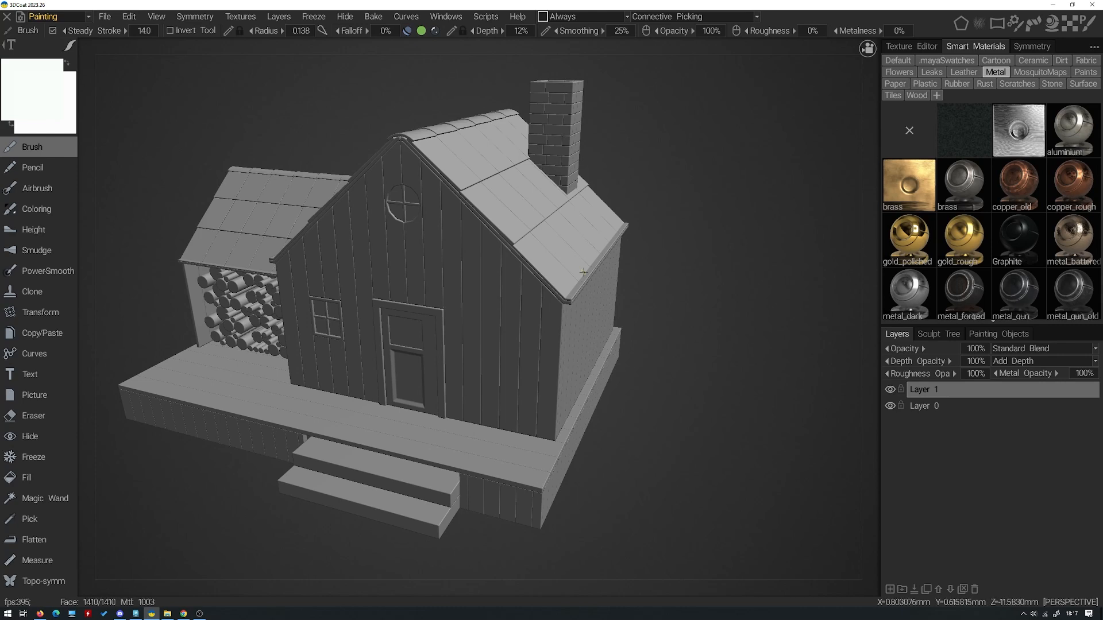
Bake a Local Curvature RGB map into a new layer with Sphere lighting and 1600 lights, and hide the CavityMap(RGB) layer
{"action": "left_click_drag", "start_coordinate": [645, 226], "coordinate": [487, 253], "text": "alt"}
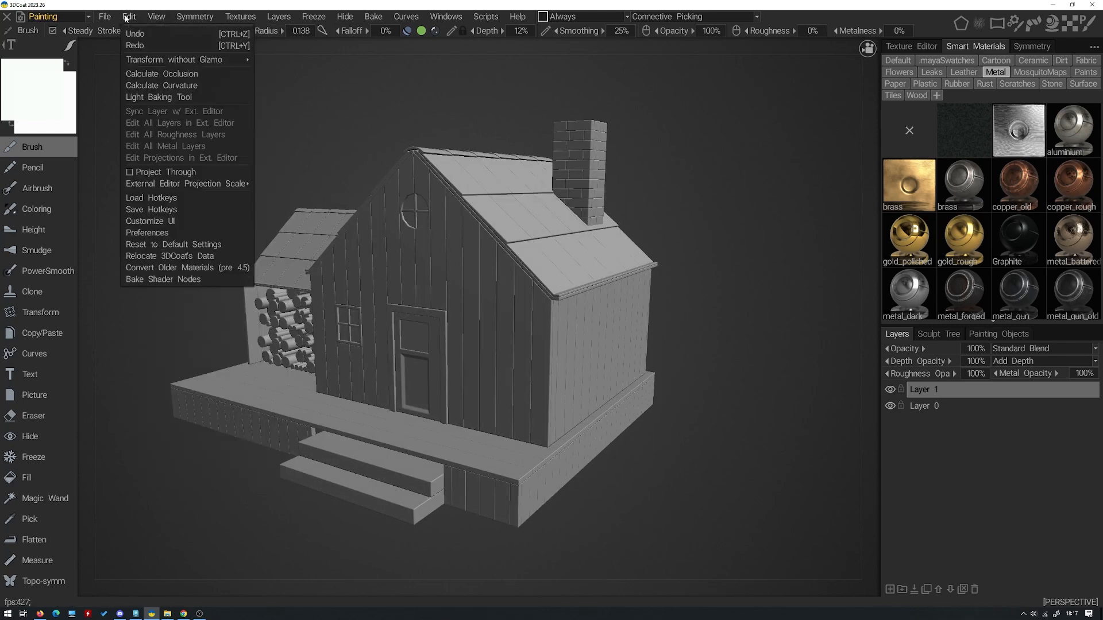
{"action": "mouse_move", "coordinate": [127, 18]}
{"action": "left_click", "coordinate": [194, 88]}
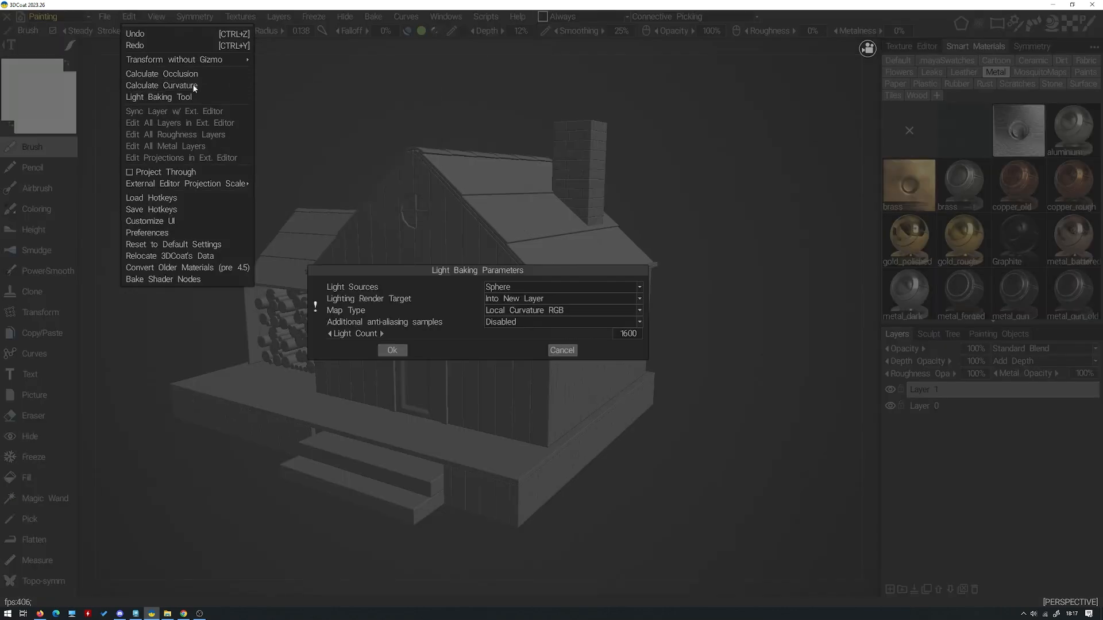
{"action": "left_click", "coordinate": [393, 351]}
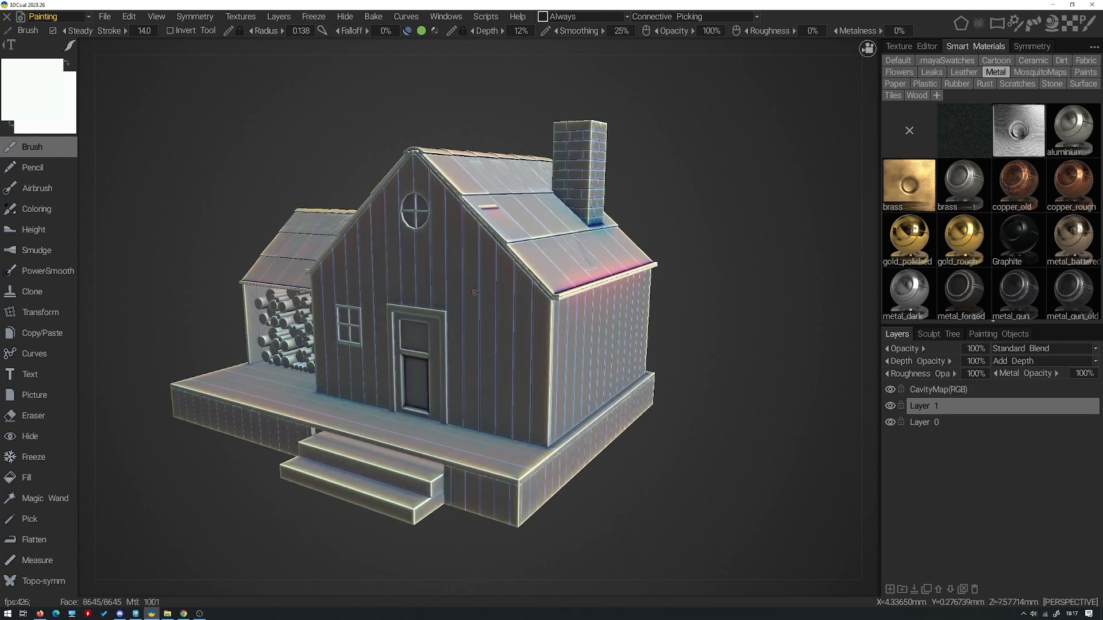
{"action": "left_click", "coordinate": [889, 390]}
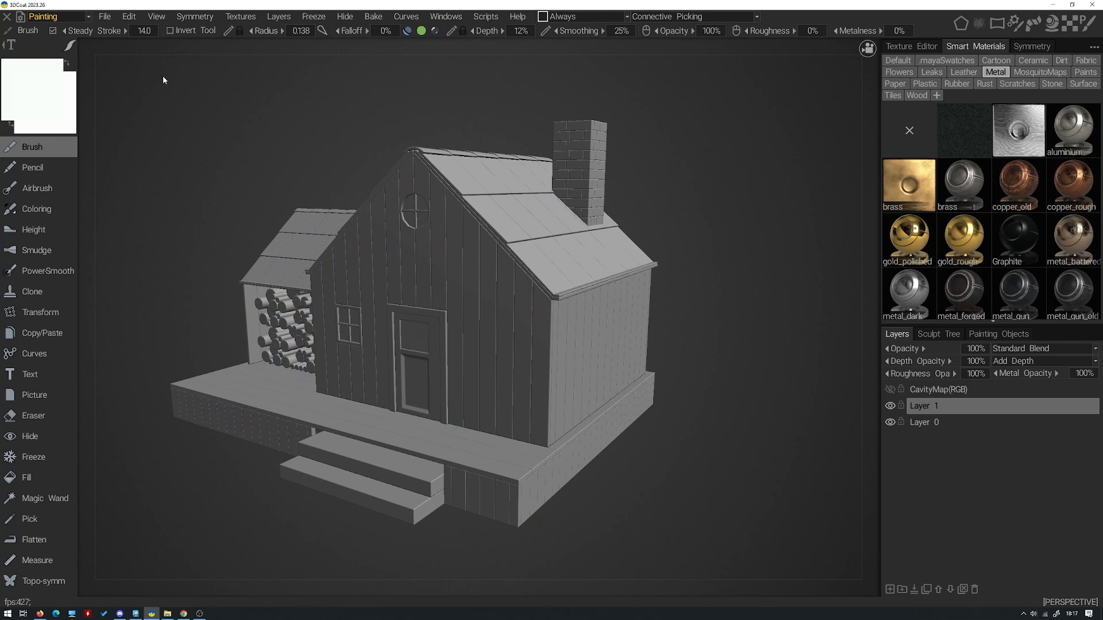
Calculate ambient occlusion into a new layer using Sphere+Hemisphere light sources and a light count of 1600
{"action": "left_click", "coordinate": [130, 16]}
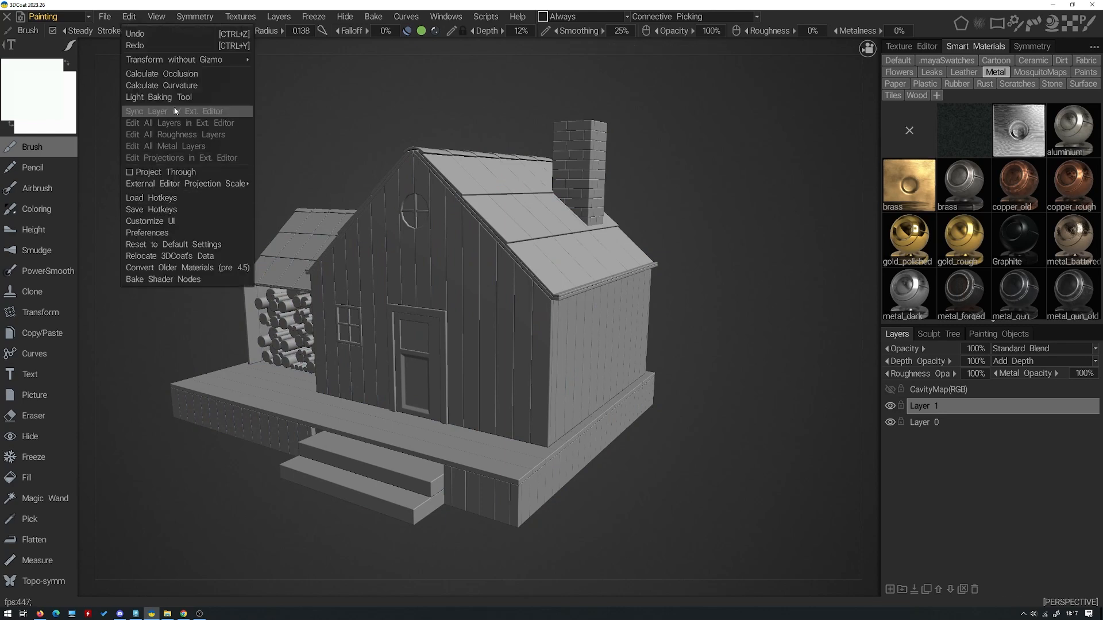
{"action": "left_click", "coordinate": [174, 75]}
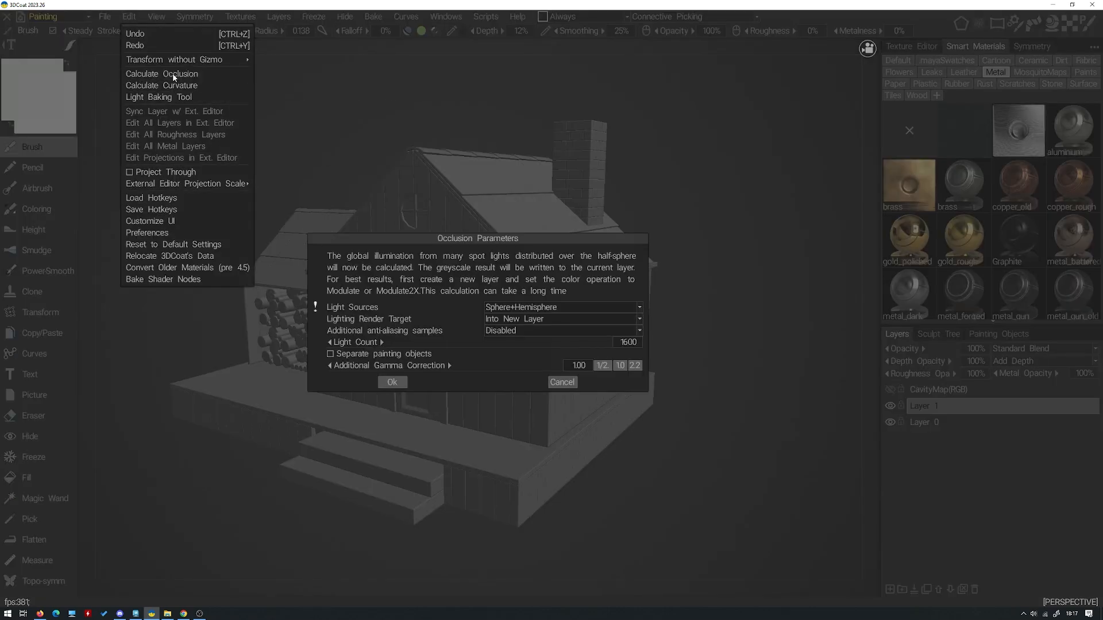
{"action": "left_click", "coordinate": [391, 382]}
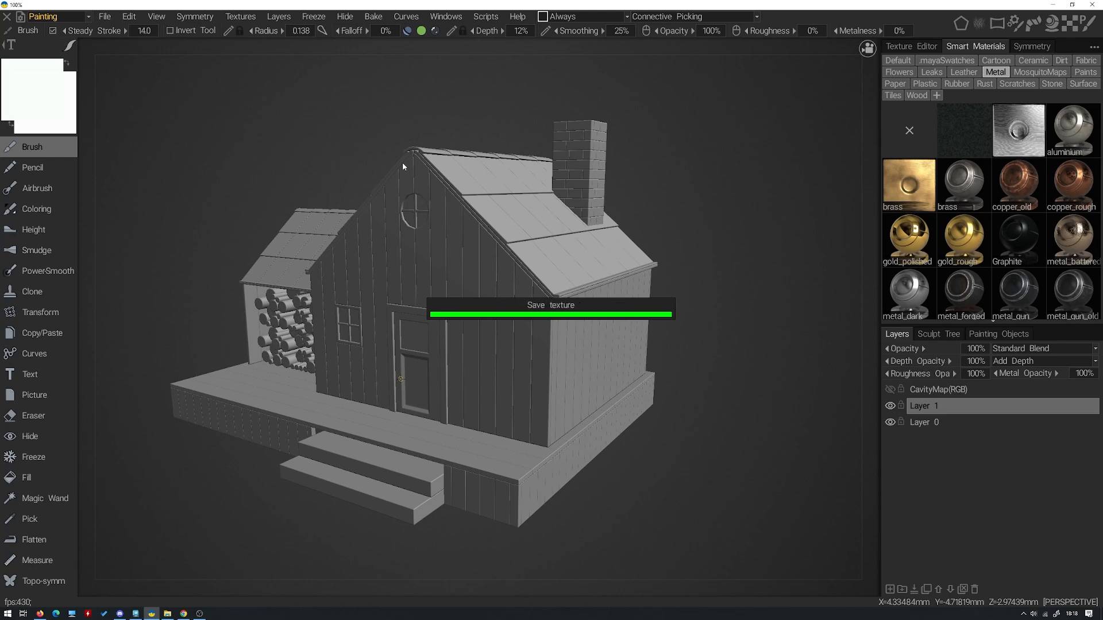
{"action": "mouse_move", "coordinate": [926, 166]}
Examine the baked ambient occlusion on the house front, log store, roof and steps
{"action": "left_click_drag", "start_coordinate": [623, 173], "coordinate": [197, 208], "text": "alt"}
{"action": "right_click_drag", "start_coordinate": [196, 208], "coordinate": [254, 270], "text": "alt"}
{"action": "left_click_drag", "start_coordinate": [255, 270], "coordinate": [256, 251], "text": "alt"}
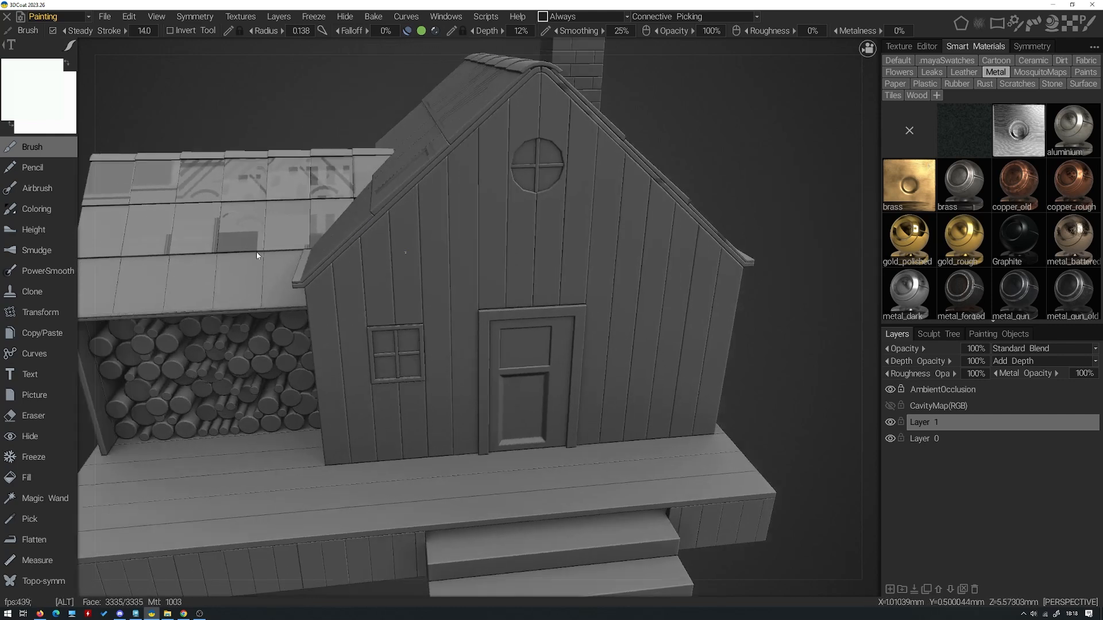
{"action": "right_click_drag", "start_coordinate": [256, 252], "coordinate": [293, 265], "text": "alt"}
{"action": "left_click_drag", "start_coordinate": [292, 265], "coordinate": [245, 238], "text": "alt"}
{"action": "left_click_drag", "start_coordinate": [552, 292], "coordinate": [460, 301], "text": "alt"}
{"action": "left_click_drag", "start_coordinate": [488, 460], "coordinate": [590, 448], "text": "alt"}
{"action": "left_click_drag", "start_coordinate": [501, 318], "coordinate": [698, 305], "text": "alt"}
{"action": "left_click_drag", "start_coordinate": [627, 313], "coordinate": [670, 299], "text": "alt"}
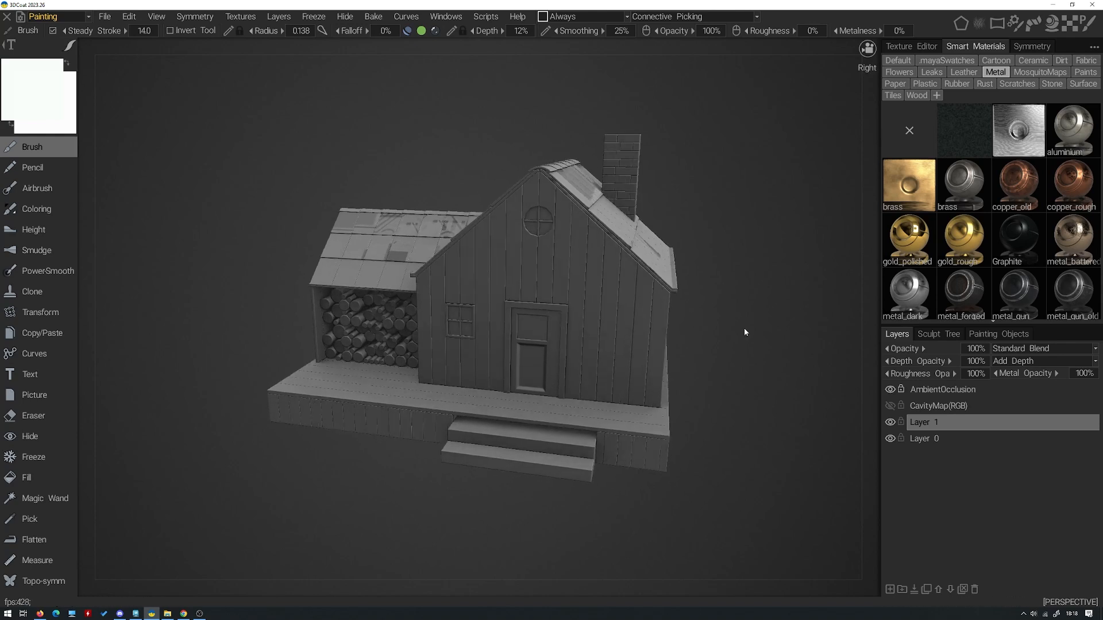
Hide the AmbientOcclusion layer and look over the plain house model from its front and side
{"action": "left_click", "coordinate": [891, 390]}
{"action": "left_click_drag", "start_coordinate": [647, 369], "coordinate": [598, 330], "text": "alt"}
{"action": "right_click_drag", "start_coordinate": [598, 331], "coordinate": [580, 356], "text": "alt"}
{"action": "left_click_drag", "start_coordinate": [580, 356], "coordinate": [576, 355], "text": "alt"}
{"action": "right_click_drag", "start_coordinate": [576, 356], "coordinate": [552, 350], "text": "alt"}
{"action": "middle_click_drag", "start_coordinate": [551, 351], "coordinate": [579, 349], "text": "alt"}
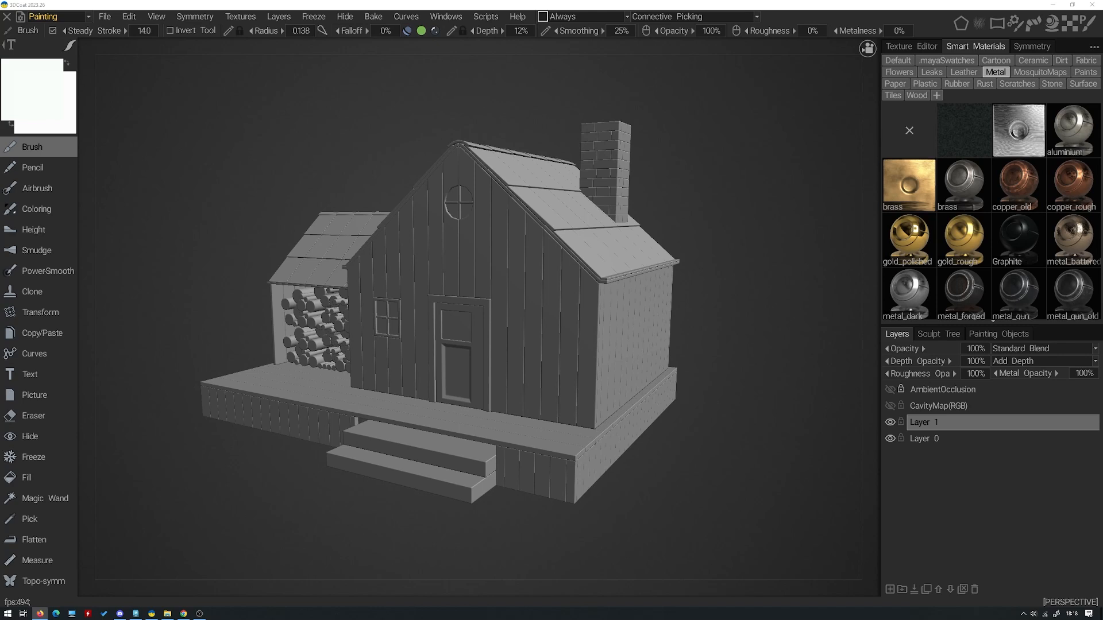
{"action": "left_click_drag", "start_coordinate": [646, 143], "coordinate": [657, 164]}
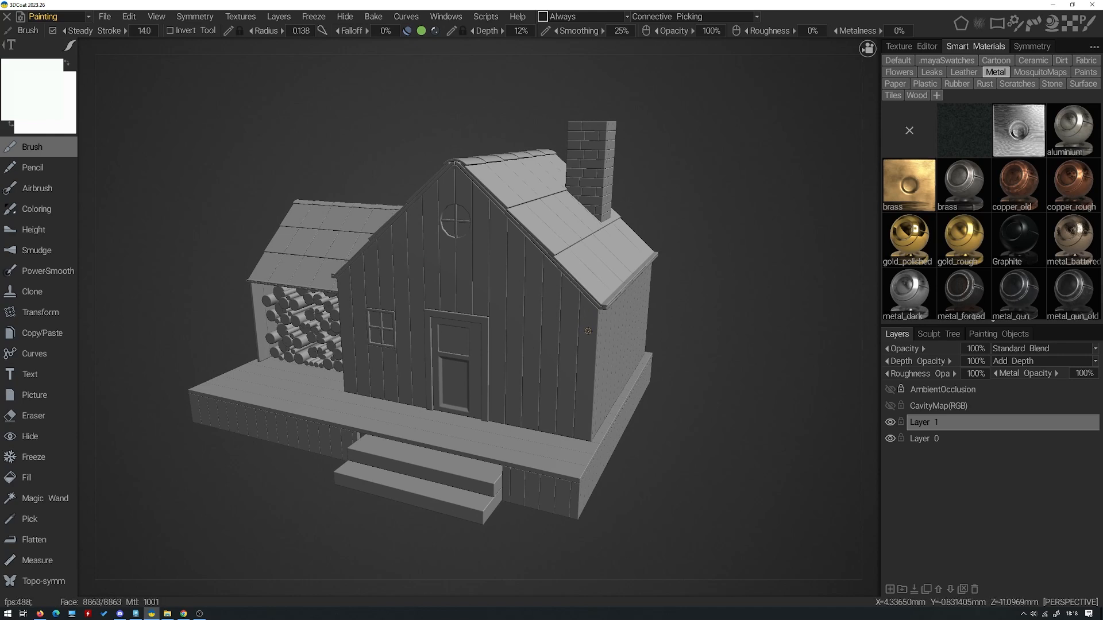
{"action": "left_click_drag", "start_coordinate": [659, 338], "coordinate": [567, 297]}
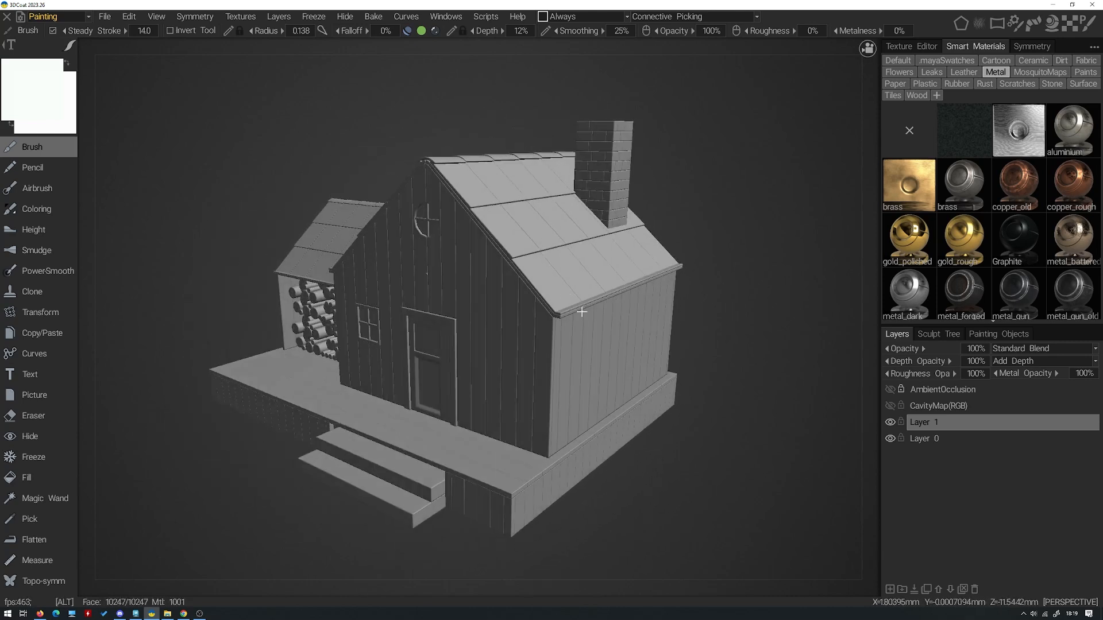
{"action": "left_click_drag", "start_coordinate": [667, 343], "coordinate": [578, 327]}
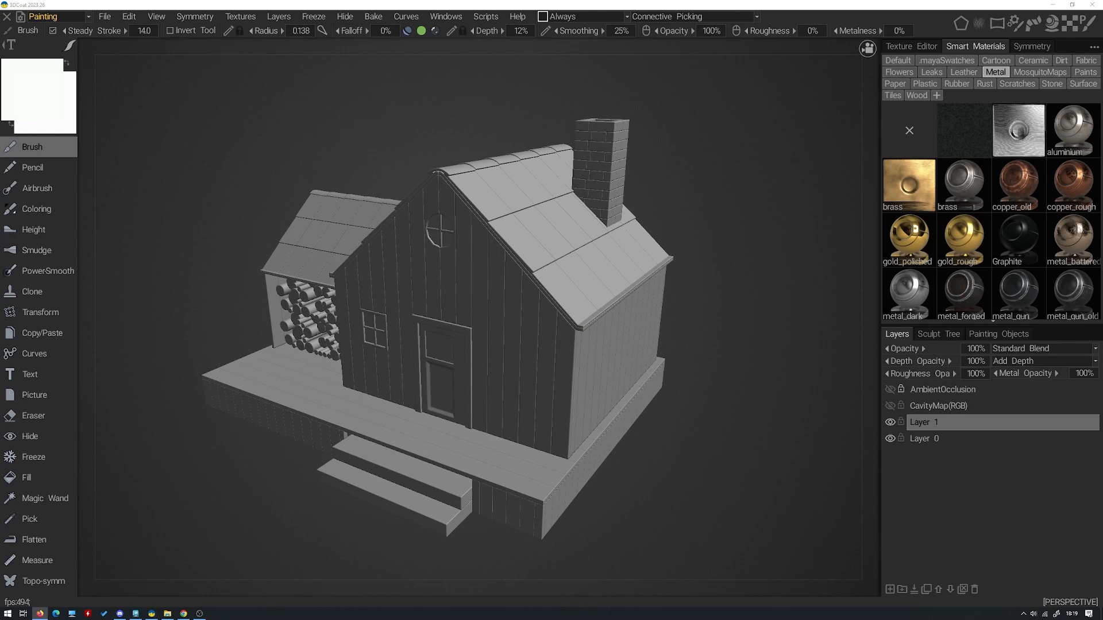
Switch to the browser to examine the Stardew Valley house reference image, and return to 3DCoat
{"action": "left_click_drag", "start_coordinate": [652, 1], "coordinate": [689, 1]}
{"action": "left_click_drag", "start_coordinate": [643, 1], "coordinate": [620, 1]}
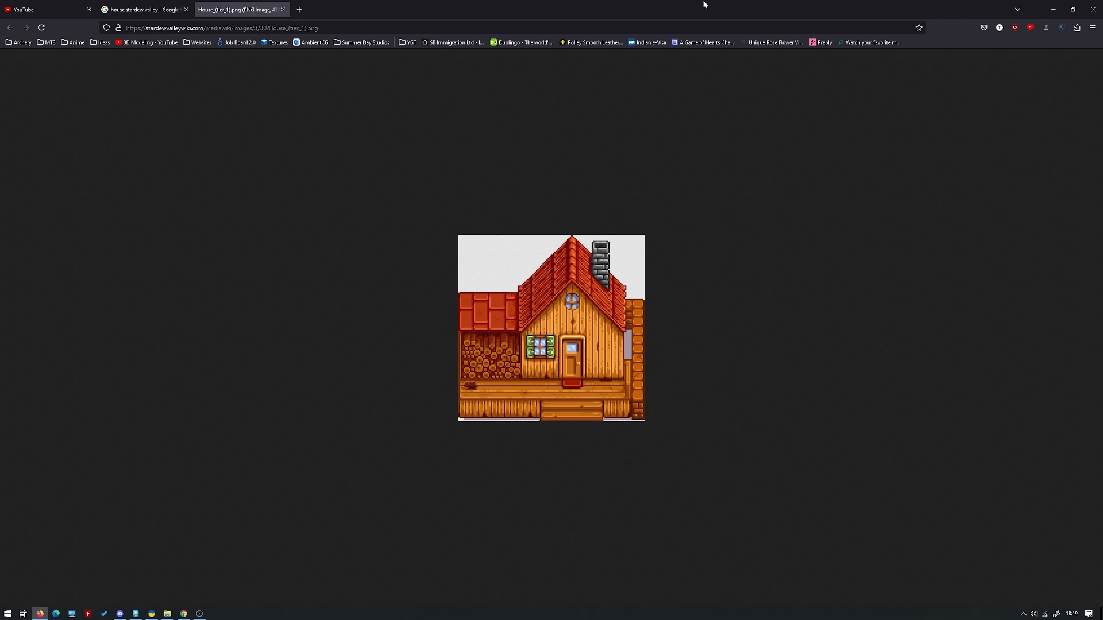
{"action": "key", "text": "alt+Tab"}
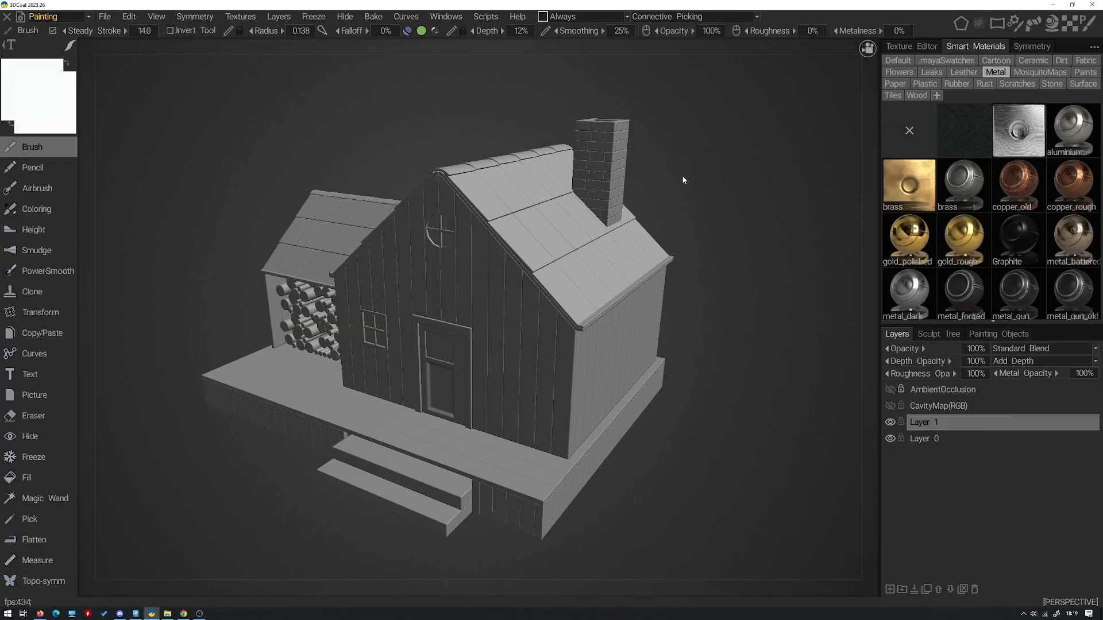
Check the separate painting objects by briefly hiding and reshowing the walls, roof, frames and windows, and return to Layers
{"action": "mouse_move", "coordinate": [665, 317]}
{"action": "left_mouse_down", "text": "alt"}
{"action": "mouse_move", "coordinate": [719, 328]}
{"action": "mouse_move", "coordinate": [752, 315]}
{"action": "left_mouse_up", "text": "alt"}
{"action": "left_click", "coordinate": [982, 334]}
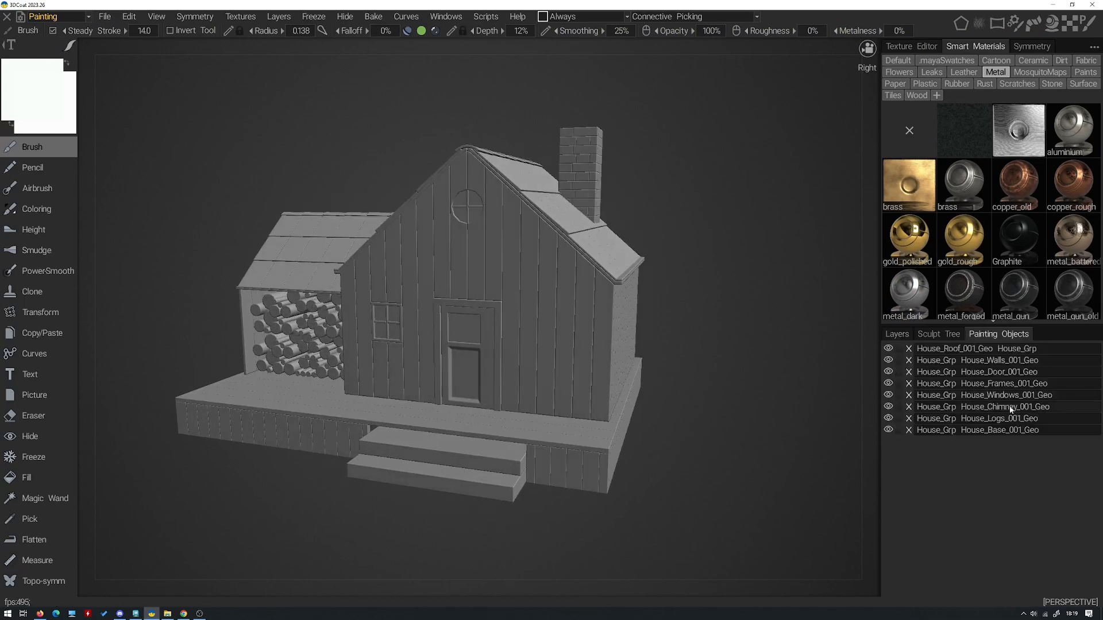
{"action": "left_click", "coordinate": [889, 360]}
{"action": "left_click", "coordinate": [888, 360]}
{"action": "left_click", "coordinate": [888, 360]}
{"action": "left_click", "coordinate": [888, 361]}
{"action": "left_click", "coordinate": [889, 360]}
{"action": "left_click", "coordinate": [889, 361]}
{"action": "left_click", "coordinate": [888, 349]}
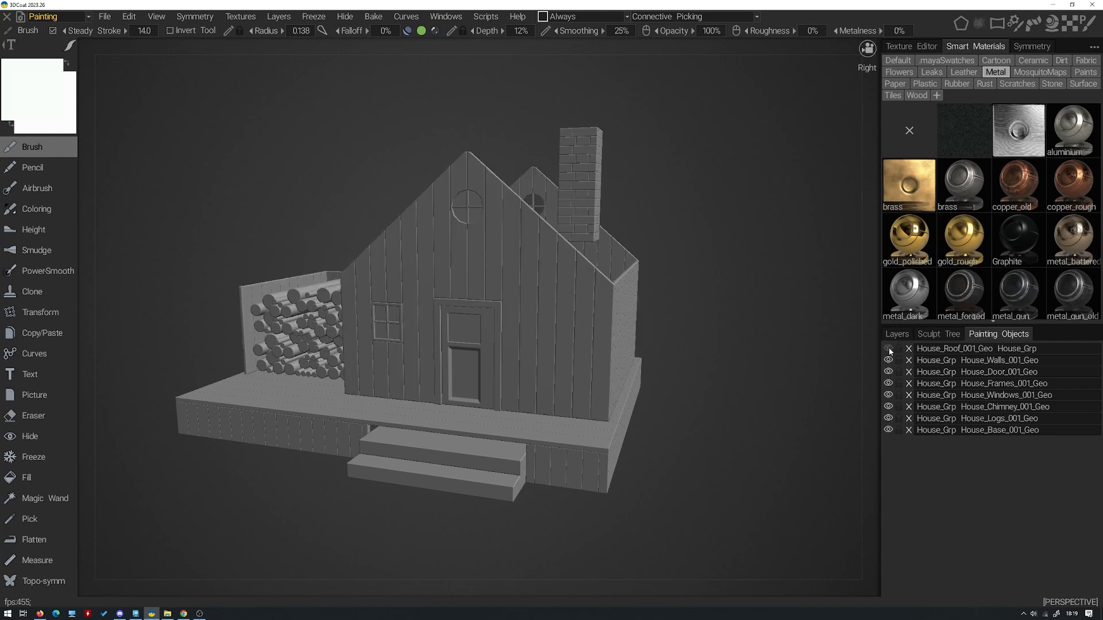
{"action": "left_click", "coordinate": [889, 349]}
{"action": "left_click", "coordinate": [888, 383]}
{"action": "left_click", "coordinate": [888, 383]}
{"action": "left_click", "coordinate": [888, 395]}
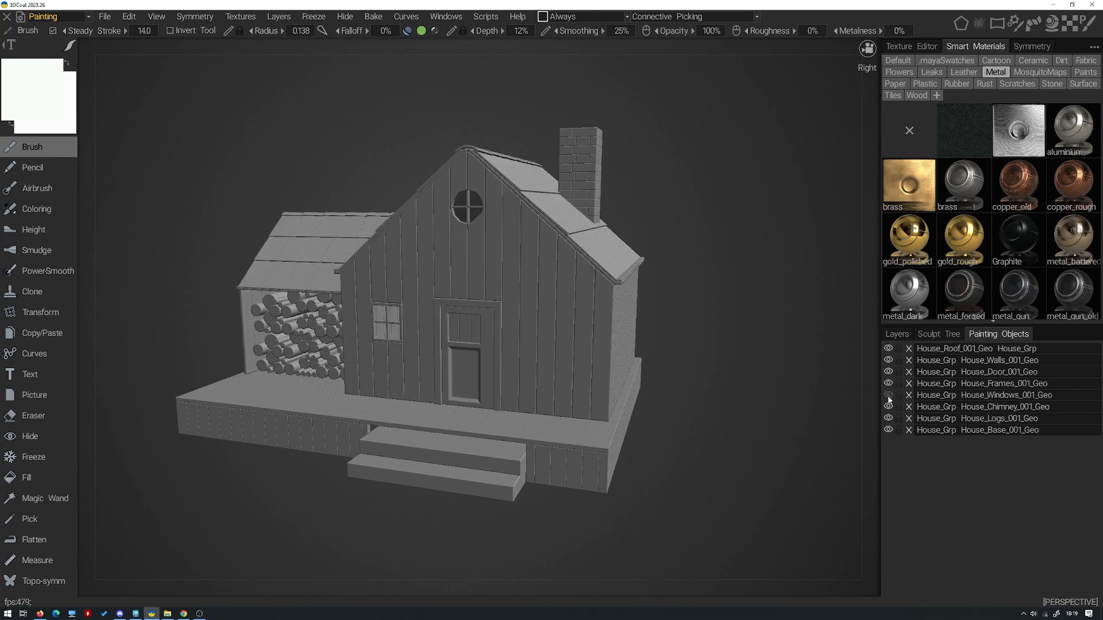
{"action": "left_click", "coordinate": [888, 396]}
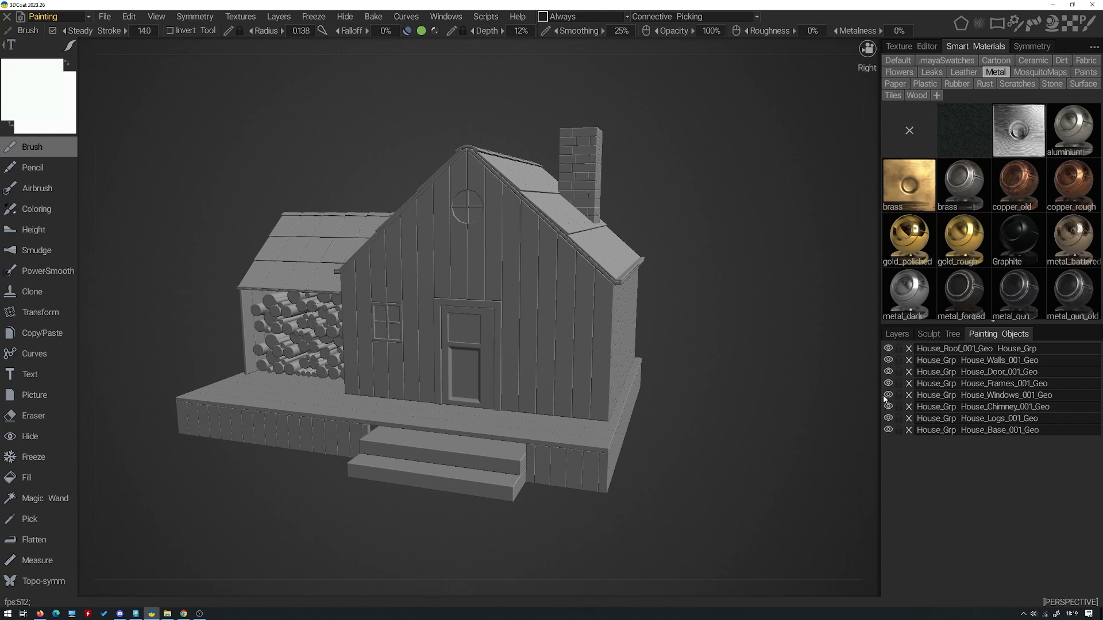
{"action": "left_click", "coordinate": [904, 338]}
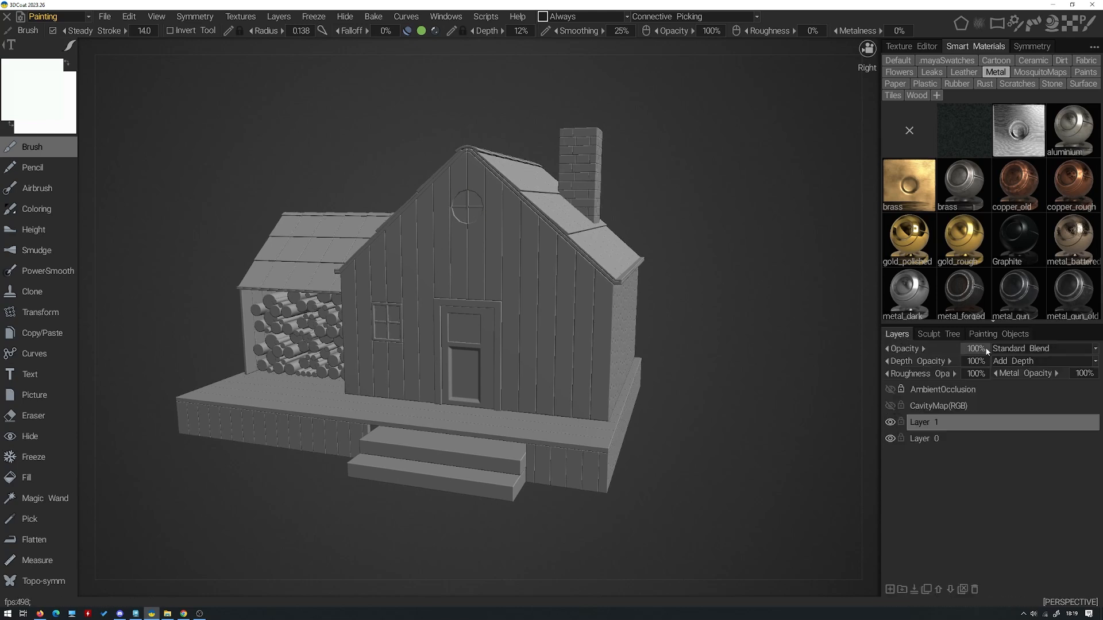
Briefly hide and reshow the house base among the painting objects, and return to Layers
{"action": "left_click", "coordinate": [1000, 334]}
{"action": "left_click", "coordinate": [889, 429]}
{"action": "left_click", "coordinate": [888, 430]}
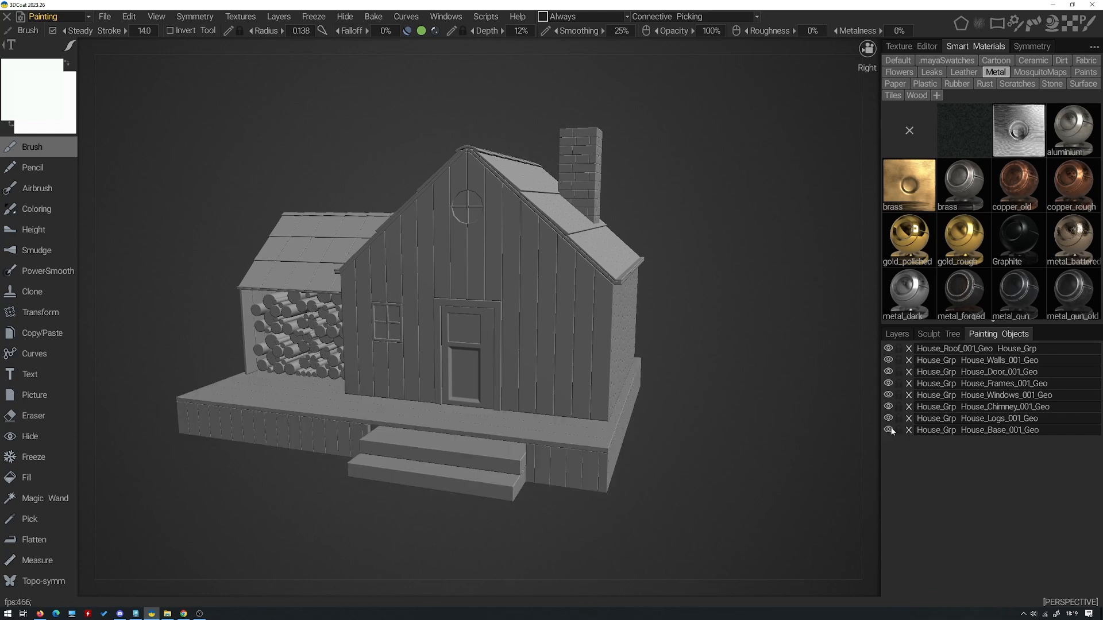
{"action": "left_click", "coordinate": [900, 334]}
Select the Cartoon wood_planks smart material and move and resize its preview frame to cover most of the house
{"action": "left_click_drag", "start_coordinate": [676, 329], "coordinate": [671, 298], "text": "alt"}
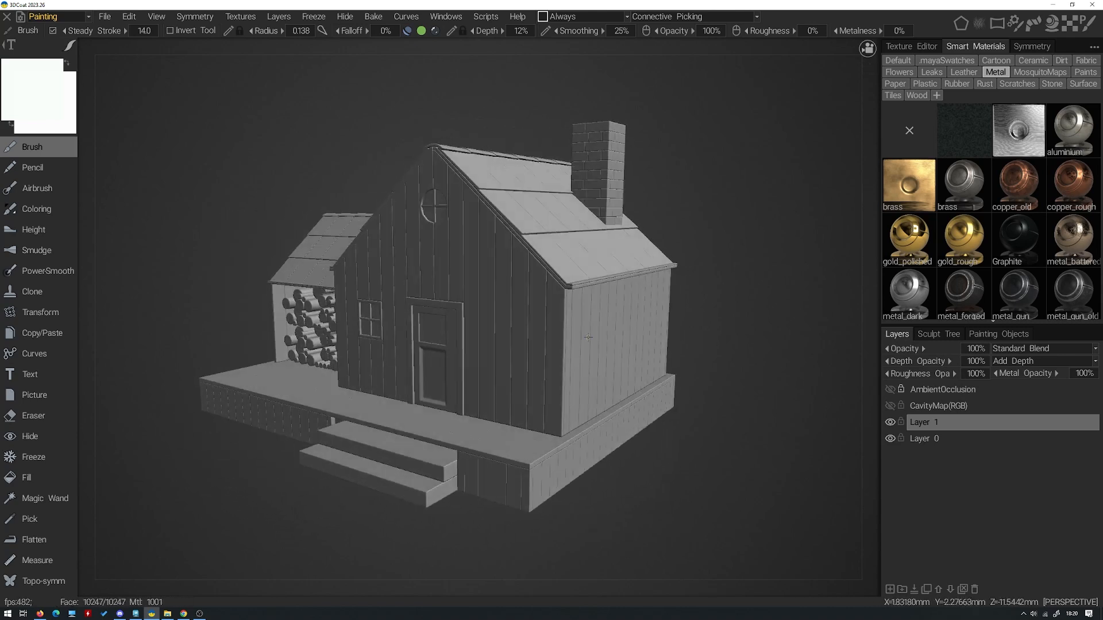
{"action": "left_click", "coordinate": [995, 61]}
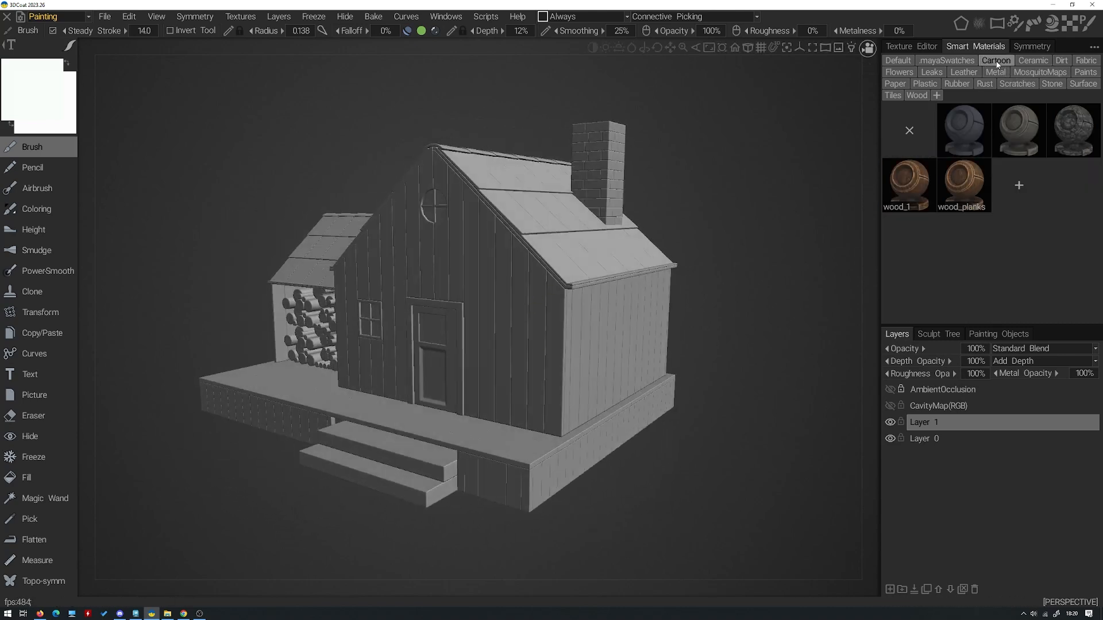
{"action": "left_click", "coordinate": [971, 193]}
{"action": "left_click_drag", "start_coordinate": [794, 200], "coordinate": [556, 245]}
{"action": "left_click", "coordinate": [711, 245]}
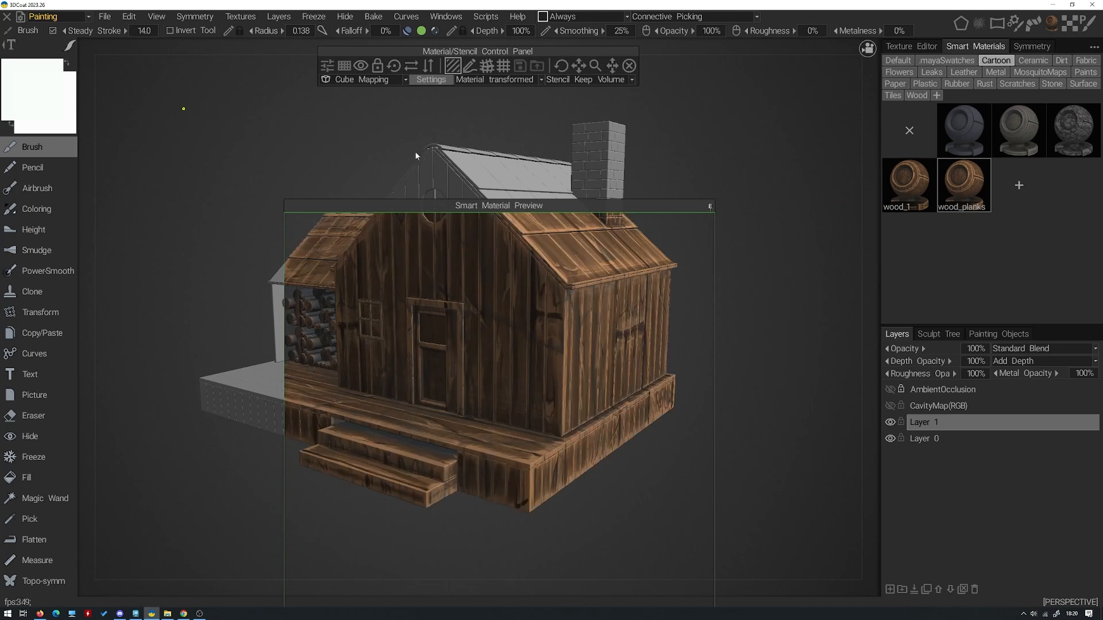
{"action": "left_click_drag", "start_coordinate": [285, 201], "coordinate": [295, 122]}
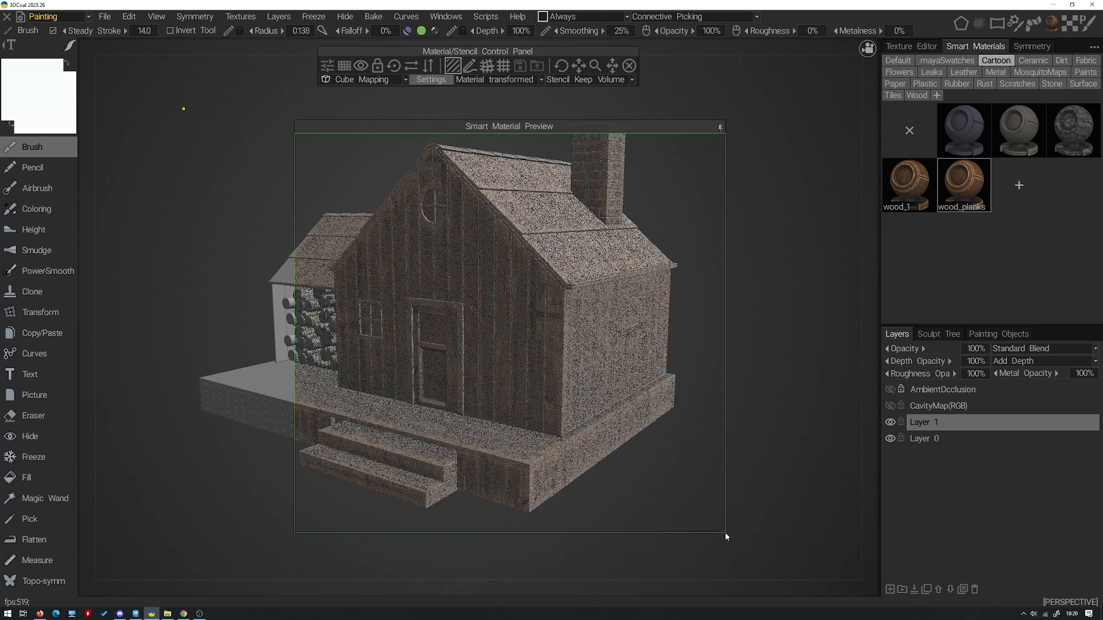
{"action": "left_click_drag", "start_coordinate": [724, 532], "coordinate": [711, 452]}
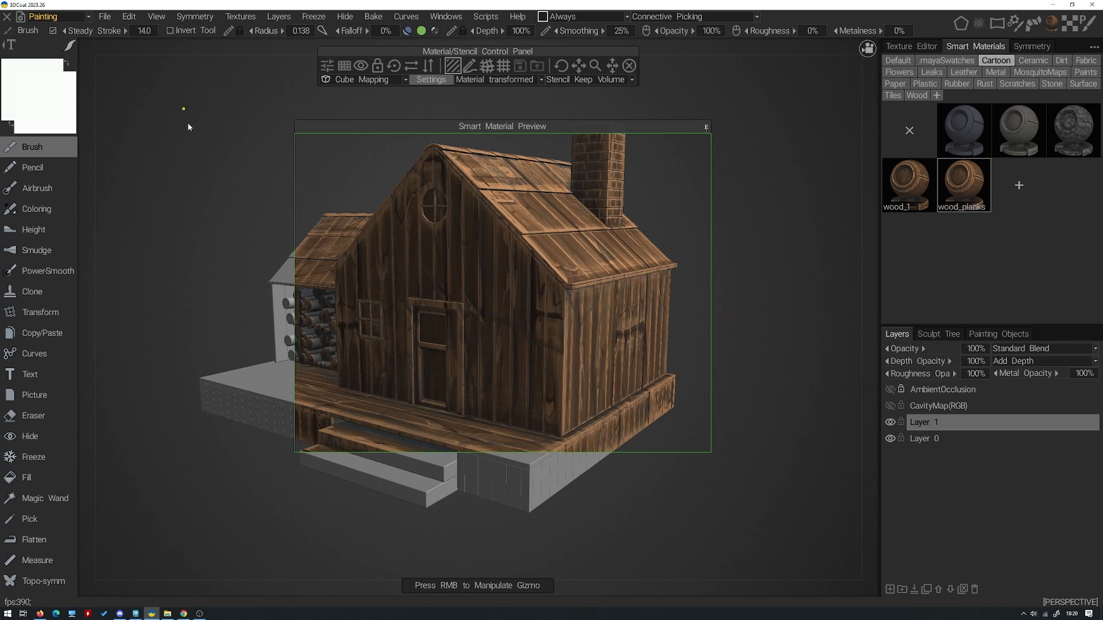
Collapse and reopen the Smart Material Preview, and scale down the wood_planks texture mapping with the transform gizmo
{"action": "left_click", "coordinate": [706, 127]}
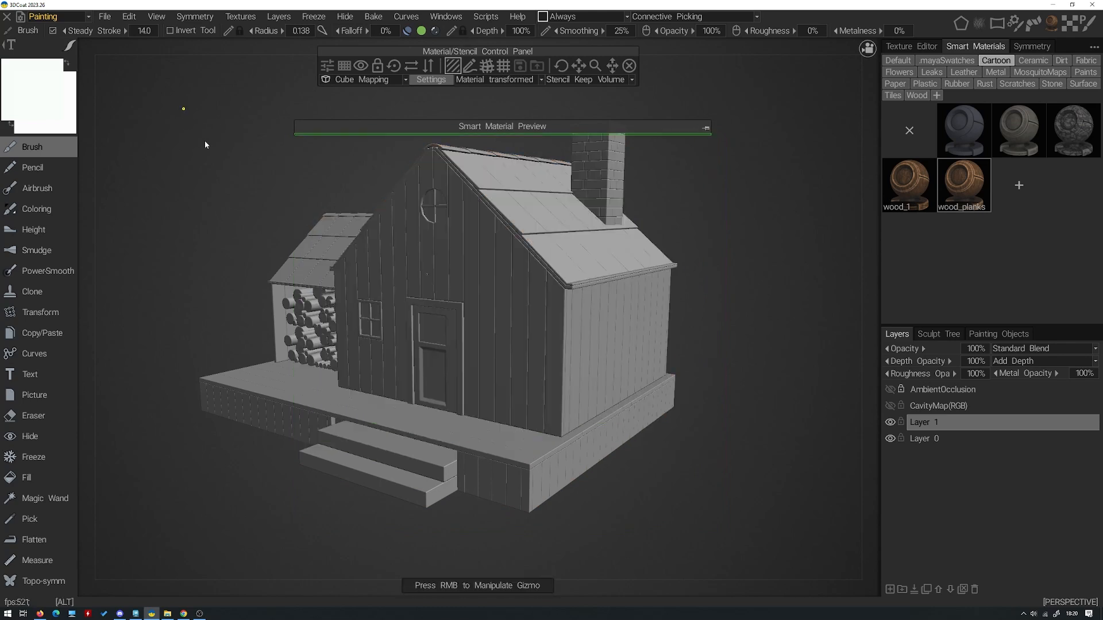
{"action": "left_click_drag", "start_coordinate": [204, 140], "coordinate": [177, 108]}
{"action": "left_click_drag", "start_coordinate": [674, 142], "coordinate": [636, 143]}
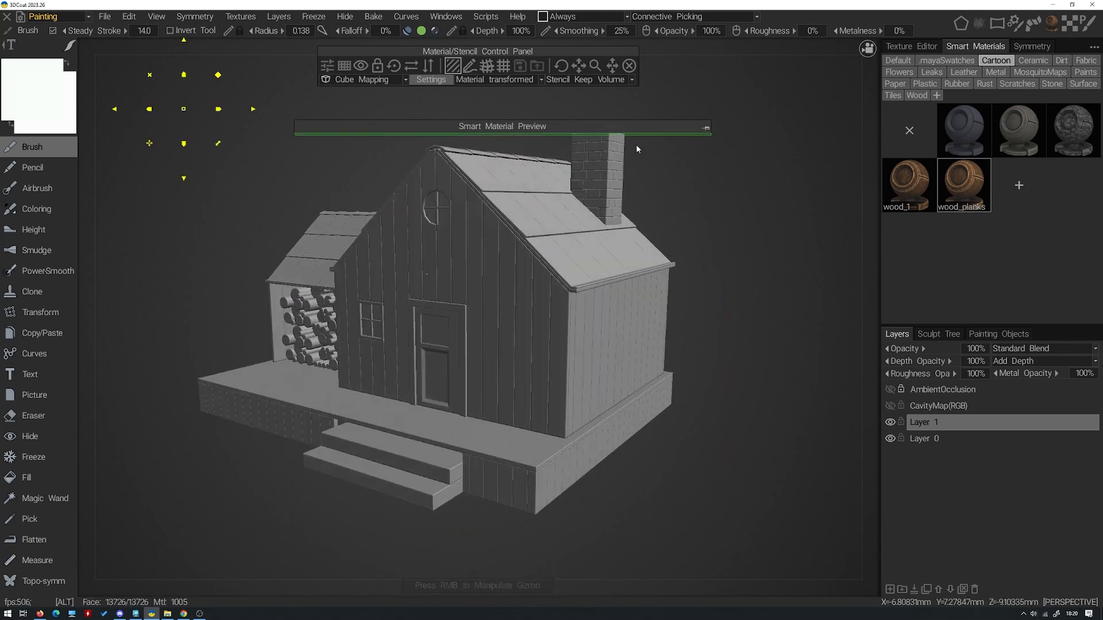
{"action": "left_click", "coordinate": [705, 127]}
{"action": "left_click_drag", "start_coordinate": [219, 80], "coordinate": [206, 99]}
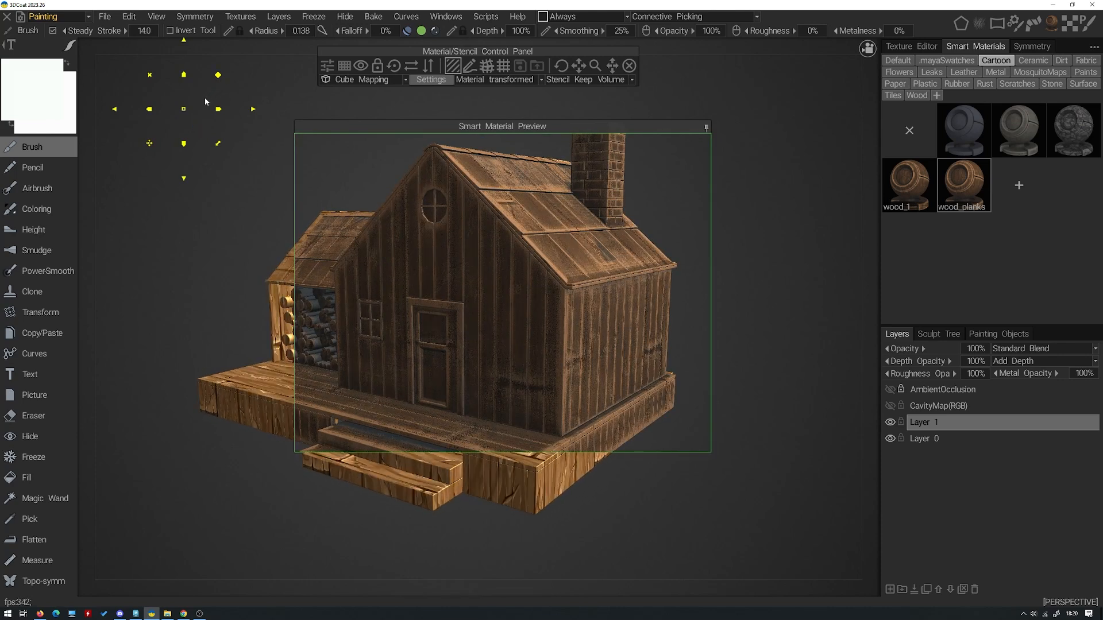
{"action": "left_click_drag", "start_coordinate": [217, 75], "coordinate": [199, 94]}
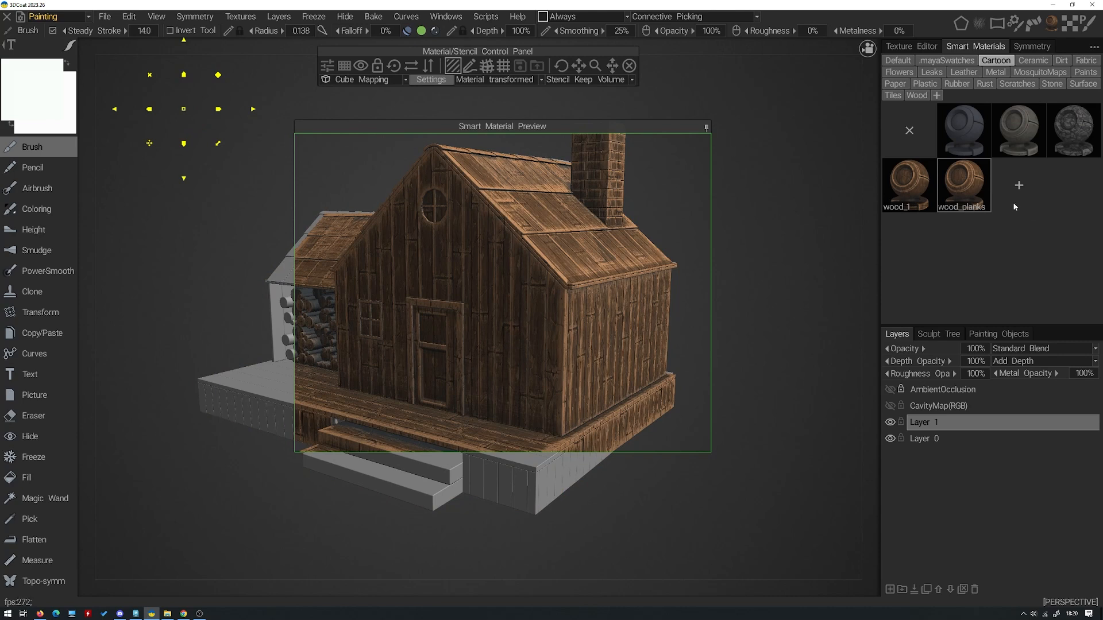
Preview the Cartoon wood_1 material on the house, reset its transform, reposition the gizmo and scale the texture down
{"action": "left_click", "coordinate": [921, 193]}
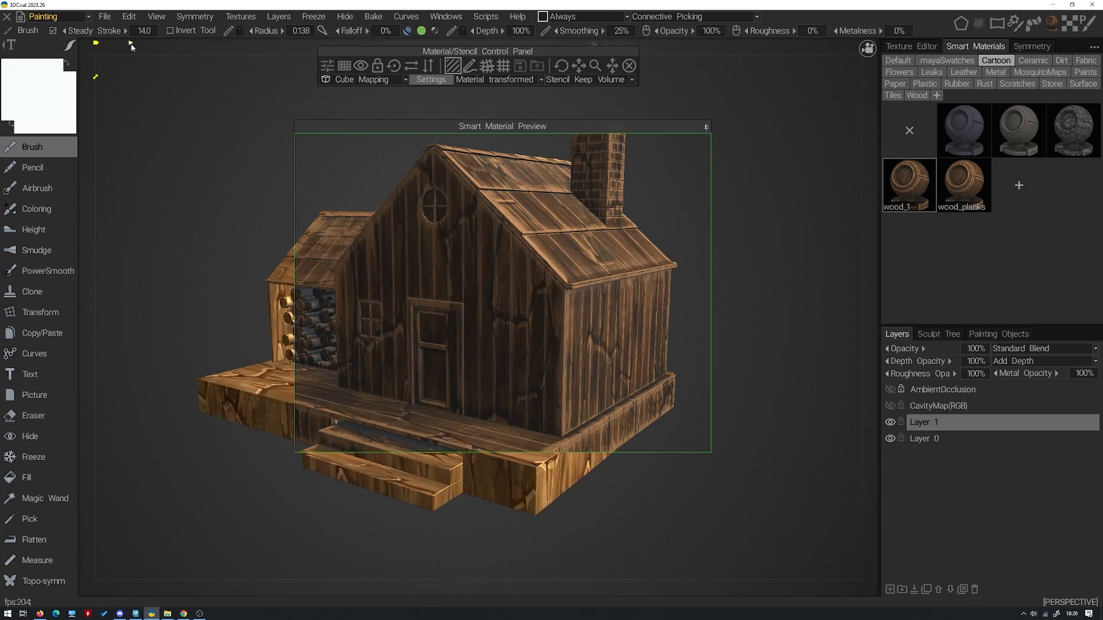
{"action": "left_click", "coordinate": [155, 17]}
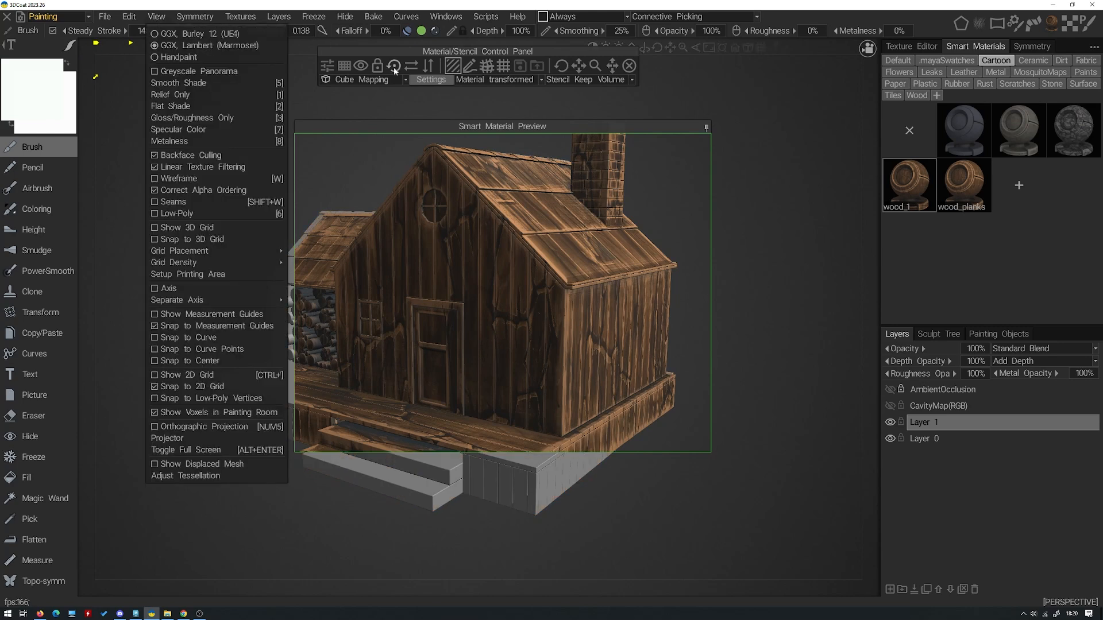
{"action": "left_click", "coordinate": [393, 67]}
{"action": "left_click_drag", "start_coordinate": [160, 115], "coordinate": [180, 127]}
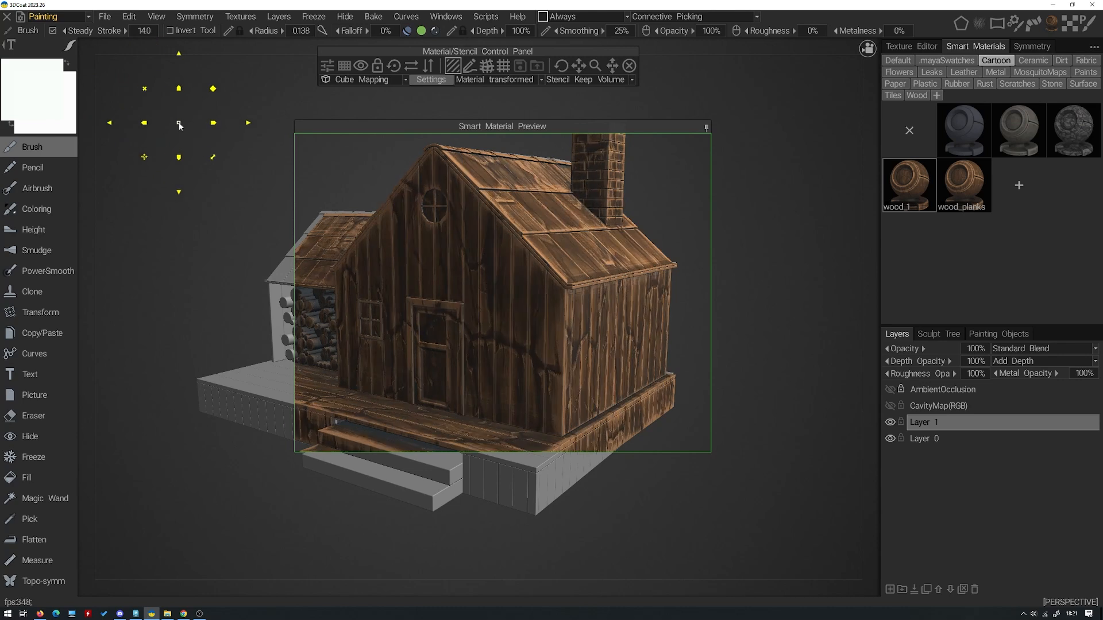
{"action": "left_click_drag", "start_coordinate": [214, 90], "coordinate": [180, 115]}
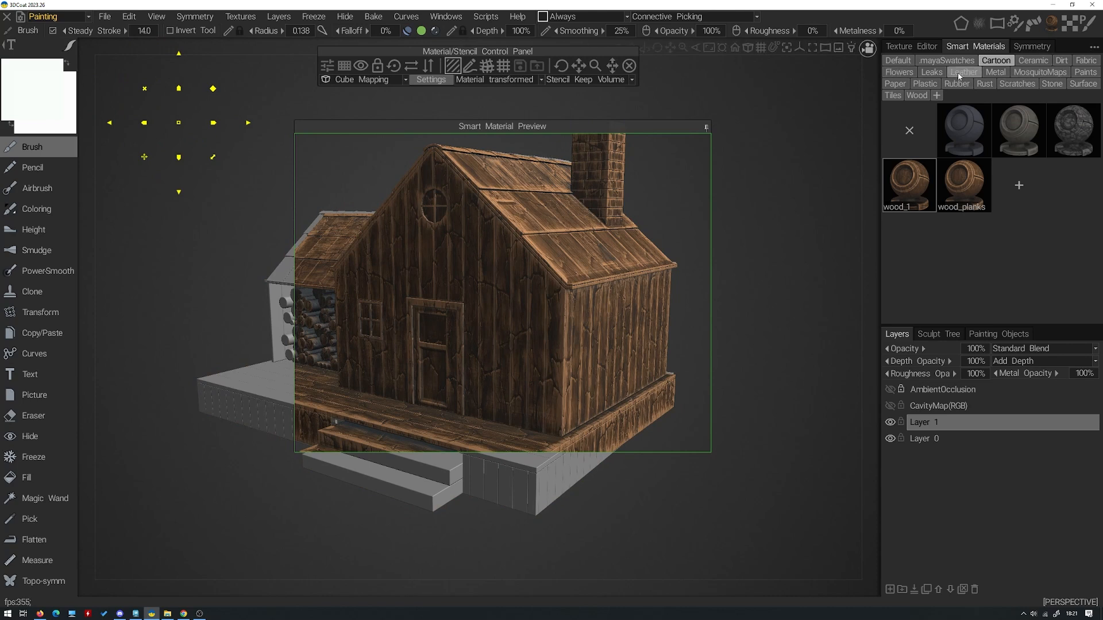
Preview the first light wood, the pale wood_1 and Wood049_8K from the Wood smart materials on the house
{"action": "left_click", "coordinate": [916, 95]}
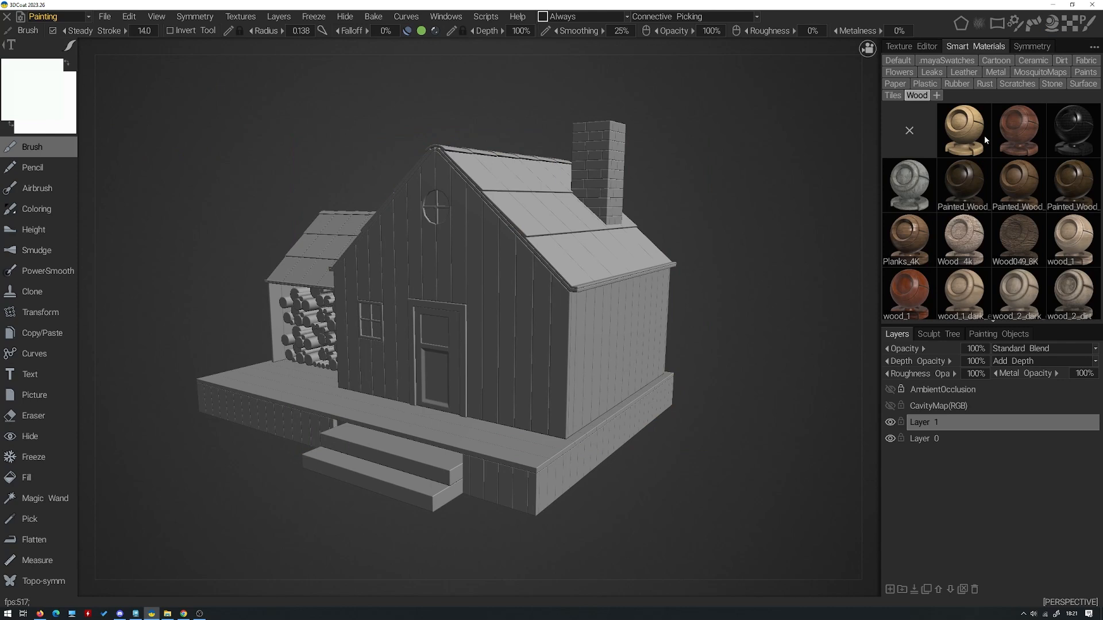
{"action": "left_click", "coordinate": [979, 134]}
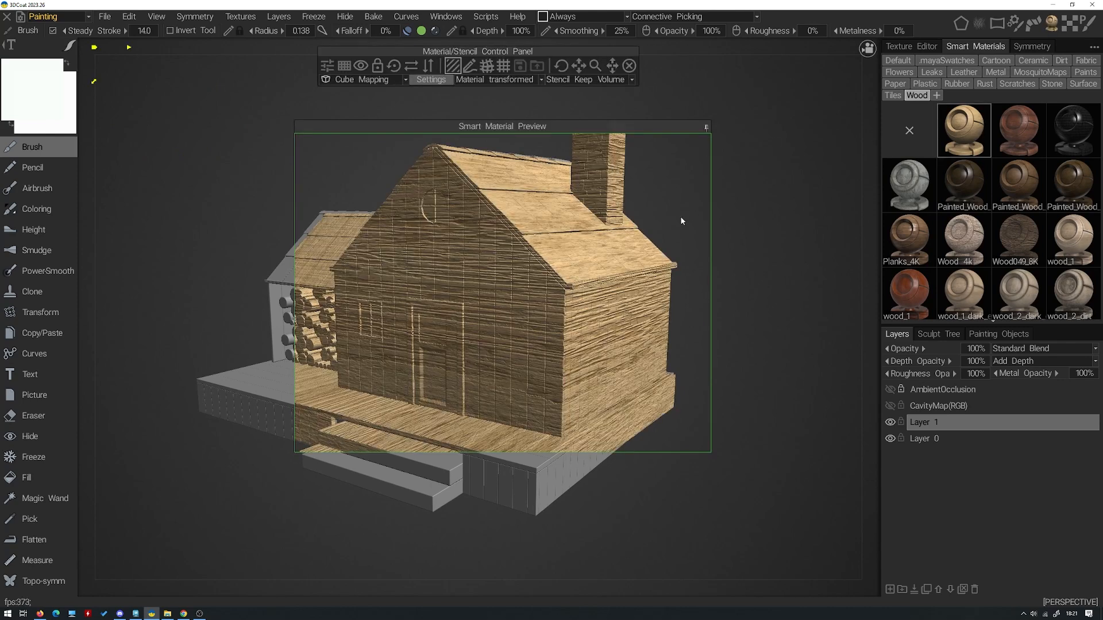
{"action": "scroll", "coordinate": [978, 224], "scroll_direction": "down", "scroll_amount": 1}
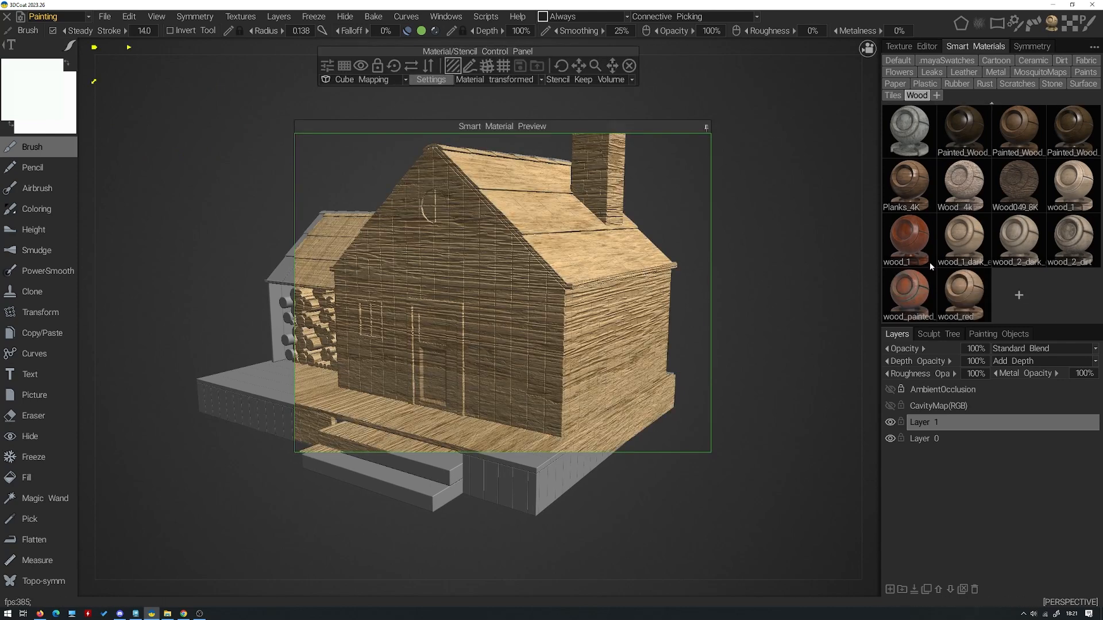
{"action": "scroll", "coordinate": [931, 266], "scroll_direction": "up", "scroll_amount": 1}
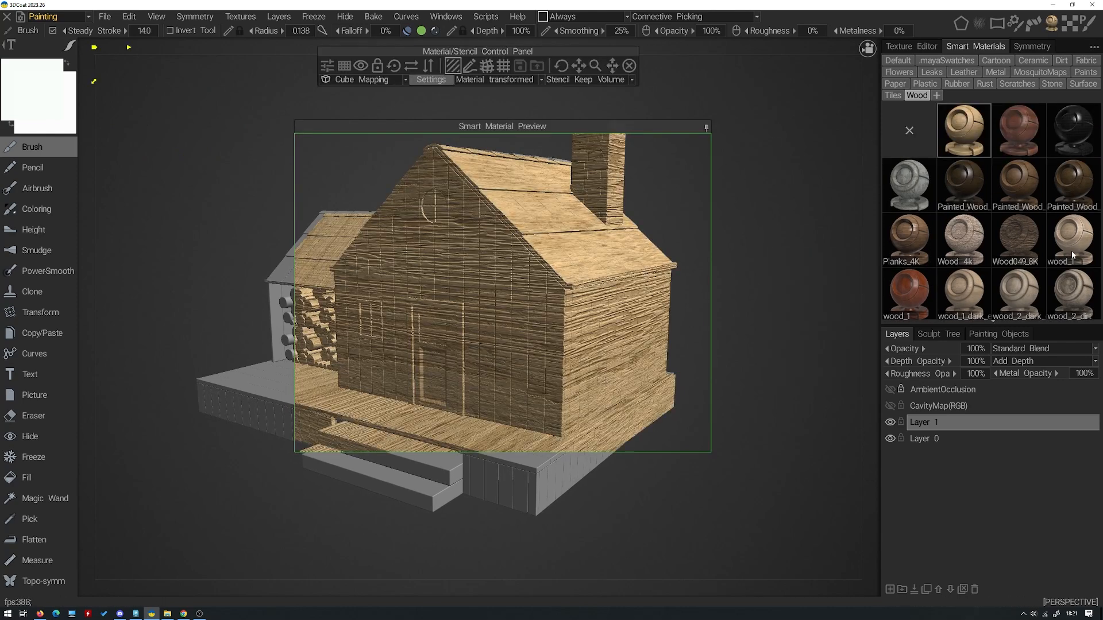
{"action": "left_click", "coordinate": [1071, 232]}
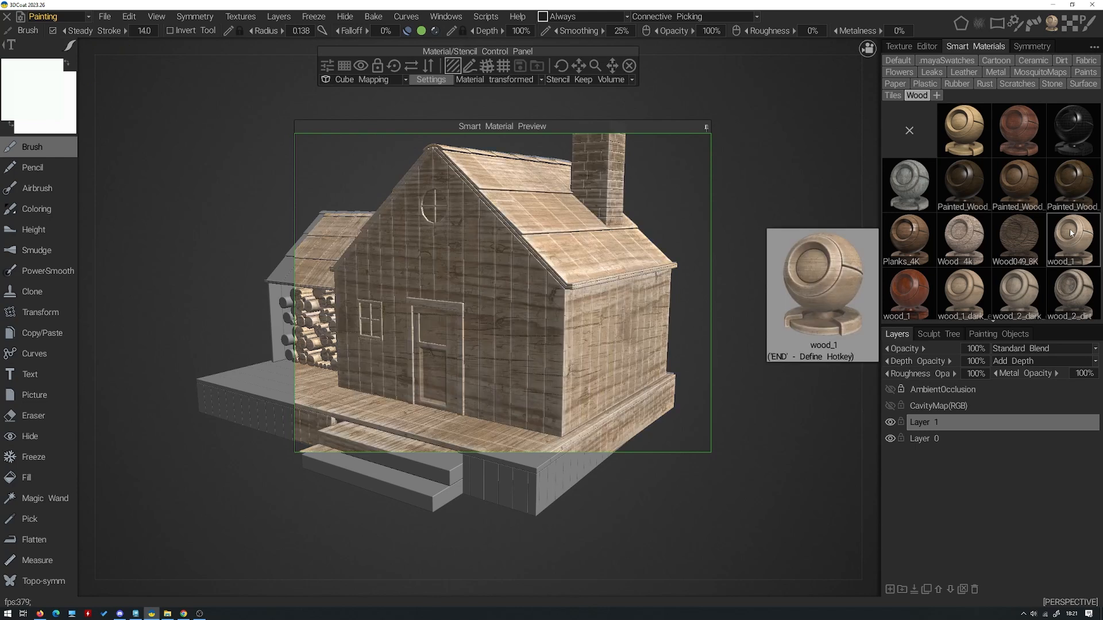
{"action": "left_click", "coordinate": [1018, 240]}
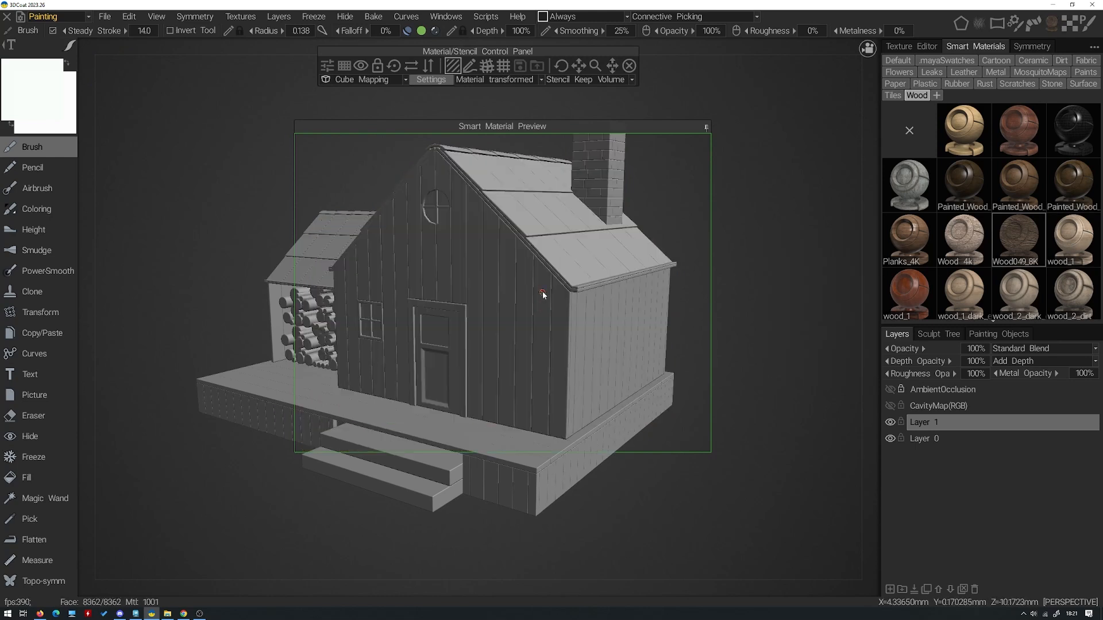
{"action": "mouse_move", "coordinate": [494, 264]}
{"action": "left_mouse_down"}
{"action": "mouse_move", "coordinate": [525, 274]}
{"action": "mouse_move", "coordinate": [525, 305]}
{"action": "left_mouse_up"}
{"action": "right_click_drag", "start_coordinate": [525, 306], "coordinate": [527, 322]}
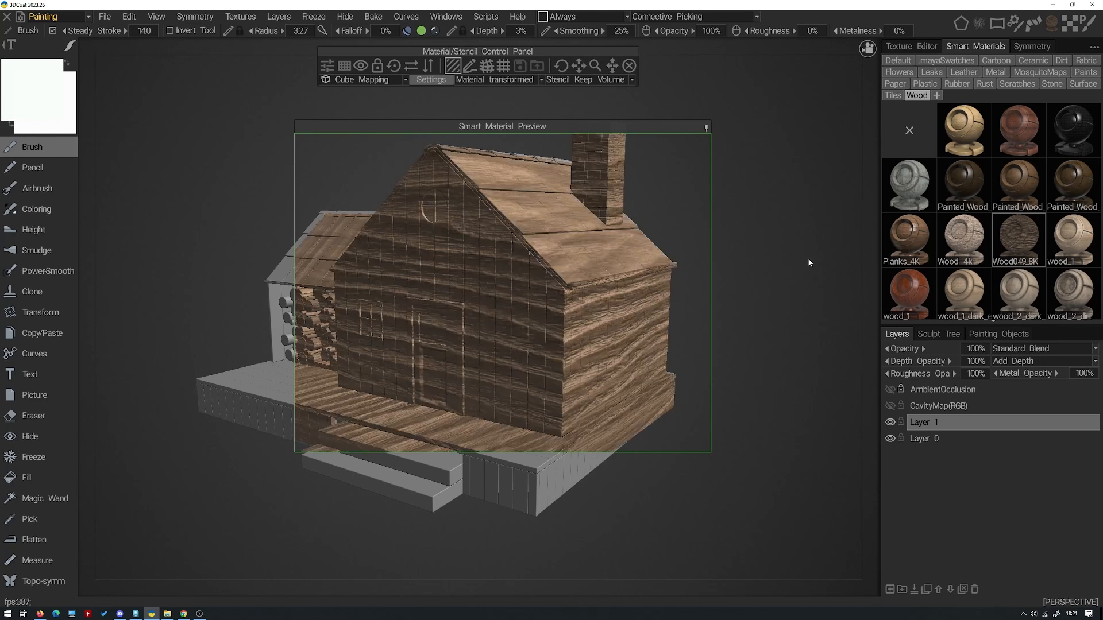
Preview wood_red and the unnamed reddish-brown Wood smart material on the house for comparison
{"action": "scroll", "coordinate": [989, 251], "scroll_direction": "down", "scroll_amount": 1}
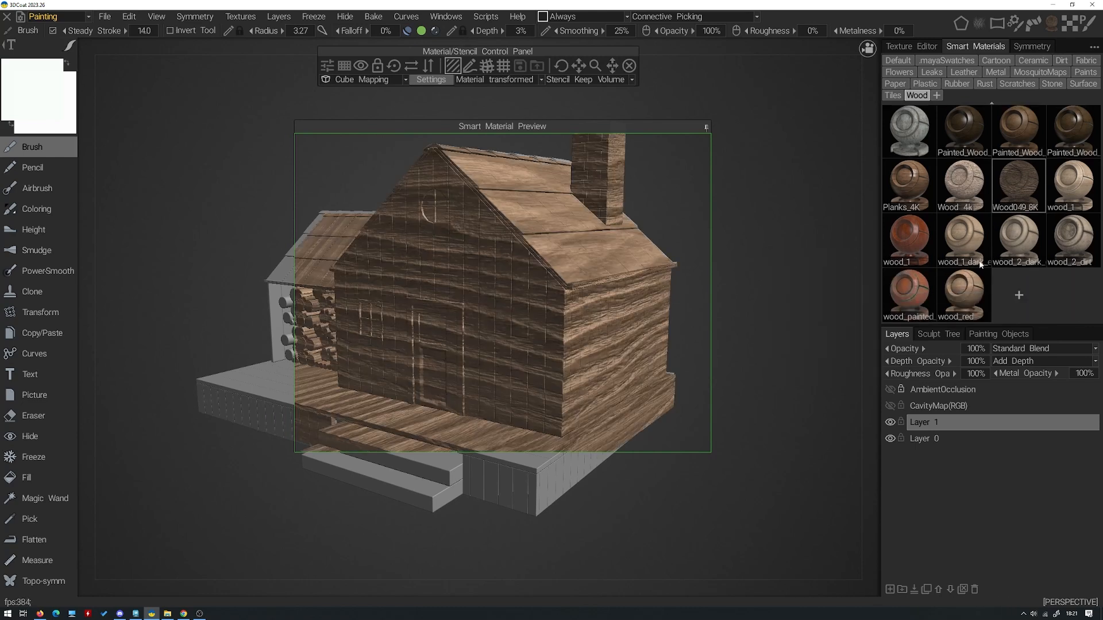
{"action": "left_click", "coordinate": [978, 294]}
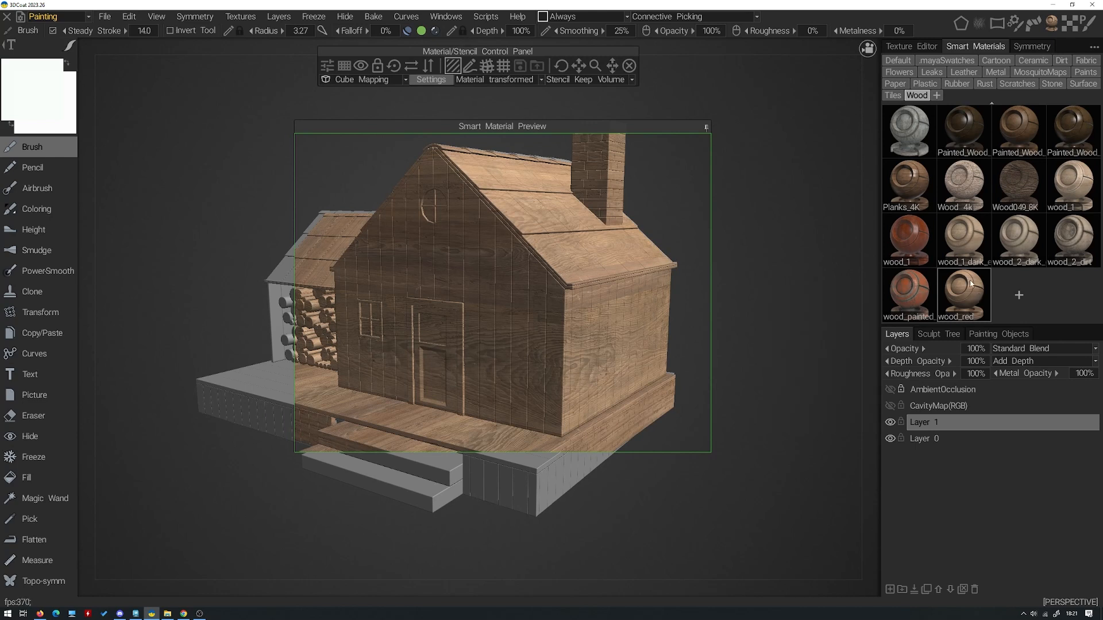
{"action": "scroll", "coordinate": [970, 283], "scroll_direction": "up", "scroll_amount": 1}
{"action": "mouse_move", "coordinate": [1019, 133]}
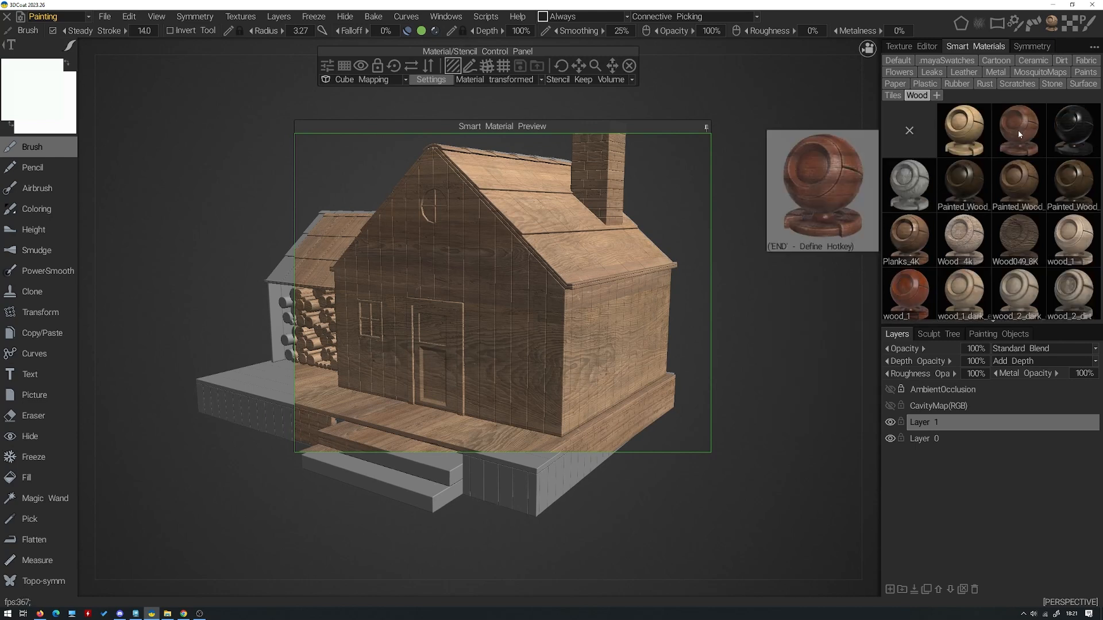
{"action": "scroll", "coordinate": [952, 298], "scroll_direction": "down", "scroll_amount": 1}
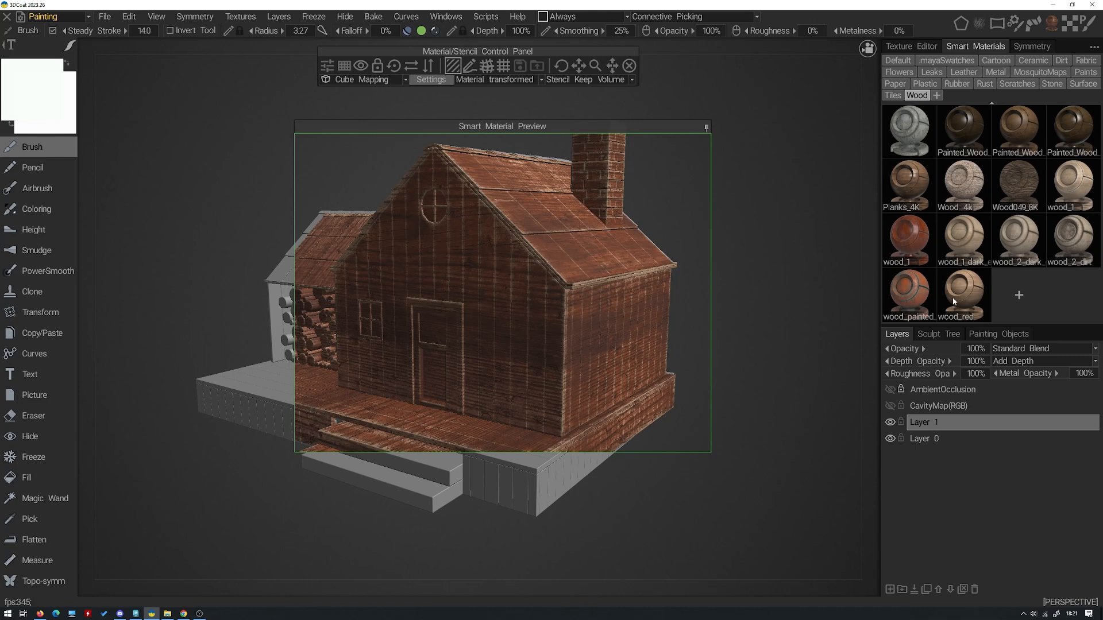
With wood_red active, reset its transform, reposition the gizmo, turn the grain vertical and adjust the texture scale on the house
{"action": "left_click", "coordinate": [394, 66]}
{"action": "left_click_drag", "start_coordinate": [158, 111], "coordinate": [207, 194]}
{"action": "left_click_drag", "start_coordinate": [242, 228], "coordinate": [273, 129]}
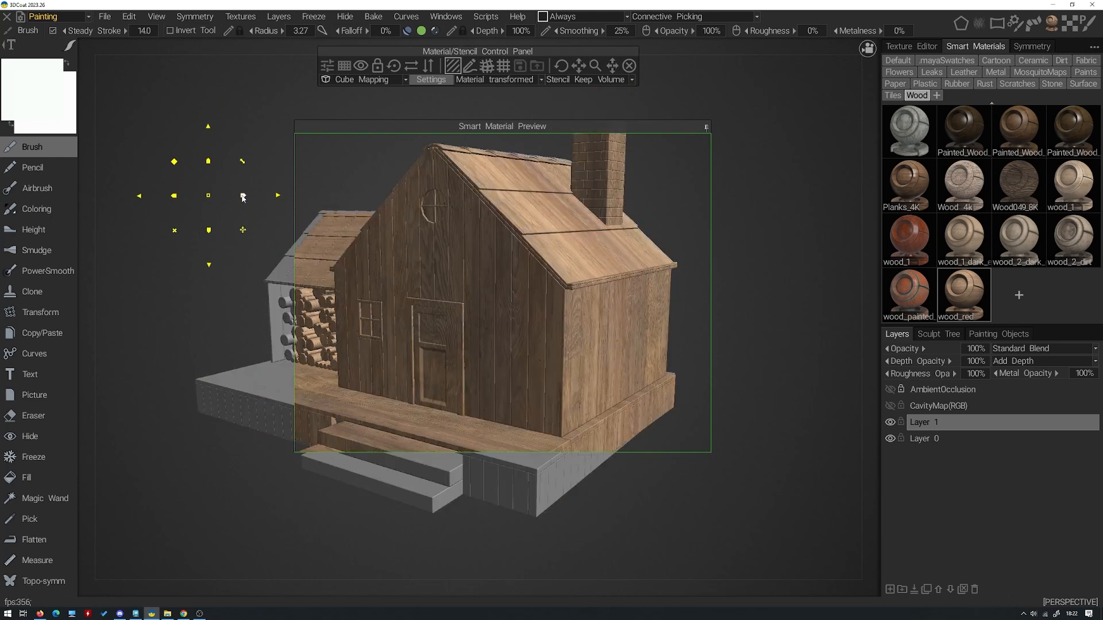
{"action": "left_click_drag", "start_coordinate": [174, 162], "coordinate": [201, 194]}
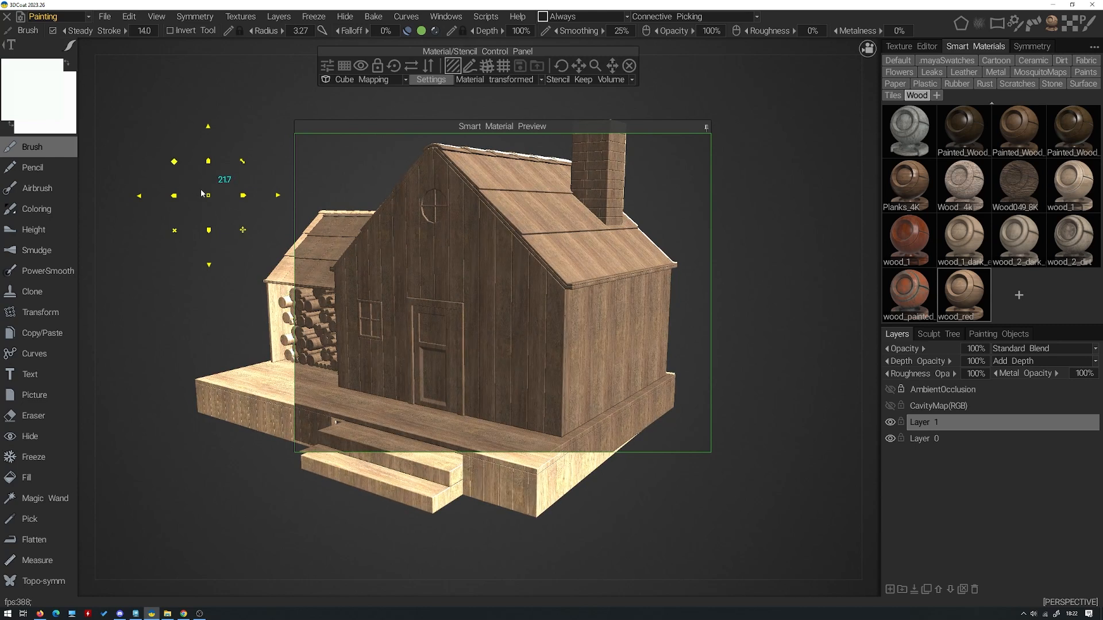
{"action": "left_click_drag", "start_coordinate": [201, 193], "coordinate": [200, 190]}
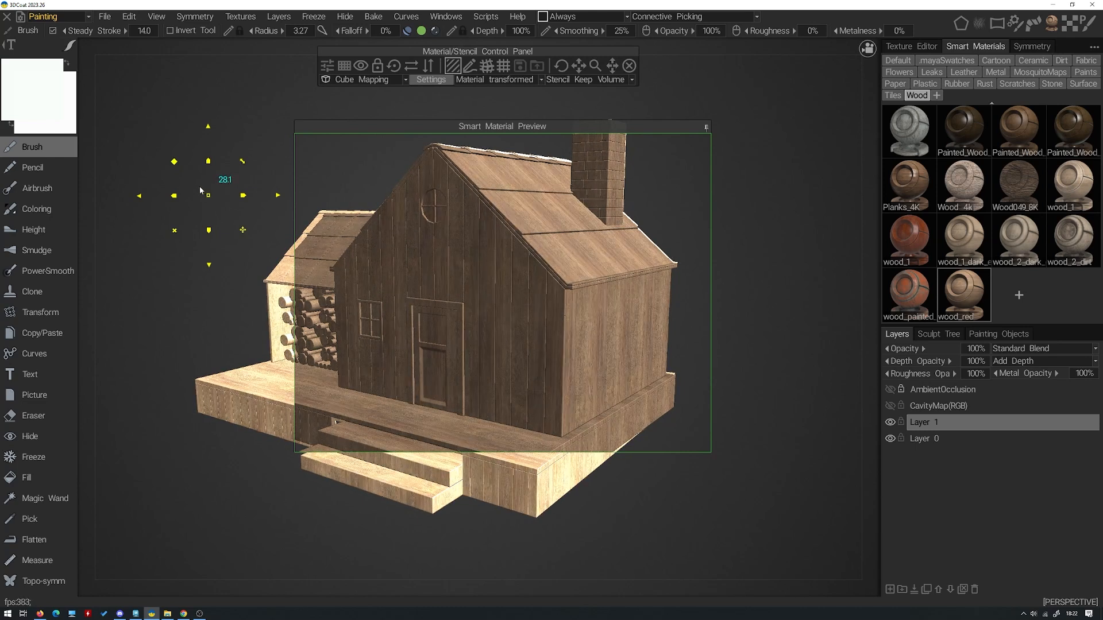
Collapse the Smart Material Preview, switch to the Fill tool and rename Layer 1 as Base_001
{"action": "left_click", "coordinate": [707, 128]}
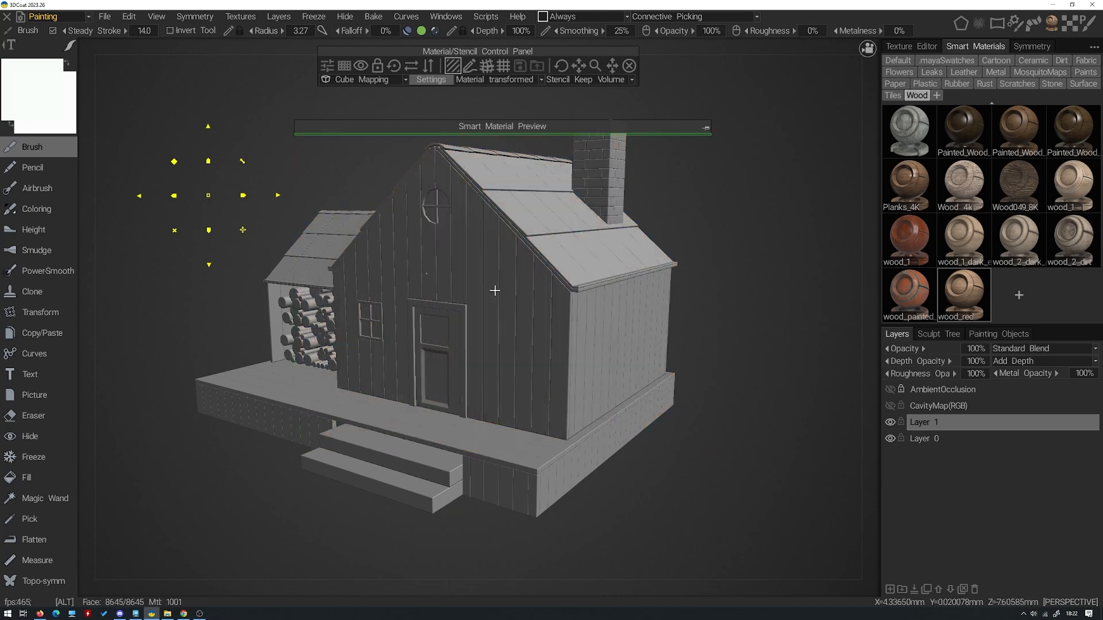
{"action": "left_click_drag", "start_coordinate": [495, 291], "coordinate": [543, 266], "text": "alt"}
{"action": "scroll", "coordinate": [543, 269], "scroll_direction": "up", "scroll_amount": 4}
{"action": "scroll", "coordinate": [542, 270], "scroll_direction": "down", "scroll_amount": 1}
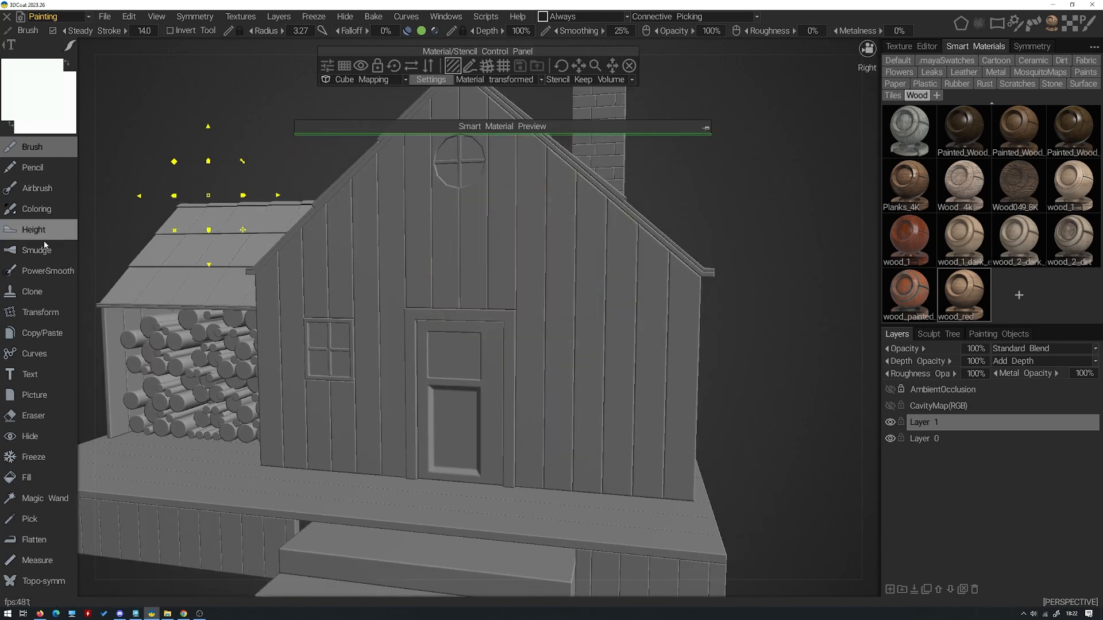
{"action": "left_click", "coordinate": [45, 478]}
{"action": "double_click", "coordinate": [944, 428]}
{"action": "type", "text": "Base_001"}
{"action": "key", "text": "Return"}
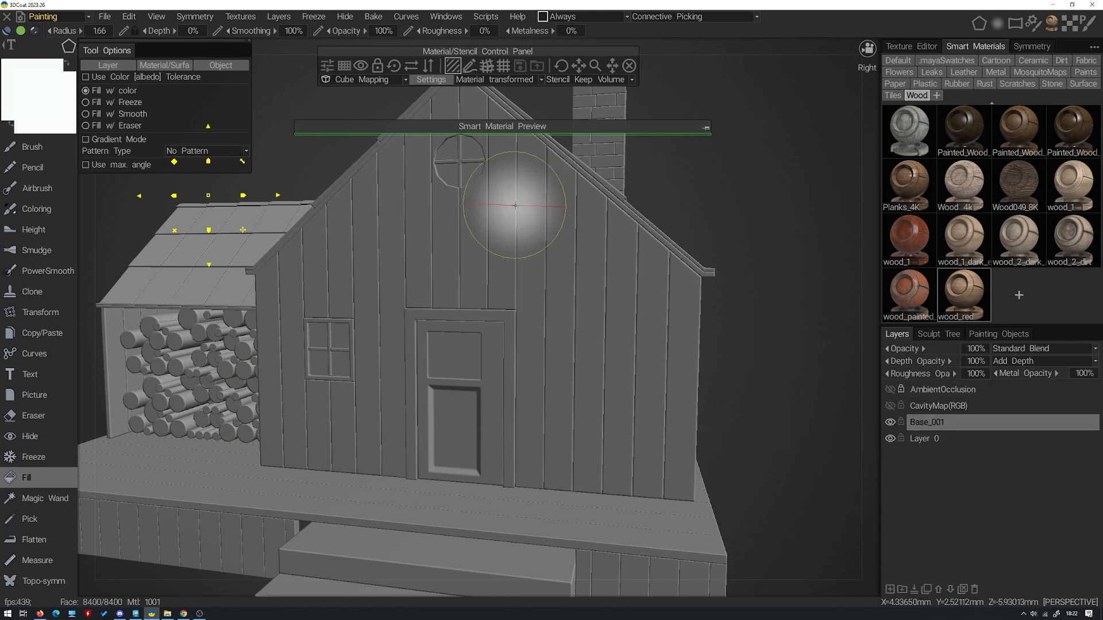
Try filling the House_Roof_001_Geo painting object with the wood_red material, and undo the fill
{"action": "left_click_drag", "start_coordinate": [643, 227], "coordinate": [731, 264], "text": "alt"}
{"action": "left_click_drag", "start_coordinate": [535, 233], "coordinate": [595, 262], "text": "alt"}
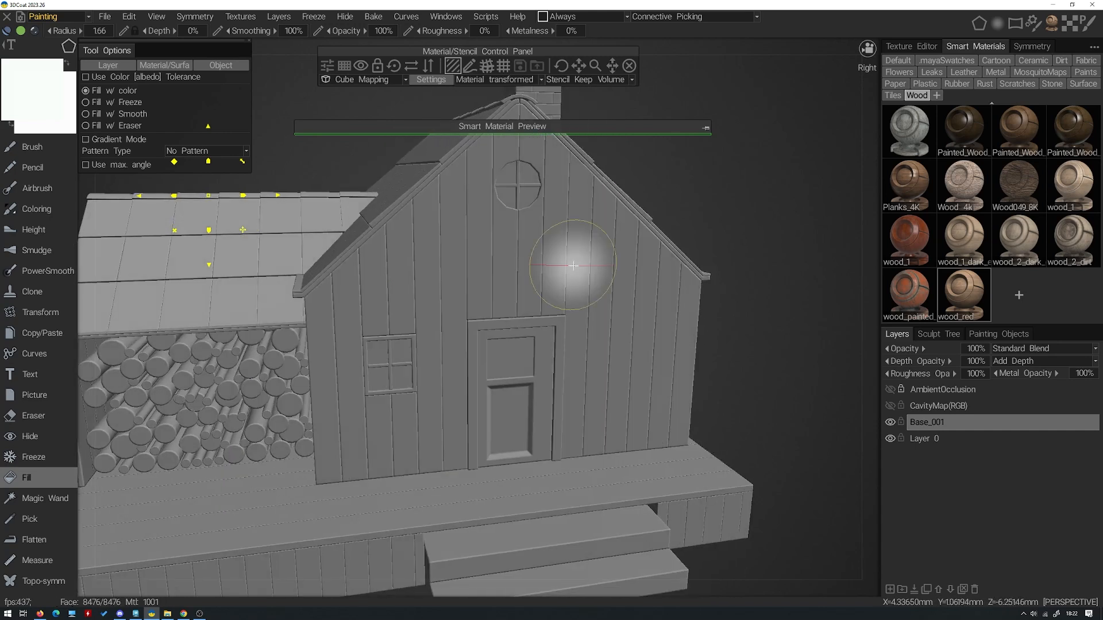
{"action": "left_click", "coordinate": [218, 66]}
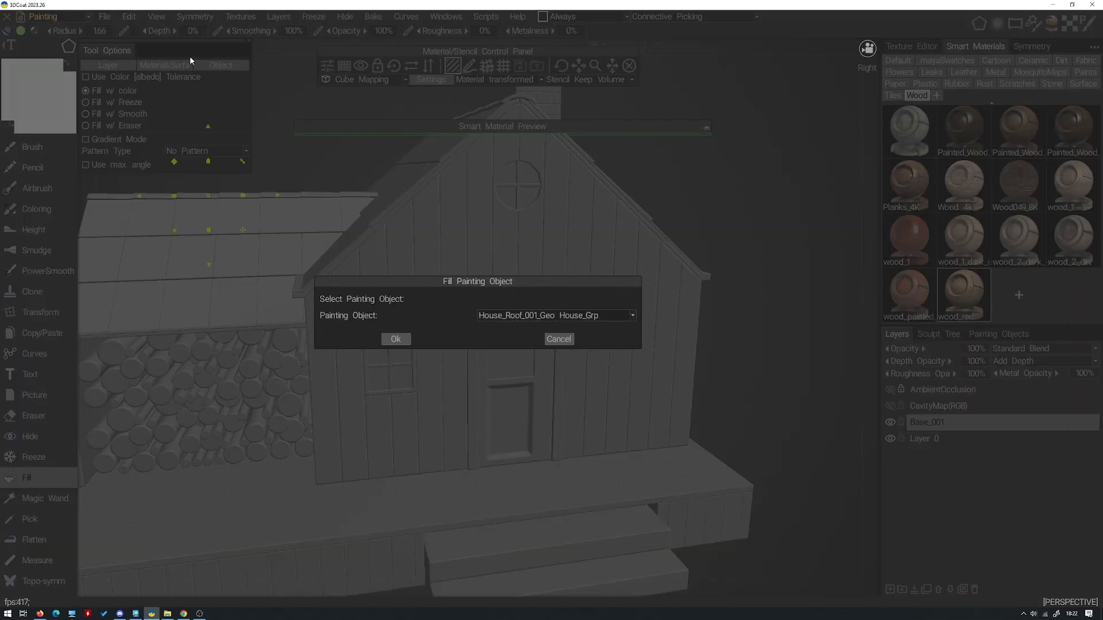
{"action": "left_click", "coordinate": [626, 314]}
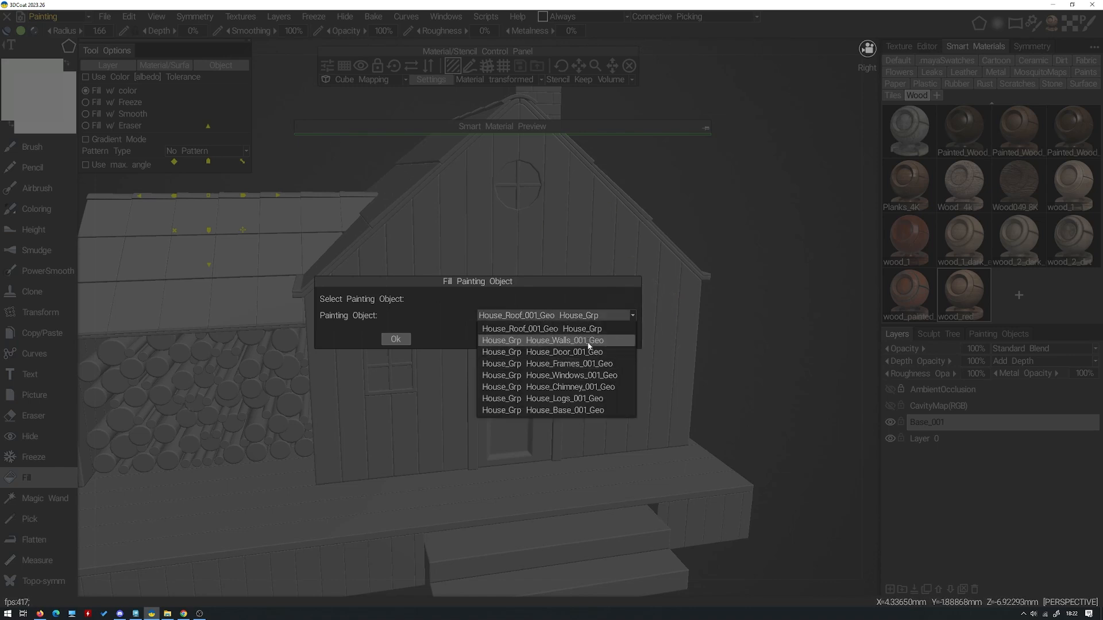
{"action": "left_click", "coordinate": [541, 329]}
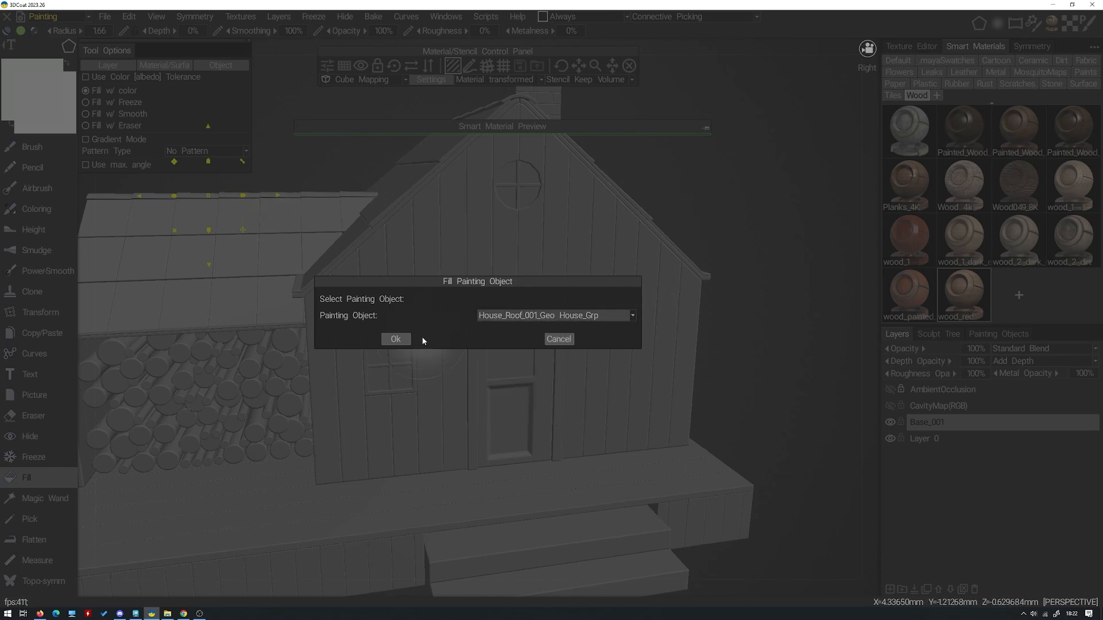
{"action": "left_click", "coordinate": [395, 339]}
{"action": "left_click_drag", "start_coordinate": [603, 254], "coordinate": [628, 272], "text": "alt"}
{"action": "key", "text": "ctrl+z"}
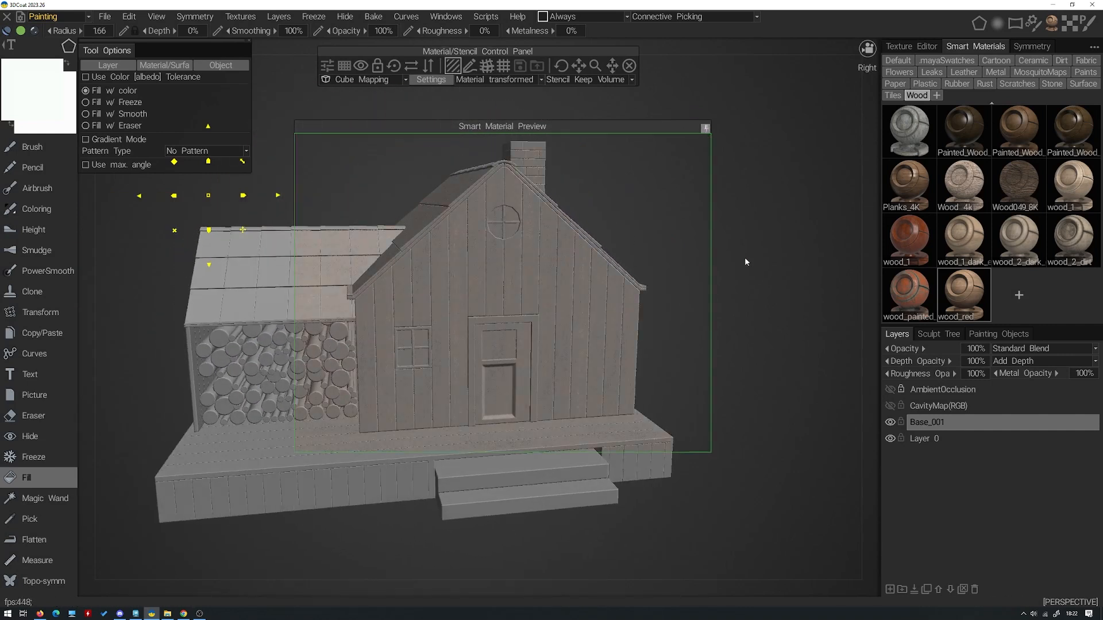
Tint wood_red's colour texture to #FEF0C0 in the Smart Material Editor and save it as a new material
{"action": "right_click", "coordinate": [976, 298]}
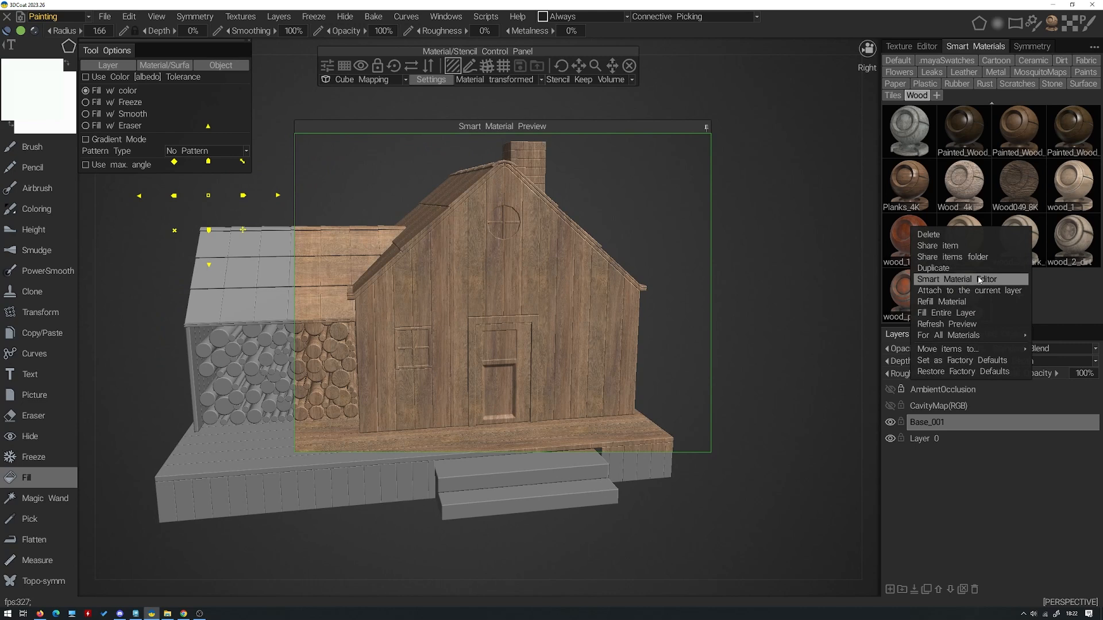
{"action": "left_click", "coordinate": [980, 280]}
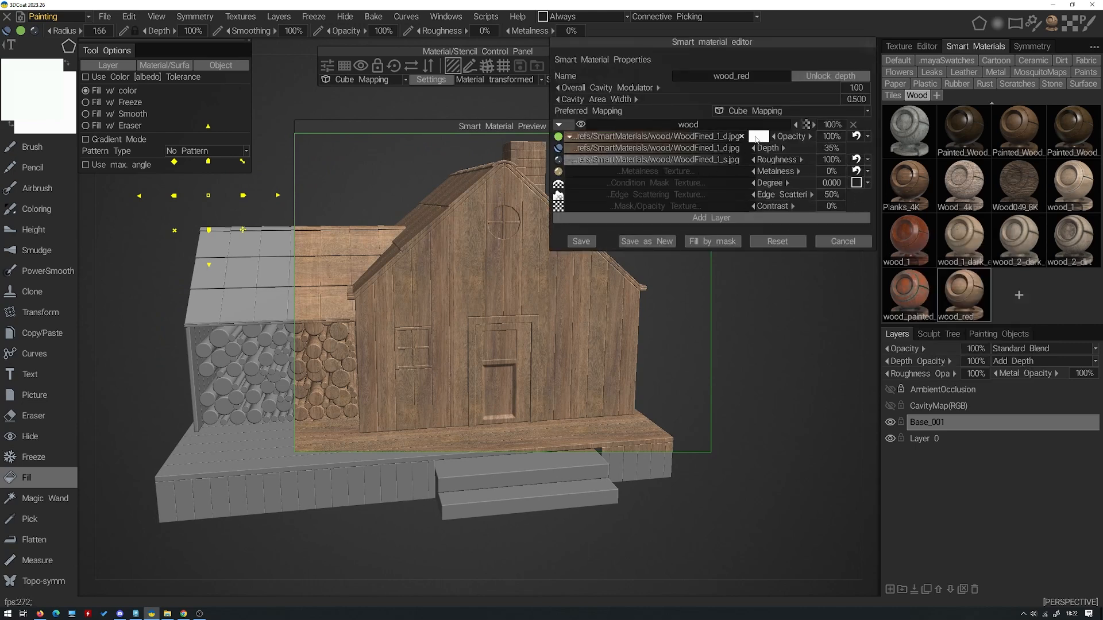
{"action": "left_click", "coordinate": [757, 137]}
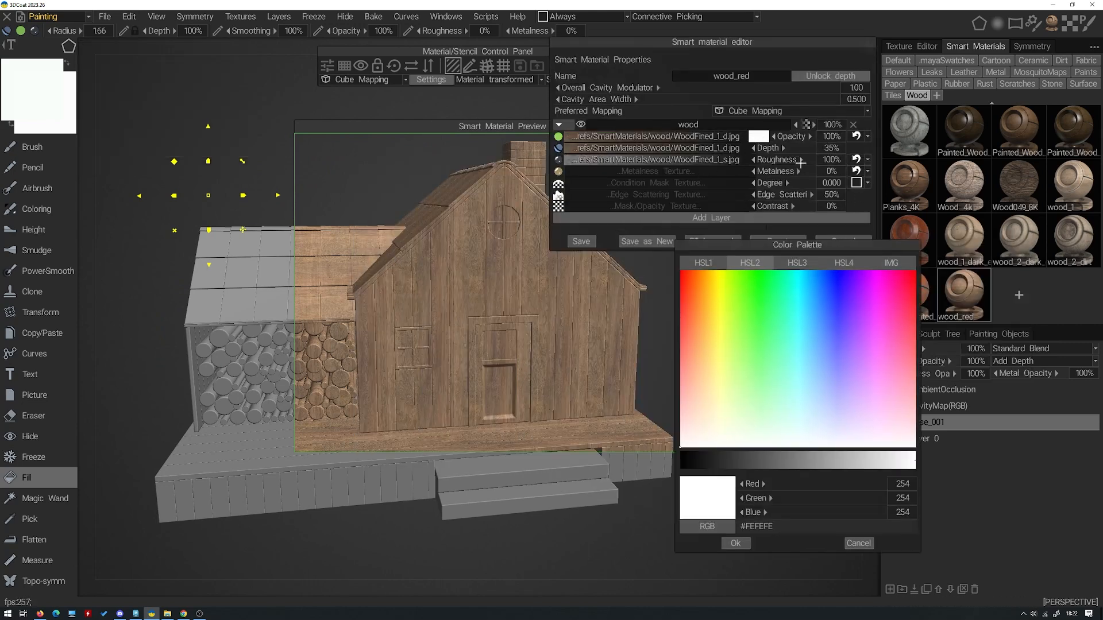
{"action": "mouse_move", "coordinate": [697, 383]}
{"action": "left_mouse_down"}
{"action": "mouse_move", "coordinate": [690, 377]}
{"action": "mouse_move", "coordinate": [691, 391]}
{"action": "mouse_move", "coordinate": [711, 396]}
{"action": "mouse_move", "coordinate": [716, 379]}
{"action": "mouse_move", "coordinate": [709, 398]}
{"action": "mouse_move", "coordinate": [708, 364]}
{"action": "mouse_move", "coordinate": [705, 405]}
{"action": "left_mouse_up"}
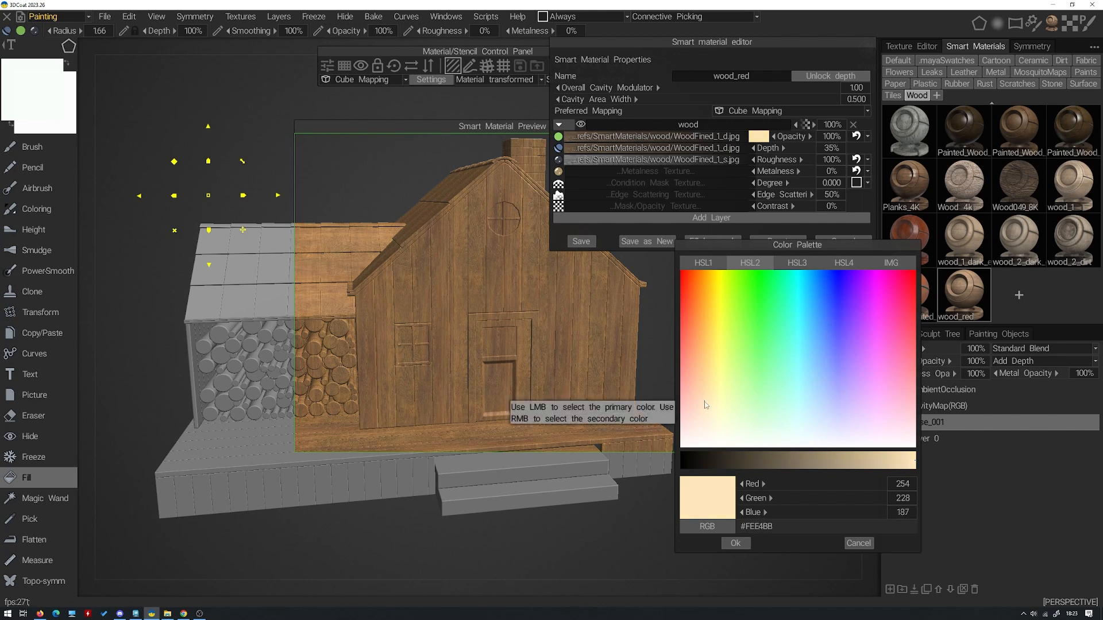
{"action": "mouse_move", "coordinate": [705, 404]}
{"action": "left_mouse_down"}
{"action": "mouse_move", "coordinate": [704, 359]}
{"action": "mouse_move", "coordinate": [702, 390]}
{"action": "left_mouse_up"}
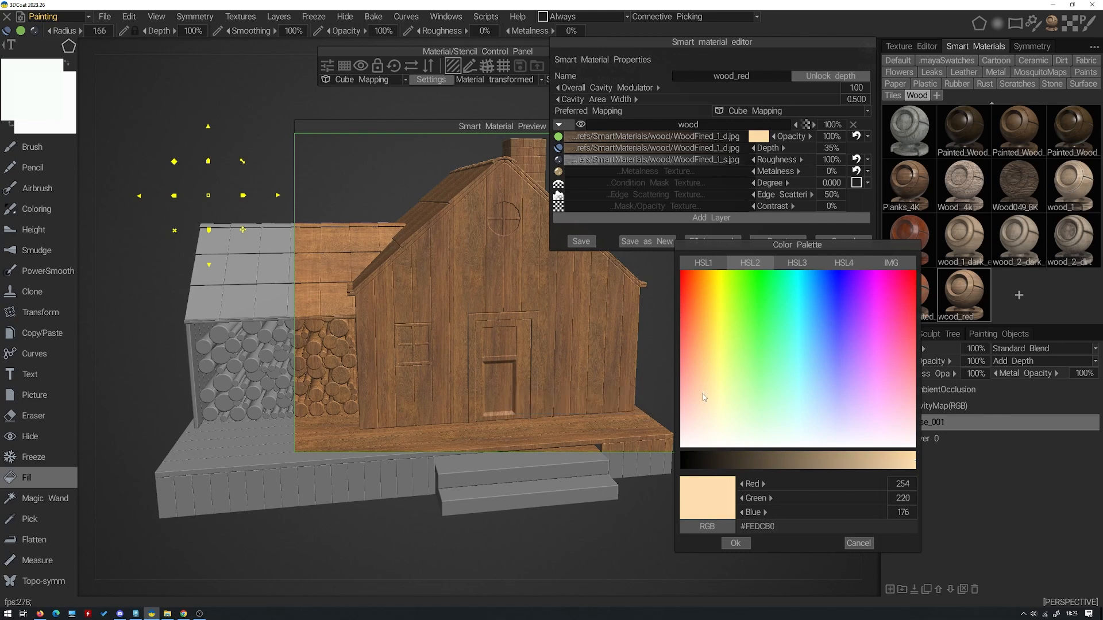
{"action": "left_click_drag", "start_coordinate": [704, 397], "coordinate": [711, 410]}
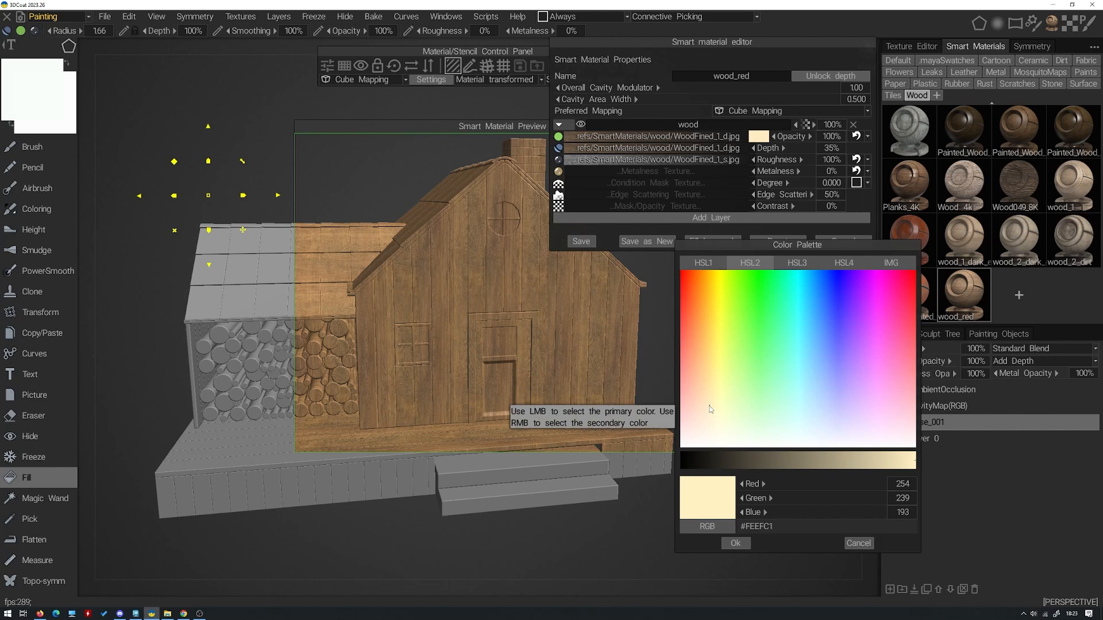
{"action": "left_click_drag", "start_coordinate": [708, 405], "coordinate": [710, 404]}
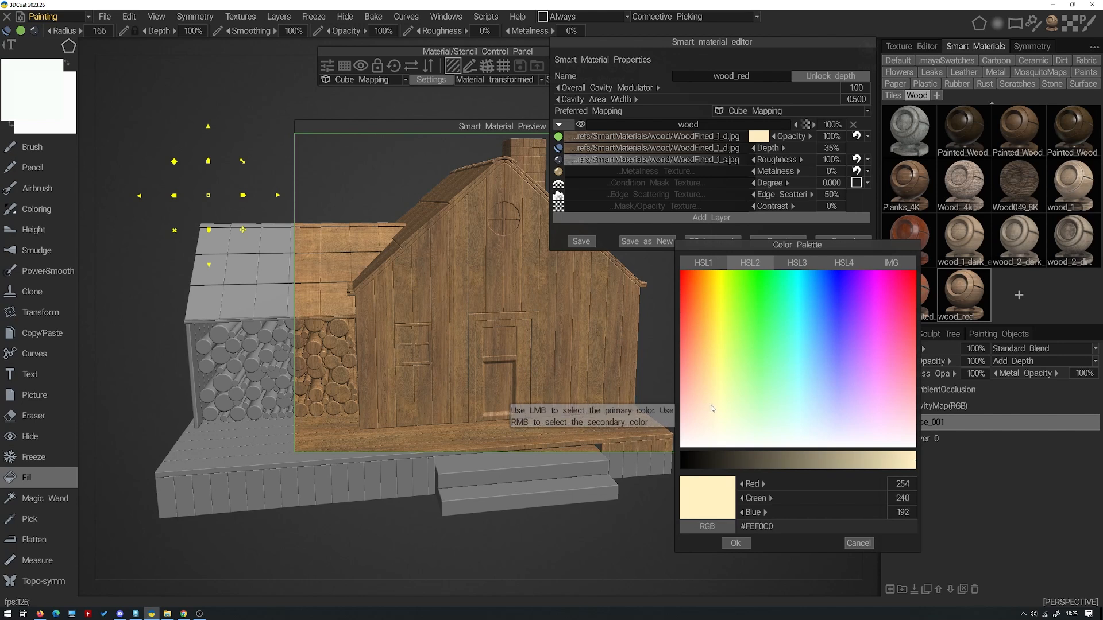
{"action": "left_click", "coordinate": [665, 244]}
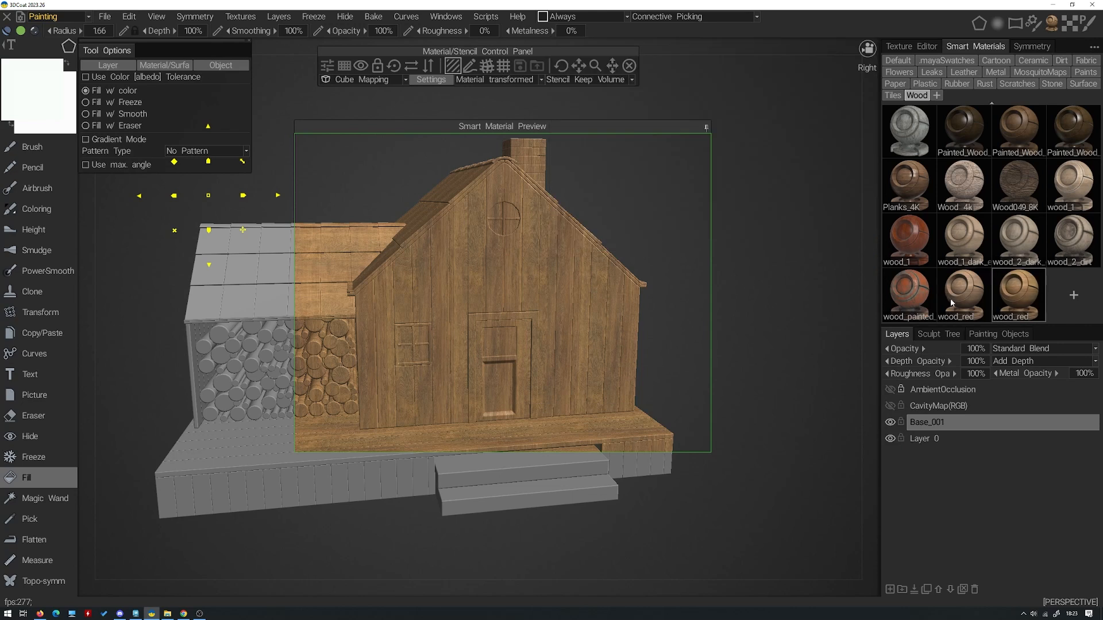
Collapse the material preview and fill the House_Walls_001_Geo painting object with the newly tinted wood_red material
{"action": "left_click", "coordinate": [705, 127]}
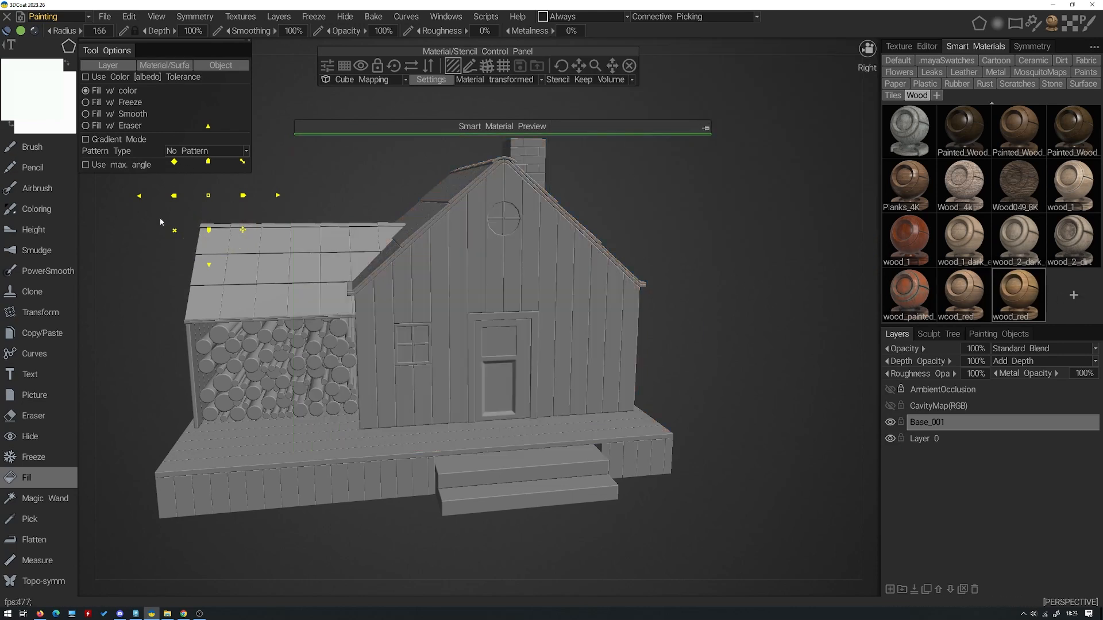
{"action": "left_click", "coordinate": [222, 70]}
{"action": "left_click", "coordinate": [536, 316]}
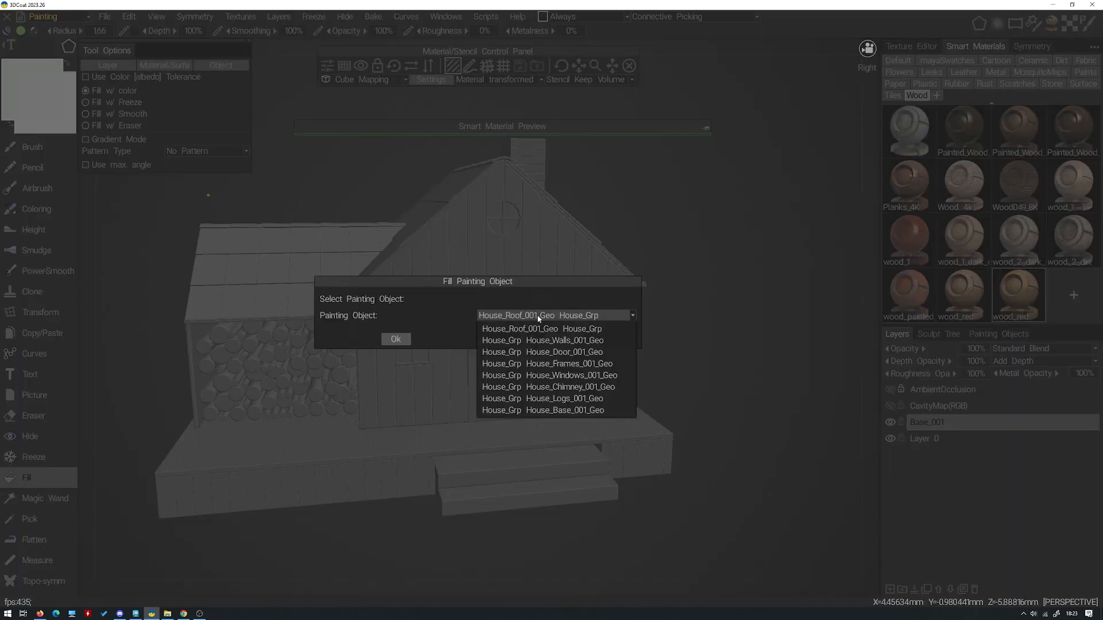
{"action": "left_click", "coordinate": [541, 351]}
{"action": "left_click", "coordinate": [409, 339]}
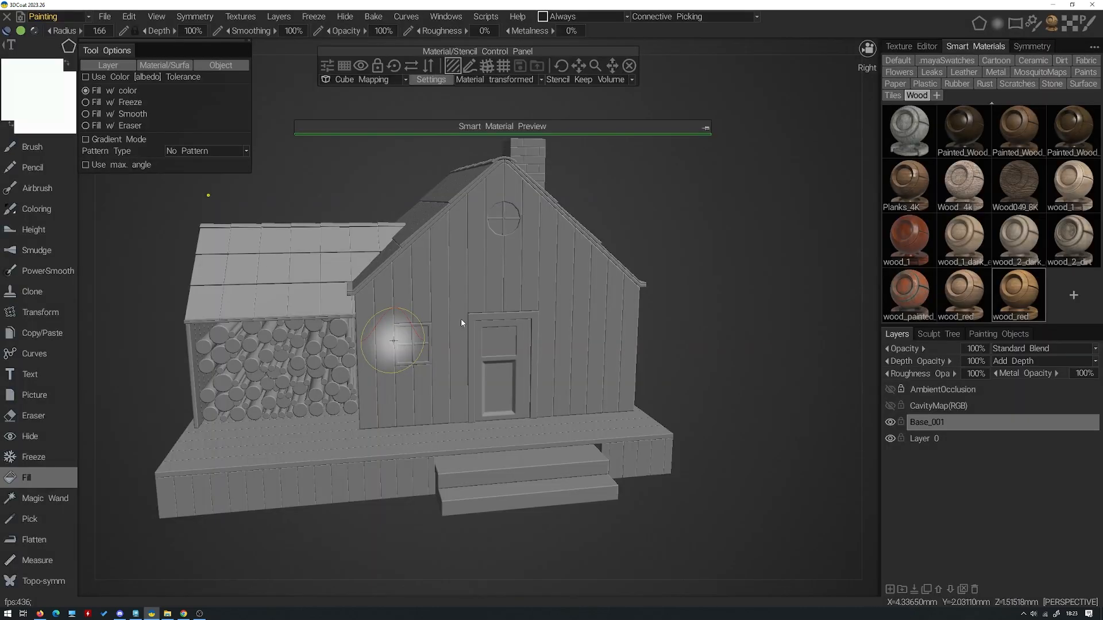
{"action": "mouse_move", "coordinate": [656, 231]}
{"action": "left_mouse_down", "text": "alt"}
{"action": "mouse_move", "coordinate": [746, 229]}
{"action": "mouse_move", "coordinate": [563, 234]}
{"action": "mouse_move", "coordinate": [524, 217]}
{"action": "mouse_move", "coordinate": [502, 262]}
{"action": "mouse_move", "coordinate": [542, 308]}
{"action": "mouse_move", "coordinate": [511, 304]}
{"action": "mouse_move", "coordinate": [628, 302]}
{"action": "mouse_move", "coordinate": [587, 280]}
{"action": "left_mouse_up", "text": "alt"}
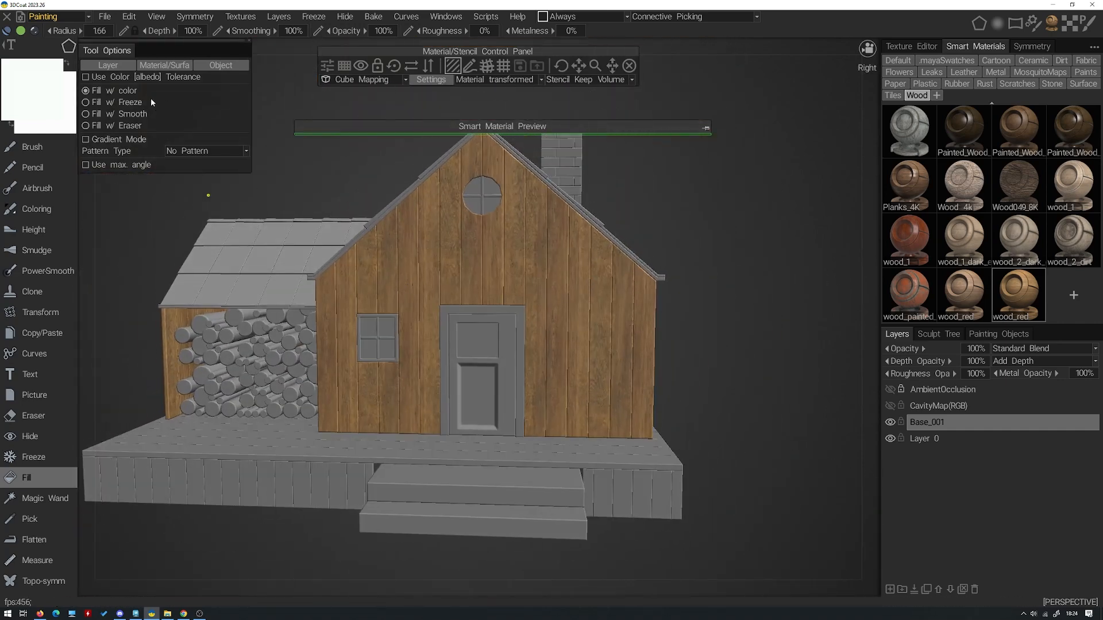
Fill the House_Base_001_Geo painting object with the tinted wood_red material
{"action": "left_click", "coordinate": [139, 67]}
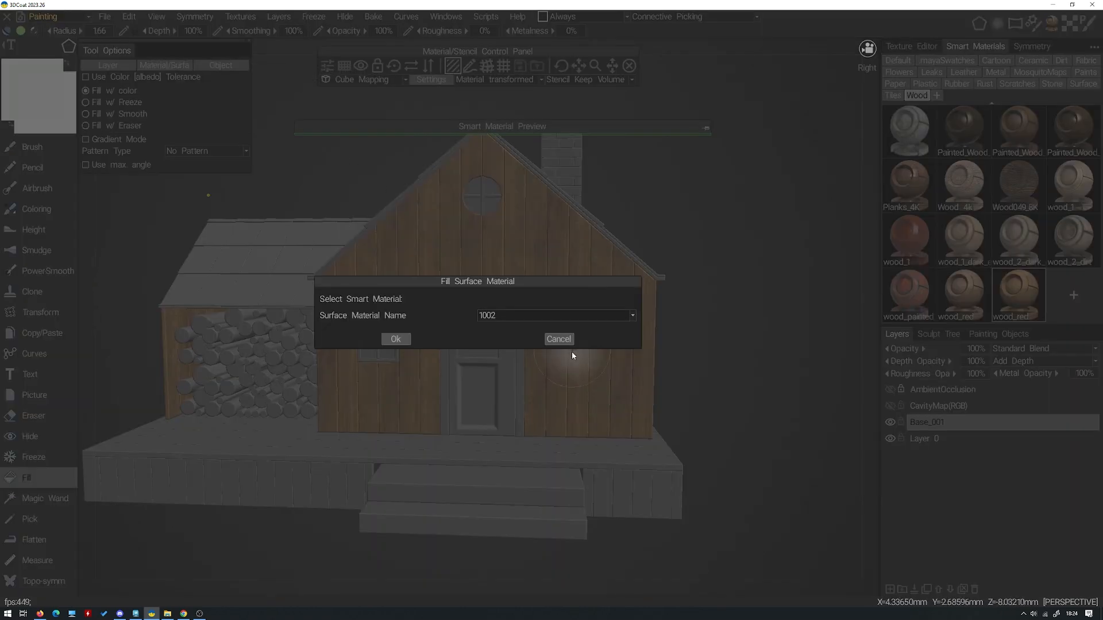
{"action": "left_click", "coordinate": [563, 336]}
{"action": "left_click_drag", "start_coordinate": [441, 319], "coordinate": [505, 307], "text": "alt"}
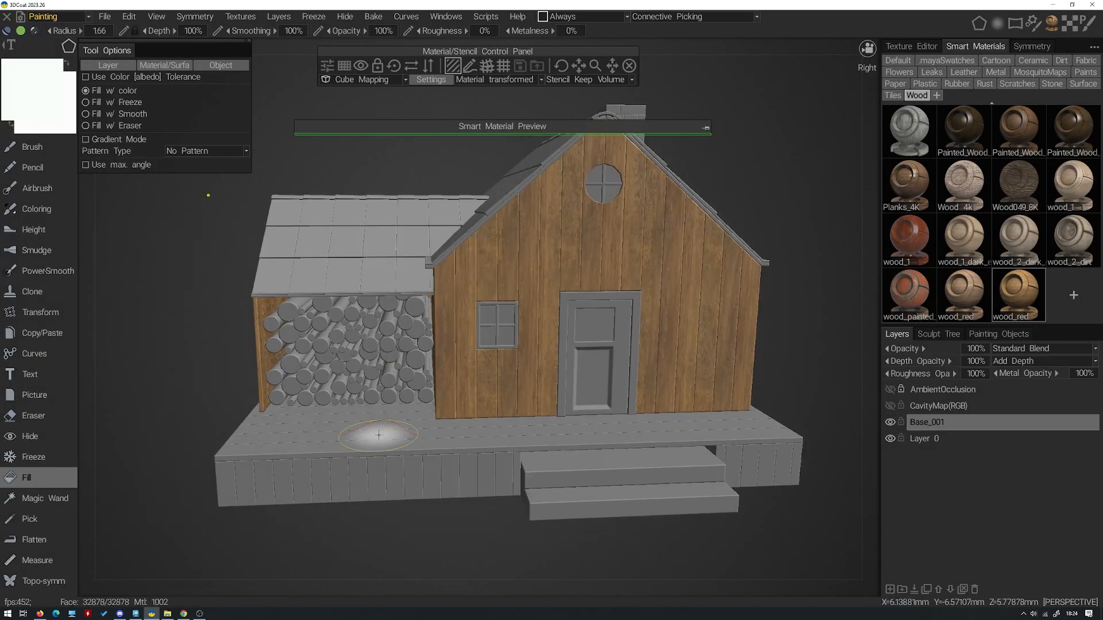
{"action": "left_click", "coordinate": [220, 66]}
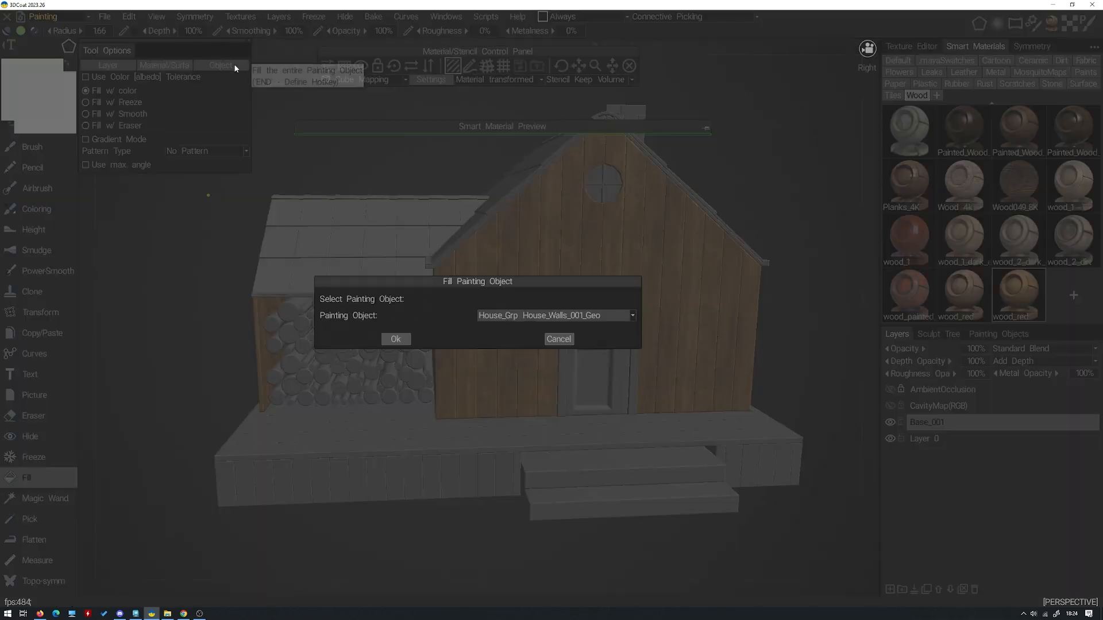
{"action": "left_click", "coordinate": [557, 316]}
{"action": "left_click", "coordinate": [587, 409]}
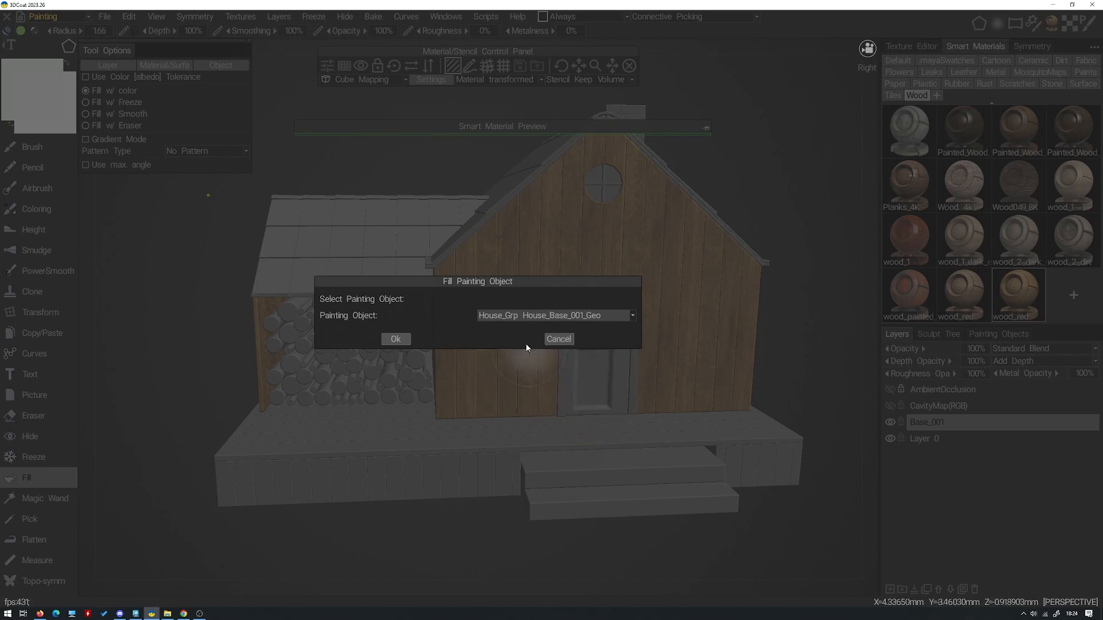
{"action": "left_click", "coordinate": [395, 339]}
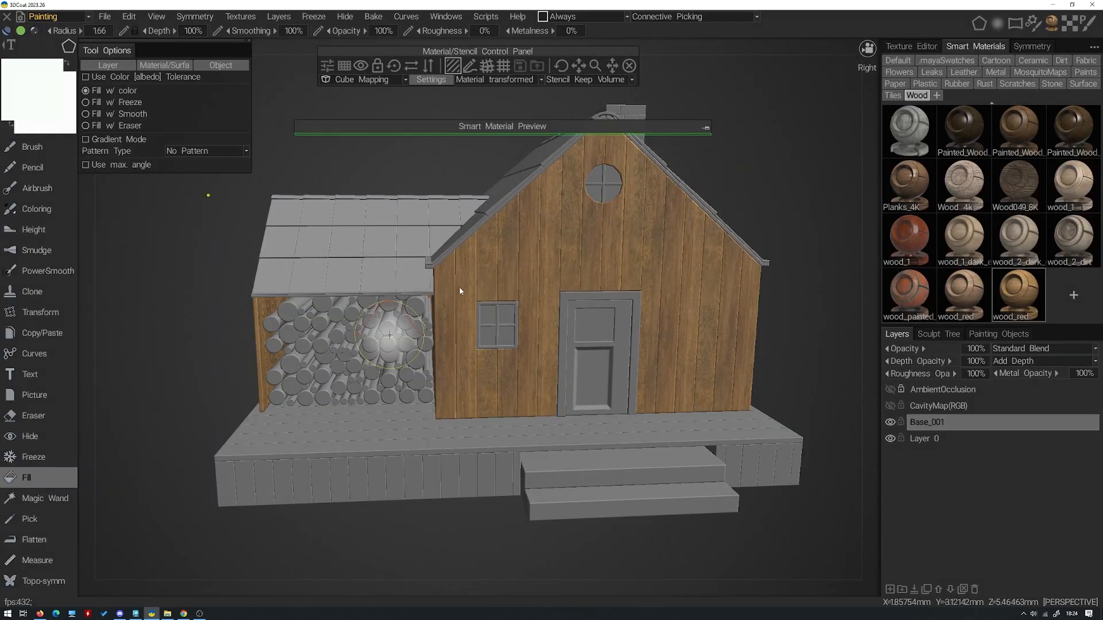
{"action": "mouse_move", "coordinate": [454, 301]}
{"action": "left_mouse_down", "text": "alt"}
{"action": "mouse_move", "coordinate": [447, 360]}
{"action": "mouse_move", "coordinate": [451, 296]}
{"action": "mouse_move", "coordinate": [592, 384]}
{"action": "mouse_move", "coordinate": [513, 364]}
{"action": "mouse_move", "coordinate": [488, 326]}
{"action": "mouse_move", "coordinate": [525, 374]}
{"action": "mouse_move", "coordinate": [519, 349]}
{"action": "mouse_move", "coordinate": [490, 323]}
{"action": "left_mouse_up", "text": "alt"}
{"action": "right_click_drag", "start_coordinate": [490, 322], "coordinate": [464, 298], "text": "alt"}
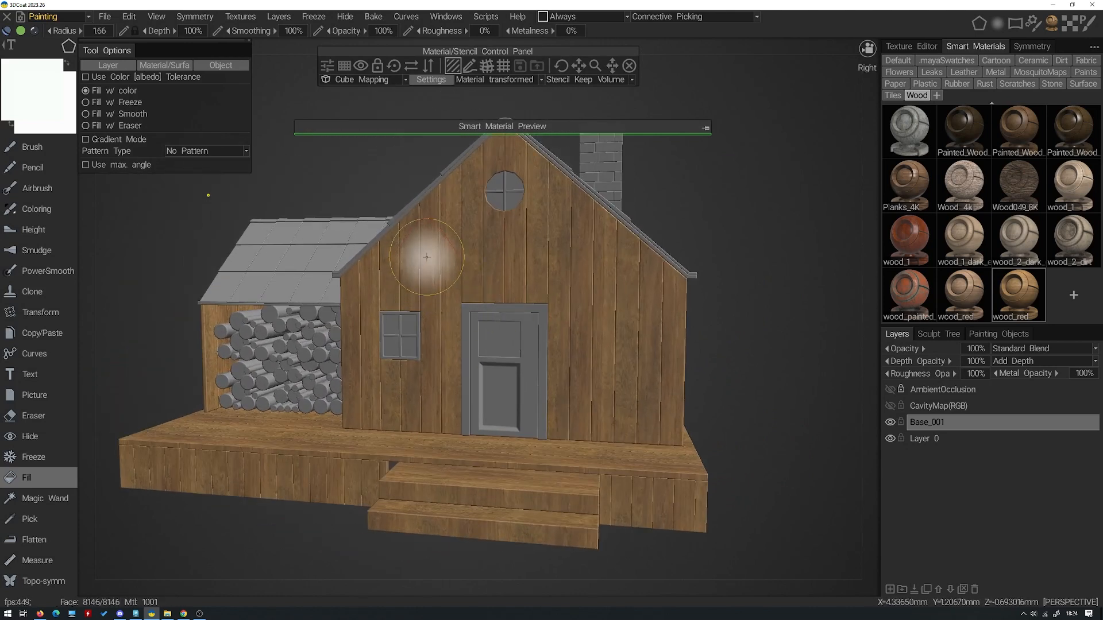
{"action": "left_click_drag", "start_coordinate": [504, 291], "coordinate": [537, 291], "text": "alt"}
{"action": "middle_click_drag", "start_coordinate": [536, 291], "coordinate": [516, 290], "text": "alt"}
{"action": "right_click_drag", "start_coordinate": [516, 289], "coordinate": [543, 339], "text": "alt"}
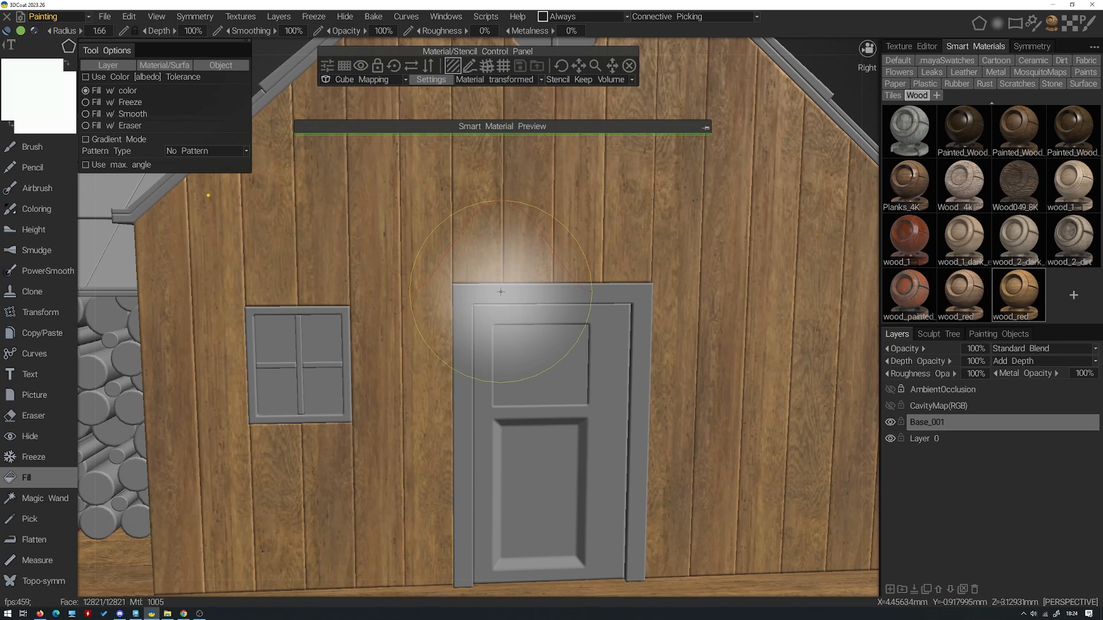
{"action": "right_click_drag", "start_coordinate": [501, 292], "coordinate": [483, 291]}
{"action": "right_click_drag", "start_coordinate": [501, 292], "coordinate": [486, 302], "text": "alt"}
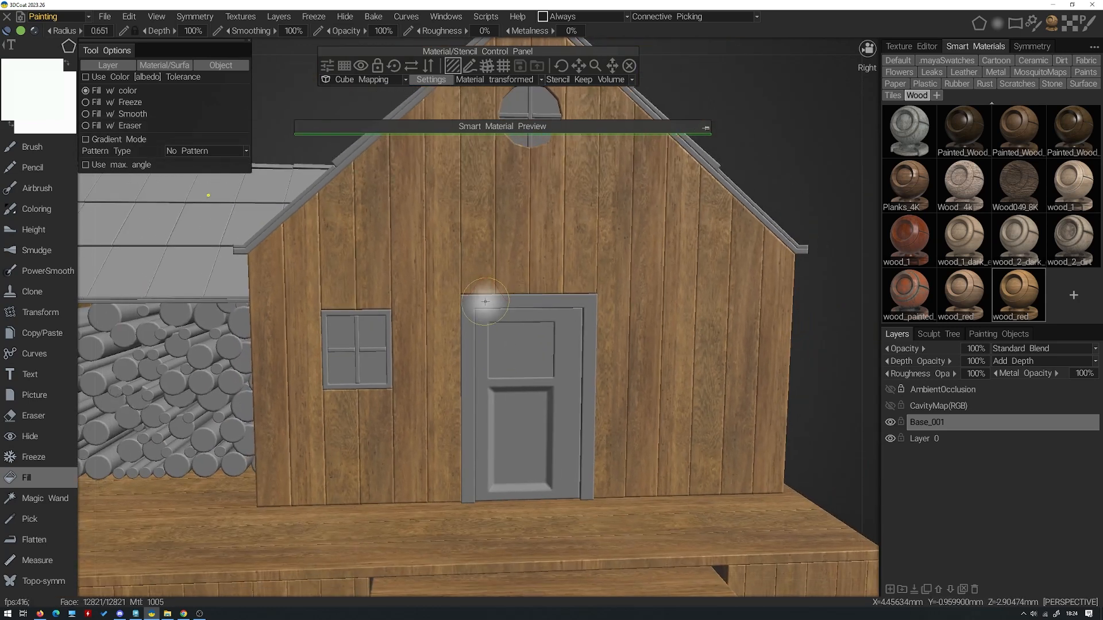
{"action": "left_click", "coordinate": [212, 66]}
{"action": "left_click", "coordinate": [560, 341]}
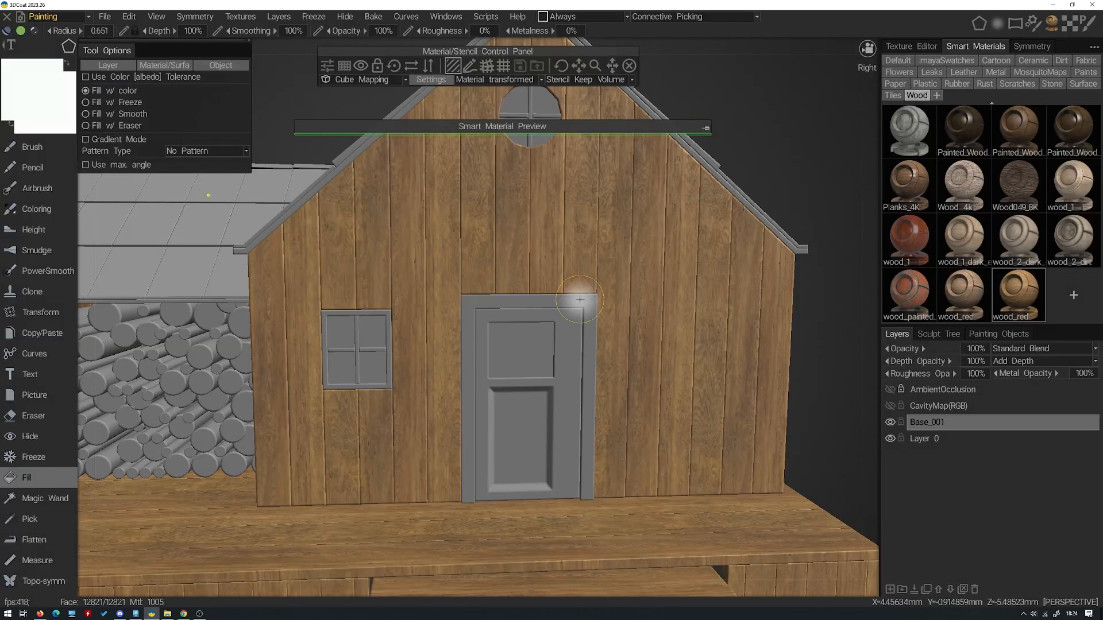
{"action": "left_click", "coordinate": [227, 65]}
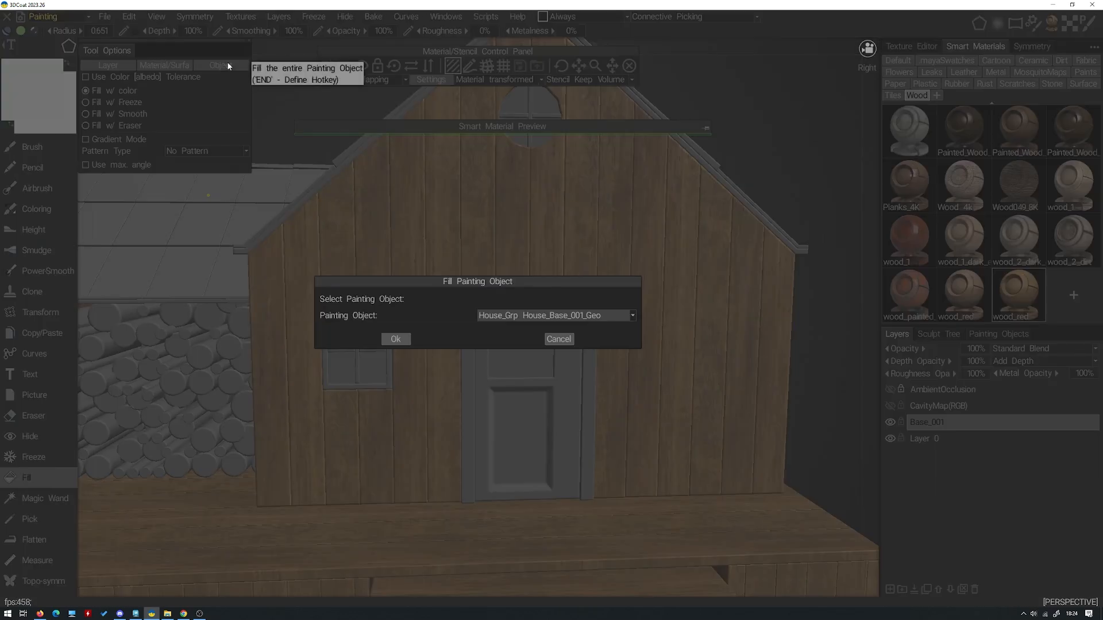
{"action": "left_click", "coordinate": [566, 339]}
{"action": "scroll", "coordinate": [628, 310], "scroll_direction": "down", "scroll_amount": 3}
{"action": "left_click_drag", "start_coordinate": [627, 310], "coordinate": [583, 308], "text": "alt"}
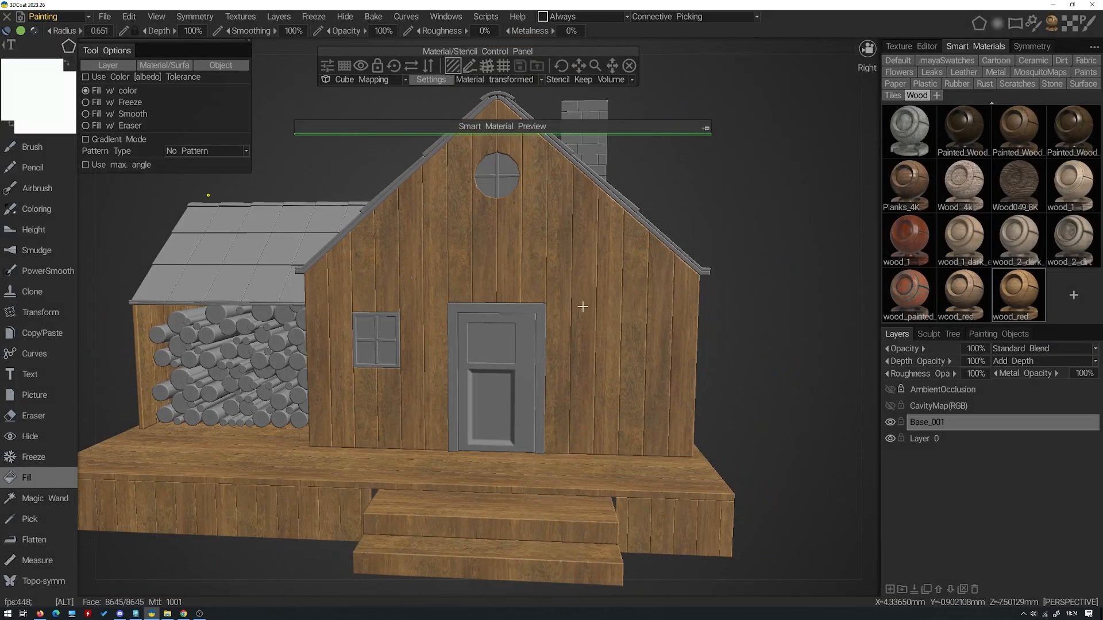
{"action": "middle_click_drag", "start_coordinate": [381, 195], "coordinate": [485, 198], "text": "alt"}
{"action": "middle_click_drag", "start_coordinate": [805, 178], "coordinate": [757, 174], "text": "alt"}
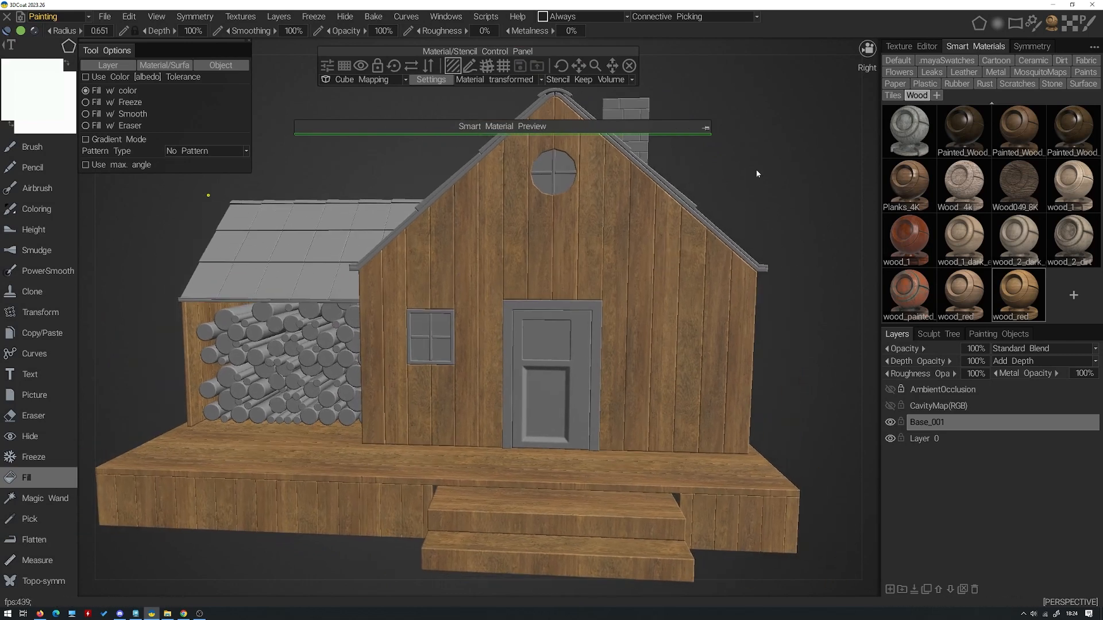
Preview the wood_1 material on the house, set its Layer1 condition mask degree to 0, and save it as a new material
{"action": "left_click", "coordinate": [917, 234]}
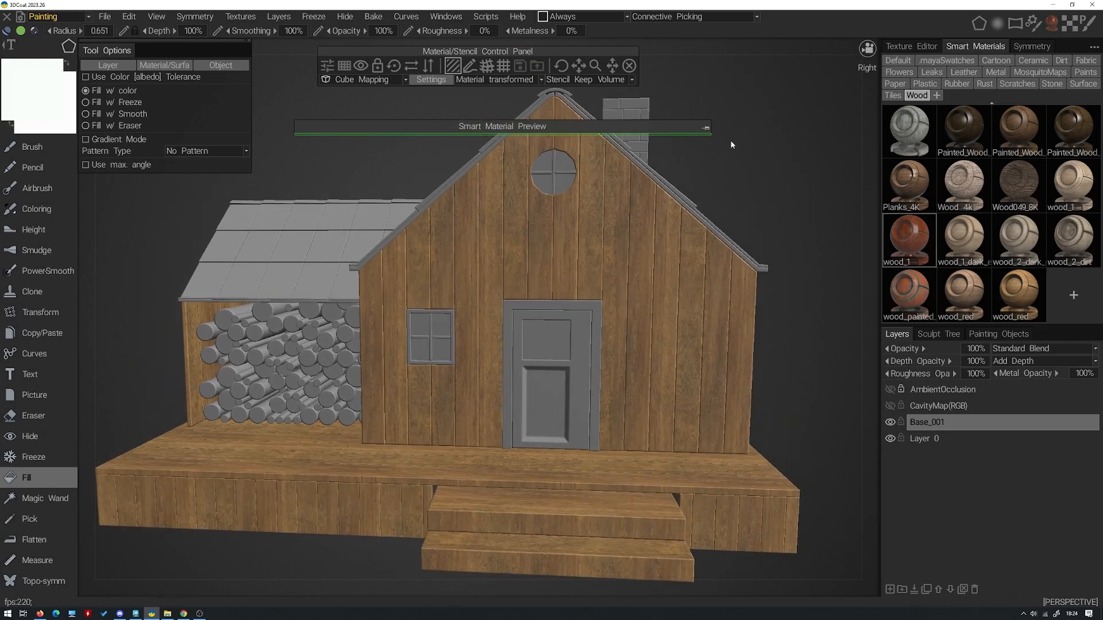
{"action": "left_click", "coordinate": [705, 130]}
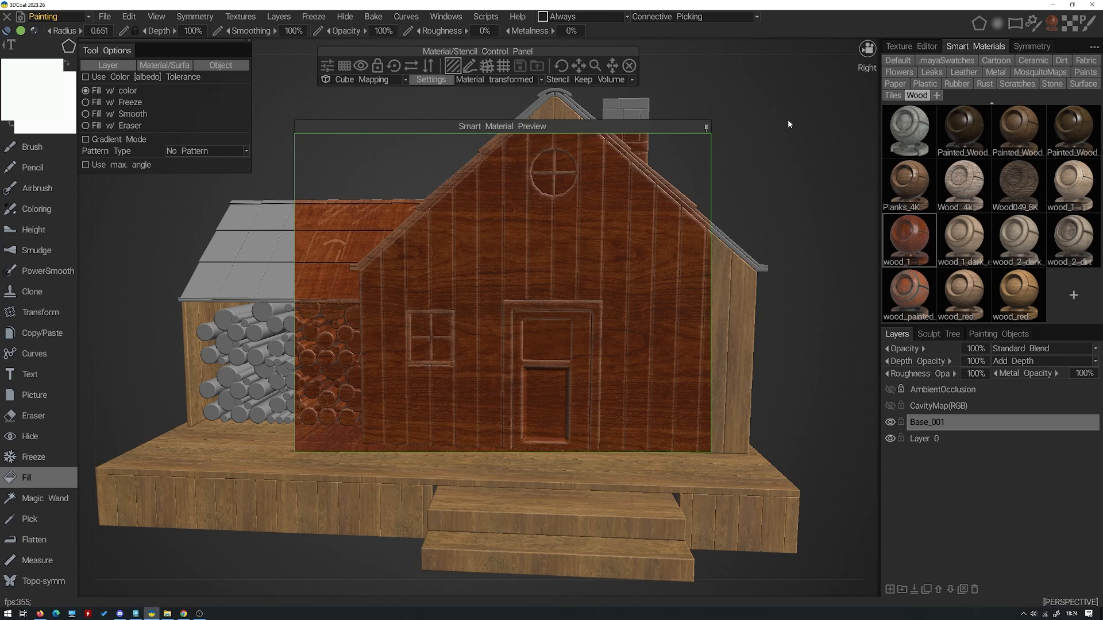
{"action": "right_click", "coordinate": [915, 240]}
{"action": "left_click", "coordinate": [887, 221]}
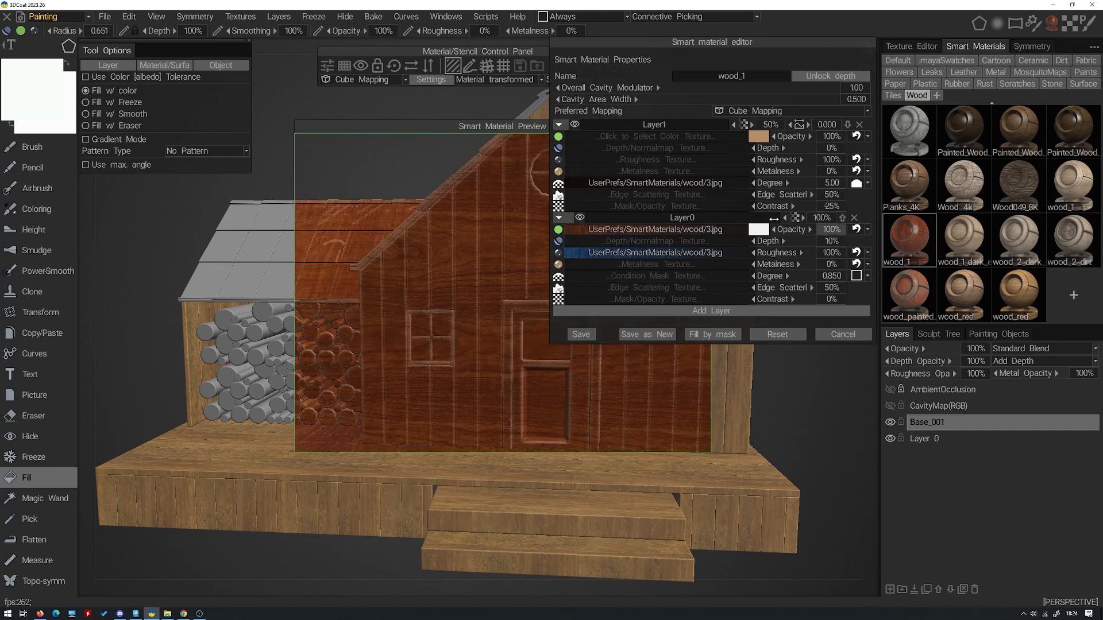
{"action": "left_click_drag", "start_coordinate": [762, 178], "coordinate": [615, 180]}
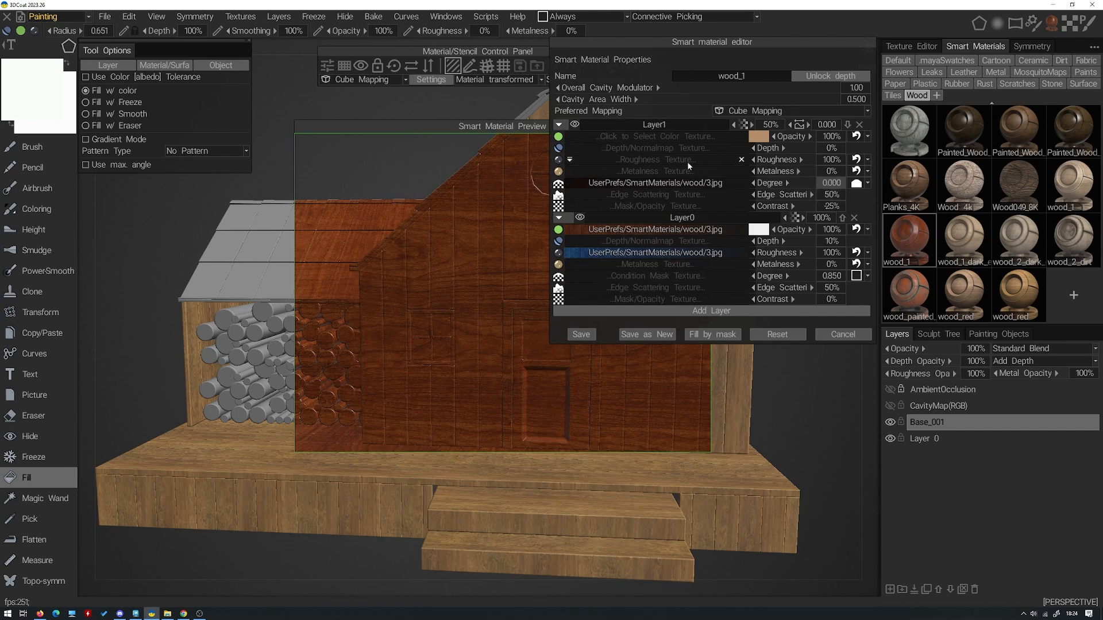
{"action": "left_click", "coordinate": [646, 334]}
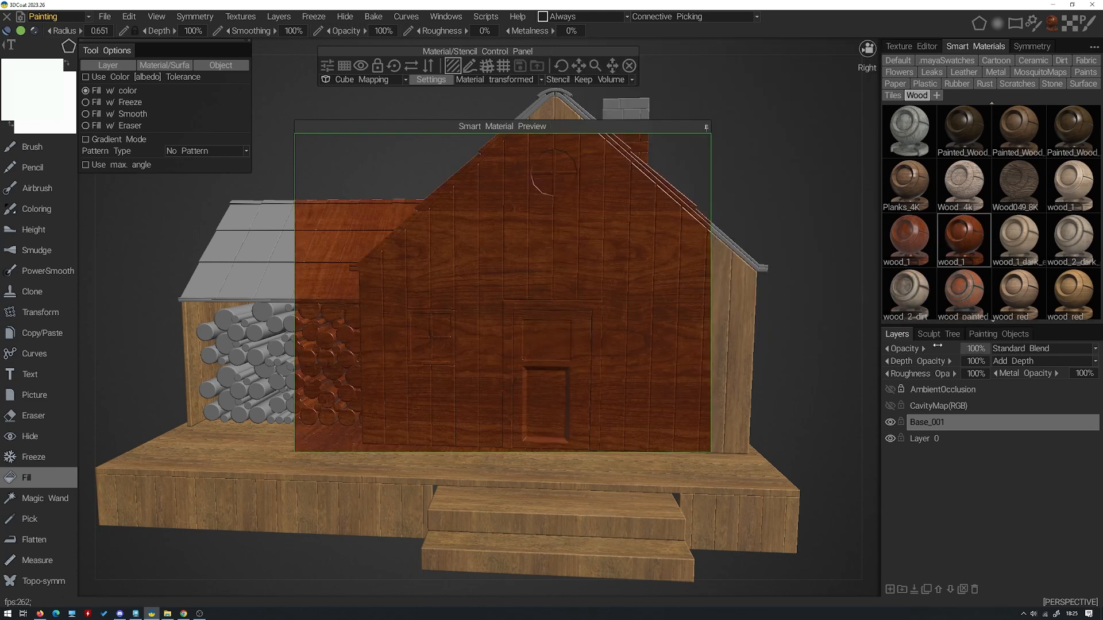
Collapse the material preview and fill the House_Frames_001_Geo painting object with the new wood_1 material
{"action": "left_click", "coordinate": [706, 127]}
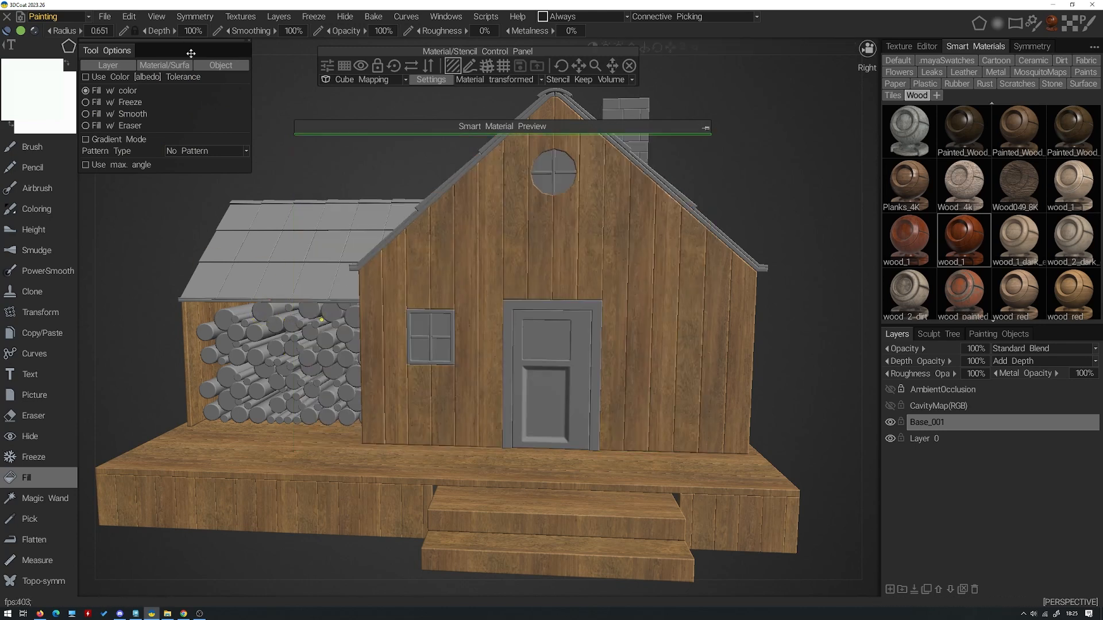
{"action": "left_click", "coordinate": [240, 65]}
{"action": "left_click", "coordinate": [583, 315]}
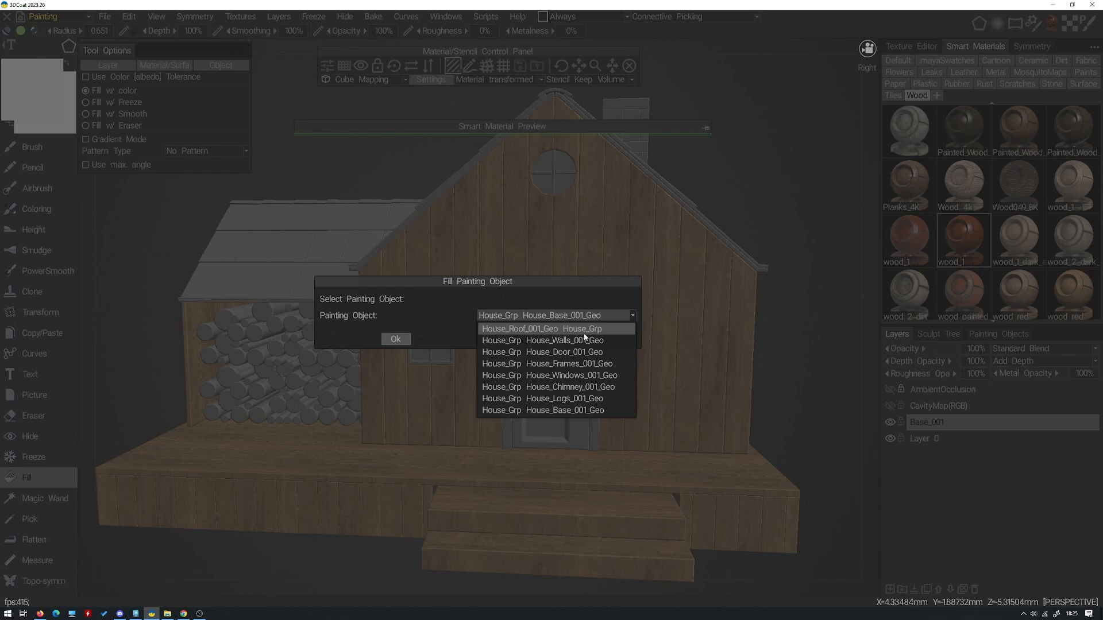
{"action": "left_click", "coordinate": [569, 364]}
{"action": "left_click", "coordinate": [398, 340]}
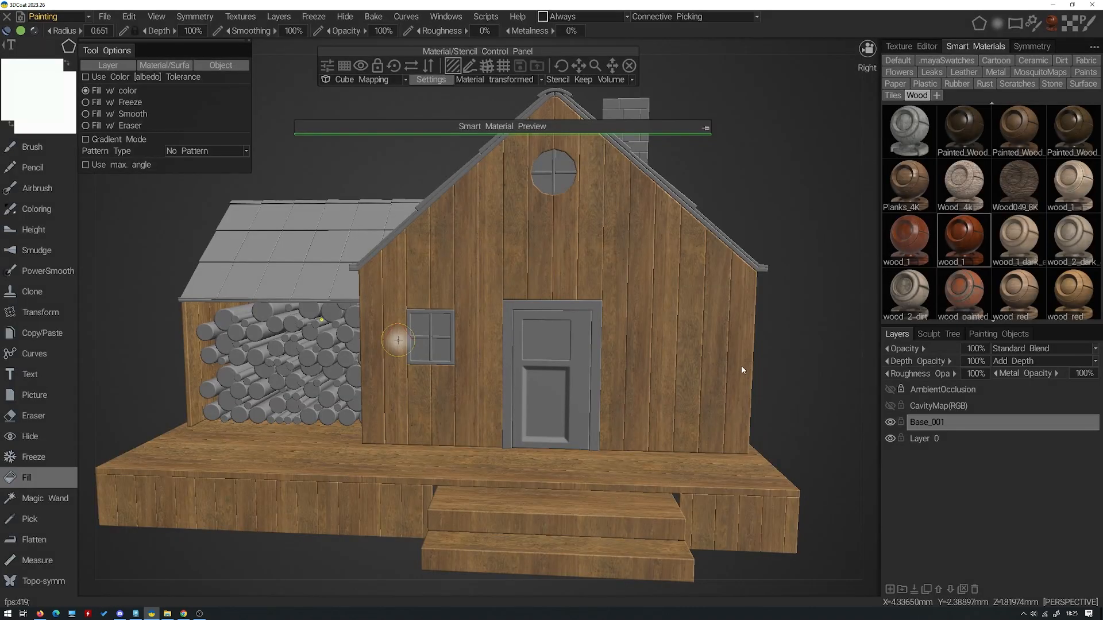
Examine the door and window frames and the surrounding walls from several angles and distances
{"action": "right_click_drag", "start_coordinate": [654, 341], "coordinate": [569, 334], "text": "alt"}
{"action": "left_click_drag", "start_coordinate": [568, 334], "coordinate": [543, 350], "text": "alt"}
{"action": "right_click_drag", "start_coordinate": [543, 350], "coordinate": [554, 367], "text": "alt"}
{"action": "left_click_drag", "start_coordinate": [554, 367], "coordinate": [584, 385], "text": "alt"}
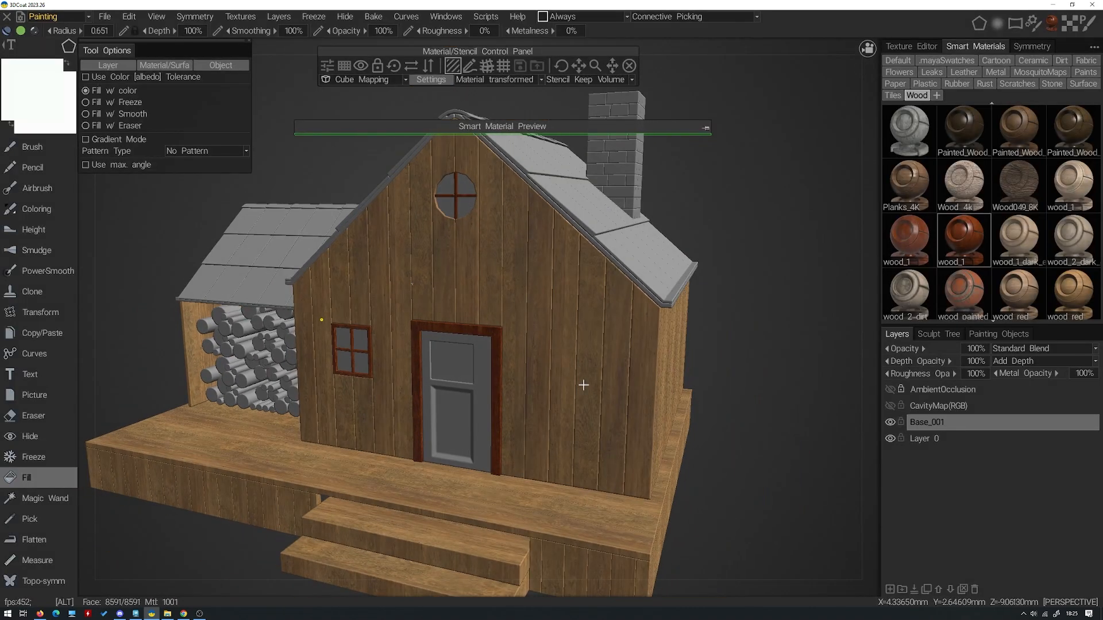
{"action": "middle_click_drag", "start_coordinate": [583, 385], "coordinate": [603, 377], "text": "alt"}
{"action": "left_click_drag", "start_coordinate": [603, 377], "coordinate": [524, 335], "text": "alt"}
{"action": "mouse_move", "coordinate": [525, 335]}
{"action": "right_mouse_down", "text": "alt"}
{"action": "mouse_move", "coordinate": [515, 339]}
{"action": "mouse_move", "coordinate": [532, 335]}
{"action": "right_mouse_up", "text": "alt"}
{"action": "left_click_drag", "start_coordinate": [532, 335], "coordinate": [525, 313], "text": "alt"}
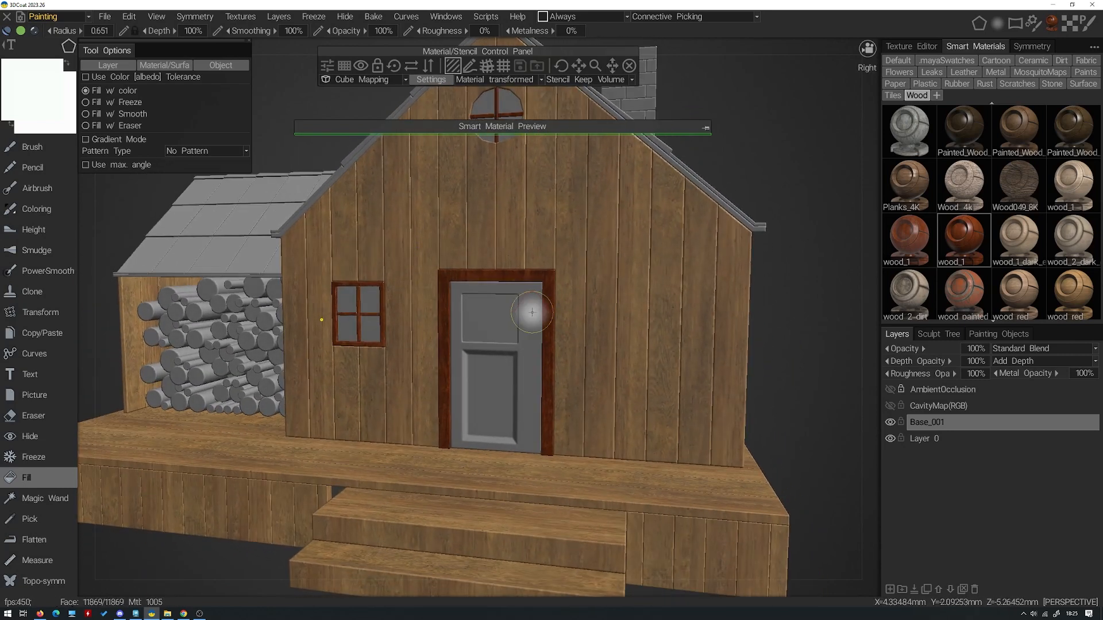
{"action": "right_click_drag", "start_coordinate": [811, 241], "coordinate": [799, 247], "text": "alt"}
{"action": "left_click_drag", "start_coordinate": [798, 247], "coordinate": [801, 255], "text": "alt"}
{"action": "right_click_drag", "start_coordinate": [802, 255], "coordinate": [738, 249], "text": "alt"}
{"action": "left_click_drag", "start_coordinate": [738, 248], "coordinate": [705, 269], "text": "alt"}
{"action": "mouse_move", "coordinate": [705, 270]}
{"action": "right_mouse_down", "text": "alt"}
{"action": "mouse_move", "coordinate": [722, 299]}
{"action": "mouse_move", "coordinate": [721, 329]}
{"action": "right_mouse_up", "text": "alt"}
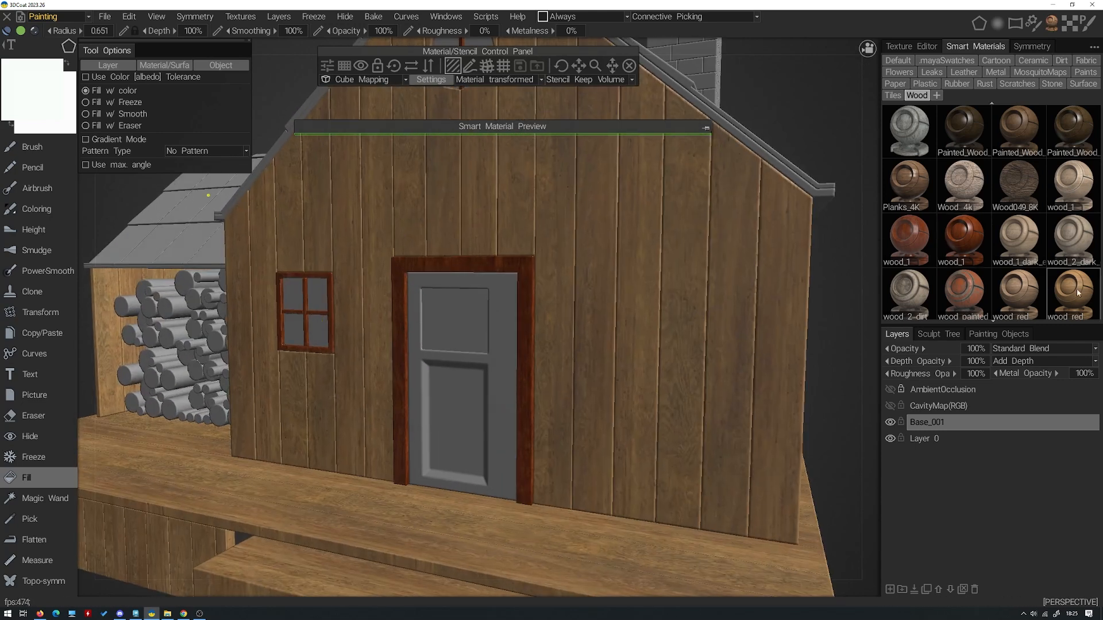
Compare the tinted wood_red and Planks_4K materials in the preview over the door, then reselect wood_red without editing it
{"action": "left_click", "coordinate": [705, 129]}
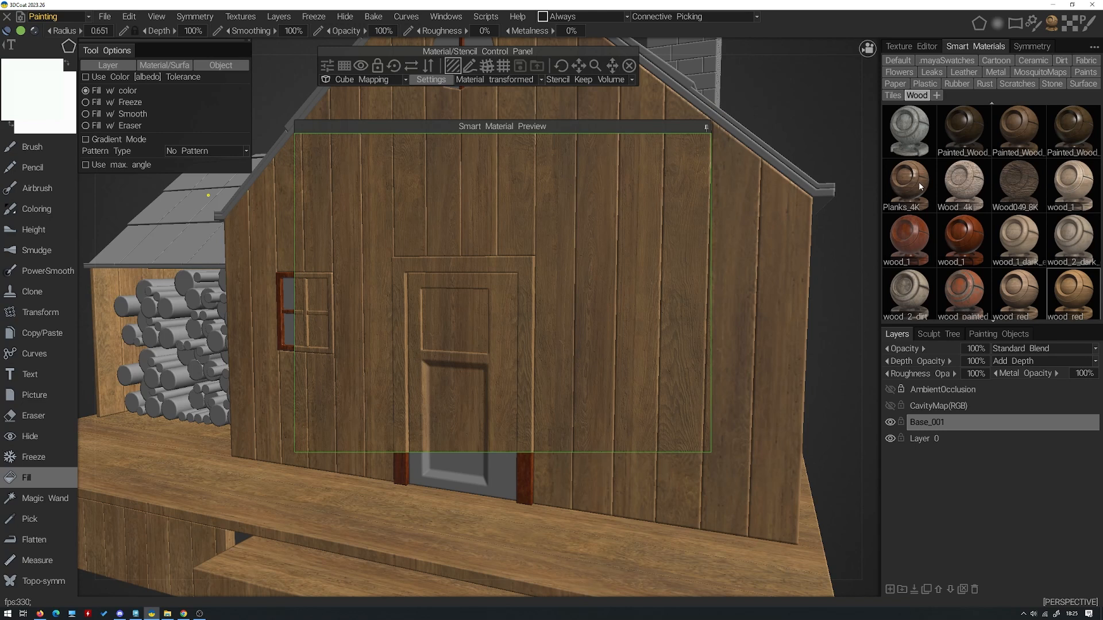
{"action": "mouse_move", "coordinate": [919, 186]}
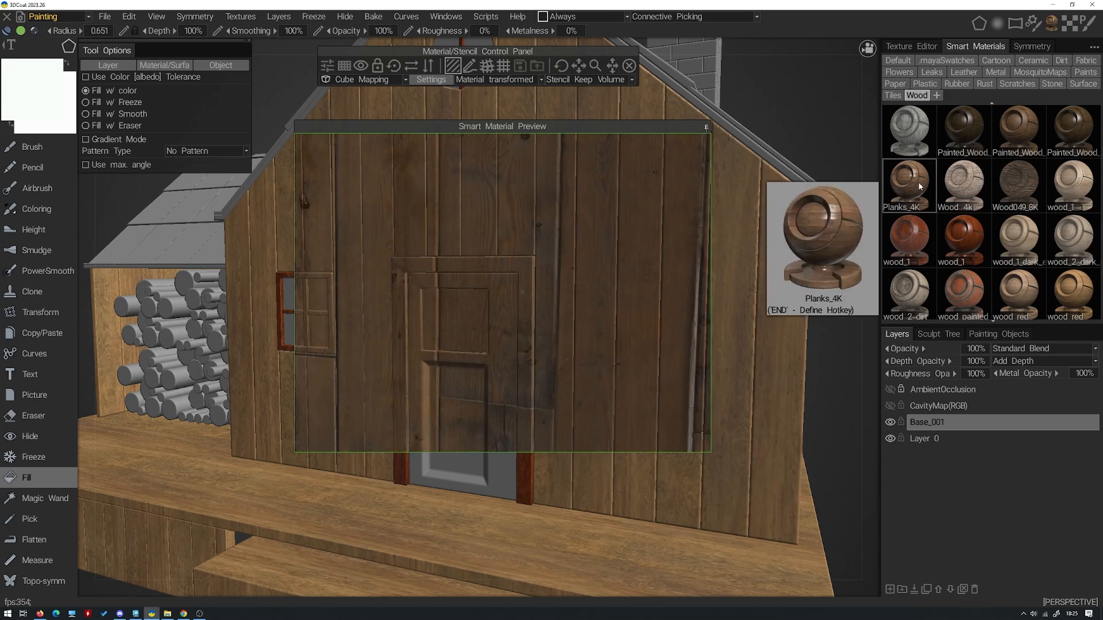
{"action": "scroll", "coordinate": [988, 222], "scroll_direction": "down", "scroll_amount": 1}
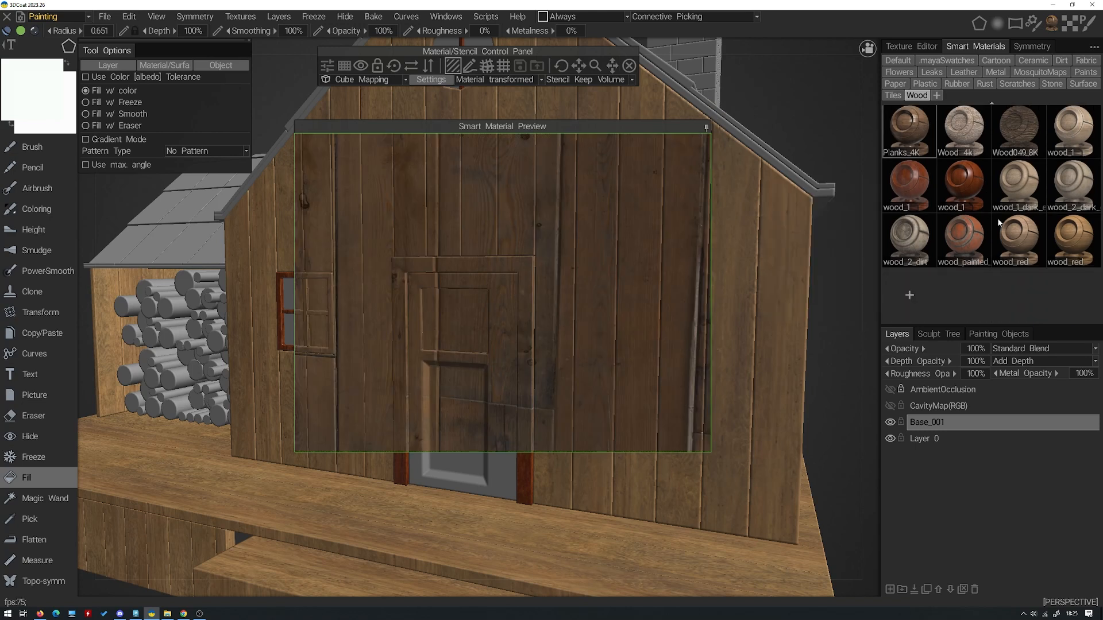
{"action": "double_click", "coordinate": [1093, 238]}
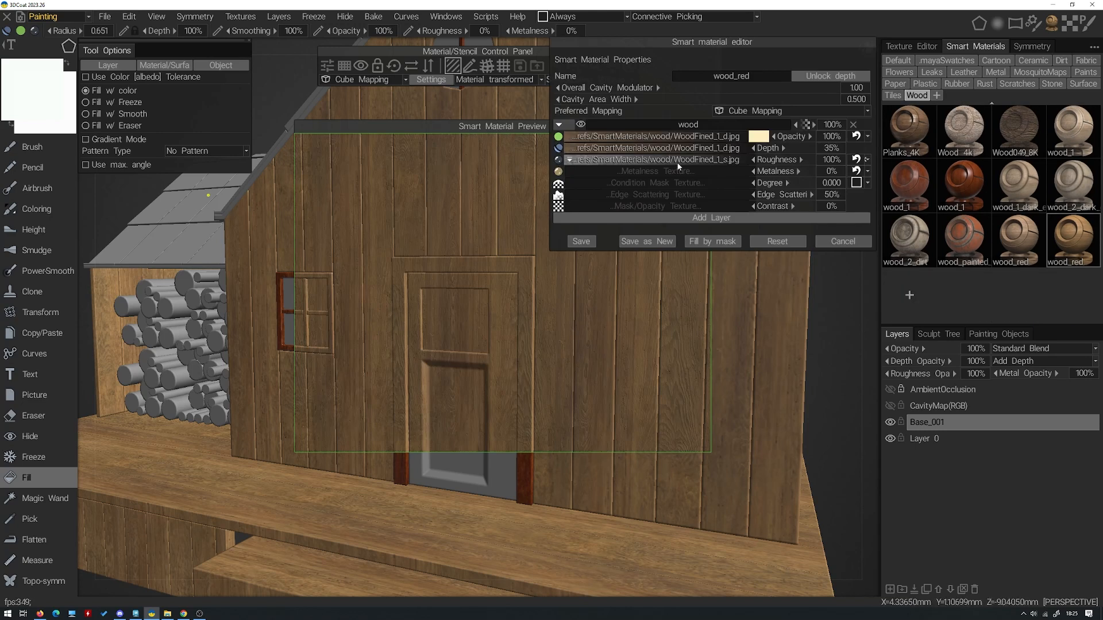
{"action": "left_click", "coordinate": [855, 243]}
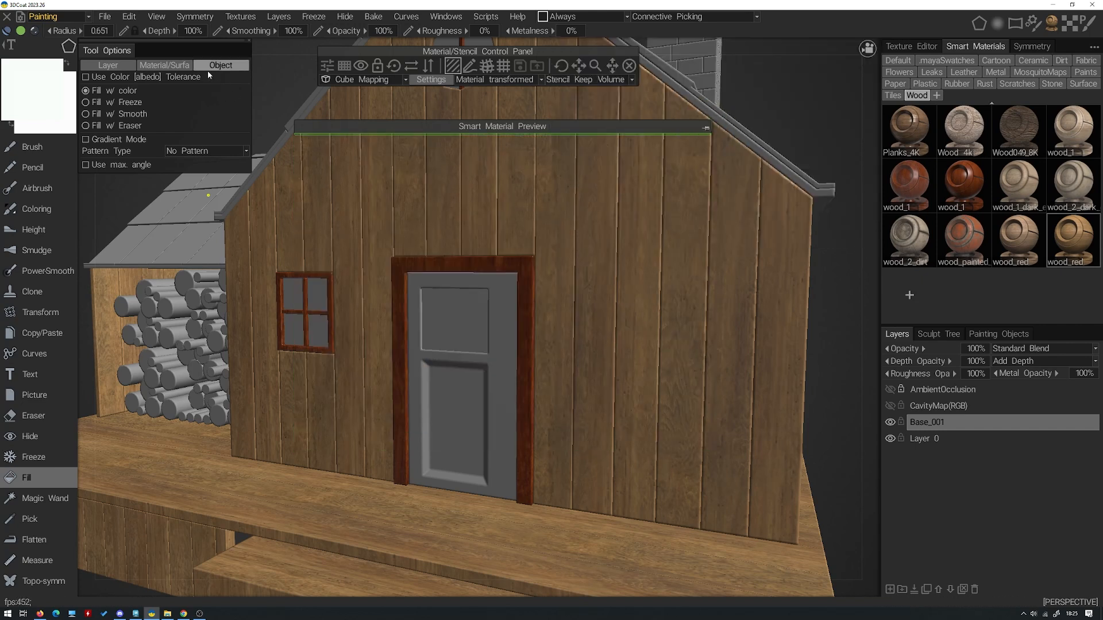
Fill the House_Door_001_Geo painting object with the tinted wood_red material
{"action": "left_click", "coordinate": [209, 66]}
{"action": "left_click", "coordinate": [529, 316]}
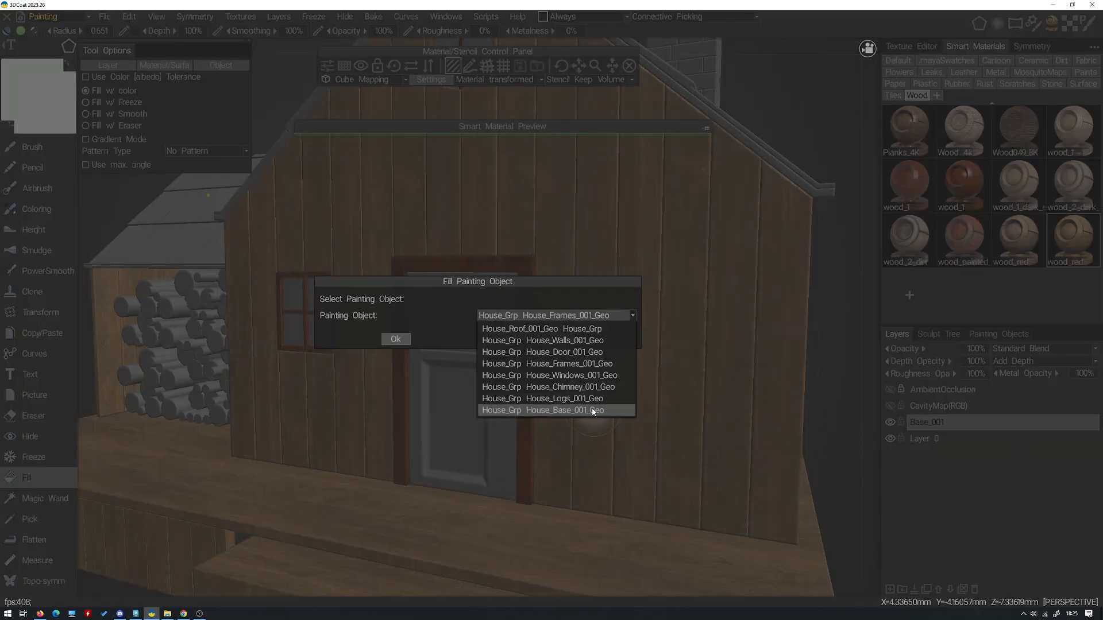
{"action": "left_click", "coordinate": [569, 352]}
{"action": "left_click", "coordinate": [568, 342]}
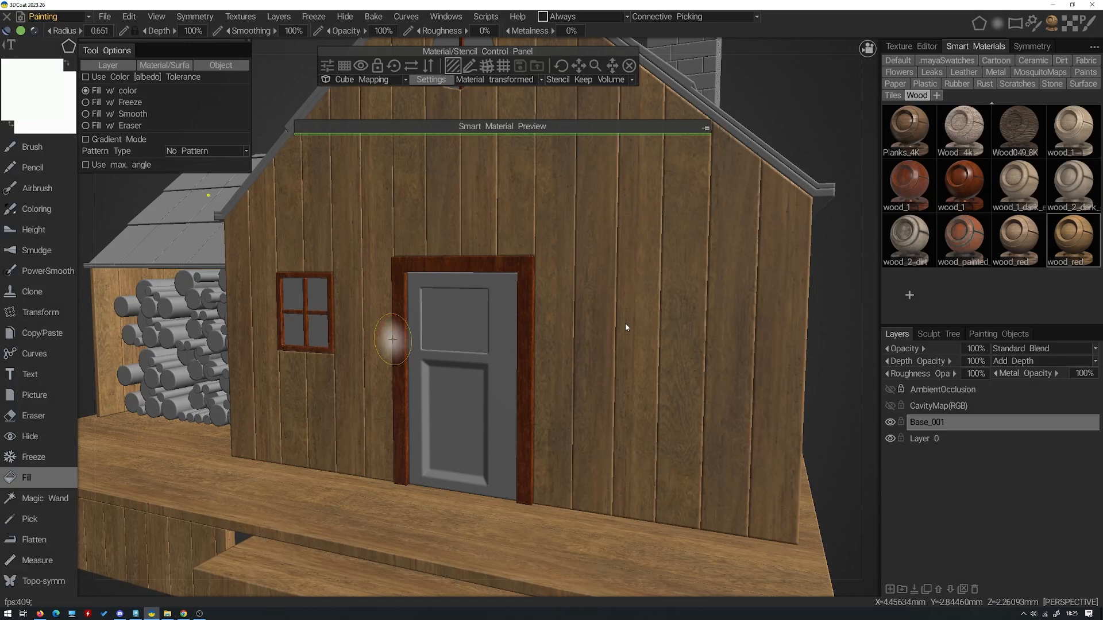
{"action": "right_click_drag", "start_coordinate": [623, 303], "coordinate": [561, 298], "text": "alt"}
{"action": "left_click_drag", "start_coordinate": [561, 298], "coordinate": [510, 327], "text": "alt"}
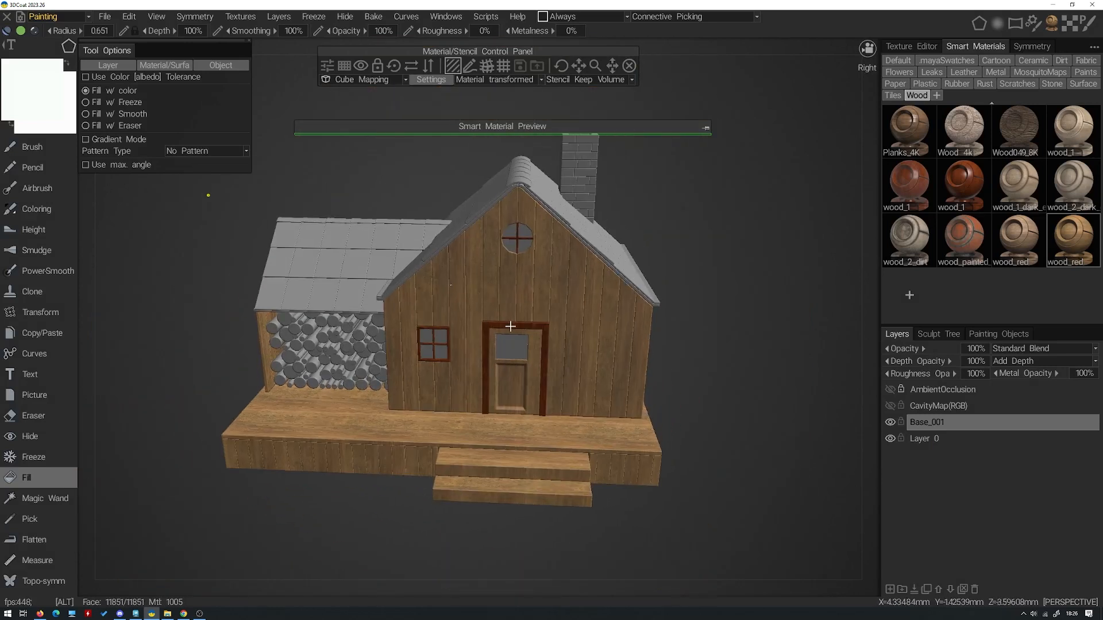
Browse the smart material categories, including Stone, Tiles, Metal and Cartoon, for a material suited to the roof
{"action": "middle_click_drag", "start_coordinate": [510, 326], "coordinate": [474, 396], "text": "alt"}
{"action": "right_click_drag", "start_coordinate": [475, 396], "coordinate": [521, 347], "text": "alt"}
{"action": "left_click_drag", "start_coordinate": [522, 346], "coordinate": [498, 340], "text": "alt"}
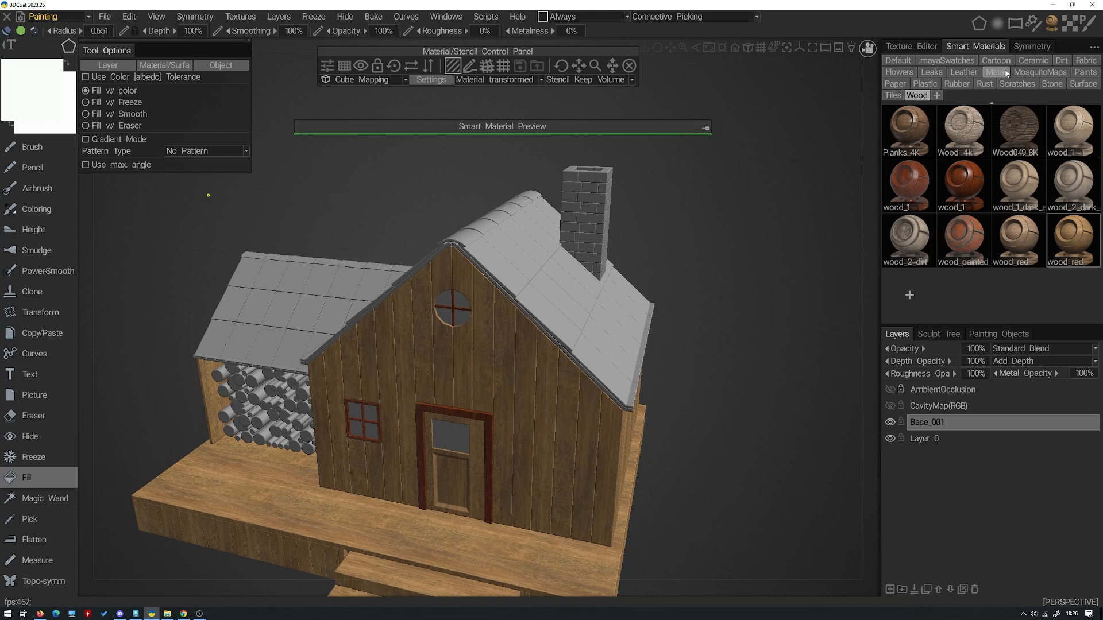
{"action": "left_click", "coordinate": [1052, 84]}
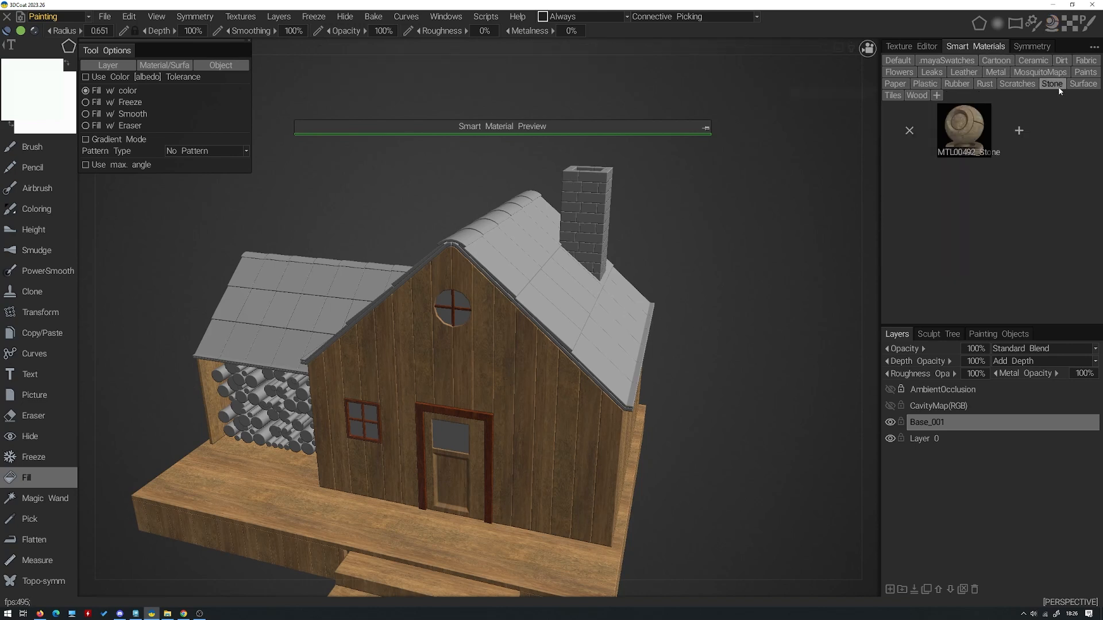
{"action": "left_click", "coordinate": [999, 62]}
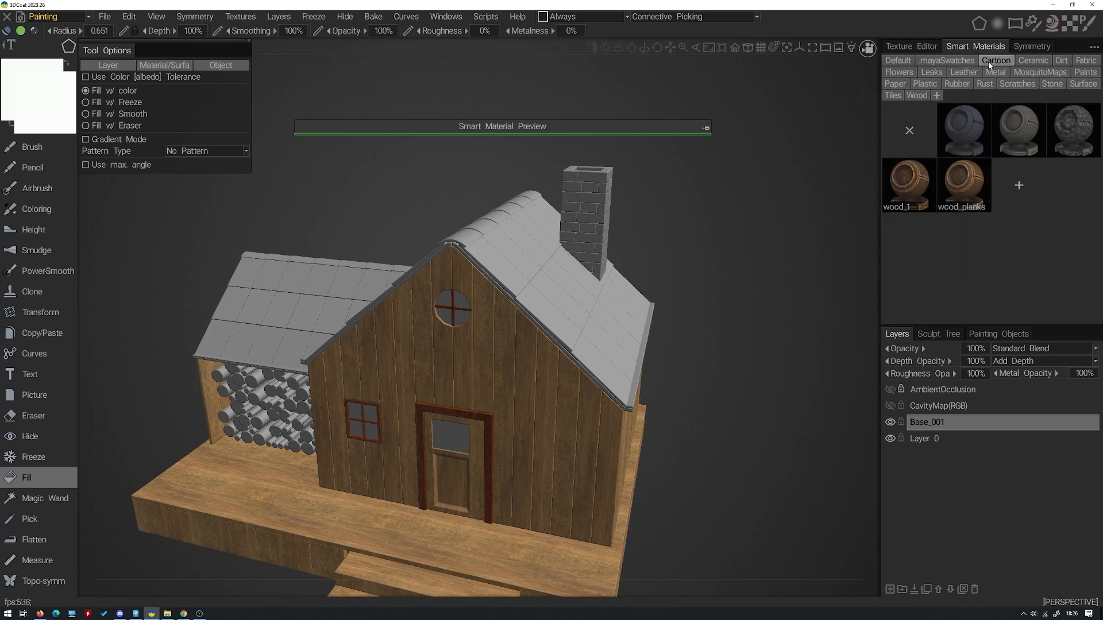
{"action": "left_click", "coordinate": [965, 72]}
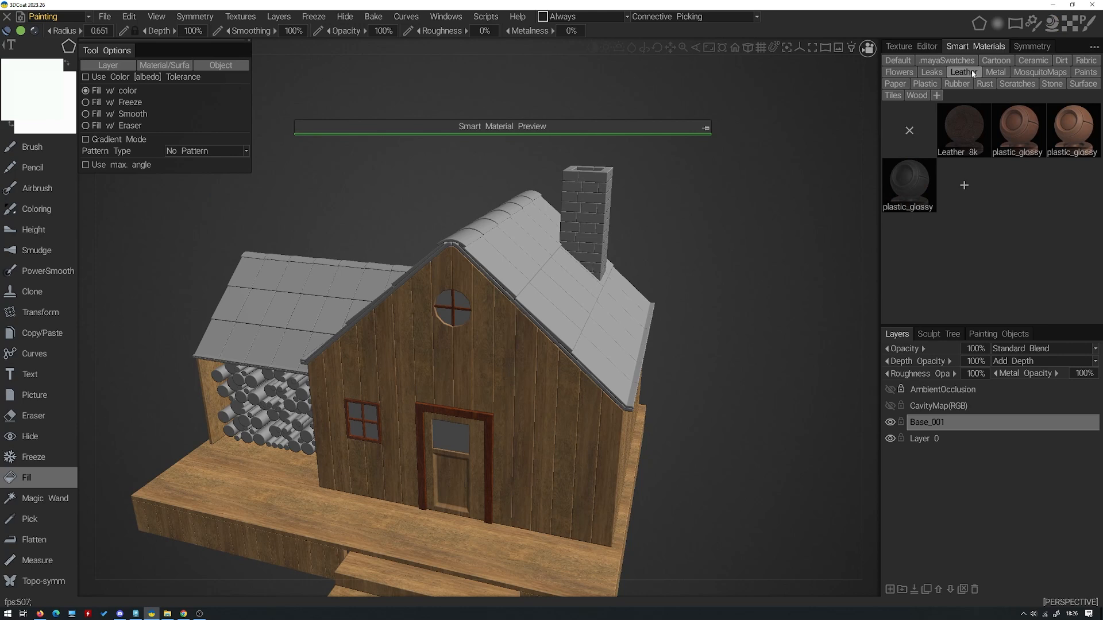
{"action": "left_click", "coordinate": [934, 74]}
{"action": "left_click", "coordinate": [899, 64]}
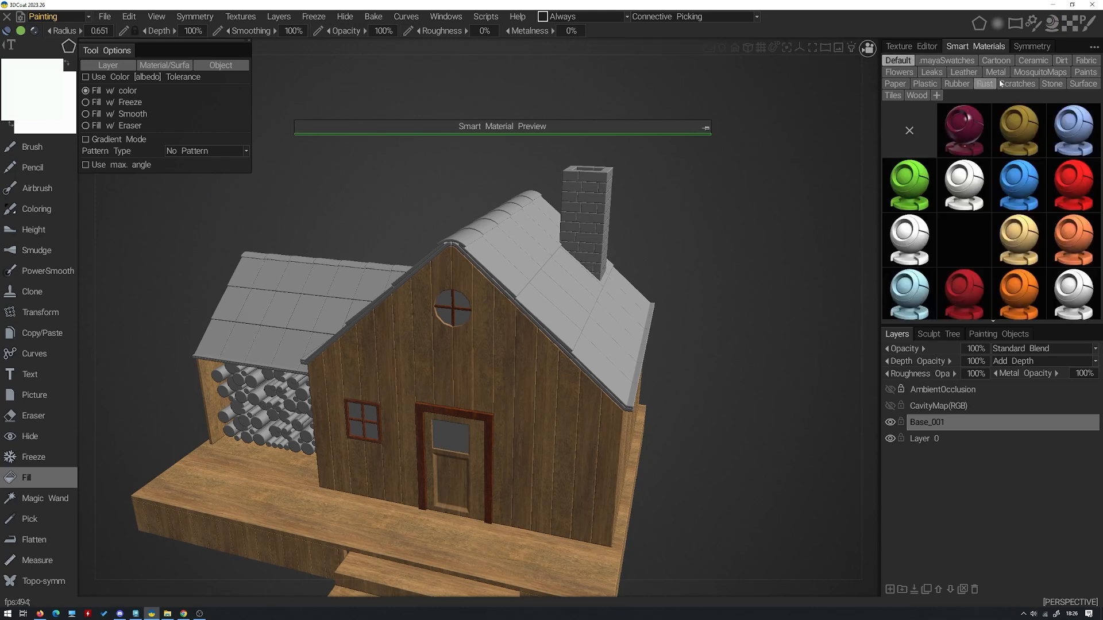
{"action": "left_click", "coordinate": [1024, 75]}
{"action": "left_click", "coordinate": [1017, 84]}
{"action": "left_click", "coordinate": [1052, 84]}
{"action": "left_click", "coordinate": [1083, 84]}
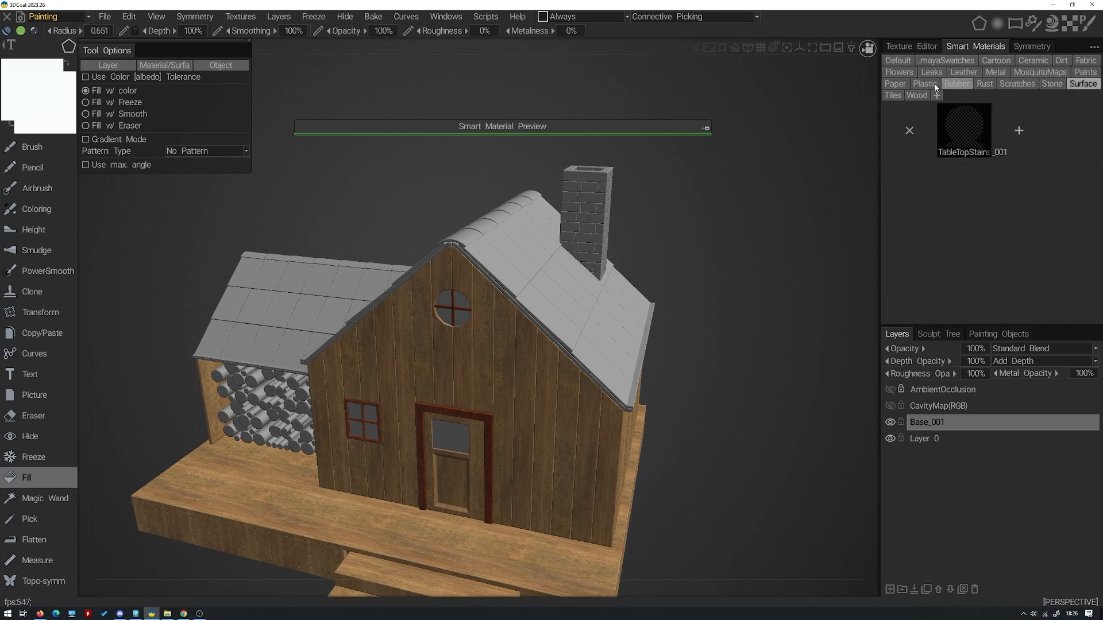
{"action": "left_click", "coordinate": [915, 95]}
{"action": "left_click", "coordinate": [893, 96]}
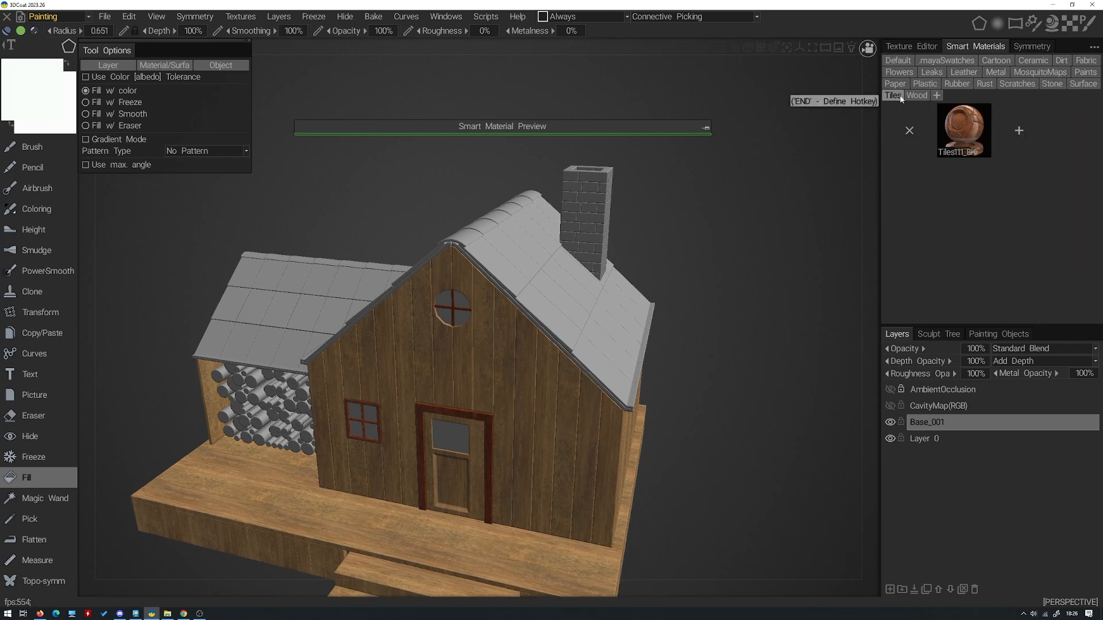
{"action": "mouse_move", "coordinate": [970, 128]}
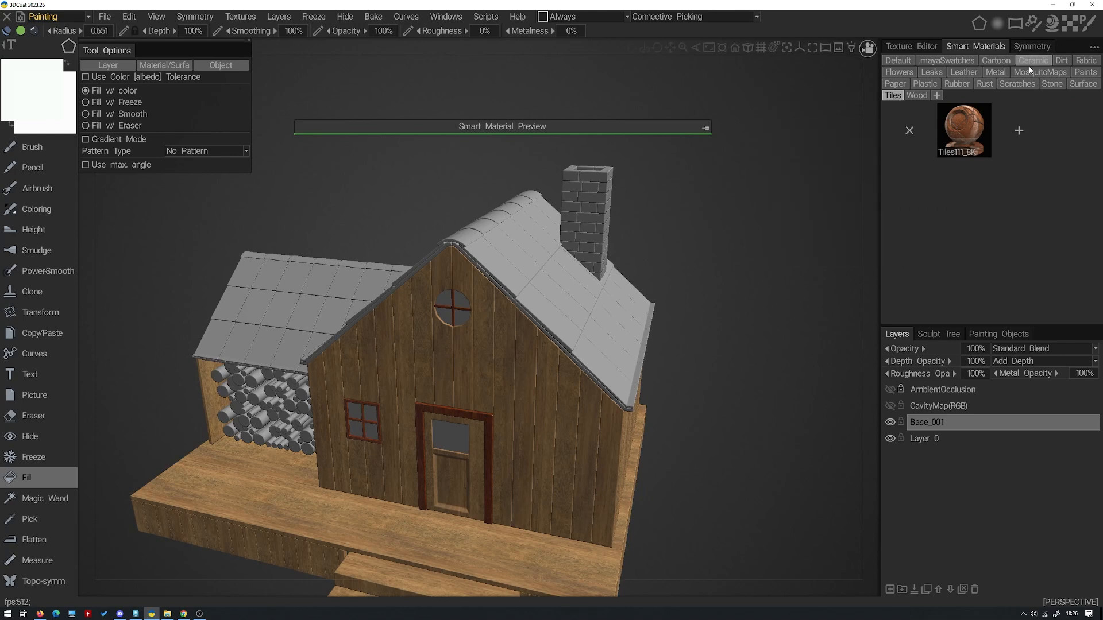
{"action": "left_click", "coordinate": [1083, 73]}
{"action": "left_click", "coordinate": [995, 72]}
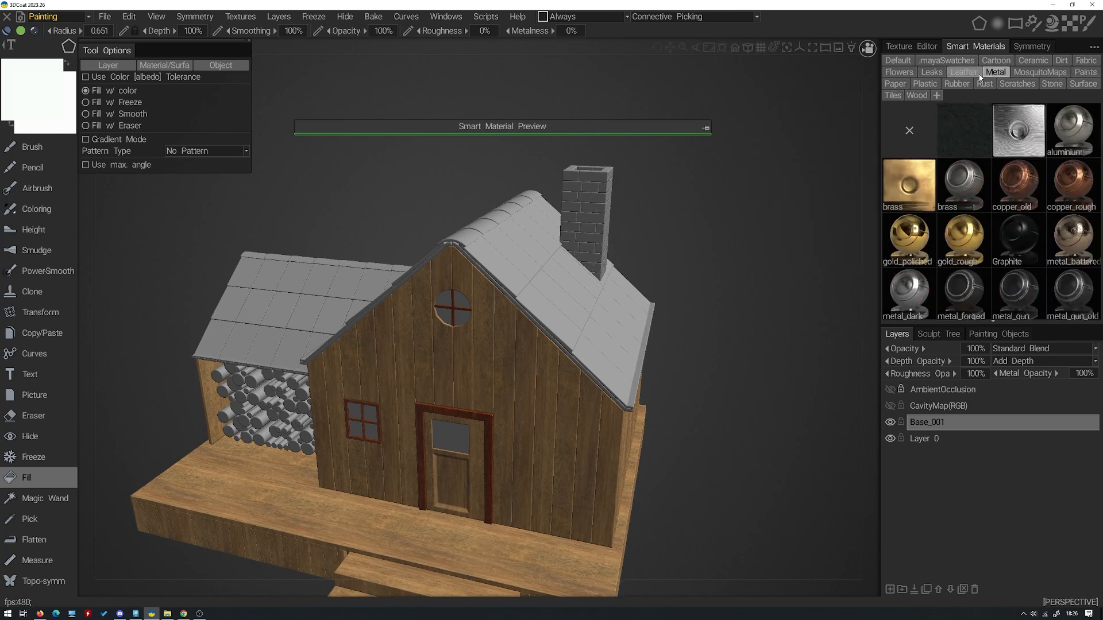
{"action": "left_click", "coordinate": [963, 72]}
{"action": "left_click", "coordinate": [1004, 62]}
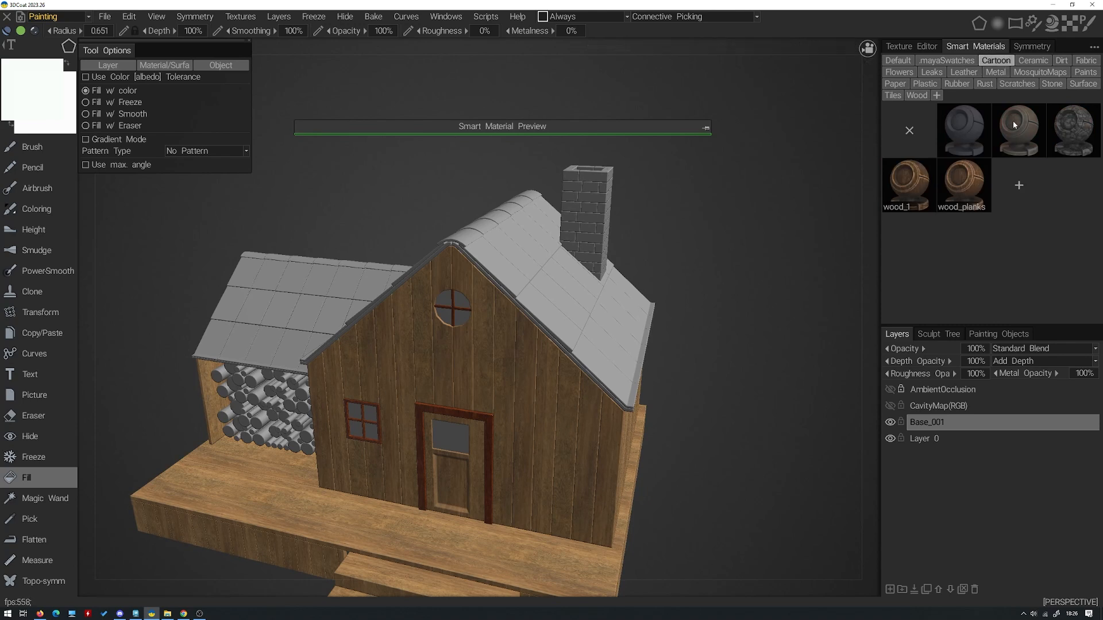
Compare the Cartoon stone and wood materials in the preview over the roof from several angles
{"action": "mouse_move", "coordinate": [1012, 121]}
{"action": "left_click", "coordinate": [1012, 120]}
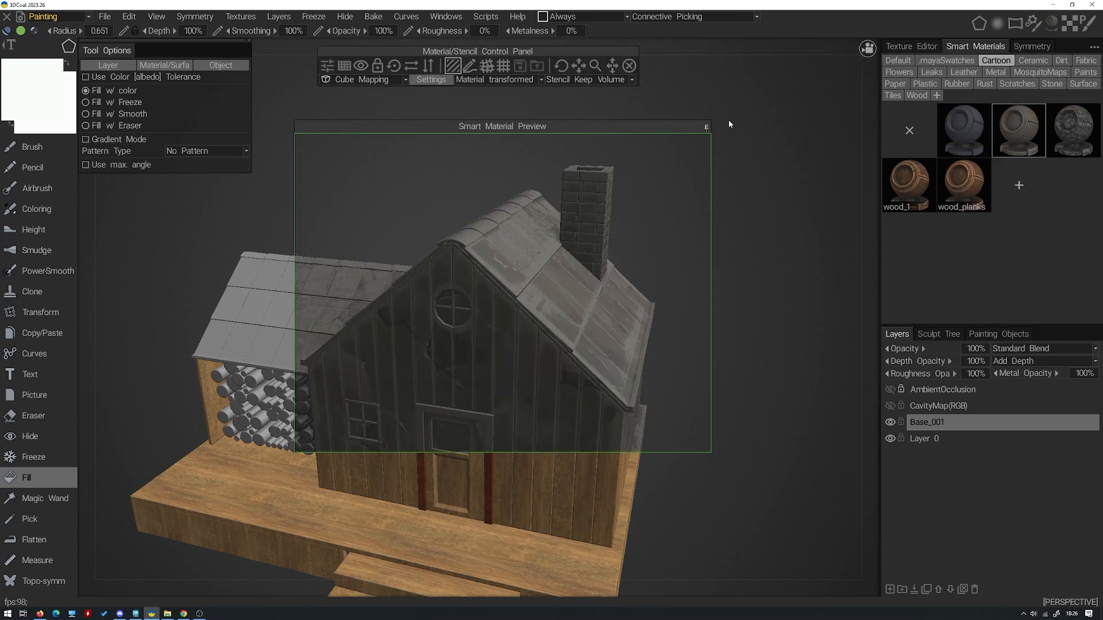
{"action": "left_click_drag", "start_coordinate": [757, 125], "coordinate": [706, 136]}
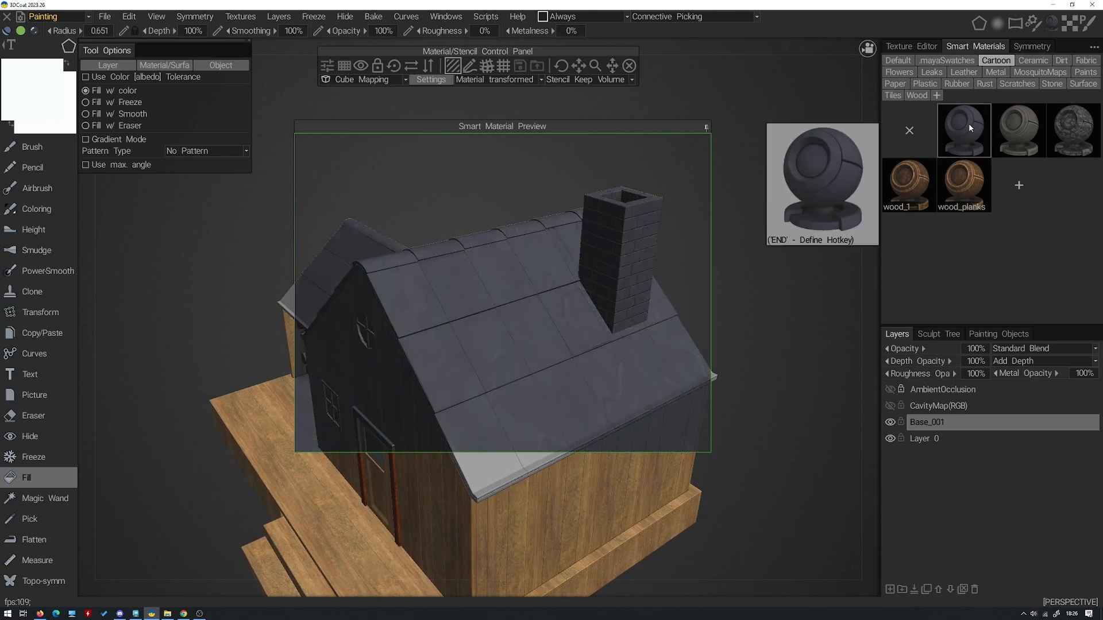
{"action": "left_click", "coordinate": [1075, 134]}
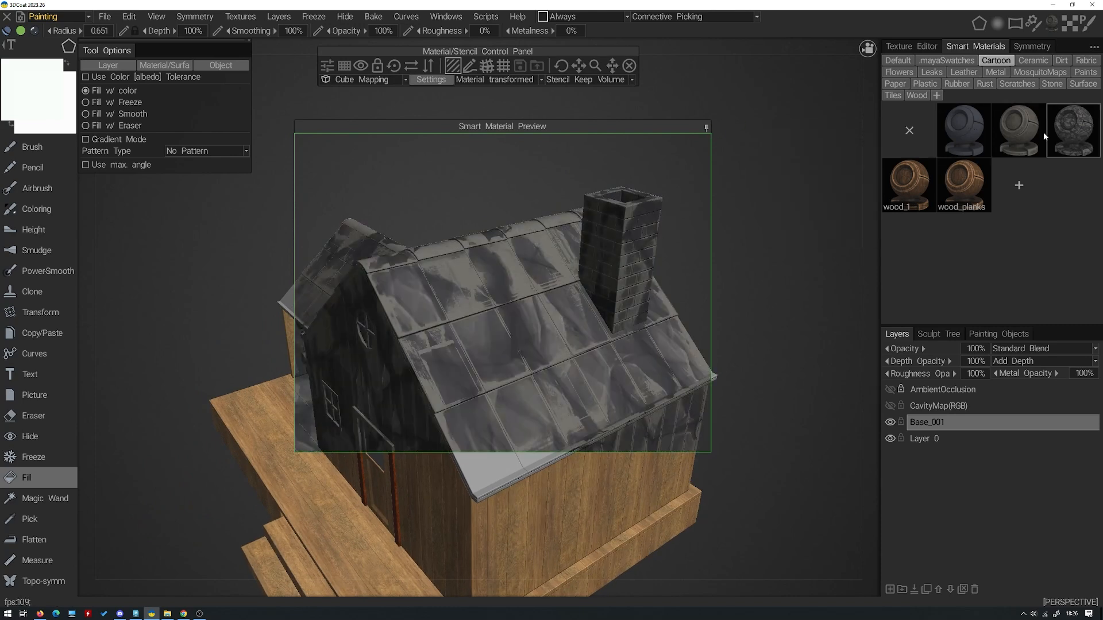
{"action": "left_click", "coordinate": [1026, 129]}
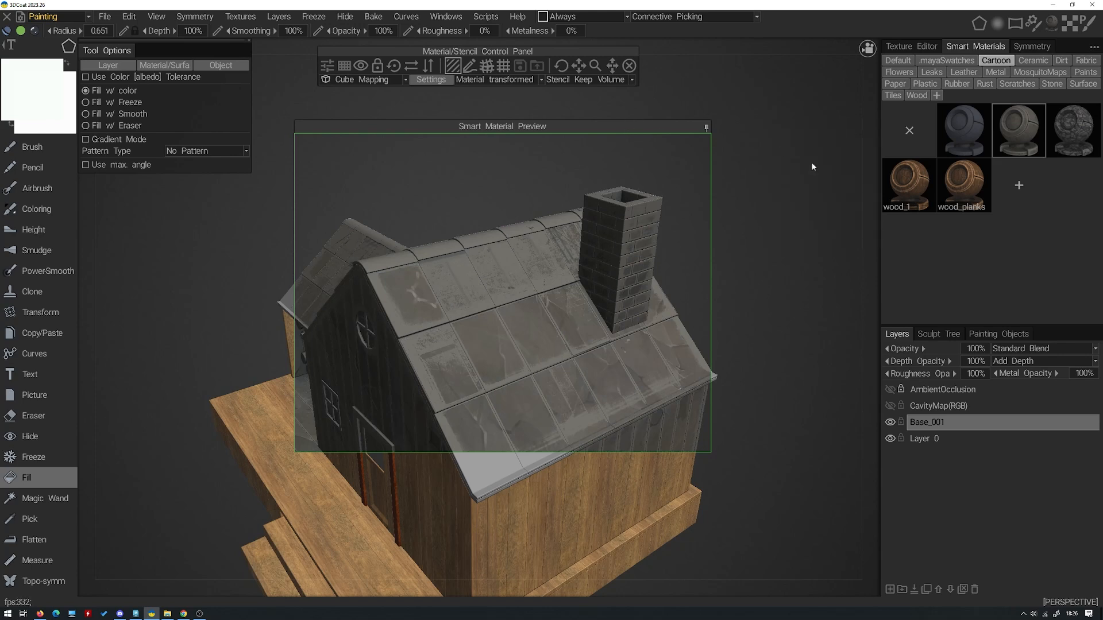
{"action": "left_click", "coordinate": [904, 182]}
{"action": "left_click_drag", "start_coordinate": [750, 188], "coordinate": [798, 164], "text": "alt"}
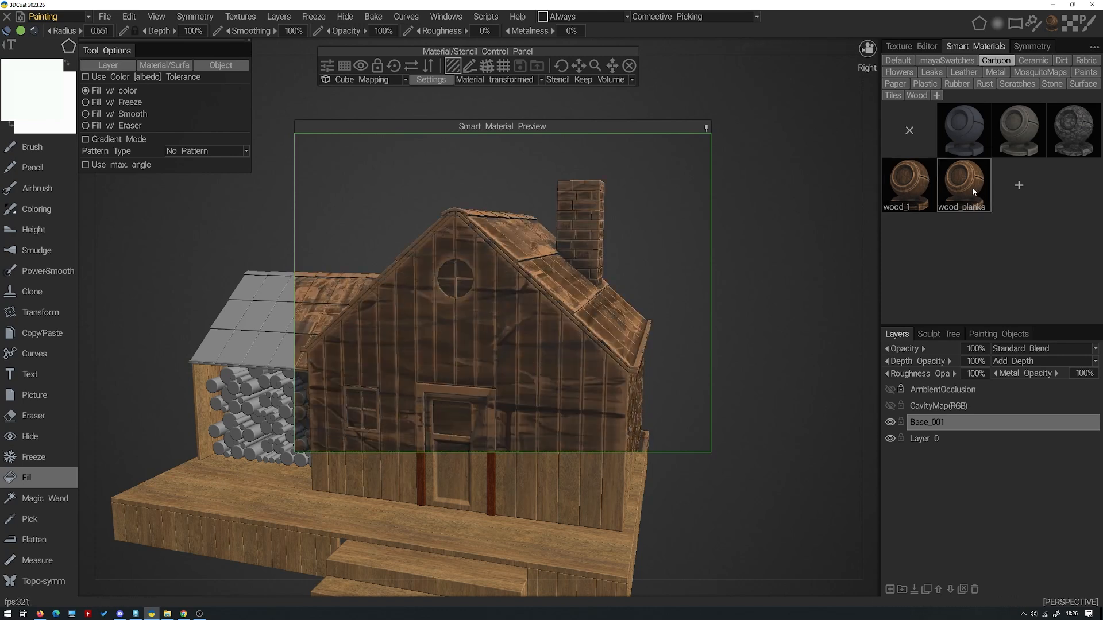
Open the plain grey Cartoon stone material for editing and set the Degree to 2.07 on Layer2 and 1.90 on Layer1
{"action": "left_click", "coordinate": [1010, 126]}
{"action": "left_click_drag", "start_coordinate": [785, 138], "coordinate": [737, 148]}
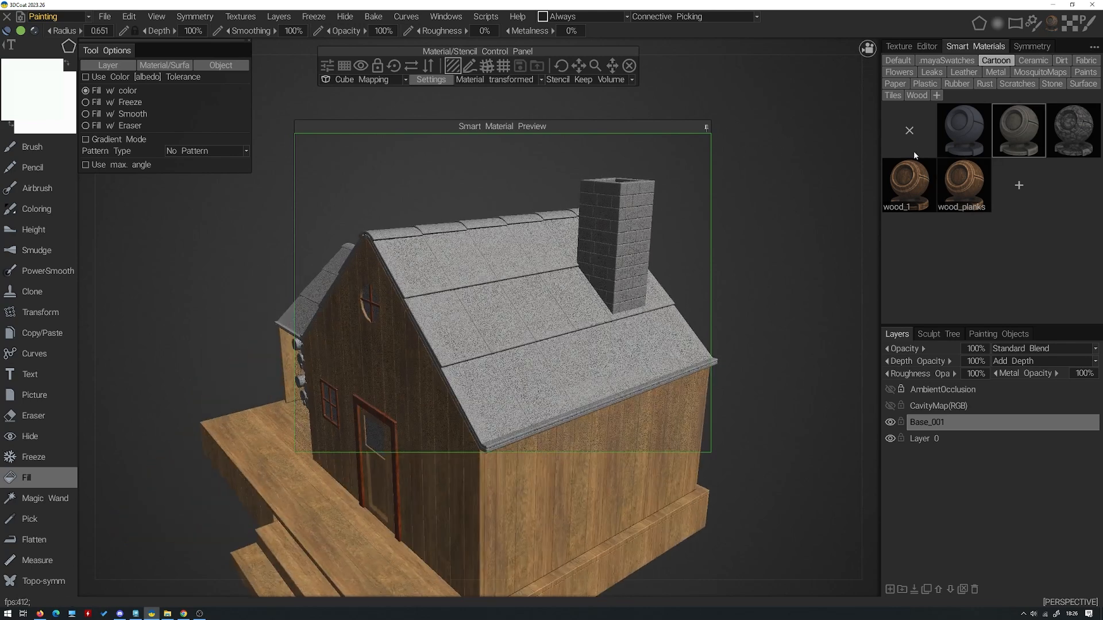
{"action": "right_click", "coordinate": [1039, 129]}
{"action": "left_click", "coordinate": [1025, 119]}
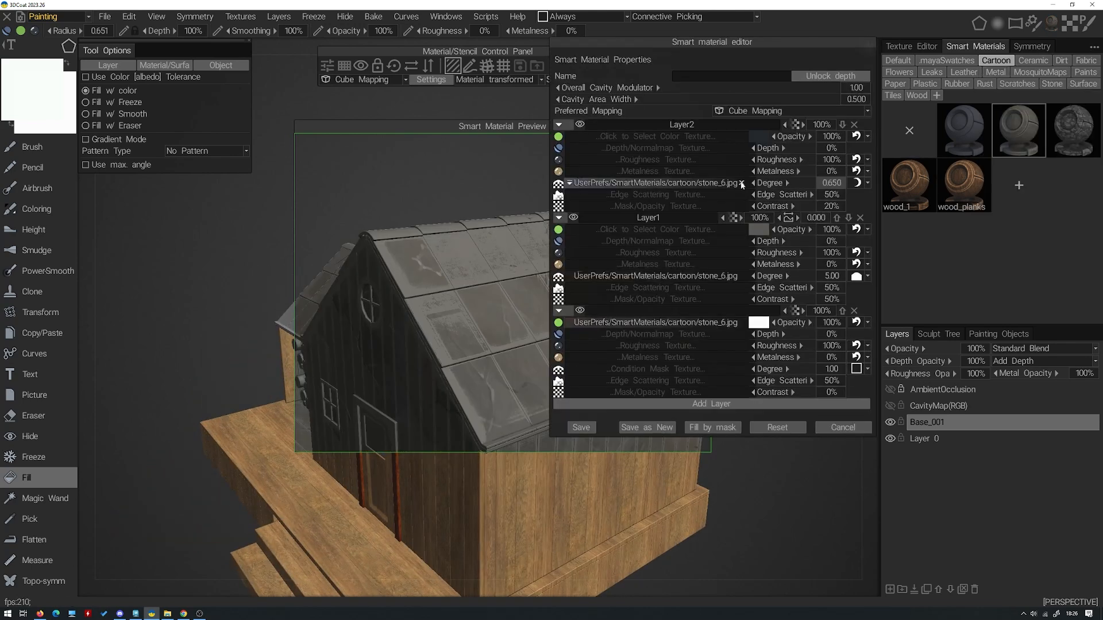
{"action": "left_click_drag", "start_coordinate": [777, 182], "coordinate": [771, 183]}
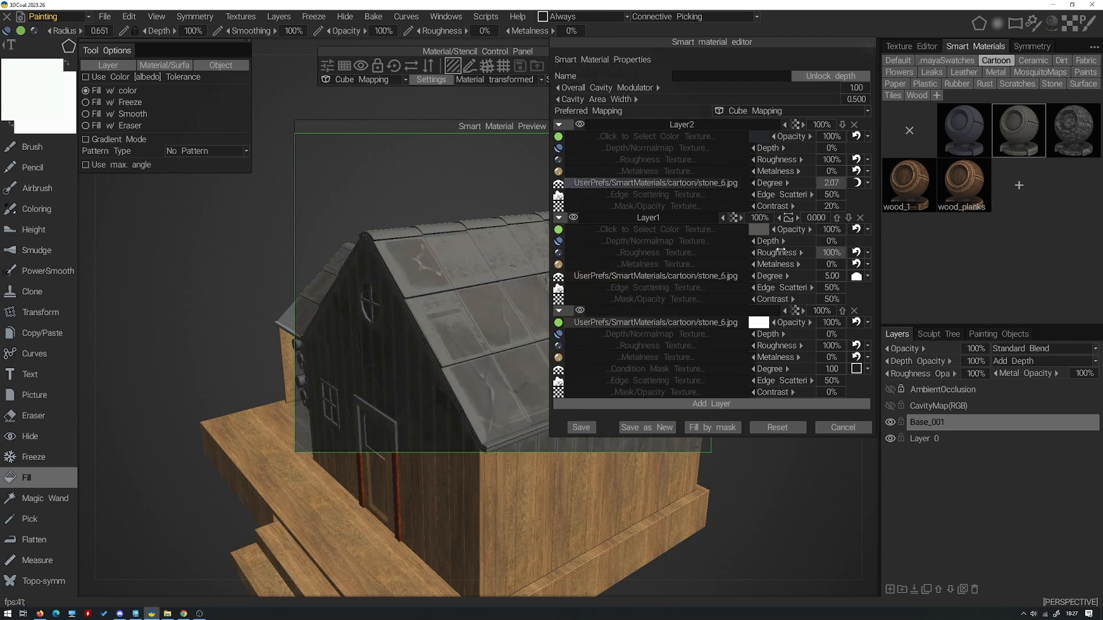
{"action": "left_click_drag", "start_coordinate": [766, 276], "coordinate": [716, 278]}
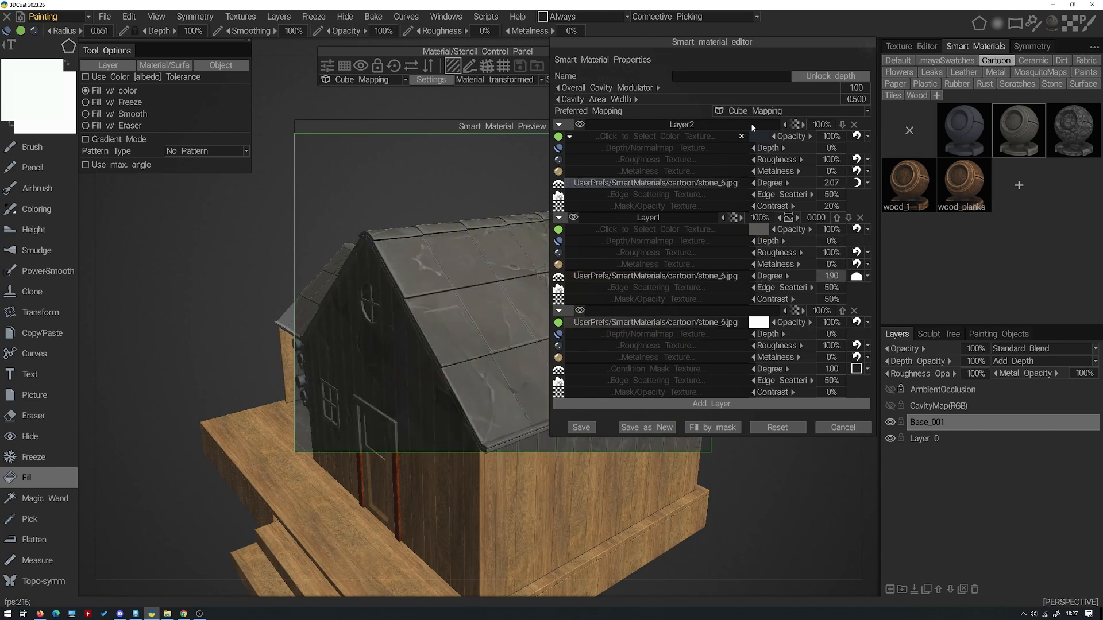
{"action": "left_click", "coordinate": [758, 228]}
{"action": "left_click_drag", "start_coordinate": [486, 163], "coordinate": [875, 183]}
{"action": "left_click_drag", "start_coordinate": [772, 244], "coordinate": [761, 235]}
{"action": "left_click", "coordinate": [927, 479]}
{"action": "left_click", "coordinate": [758, 136]}
{"action": "left_click_drag", "start_coordinate": [467, 160], "coordinate": [834, 145]}
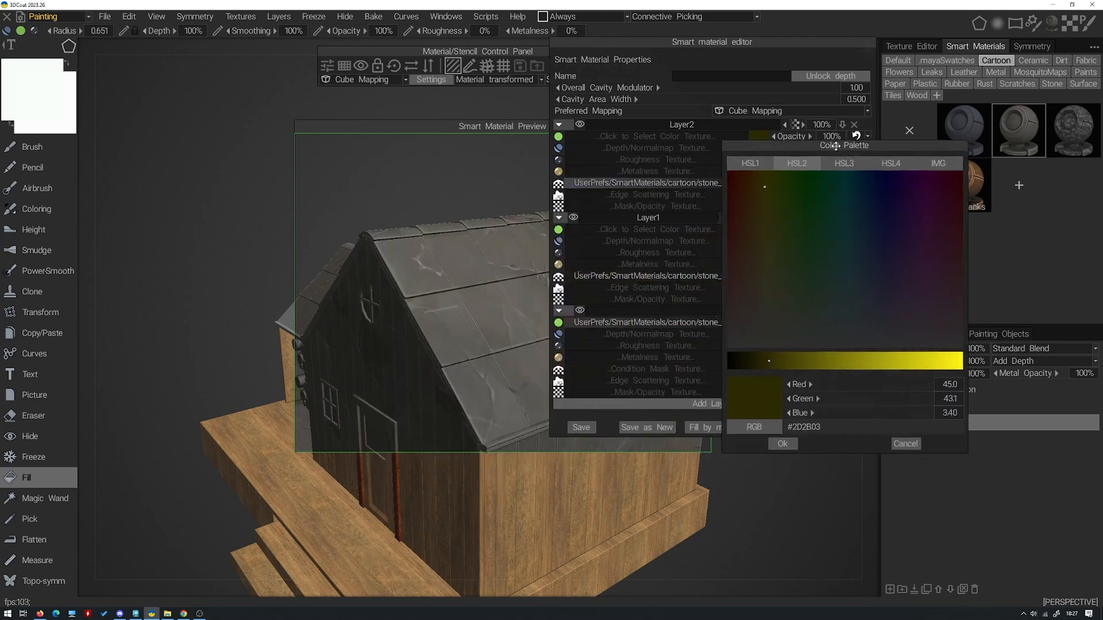
{"action": "left_click_drag", "start_coordinate": [772, 195], "coordinate": [799, 229]}
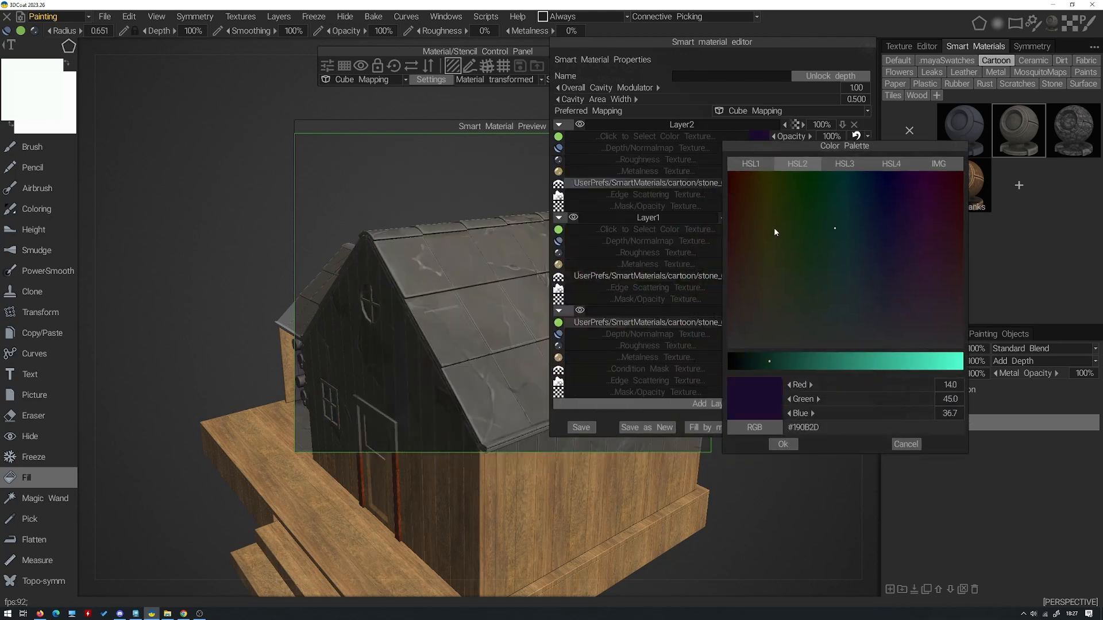
{"action": "left_click", "coordinate": [905, 444]}
Set the colour of the stone material's unnamed base layer to orange #FF6313
{"action": "left_click", "coordinate": [758, 323]}
{"action": "left_click_drag", "start_coordinate": [367, 210], "coordinate": [380, 206]}
{"action": "left_click_drag", "start_coordinate": [507, 163], "coordinate": [912, 122]}
{"action": "left_click_drag", "start_coordinate": [778, 168], "coordinate": [775, 164]}
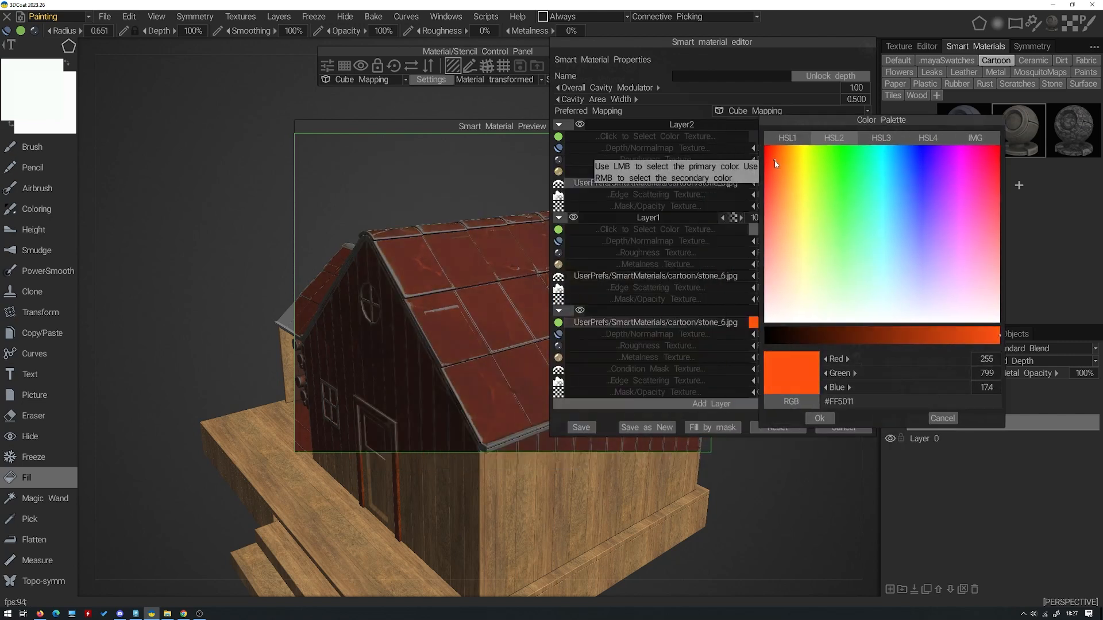
{"action": "mouse_move", "coordinate": [776, 164]}
{"action": "left_mouse_down"}
{"action": "mouse_move", "coordinate": [775, 178]}
{"action": "mouse_move", "coordinate": [777, 167]}
{"action": "left_mouse_up"}
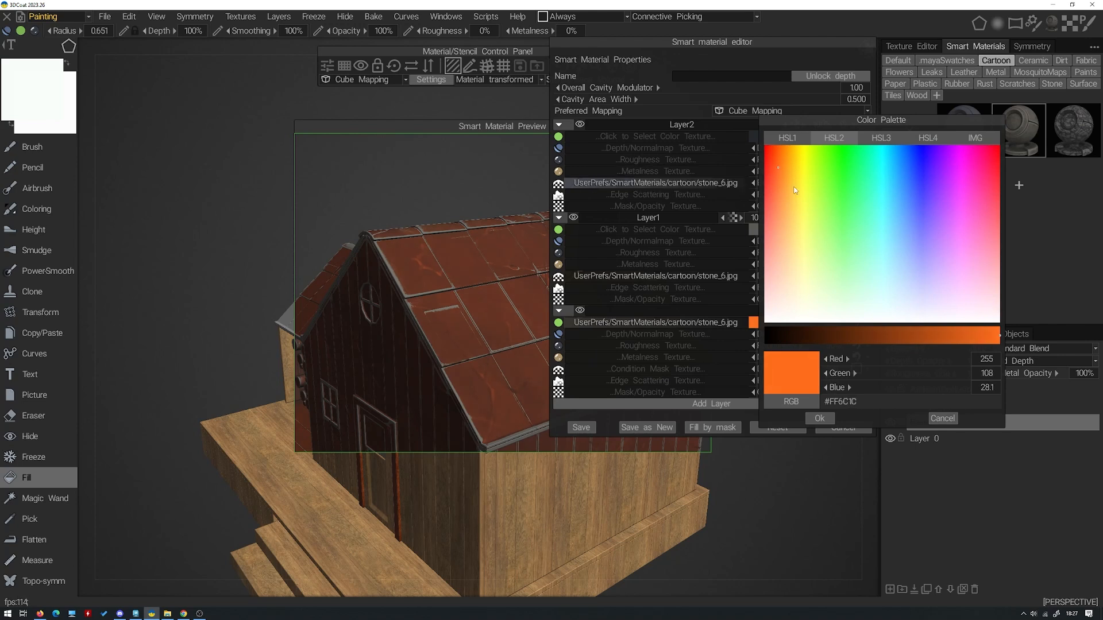
{"action": "mouse_move", "coordinate": [776, 169]}
{"action": "left_mouse_down"}
{"action": "mouse_move", "coordinate": [777, 182]}
{"action": "mouse_move", "coordinate": [778, 166]}
{"action": "left_mouse_up"}
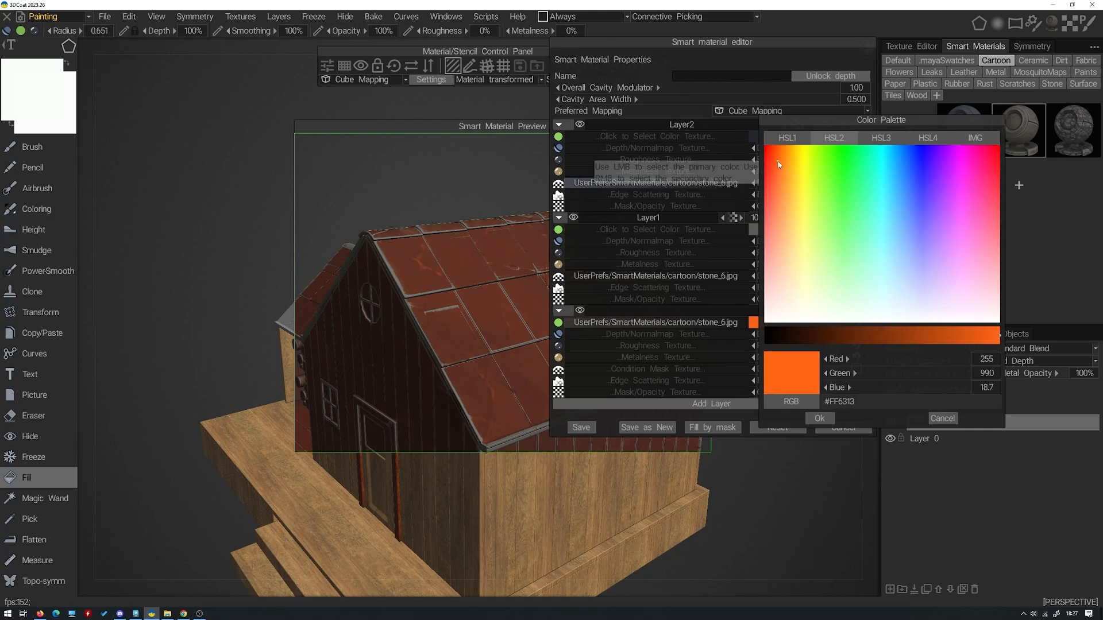
{"action": "left_click", "coordinate": [818, 419]}
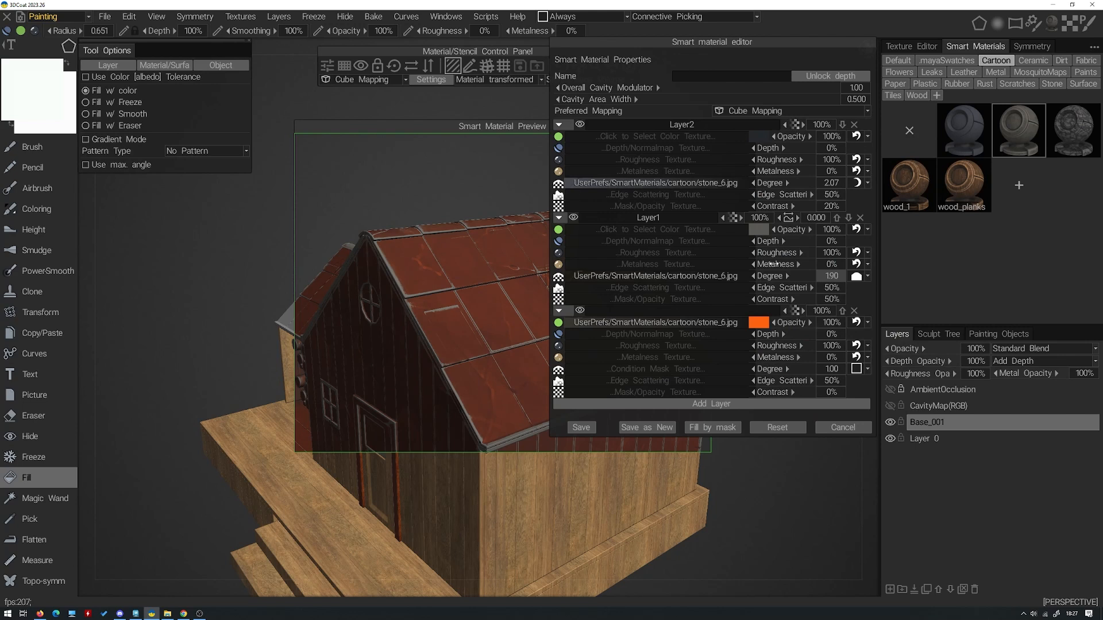
{"action": "left_click", "coordinate": [760, 232]}
{"action": "left_click_drag", "start_coordinate": [505, 161], "coordinate": [849, 165]}
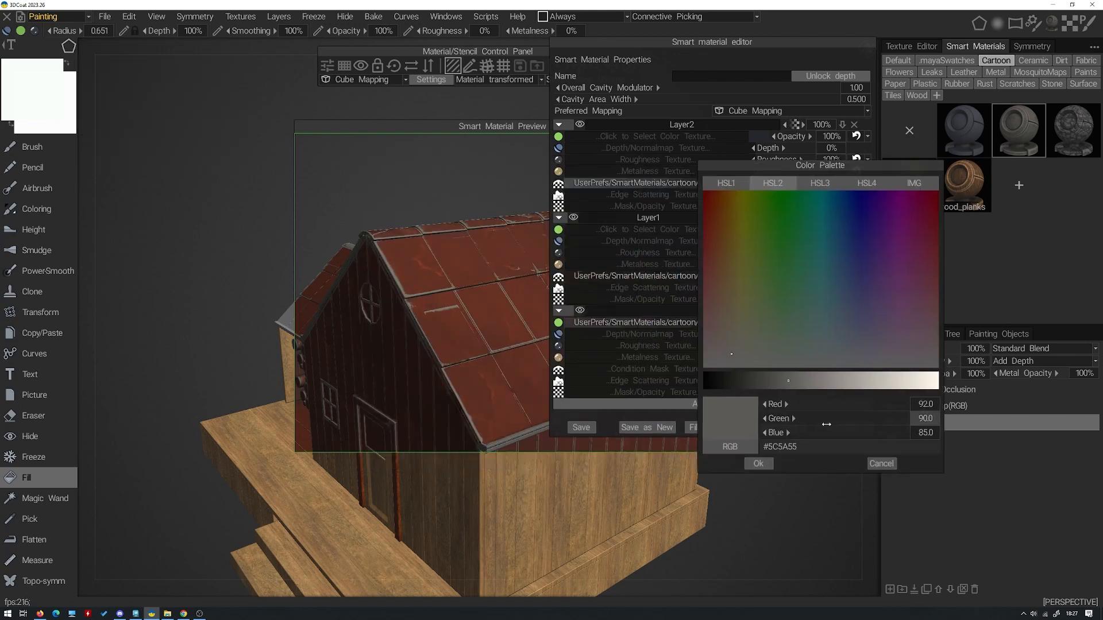
{"action": "left_click", "coordinate": [873, 464]}
Set Layer1's Degree to 0 and save the recoloured stone as a new smart material
{"action": "left_click_drag", "start_coordinate": [762, 279], "coordinate": [679, 276]}
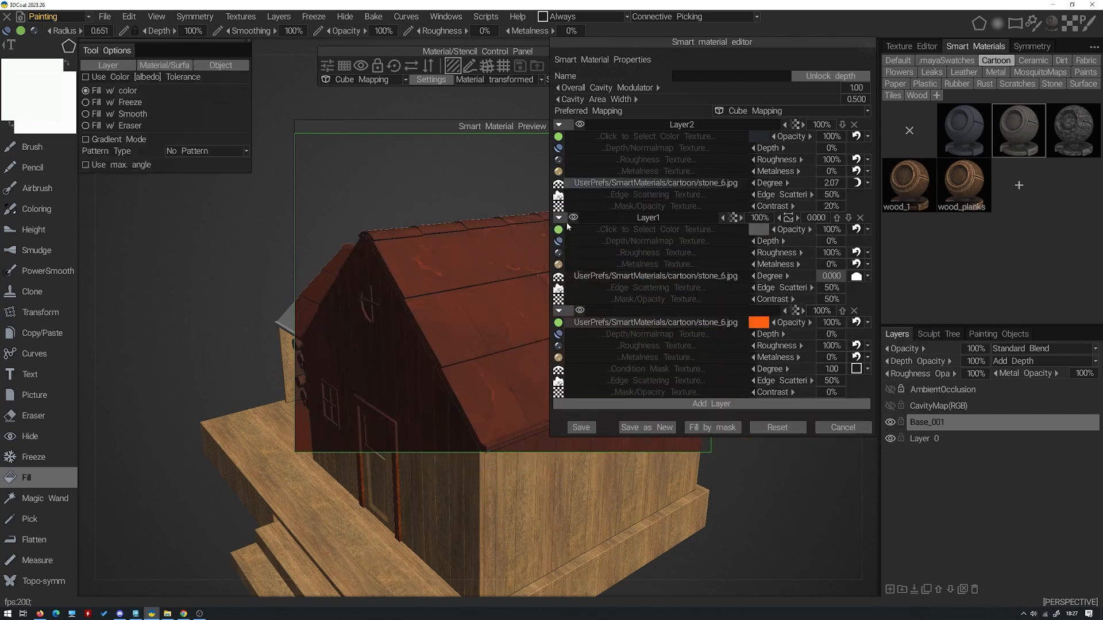
{"action": "left_click", "coordinate": [648, 427]}
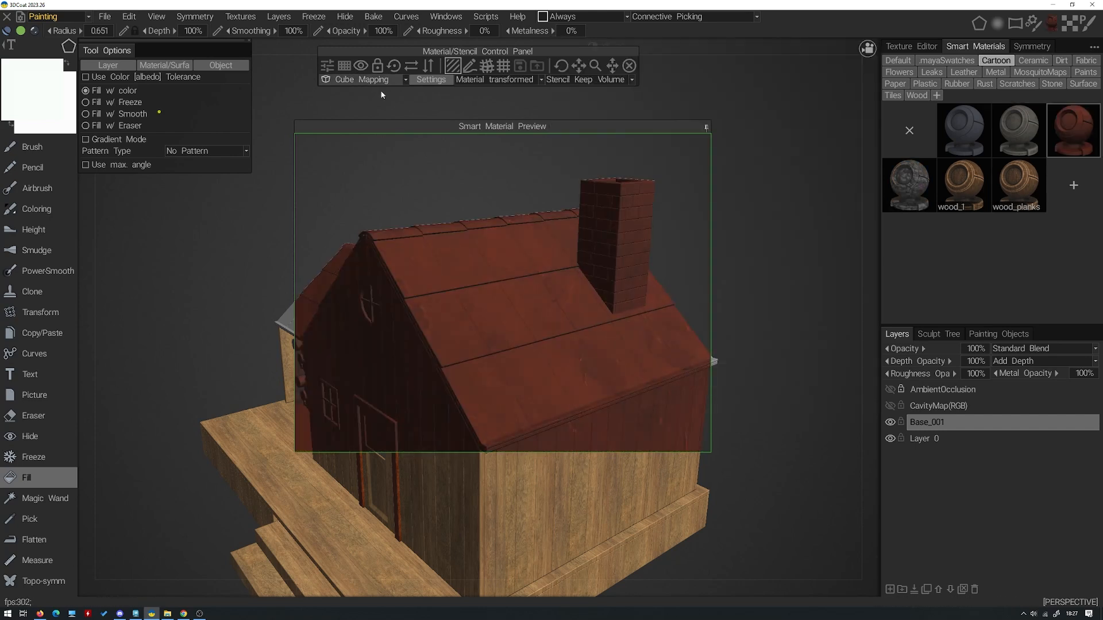
Adjust the new red material's projection and fill the House_Roof_001_Geo painting object with it
{"action": "right_click_drag", "start_coordinate": [199, 82], "coordinate": [180, 113]}
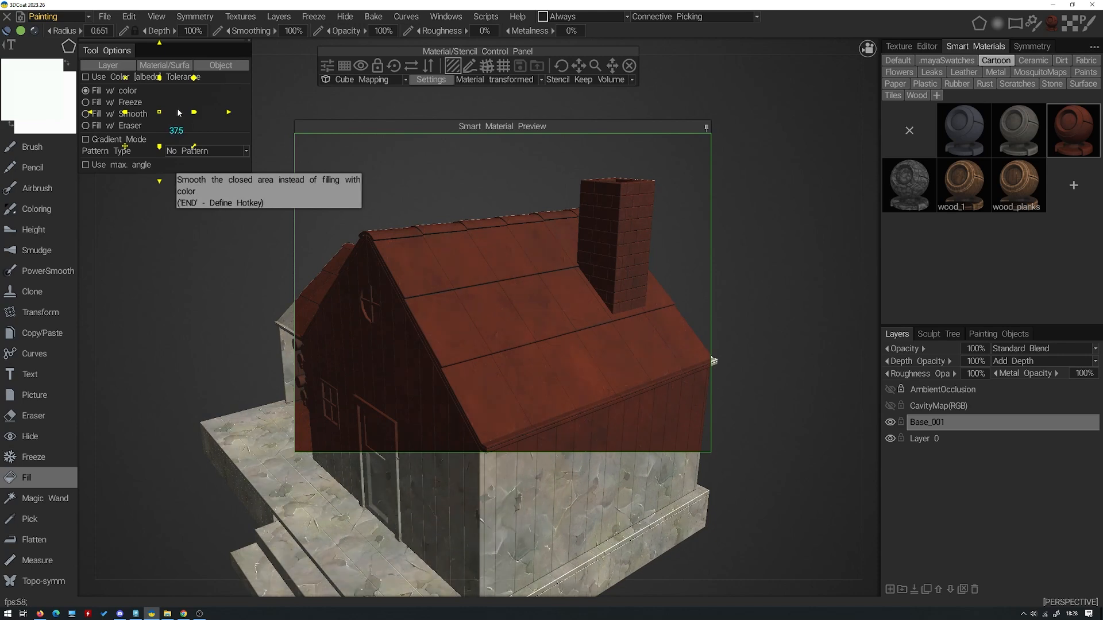
{"action": "left_click", "coordinate": [706, 128]}
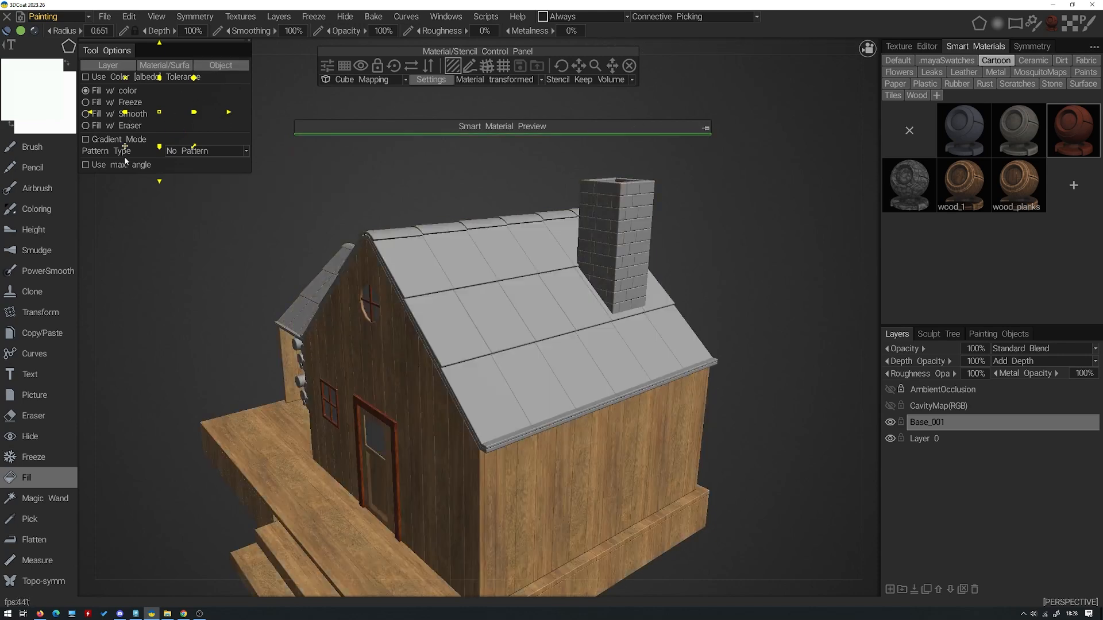
{"action": "left_click", "coordinate": [221, 66]}
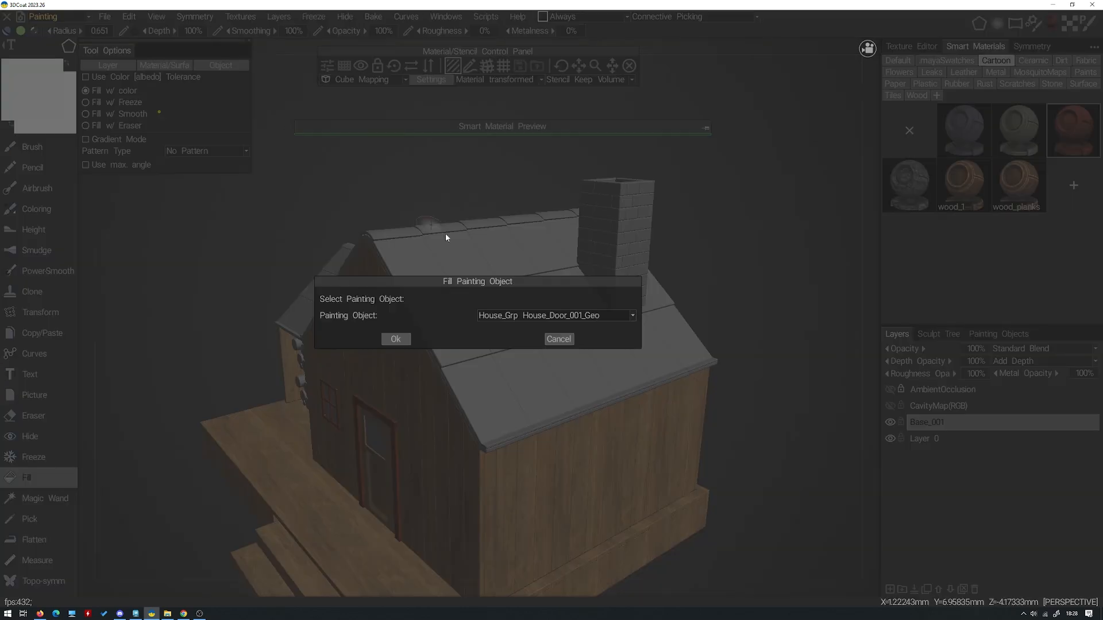
{"action": "left_click", "coordinate": [556, 315]}
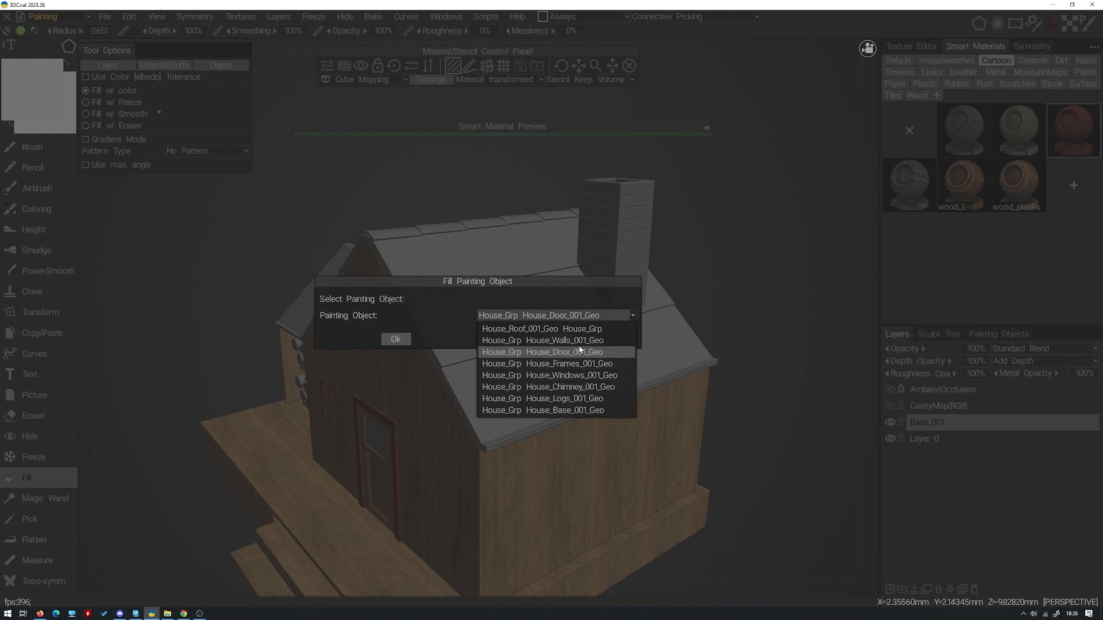
{"action": "left_click", "coordinate": [574, 329]}
{"action": "left_click", "coordinate": [402, 338]}
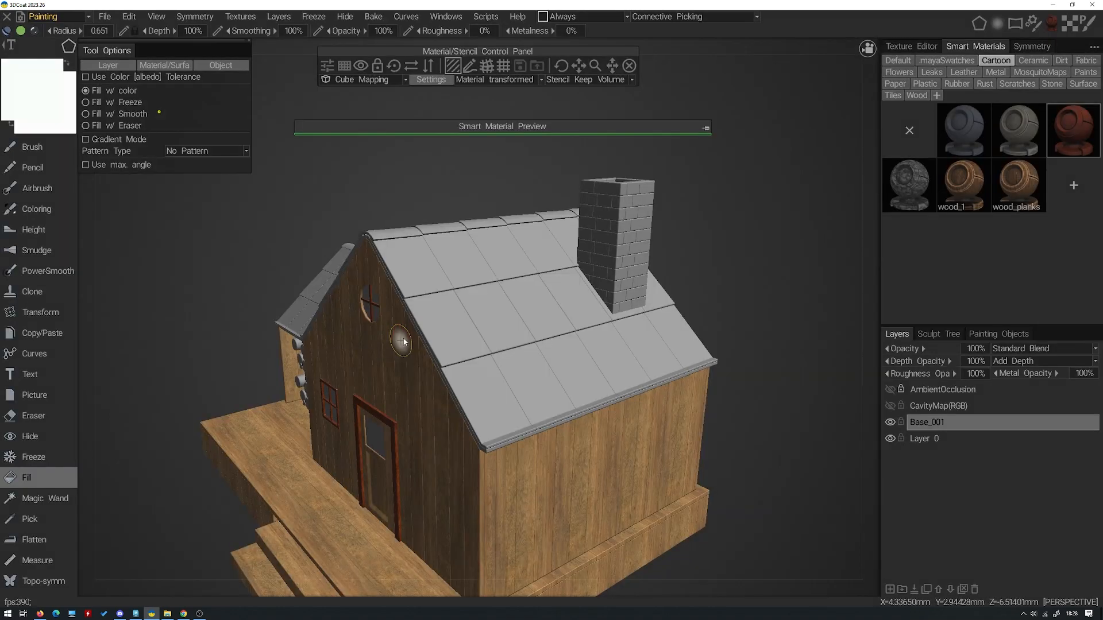
{"action": "left_click", "coordinate": [552, 302]}
Move the Material/Stencil Control Panel clear of the viewport controls and adjust the primary light intensity
{"action": "left_click_drag", "start_coordinate": [546, 266], "coordinate": [618, 140], "text": "alt"}
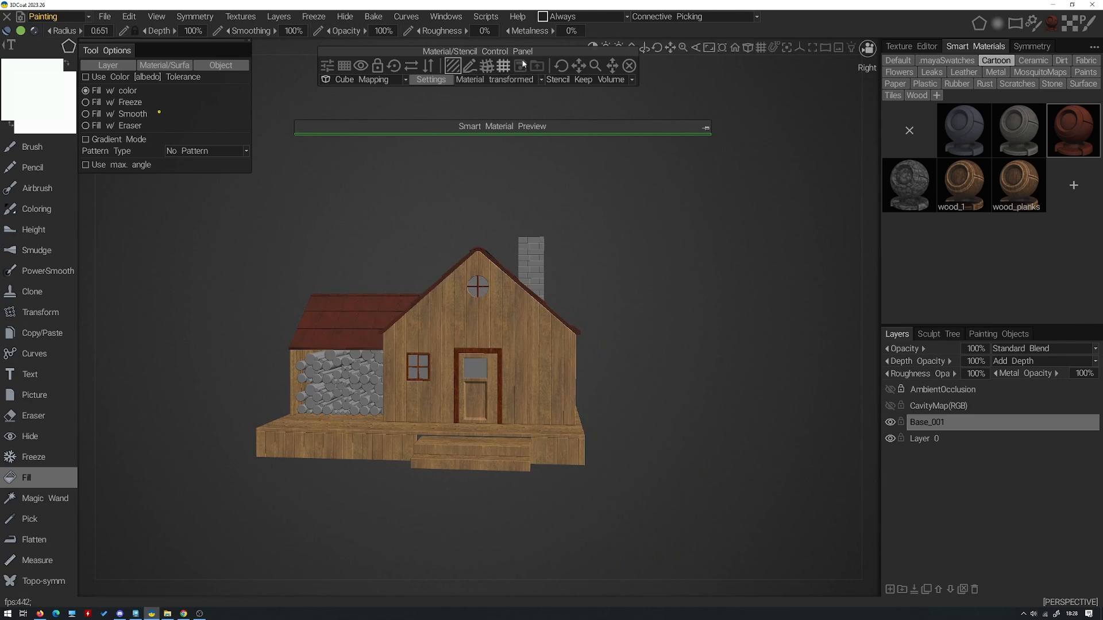
{"action": "left_click_drag", "start_coordinate": [547, 52], "coordinate": [545, 69]}
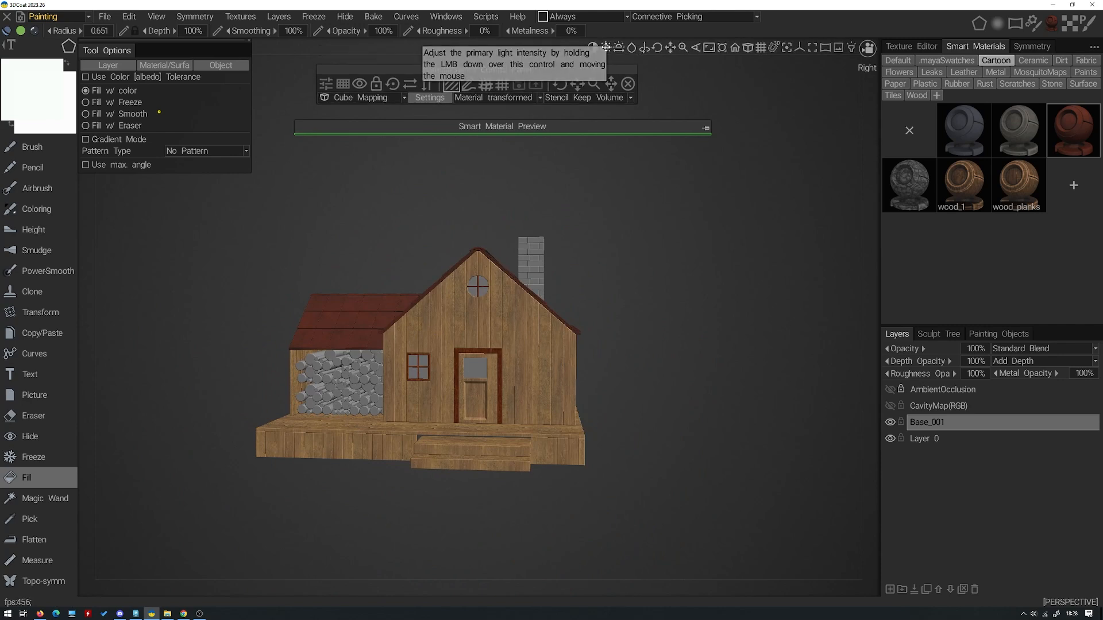
{"action": "left_click_drag", "start_coordinate": [608, 199], "coordinate": [510, 273], "text": "alt"}
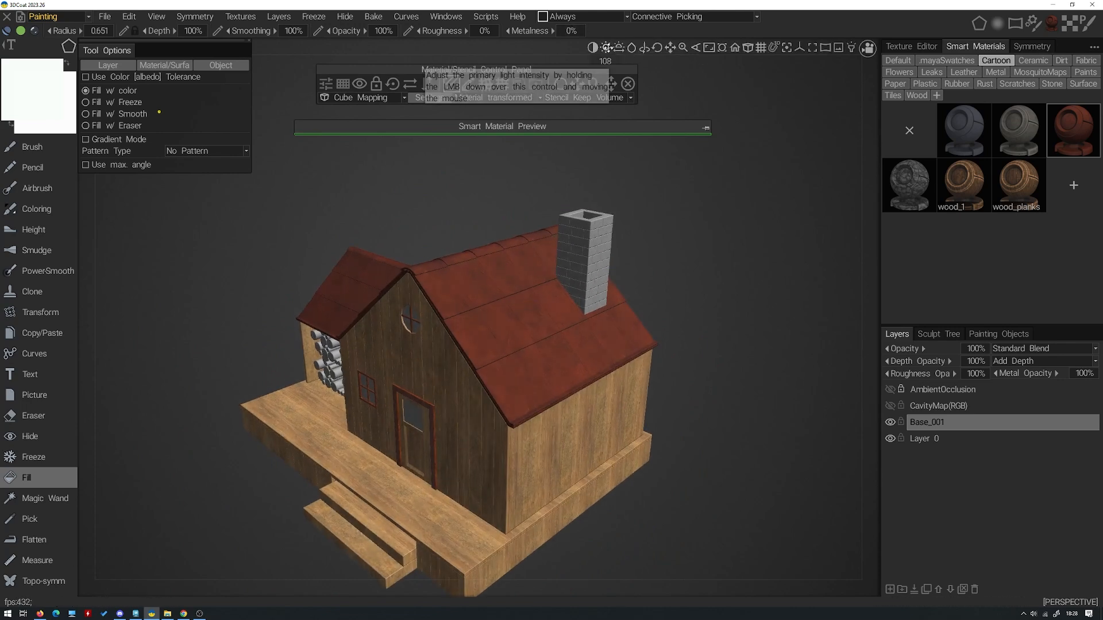
{"action": "left_click_drag", "start_coordinate": [606, 47], "coordinate": [608, 47]}
Examine the filled roof, walls and door frame of the house from several angles under the adjusted light
{"action": "left_click_drag", "start_coordinate": [580, 121], "coordinate": [656, 171], "text": "alt"}
{"action": "right_click_drag", "start_coordinate": [656, 172], "coordinate": [581, 272], "text": "alt"}
{"action": "left_click_drag", "start_coordinate": [581, 272], "coordinate": [485, 278], "text": "alt"}
{"action": "right_click_drag", "start_coordinate": [485, 277], "coordinate": [449, 273], "text": "alt"}
{"action": "left_click_drag", "start_coordinate": [449, 273], "coordinate": [377, 290], "text": "alt"}
{"action": "left_click_drag", "start_coordinate": [494, 295], "coordinate": [531, 271], "text": "alt"}
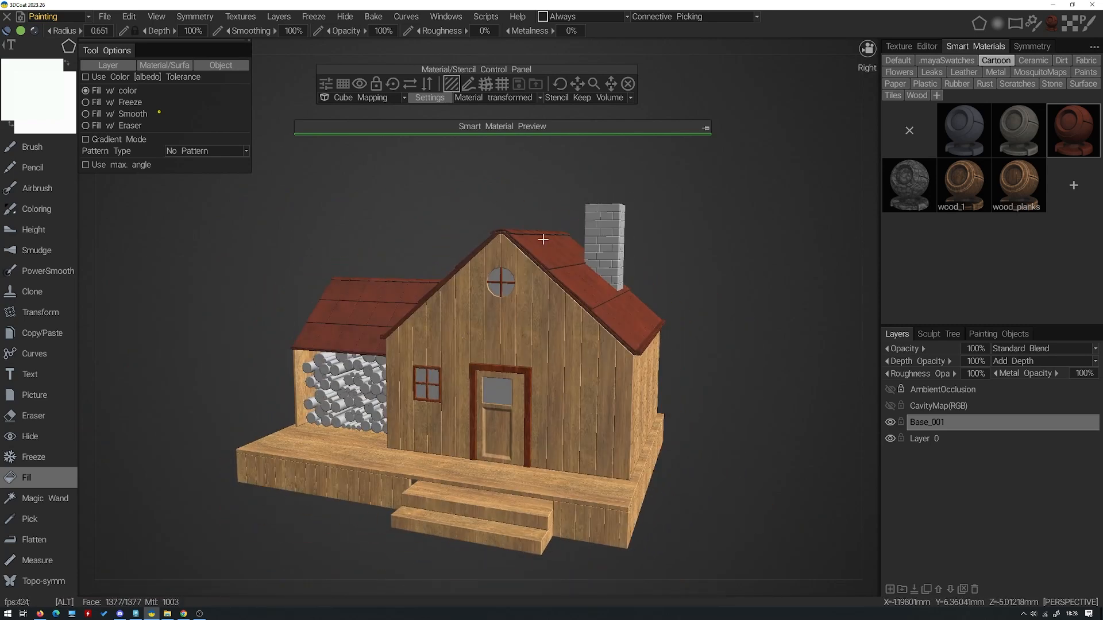
{"action": "right_click_drag", "start_coordinate": [544, 239], "coordinate": [509, 316], "text": "alt"}
{"action": "left_click_drag", "start_coordinate": [509, 316], "coordinate": [556, 344], "text": "alt"}
Open the plain grey Cartoon stone material for editing, set Layer1's Degree to 2.55 and save it
{"action": "middle_click_drag", "start_coordinate": [669, 291], "coordinate": [535, 310], "text": "alt"}
{"action": "left_click_drag", "start_coordinate": [651, 208], "coordinate": [704, 169], "text": "alt"}
{"action": "middle_click_drag", "start_coordinate": [704, 168], "coordinate": [663, 210], "text": "alt"}
{"action": "left_click", "coordinate": [706, 128]}
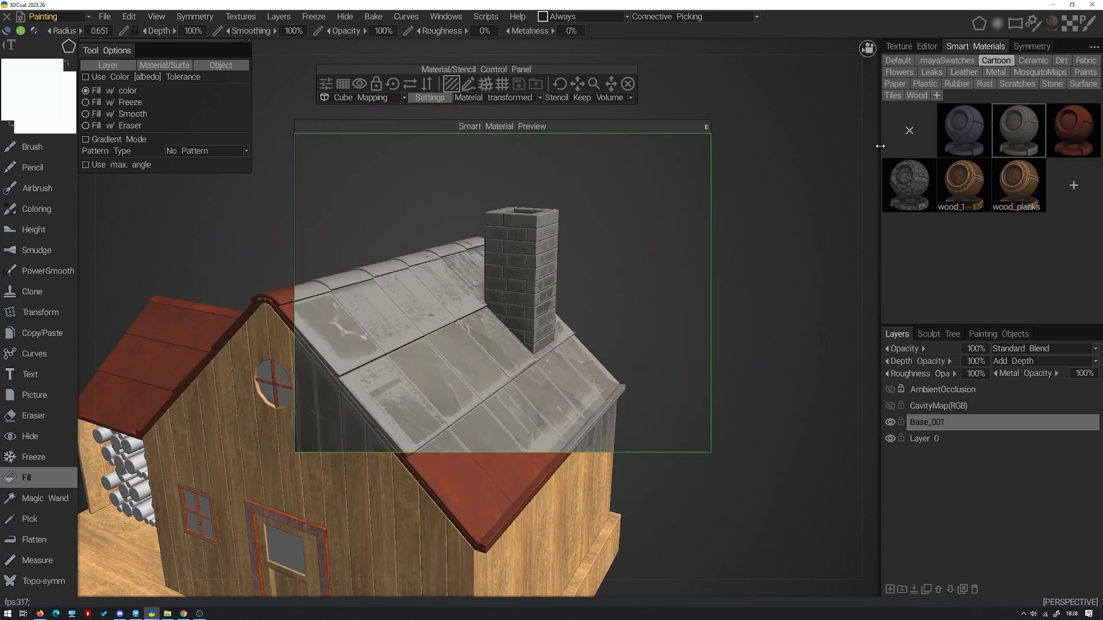
{"action": "right_click", "coordinate": [1004, 128]}
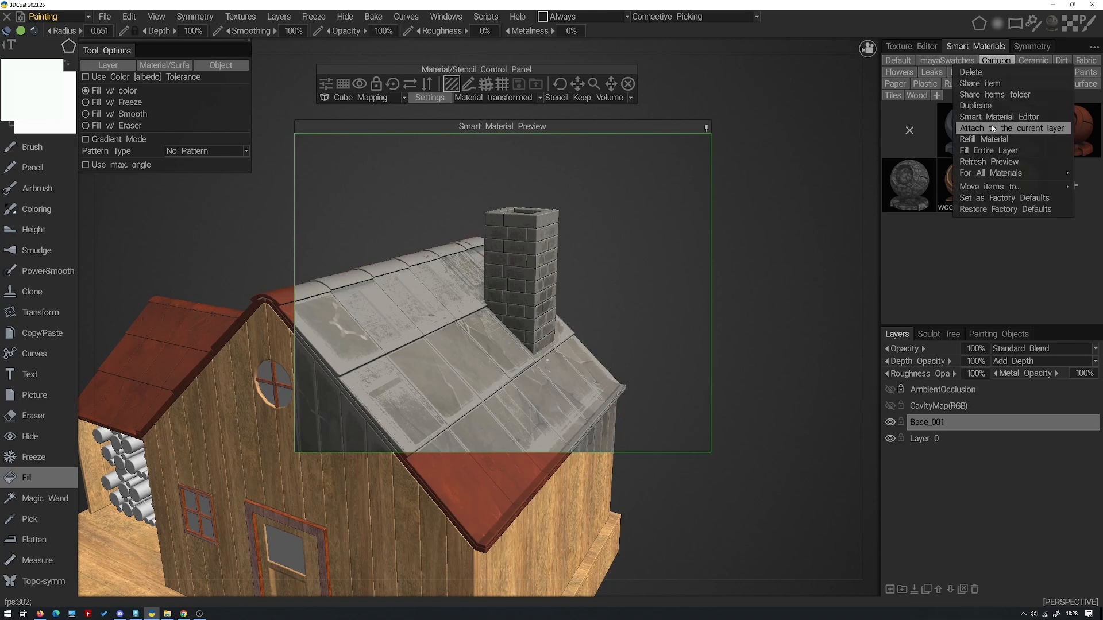
{"action": "left_click", "coordinate": [1000, 116]}
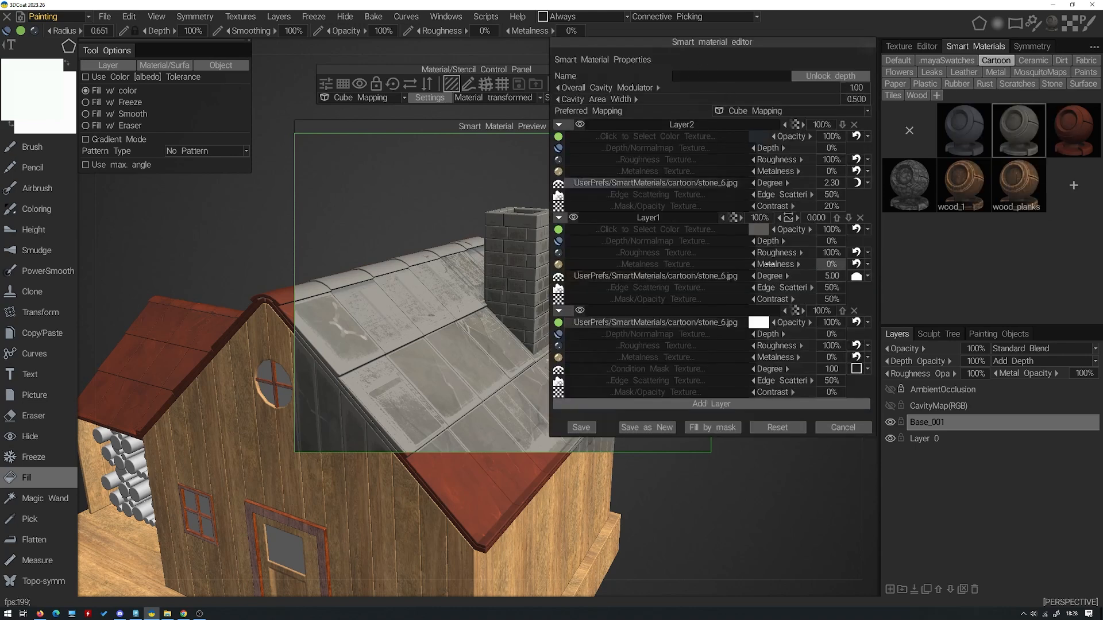
{"action": "left_click_drag", "start_coordinate": [773, 276], "coordinate": [730, 280]}
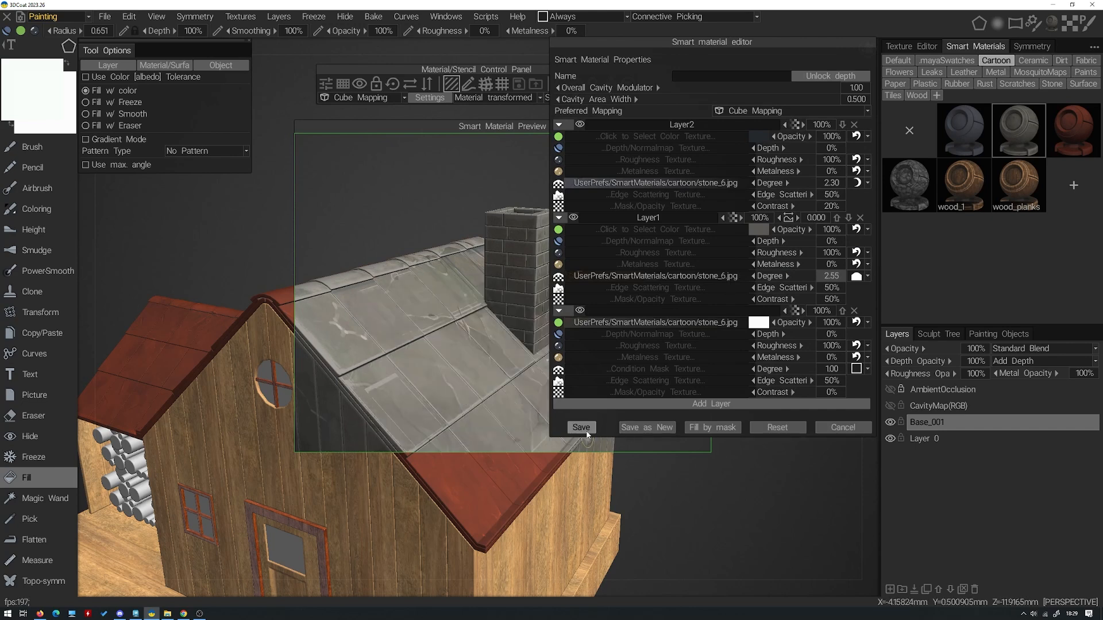
{"action": "left_click", "coordinate": [581, 427]}
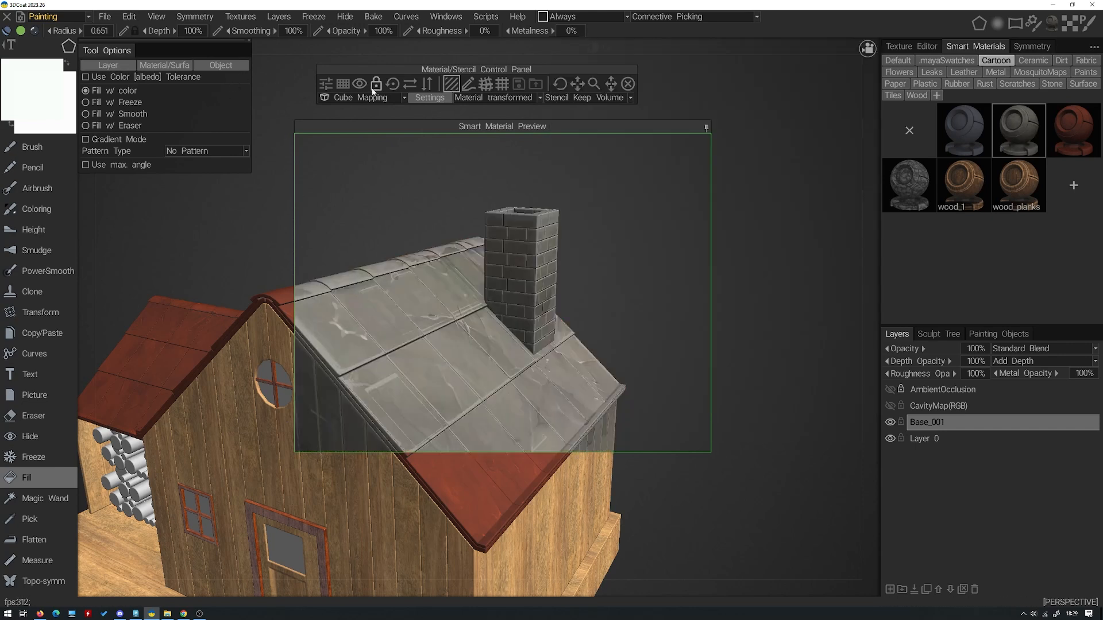
Rotate and rescale the grey stone material's projection and fill the House_Chimney_001_Geo painting object with it
{"action": "left_click", "coordinate": [396, 85]}
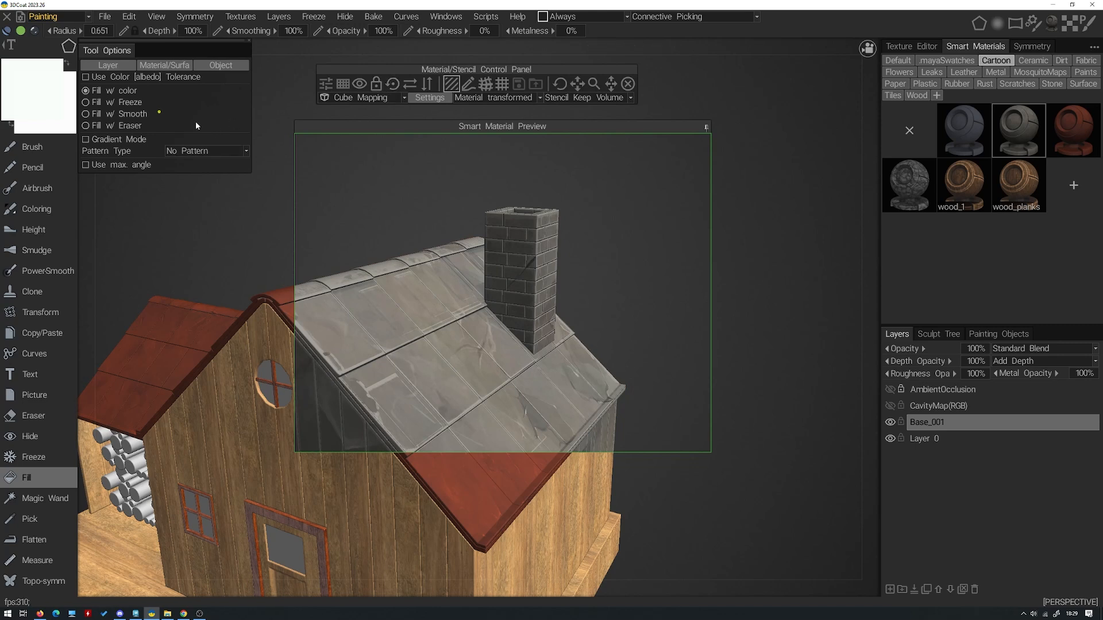
{"action": "left_click_drag", "start_coordinate": [196, 79], "coordinate": [174, 114]}
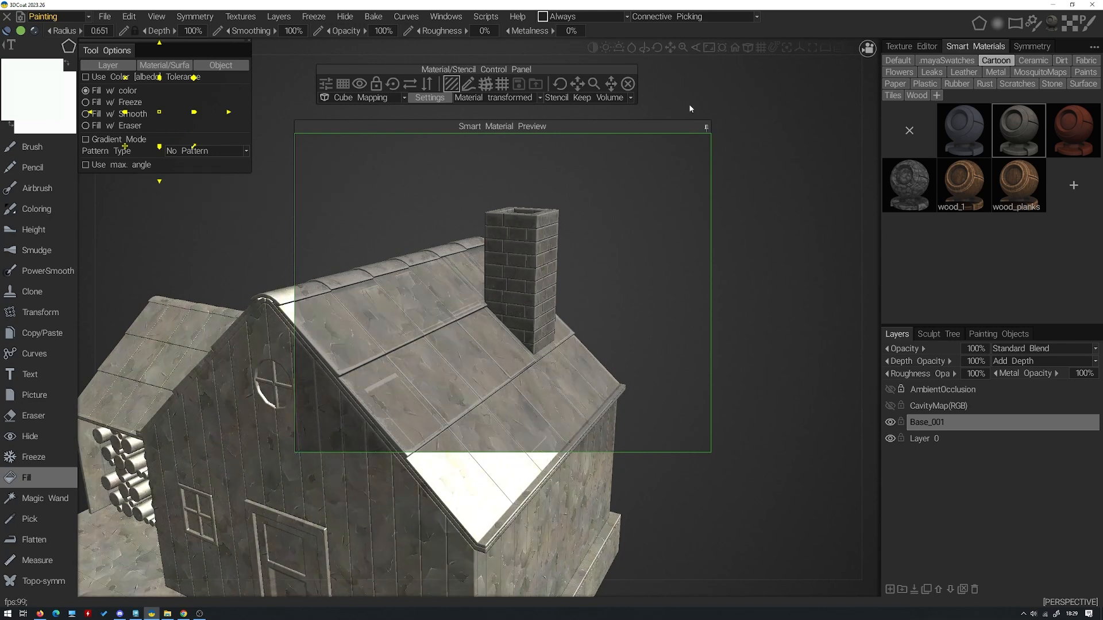
{"action": "left_click", "coordinate": [706, 128]}
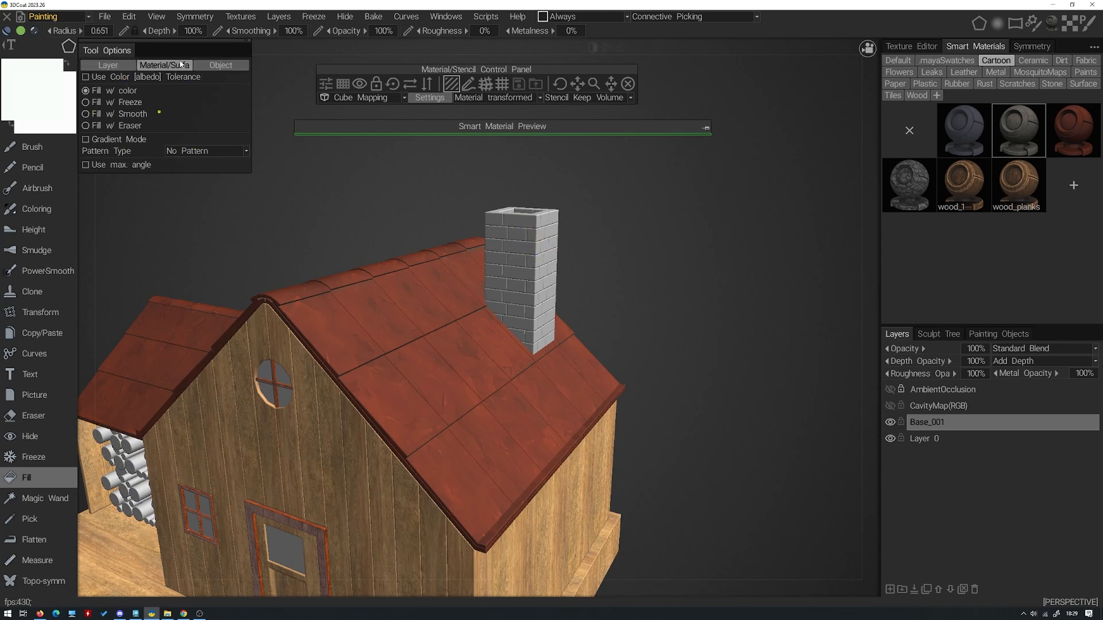
{"action": "left_click", "coordinate": [219, 67]}
{"action": "left_click", "coordinate": [568, 317]}
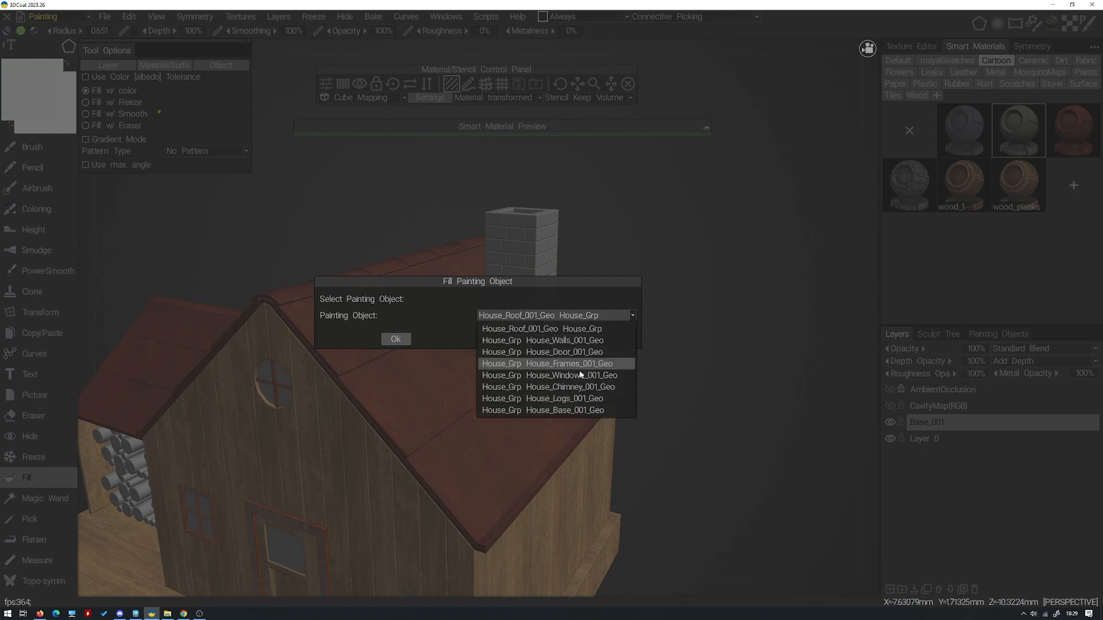
{"action": "left_click", "coordinate": [580, 384]}
{"action": "left_click", "coordinate": [395, 339]}
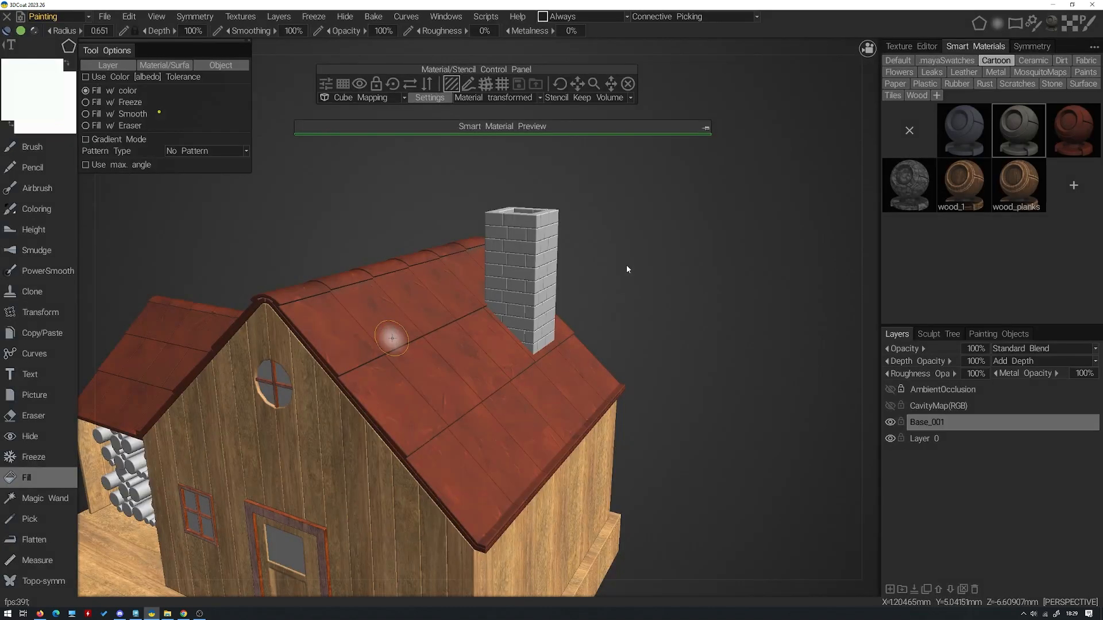
Inspect the filled chimney and the untextured log stack from several angles
{"action": "left_click_drag", "start_coordinate": [614, 261], "coordinate": [527, 259], "text": "alt"}
{"action": "right_click_drag", "start_coordinate": [527, 259], "coordinate": [494, 253], "text": "alt"}
{"action": "left_click_drag", "start_coordinate": [495, 252], "coordinate": [503, 309], "text": "alt"}
{"action": "mouse_move", "coordinate": [503, 308]}
{"action": "right_mouse_down", "text": "alt"}
{"action": "mouse_move", "coordinate": [539, 350]}
{"action": "mouse_move", "coordinate": [497, 315]}
{"action": "right_mouse_up", "text": "alt"}
{"action": "left_click_drag", "start_coordinate": [497, 315], "coordinate": [618, 346], "text": "alt"}
{"action": "right_click_drag", "start_coordinate": [618, 345], "coordinate": [537, 360], "text": "alt"}
{"action": "middle_click_drag", "start_coordinate": [537, 360], "coordinate": [527, 314], "text": "alt"}
{"action": "right_click_drag", "start_coordinate": [527, 314], "coordinate": [601, 324], "text": "alt"}
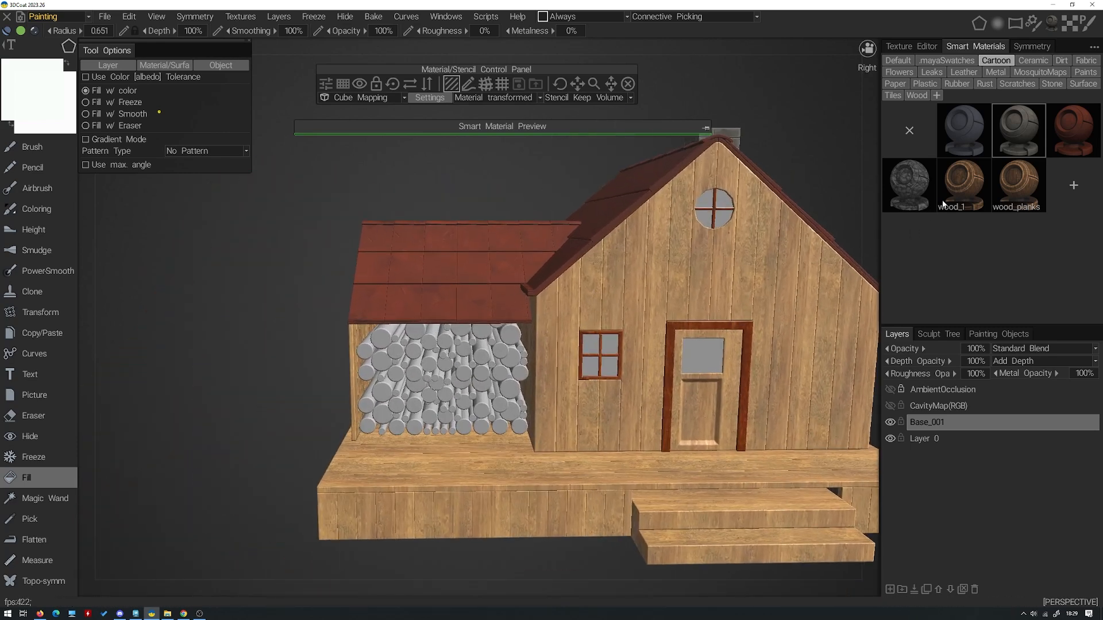
Edit the wood_1 material with Degree 3.78 on Layer1, 3.90 on the base layer and 0.275 on Layer2, saving it as a new material
{"action": "left_click", "coordinate": [705, 131]}
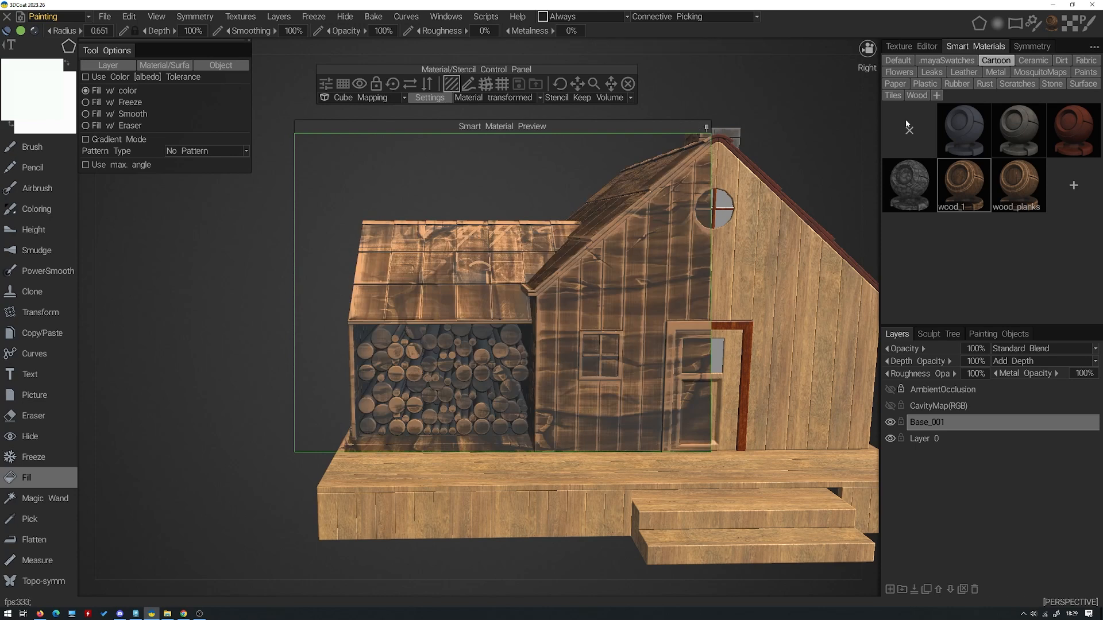
{"action": "right_click", "coordinate": [963, 187]}
{"action": "left_click", "coordinate": [964, 179]}
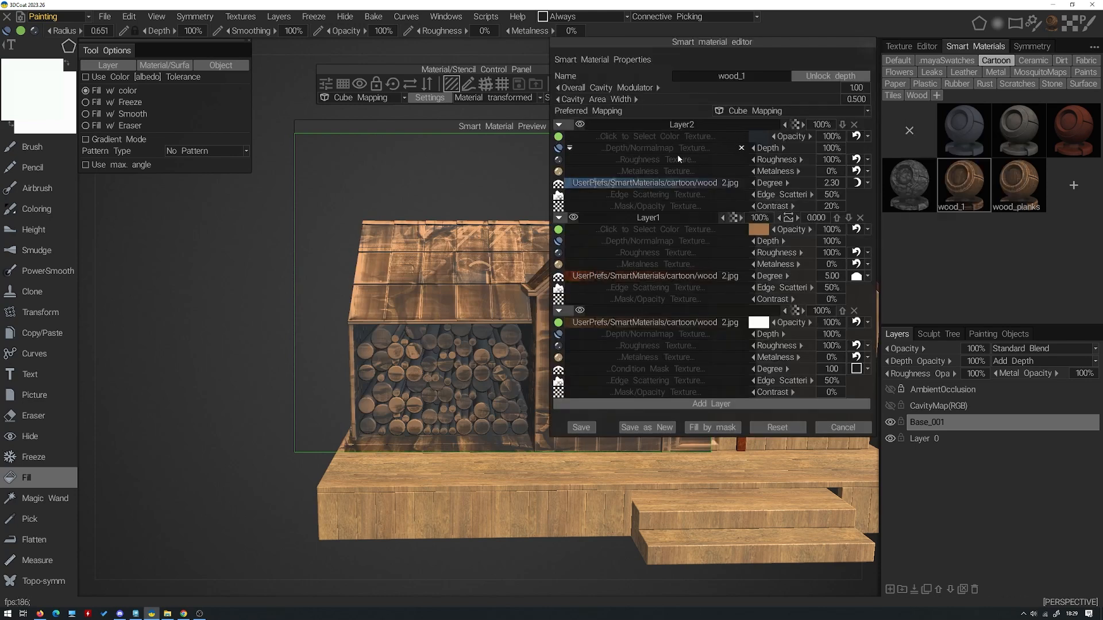
{"action": "mouse_move", "coordinate": [757, 276]}
{"action": "left_mouse_down"}
{"action": "mouse_move", "coordinate": [686, 269]}
{"action": "mouse_move", "coordinate": [782, 272]}
{"action": "left_mouse_up"}
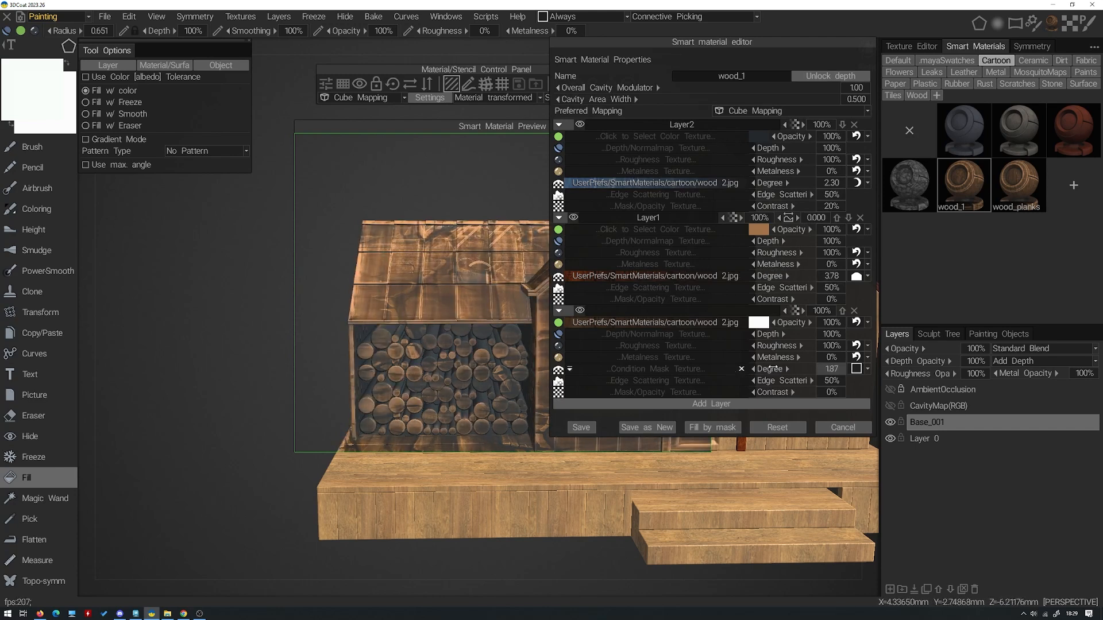
{"action": "left_click_drag", "start_coordinate": [788, 368], "coordinate": [795, 366]}
{"action": "left_click_drag", "start_coordinate": [779, 184], "coordinate": [732, 186]}
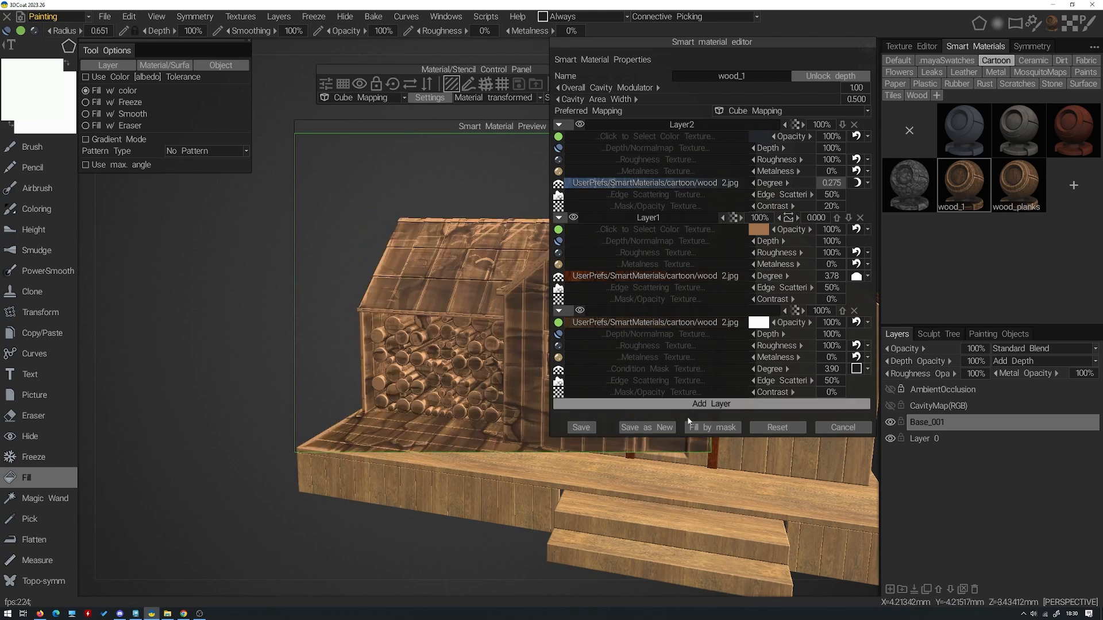
{"action": "left_click", "coordinate": [581, 428]}
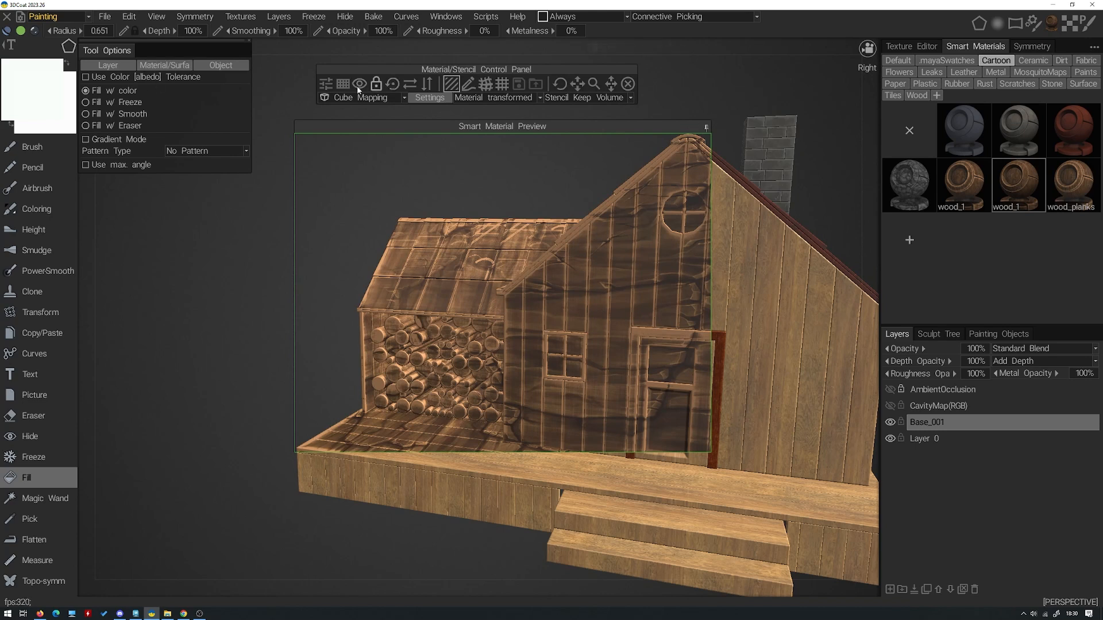
Rotate and rescale the new wood_1 material's projection and fill the House_Logs_001_Geo painting object with it
{"action": "left_click", "coordinate": [392, 85]}
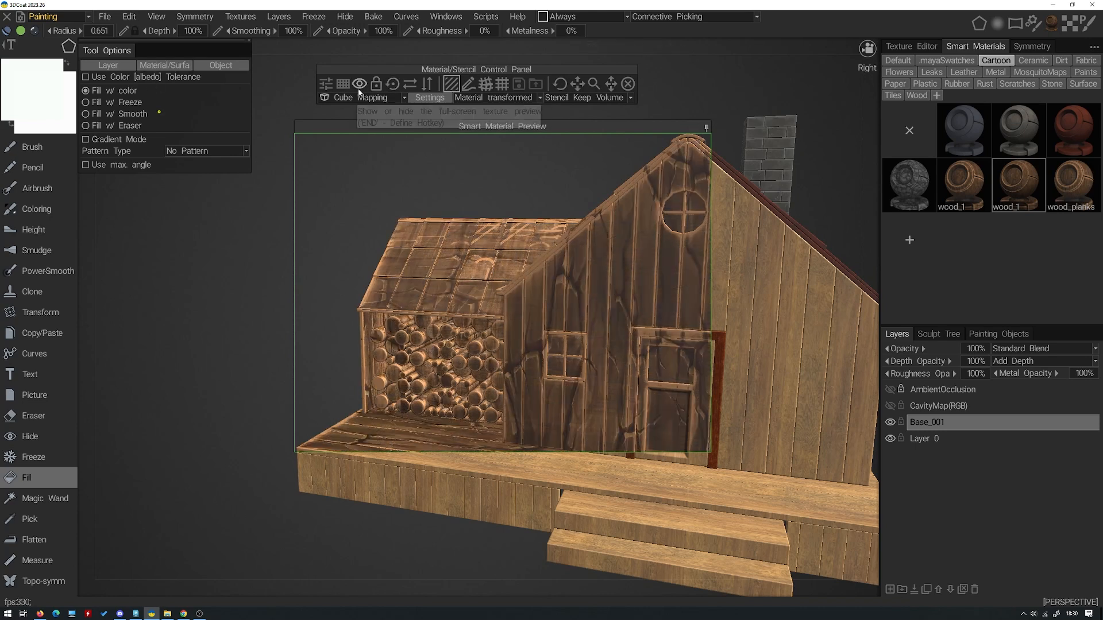
{"action": "right_click_drag", "start_coordinate": [191, 75], "coordinate": [180, 95]}
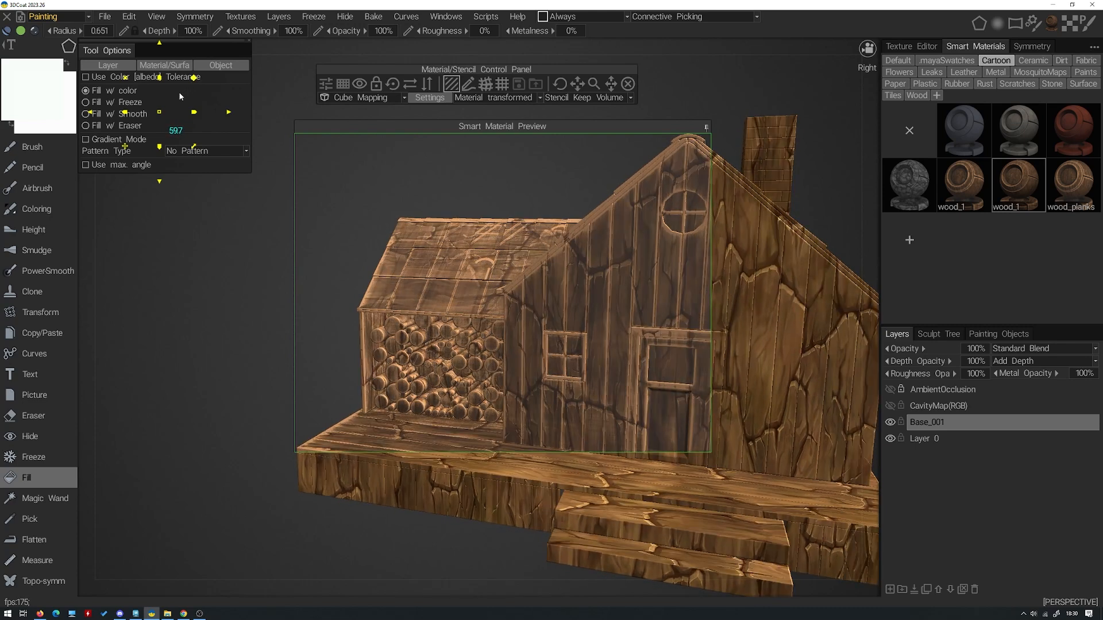
{"action": "left_click", "coordinate": [706, 127]}
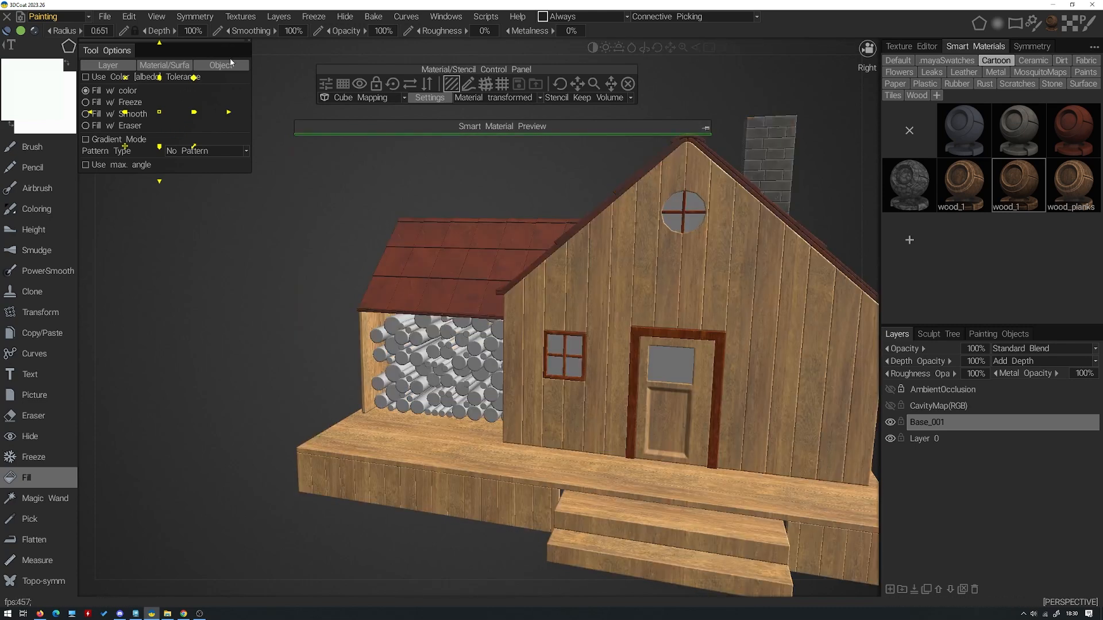
{"action": "left_click", "coordinate": [224, 70]}
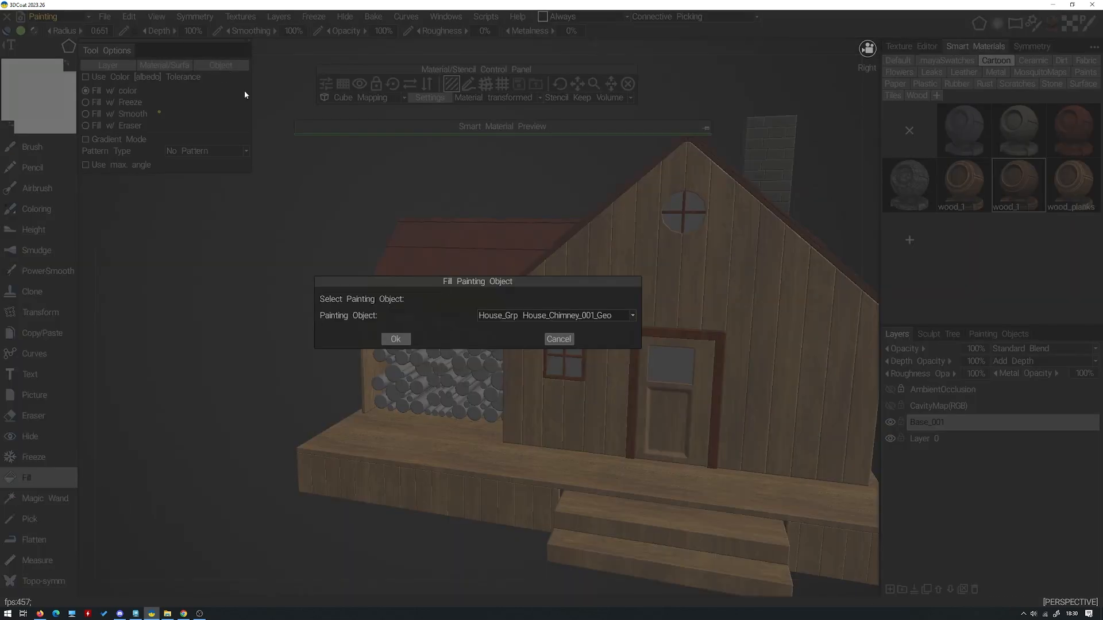
{"action": "left_click", "coordinate": [557, 317]}
{"action": "left_click", "coordinate": [579, 411]}
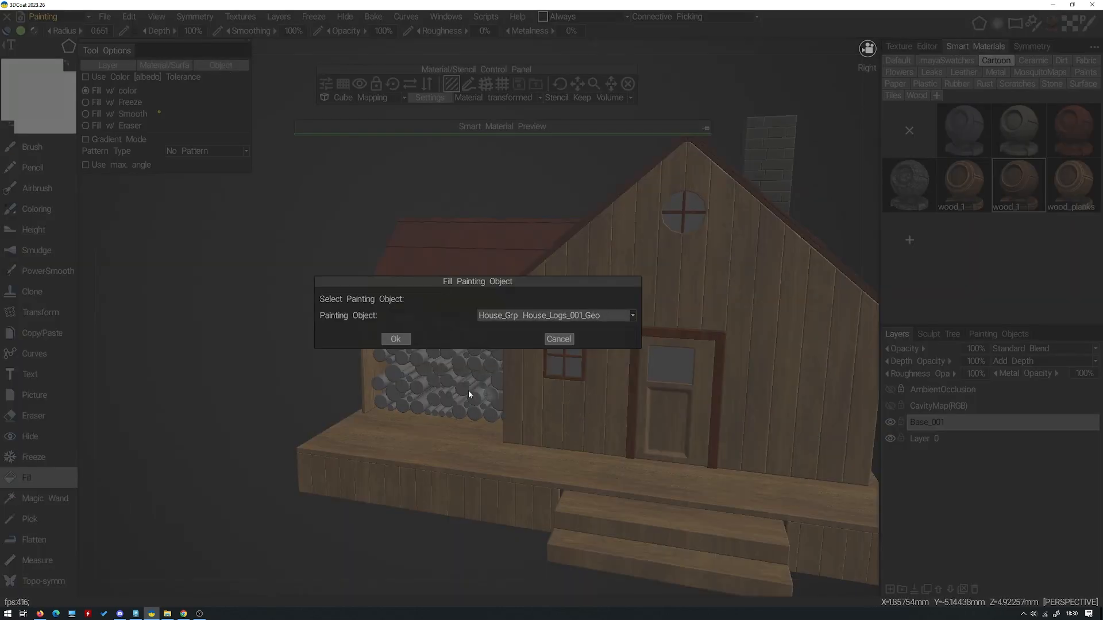
{"action": "left_click", "coordinate": [399, 341]}
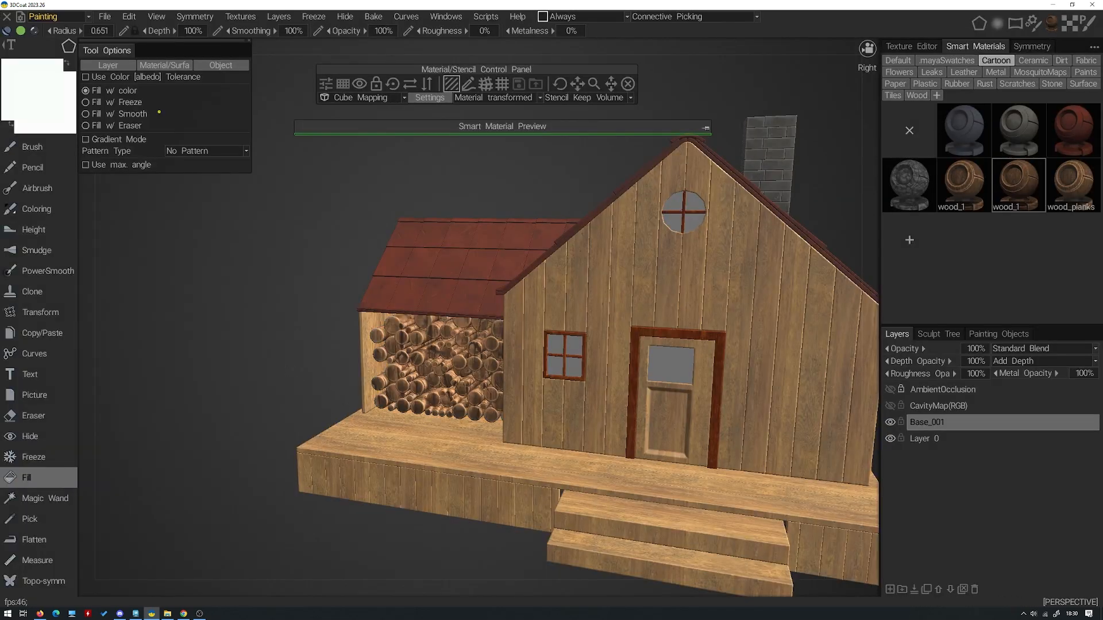
Hide the House_Windows_001_Geo painting object and check the front of the house without its glass
{"action": "left_click_drag", "start_coordinate": [283, 371], "coordinate": [396, 374], "text": "alt"}
{"action": "right_click_drag", "start_coordinate": [396, 373], "coordinate": [319, 370], "text": "alt"}
{"action": "left_click_drag", "start_coordinate": [320, 369], "coordinate": [431, 338], "text": "alt"}
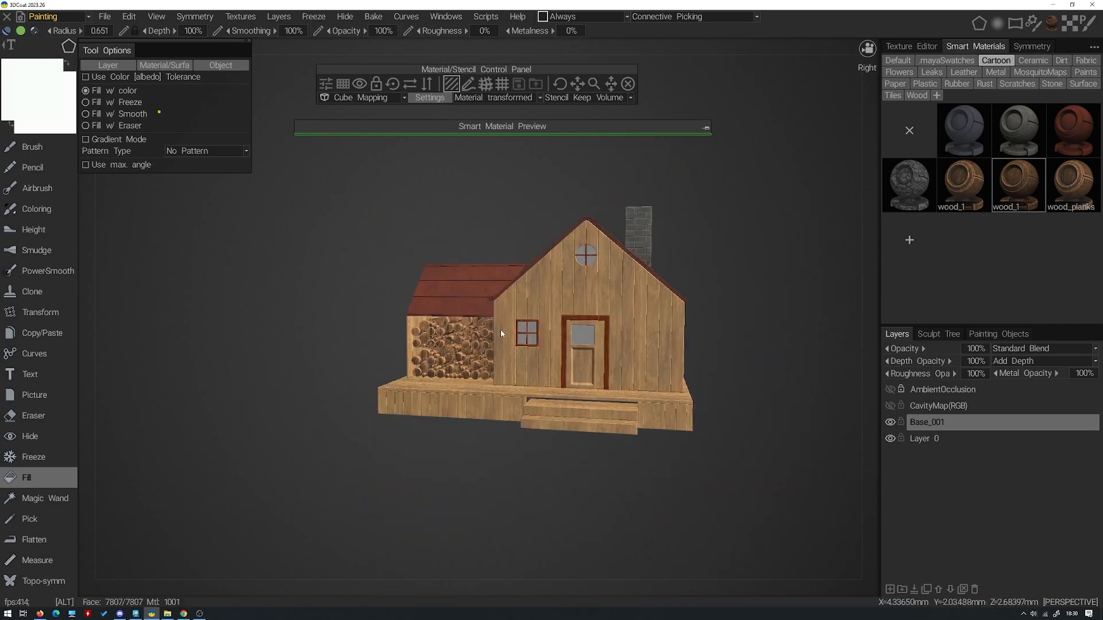
{"action": "right_click_drag", "start_coordinate": [431, 338], "coordinate": [484, 364], "text": "alt"}
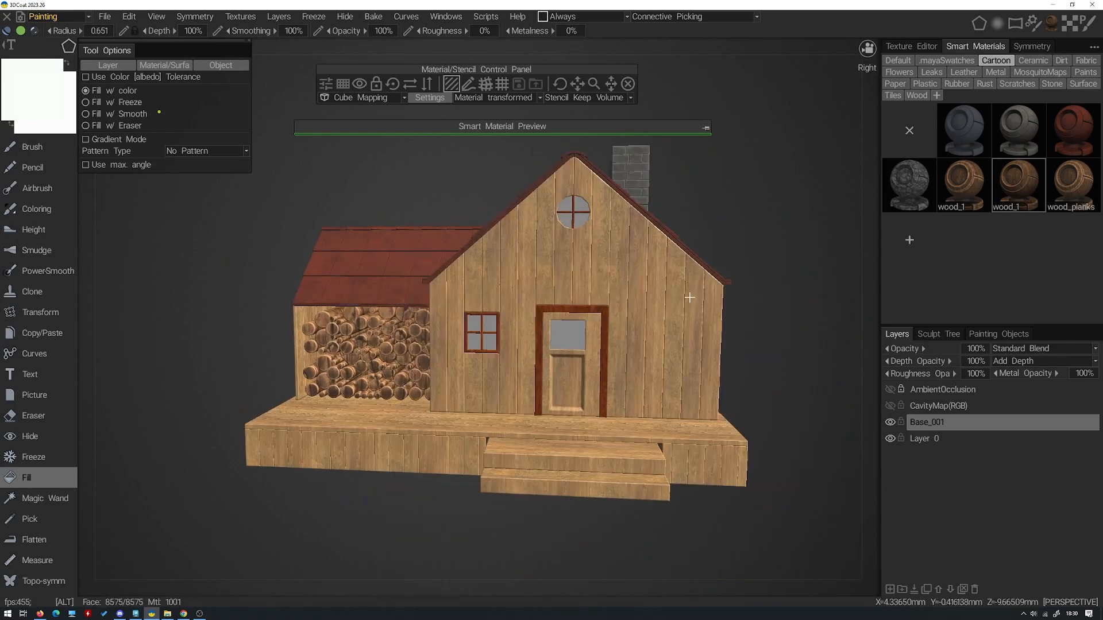
{"action": "left_click", "coordinate": [1026, 335]}
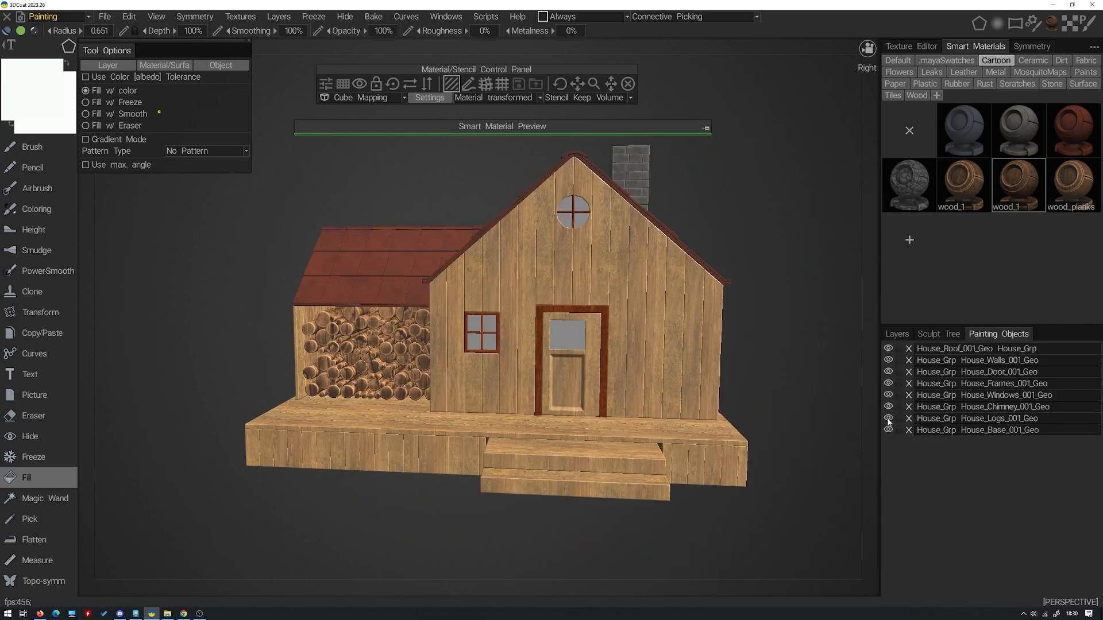
{"action": "left_click", "coordinate": [888, 397]}
{"action": "left_click_drag", "start_coordinate": [706, 384], "coordinate": [660, 319], "text": "alt"}
{"action": "right_click_drag", "start_coordinate": [659, 320], "coordinate": [666, 357], "text": "alt"}
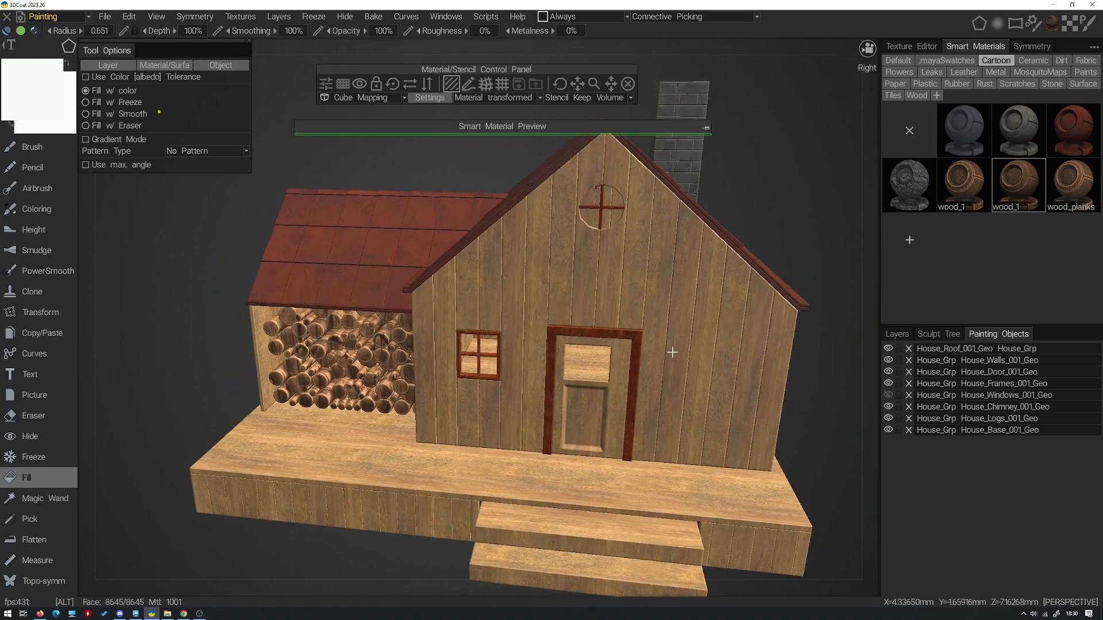
{"action": "middle_click_drag", "start_coordinate": [666, 356], "coordinate": [641, 329], "text": "alt"}
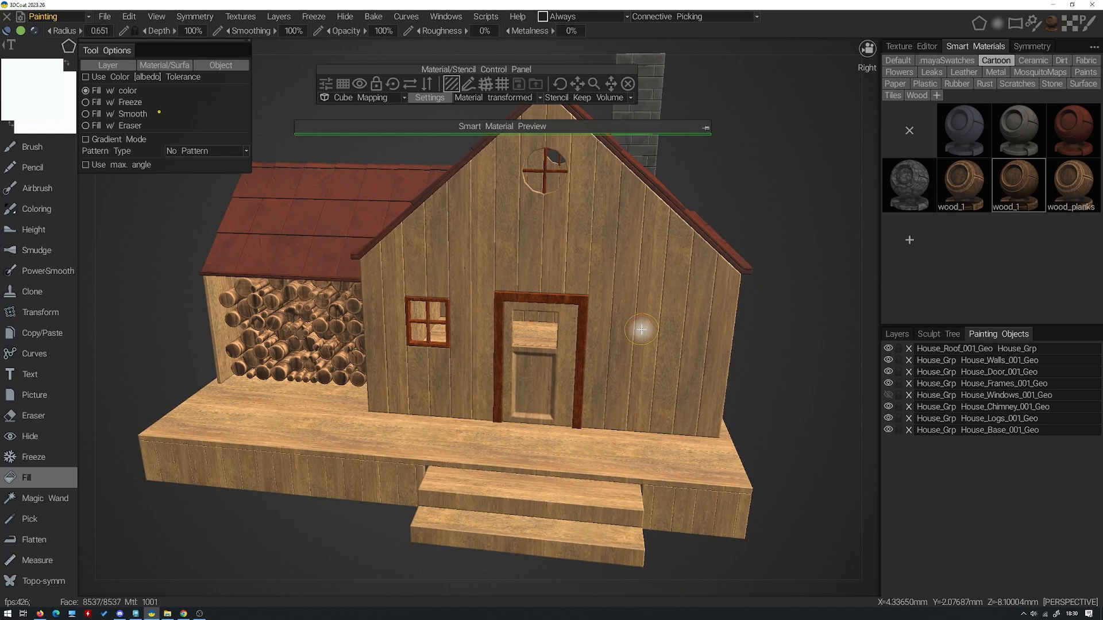
Add a new layer above Base_001 and rename it Dirt_001
{"action": "left_click", "coordinate": [896, 335]}
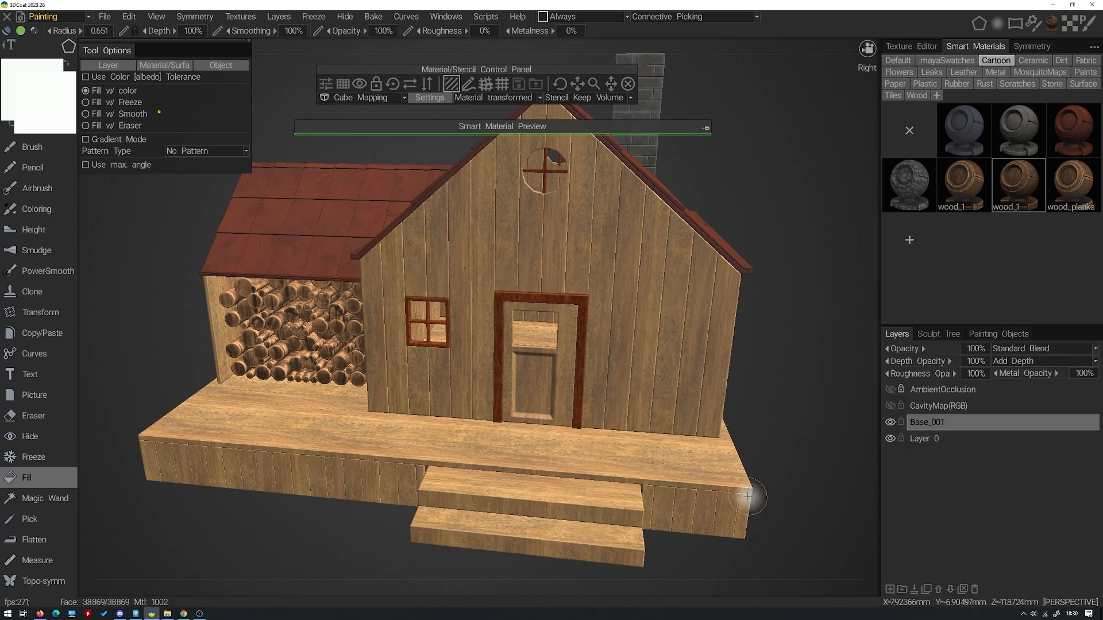
{"action": "left_click", "coordinate": [890, 590]}
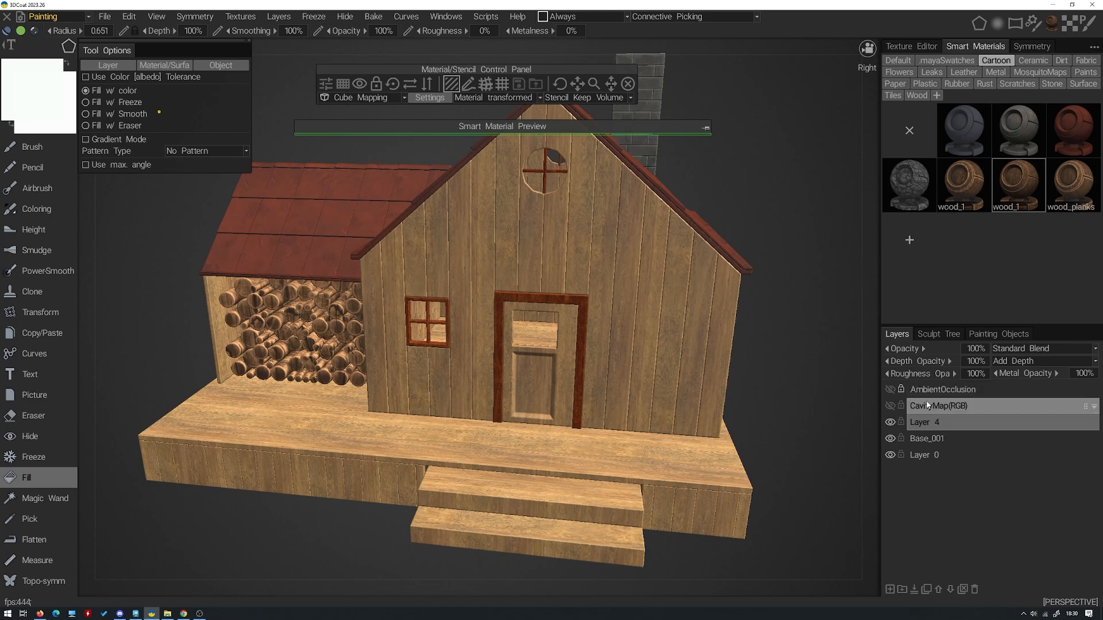
{"action": "double_click", "coordinate": [921, 426]}
{"action": "type", "text": "Dirt_001"}
{"action": "key", "text": "Return"}
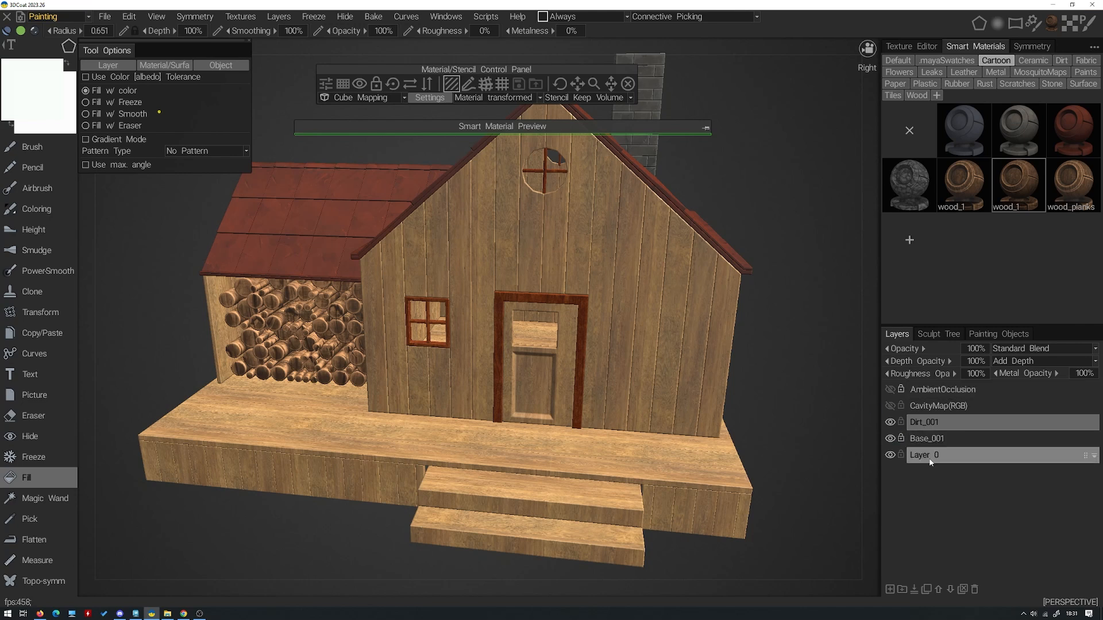
{"action": "left_click_drag", "start_coordinate": [739, 249], "coordinate": [339, 291], "text": "alt"}
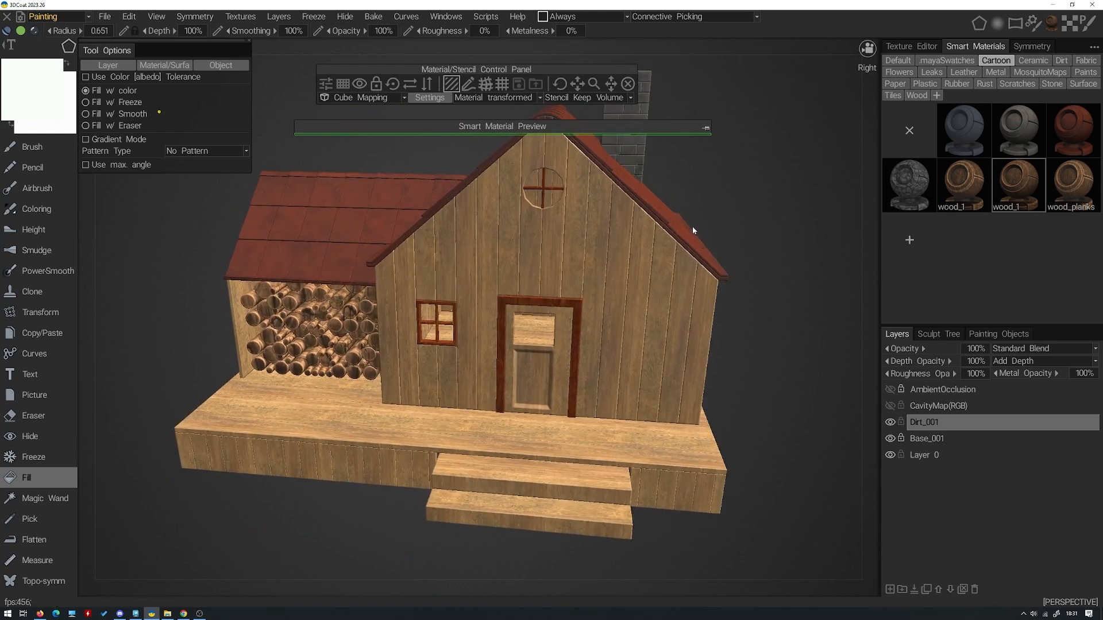
Enable the smart material preview and compare the Dirt category's dirt_1, dirt_2, dust and dust_1 materials on the house
{"action": "left_click", "coordinate": [1061, 60]}
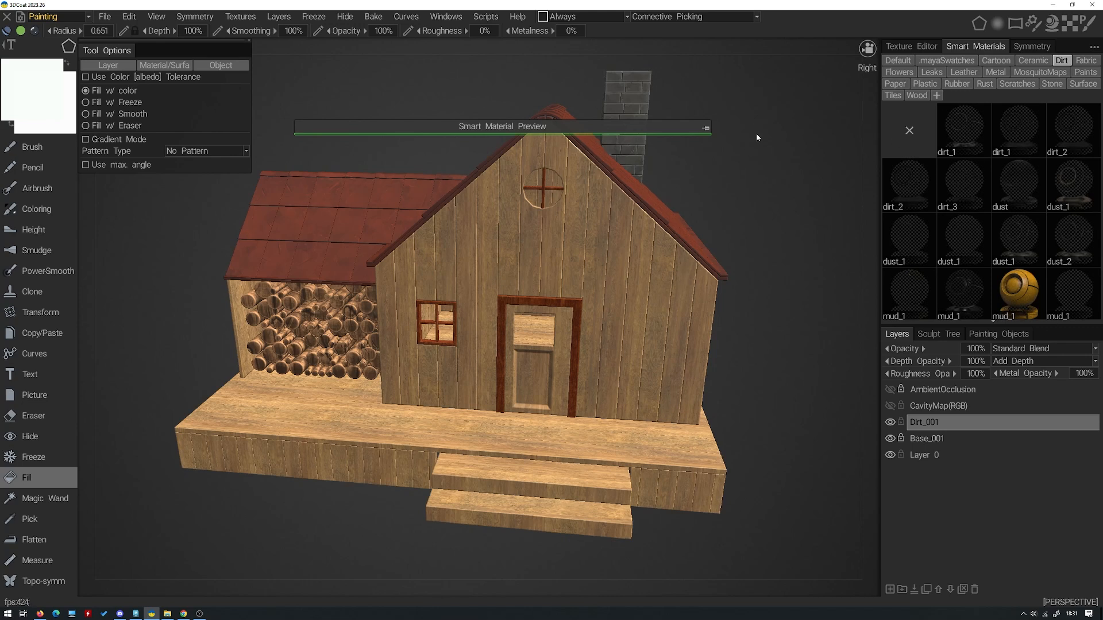
{"action": "left_click", "coordinate": [957, 143]}
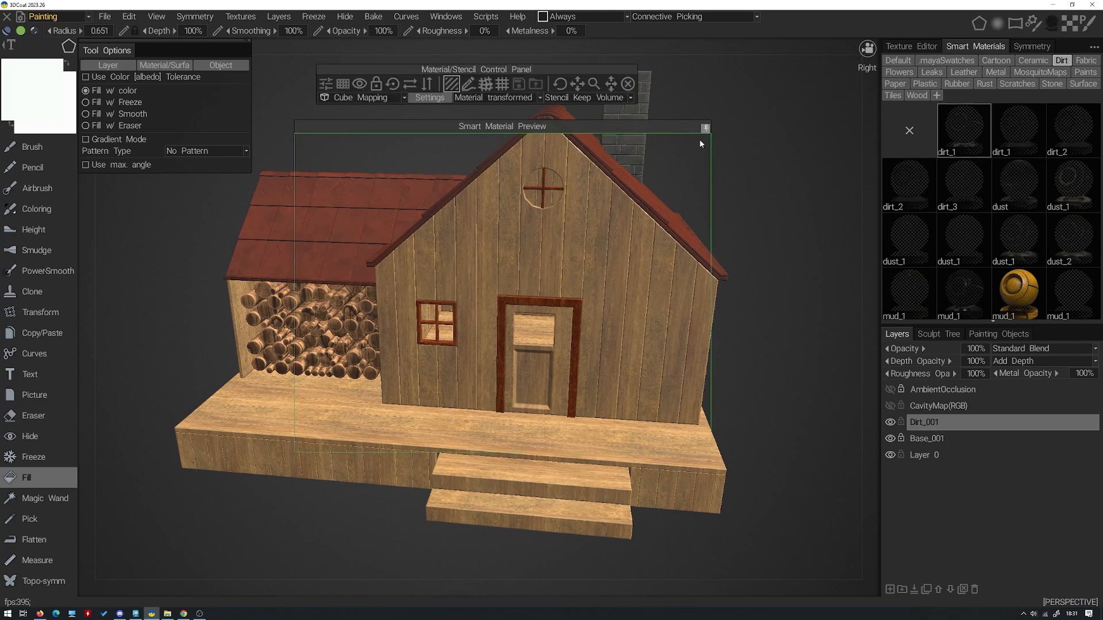
{"action": "left_click_drag", "start_coordinate": [681, 120], "coordinate": [655, 147]}
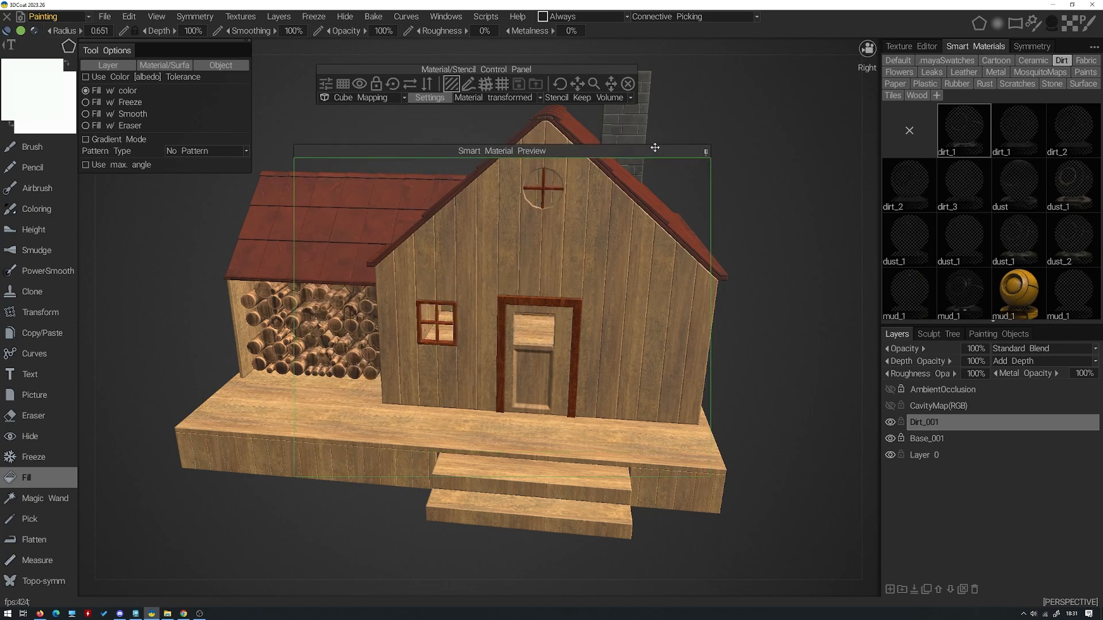
{"action": "left_click", "coordinate": [1007, 132]}
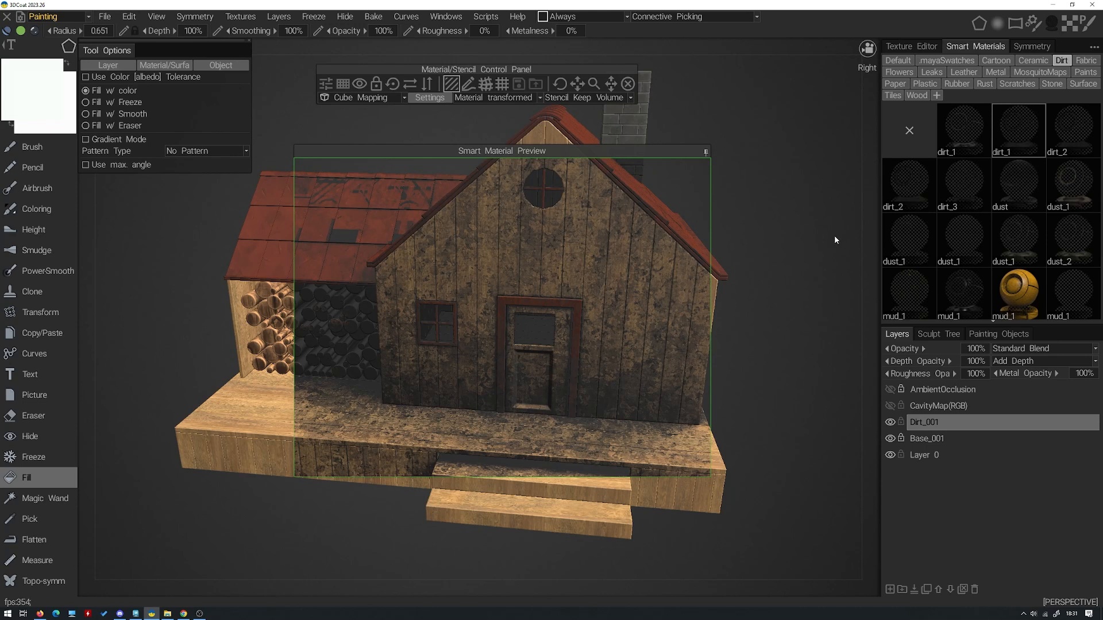
{"action": "left_click", "coordinate": [1068, 133]}
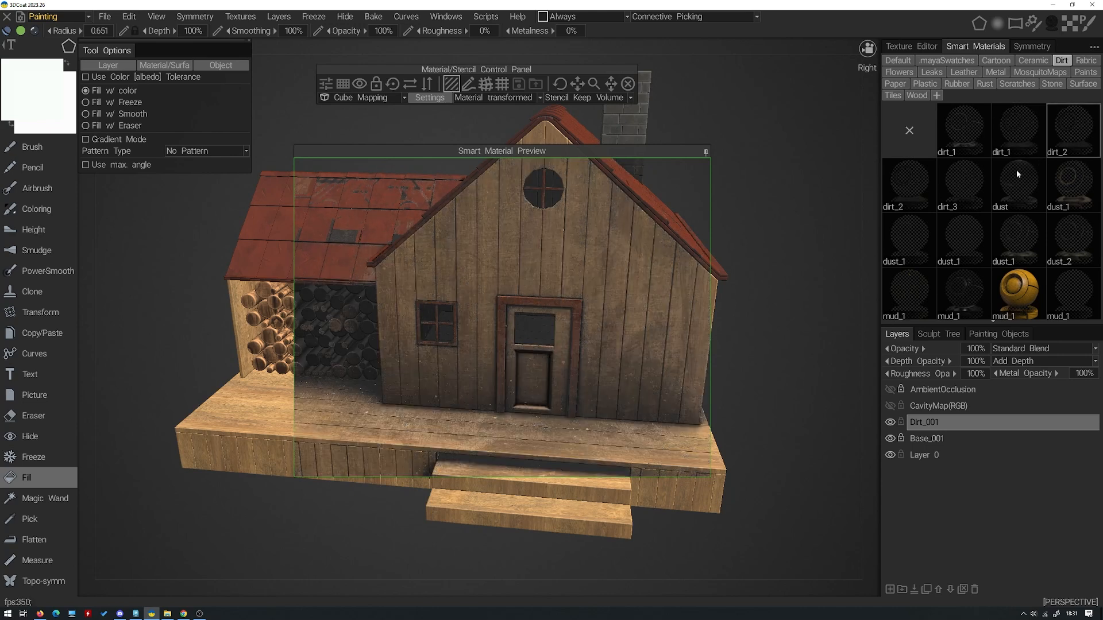
{"action": "left_click", "coordinate": [931, 180]}
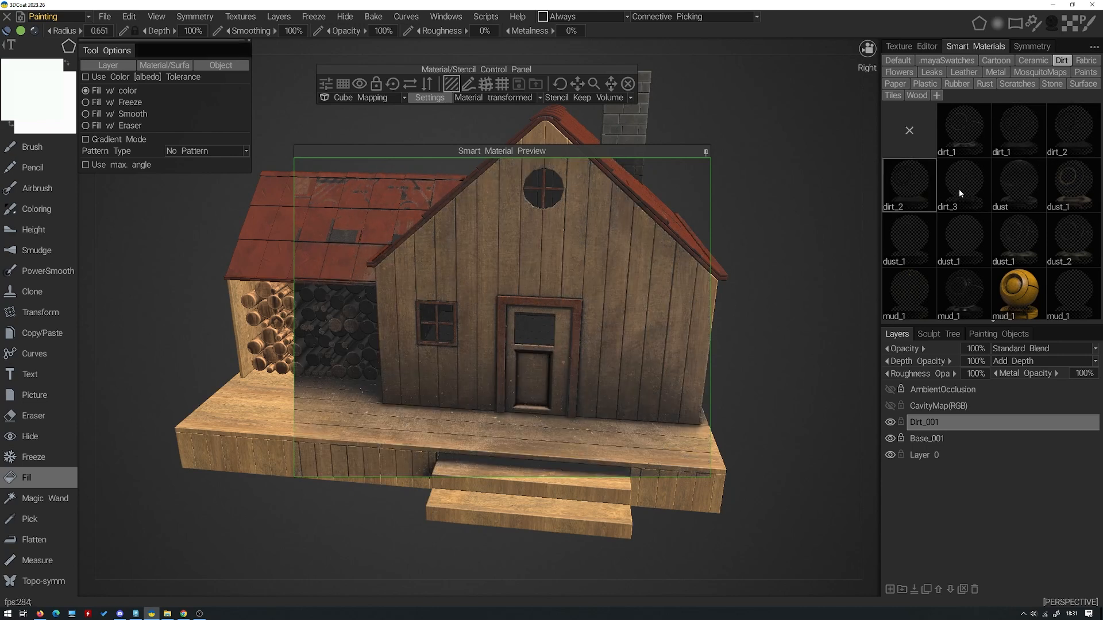
{"action": "double_click", "coordinate": [1012, 192]}
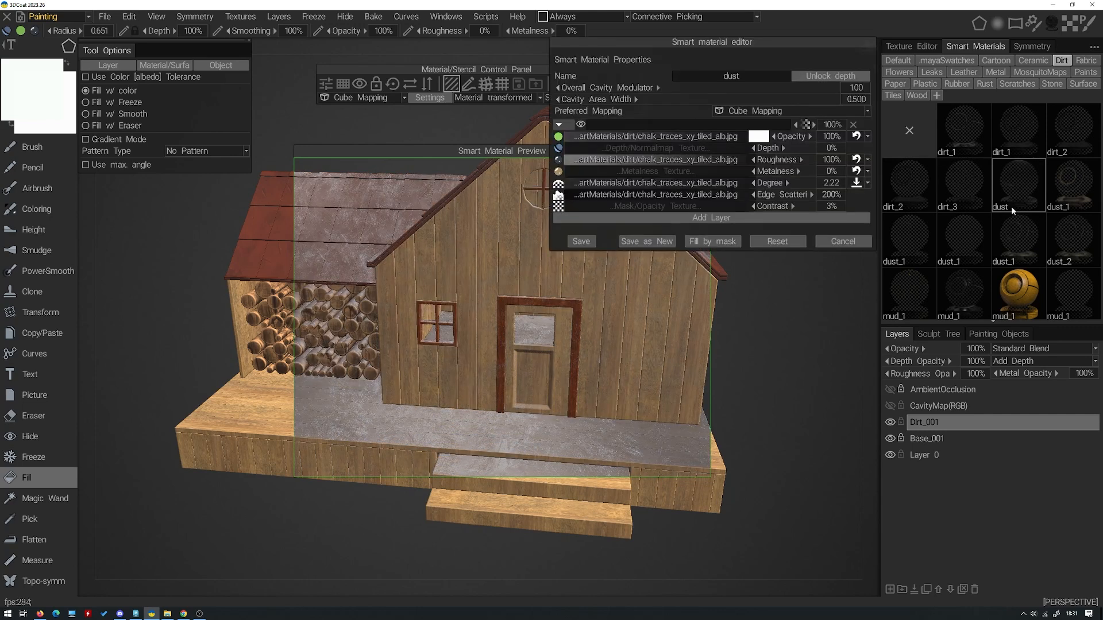
{"action": "left_click", "coordinate": [860, 239]}
{"action": "left_click", "coordinate": [1071, 198]}
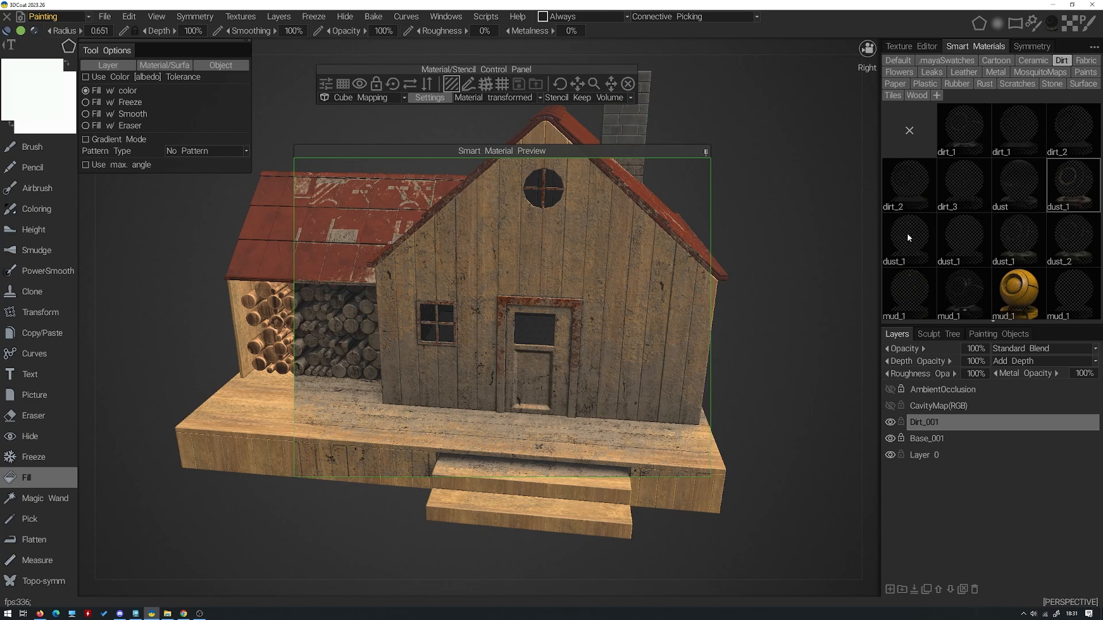
{"action": "left_click", "coordinate": [970, 256]}
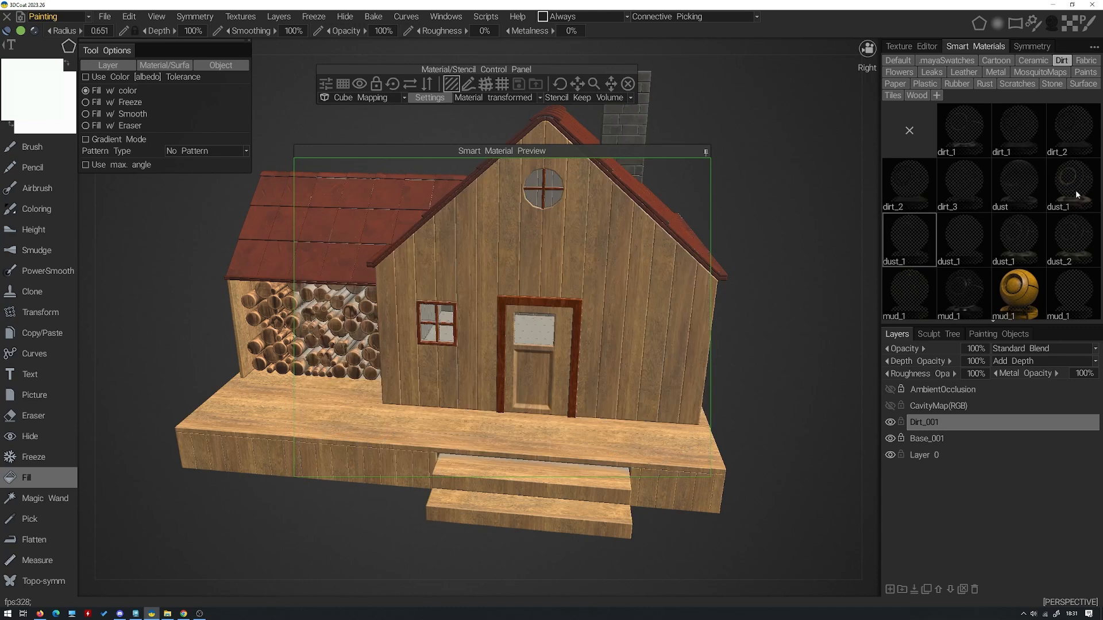
Preview the dust_2 and mud_1 materials, select the dust_1 material next to dust_2, and collapse the smart material preview
{"action": "left_click", "coordinate": [998, 244]}
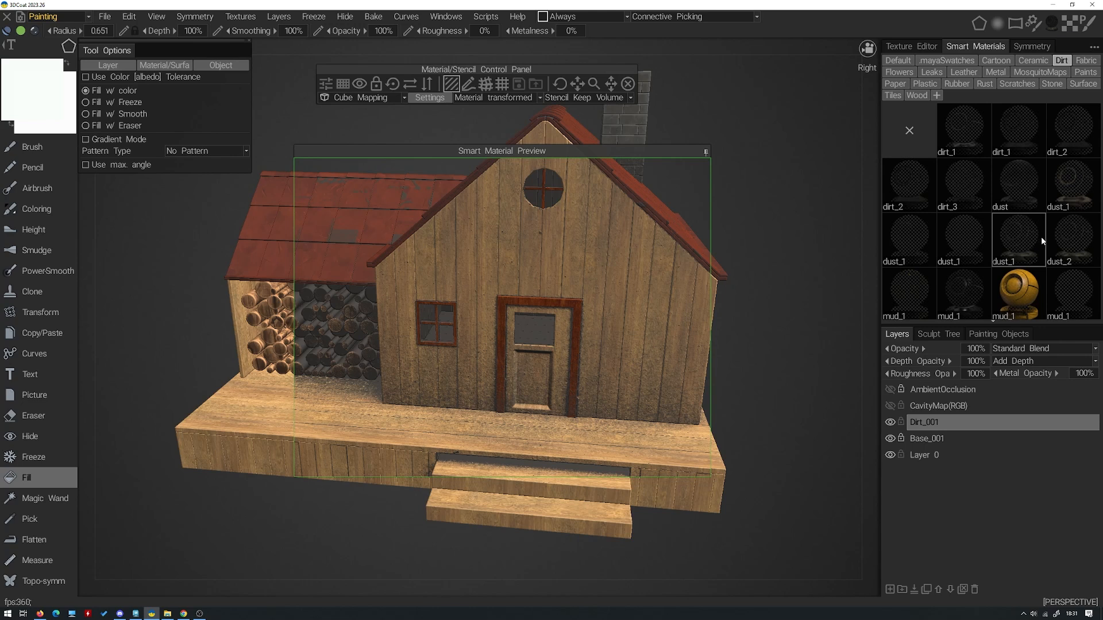
{"action": "left_click", "coordinate": [1059, 240]}
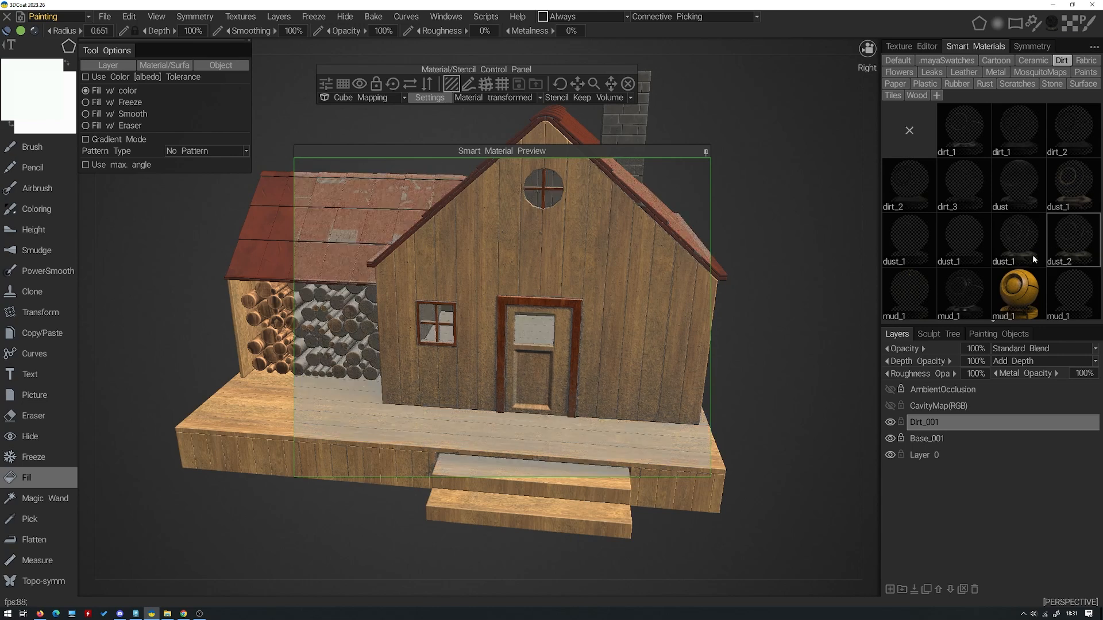
{"action": "left_click", "coordinate": [903, 283]}
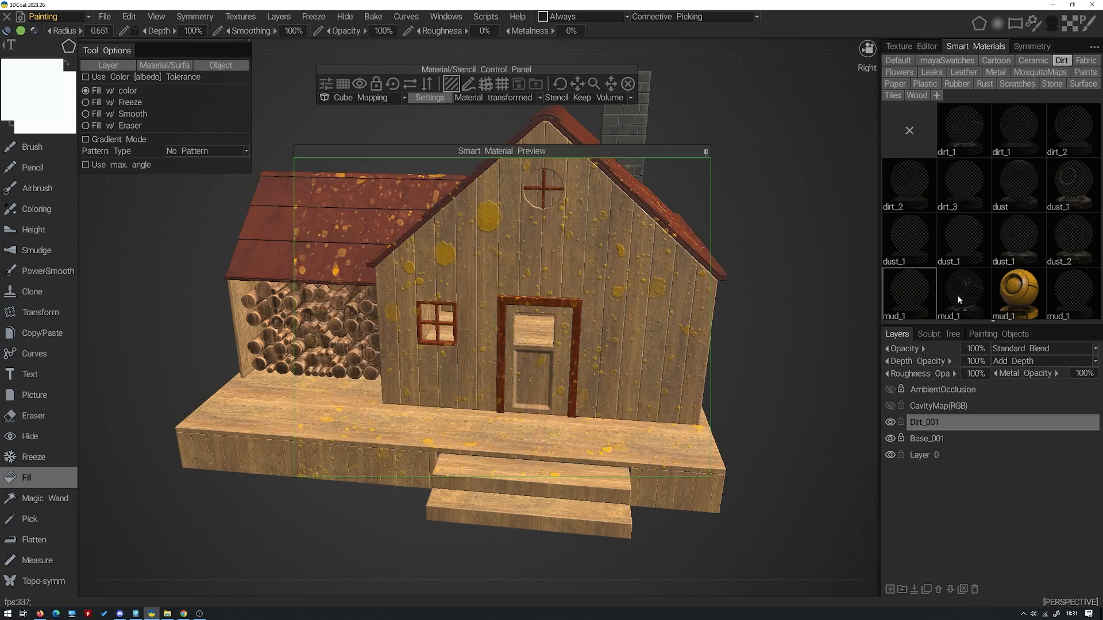
{"action": "left_click", "coordinate": [964, 292]}
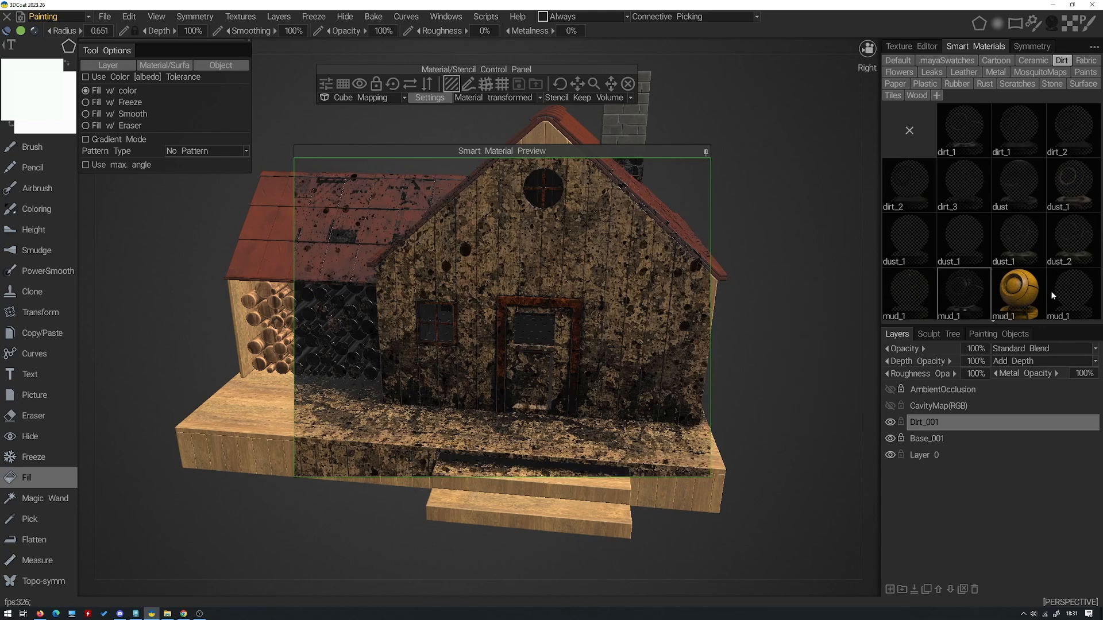
{"action": "left_click", "coordinate": [1057, 296]}
{"action": "left_click", "coordinate": [1034, 298]}
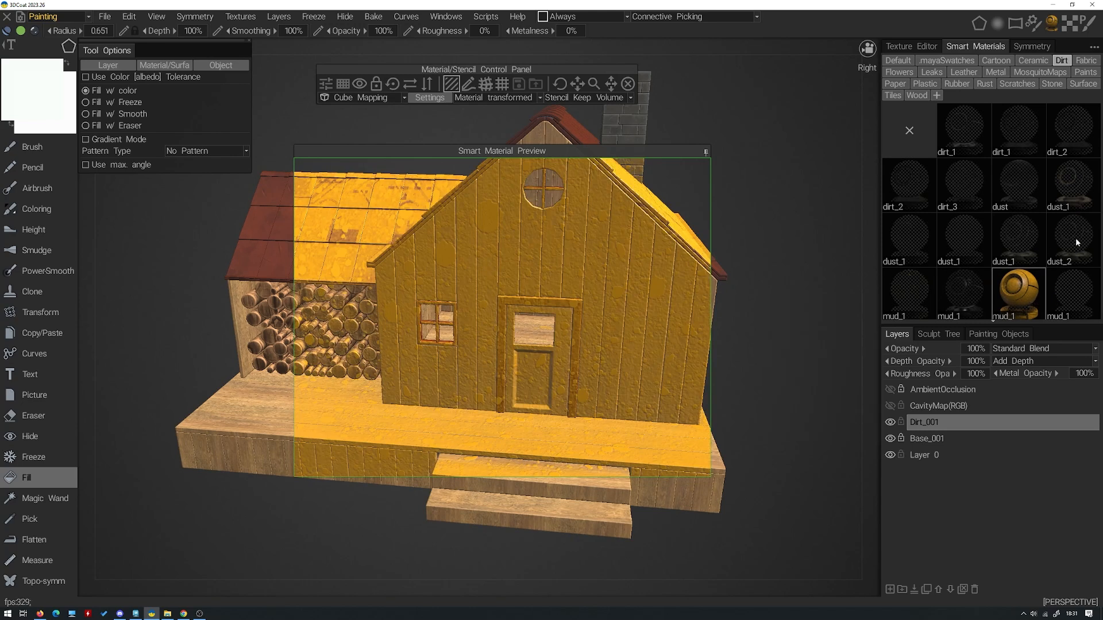
{"action": "left_click", "coordinate": [1076, 255]}
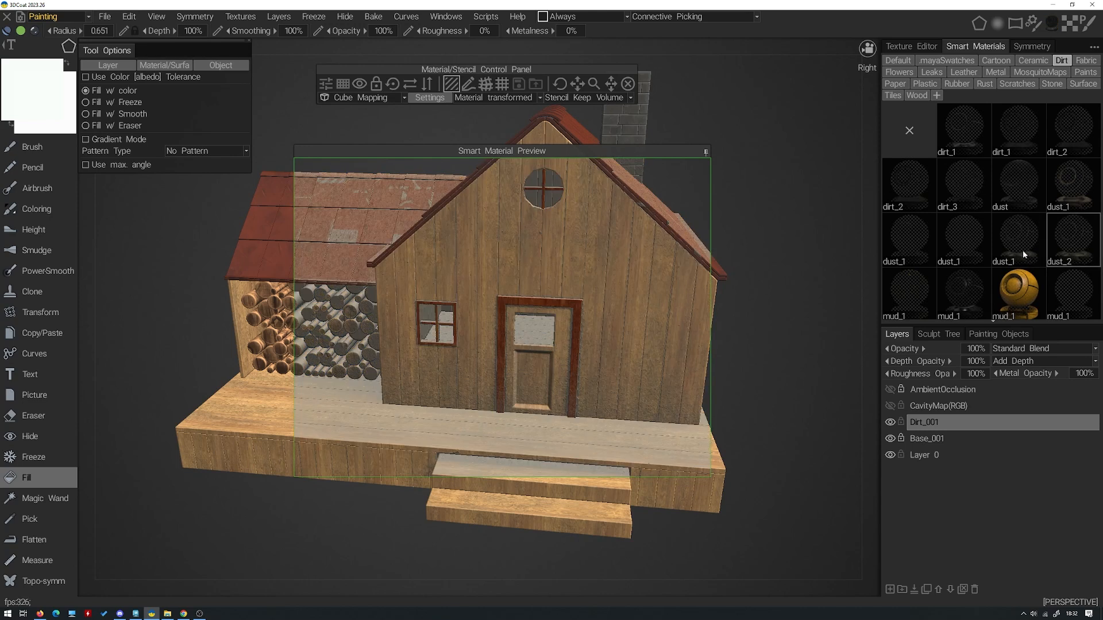
{"action": "left_click", "coordinate": [1012, 259]}
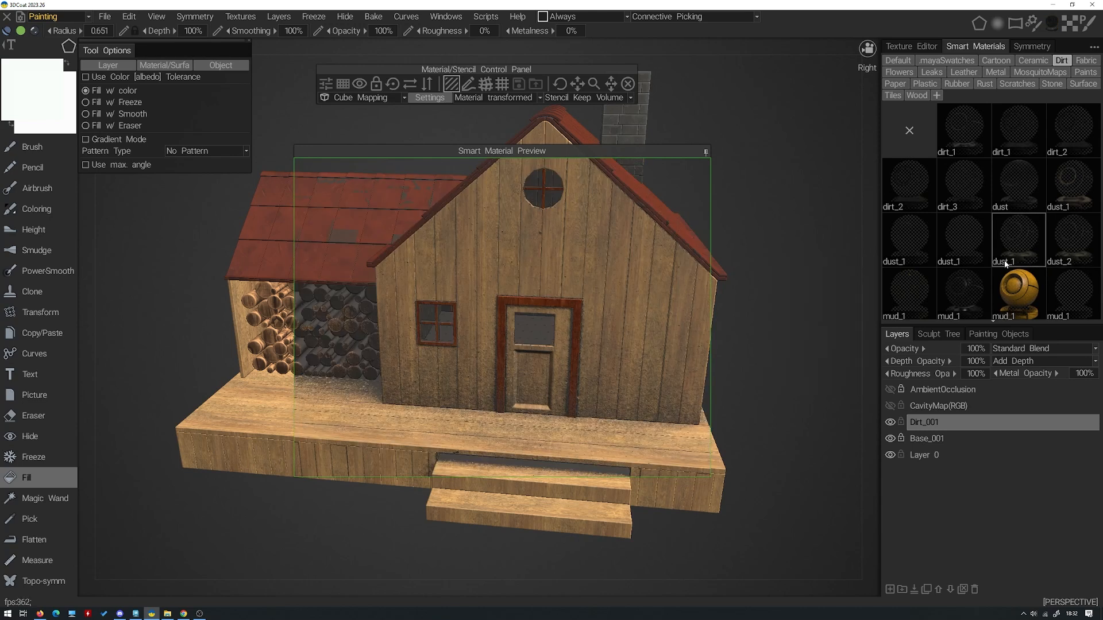
{"action": "left_click", "coordinate": [706, 153]}
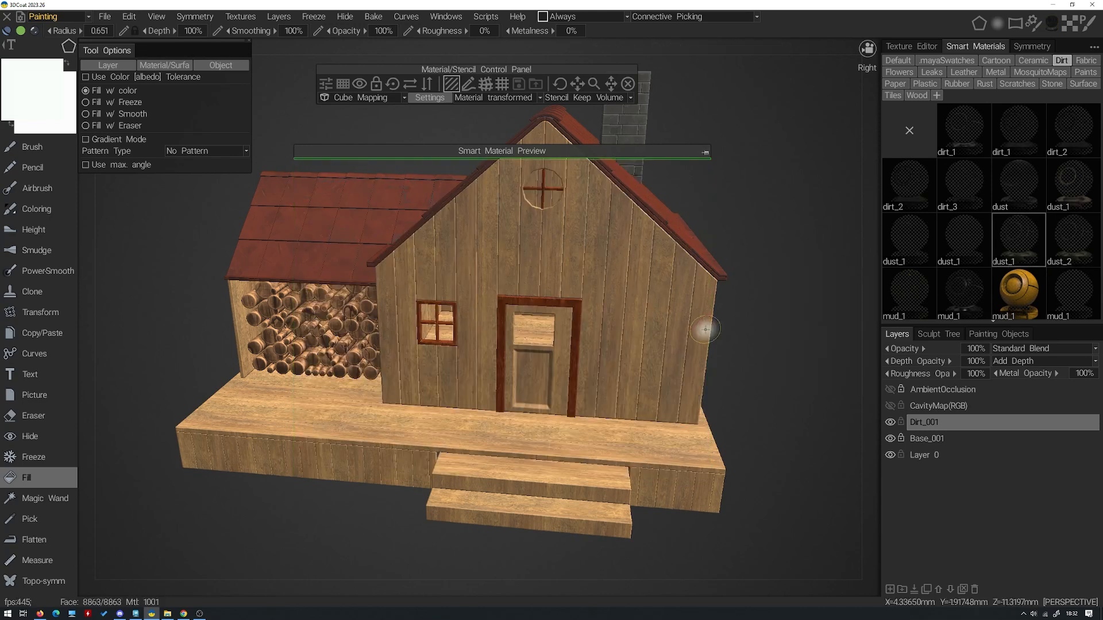
Set up the Brush tool with the first Default soft round alpha, radius 0.390, depth 0% and Steady Stroke off
{"action": "right_click_drag", "start_coordinate": [745, 340], "coordinate": [672, 351]}
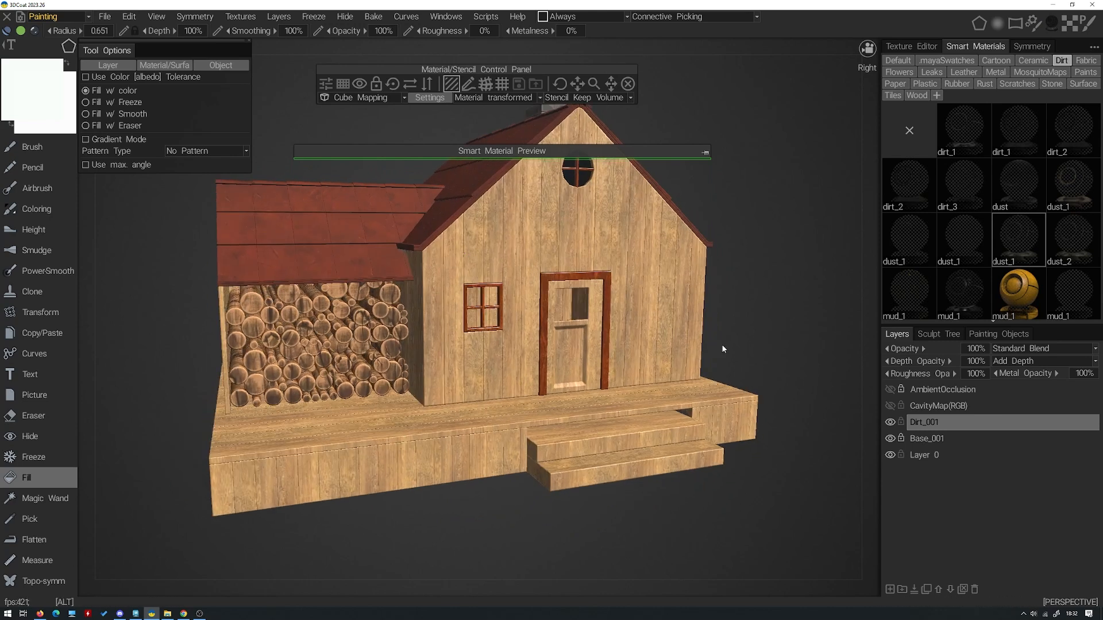
{"action": "left_click_drag", "start_coordinate": [721, 348], "coordinate": [690, 322], "text": "alt"}
{"action": "scroll", "coordinate": [504, 340], "scroll_direction": "up", "scroll_amount": 5}
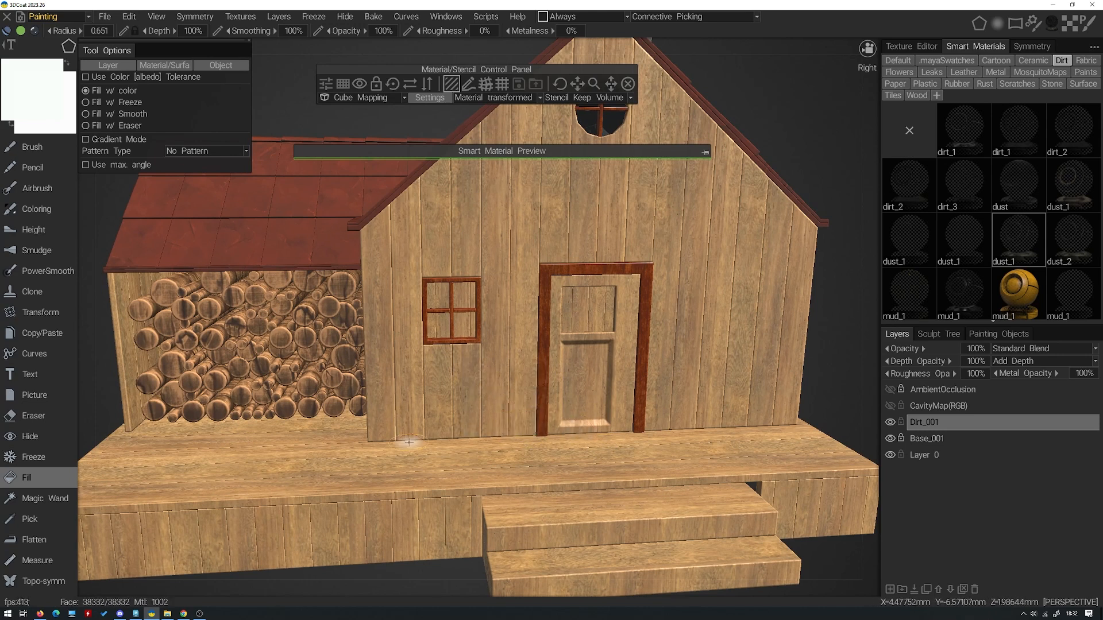
{"action": "left_click_drag", "start_coordinate": [459, 427], "coordinate": [488, 428], "text": "alt"}
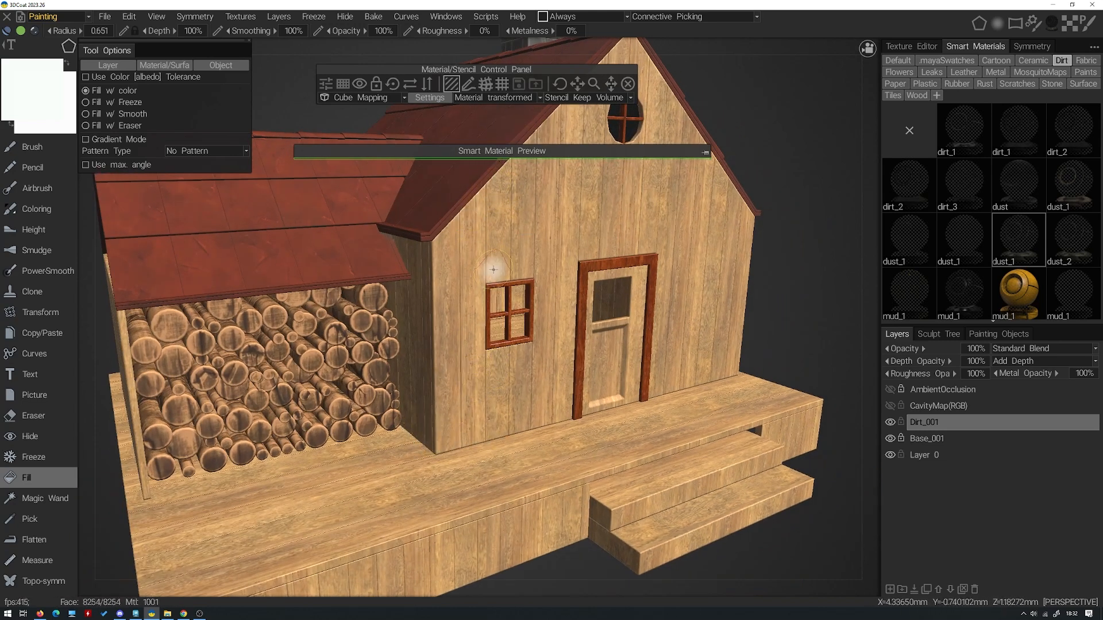
{"action": "left_click_drag", "start_coordinate": [508, 172], "coordinate": [506, 195], "text": "alt"}
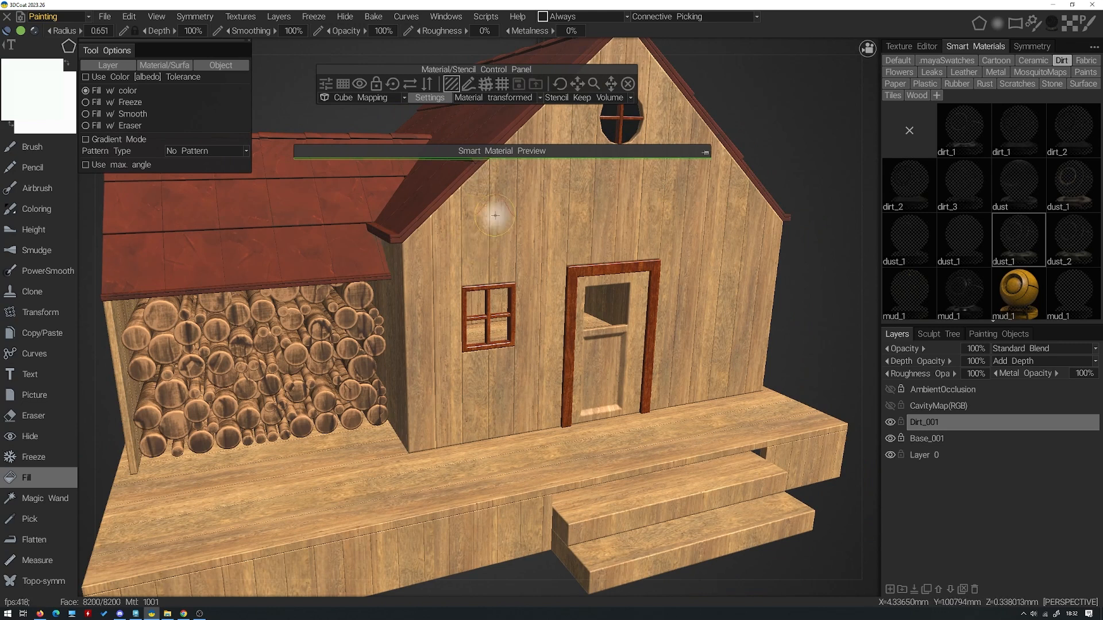
{"action": "left_click_drag", "start_coordinate": [517, 266], "coordinate": [425, 474], "text": "alt"}
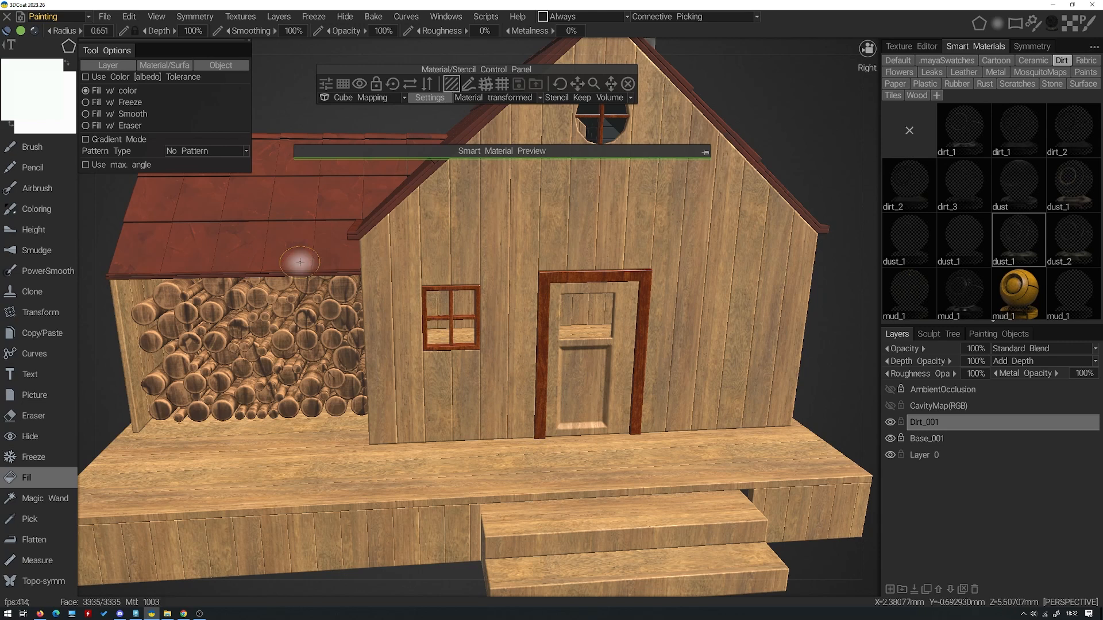
{"action": "left_click", "coordinate": [33, 147]}
{"action": "left_click_drag", "start_coordinate": [471, 374], "coordinate": [513, 408]}
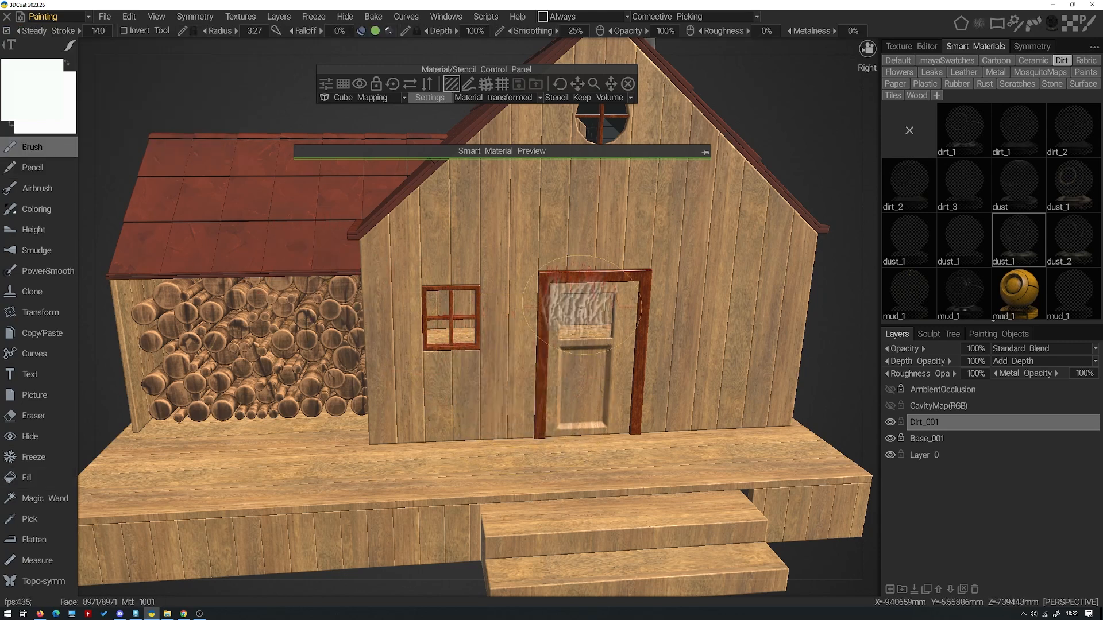
{"action": "mouse_move", "coordinate": [977, 24]}
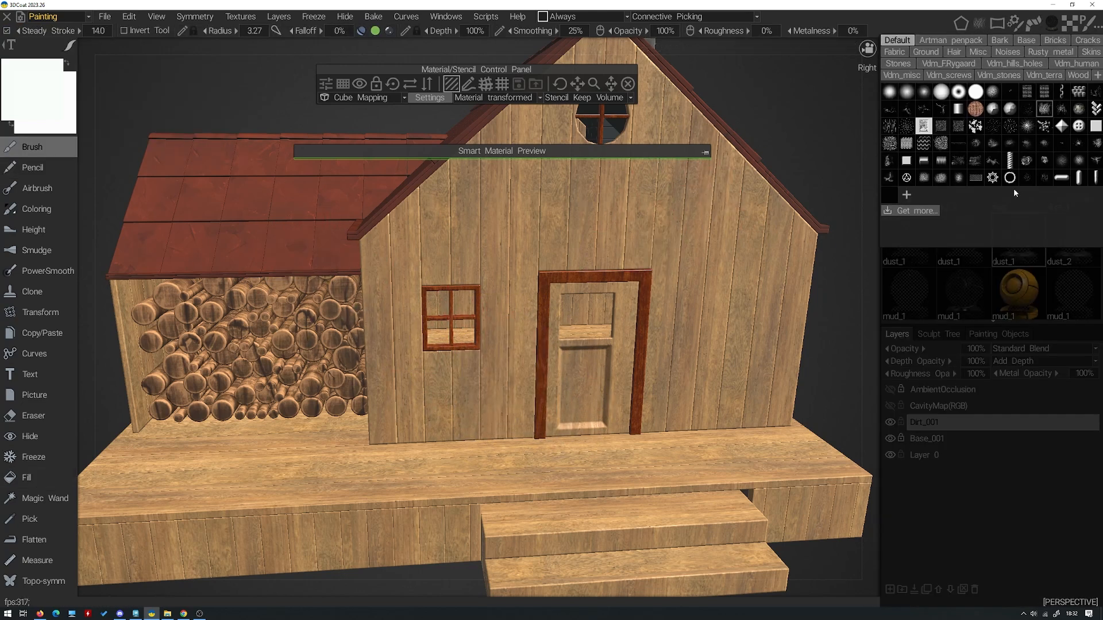
{"action": "left_click", "coordinate": [891, 95]}
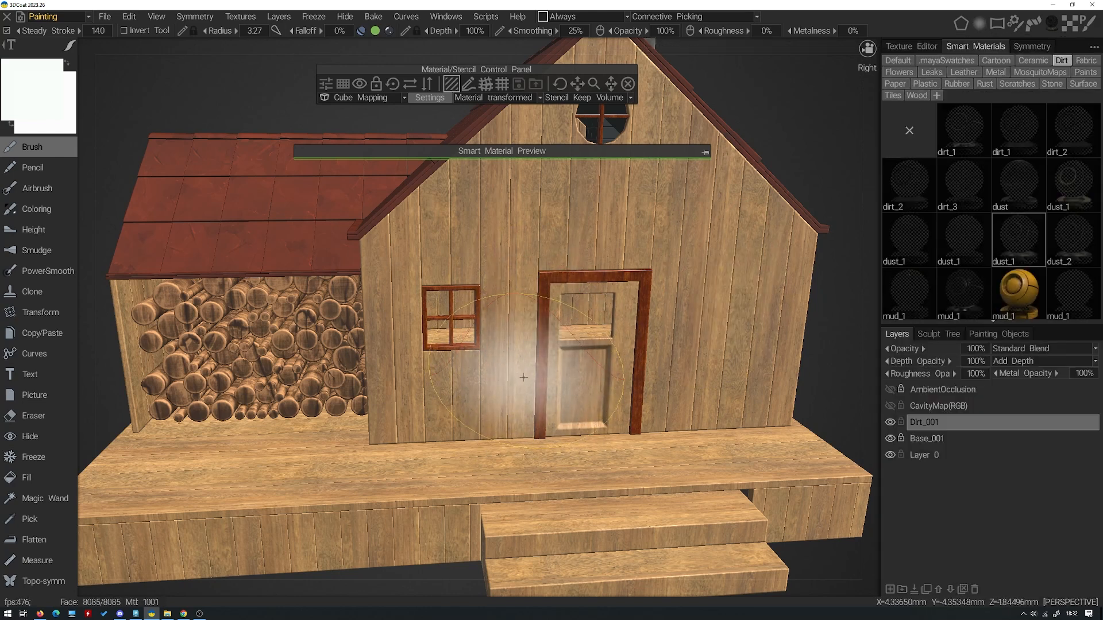
{"action": "mouse_move", "coordinate": [551, 367]}
{"action": "right_mouse_down"}
{"action": "mouse_move", "coordinate": [520, 381]}
{"action": "mouse_move", "coordinate": [510, 404]}
{"action": "right_mouse_up"}
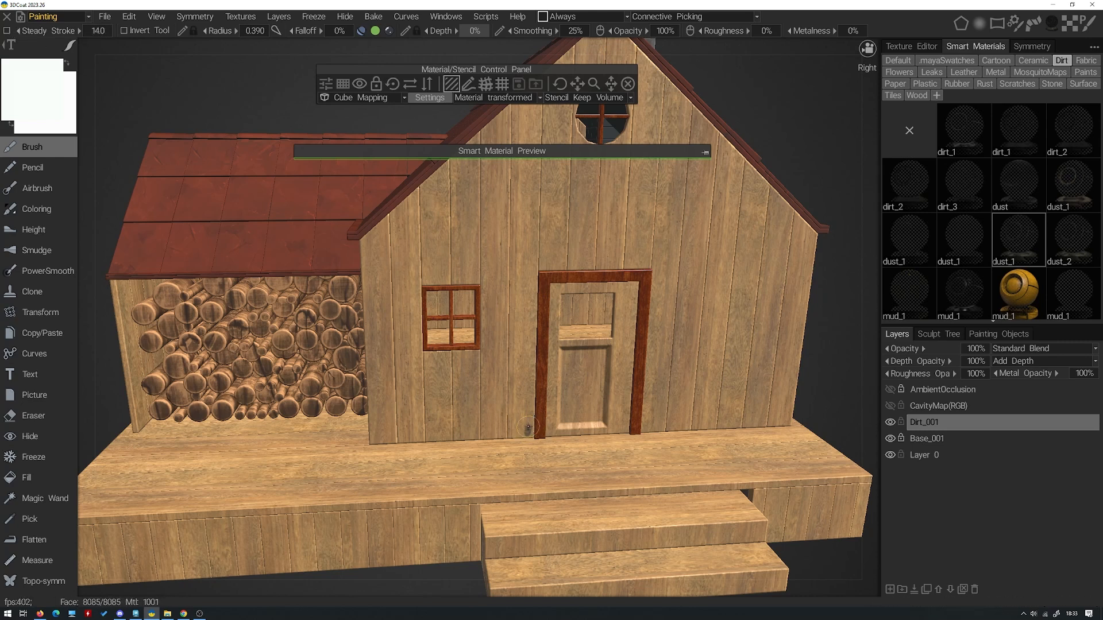
Paint dust_1 dirt on Dirt_001 along the base of the front wall, from the door frame to the corner by the woodpile
{"action": "mouse_move", "coordinate": [522, 412]}
{"action": "left_mouse_down"}
{"action": "mouse_move", "coordinate": [479, 431]}
{"action": "mouse_move", "coordinate": [530, 434]}
{"action": "left_mouse_up"}
{"action": "key", "text": "ctrl+z"}
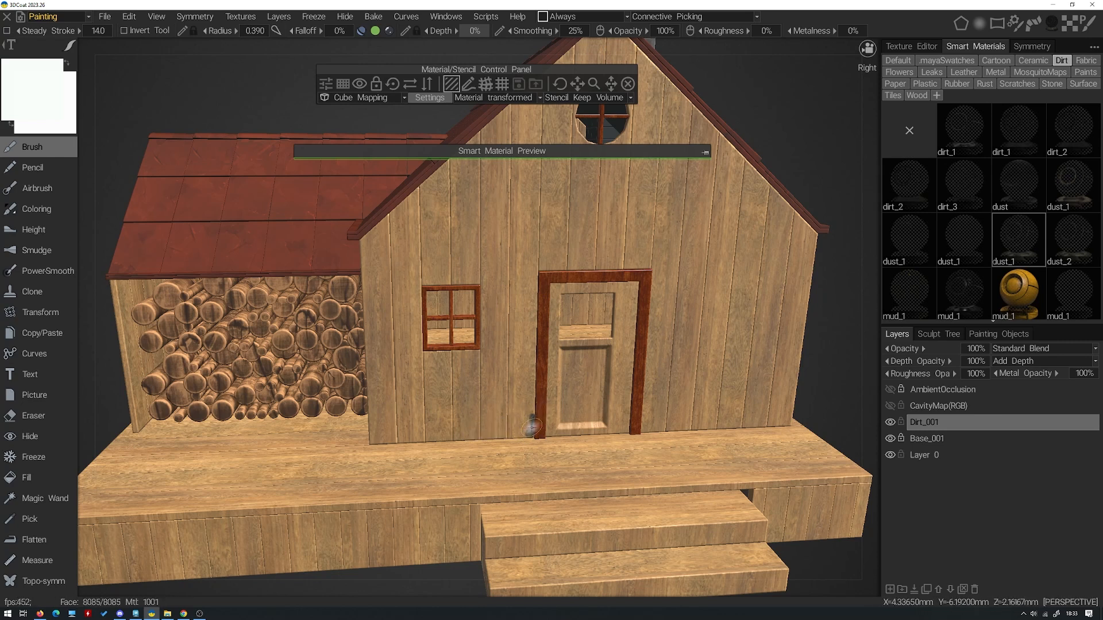
{"action": "mouse_move", "coordinate": [533, 396]}
{"action": "left_mouse_down"}
{"action": "mouse_move", "coordinate": [527, 426]}
{"action": "mouse_move", "coordinate": [487, 433]}
{"action": "left_mouse_up"}
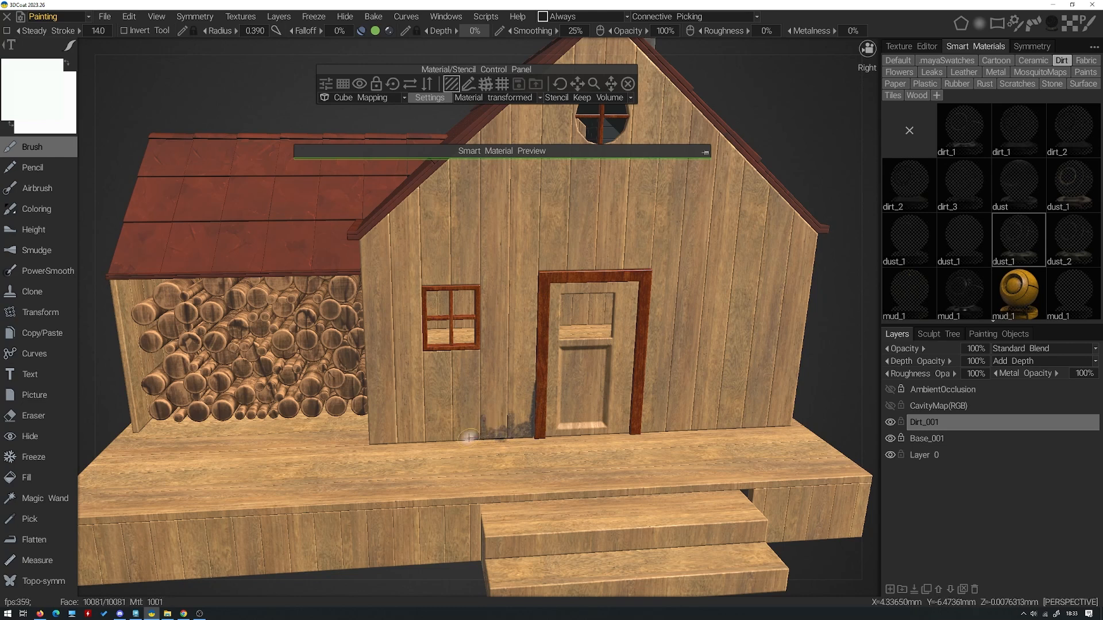
{"action": "mouse_move", "coordinate": [401, 427]}
{"action": "left_mouse_down", "text": "alt"}
{"action": "mouse_move", "coordinate": [454, 427]}
{"action": "mouse_move", "coordinate": [438, 427]}
{"action": "left_mouse_up", "text": "alt"}
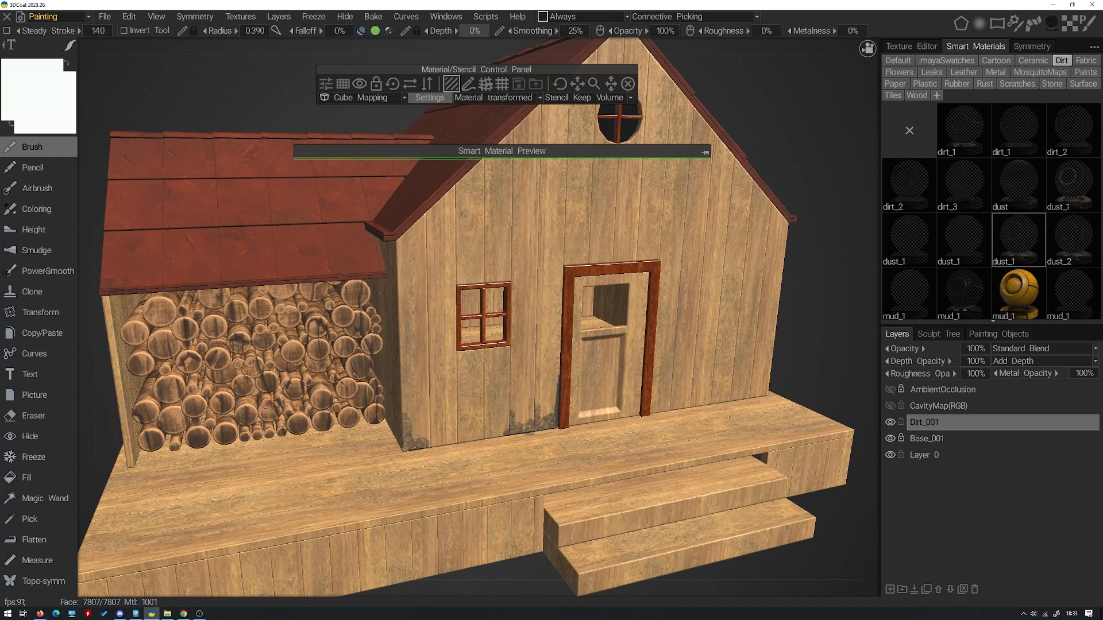
{"action": "mouse_move", "coordinate": [418, 444]}
{"action": "left_mouse_down"}
{"action": "mouse_move", "coordinate": [487, 435]}
{"action": "mouse_move", "coordinate": [475, 425]}
{"action": "left_mouse_up"}
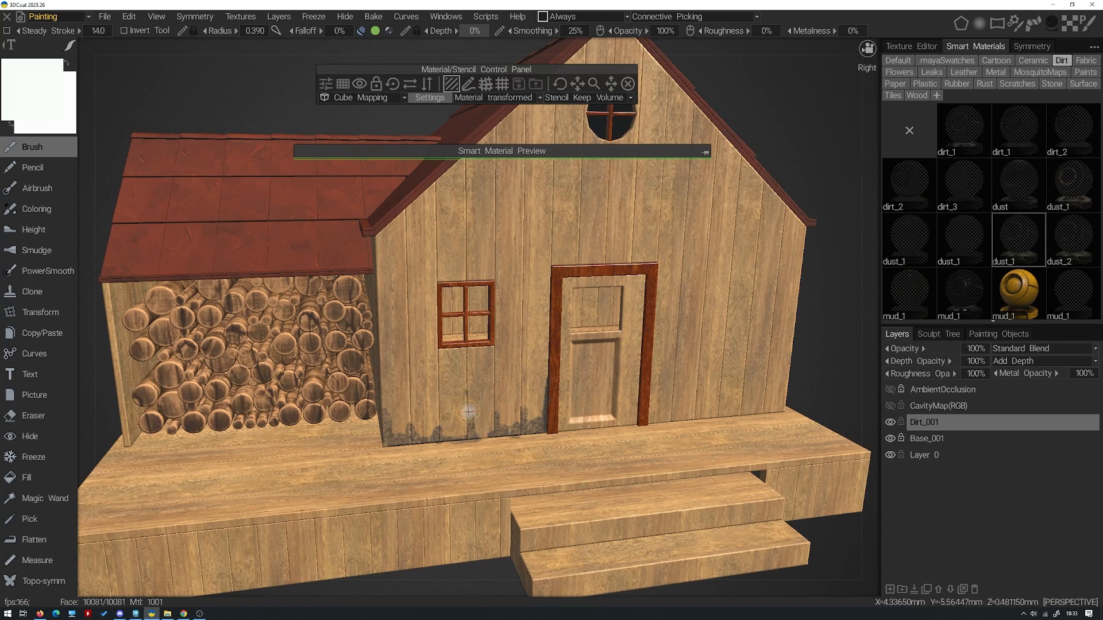
{"action": "left_click_drag", "start_coordinate": [527, 436], "coordinate": [498, 416], "text": "alt"}
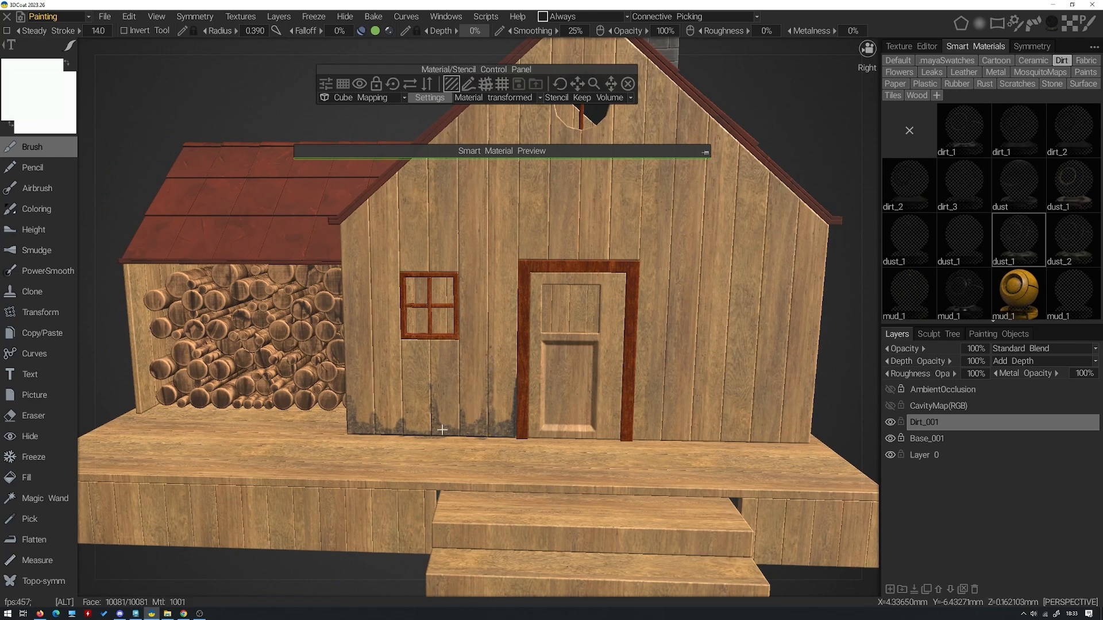
Set the brush radius to 0.644, pick the second Default soft round alpha, and paint dirt on the side wall's base beside the woodpile
{"action": "left_click_drag", "start_coordinate": [441, 428], "coordinate": [471, 406], "text": "alt"}
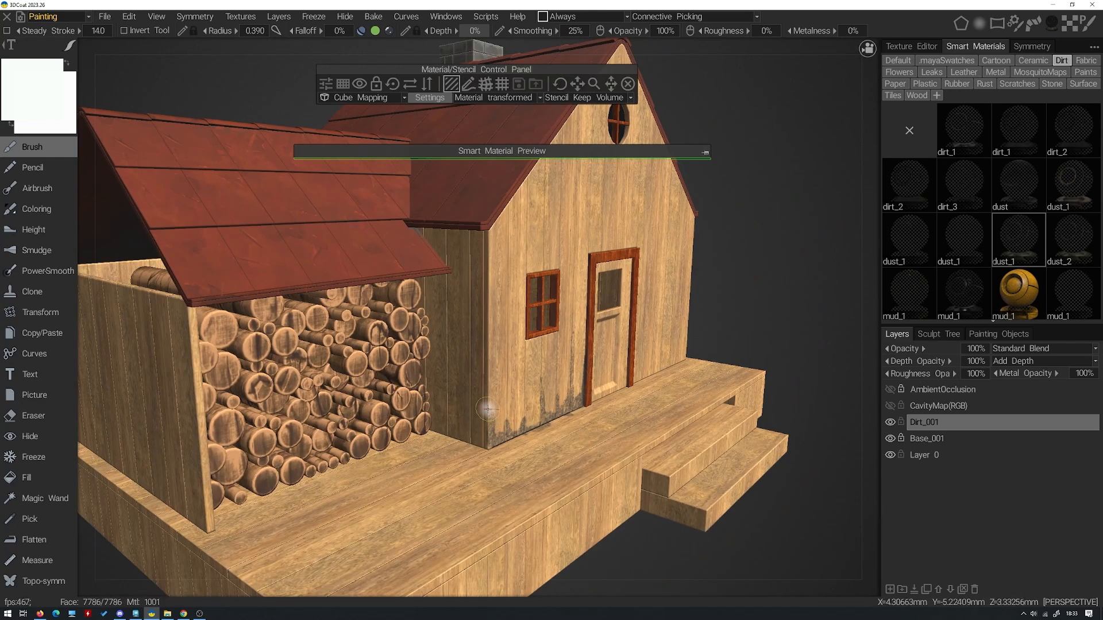
{"action": "mouse_move", "coordinate": [465, 429]}
{"action": "left_mouse_down", "text": "alt"}
{"action": "mouse_move", "coordinate": [514, 409]}
{"action": "mouse_move", "coordinate": [464, 388]}
{"action": "mouse_move", "coordinate": [527, 397]}
{"action": "mouse_move", "coordinate": [479, 428]}
{"action": "left_mouse_up", "text": "alt"}
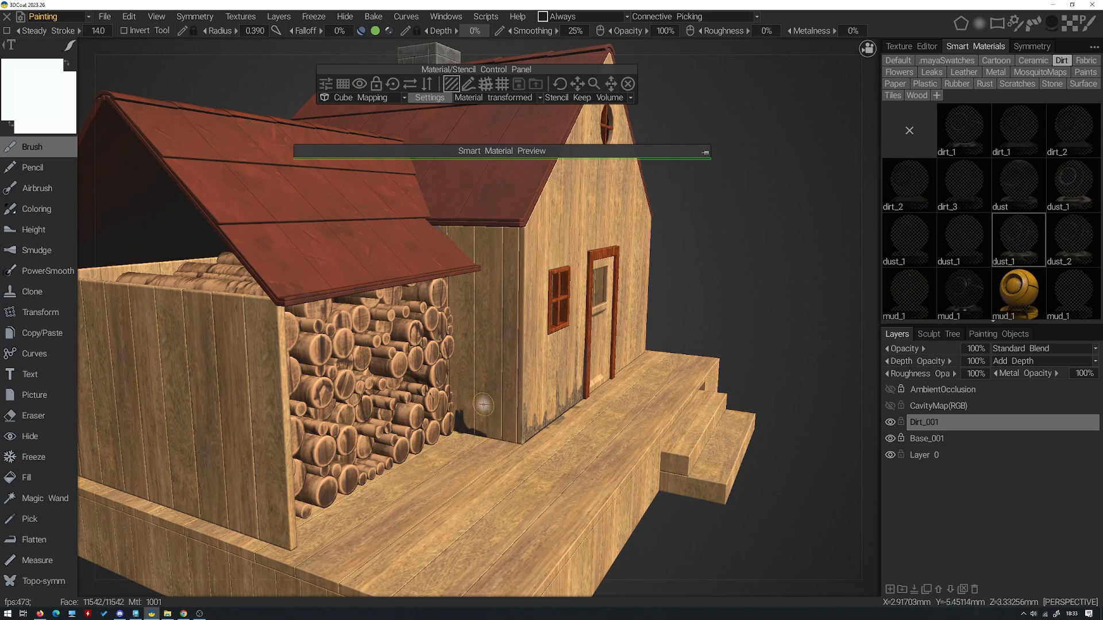
{"action": "mouse_move", "coordinate": [512, 395]}
{"action": "right_mouse_down"}
{"action": "mouse_move", "coordinate": [546, 397]}
{"action": "mouse_move", "coordinate": [505, 389]}
{"action": "mouse_move", "coordinate": [514, 391]}
{"action": "right_mouse_up"}
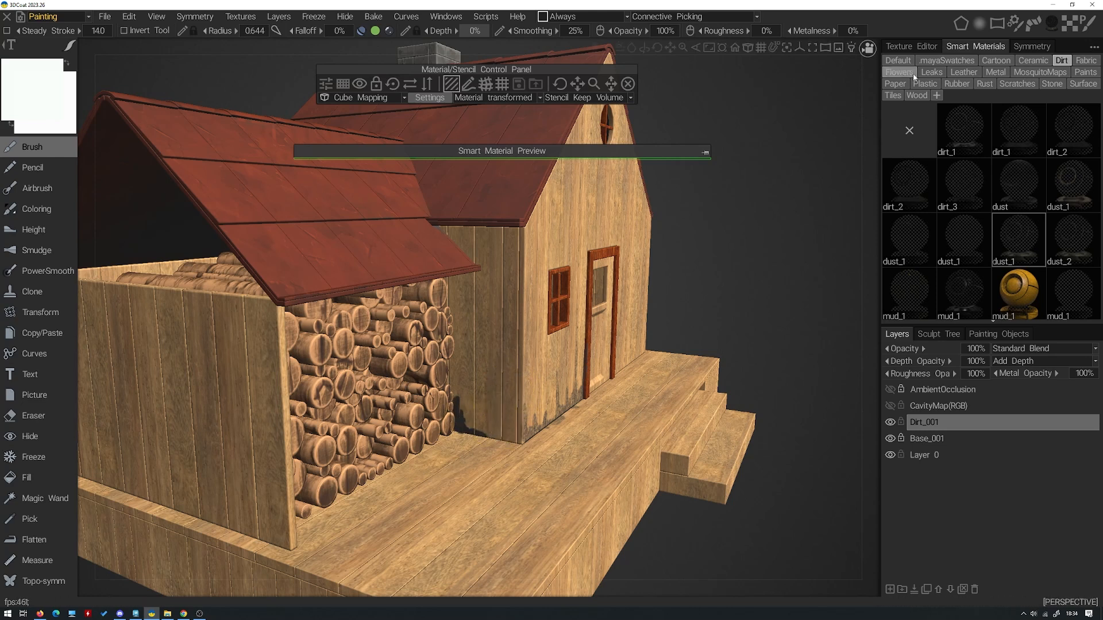
{"action": "mouse_move", "coordinate": [975, 28]}
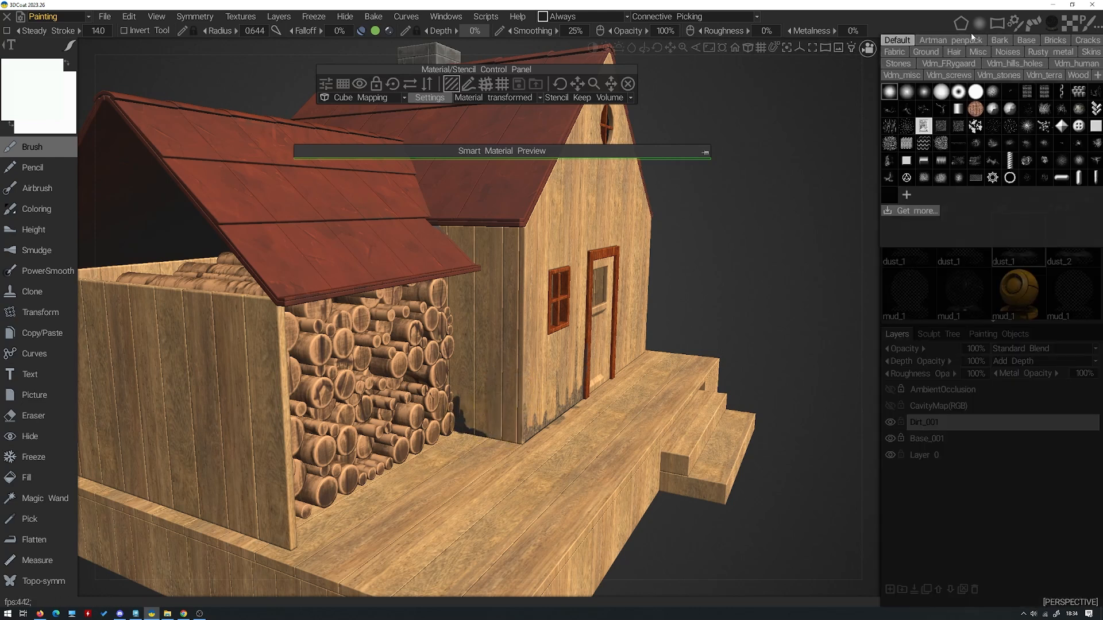
{"action": "left_click", "coordinate": [910, 92]}
{"action": "mouse_move", "coordinate": [513, 434]}
{"action": "left_mouse_down"}
{"action": "mouse_move", "coordinate": [514, 419]}
{"action": "mouse_move", "coordinate": [521, 441]}
{"action": "mouse_move", "coordinate": [484, 429]}
{"action": "mouse_move", "coordinate": [503, 419]}
{"action": "left_mouse_up"}
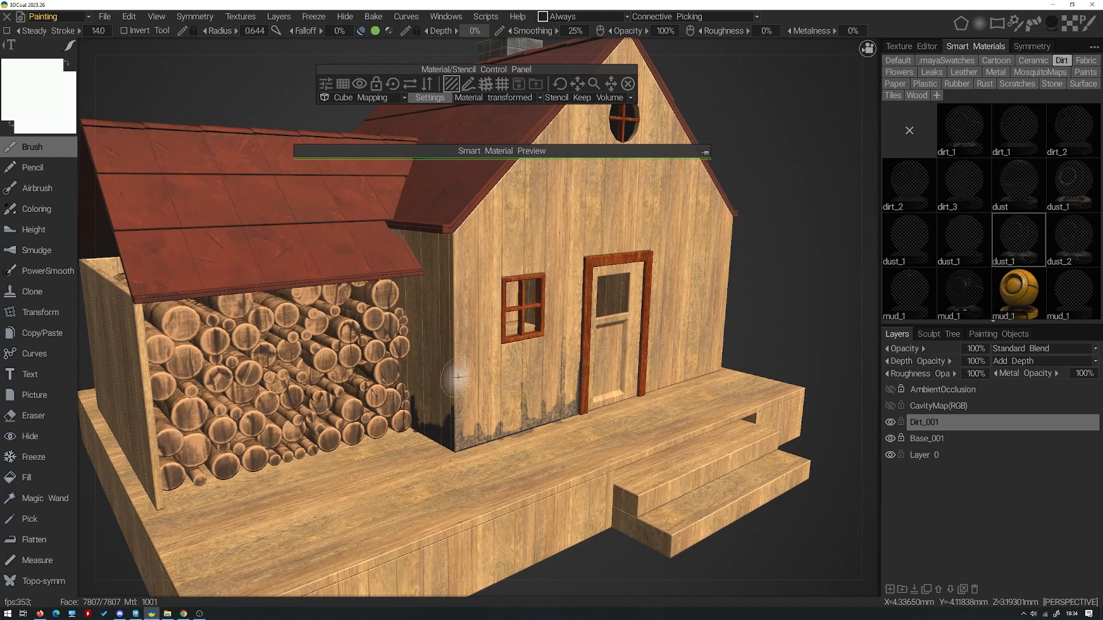
Paint dirt up the wall beside the door frame and thicken it along the front wall's base below the window
{"action": "left_click_drag", "start_coordinate": [463, 428], "coordinate": [451, 416], "text": "alt"}
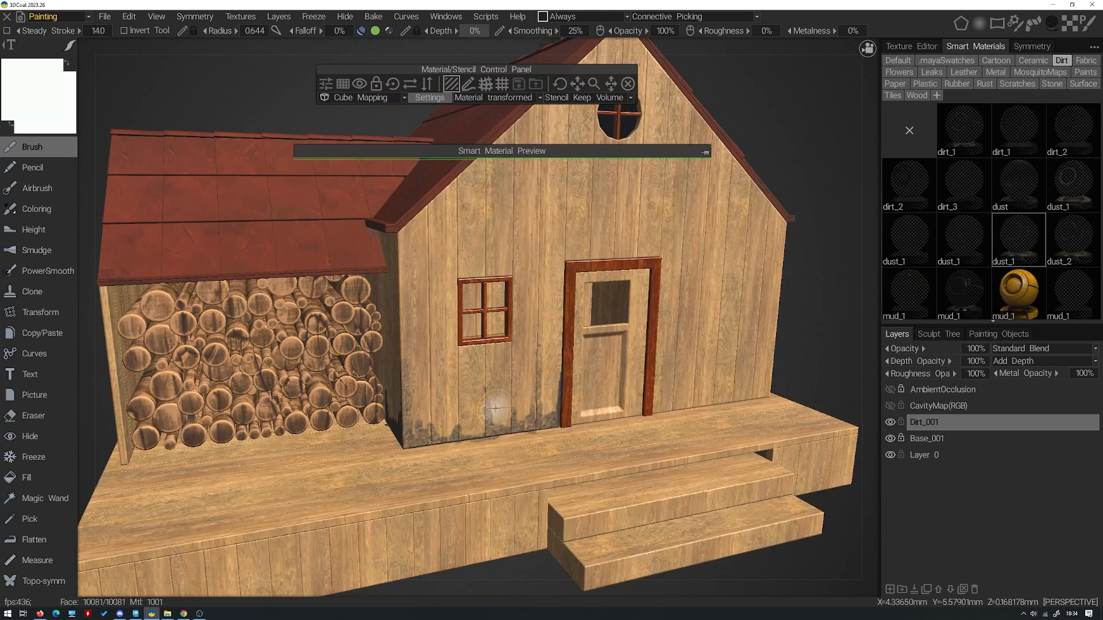
{"action": "mouse_move", "coordinate": [556, 405]}
{"action": "left_mouse_down"}
{"action": "mouse_move", "coordinate": [555, 416]}
{"action": "mouse_move", "coordinate": [560, 340]}
{"action": "left_mouse_up"}
{"action": "left_click_drag", "start_coordinate": [567, 280], "coordinate": [560, 324]}
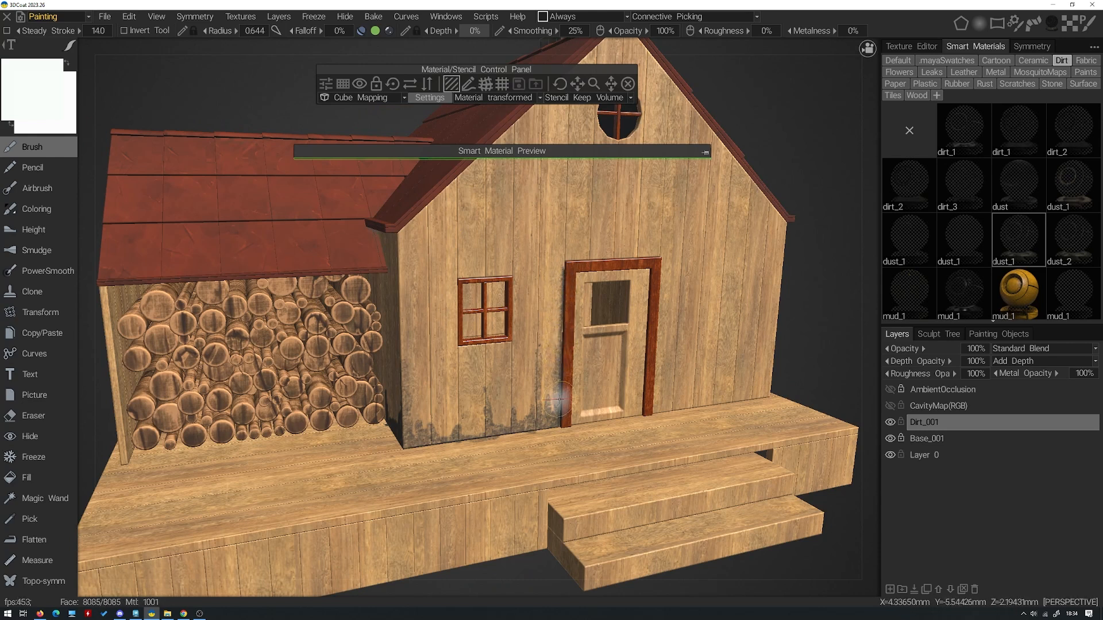
{"action": "left_click_drag", "start_coordinate": [482, 428], "coordinate": [416, 429]}
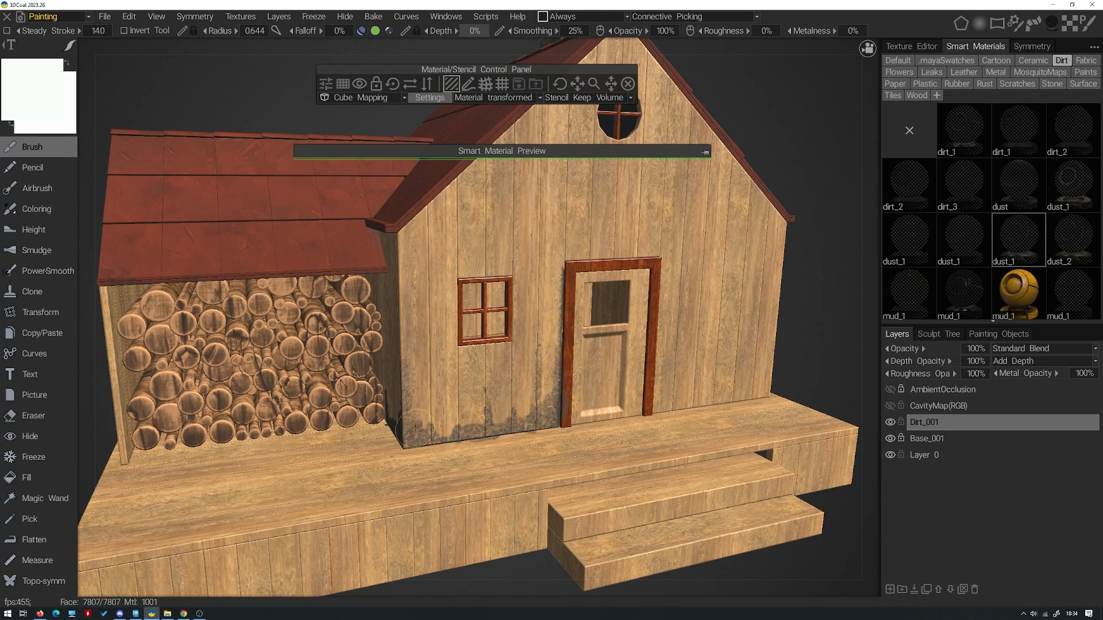
Paint dirt on the front wall along the door frame's far side and start along the wall base from there
{"action": "mouse_move", "coordinate": [561, 394]}
{"action": "left_mouse_down", "text": "alt"}
{"action": "mouse_move", "coordinate": [610, 375]}
{"action": "mouse_move", "coordinate": [611, 416]}
{"action": "left_mouse_up", "text": "alt"}
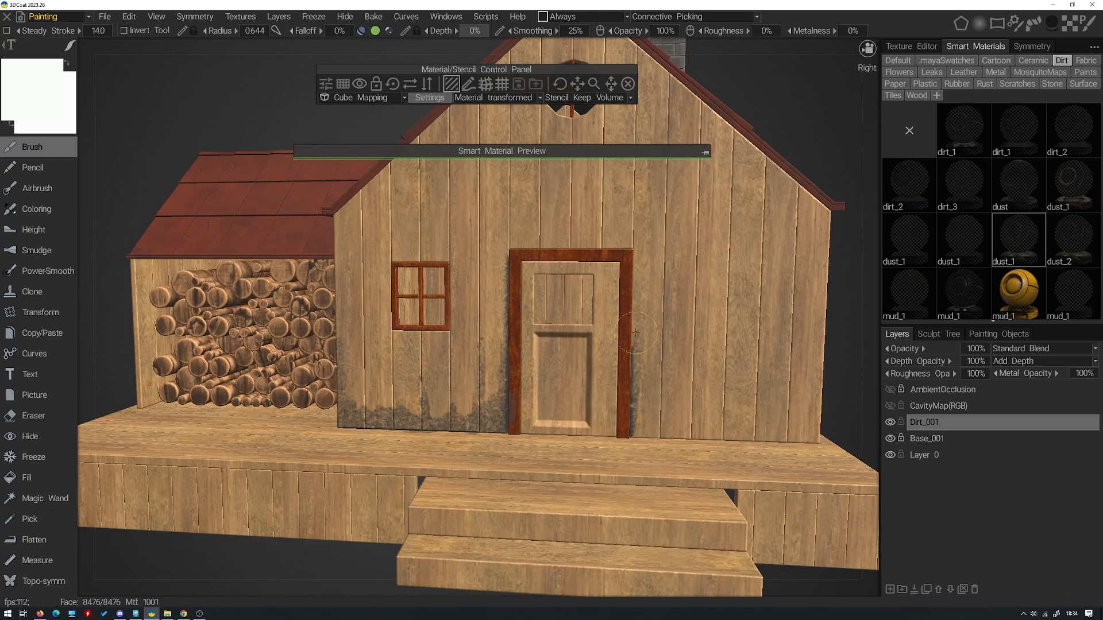
{"action": "left_click_drag", "start_coordinate": [631, 379], "coordinate": [636, 374], "text": "alt"}
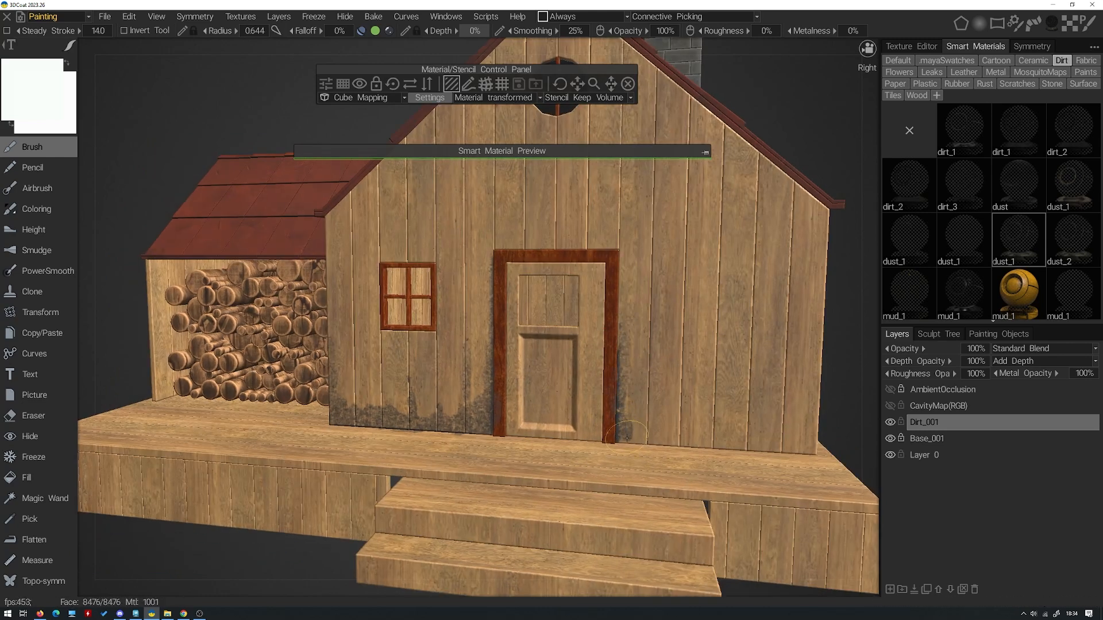
{"action": "left_click_drag", "start_coordinate": [646, 444], "coordinate": [651, 399]}
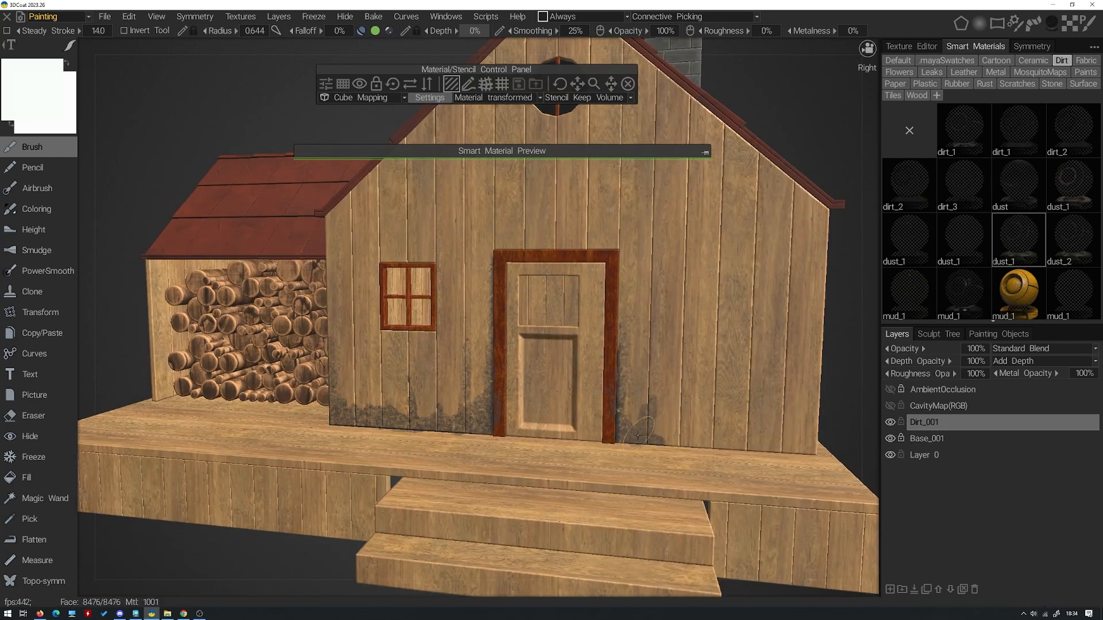
{"action": "left_click_drag", "start_coordinate": [690, 443], "coordinate": [712, 485]}
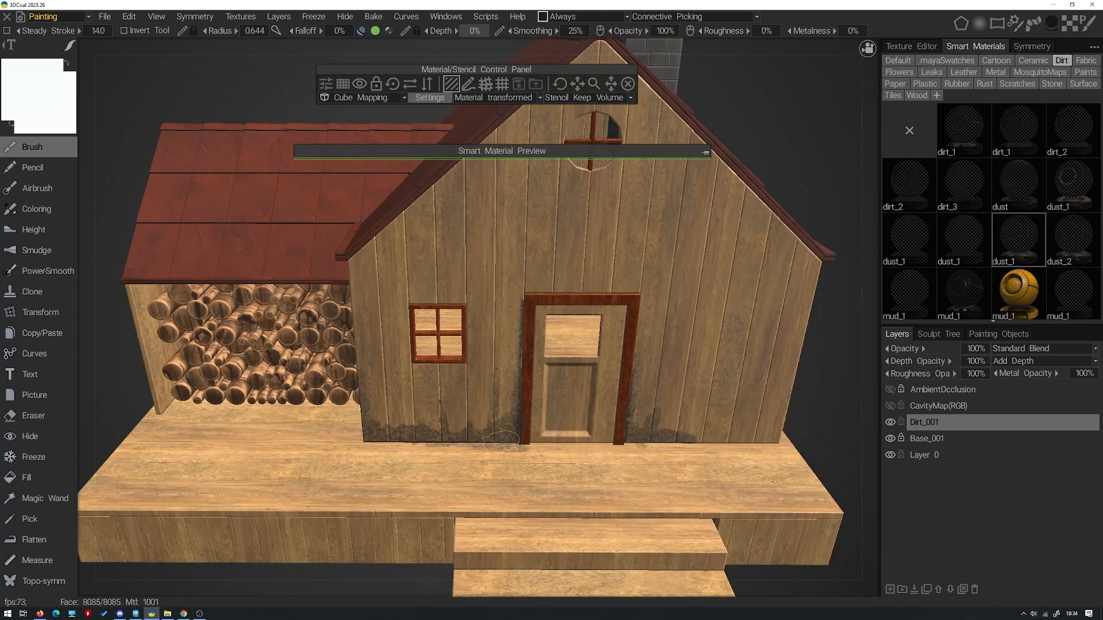
Paint dirt along the door's inner edges and extend the front wall's base dirt to the corner away from the woodpile
{"action": "mouse_move", "coordinate": [553, 444]}
{"action": "left_mouse_down", "text": "alt"}
{"action": "mouse_move", "coordinate": [555, 421]}
{"action": "mouse_move", "coordinate": [513, 402]}
{"action": "mouse_move", "coordinate": [519, 382]}
{"action": "mouse_move", "coordinate": [511, 397]}
{"action": "left_mouse_up", "text": "alt"}
{"action": "left_click_drag", "start_coordinate": [508, 396], "coordinate": [511, 262]}
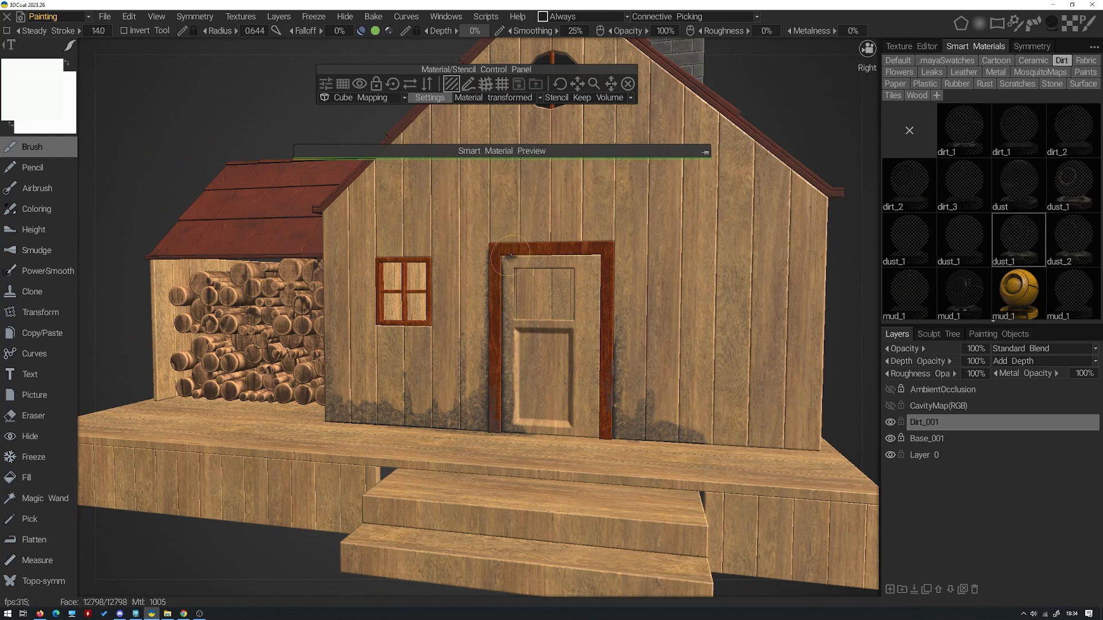
{"action": "mouse_move", "coordinate": [596, 265]}
{"action": "left_mouse_down"}
{"action": "mouse_move", "coordinate": [593, 423]}
{"action": "mouse_move", "coordinate": [551, 433]}
{"action": "mouse_move", "coordinate": [553, 424]}
{"action": "mouse_move", "coordinate": [605, 428]}
{"action": "left_mouse_up"}
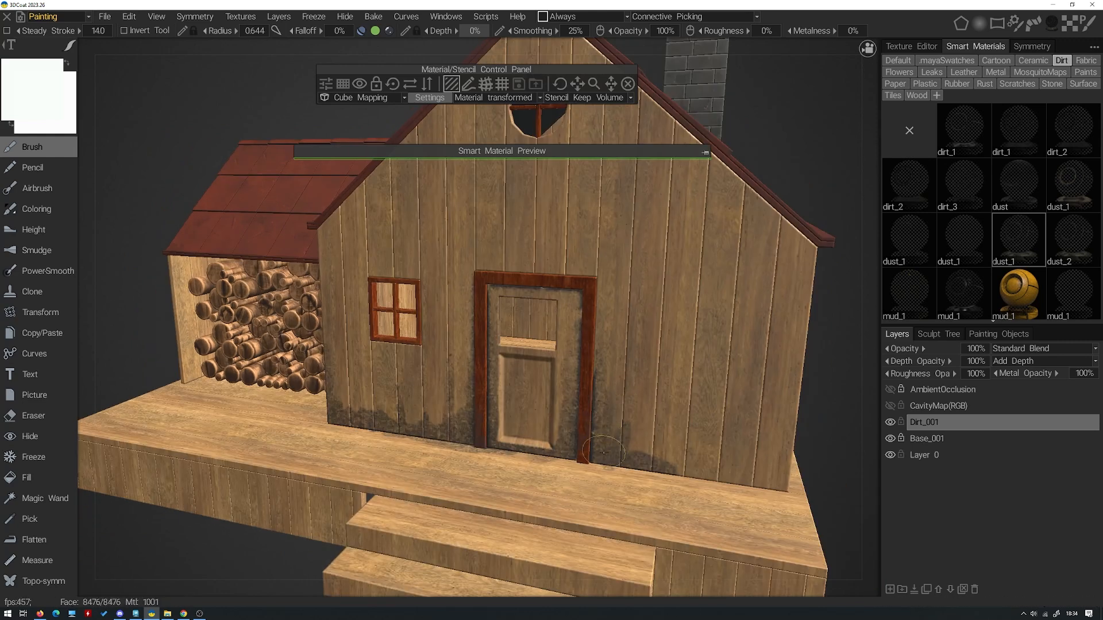
{"action": "mouse_move", "coordinate": [665, 464]}
{"action": "left_mouse_down"}
{"action": "mouse_move", "coordinate": [712, 470]}
{"action": "mouse_move", "coordinate": [679, 398]}
{"action": "mouse_move", "coordinate": [638, 442]}
{"action": "mouse_move", "coordinate": [771, 467]}
{"action": "left_mouse_up"}
Build up the dirt higher on the lower front wall and add some around the window frame
{"action": "mouse_move", "coordinate": [565, 346]}
{"action": "left_mouse_down", "text": "alt"}
{"action": "mouse_move", "coordinate": [503, 398]}
{"action": "mouse_move", "coordinate": [430, 405]}
{"action": "mouse_move", "coordinate": [380, 385]}
{"action": "mouse_move", "coordinate": [486, 381]}
{"action": "left_mouse_up", "text": "alt"}
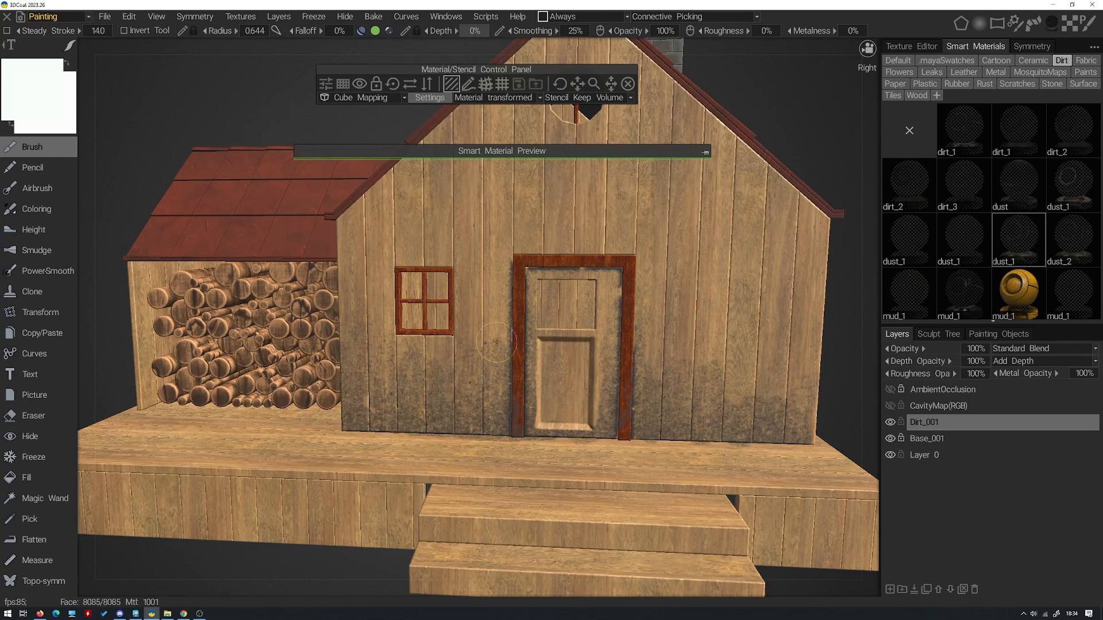
{"action": "mouse_move", "coordinate": [513, 303]}
{"action": "left_mouse_down", "text": "alt"}
{"action": "mouse_move", "coordinate": [503, 343]}
{"action": "mouse_move", "coordinate": [459, 379]}
{"action": "mouse_move", "coordinate": [465, 411]}
{"action": "mouse_move", "coordinate": [462, 397]}
{"action": "mouse_move", "coordinate": [486, 392]}
{"action": "mouse_move", "coordinate": [499, 411]}
{"action": "mouse_move", "coordinate": [489, 362]}
{"action": "left_mouse_up", "text": "alt"}
{"action": "mouse_move", "coordinate": [432, 334]}
{"action": "left_mouse_down"}
{"action": "mouse_move", "coordinate": [426, 313]}
{"action": "mouse_move", "coordinate": [430, 322]}
{"action": "left_mouse_up"}
{"action": "mouse_move", "coordinate": [560, 351]}
{"action": "left_mouse_down", "text": "alt"}
{"action": "mouse_move", "coordinate": [501, 356]}
{"action": "mouse_move", "coordinate": [557, 417]}
{"action": "mouse_move", "coordinate": [507, 340]}
{"action": "left_mouse_up", "text": "alt"}
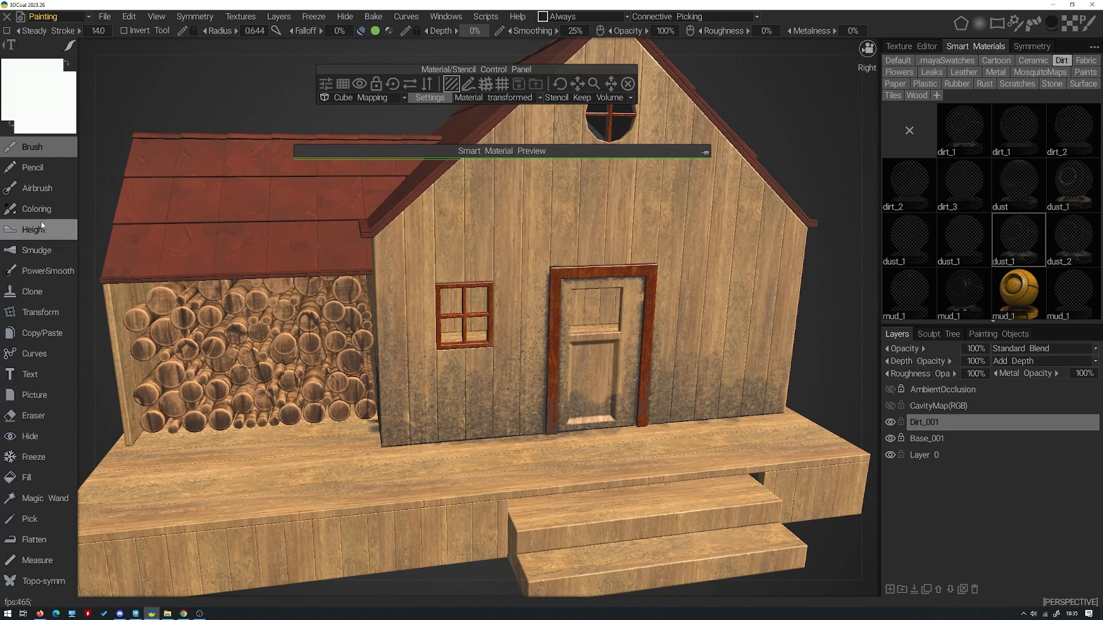
Set up the Eraser with radius 0.601, trying 25% transparency before setting it to 50%
{"action": "left_click", "coordinate": [33, 416]}
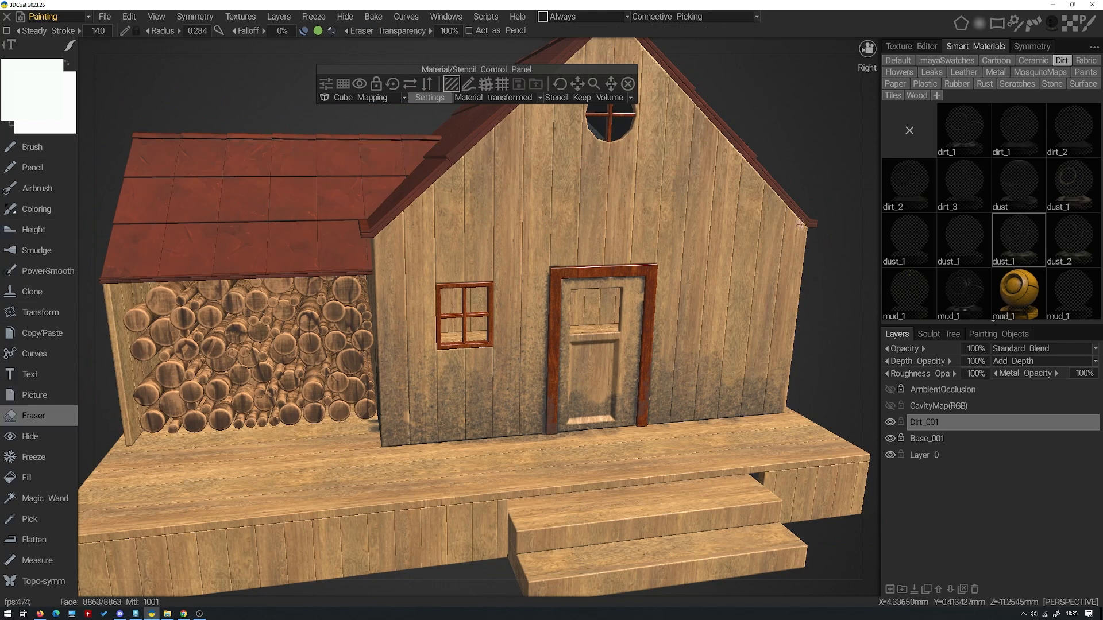
{"action": "mouse_move", "coordinate": [976, 28]}
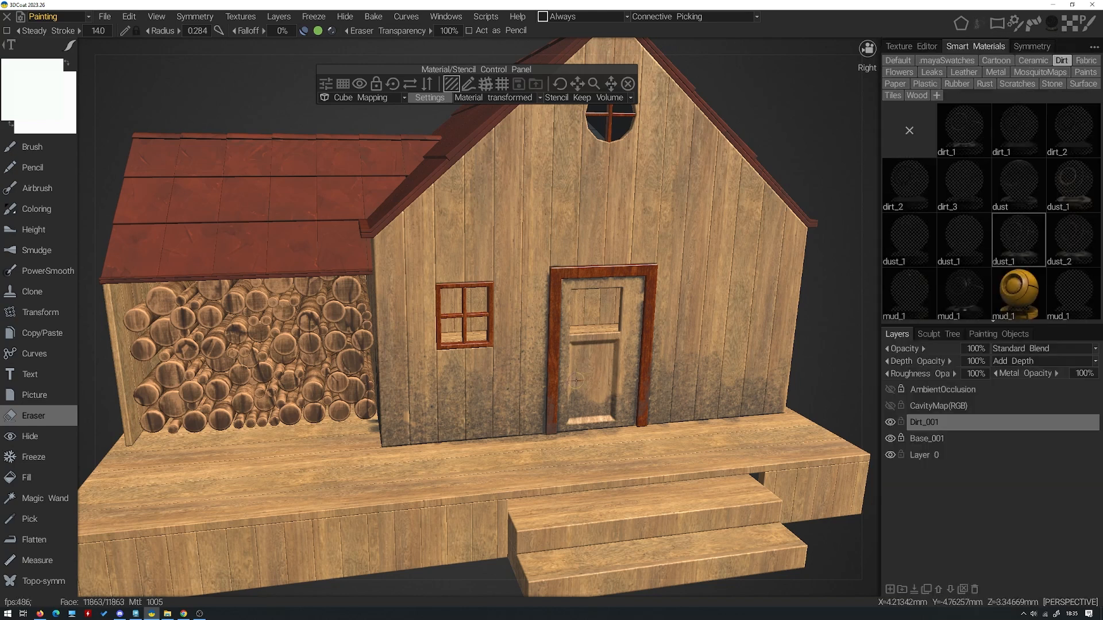
{"action": "mouse_move", "coordinate": [522, 349]}
{"action": "left_mouse_down", "text": "alt"}
{"action": "mouse_move", "coordinate": [507, 350]}
{"action": "mouse_move", "coordinate": [516, 345]}
{"action": "left_mouse_up", "text": "alt"}
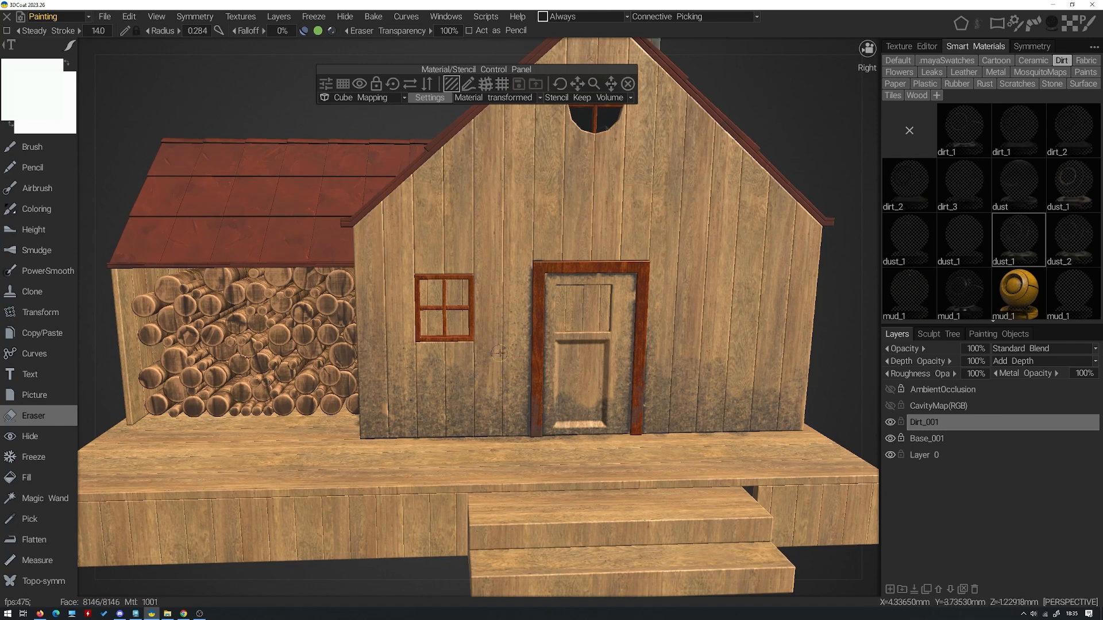
{"action": "scroll", "coordinate": [486, 343], "scroll_direction": "up", "scroll_amount": 4}
{"action": "scroll", "coordinate": [486, 346], "scroll_direction": "up", "scroll_amount": 3}
{"action": "left_click", "coordinate": [447, 33]}
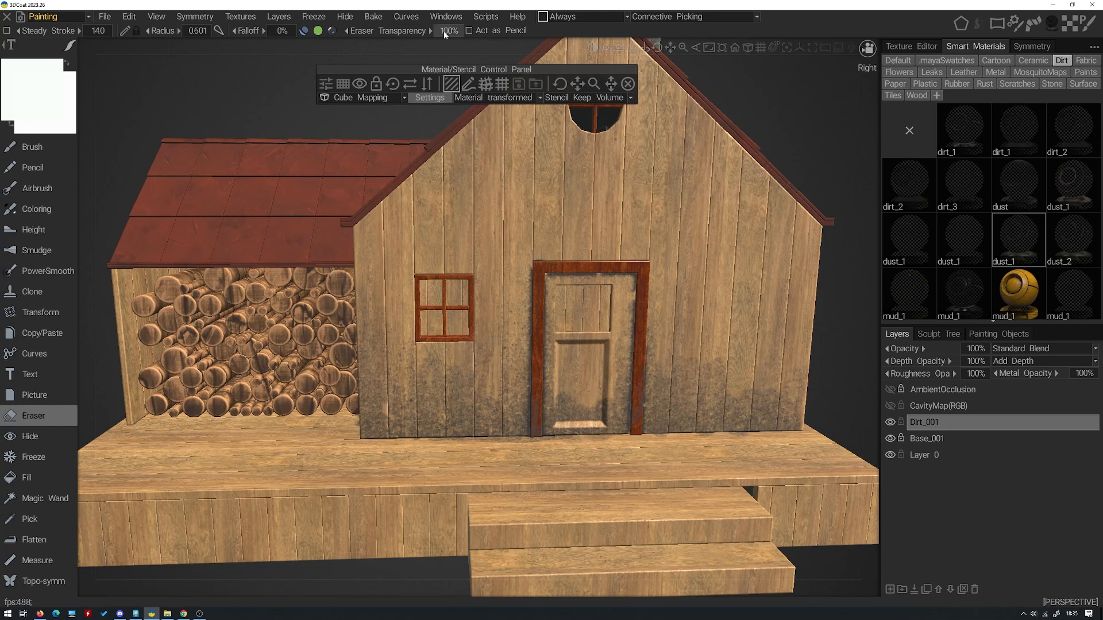
{"action": "key", "text": "Return"}
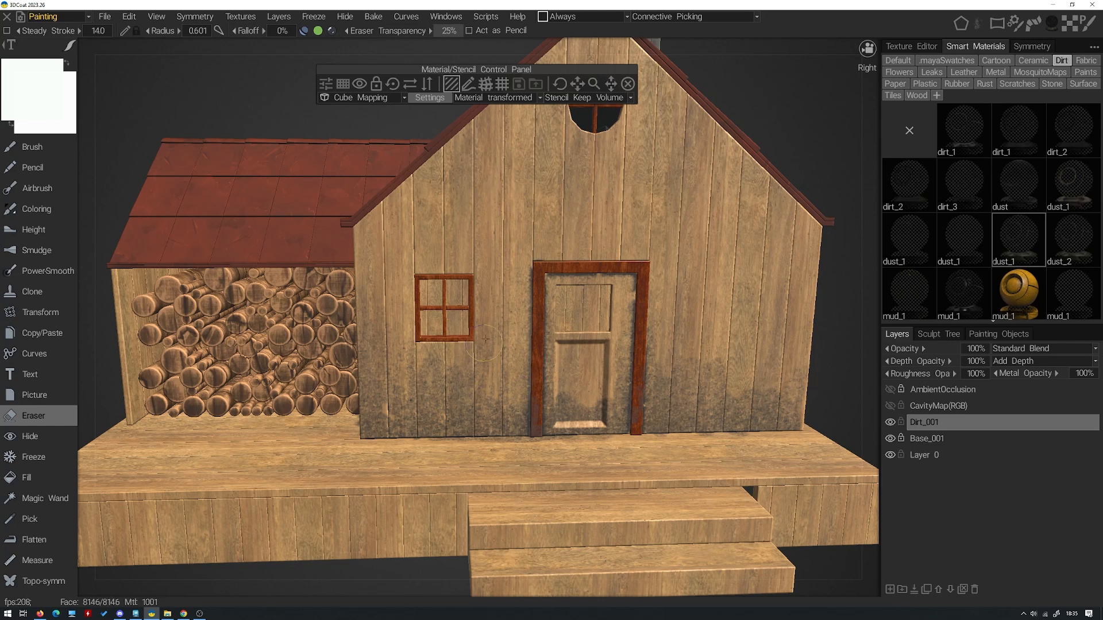
{"action": "left_click", "coordinate": [458, 29]}
{"action": "type", "text": "50"}
{"action": "key", "text": "Return"}
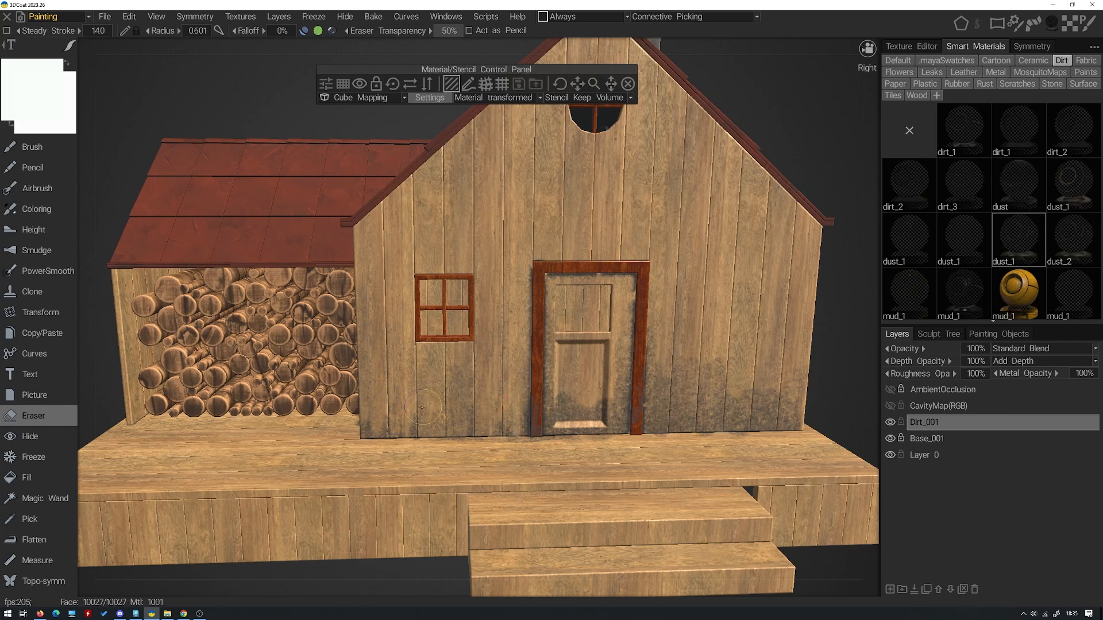
Partially erase the heavy dirt on the door and the lower front wall on both sides of it
{"action": "left_click_drag", "start_coordinate": [643, 379], "coordinate": [589, 398], "text": "alt"}
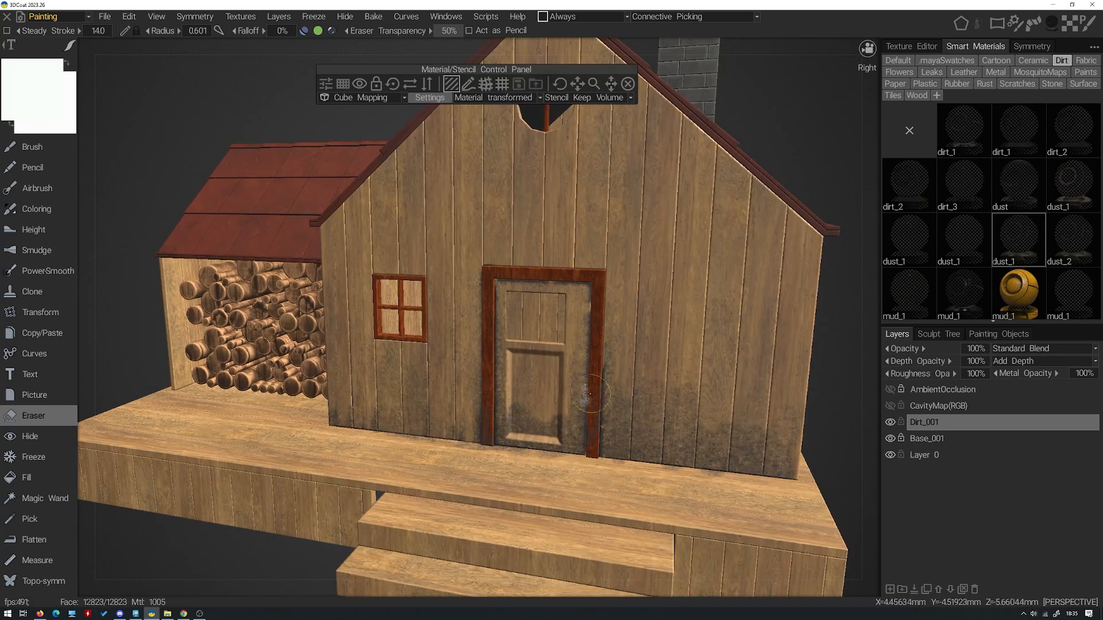
{"action": "mouse_move", "coordinate": [522, 430]}
{"action": "left_mouse_down", "text": "alt"}
{"action": "mouse_move", "coordinate": [533, 426]}
{"action": "mouse_move", "coordinate": [532, 391]}
{"action": "left_mouse_up", "text": "alt"}
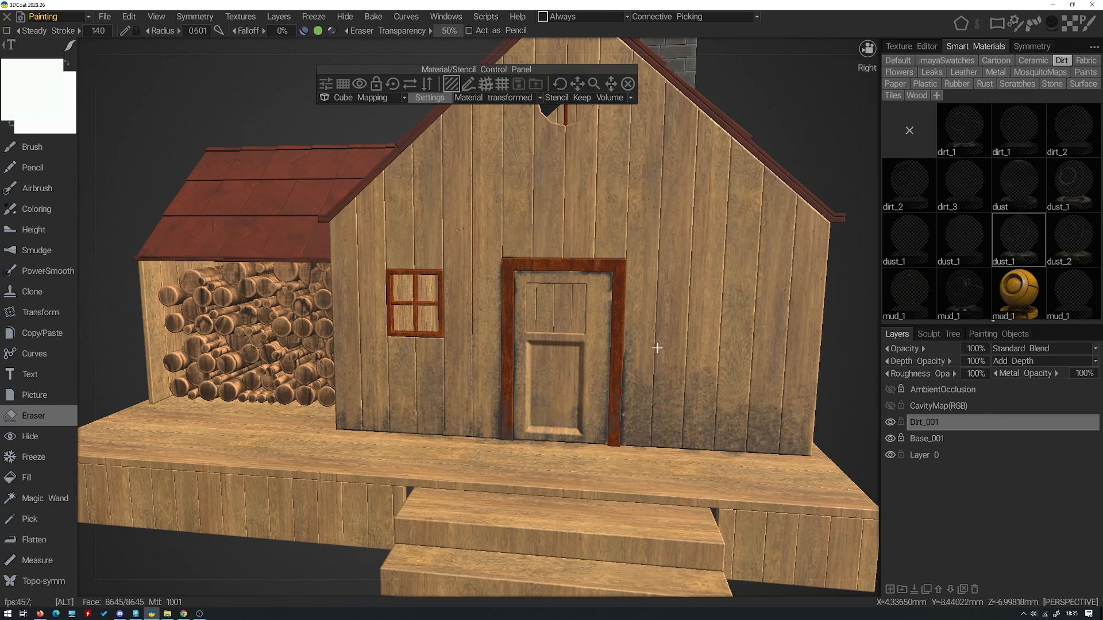
{"action": "left_click_drag", "start_coordinate": [657, 348], "coordinate": [642, 409], "text": "alt"}
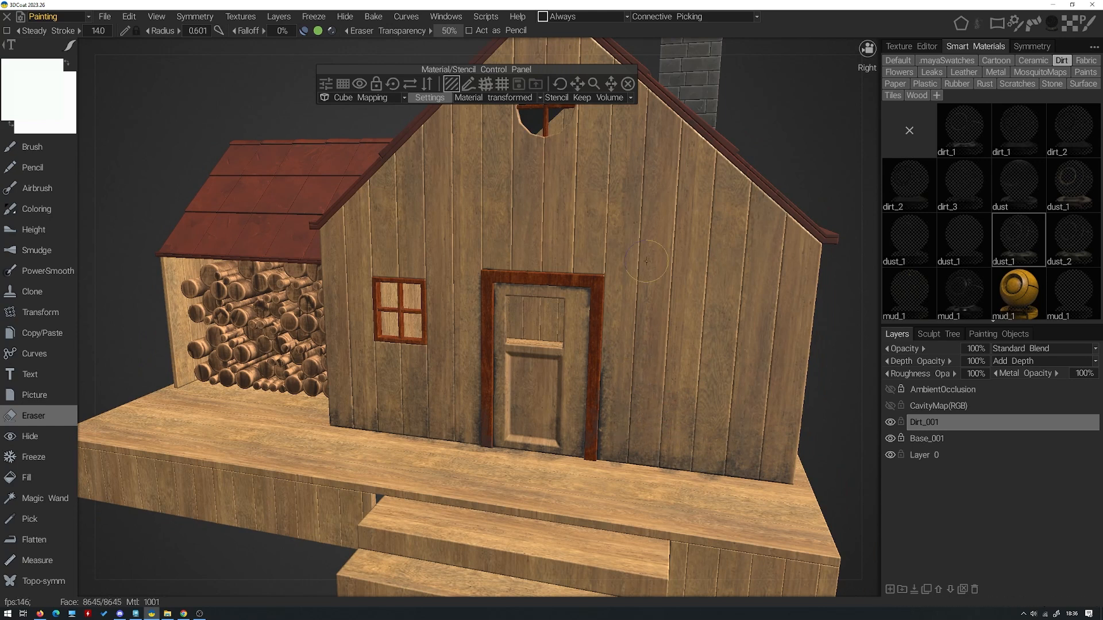
Soften the dark dirt patches on the side wall between the woodpile and the front corner
{"action": "mouse_move", "coordinate": [639, 231]}
{"action": "left_mouse_down", "text": "alt"}
{"action": "mouse_move", "coordinate": [647, 221]}
{"action": "mouse_move", "coordinate": [662, 344]}
{"action": "mouse_move", "coordinate": [594, 397]}
{"action": "mouse_move", "coordinate": [457, 415]}
{"action": "mouse_move", "coordinate": [481, 397]}
{"action": "mouse_move", "coordinate": [473, 333]}
{"action": "left_mouse_up", "text": "alt"}
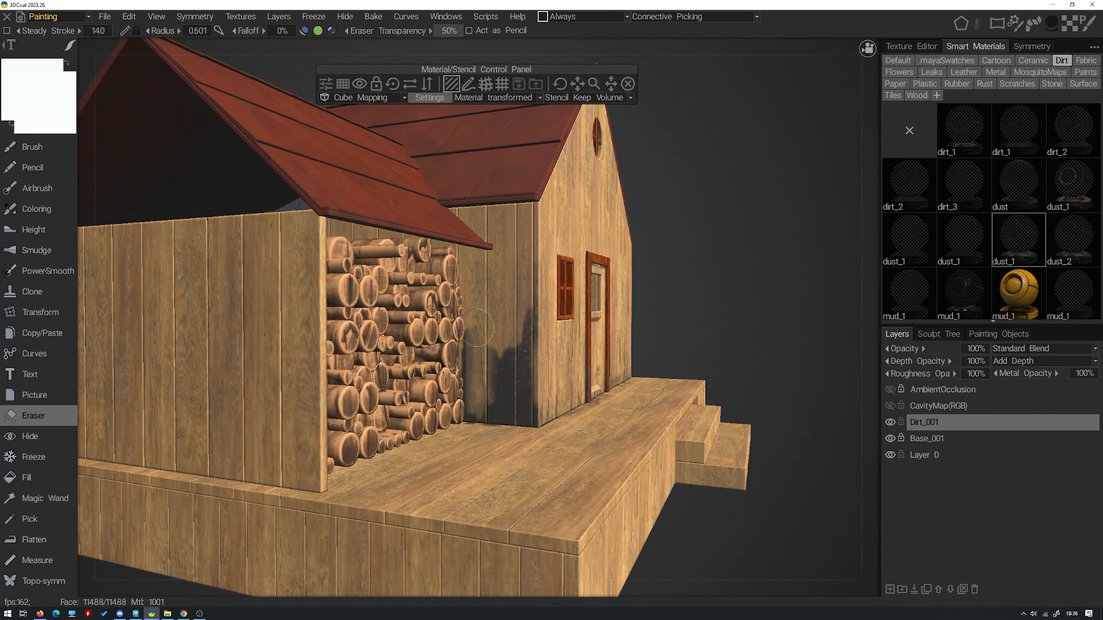
{"action": "mouse_move", "coordinate": [470, 375]}
{"action": "left_mouse_down"}
{"action": "mouse_move", "coordinate": [502, 344]}
{"action": "mouse_move", "coordinate": [508, 315]}
{"action": "mouse_move", "coordinate": [524, 367]}
{"action": "mouse_move", "coordinate": [529, 353]}
{"action": "left_mouse_up"}
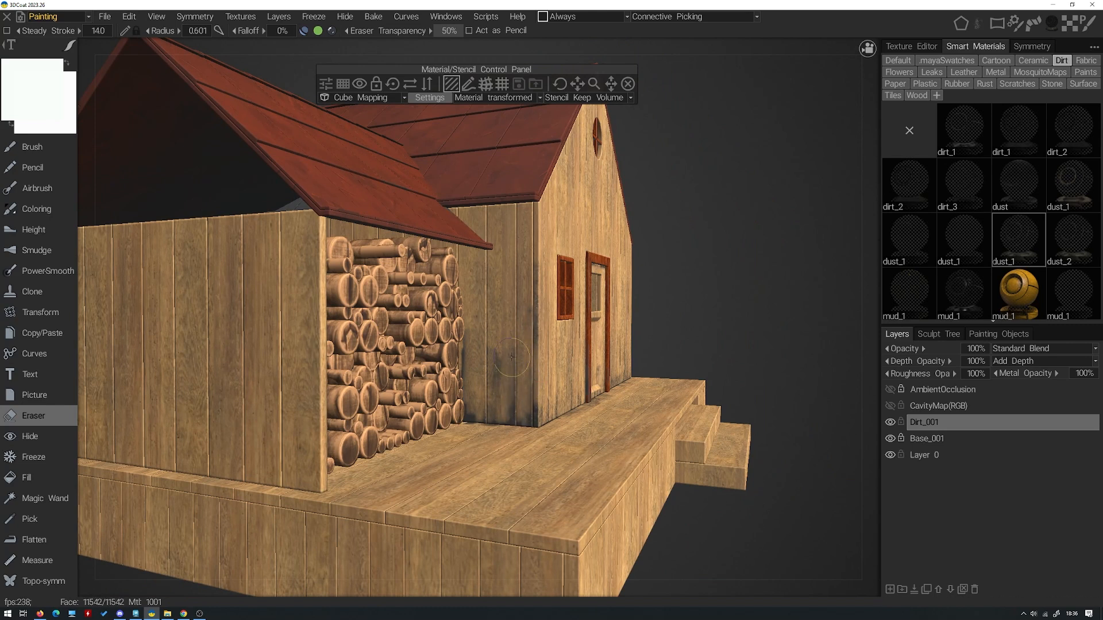
{"action": "left_click_drag", "start_coordinate": [544, 353], "coordinate": [591, 415], "text": "alt"}
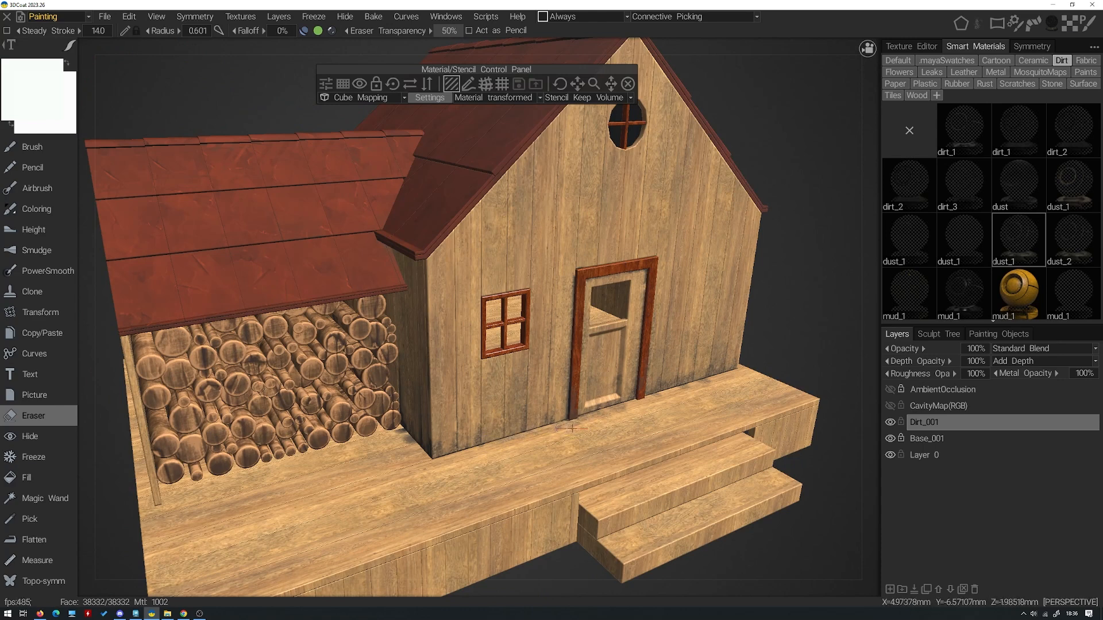
{"action": "left_click_drag", "start_coordinate": [654, 401], "coordinate": [683, 407], "text": "alt"}
{"action": "left_click_drag", "start_coordinate": [581, 369], "coordinate": [510, 385], "text": "alt"}
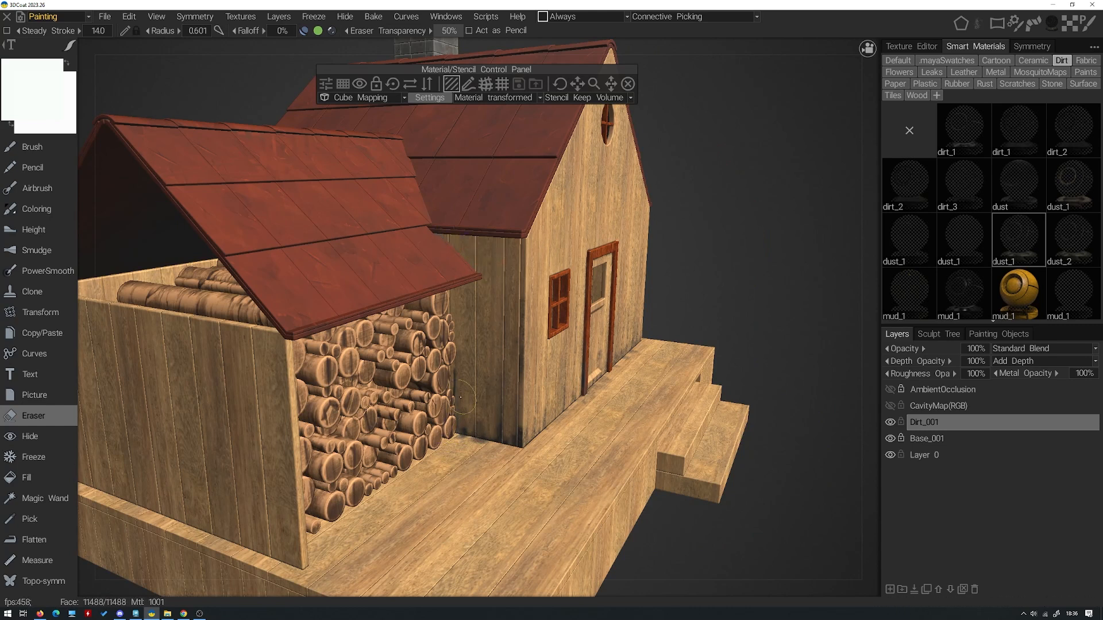
Thin out the remaining dirt along the front wall's base near the door frame and check the wall corners
{"action": "left_click_drag", "start_coordinate": [529, 463], "coordinate": [558, 411], "text": "alt"}
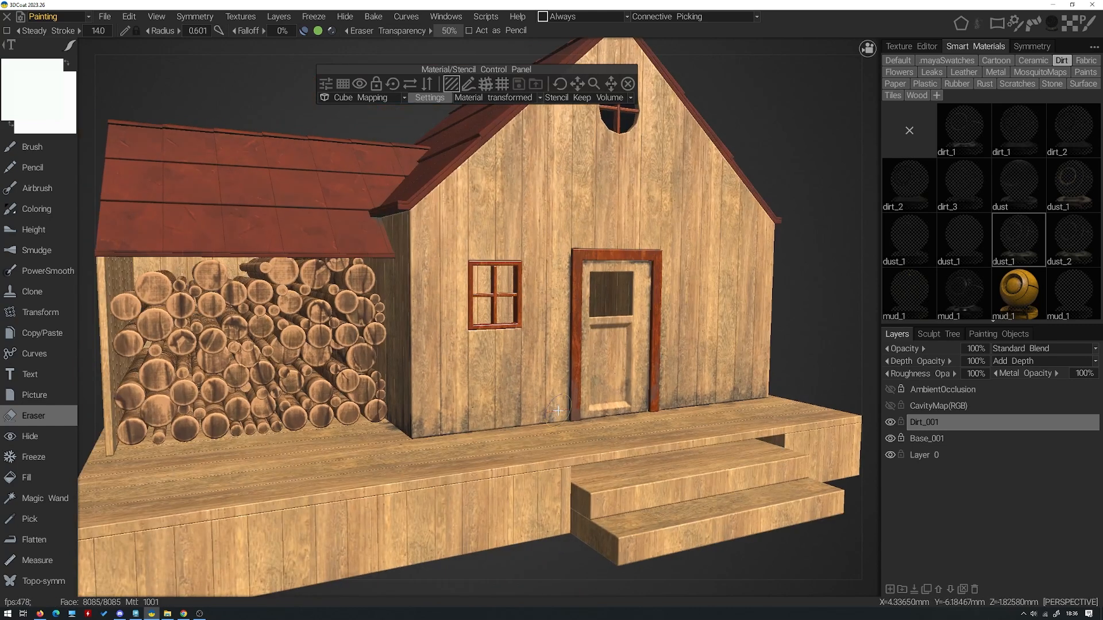
{"action": "left_click_drag", "start_coordinate": [740, 254], "coordinate": [642, 366], "text": "alt"}
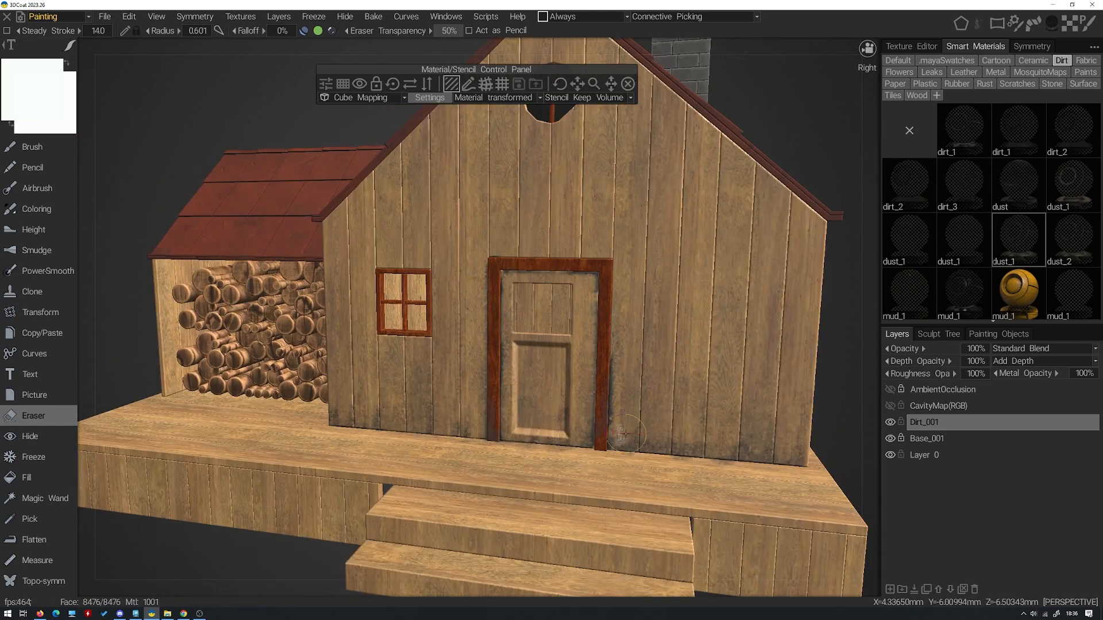
{"action": "left_click_drag", "start_coordinate": [659, 336], "coordinate": [628, 354], "text": "alt"}
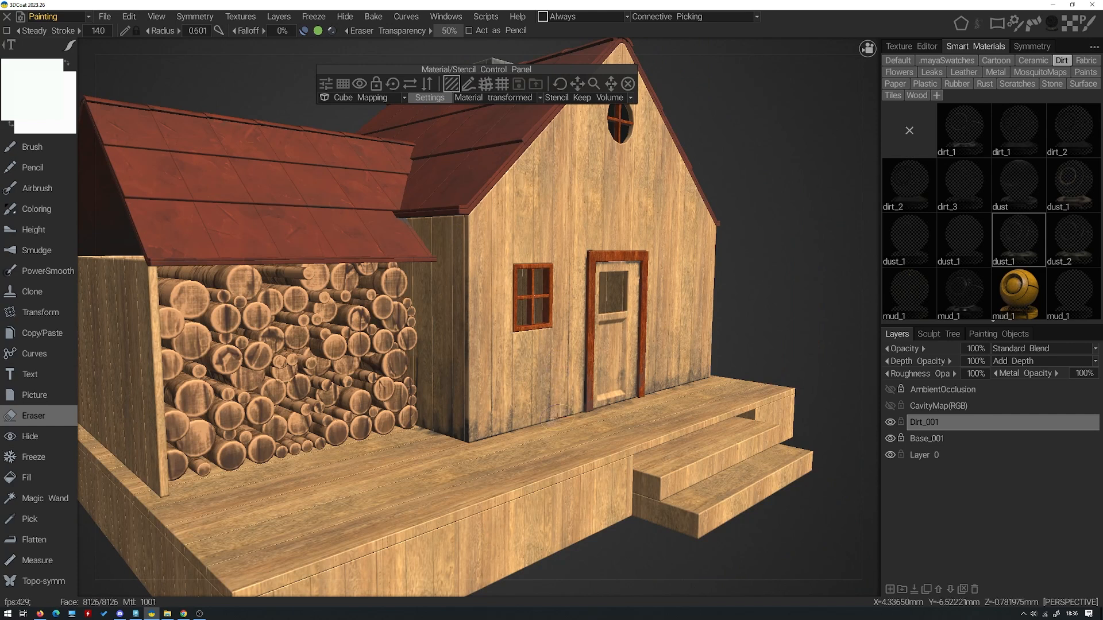
{"action": "left_click_drag", "start_coordinate": [524, 352], "coordinate": [240, 219], "text": "alt"}
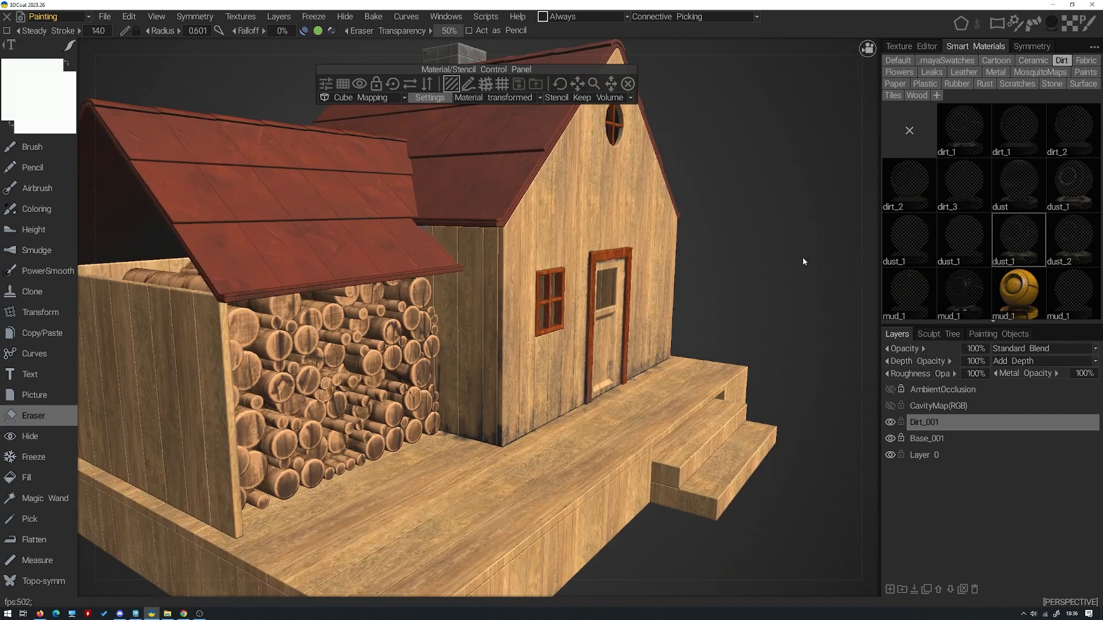
Brush heavy dust_1 dirt over the side wall between the woodpile and the front corner, using radius 0.644
{"action": "left_click", "coordinate": [54, 153]}
{"action": "left_click_drag", "start_coordinate": [422, 223], "coordinate": [476, 219], "text": "alt"}
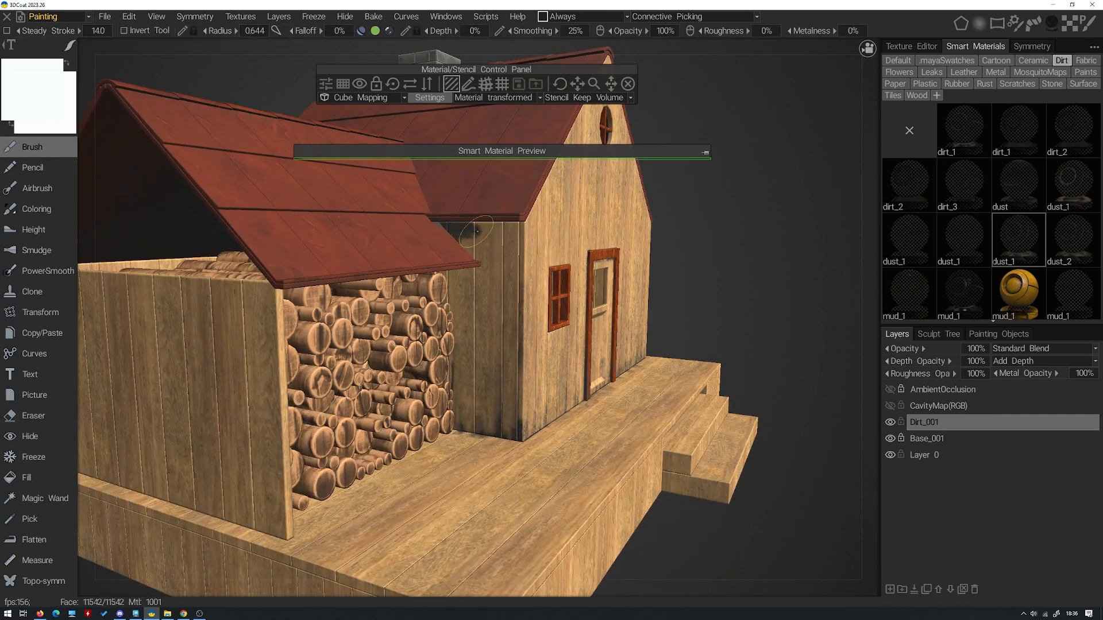
{"action": "mouse_move", "coordinate": [482, 229]}
{"action": "left_mouse_down", "text": "alt"}
{"action": "mouse_move", "coordinate": [534, 235]}
{"action": "mouse_move", "coordinate": [491, 228]}
{"action": "mouse_move", "coordinate": [463, 247]}
{"action": "mouse_move", "coordinate": [430, 231]}
{"action": "mouse_move", "coordinate": [434, 275]}
{"action": "left_mouse_up", "text": "alt"}
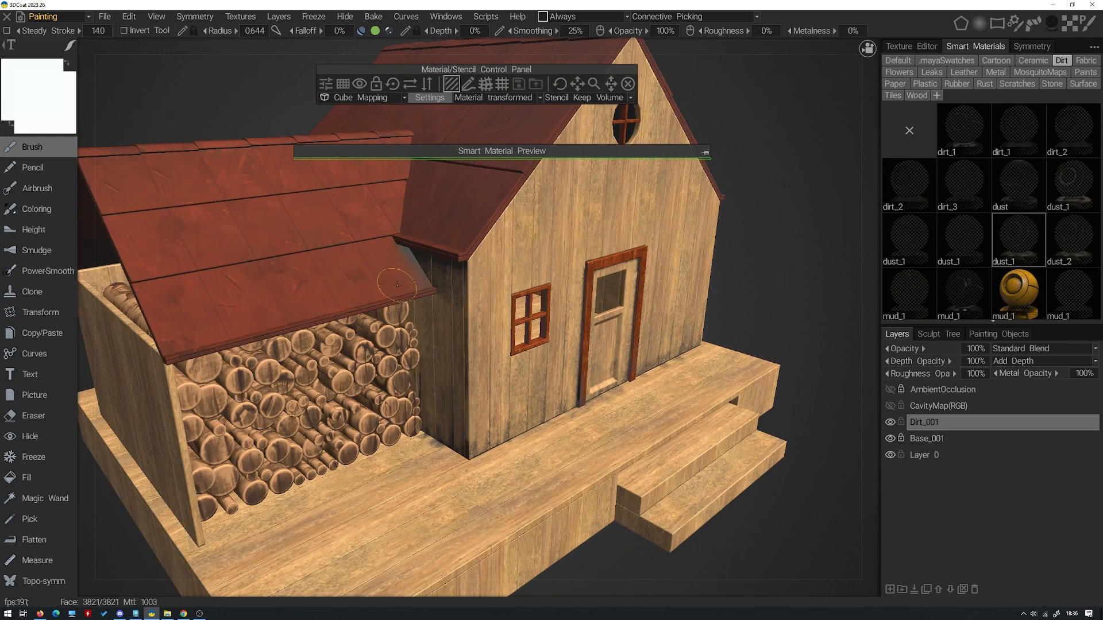
{"action": "mouse_move", "coordinate": [419, 270]}
{"action": "left_mouse_down", "text": "alt"}
{"action": "mouse_move", "coordinate": [444, 278]}
{"action": "mouse_move", "coordinate": [457, 298]}
{"action": "mouse_move", "coordinate": [533, 257]}
{"action": "mouse_move", "coordinate": [519, 374]}
{"action": "mouse_move", "coordinate": [483, 276]}
{"action": "mouse_move", "coordinate": [524, 384]}
{"action": "mouse_move", "coordinate": [498, 403]}
{"action": "mouse_move", "coordinate": [475, 372]}
{"action": "mouse_move", "coordinate": [482, 424]}
{"action": "left_mouse_up", "text": "alt"}
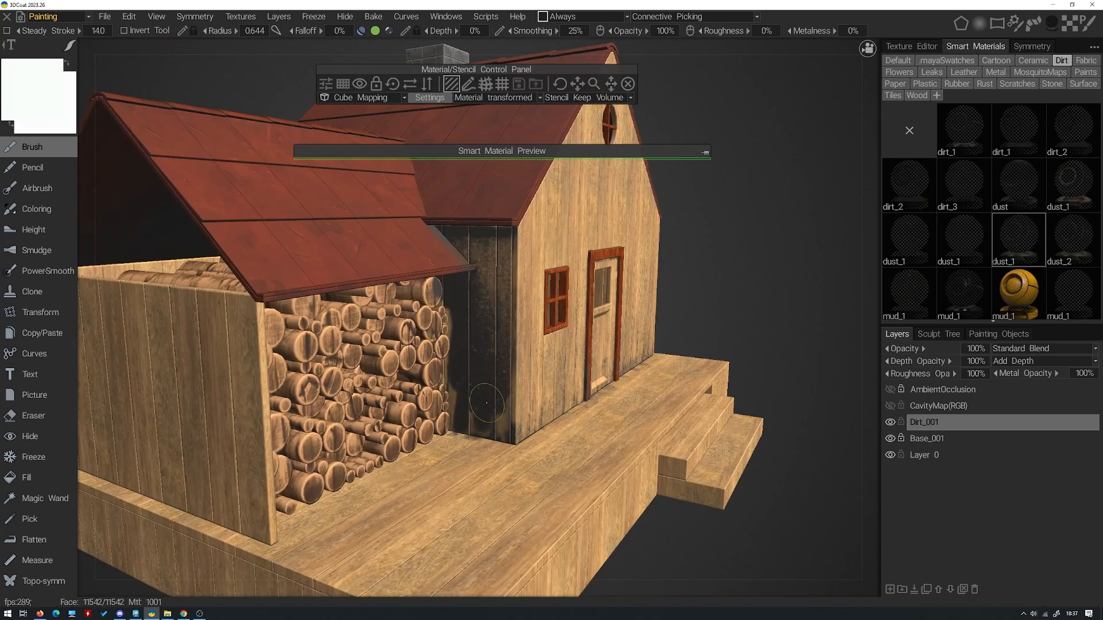
Soften the fresh dirt on the side wall beside the woodpile with the 50% transparent Eraser
{"action": "left_click", "coordinate": [34, 415]}
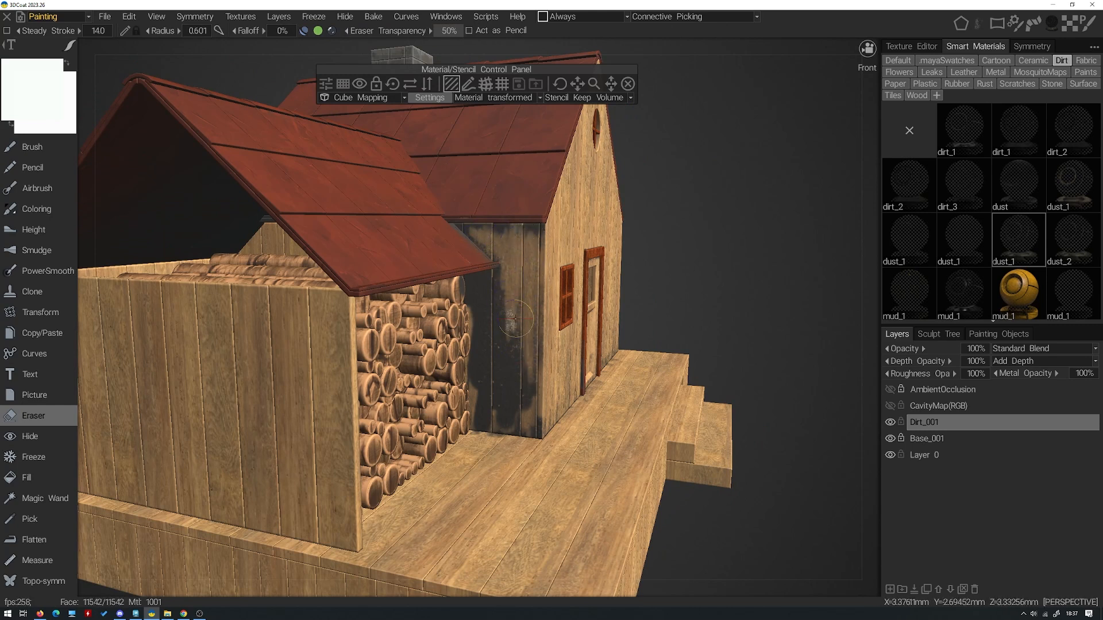
{"action": "mouse_move", "coordinate": [493, 285]}
{"action": "left_mouse_down"}
{"action": "mouse_move", "coordinate": [497, 356]}
{"action": "mouse_move", "coordinate": [511, 374]}
{"action": "mouse_move", "coordinate": [530, 315]}
{"action": "mouse_move", "coordinate": [491, 313]}
{"action": "mouse_move", "coordinate": [480, 356]}
{"action": "mouse_move", "coordinate": [486, 413]}
{"action": "mouse_move", "coordinate": [507, 343]}
{"action": "mouse_move", "coordinate": [472, 302]}
{"action": "left_mouse_up"}
{"action": "left_click_drag", "start_coordinate": [472, 352], "coordinate": [522, 237]}
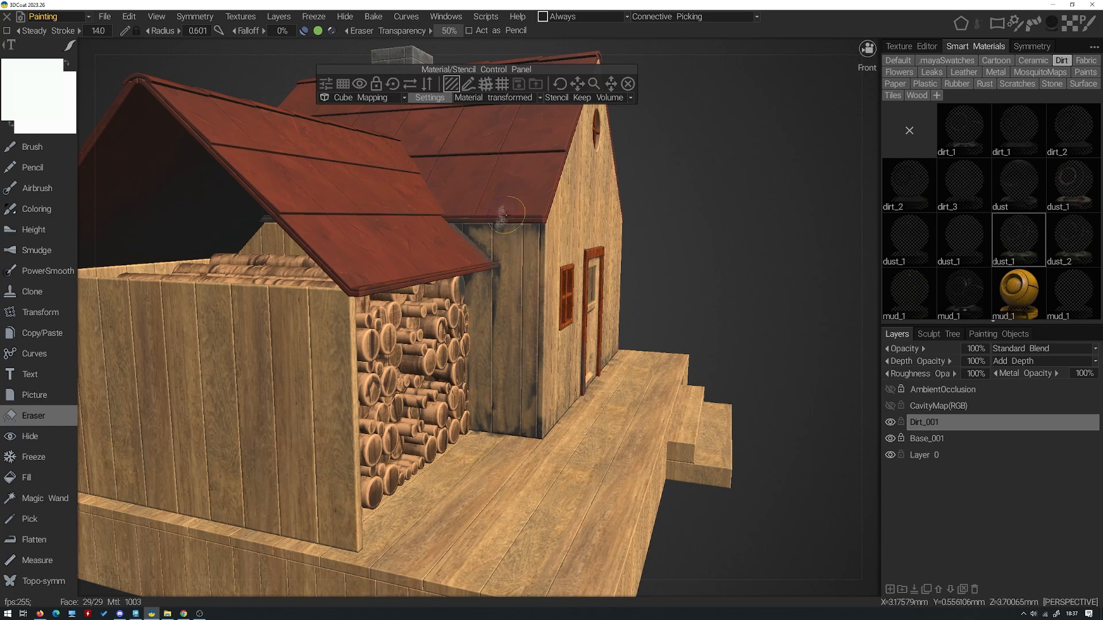
{"action": "left_click_drag", "start_coordinate": [534, 355], "coordinate": [537, 375]}
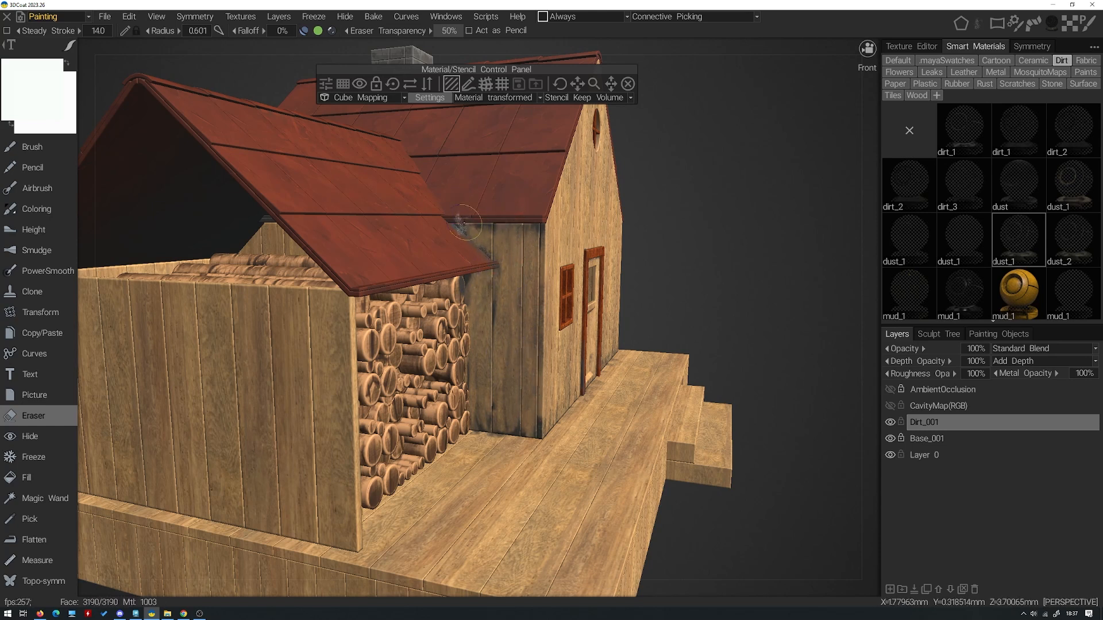
{"action": "left_click_drag", "start_coordinate": [523, 299], "coordinate": [560, 305], "text": "alt"}
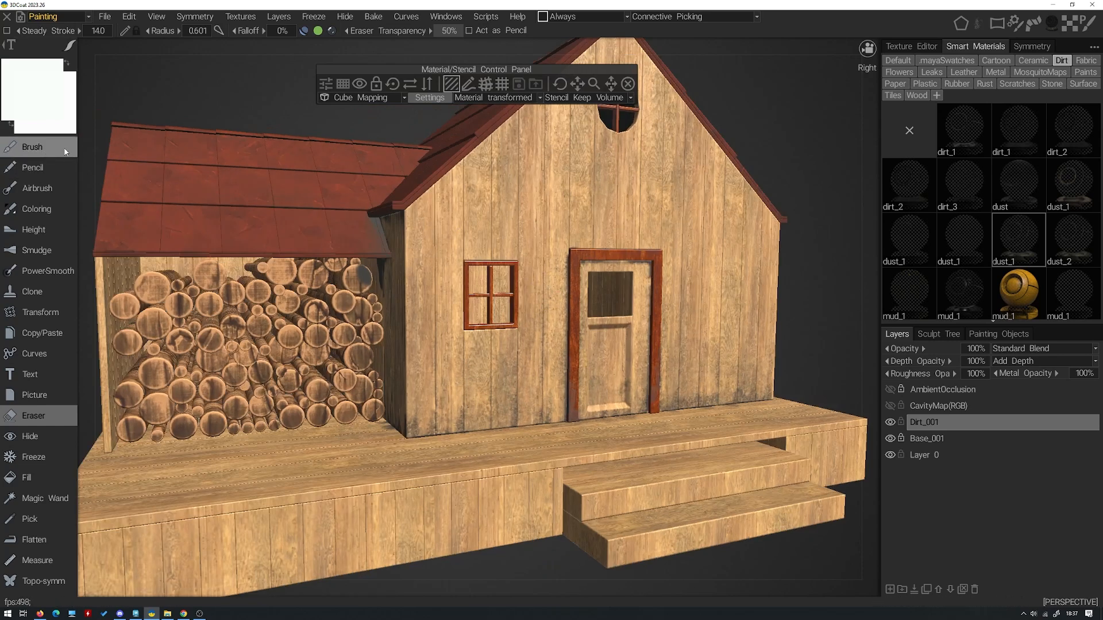
Brush dust_1 dirt onto the porch steps and along their contact with the platform, using radius 0.605
{"action": "left_click", "coordinate": [65, 151]}
{"action": "scroll", "coordinate": [610, 444], "scroll_direction": "up", "scroll_amount": 3}
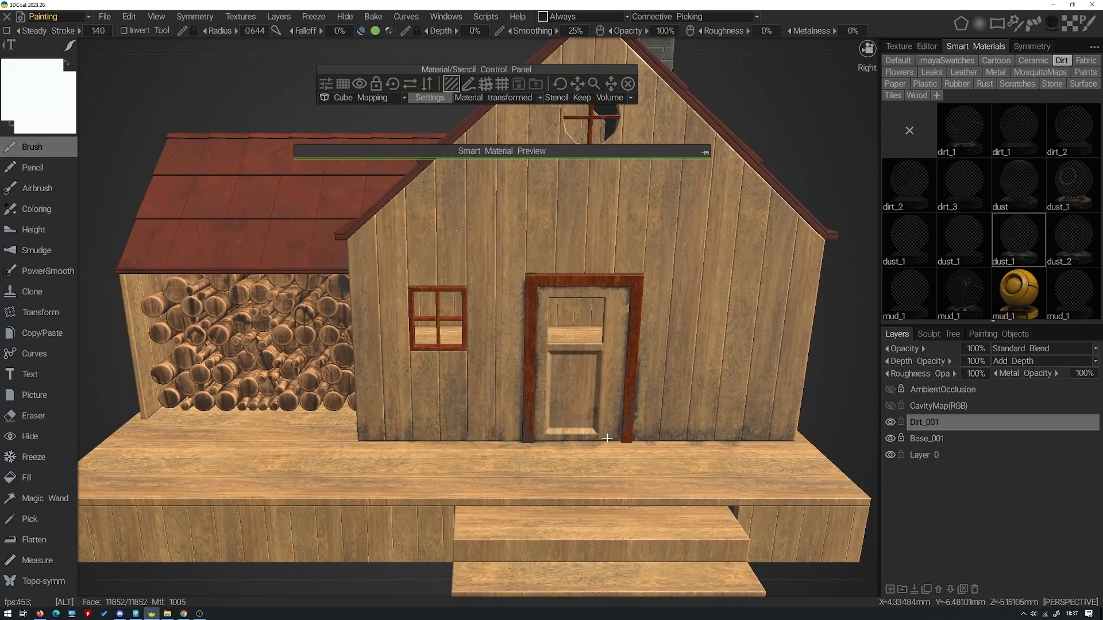
{"action": "right_click_drag", "start_coordinate": [622, 412], "coordinate": [613, 408], "text": "alt"}
{"action": "left_click_drag", "start_coordinate": [613, 409], "coordinate": [611, 422], "text": "alt"}
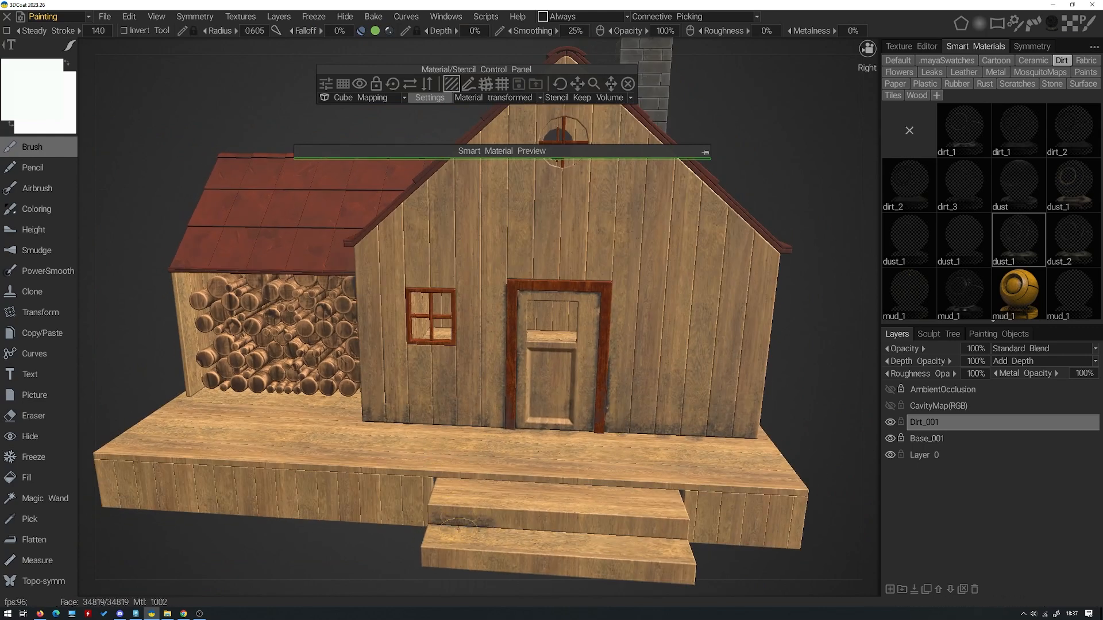
{"action": "left_click_drag", "start_coordinate": [438, 499], "coordinate": [655, 539]}
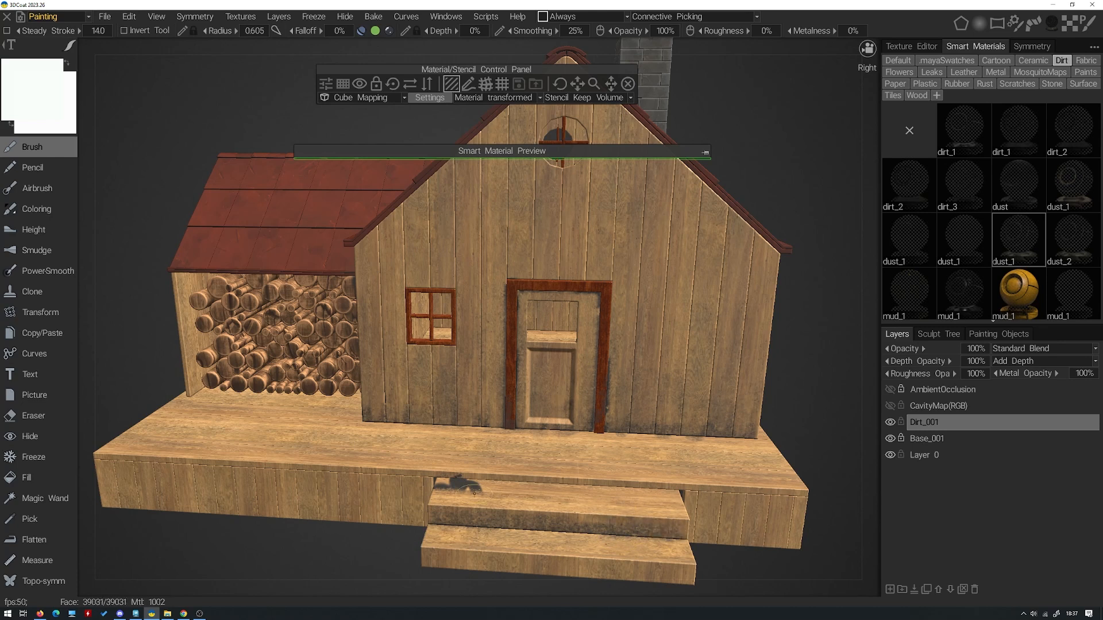
{"action": "left_click_drag", "start_coordinate": [475, 493], "coordinate": [490, 488]}
{"action": "right_click_drag", "start_coordinate": [629, 517], "coordinate": [557, 523]}
{"action": "mouse_move", "coordinate": [525, 540]}
{"action": "left_mouse_down"}
{"action": "mouse_move", "coordinate": [565, 525]}
{"action": "mouse_move", "coordinate": [583, 488]}
{"action": "mouse_move", "coordinate": [634, 521]}
{"action": "mouse_move", "coordinate": [684, 520]}
{"action": "mouse_move", "coordinate": [517, 457]}
{"action": "mouse_move", "coordinate": [448, 461]}
{"action": "mouse_move", "coordinate": [563, 449]}
{"action": "left_mouse_up"}
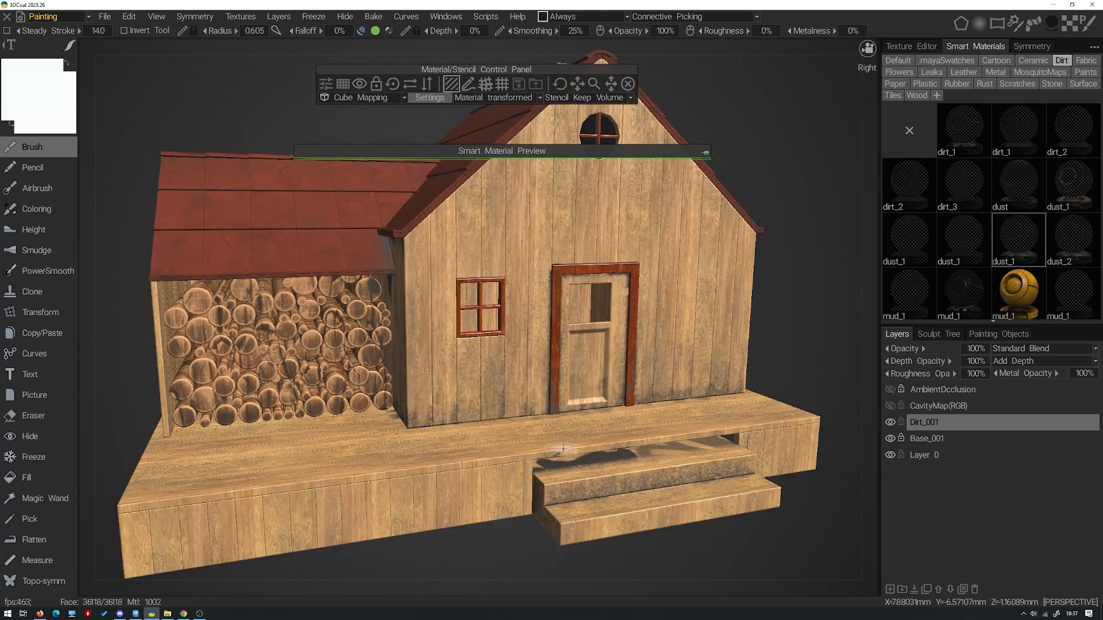
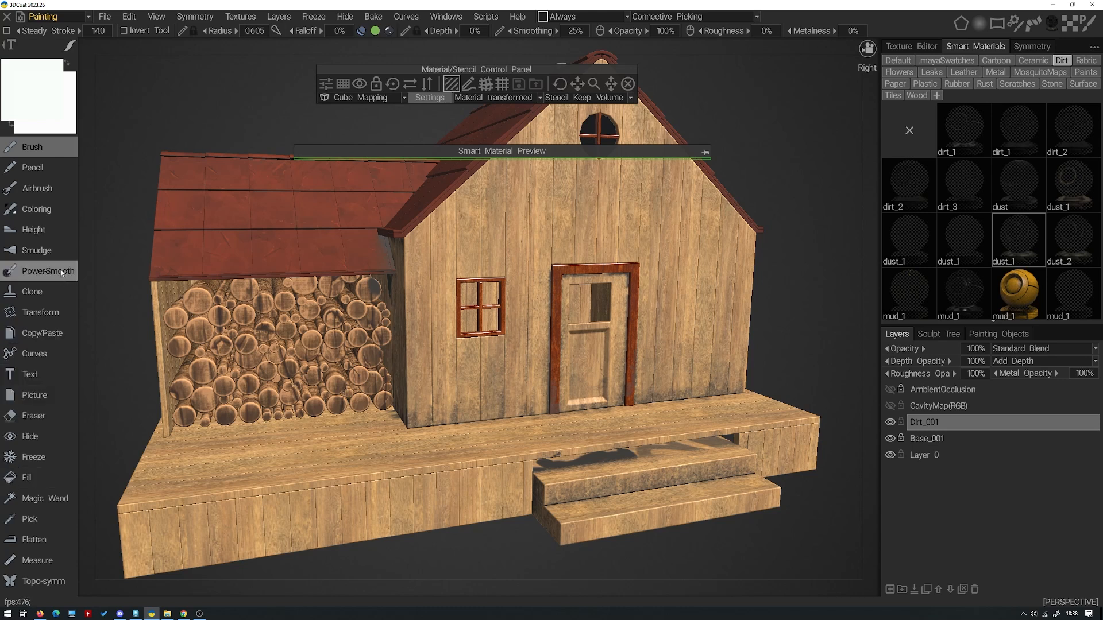
Erase the excess dark dirt from the treads and risers of the porch steps at 50% transparency
{"action": "left_click", "coordinate": [48, 415]}
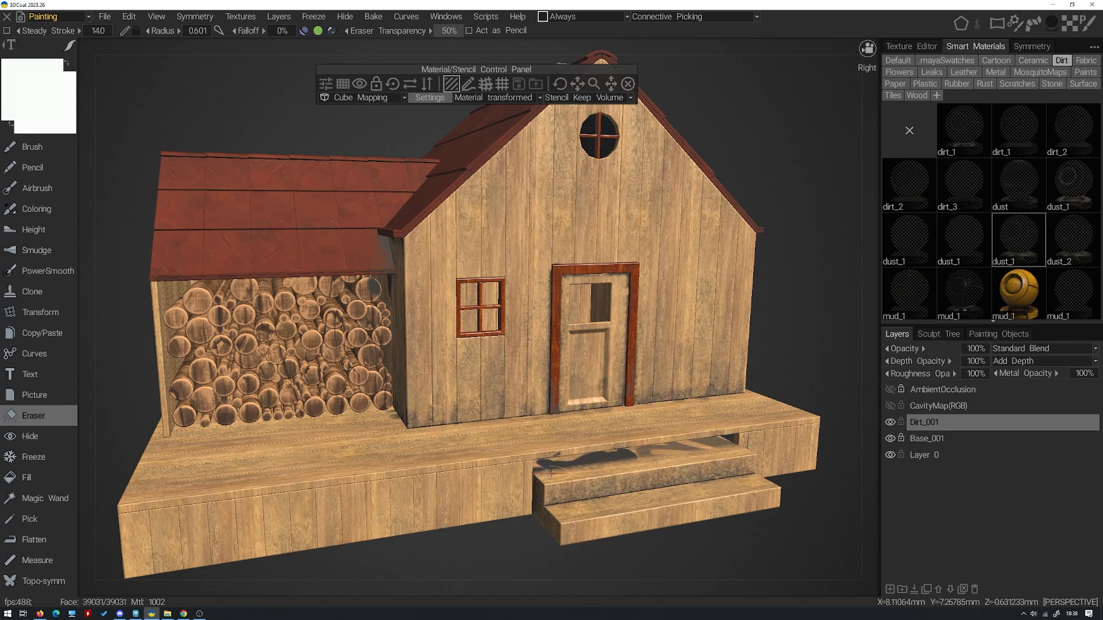
{"action": "left_click_drag", "start_coordinate": [581, 461], "coordinate": [489, 476], "text": "alt"}
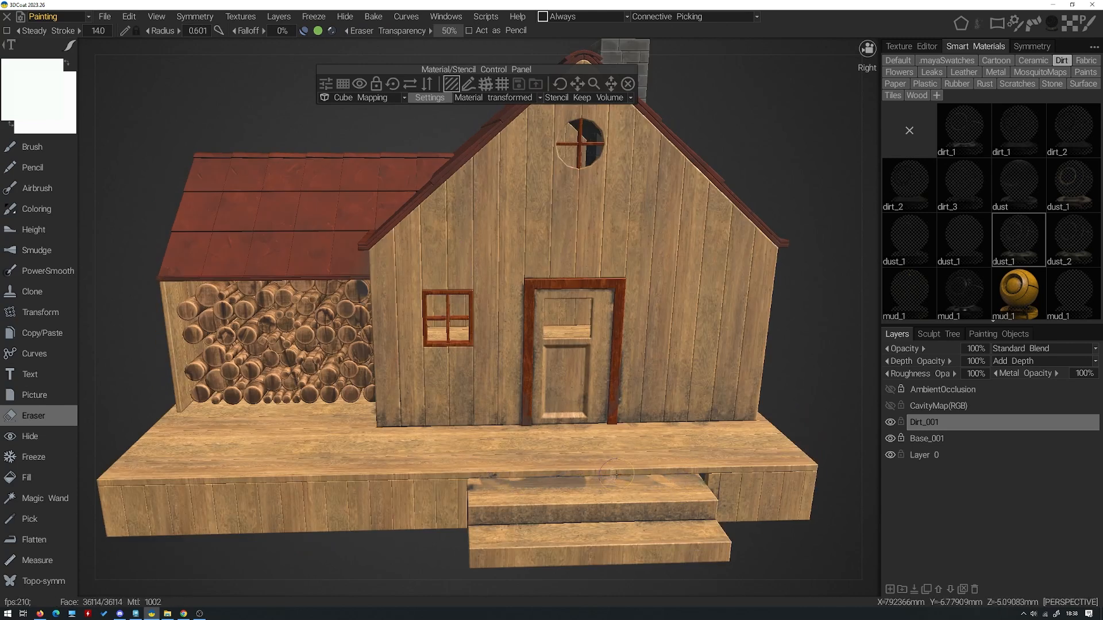
{"action": "mouse_move", "coordinate": [481, 486]}
{"action": "left_mouse_down"}
{"action": "mouse_move", "coordinate": [514, 485]}
{"action": "mouse_move", "coordinate": [530, 513]}
{"action": "left_mouse_up"}
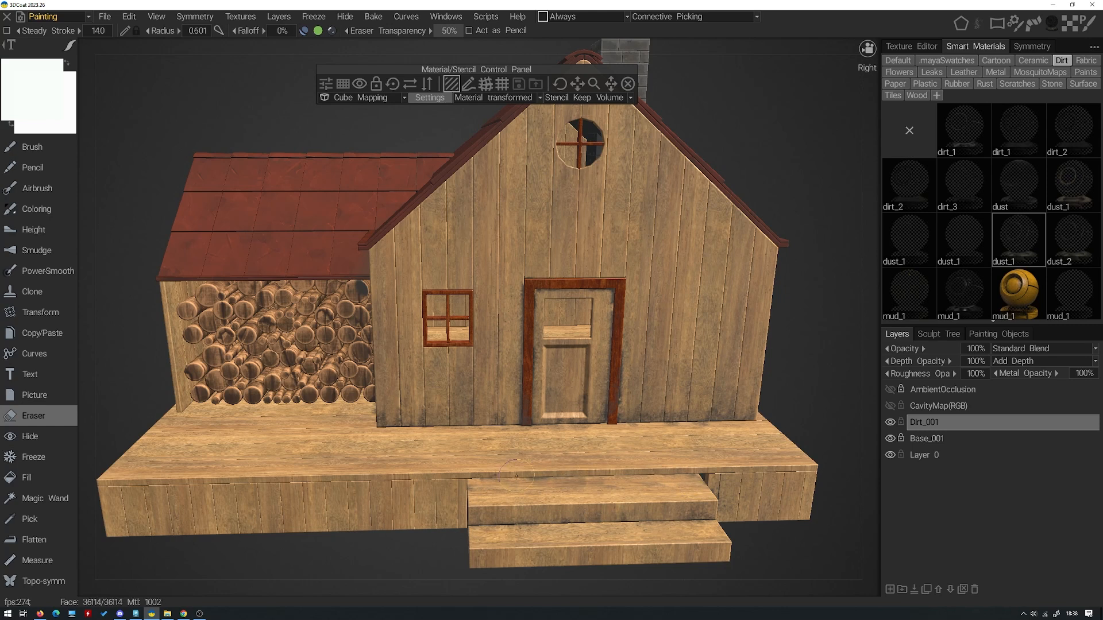
{"action": "right_click_drag", "start_coordinate": [656, 512], "coordinate": [631, 485]}
{"action": "left_click_drag", "start_coordinate": [580, 477], "coordinate": [576, 502]}
{"action": "left_click_drag", "start_coordinate": [576, 502], "coordinate": [497, 499], "text": "alt"}
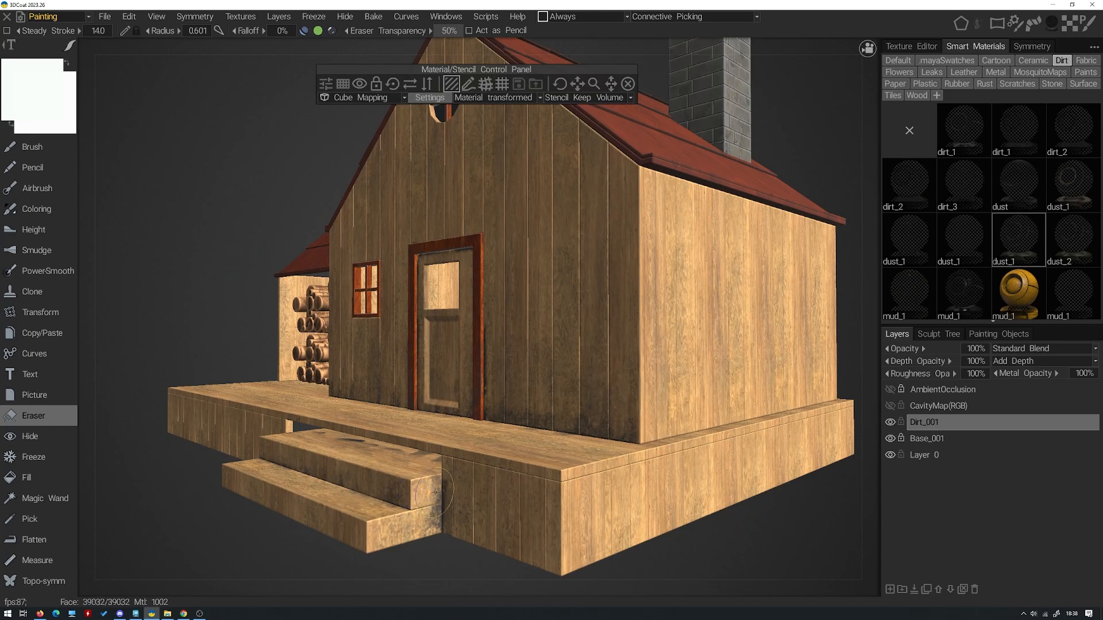
Lighten the dirt at both ends of the porch steps where they meet the platform
{"action": "left_click_drag", "start_coordinate": [436, 480], "coordinate": [467, 484], "text": "alt"}
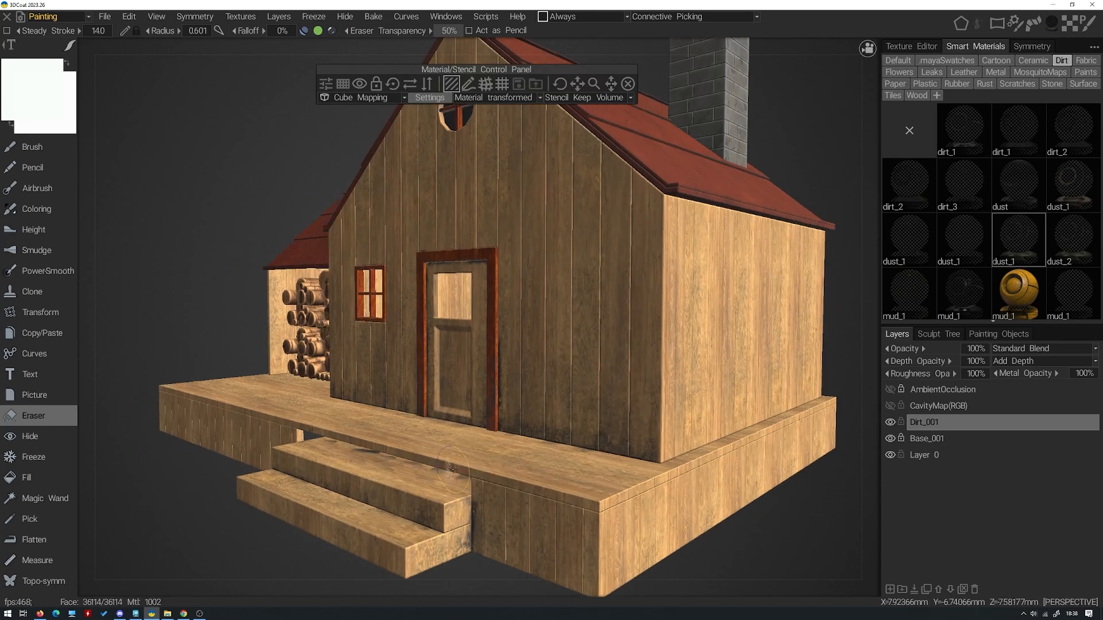
{"action": "left_click_drag", "start_coordinate": [380, 457], "coordinate": [428, 457], "text": "alt"}
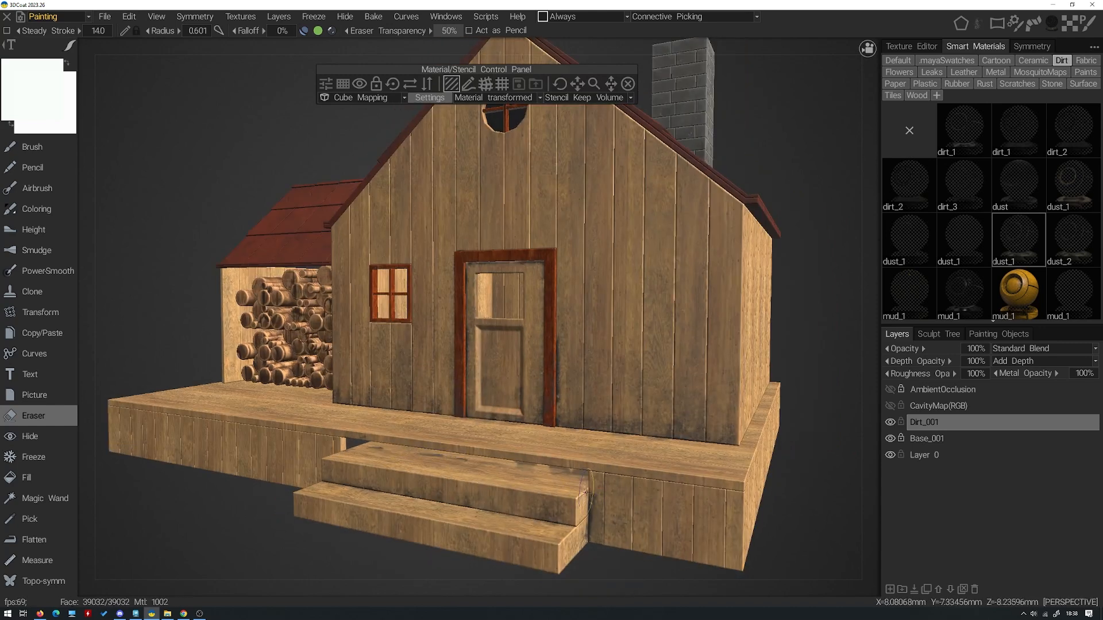
{"action": "left_click_drag", "start_coordinate": [539, 456], "coordinate": [602, 429], "text": "alt"}
{"action": "left_click_drag", "start_coordinate": [517, 434], "coordinate": [572, 449], "text": "alt"}
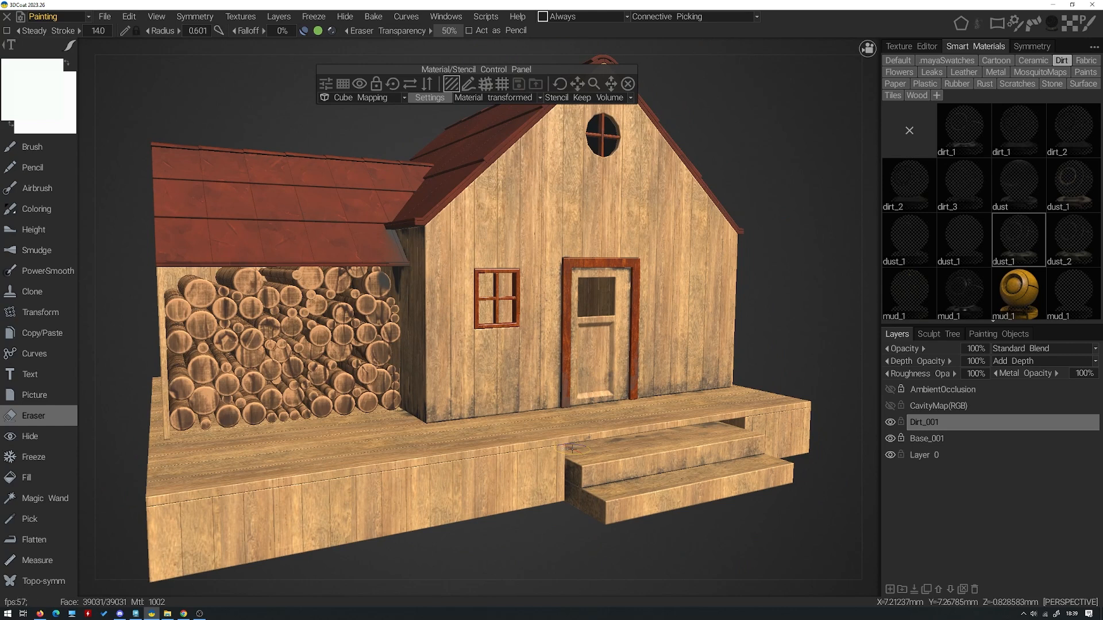
Examine the dirt on the woodpile, front wall, steps and clean side wall from several angles
{"action": "left_click_drag", "start_coordinate": [489, 326], "coordinate": [430, 276], "text": "alt"}
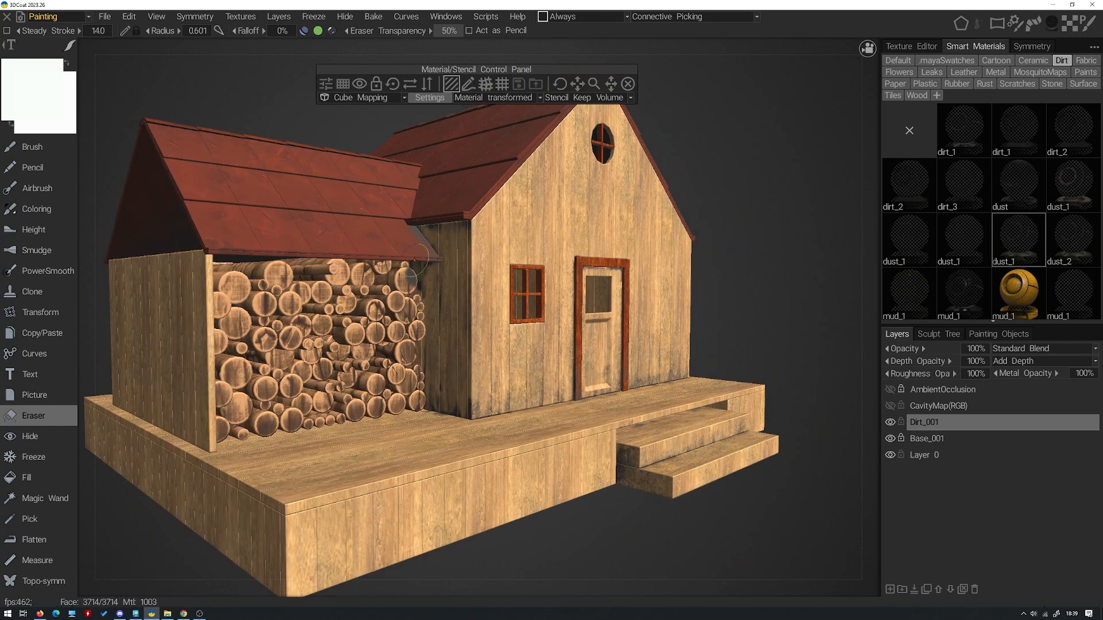
{"action": "left_click_drag", "start_coordinate": [515, 296], "coordinate": [451, 270], "text": "alt"}
{"action": "left_click_drag", "start_coordinate": [608, 299], "coordinate": [542, 285], "text": "alt"}
{"action": "mouse_move", "coordinate": [545, 240]}
{"action": "left_mouse_down", "text": "alt"}
{"action": "mouse_move", "coordinate": [531, 235]}
{"action": "mouse_move", "coordinate": [447, 284]}
{"action": "mouse_move", "coordinate": [508, 267]}
{"action": "mouse_move", "coordinate": [667, 280]}
{"action": "mouse_move", "coordinate": [519, 243]}
{"action": "mouse_move", "coordinate": [561, 235]}
{"action": "mouse_move", "coordinate": [538, 225]}
{"action": "left_mouse_up", "text": "alt"}
{"action": "right_click_drag", "start_coordinate": [539, 225], "coordinate": [578, 270], "text": "alt"}
{"action": "left_click_drag", "start_coordinate": [577, 270], "coordinate": [581, 262], "text": "alt"}
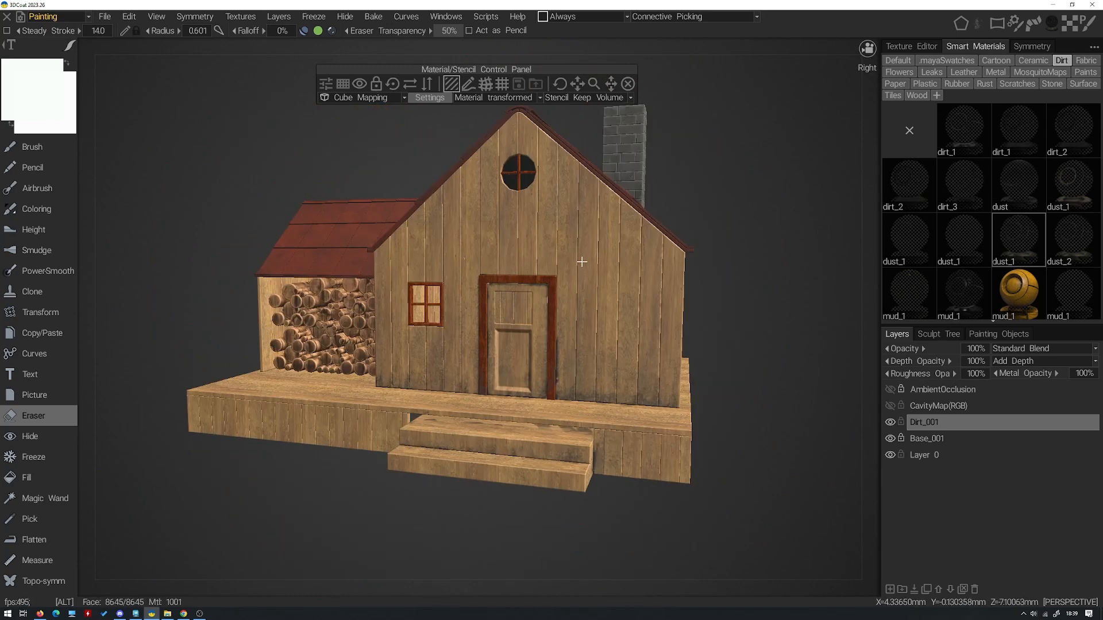
{"action": "left_click_drag", "start_coordinate": [602, 319], "coordinate": [581, 306], "text": "alt"}
{"action": "left_click_drag", "start_coordinate": [474, 385], "coordinate": [517, 380], "text": "alt"}
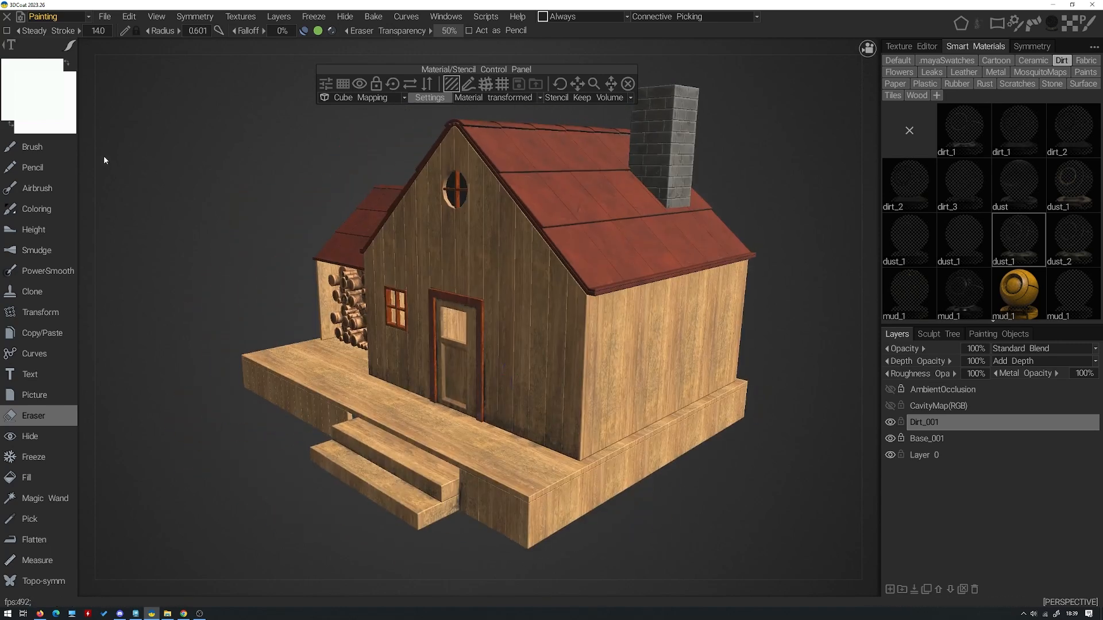
Paint dust_1 dirt along the base of the chimney-side wall, enlarging the brush radius to 2.03
{"action": "left_click", "coordinate": [35, 147]}
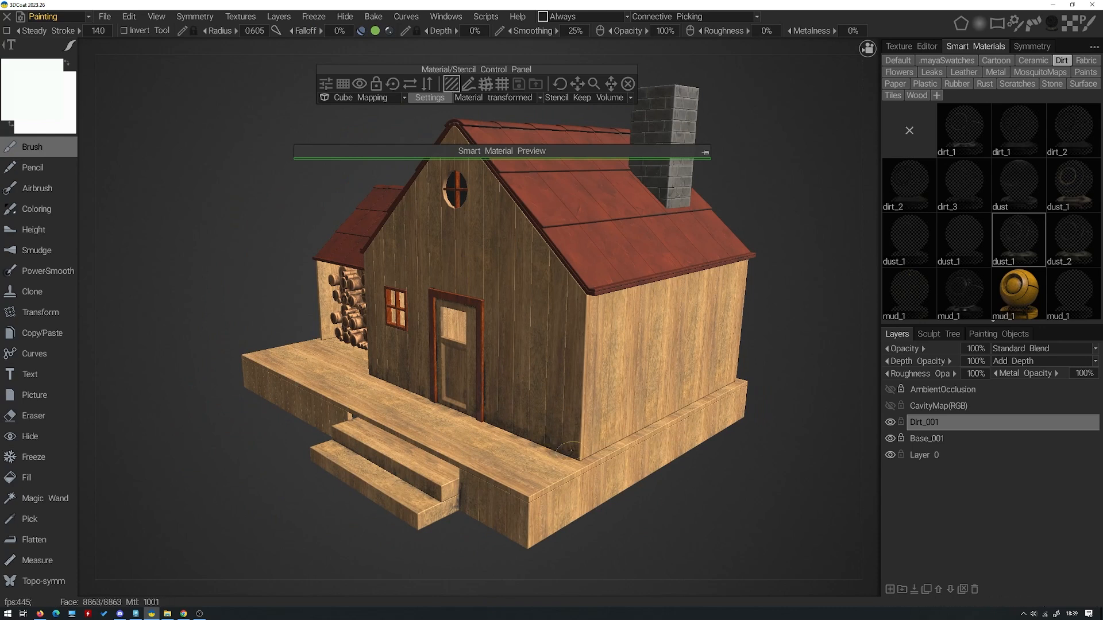
{"action": "left_click_drag", "start_coordinate": [578, 441], "coordinate": [557, 429], "text": "alt"}
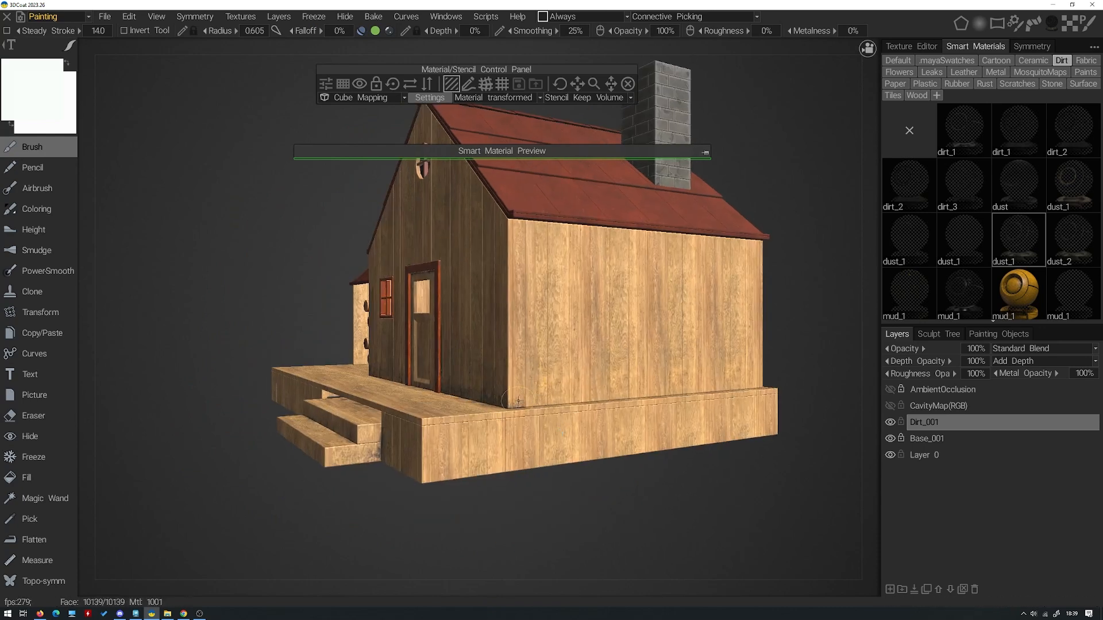
{"action": "left_click_drag", "start_coordinate": [519, 395], "coordinate": [583, 437], "text": "alt"}
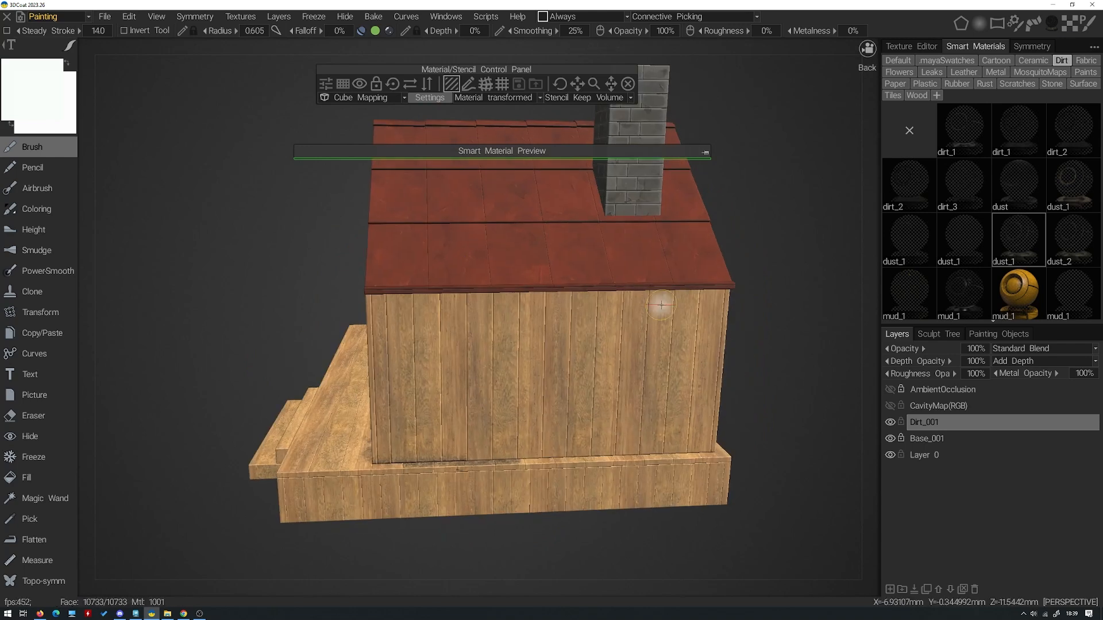
{"action": "right_click_drag", "start_coordinate": [508, 360], "coordinate": [546, 365]}
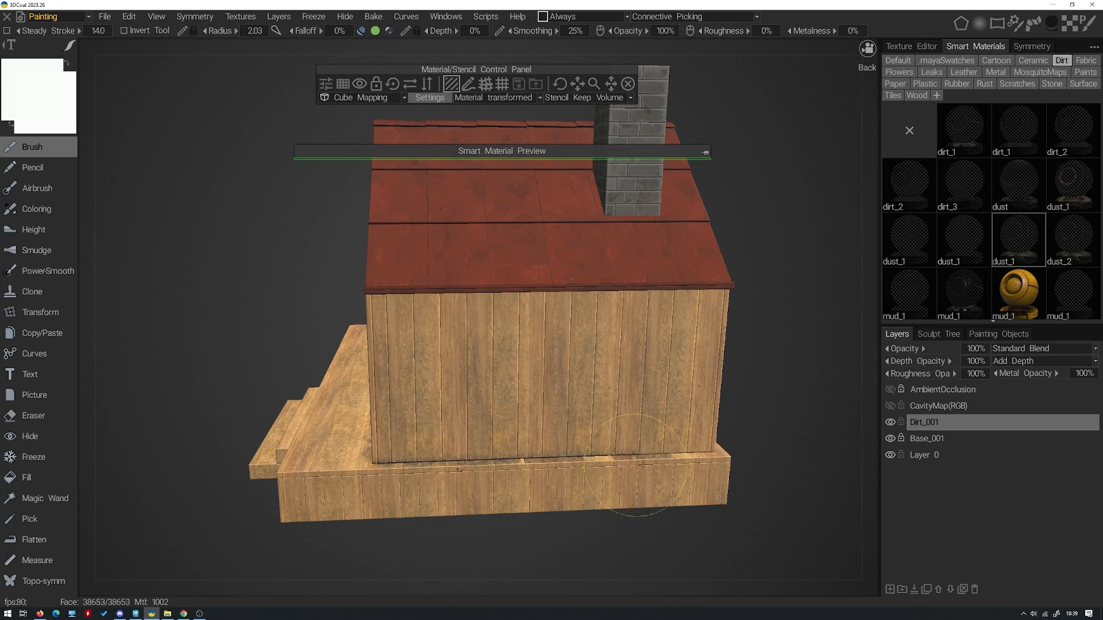
{"action": "left_click_drag", "start_coordinate": [626, 469], "coordinate": [589, 391], "text": "alt"}
{"action": "left_click_drag", "start_coordinate": [657, 469], "coordinate": [689, 399], "text": "alt"}
{"action": "left_click_drag", "start_coordinate": [580, 397], "coordinate": [590, 415], "text": "alt"}
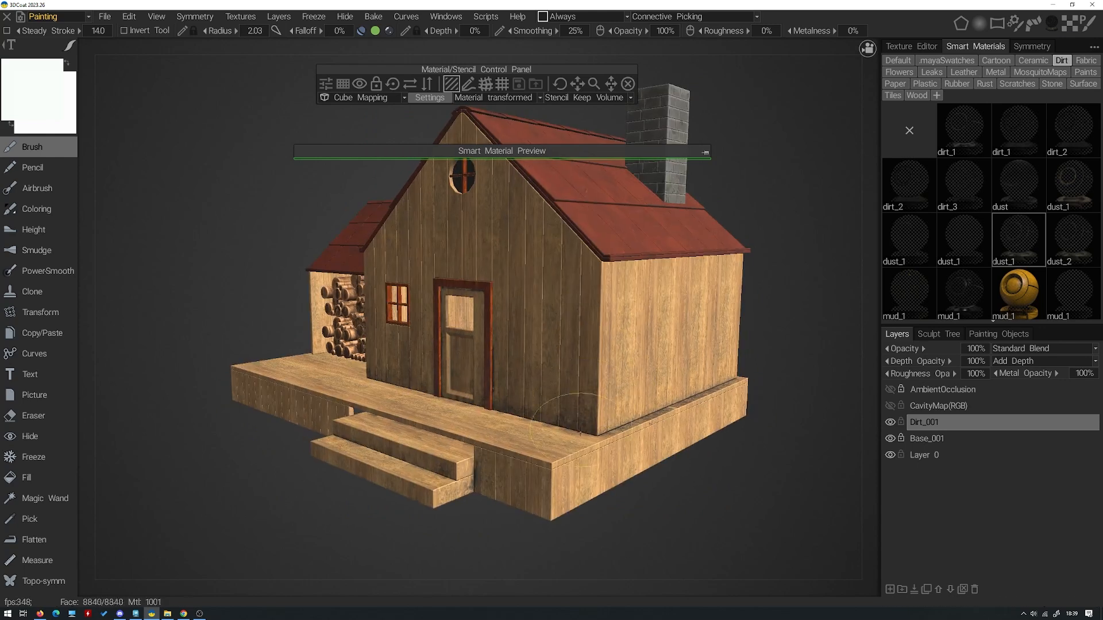
Paint a band of dirt along the top of the chimney-side wall, just under the roof edge
{"action": "left_click_drag", "start_coordinate": [619, 334], "coordinate": [526, 258], "text": "alt"}
{"action": "mouse_move", "coordinate": [532, 211]}
{"action": "left_mouse_down"}
{"action": "mouse_move", "coordinate": [527, 202]}
{"action": "mouse_move", "coordinate": [611, 210]}
{"action": "mouse_move", "coordinate": [577, 172]}
{"action": "mouse_move", "coordinate": [558, 208]}
{"action": "left_mouse_up"}
{"action": "left_click_drag", "start_coordinate": [558, 208], "coordinate": [646, 196]}
{"action": "left_click_drag", "start_coordinate": [369, 225], "coordinate": [306, 213]}
{"action": "mouse_move", "coordinate": [672, 225]}
{"action": "left_mouse_down", "text": "alt"}
{"action": "mouse_move", "coordinate": [712, 214]}
{"action": "mouse_move", "coordinate": [678, 238]}
{"action": "left_mouse_up", "text": "alt"}
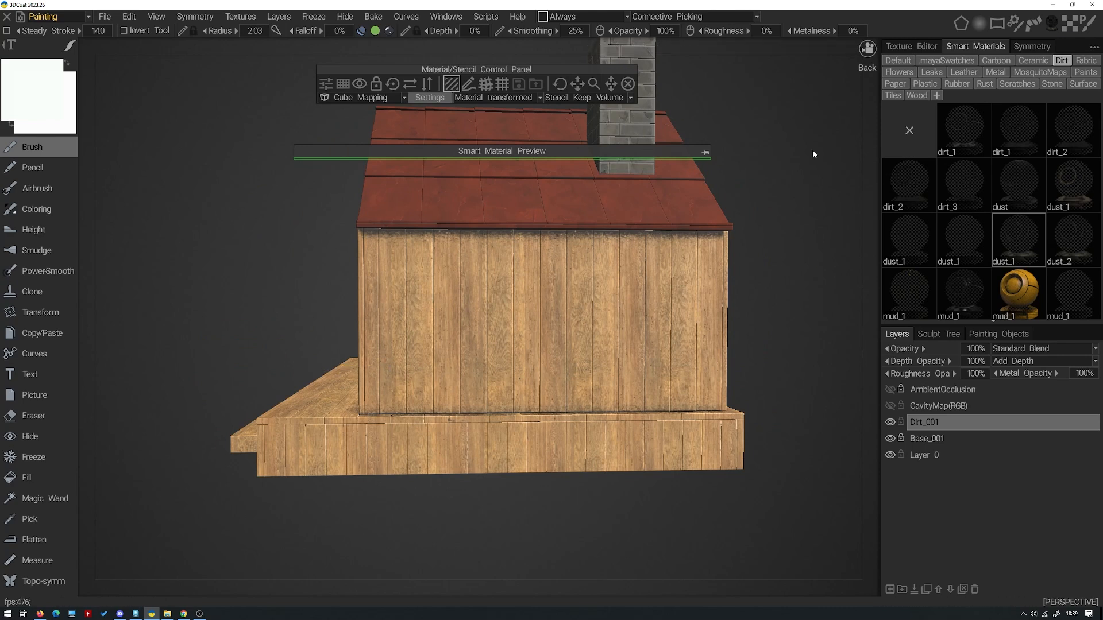
Edit the dust_1 smart material against its preview, set Layer3's Degree to 2.32, and save it
{"action": "left_click", "coordinate": [705, 152]}
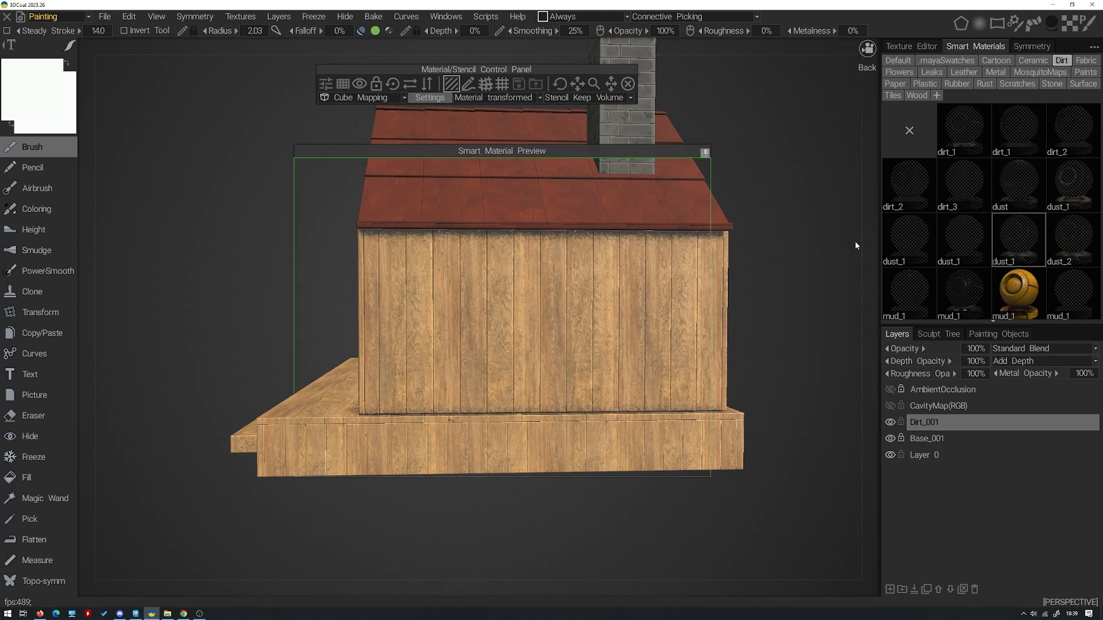
{"action": "right_click", "coordinate": [1018, 239]}
{"action": "left_click", "coordinate": [1011, 221]}
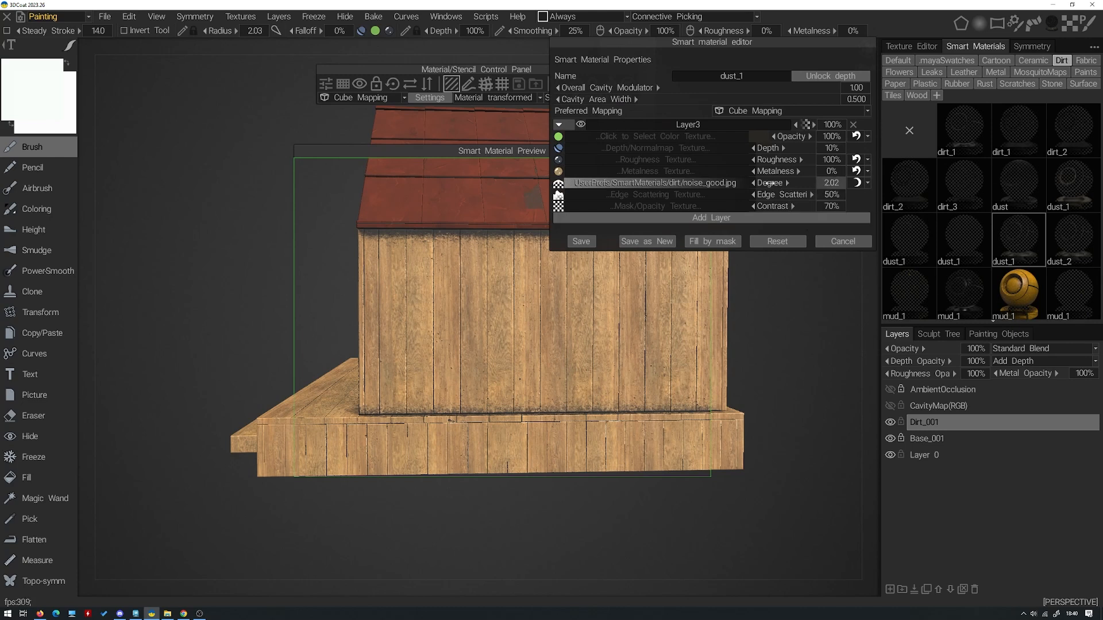
{"action": "left_click_drag", "start_coordinate": [762, 182], "coordinate": [785, 183]}
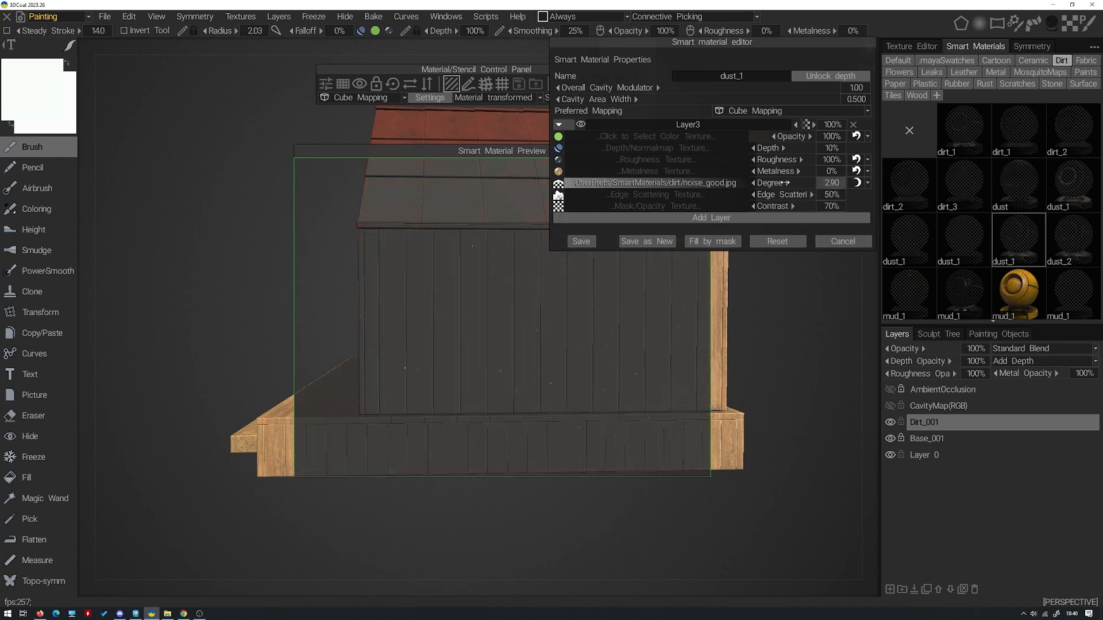
{"action": "left_click_drag", "start_coordinate": [782, 183], "coordinate": [775, 182]}
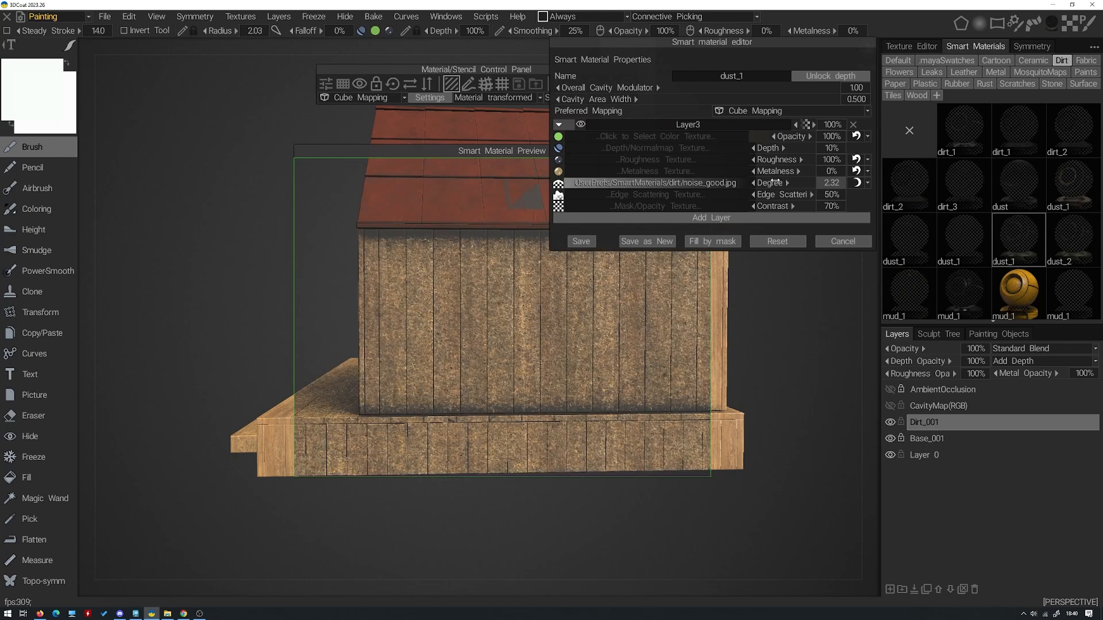
{"action": "left_click", "coordinate": [580, 241]}
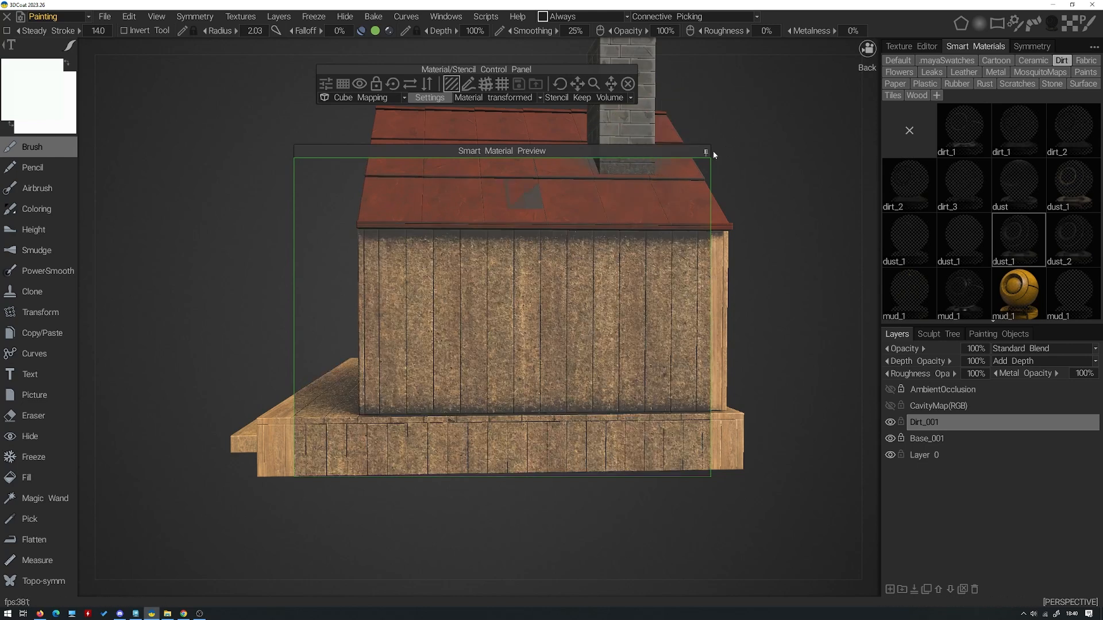
{"action": "left_click", "coordinate": [707, 149]}
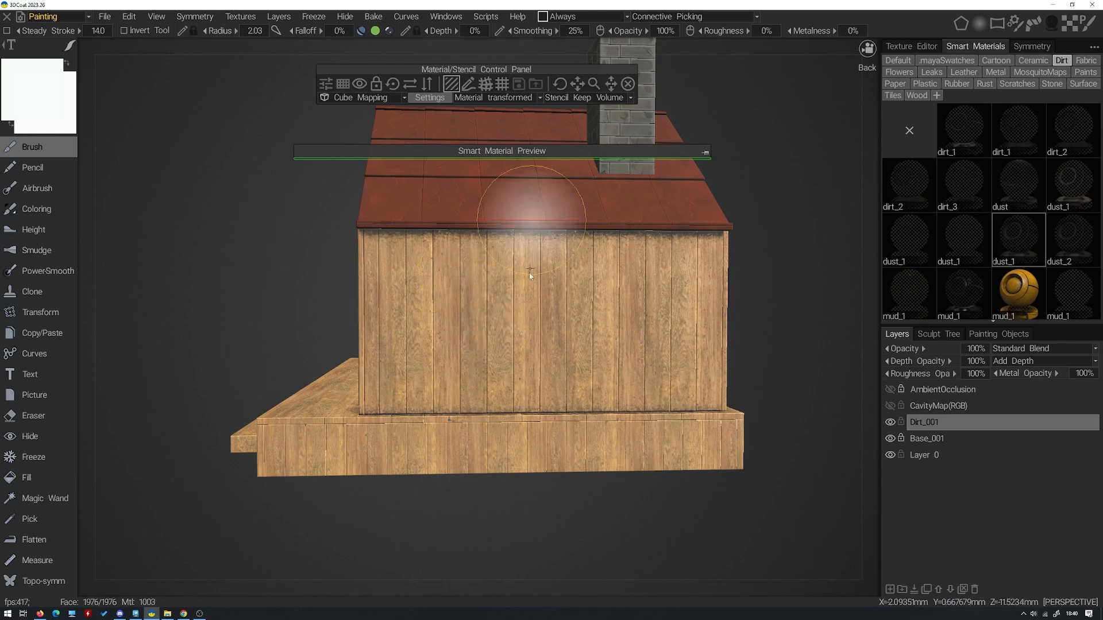
Undo a trial stroke and cover the whole chimney-side wall with the denser dust_1 dirt
{"action": "left_click_drag", "start_coordinate": [397, 259], "coordinate": [392, 250]}
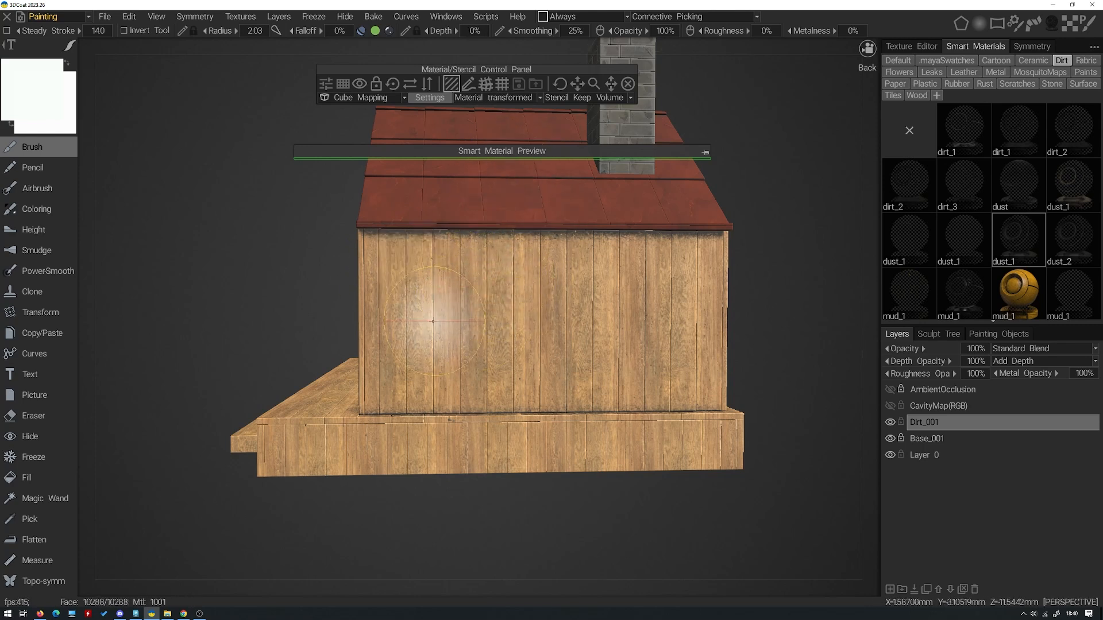
{"action": "mouse_move", "coordinate": [422, 287]}
{"action": "left_mouse_down"}
{"action": "mouse_move", "coordinate": [461, 296]}
{"action": "mouse_move", "coordinate": [474, 320]}
{"action": "left_mouse_up"}
{"action": "mouse_move", "coordinate": [474, 321]}
{"action": "left_mouse_down", "text": "alt"}
{"action": "mouse_move", "coordinate": [533, 319]}
{"action": "mouse_move", "coordinate": [455, 308]}
{"action": "left_mouse_up", "text": "alt"}
{"action": "key", "text": "ctrl+z"}
{"action": "mouse_move", "coordinate": [406, 266]}
{"action": "left_mouse_down"}
{"action": "mouse_move", "coordinate": [365, 267]}
{"action": "mouse_move", "coordinate": [313, 244]}
{"action": "mouse_move", "coordinate": [517, 235]}
{"action": "mouse_move", "coordinate": [639, 259]}
{"action": "mouse_move", "coordinate": [661, 275]}
{"action": "mouse_move", "coordinate": [649, 322]}
{"action": "mouse_move", "coordinate": [534, 291]}
{"action": "mouse_move", "coordinate": [373, 279]}
{"action": "mouse_move", "coordinate": [362, 299]}
{"action": "mouse_move", "coordinate": [369, 319]}
{"action": "mouse_move", "coordinate": [425, 367]}
{"action": "mouse_move", "coordinate": [534, 289]}
{"action": "mouse_move", "coordinate": [517, 397]}
{"action": "mouse_move", "coordinate": [609, 374]}
{"action": "mouse_move", "coordinate": [719, 389]}
{"action": "left_mouse_up"}
{"action": "left_click_drag", "start_coordinate": [732, 349], "coordinate": [736, 332]}
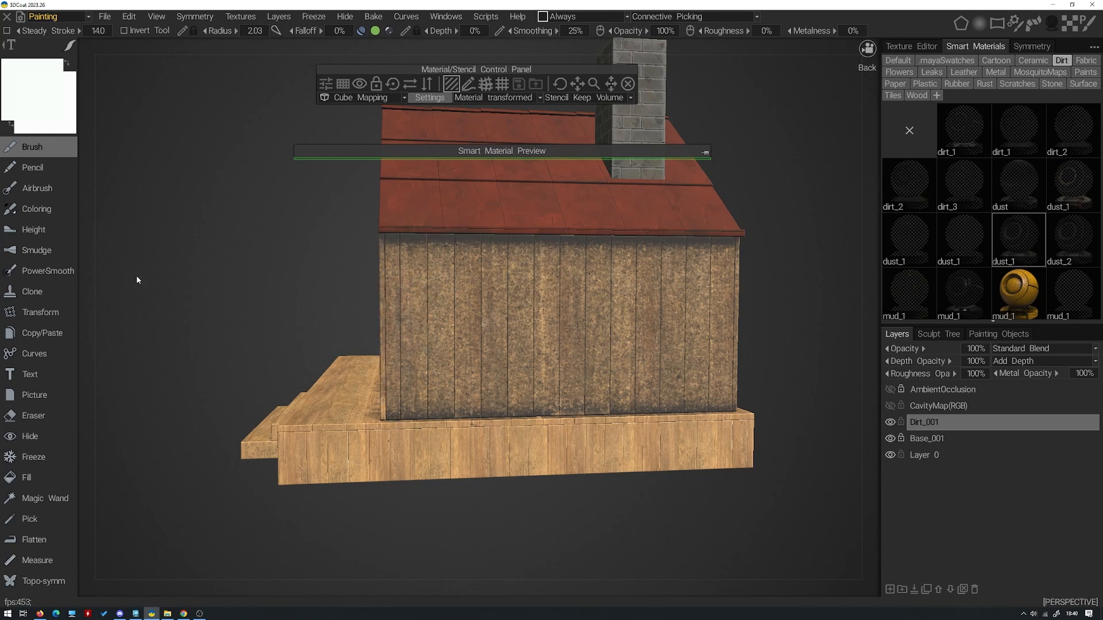
Partly erase the dirt on the house's back wall plank by plank, leaving dark patches under the roof edge
{"action": "left_click_drag", "start_coordinate": [238, 291], "coordinate": [149, 296]}
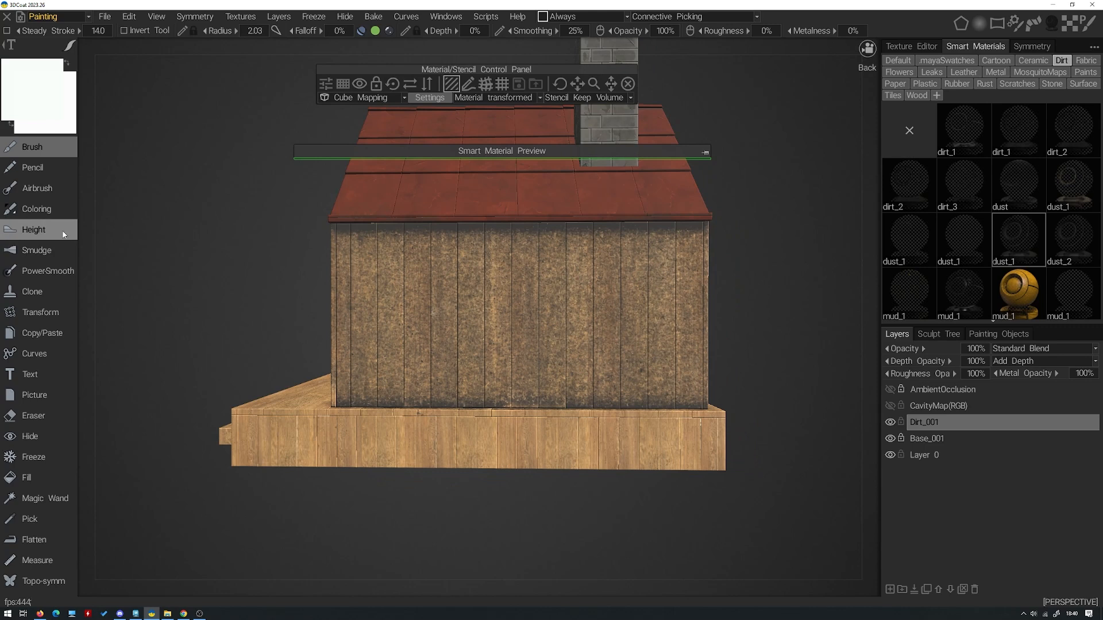
{"action": "left_click", "coordinate": [63, 410]}
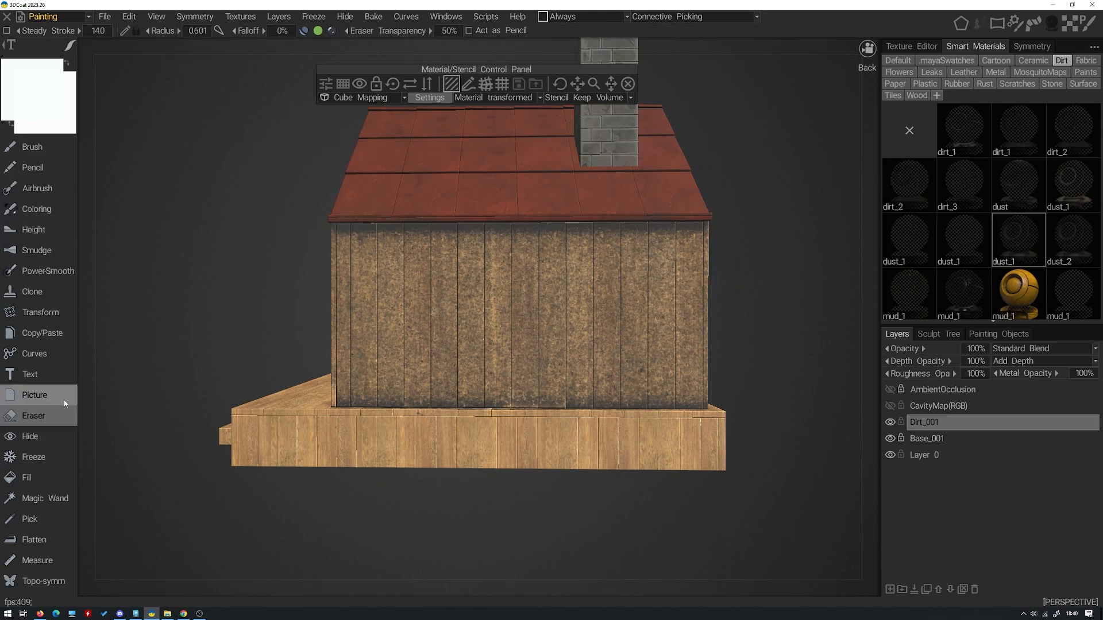
{"action": "mouse_move", "coordinate": [392, 303]}
{"action": "left_mouse_down"}
{"action": "mouse_move", "coordinate": [380, 256]}
{"action": "mouse_move", "coordinate": [367, 353]}
{"action": "mouse_move", "coordinate": [350, 371]}
{"action": "left_mouse_up"}
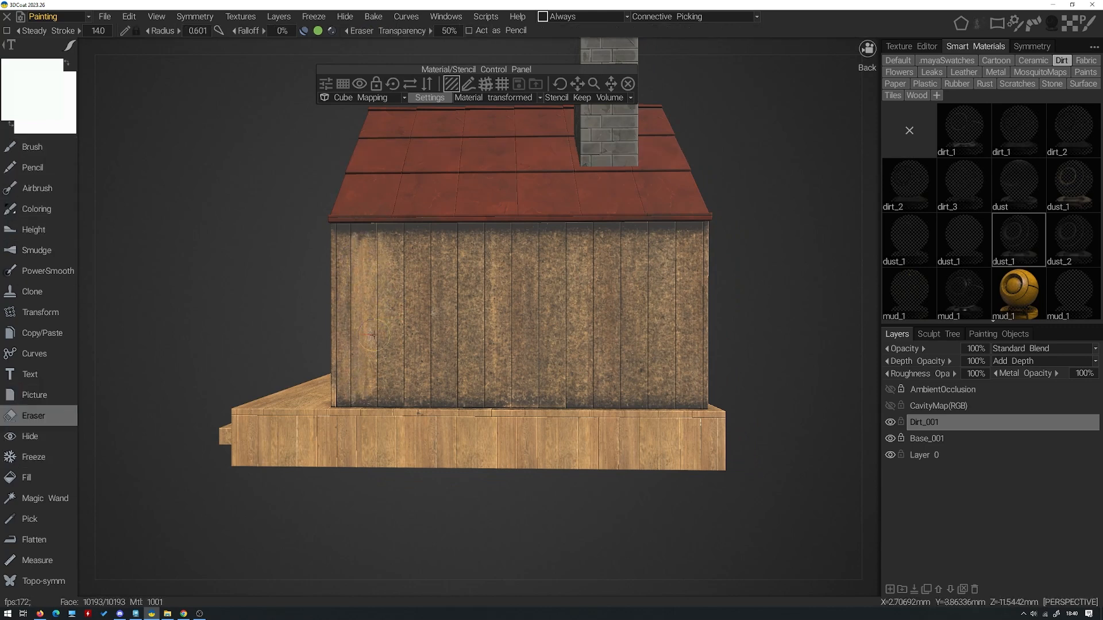
{"action": "mouse_move", "coordinate": [389, 307]}
{"action": "left_mouse_down"}
{"action": "mouse_move", "coordinate": [402, 331]}
{"action": "mouse_move", "coordinate": [384, 241]}
{"action": "mouse_move", "coordinate": [422, 298]}
{"action": "mouse_move", "coordinate": [443, 230]}
{"action": "mouse_move", "coordinate": [453, 344]}
{"action": "mouse_move", "coordinate": [433, 371]}
{"action": "left_mouse_up"}
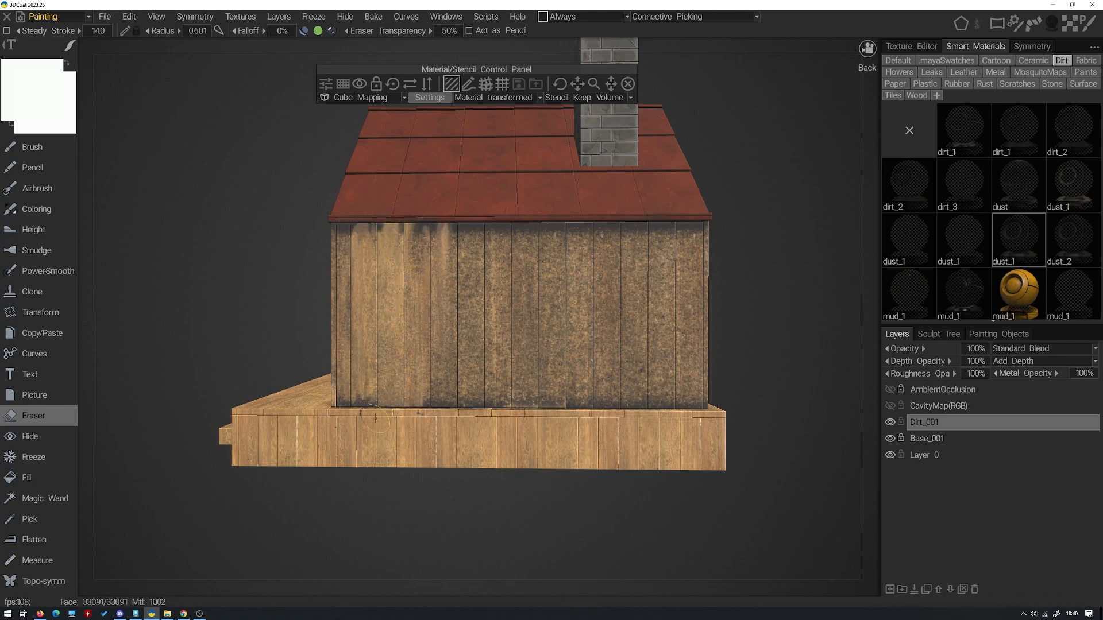
{"action": "mouse_move", "coordinate": [454, 230]}
{"action": "left_mouse_down"}
{"action": "mouse_move", "coordinate": [488, 345]}
{"action": "mouse_move", "coordinate": [508, 241]}
{"action": "mouse_move", "coordinate": [523, 373]}
{"action": "mouse_move", "coordinate": [549, 290]}
{"action": "mouse_move", "coordinate": [571, 333]}
{"action": "mouse_move", "coordinate": [533, 220]}
{"action": "left_mouse_up"}
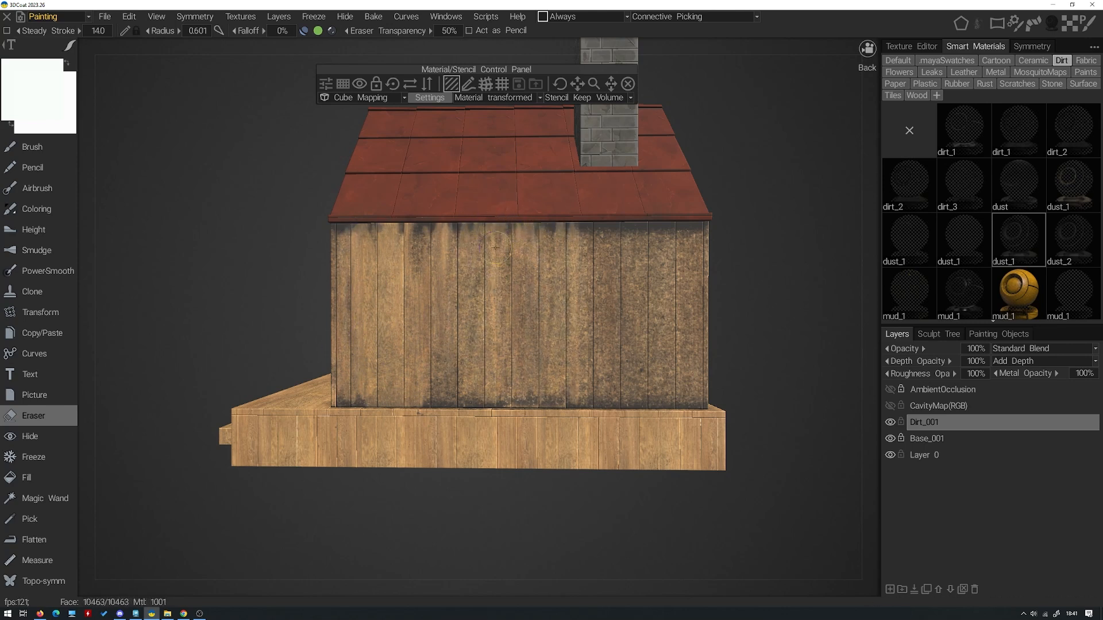
{"action": "mouse_move", "coordinate": [554, 313]}
{"action": "left_mouse_down"}
{"action": "mouse_move", "coordinate": [643, 276]}
{"action": "mouse_move", "coordinate": [686, 368]}
{"action": "mouse_move", "coordinate": [540, 270]}
{"action": "mouse_move", "coordinate": [412, 412]}
{"action": "left_mouse_up"}
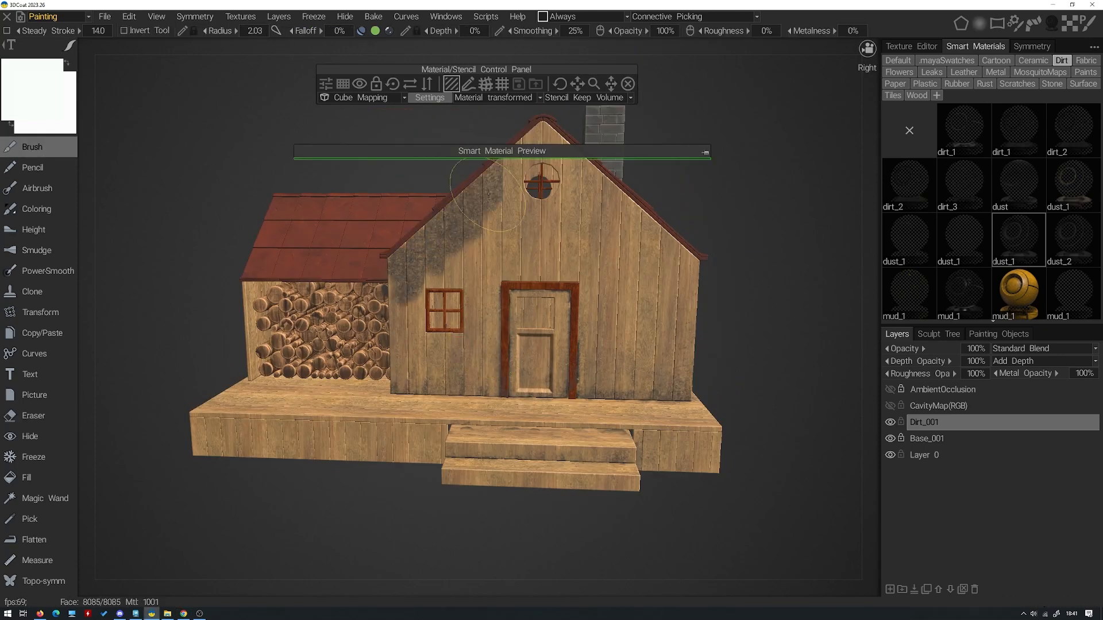
Brush the dust_1 smart material over the front gable wall on the Dirt_001 layer
{"action": "mouse_move", "coordinate": [402, 299]}
{"action": "left_mouse_down"}
{"action": "mouse_move", "coordinate": [442, 242]}
{"action": "mouse_move", "coordinate": [517, 232]}
{"action": "mouse_move", "coordinate": [600, 229]}
{"action": "mouse_move", "coordinate": [643, 281]}
{"action": "left_mouse_up"}
{"action": "left_click_drag", "start_coordinate": [649, 287], "coordinate": [620, 284], "text": "alt"}
{"action": "left_click_drag", "start_coordinate": [684, 258], "coordinate": [683, 324]}
{"action": "left_click_drag", "start_coordinate": [535, 141], "coordinate": [540, 178]}
{"action": "left_click_drag", "start_coordinate": [688, 287], "coordinate": [688, 321]}
{"action": "left_click_drag", "start_coordinate": [741, 290], "coordinate": [625, 282], "text": "alt"}
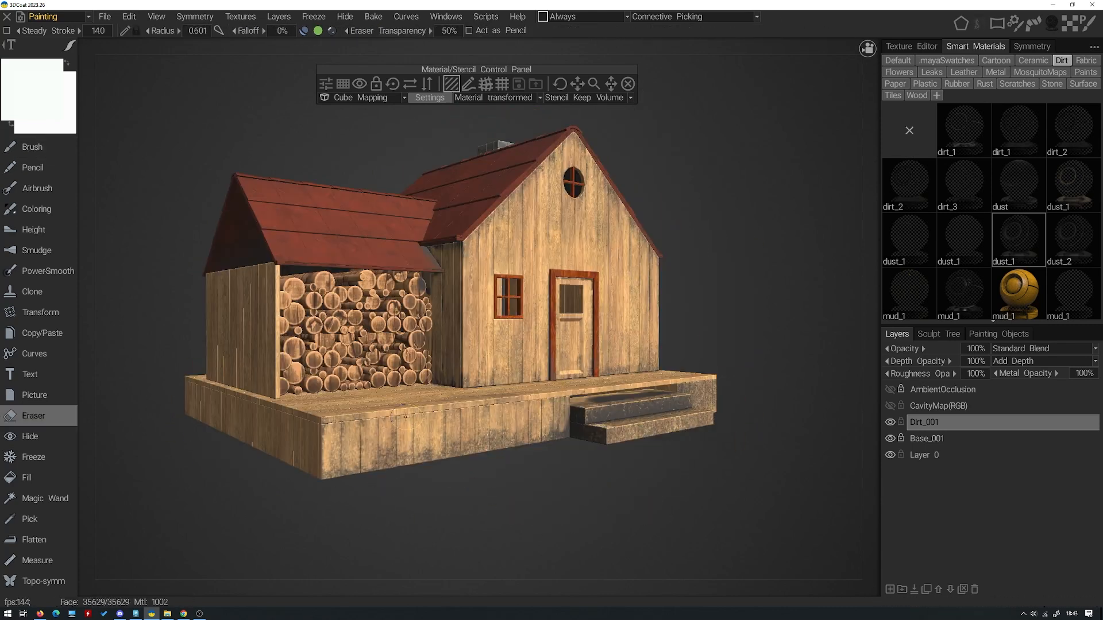
Erase most of the dirt on the front steps, keeping some grime along the joints
{"action": "mouse_move", "coordinate": [741, 414]}
{"action": "left_mouse_down", "text": "alt"}
{"action": "mouse_move", "coordinate": [660, 415]}
{"action": "mouse_move", "coordinate": [632, 448]}
{"action": "left_mouse_up", "text": "alt"}
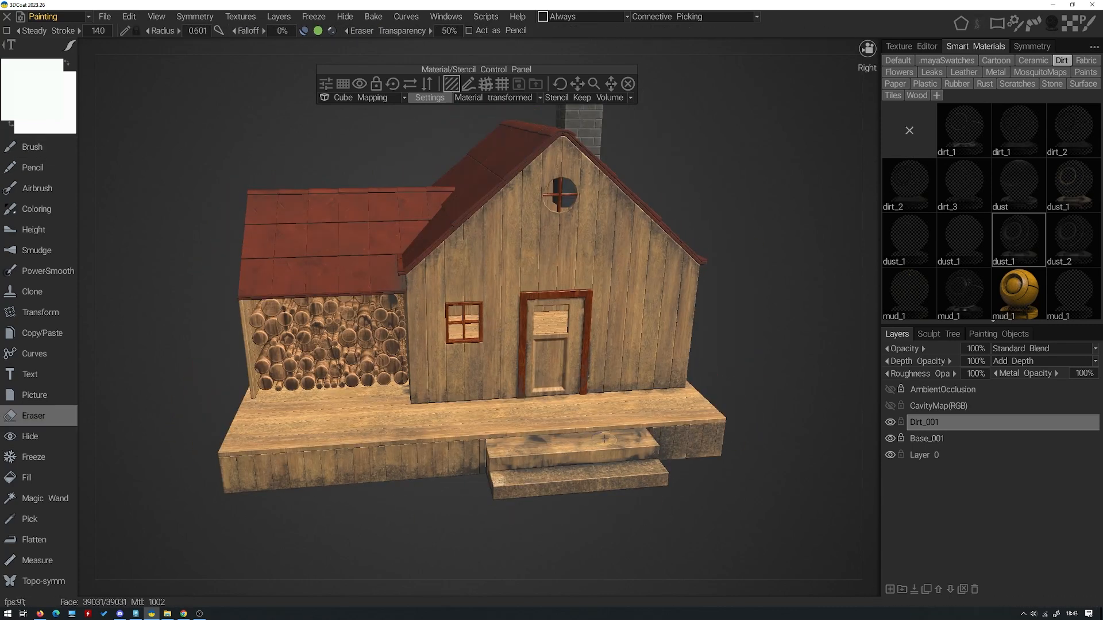
{"action": "left_click_drag", "start_coordinate": [520, 451], "coordinate": [626, 444]}
{"action": "left_click_drag", "start_coordinate": [741, 413], "coordinate": [649, 402], "text": "alt"}
Thin the dirt on the woodshed's rear wall and the adjoining house wall with vertical eraser strokes
{"action": "left_click", "coordinate": [450, 31]}
{"action": "type", "text": "25"}
{"action": "key", "text": "Return"}
{"action": "left_click_drag", "start_coordinate": [488, 275], "coordinate": [644, 349], "text": "alt"}
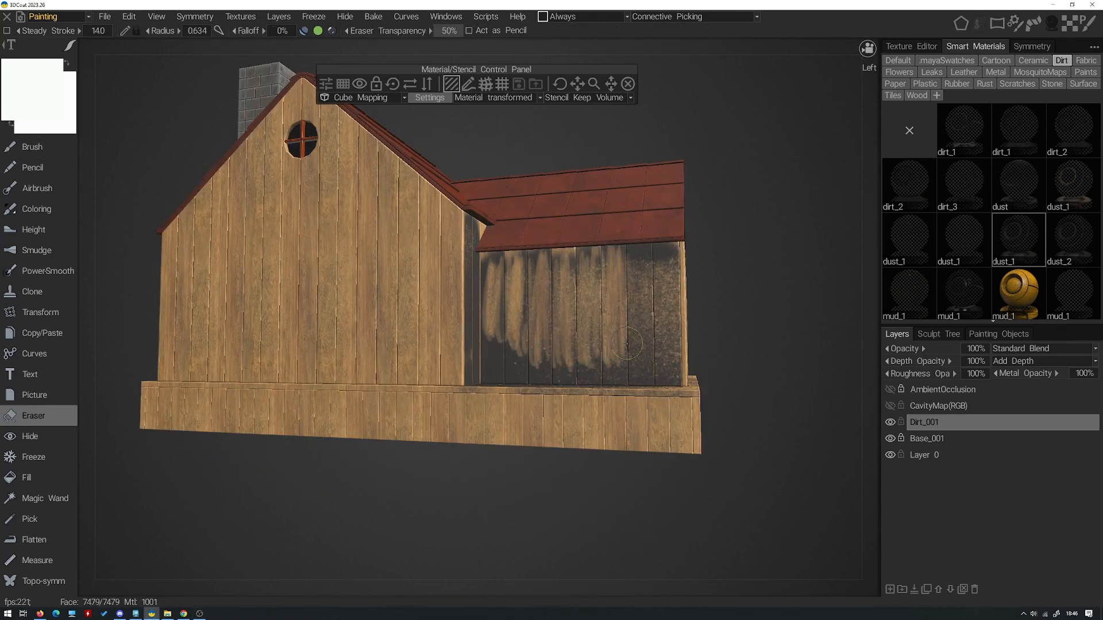
{"action": "left_click_drag", "start_coordinate": [471, 380], "coordinate": [597, 391]}
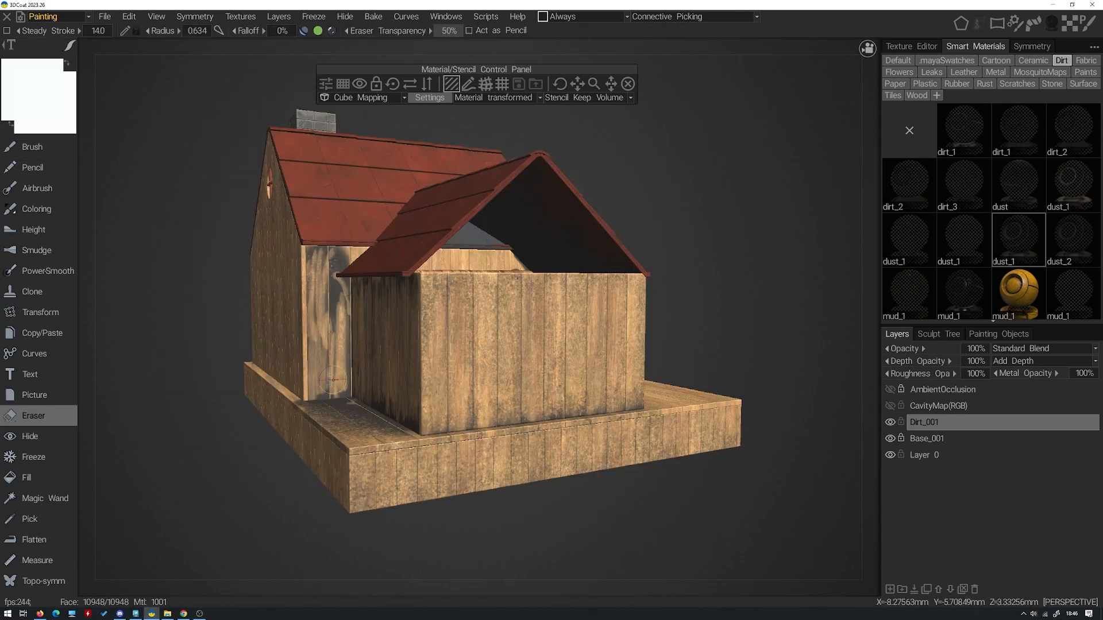
{"action": "left_click_drag", "start_coordinate": [333, 379], "coordinate": [315, 269]}
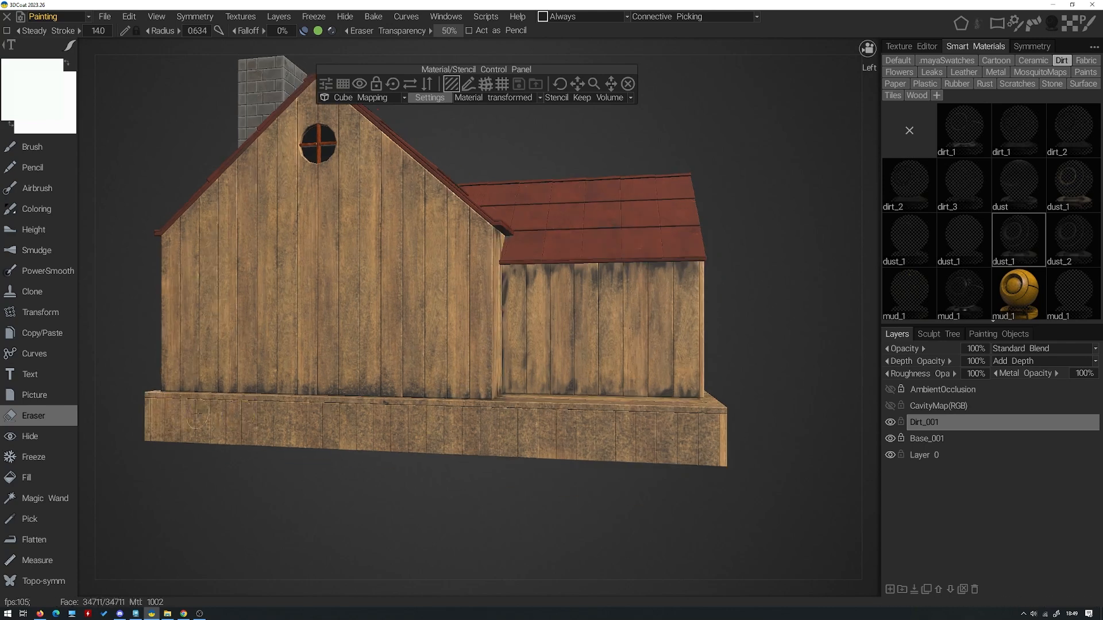
Brush dust_1 onto the porch floor and platform sides, and erase it back to worn patches
{"action": "left_click", "coordinate": [66, 419]}
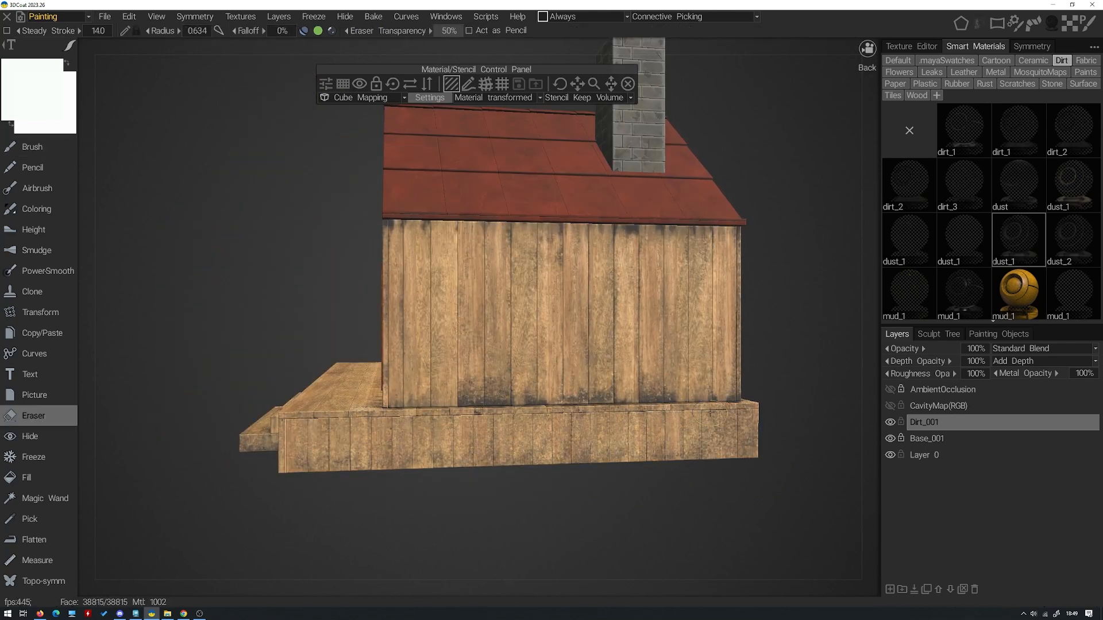
{"action": "left_click", "coordinate": [32, 147]}
{"action": "left_click", "coordinate": [34, 416]}
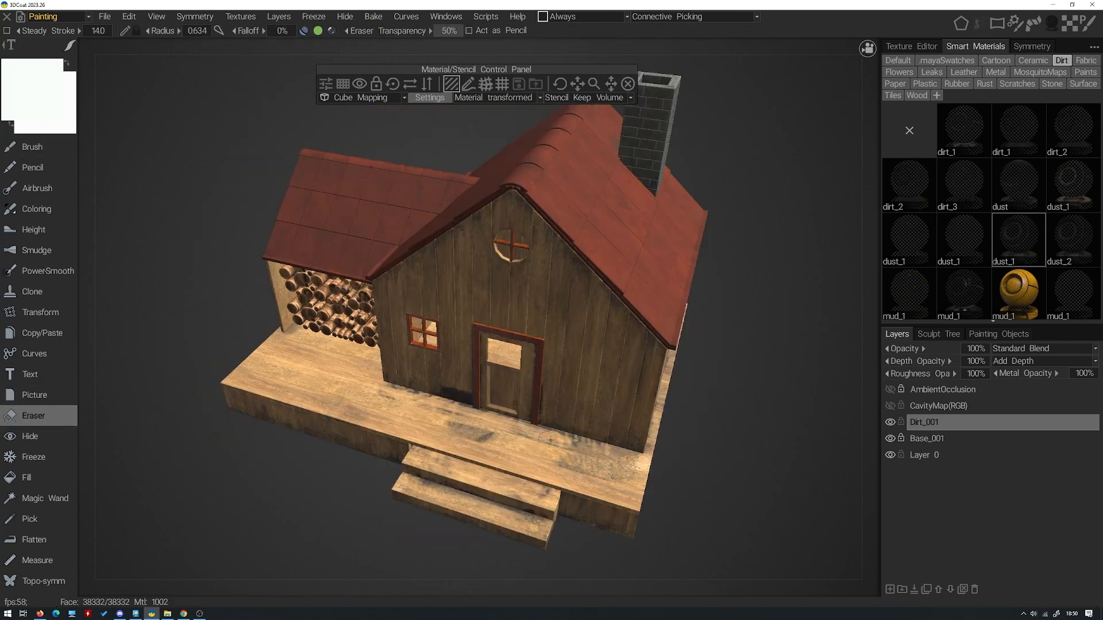
{"action": "left_click_drag", "start_coordinate": [557, 444], "coordinate": [626, 373], "text": "alt"}
{"action": "left_click_drag", "start_coordinate": [436, 367], "coordinate": [643, 367], "text": "alt"}
{"action": "mouse_move", "coordinate": [517, 345]}
{"action": "left_mouse_down", "text": "alt"}
{"action": "mouse_move", "coordinate": [494, 402]}
{"action": "mouse_move", "coordinate": [533, 379]}
{"action": "mouse_move", "coordinate": [414, 385]}
{"action": "left_mouse_up", "text": "alt"}
{"action": "left_click", "coordinate": [32, 147]}
{"action": "left_click", "coordinate": [34, 416]}
{"action": "mouse_move", "coordinate": [414, 344]}
{"action": "left_mouse_down", "text": "alt"}
{"action": "mouse_move", "coordinate": [425, 385]}
{"action": "mouse_move", "coordinate": [597, 385]}
{"action": "mouse_move", "coordinate": [448, 345]}
{"action": "left_mouse_up", "text": "alt"}
{"action": "left_click_drag", "start_coordinate": [620, 356], "coordinate": [591, 350], "text": "alt"}
Save the scene as House Texturing
{"action": "key", "text": "ctrl+s"}
{"action": "type", "text": "House Texturing"}
{"action": "key", "text": "Return"}
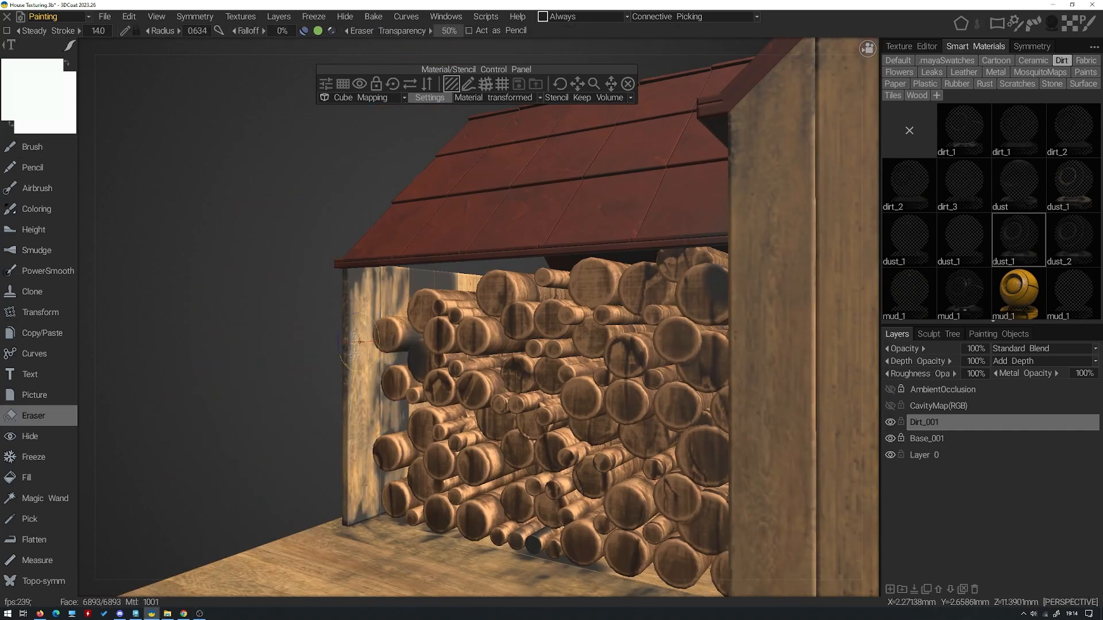
Erase part of the dirt on the inner face of the woodshed's end wall beside the logs
{"action": "left_click_drag", "start_coordinate": [359, 342], "coordinate": [419, 373]}
{"action": "left_click_drag", "start_coordinate": [419, 374], "coordinate": [460, 367], "text": "alt"}
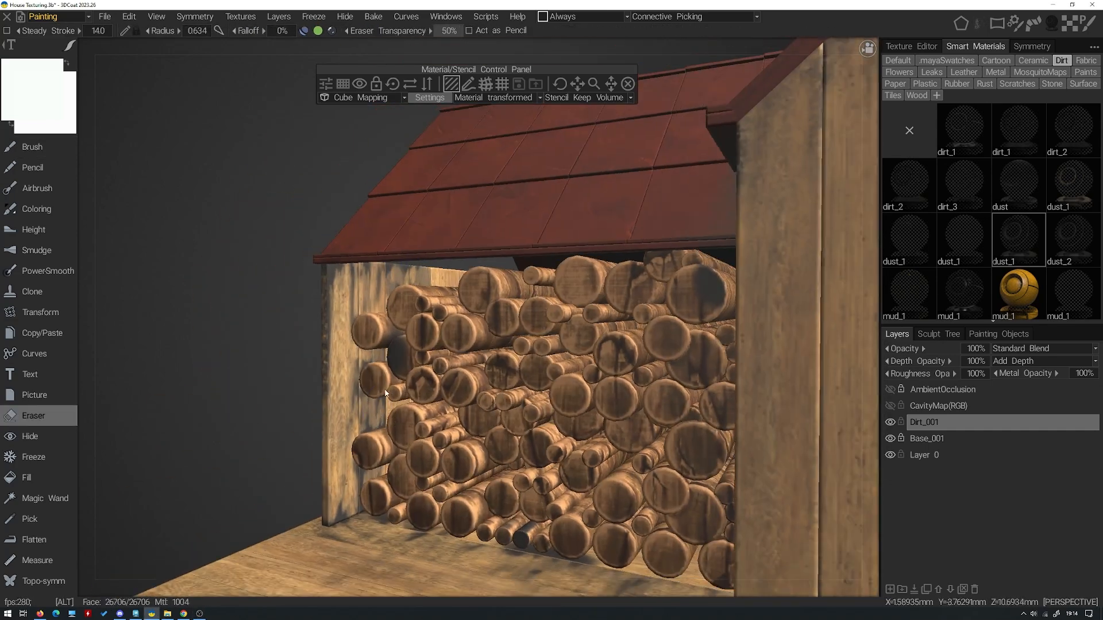
Examine the painted dirt on the walls, woodshed, porch, steps and roofs from all sides
{"action": "scroll", "coordinate": [460, 345], "scroll_direction": "down", "scroll_amount": 8}
{"action": "mouse_move", "coordinate": [488, 298]}
{"action": "left_mouse_down", "text": "alt"}
{"action": "mouse_move", "coordinate": [549, 274]}
{"action": "mouse_move", "coordinate": [518, 283]}
{"action": "mouse_move", "coordinate": [671, 282]}
{"action": "left_mouse_up", "text": "alt"}
{"action": "scroll", "coordinate": [671, 283], "scroll_direction": "down", "scroll_amount": 3}
{"action": "scroll", "coordinate": [418, 303], "scroll_direction": "up", "scroll_amount": 1}
{"action": "left_click_drag", "start_coordinate": [419, 305], "coordinate": [625, 299], "text": "alt"}
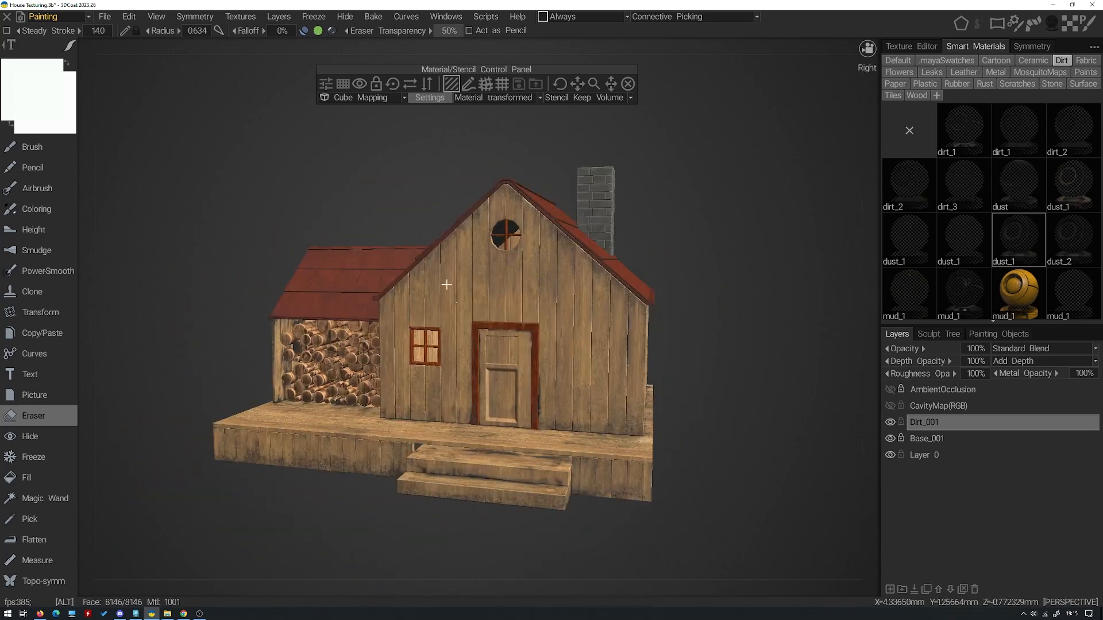
{"action": "left_click_drag", "start_coordinate": [453, 283], "coordinate": [477, 305], "text": "alt"}
{"action": "scroll", "coordinate": [478, 305], "scroll_direction": "up", "scroll_amount": 4}
{"action": "left_click_drag", "start_coordinate": [488, 206], "coordinate": [601, 184], "text": "alt"}
{"action": "left_click_drag", "start_coordinate": [339, 315], "coordinate": [503, 351], "text": "alt"}
{"action": "scroll", "coordinate": [433, 327], "scroll_direction": "down", "scroll_amount": 2}
{"action": "scroll", "coordinate": [504, 352], "scroll_direction": "up", "scroll_amount": 2}
{"action": "left_click_drag", "start_coordinate": [450, 394], "coordinate": [486, 392], "text": "alt"}
{"action": "left_click_drag", "start_coordinate": [402, 226], "coordinate": [561, 294], "text": "alt"}
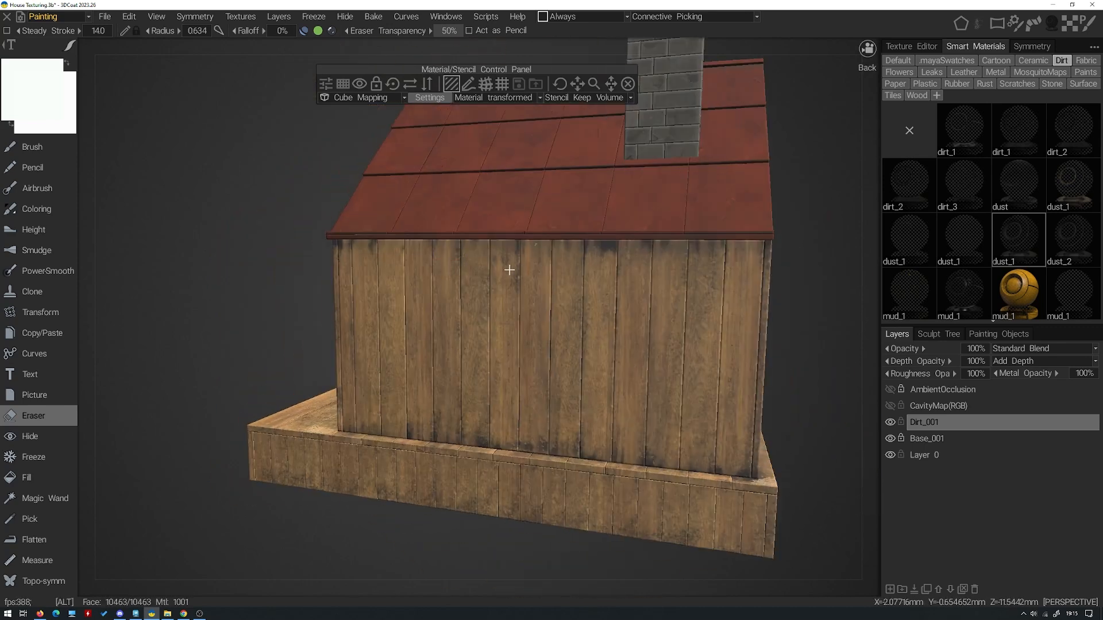
{"action": "left_click_drag", "start_coordinate": [509, 270], "coordinate": [582, 257], "text": "alt"}
{"action": "middle_click_drag", "start_coordinate": [552, 248], "coordinate": [495, 271], "text": "alt"}
{"action": "left_click_drag", "start_coordinate": [495, 270], "coordinate": [644, 309], "text": "alt"}
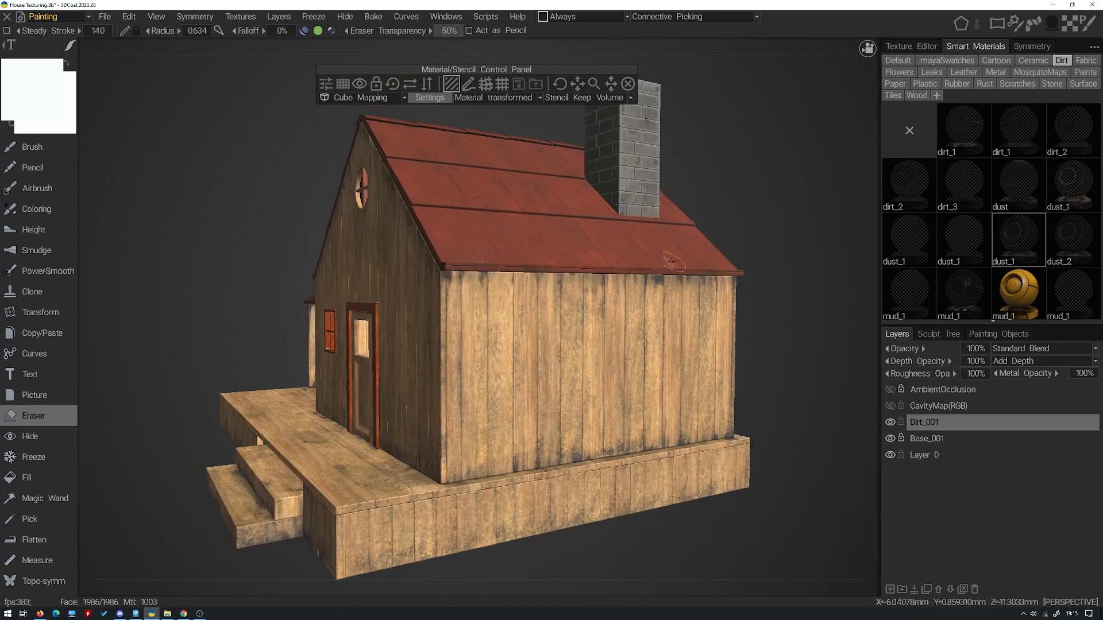
{"action": "left_click_drag", "start_coordinate": [545, 409], "coordinate": [563, 235], "text": "alt"}
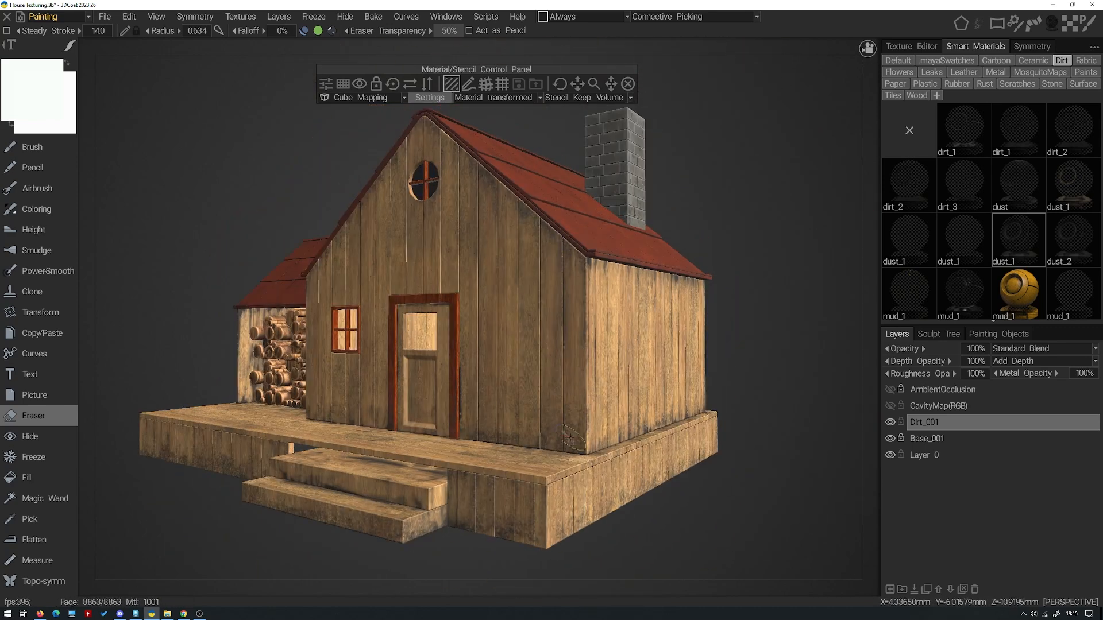
{"action": "left_click_drag", "start_coordinate": [643, 477], "coordinate": [581, 339], "text": "alt"}
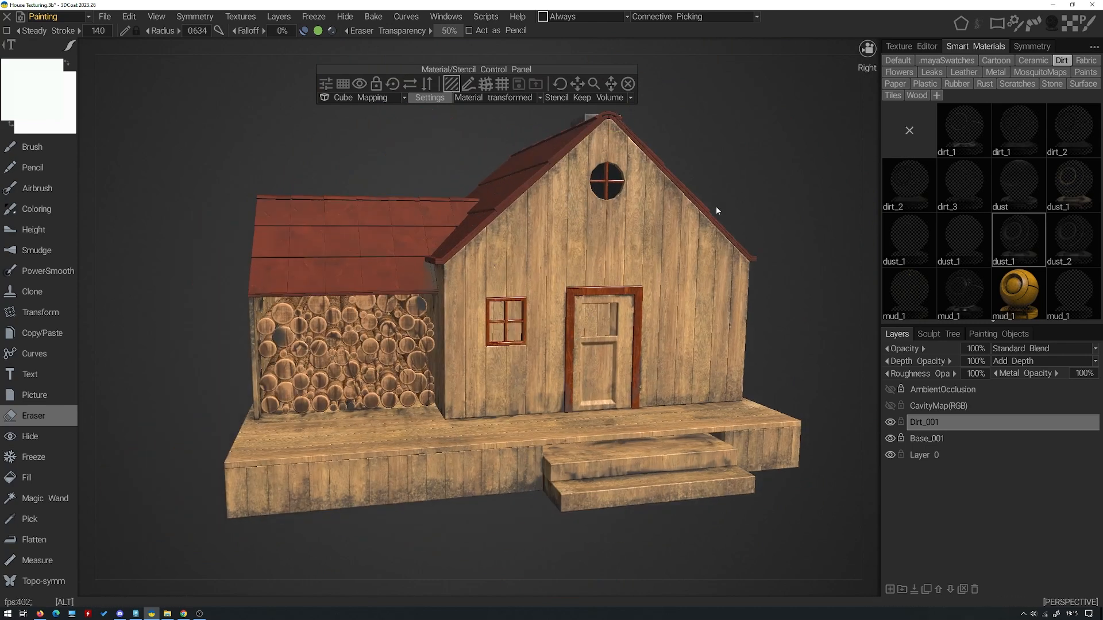
{"action": "left_click_drag", "start_coordinate": [606, 392], "coordinate": [662, 335], "text": "alt"}
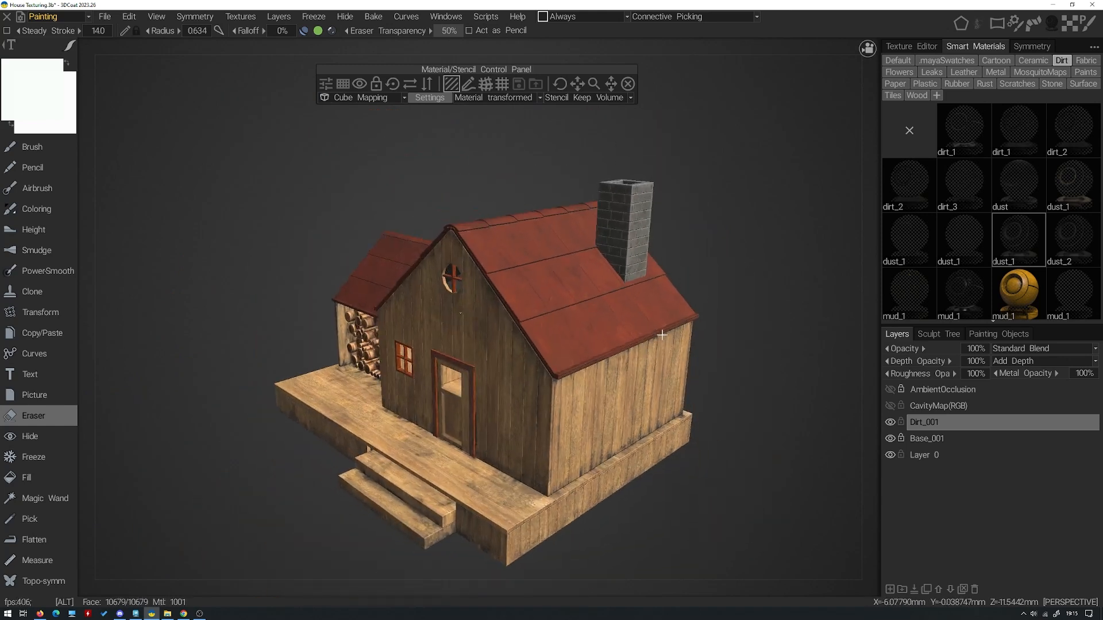
{"action": "right_click_drag", "start_coordinate": [661, 335], "coordinate": [642, 350], "text": "alt"}
{"action": "left_click_drag", "start_coordinate": [583, 303], "coordinate": [547, 239], "text": "alt"}
{"action": "mouse_move", "coordinate": [546, 239]}
{"action": "middle_mouse_down", "text": "alt"}
{"action": "mouse_move", "coordinate": [497, 276]}
{"action": "mouse_move", "coordinate": [532, 293]}
{"action": "middle_mouse_up", "text": "alt"}
{"action": "mouse_move", "coordinate": [531, 293]}
{"action": "left_mouse_down", "text": "alt"}
{"action": "mouse_move", "coordinate": [525, 284]}
{"action": "mouse_move", "coordinate": [563, 259]}
{"action": "left_mouse_up", "text": "alt"}
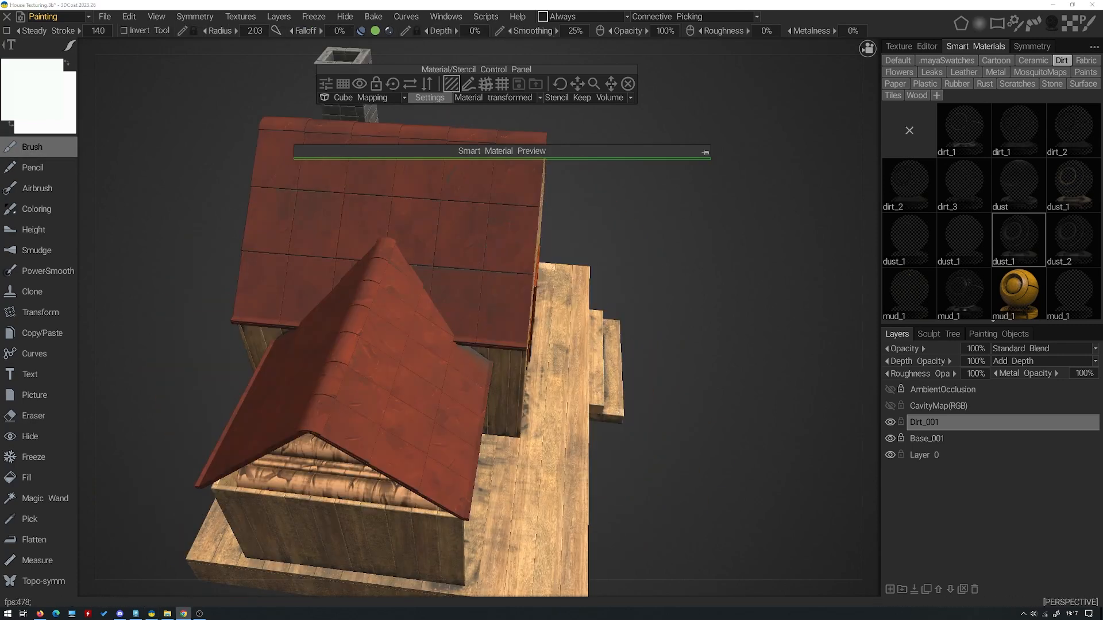
Brush dust_1 onto the woodshed roof and the adjacent main roof slope, and erase it down to scattered stains
{"action": "left_click_drag", "start_coordinate": [345, 333], "coordinate": [402, 322], "text": "alt"}
{"action": "left_click_drag", "start_coordinate": [804, 275], "coordinate": [509, 385], "text": "alt"}
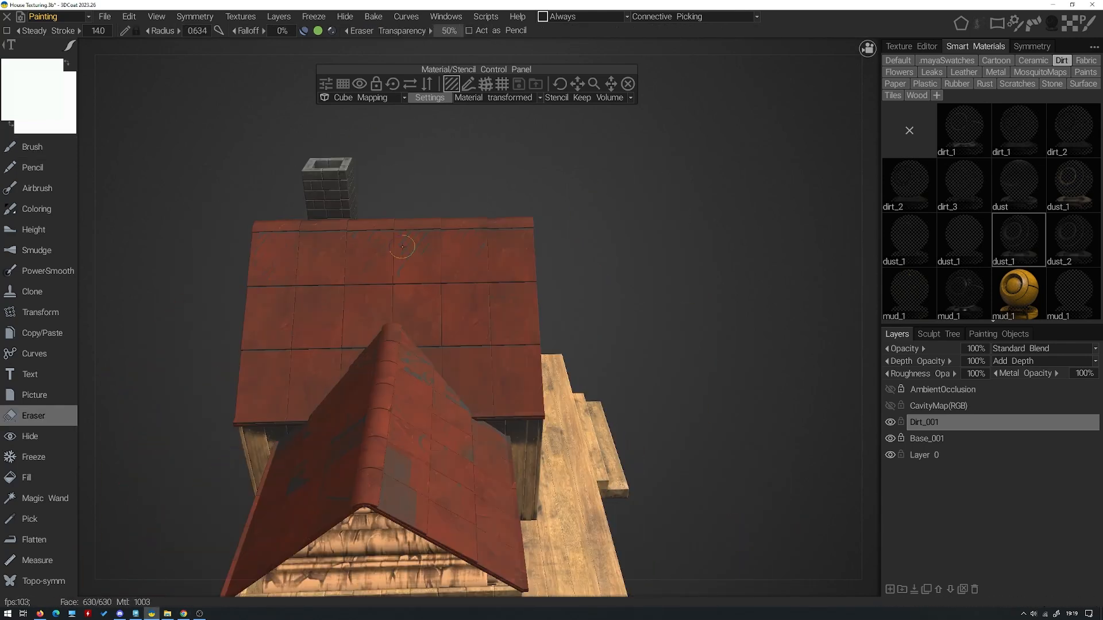
{"action": "left_click_drag", "start_coordinate": [402, 247], "coordinate": [397, 313], "text": "alt"}
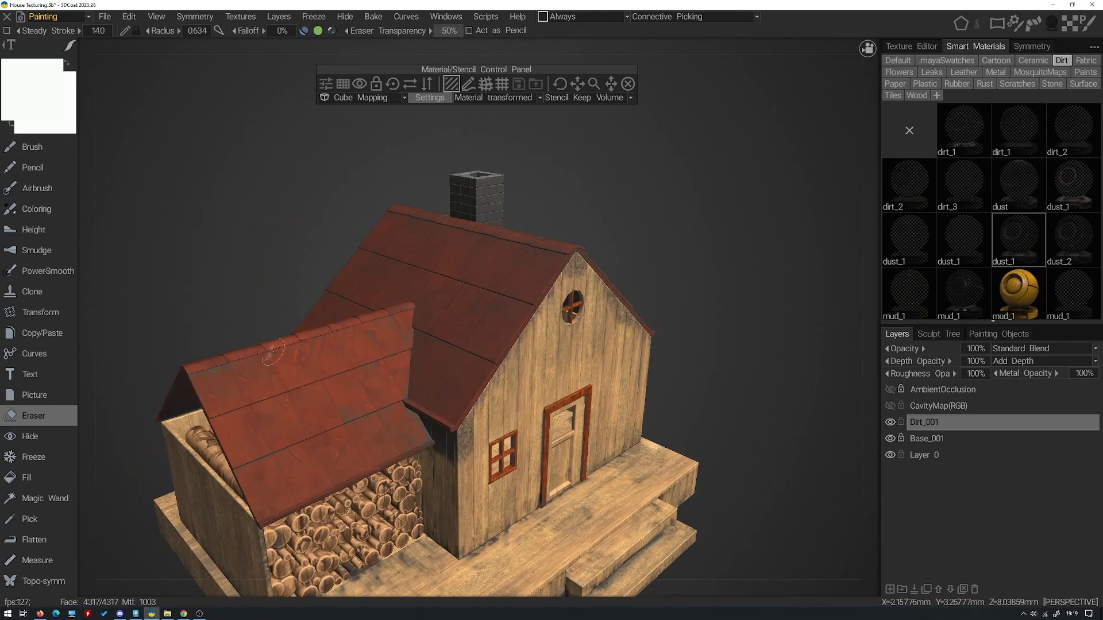
{"action": "left_click_drag", "start_coordinate": [366, 406], "coordinate": [577, 384], "text": "alt"}
Erase the dust on the main roof slope around the chimney, leaving faint stains on the panels
{"action": "mouse_move", "coordinate": [443, 438]}
{"action": "left_mouse_down", "text": "alt"}
{"action": "mouse_move", "coordinate": [368, 402]}
{"action": "mouse_move", "coordinate": [541, 313]}
{"action": "left_mouse_up", "text": "alt"}
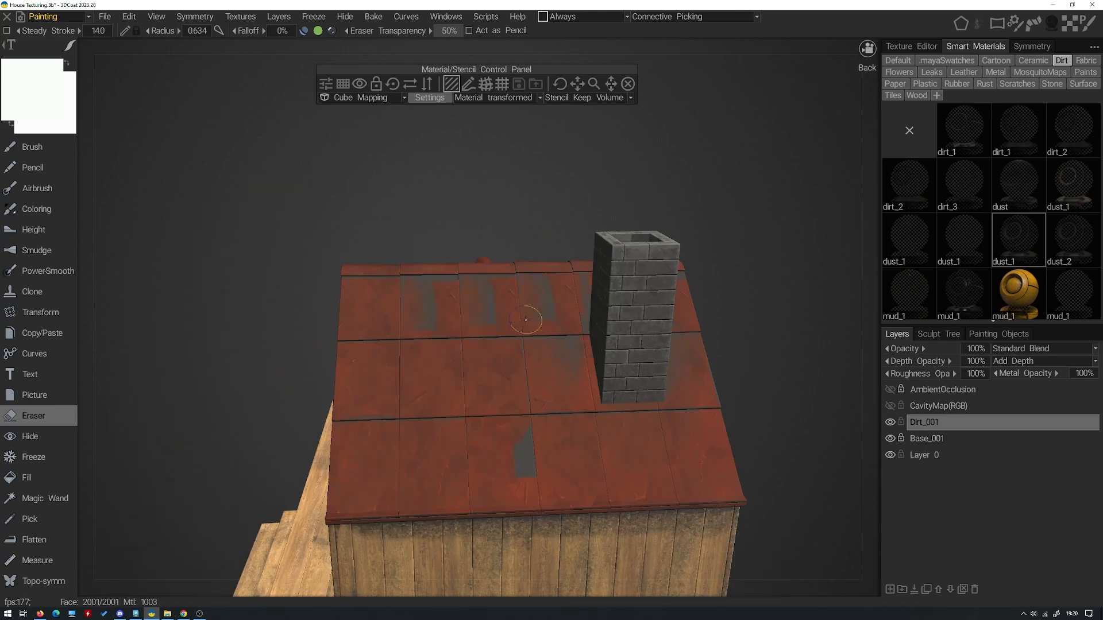
{"action": "left_click_drag", "start_coordinate": [520, 476], "coordinate": [517, 396], "text": "alt"}
{"action": "left_click_drag", "start_coordinate": [402, 373], "coordinate": [551, 367], "text": "alt"}
Partly erase the dust on the chimney bricks and save the scene
{"action": "left_click_drag", "start_coordinate": [436, 367], "coordinate": [534, 351], "text": "alt"}
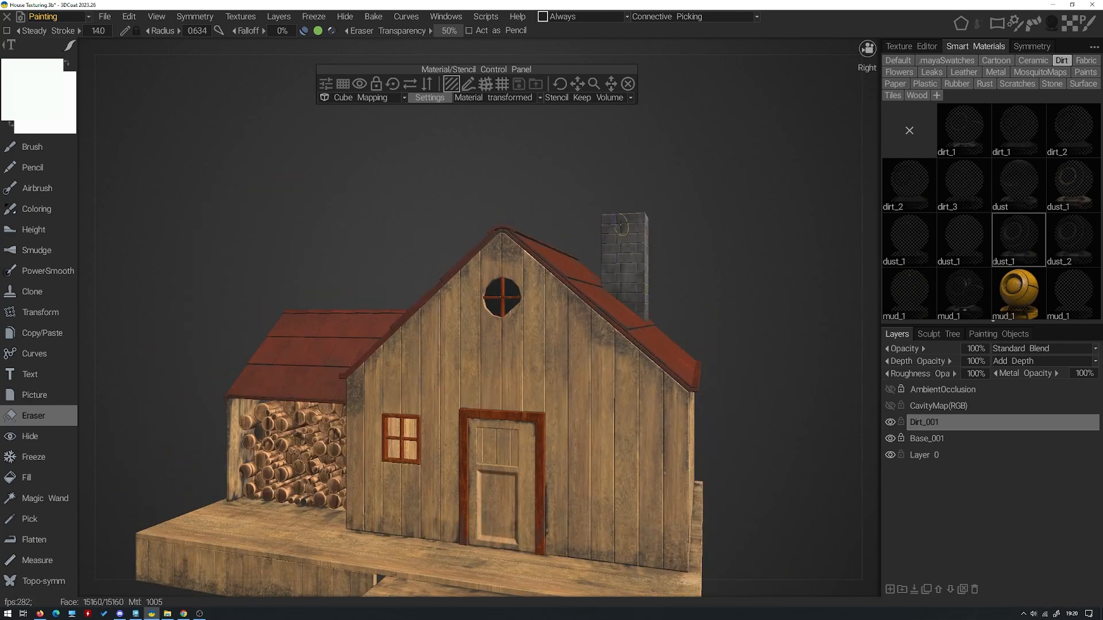
{"action": "left_click_drag", "start_coordinate": [402, 275], "coordinate": [552, 402], "text": "alt"}
{"action": "left_click_drag", "start_coordinate": [308, 218], "coordinate": [516, 190], "text": "alt"}
{"action": "mouse_move", "coordinate": [402, 276]}
{"action": "left_mouse_down", "text": "alt"}
{"action": "mouse_move", "coordinate": [575, 270]}
{"action": "mouse_move", "coordinate": [402, 287]}
{"action": "left_mouse_up", "text": "alt"}
{"action": "left_click_drag", "start_coordinate": [517, 172], "coordinate": [595, 188], "text": "alt"}
{"action": "key", "text": "ctrl+s"}
Examine the weathered front gable, side wall, roof and chimney up close and from a distance
{"action": "left_click_drag", "start_coordinate": [422, 187], "coordinate": [346, 230], "text": "alt"}
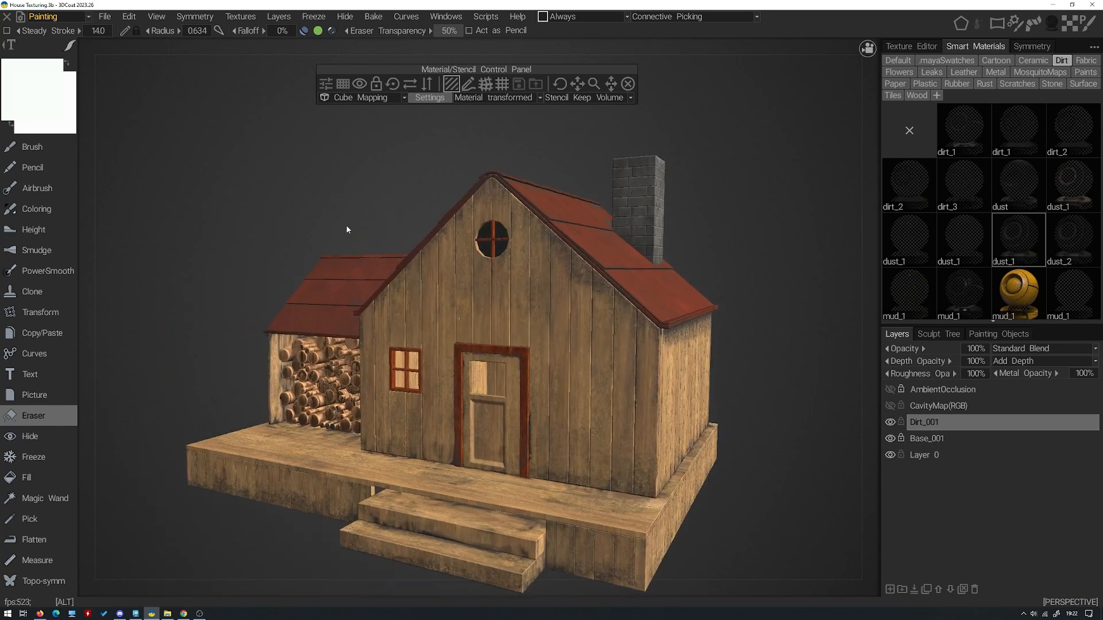
{"action": "left_click_drag", "start_coordinate": [451, 237], "coordinate": [473, 226], "text": "alt"}
{"action": "left_click_drag", "start_coordinate": [537, 181], "coordinate": [545, 184], "text": "alt"}
{"action": "middle_click_drag", "start_coordinate": [545, 184], "coordinate": [521, 214], "text": "alt"}
{"action": "right_click_drag", "start_coordinate": [521, 214], "coordinate": [536, 219], "text": "alt"}
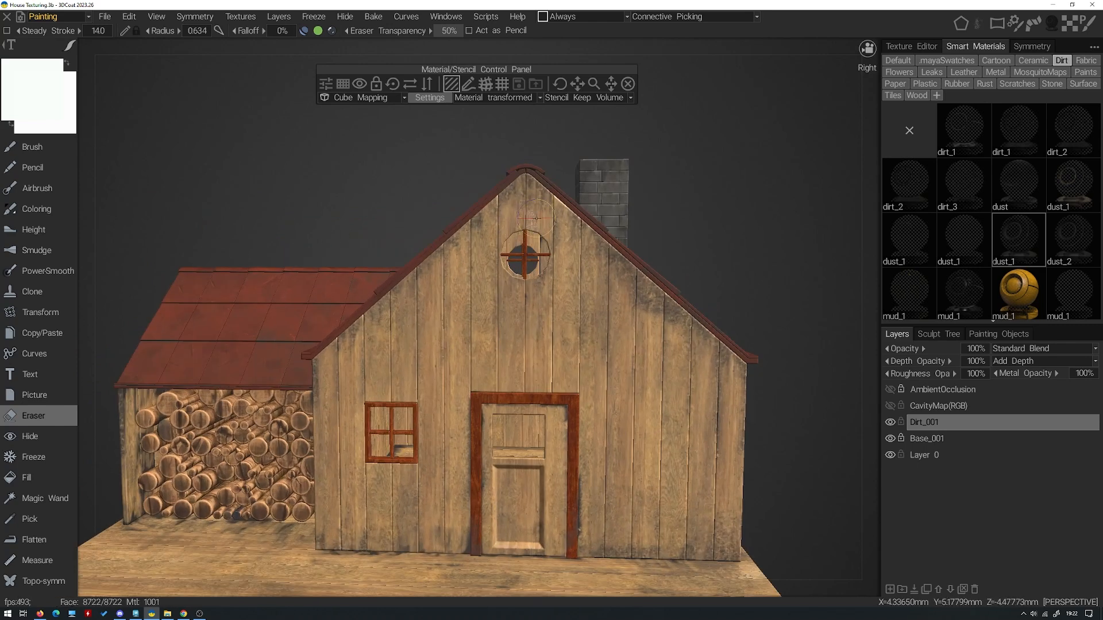
{"action": "left_click_drag", "start_coordinate": [506, 227], "coordinate": [544, 166], "text": "alt"}
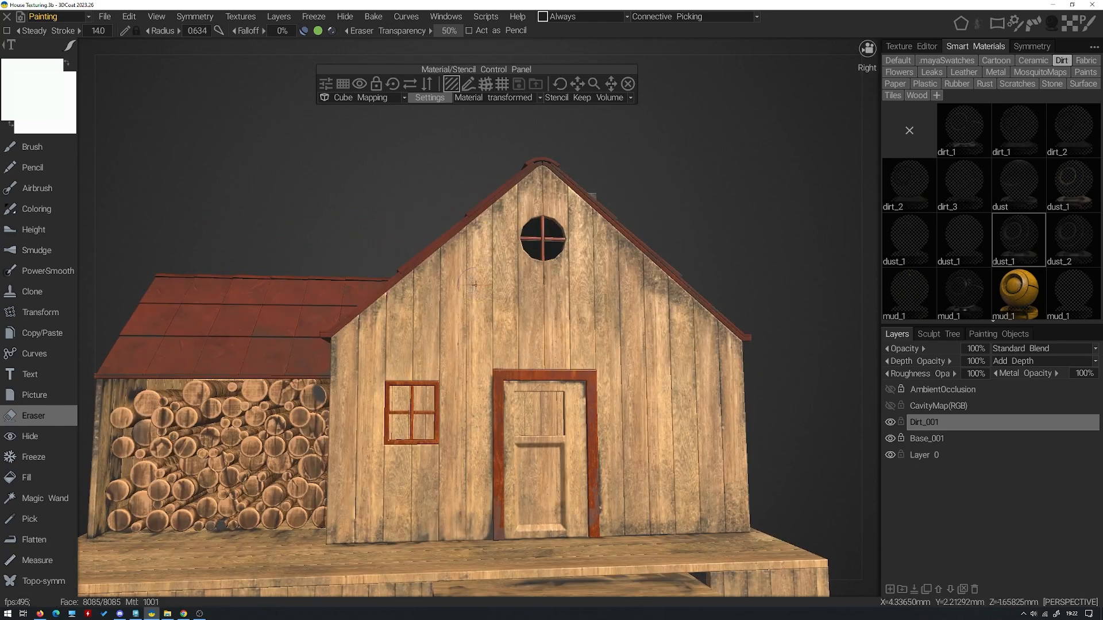
{"action": "left_click_drag", "start_coordinate": [536, 303], "coordinate": [538, 261], "text": "alt"}
{"action": "right_click_drag", "start_coordinate": [472, 316], "coordinate": [520, 281], "text": "alt"}
{"action": "mouse_move", "coordinate": [621, 261]}
{"action": "left_mouse_down", "text": "alt"}
{"action": "mouse_move", "coordinate": [585, 274]}
{"action": "mouse_move", "coordinate": [551, 315]}
{"action": "mouse_move", "coordinate": [539, 293]}
{"action": "left_mouse_up", "text": "alt"}
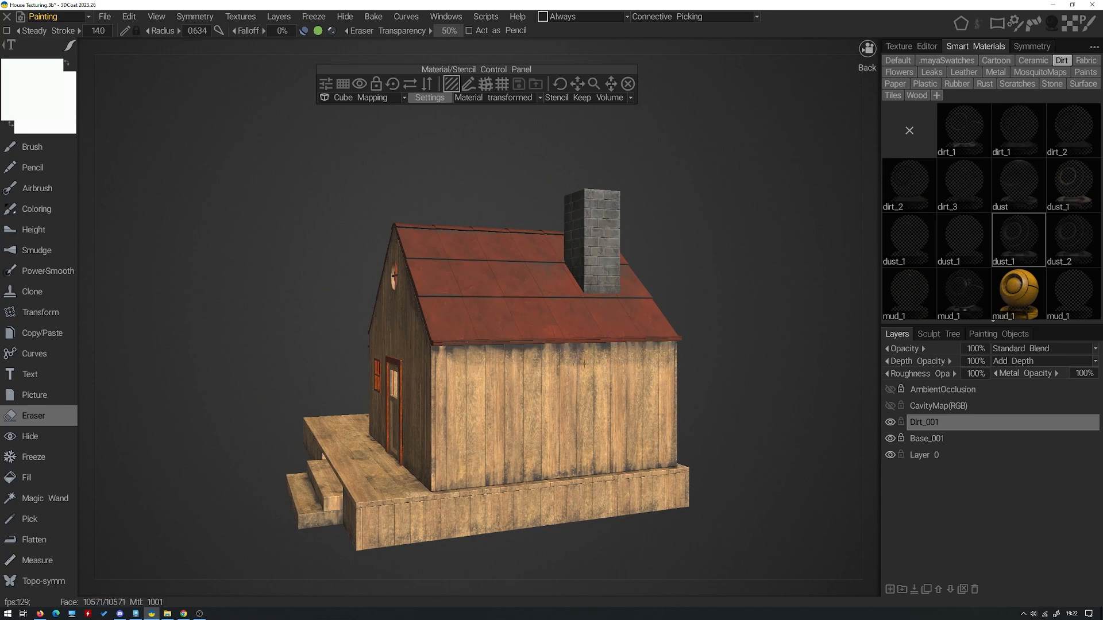
{"action": "left_click_drag", "start_coordinate": [598, 357], "coordinate": [622, 363], "text": "alt"}
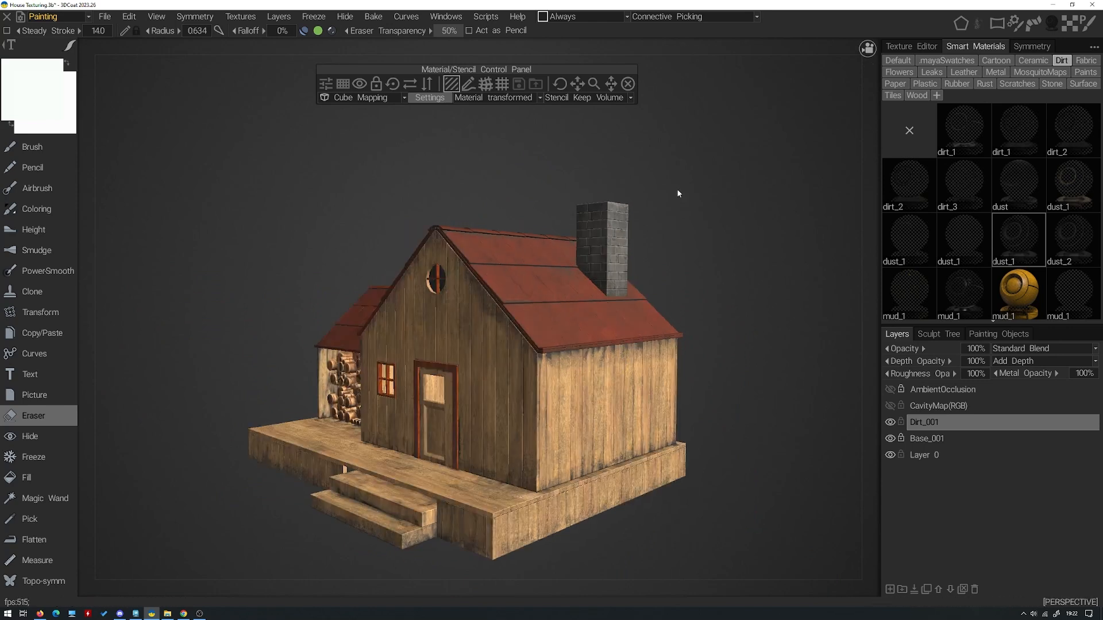
{"action": "left_click_drag", "start_coordinate": [745, 76], "coordinate": [691, 121], "text": "alt"}
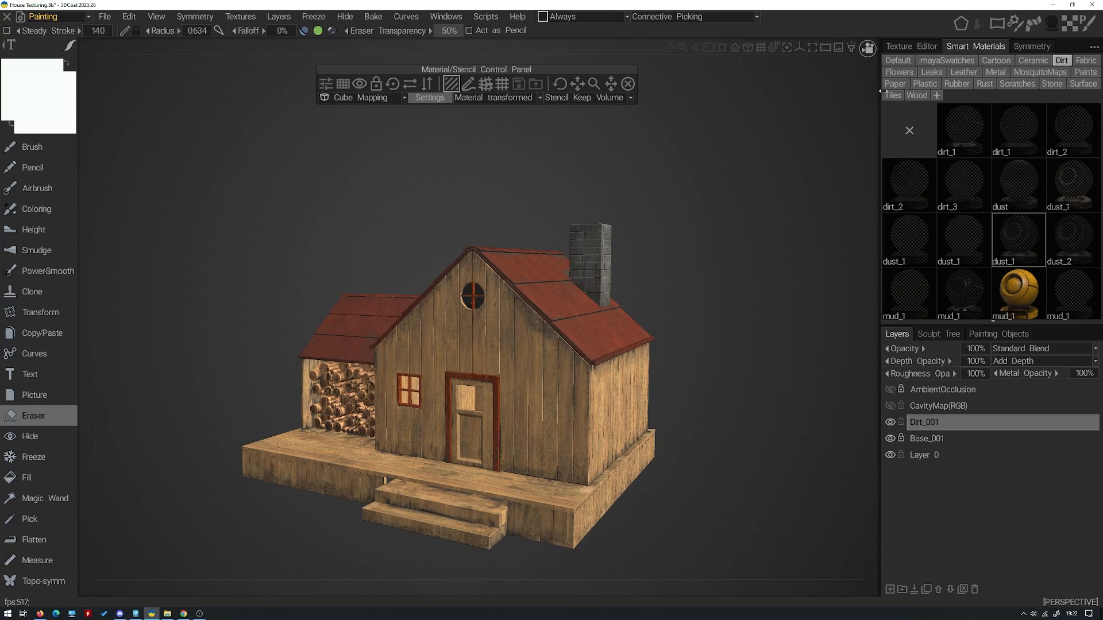
Choose the green leaks smart material from the Leaks category for painting
{"action": "left_click", "coordinate": [933, 73]}
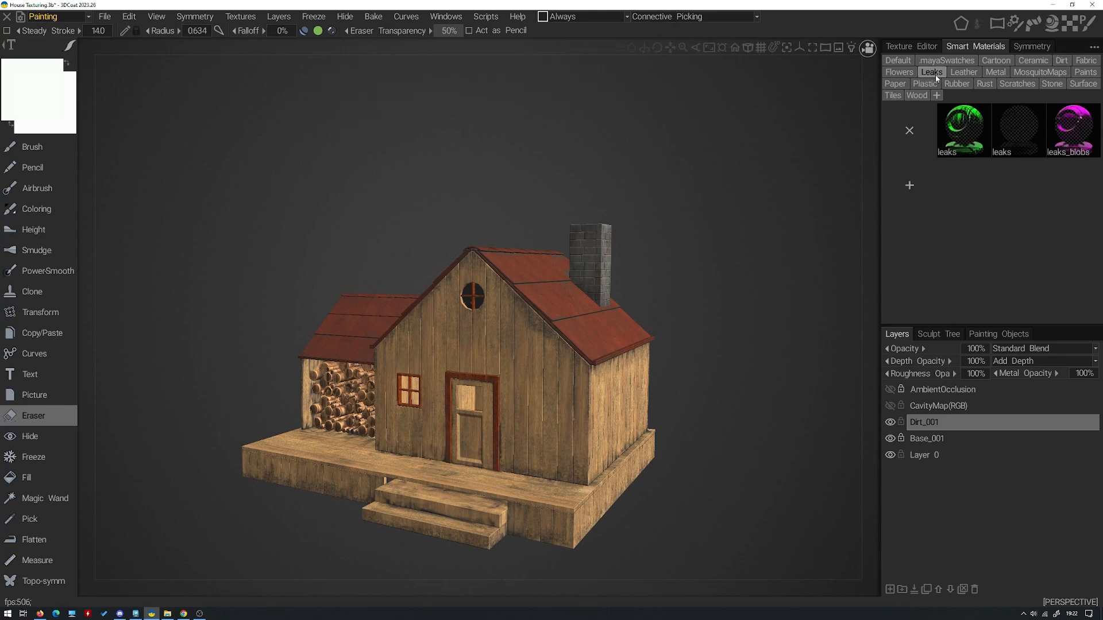
{"action": "left_click", "coordinate": [1025, 139]}
{"action": "left_click_drag", "start_coordinate": [540, 147], "coordinate": [559, 164], "text": "alt"}
{"action": "right_click_drag", "start_coordinate": [559, 164], "coordinate": [562, 189], "text": "alt"}
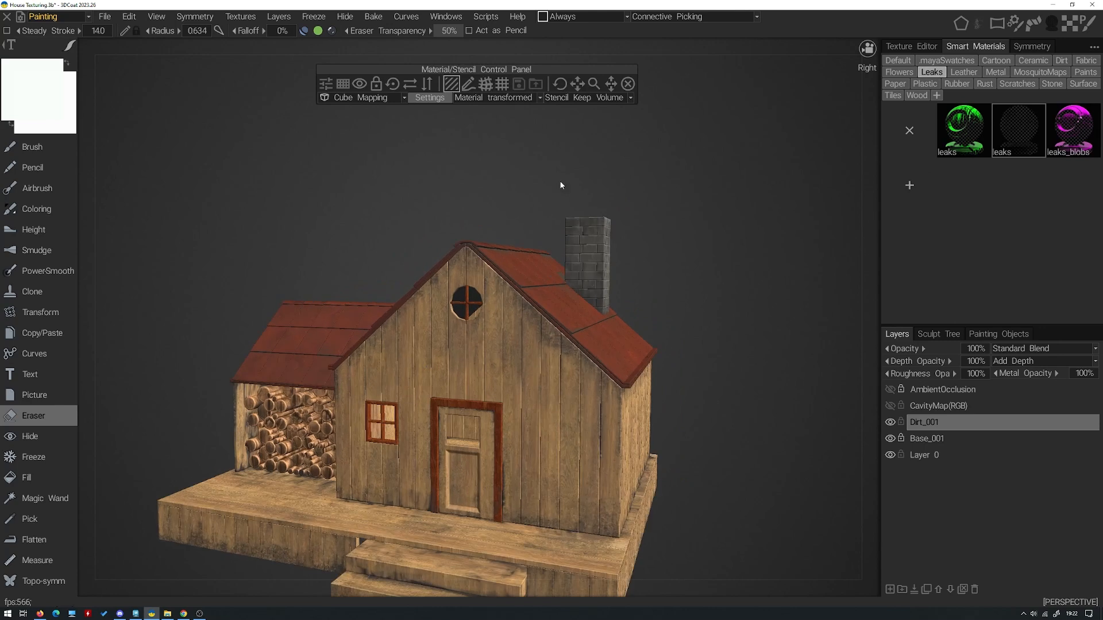
{"action": "left_click", "coordinate": [965, 134]}
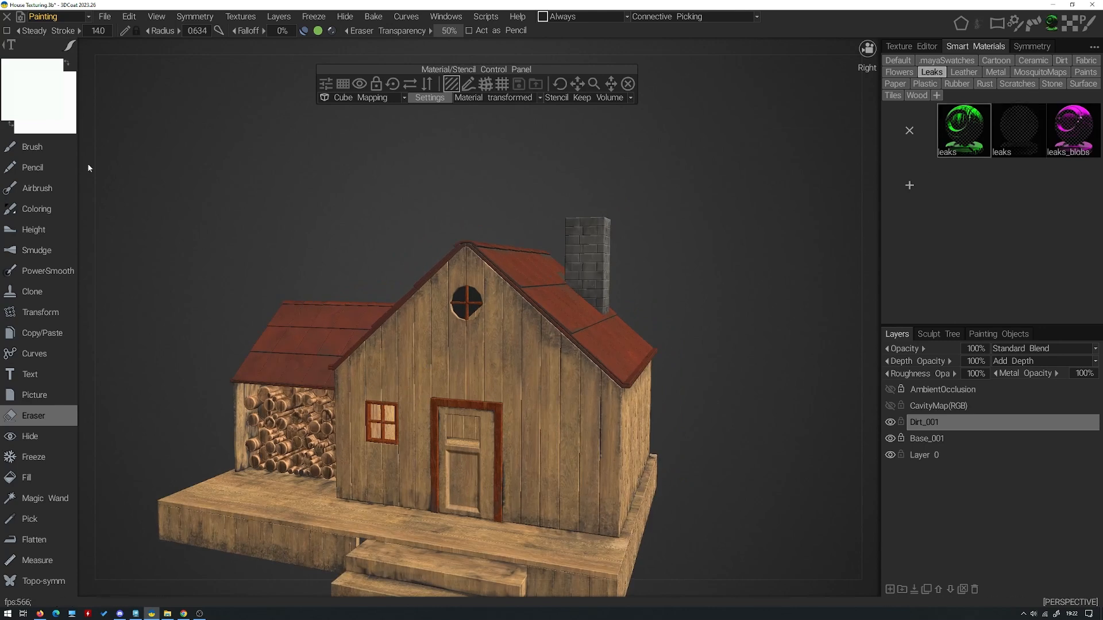
Switch to the Brush, preview the Leaks smart materials on the house front, and choose the green leaks material
{"action": "left_click", "coordinate": [71, 152]}
{"action": "left_click", "coordinate": [705, 153]}
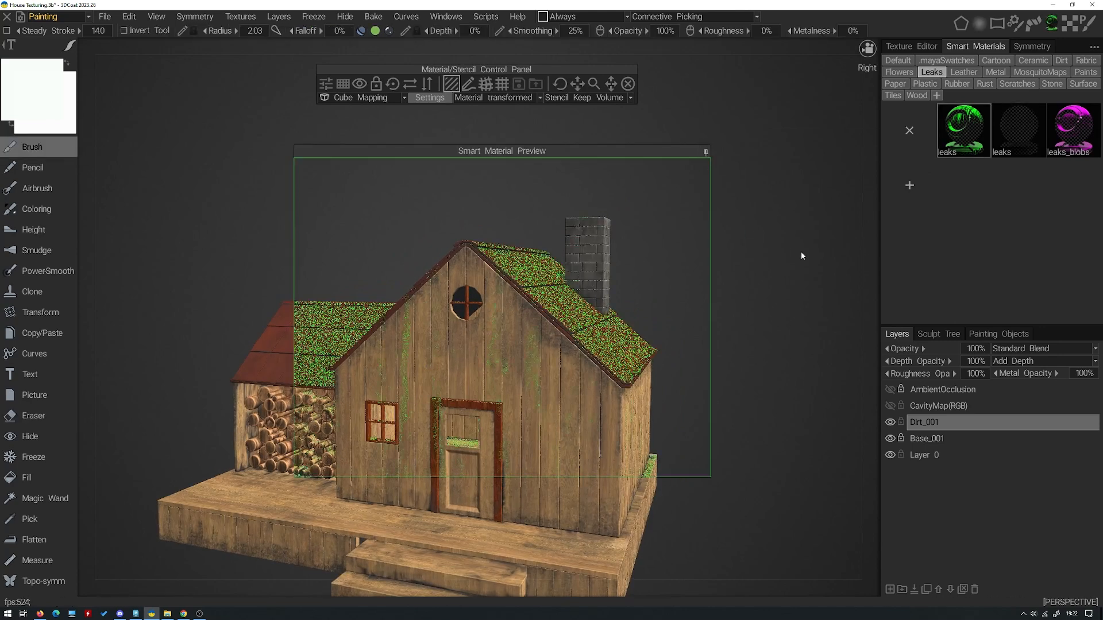
{"action": "left_click", "coordinate": [1017, 139]}
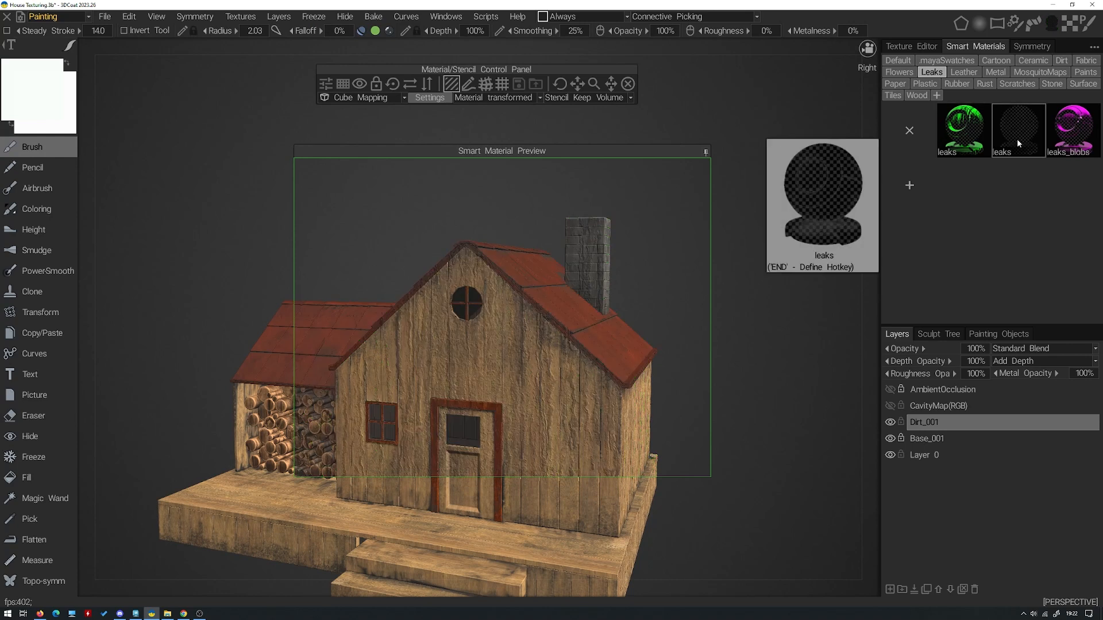
{"action": "left_click", "coordinate": [956, 130]}
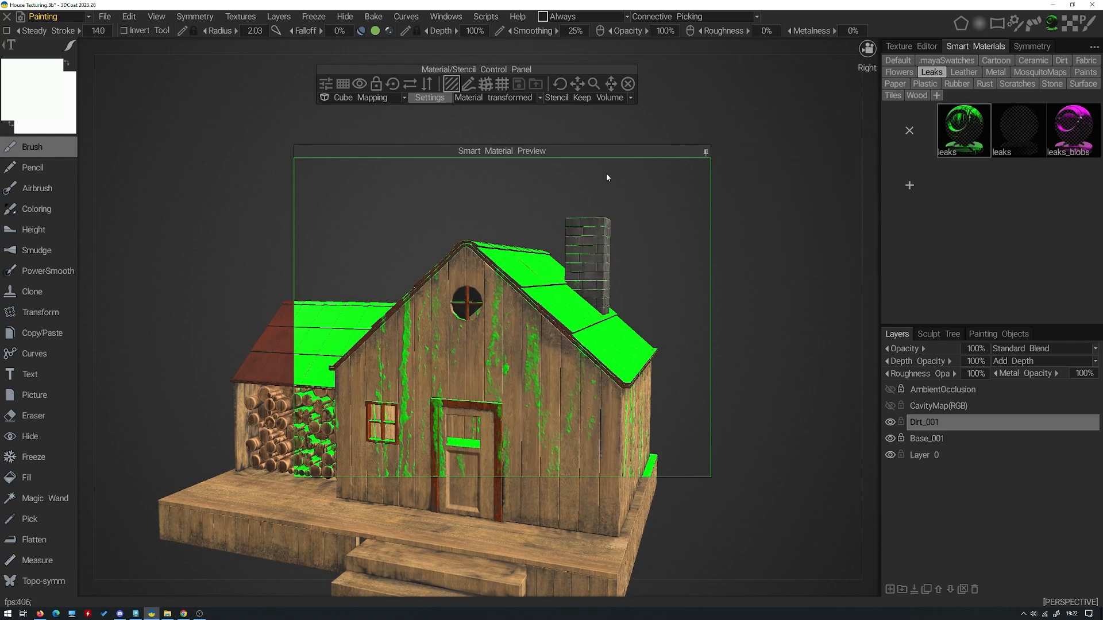
{"action": "left_click_drag", "start_coordinate": [563, 150], "coordinate": [757, 162], "text": "alt"}
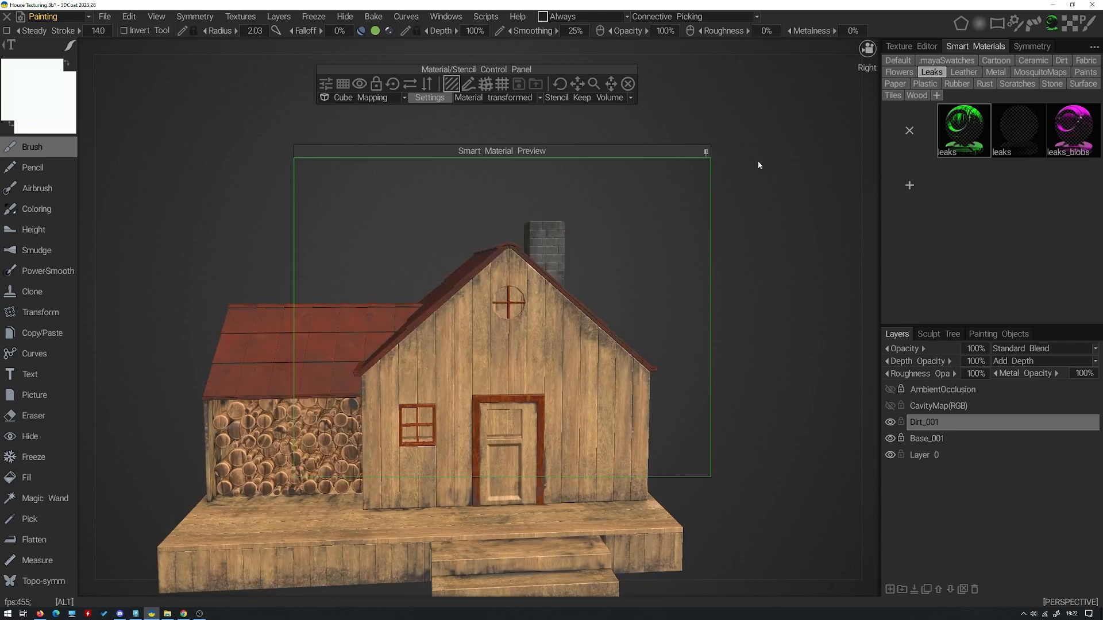
Edit the green leaks smart material and set its layer color to dark brown #0A0400
{"action": "right_click", "coordinate": [959, 132]}
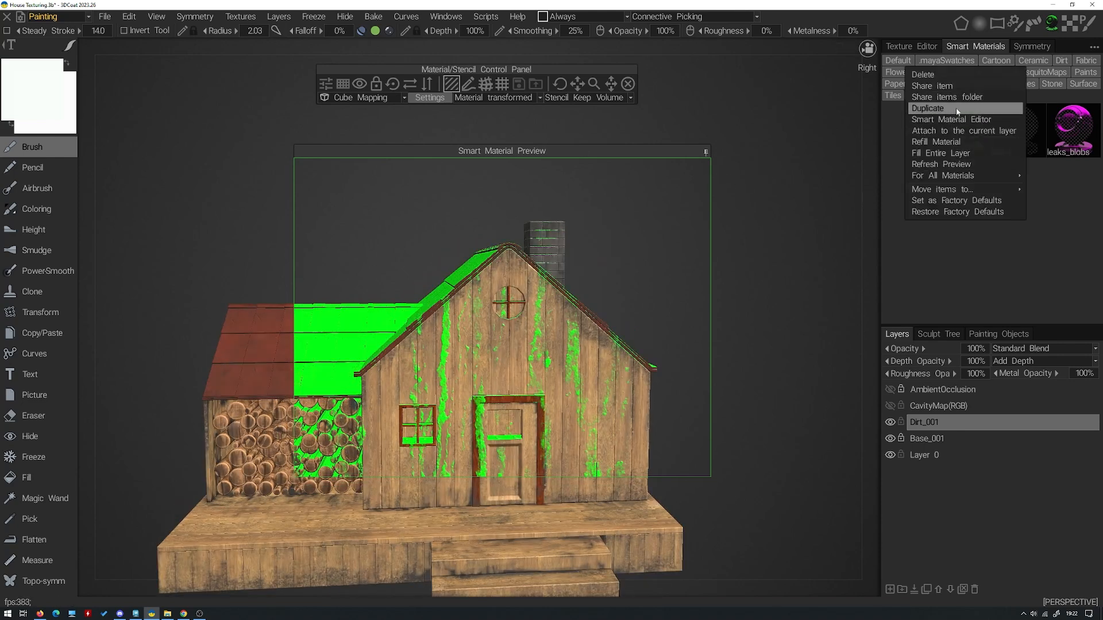
{"action": "left_click", "coordinate": [942, 119]}
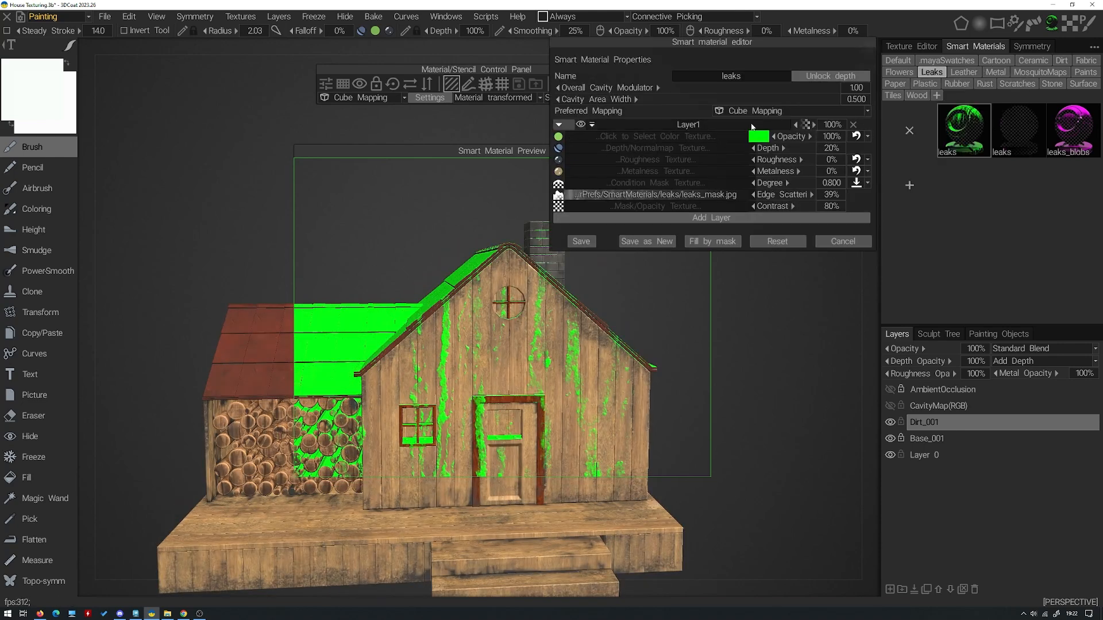
{"action": "left_click", "coordinate": [761, 136]}
{"action": "left_click_drag", "start_coordinate": [484, 162], "coordinate": [848, 187]}
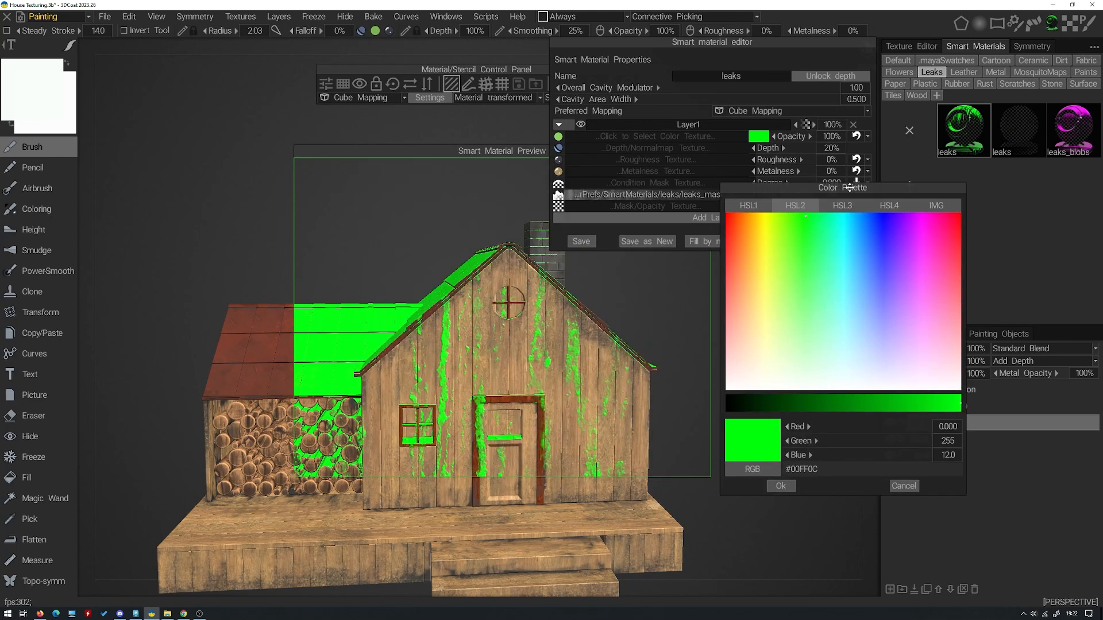
{"action": "left_click_drag", "start_coordinate": [740, 317], "coordinate": [741, 216]}
{"action": "left_click_drag", "start_coordinate": [807, 402], "coordinate": [734, 403]}
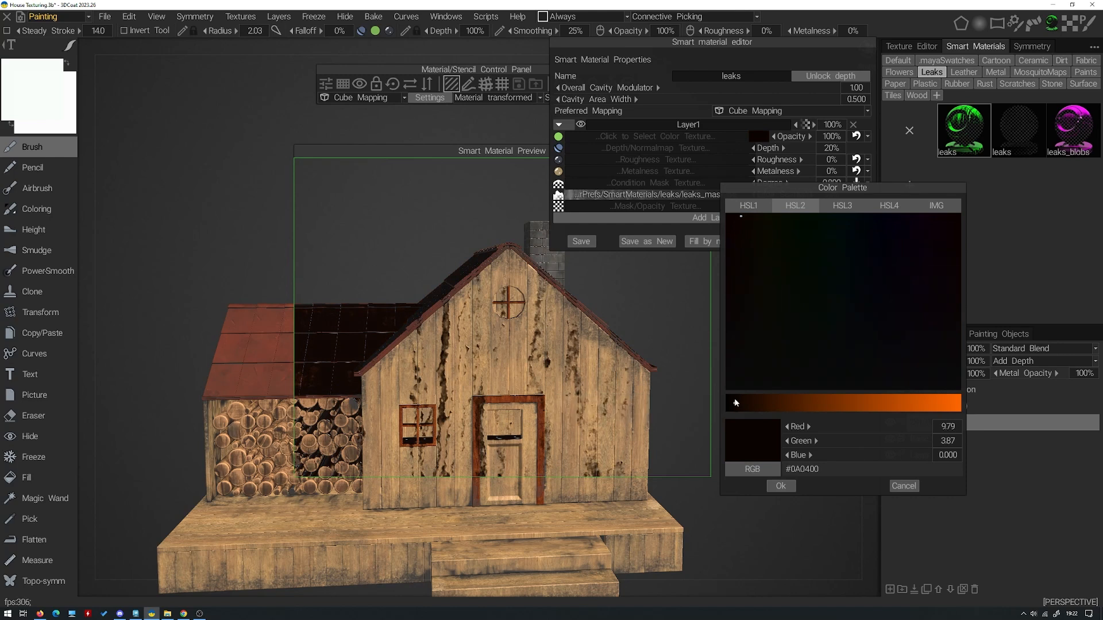
{"action": "left_click", "coordinate": [781, 486]}
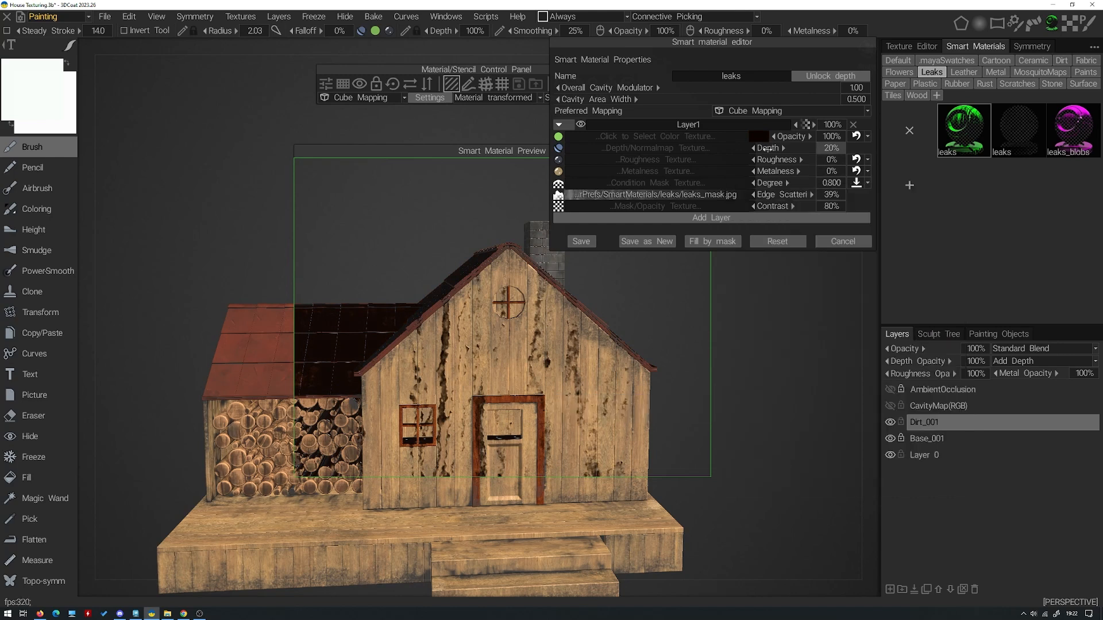
Set the leaks material's depth to 0%, darken its color to #070300, and save the material
{"action": "left_click_drag", "start_coordinate": [767, 148], "coordinate": [432, 155]}
{"action": "left_click", "coordinate": [749, 138]}
{"action": "left_click", "coordinate": [877, 190]}
{"action": "left_click", "coordinate": [758, 136]}
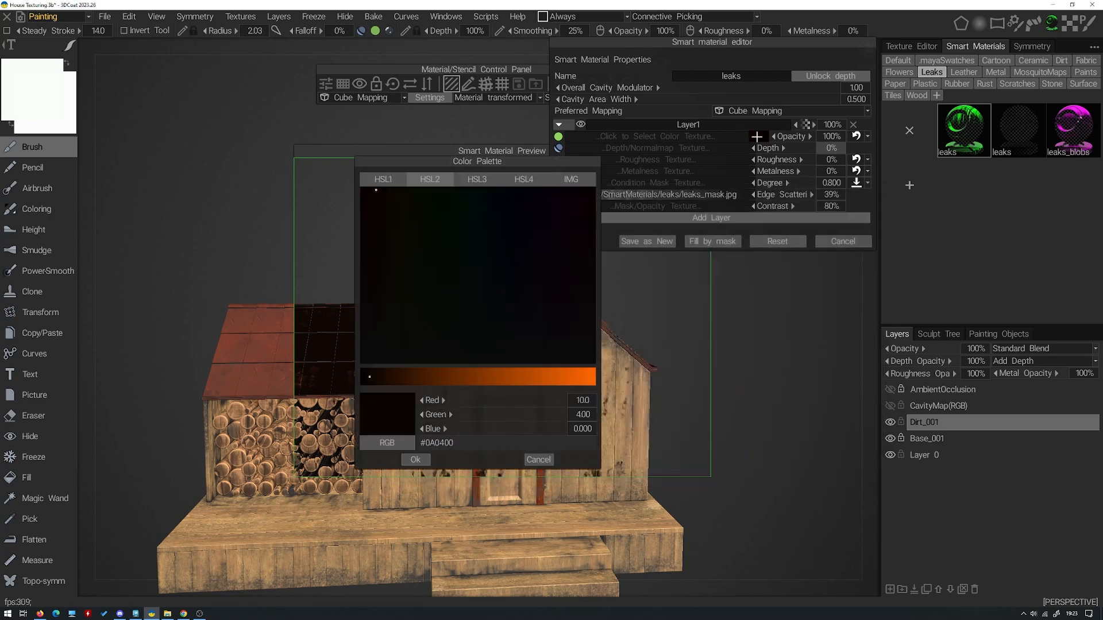
{"action": "left_click_drag", "start_coordinate": [369, 381], "coordinate": [366, 379]}
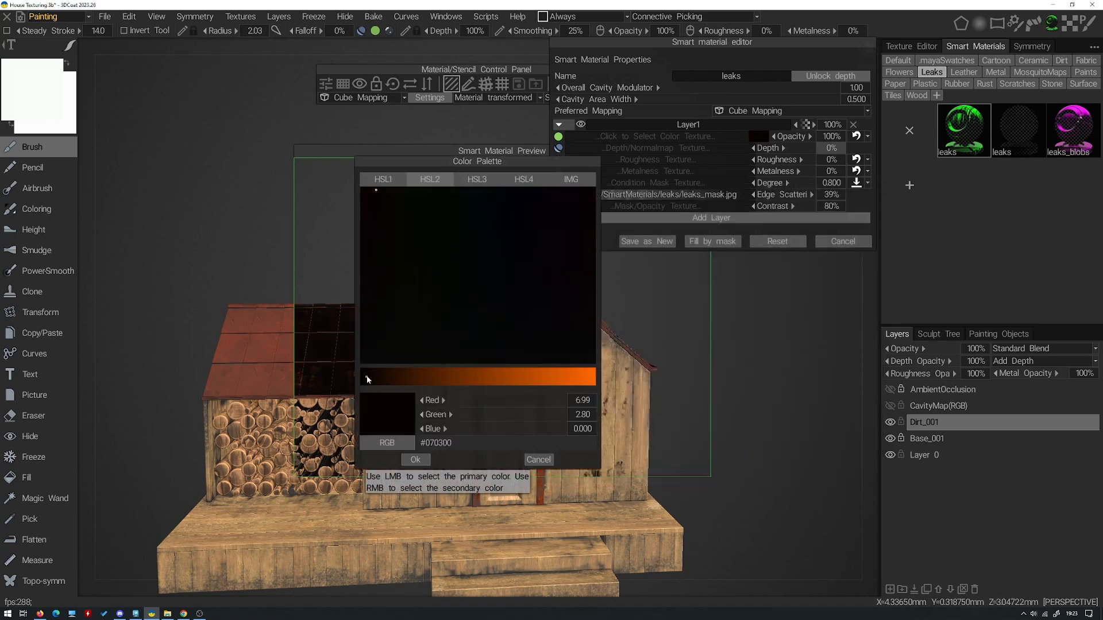
{"action": "left_click", "coordinate": [415, 459]}
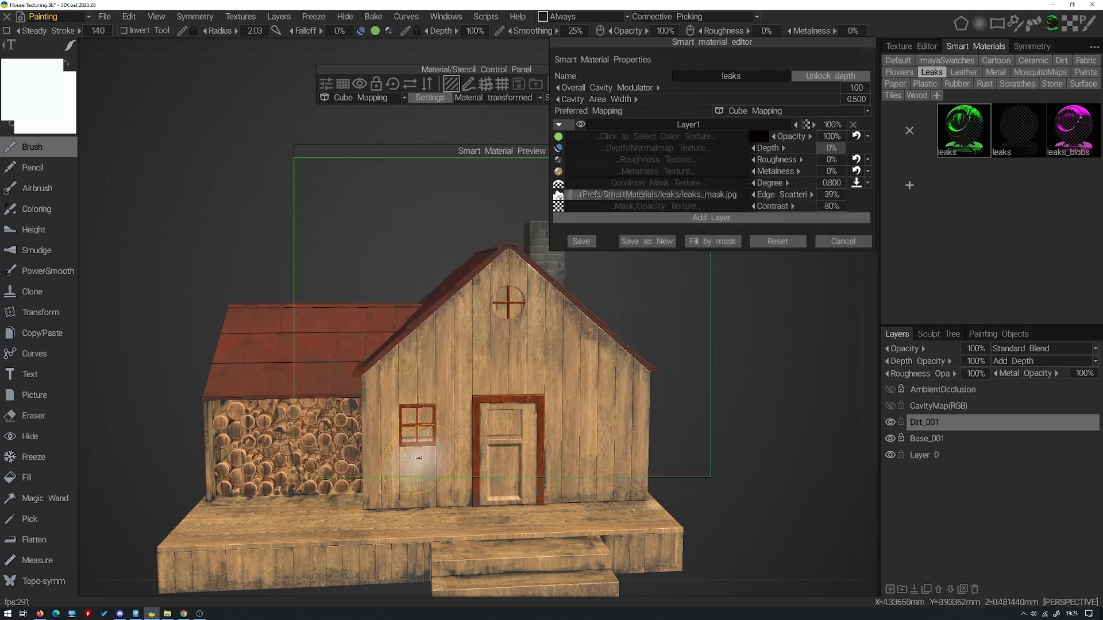
{"action": "left_click", "coordinate": [582, 242]}
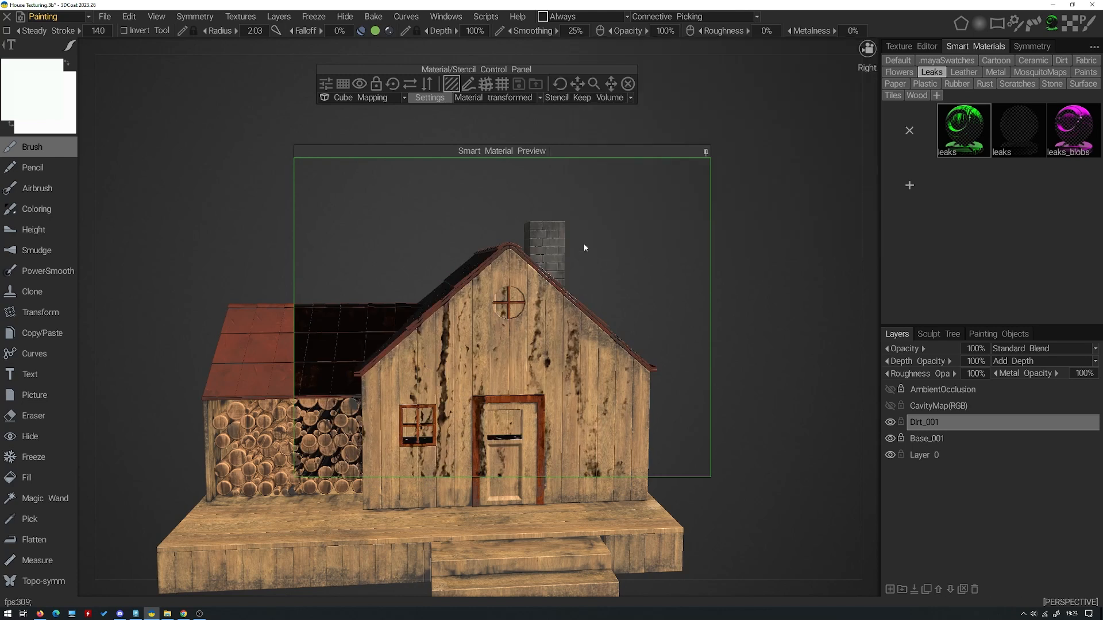
Reposition the smart material preview over the front gable and scale down the leaks pattern's mapping
{"action": "left_click", "coordinate": [706, 152]}
{"action": "left_click_drag", "start_coordinate": [508, 140], "coordinate": [504, 110]}
{"action": "left_click_drag", "start_coordinate": [590, 184], "coordinate": [467, 181]}
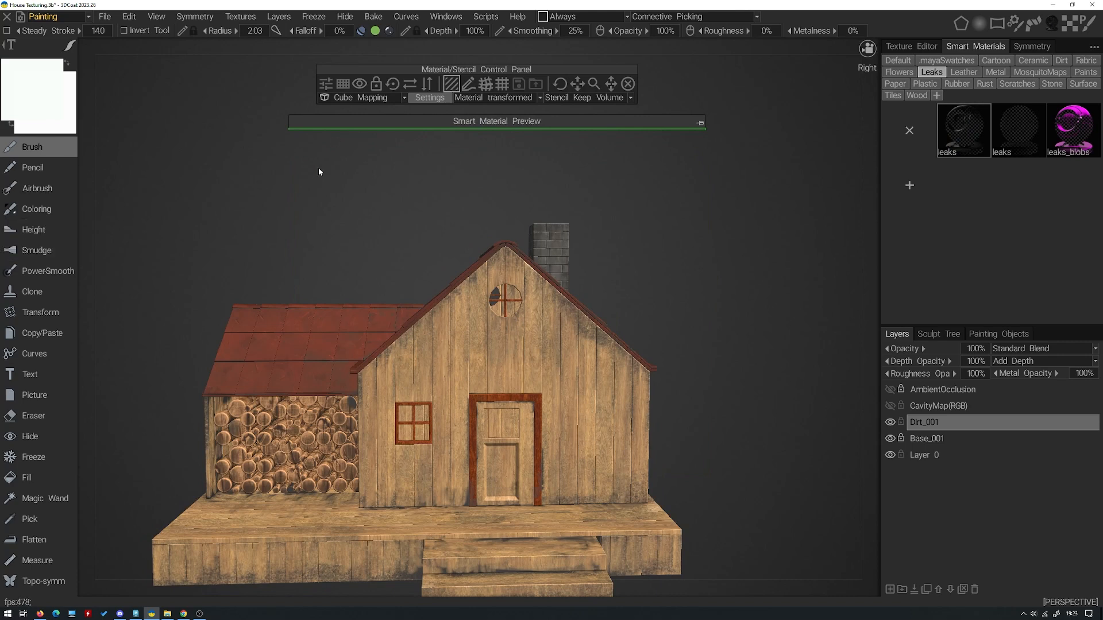
{"action": "right_click", "coordinate": [155, 112]}
{"action": "left_click", "coordinate": [700, 123]}
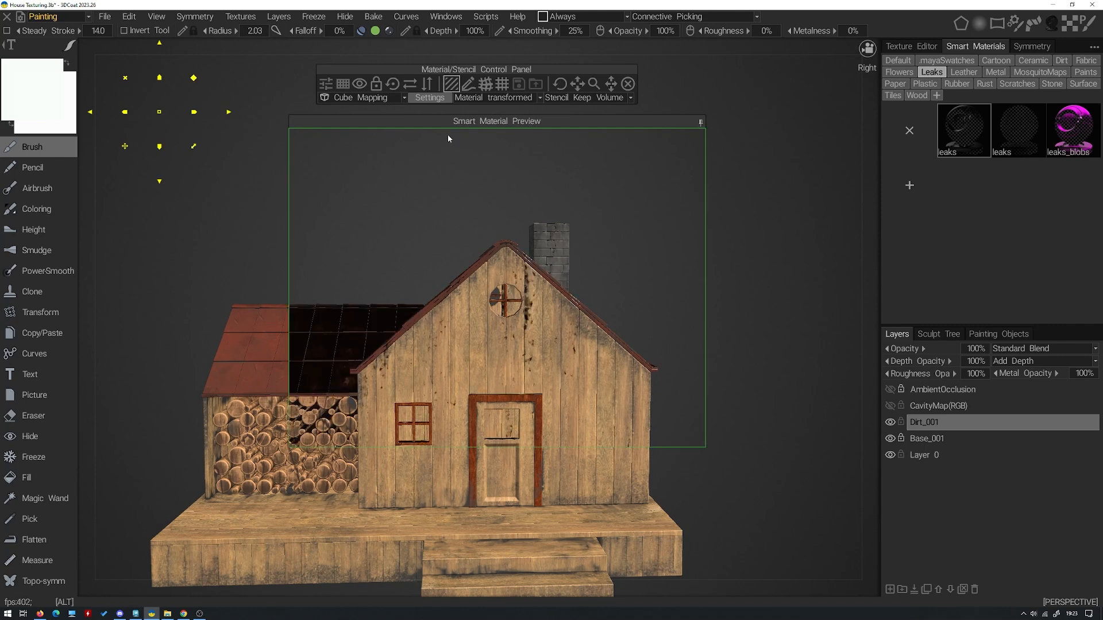
{"action": "left_click_drag", "start_coordinate": [519, 118], "coordinate": [517, 173]}
{"action": "mouse_move", "coordinate": [193, 78]}
{"action": "left_mouse_down"}
{"action": "mouse_move", "coordinate": [159, 132]}
{"action": "mouse_move", "coordinate": [167, 105]}
{"action": "left_mouse_up"}
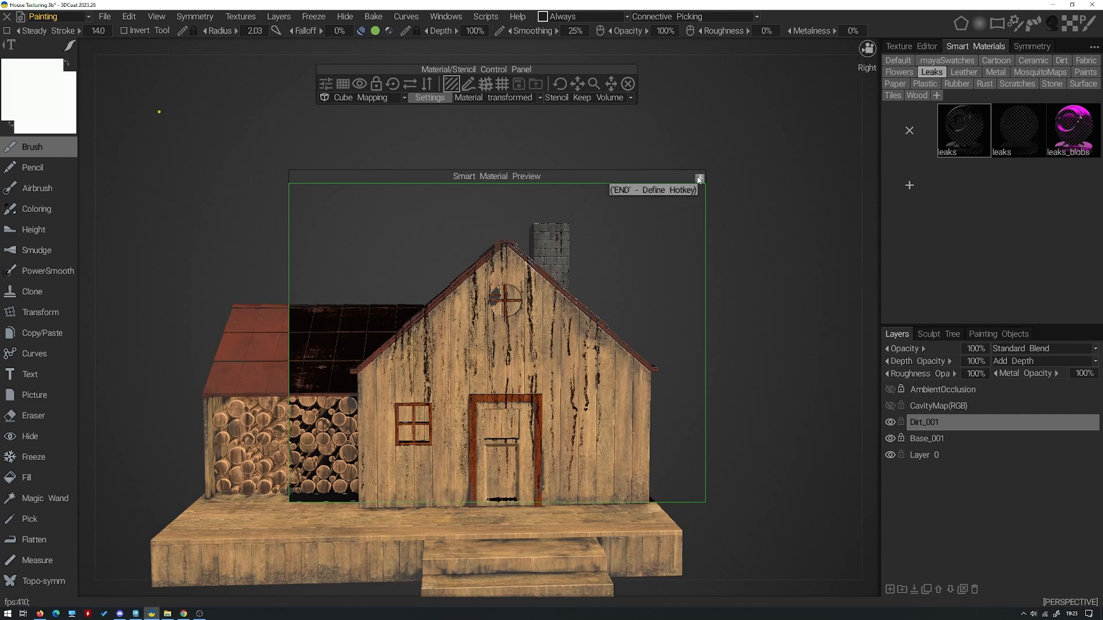
Set the leaks material's roughness to 80%, save it, and collapse the material preview
{"action": "right_click", "coordinate": [988, 123]}
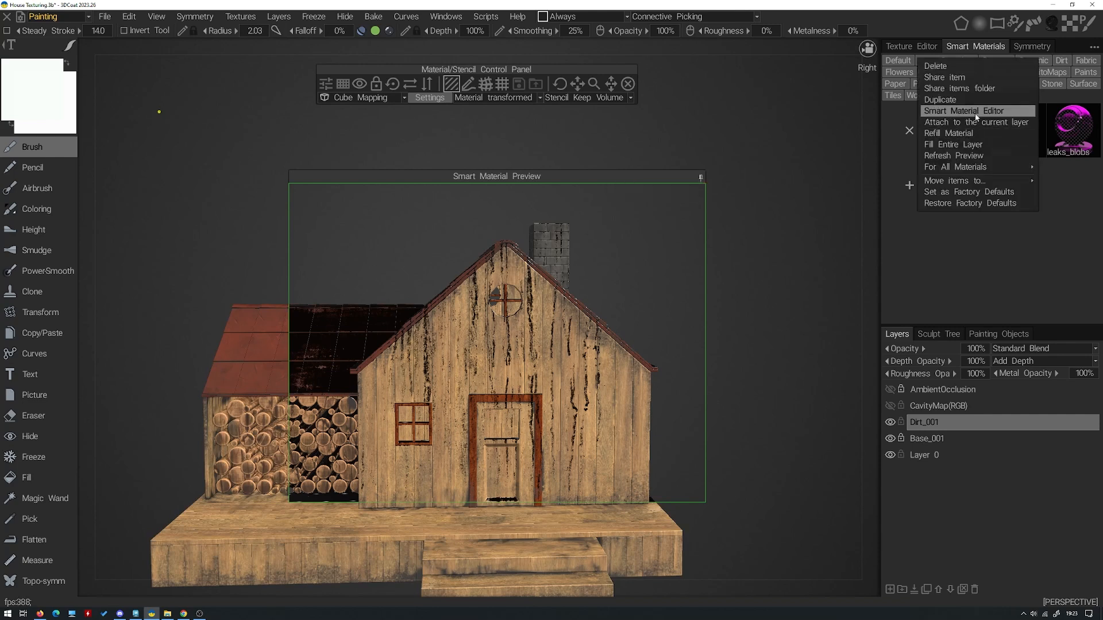
{"action": "left_click", "coordinate": [975, 111]}
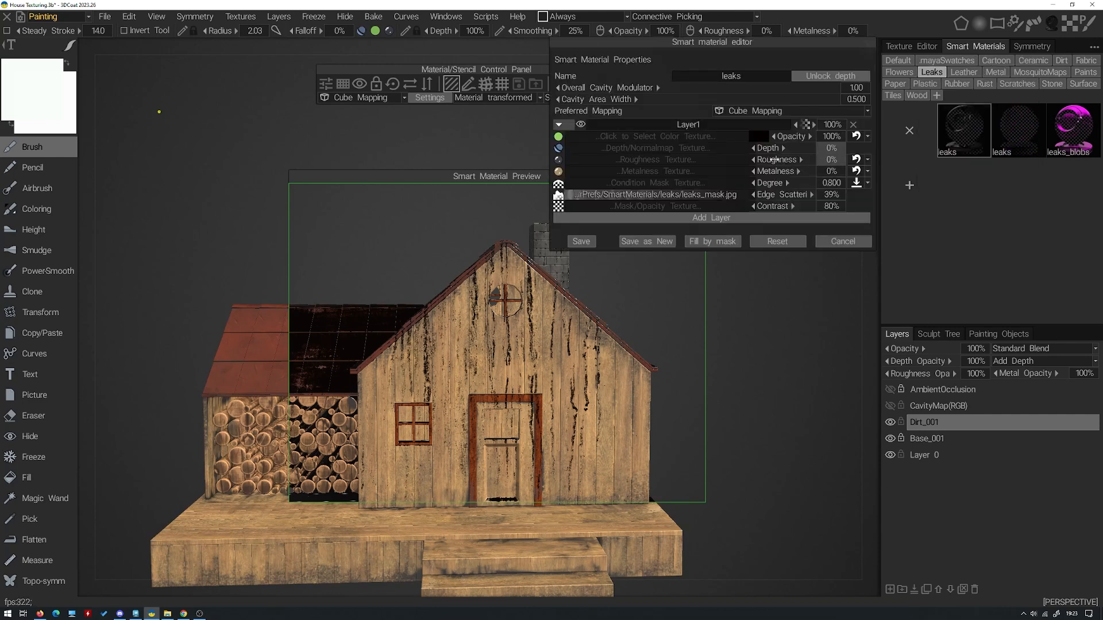
{"action": "left_click_drag", "start_coordinate": [808, 164], "coordinate": [813, 164]}
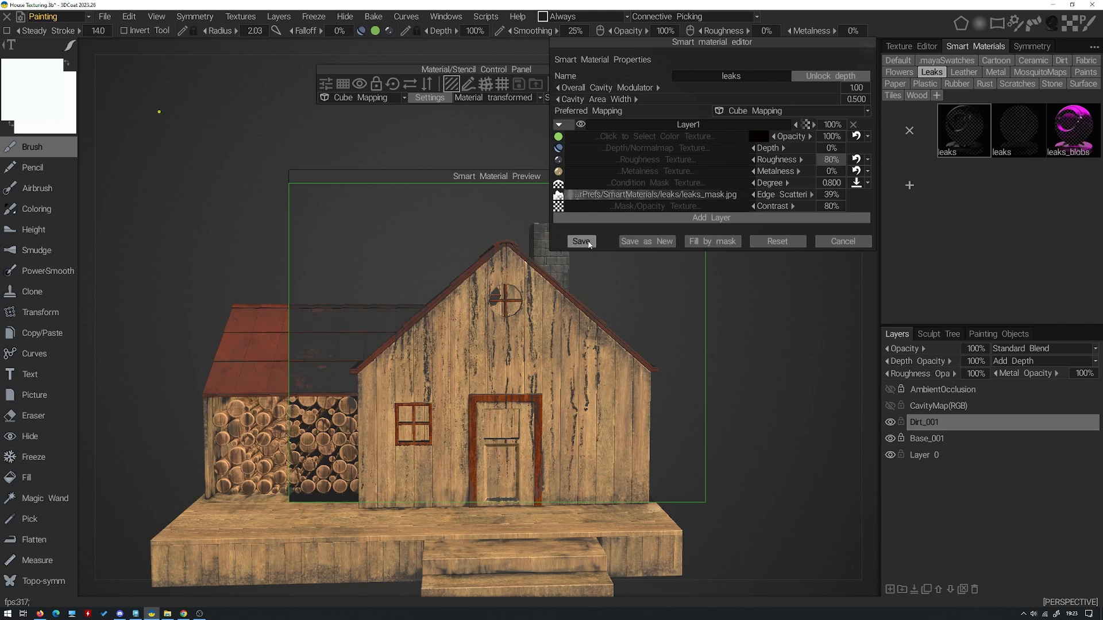
{"action": "left_click", "coordinate": [582, 242]}
{"action": "left_click", "coordinate": [700, 177]}
Reduce the brush radius to 0.975 and add a new paint layer named Leaks_001
{"action": "scroll", "coordinate": [618, 225], "scroll_direction": "up", "scroll_amount": 3}
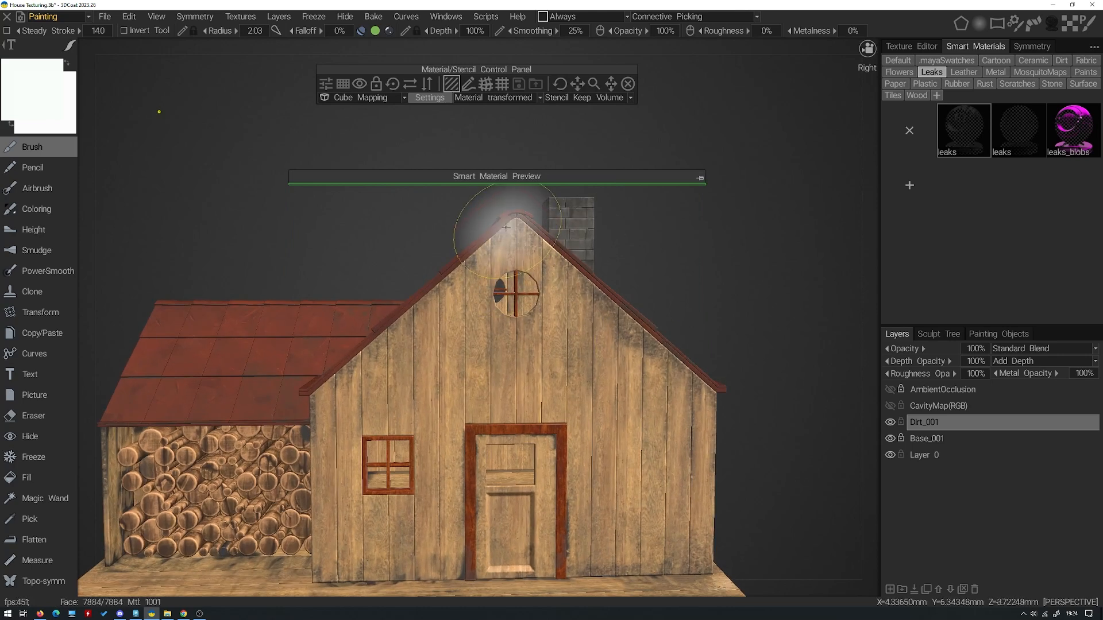
{"action": "right_click_drag", "start_coordinate": [499, 320], "coordinate": [485, 353]}
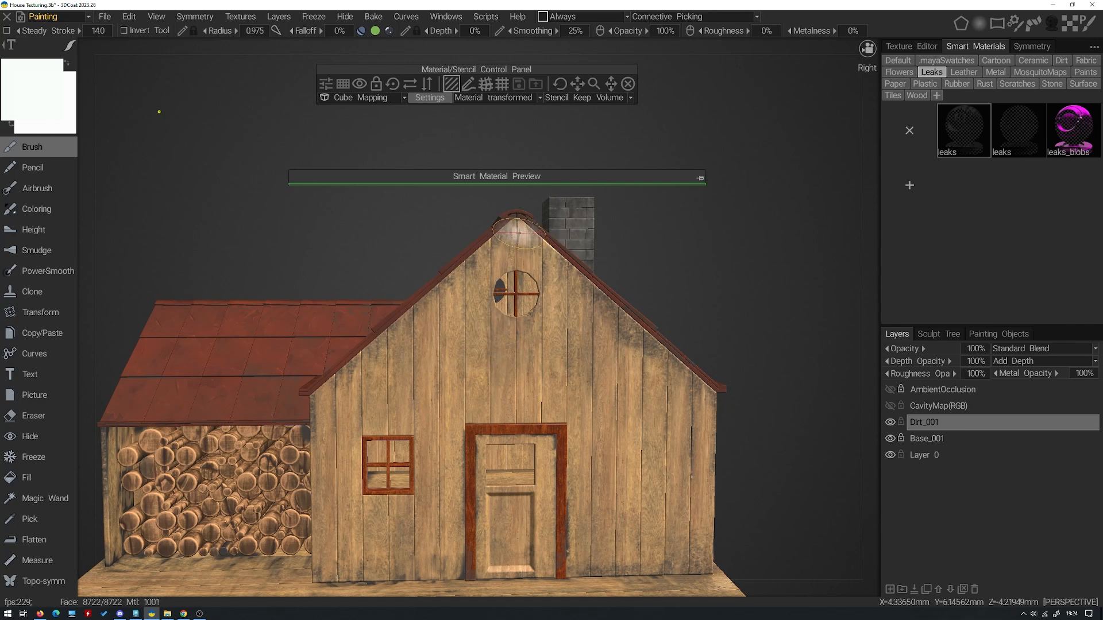
{"action": "left_click", "coordinate": [890, 590]}
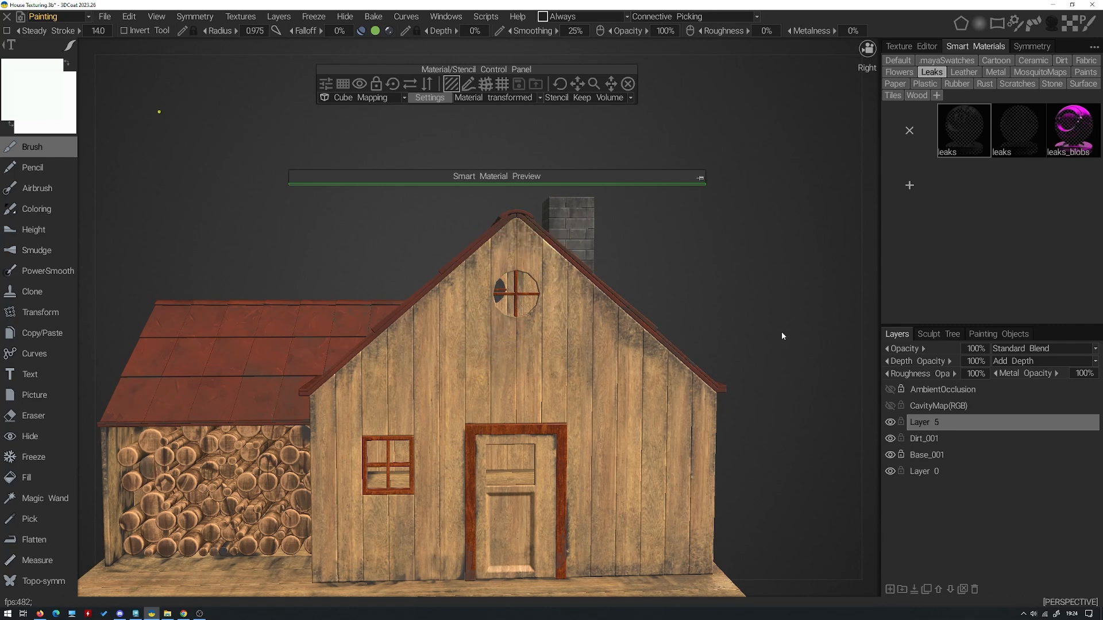
{"action": "double_click", "coordinate": [929, 423]}
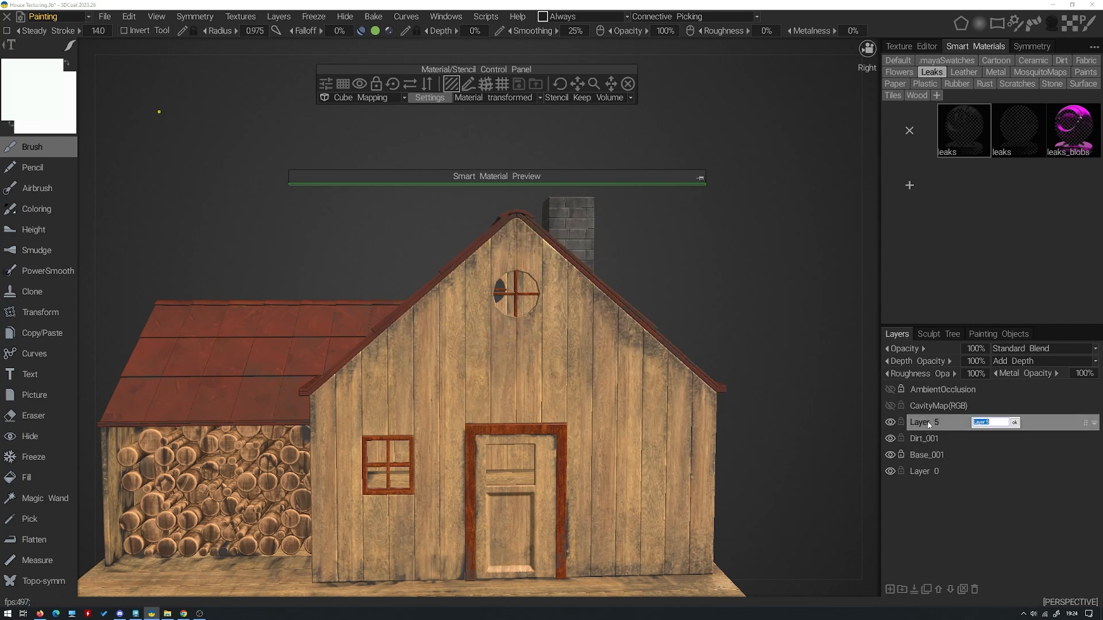
{"action": "type", "text": "Leaks_001"}
{"action": "key", "text": "Return"}
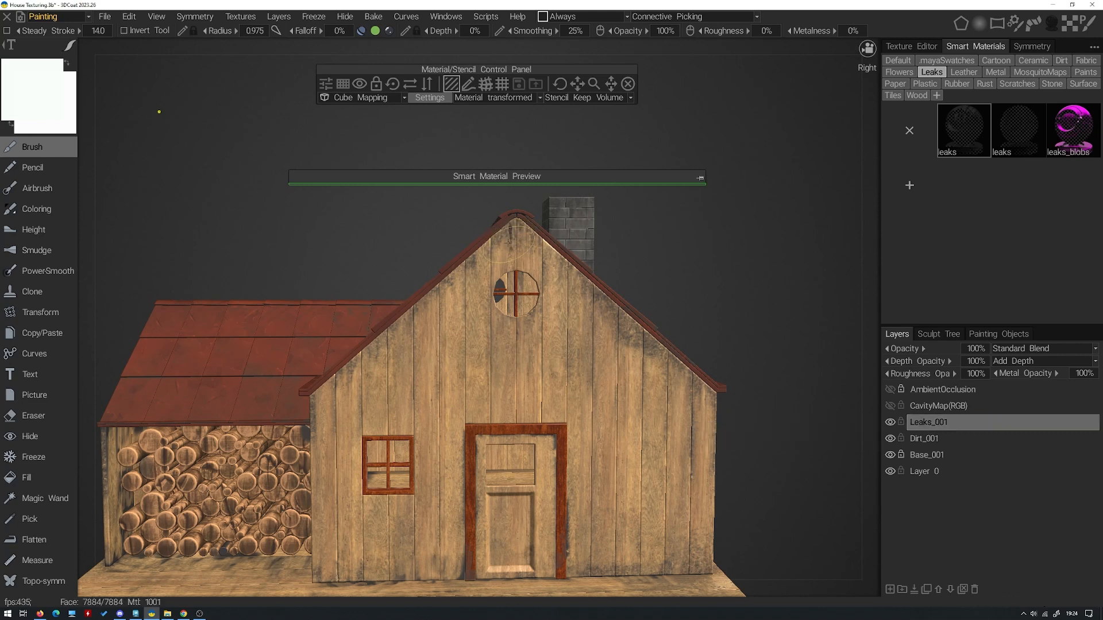
Try a leaks stroke on the upper gable, then rescale the pattern's mapping in the material preview
{"action": "mouse_move", "coordinate": [514, 244]}
{"action": "left_mouse_down"}
{"action": "mouse_move", "coordinate": [485, 248]}
{"action": "mouse_move", "coordinate": [453, 296]}
{"action": "left_mouse_up"}
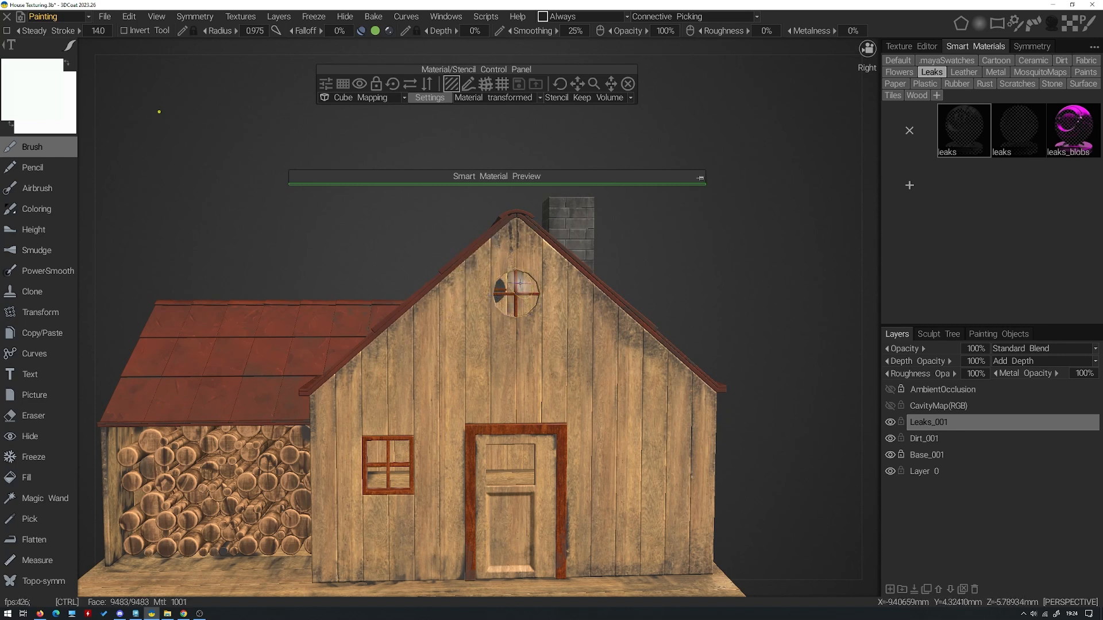
{"action": "left_click", "coordinate": [700, 179]}
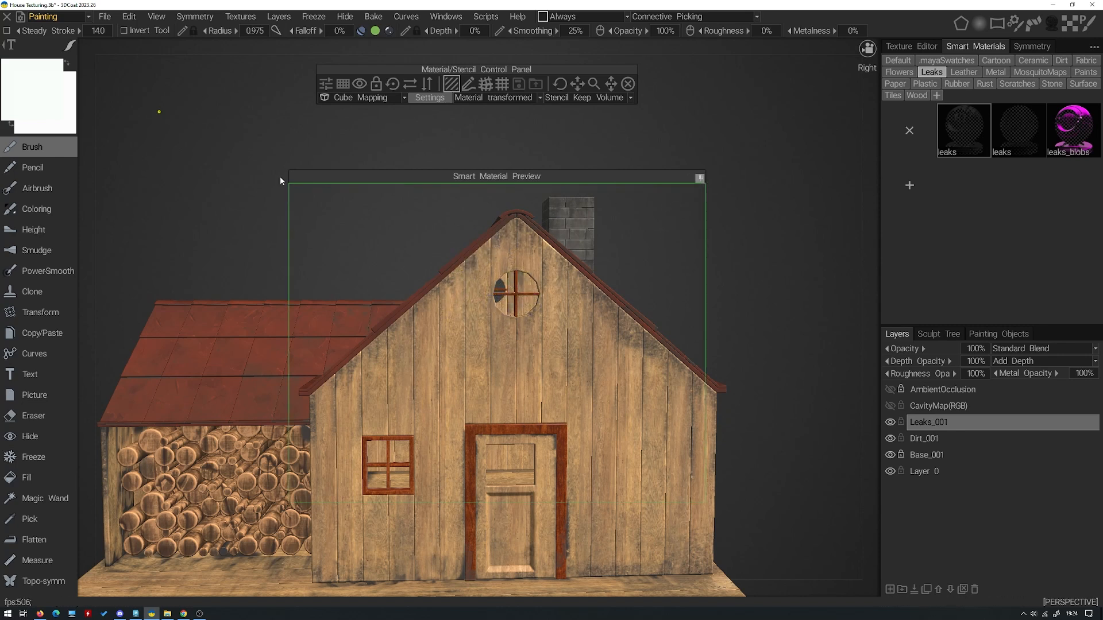
{"action": "mouse_move", "coordinate": [164, 115]}
{"action": "left_click_drag", "start_coordinate": [192, 79], "coordinate": [178, 99]}
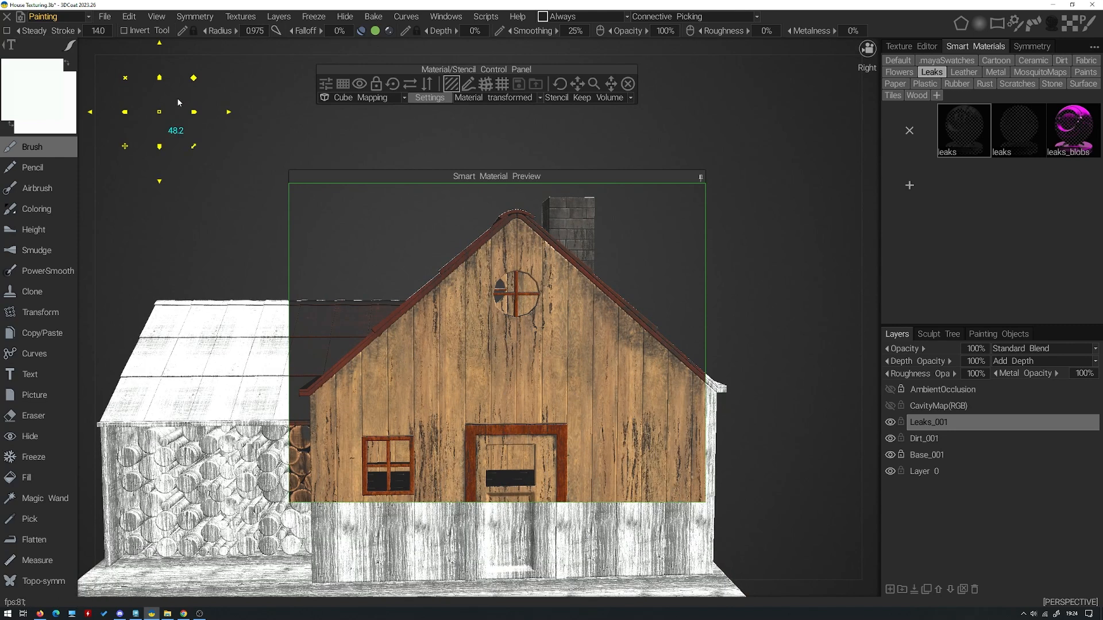
Set the leaks material's condition mask degree to 0.925, save it, and collapse the material preview
{"action": "right_click", "coordinate": [955, 130]}
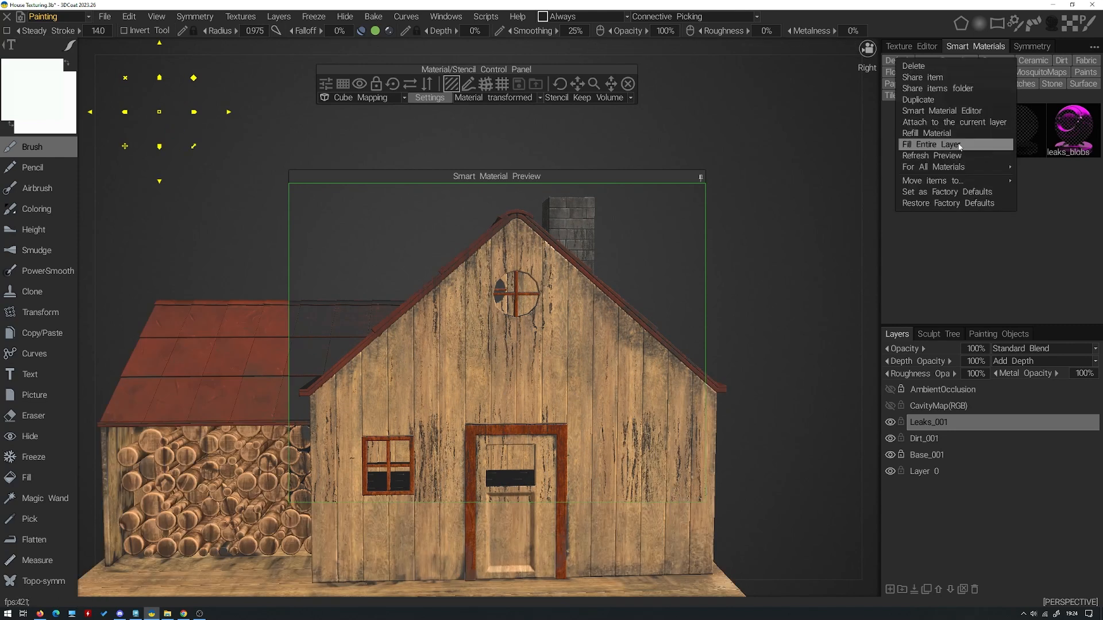
{"action": "left_click", "coordinate": [953, 113]}
{"action": "left_click_drag", "start_coordinate": [772, 184], "coordinate": [771, 185]}
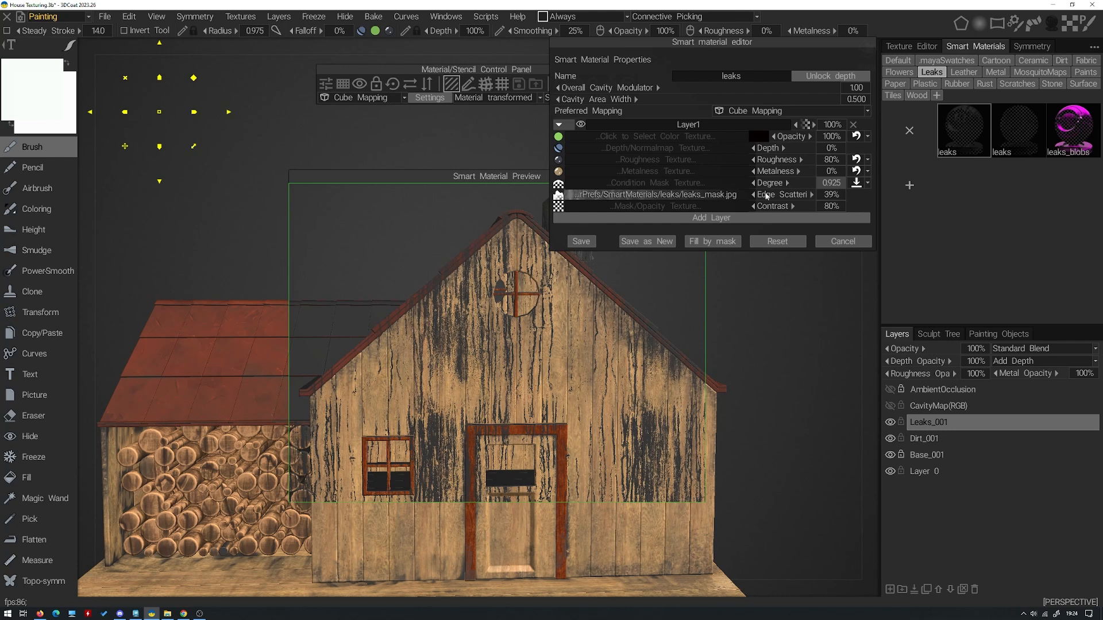
{"action": "left_click", "coordinate": [592, 246]}
{"action": "left_click", "coordinate": [700, 179]}
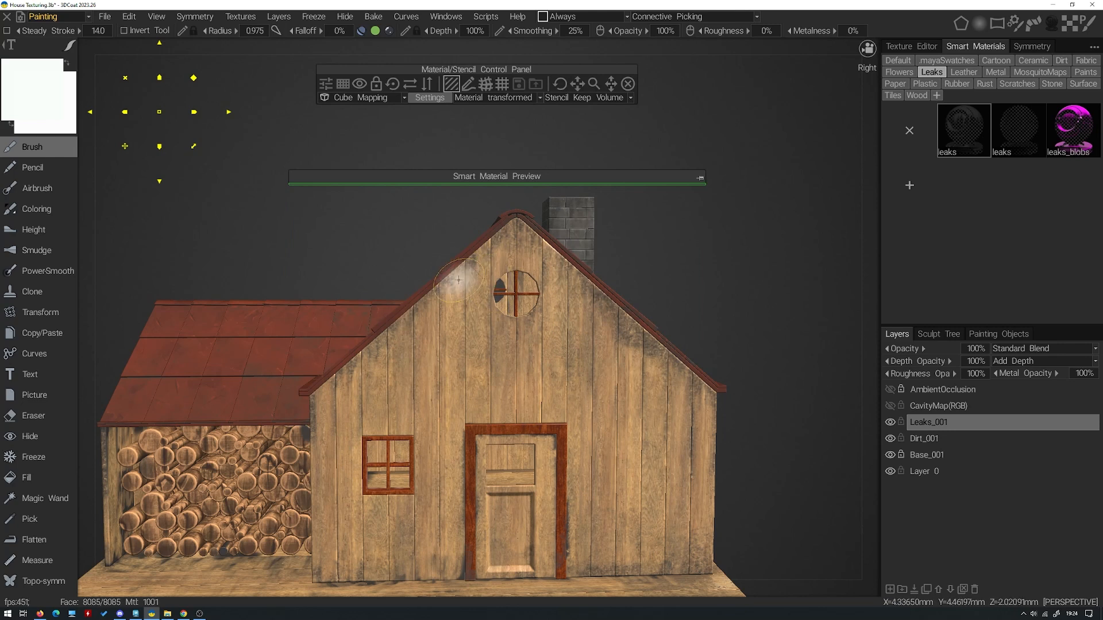
Paint dark leaks from the gable peak down around and below the round window
{"action": "right_click_drag", "start_coordinate": [484, 274], "coordinate": [481, 329]}
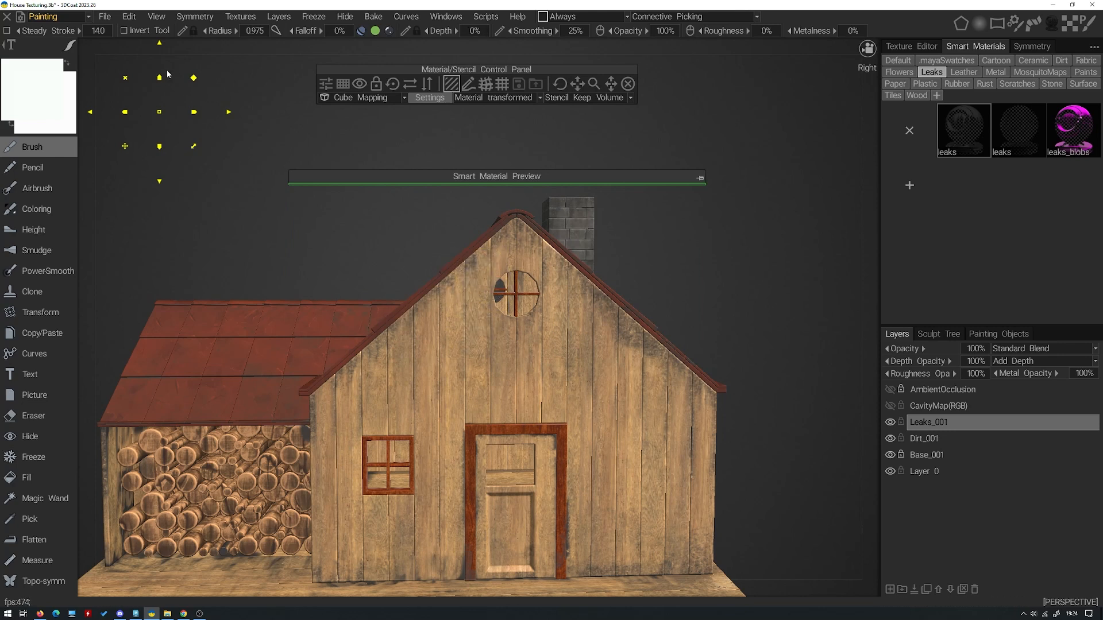
{"action": "mouse_move", "coordinate": [513, 235]}
{"action": "left_mouse_down"}
{"action": "mouse_move", "coordinate": [486, 249]}
{"action": "mouse_move", "coordinate": [481, 270]}
{"action": "mouse_move", "coordinate": [486, 279]}
{"action": "mouse_move", "coordinate": [501, 270]}
{"action": "mouse_move", "coordinate": [518, 321]}
{"action": "mouse_move", "coordinate": [514, 384]}
{"action": "mouse_move", "coordinate": [515, 368]}
{"action": "left_mouse_up"}
{"action": "mouse_move", "coordinate": [534, 310]}
{"action": "left_mouse_down"}
{"action": "mouse_move", "coordinate": [499, 306]}
{"action": "mouse_move", "coordinate": [499, 221]}
{"action": "mouse_move", "coordinate": [532, 248]}
{"action": "left_mouse_up"}
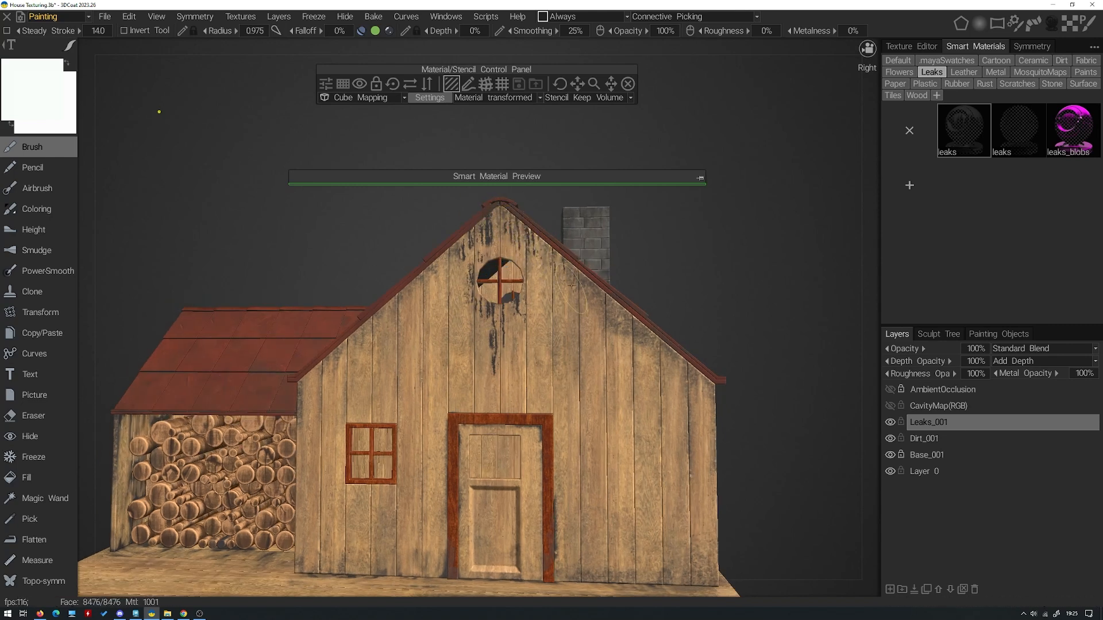
Paint dark leaks on the front wall beneath both roof slopes and down the wall's outer boards
{"action": "mouse_move", "coordinate": [579, 296]}
{"action": "left_mouse_down"}
{"action": "mouse_move", "coordinate": [585, 322]}
{"action": "mouse_move", "coordinate": [632, 320]}
{"action": "mouse_move", "coordinate": [698, 384]}
{"action": "mouse_move", "coordinate": [665, 354]}
{"action": "left_mouse_up"}
{"action": "mouse_move", "coordinate": [699, 425]}
{"action": "left_mouse_down"}
{"action": "mouse_move", "coordinate": [700, 459]}
{"action": "mouse_move", "coordinate": [683, 413]}
{"action": "left_mouse_up"}
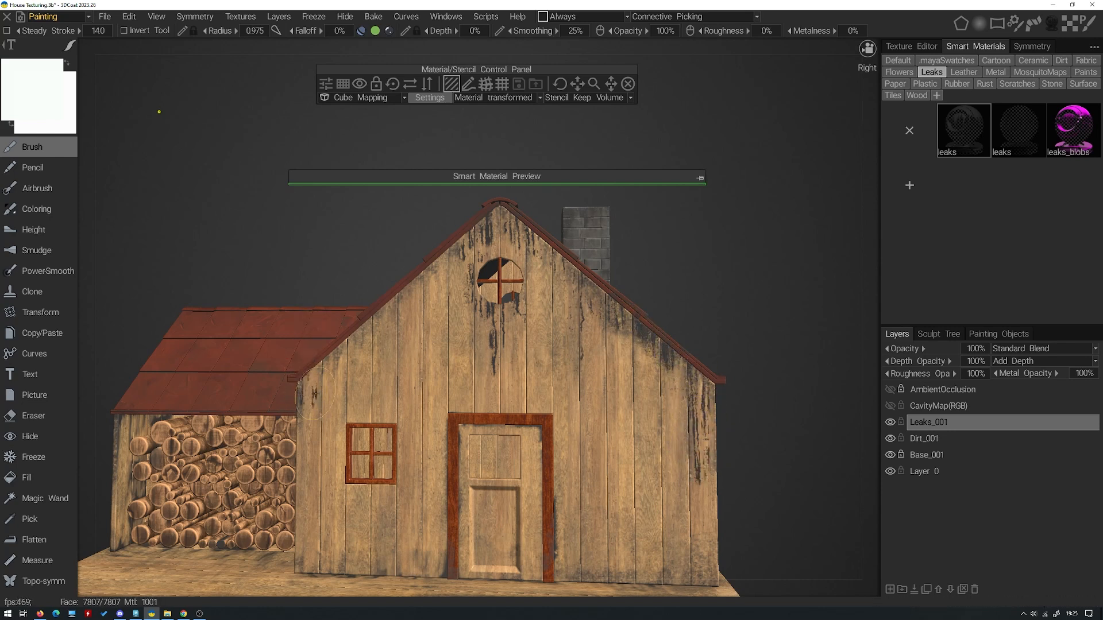
{"action": "left_click_drag", "start_coordinate": [336, 357], "coordinate": [377, 321]}
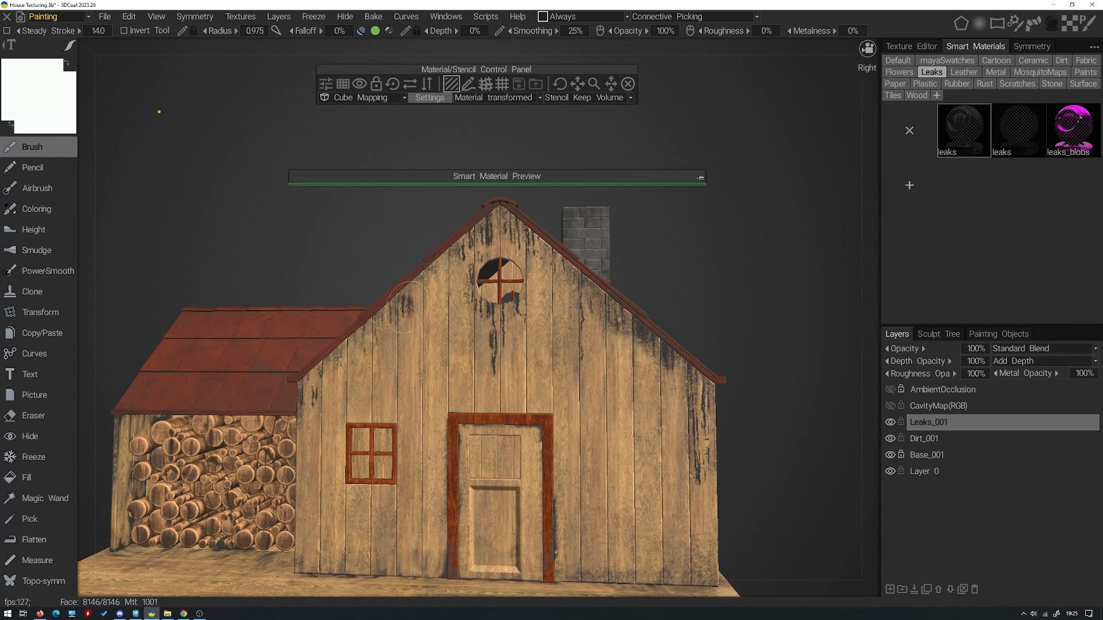
{"action": "mouse_move", "coordinate": [432, 275]}
{"action": "left_mouse_down"}
{"action": "mouse_move", "coordinate": [465, 244]}
{"action": "mouse_move", "coordinate": [511, 248]}
{"action": "left_mouse_up"}
{"action": "mouse_move", "coordinate": [445, 274]}
{"action": "left_mouse_down"}
{"action": "mouse_move", "coordinate": [439, 341]}
{"action": "mouse_move", "coordinate": [474, 301]}
{"action": "mouse_move", "coordinate": [498, 314]}
{"action": "left_mouse_up"}
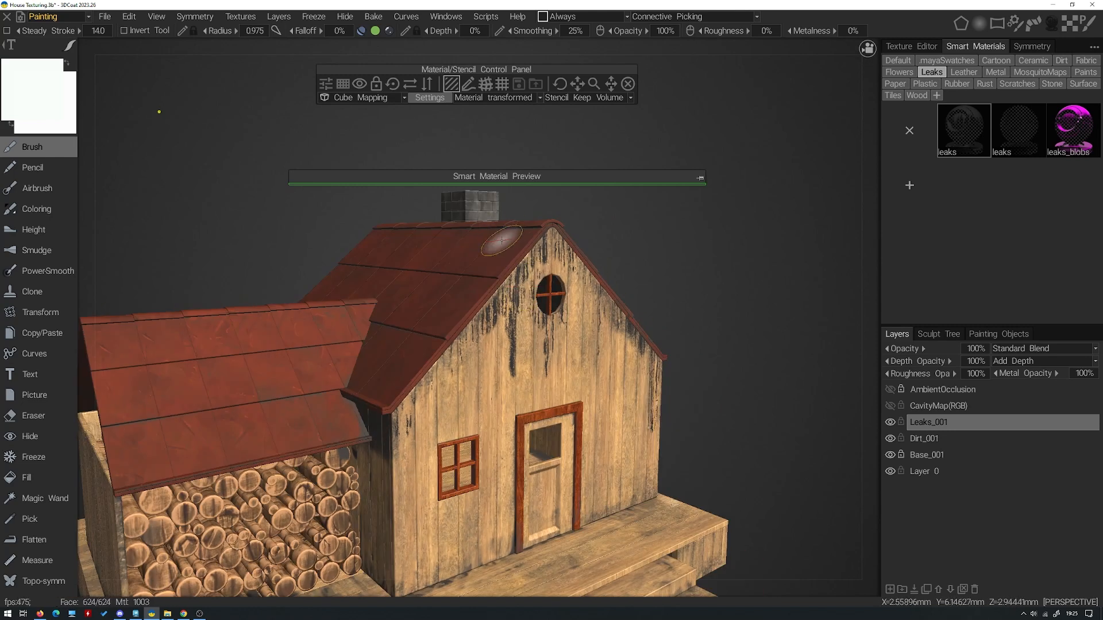
Paint dark leaks along the door frame, around and below the square window, and on the upper part of the door
{"action": "left_click_drag", "start_coordinate": [518, 358], "coordinate": [499, 325], "text": "alt"}
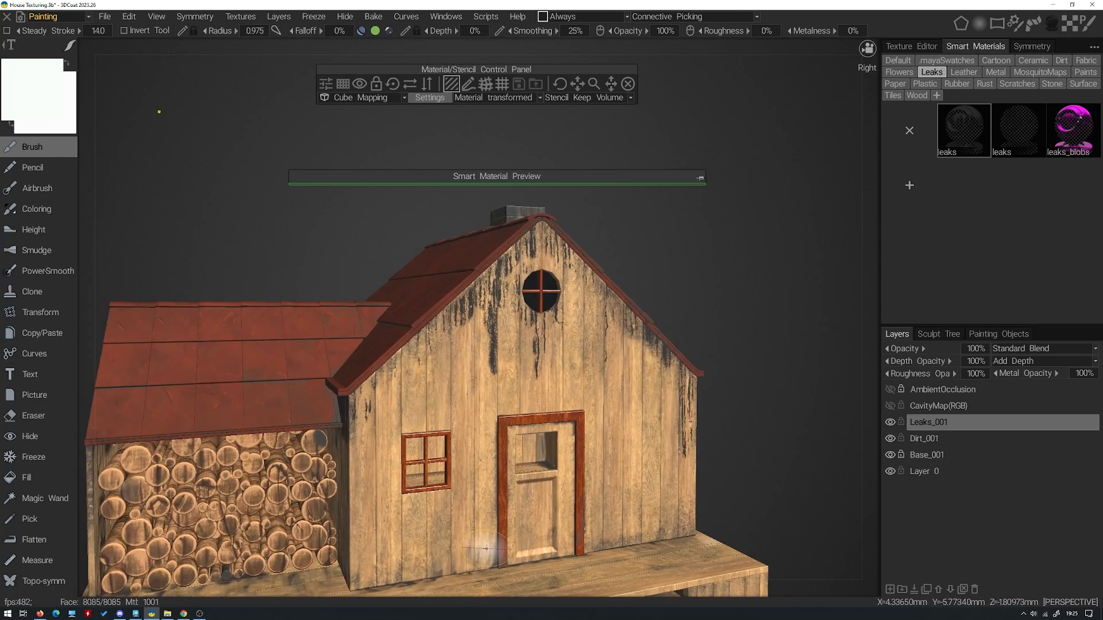
{"action": "left_click_drag", "start_coordinate": [498, 272], "coordinate": [474, 517], "text": "alt"}
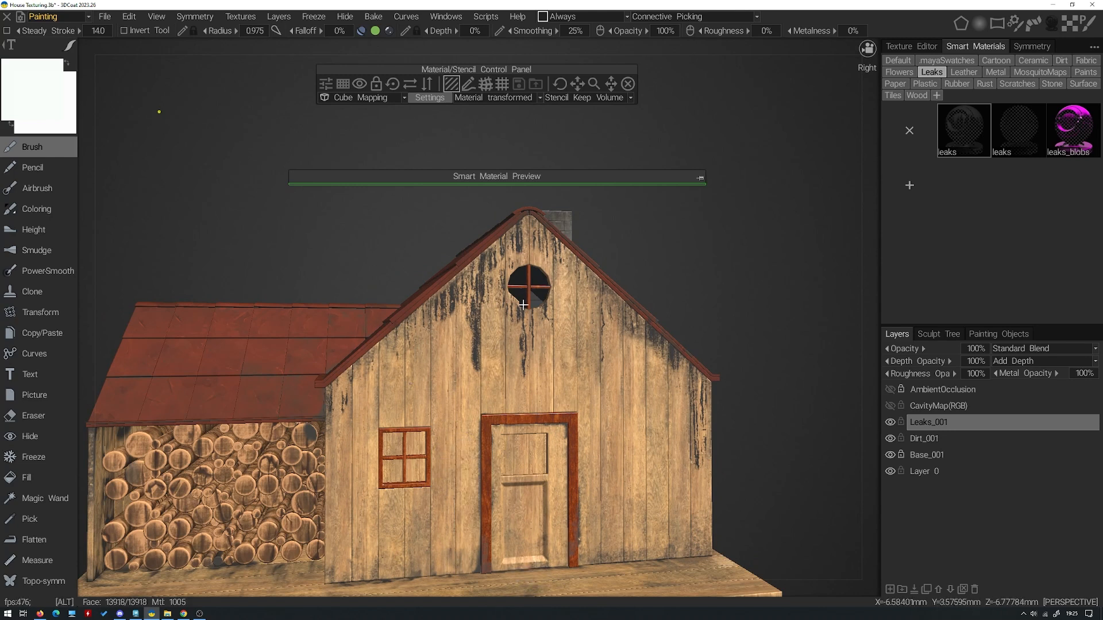
{"action": "left_click_drag", "start_coordinate": [532, 575], "coordinate": [524, 227], "text": "alt"}
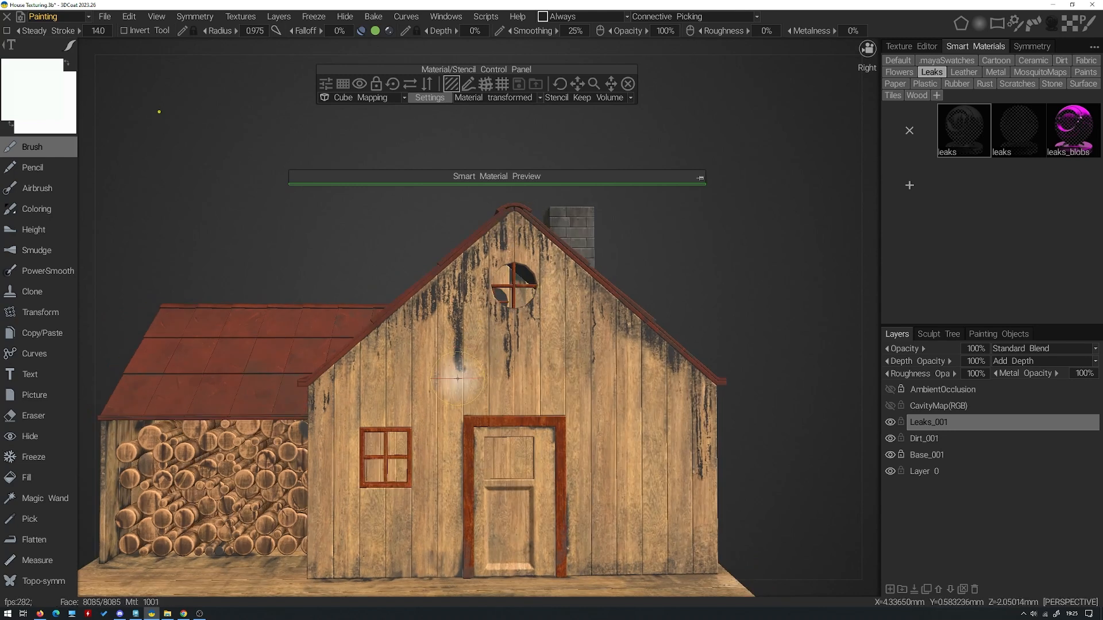
{"action": "left_click_drag", "start_coordinate": [464, 418], "coordinate": [468, 434]}
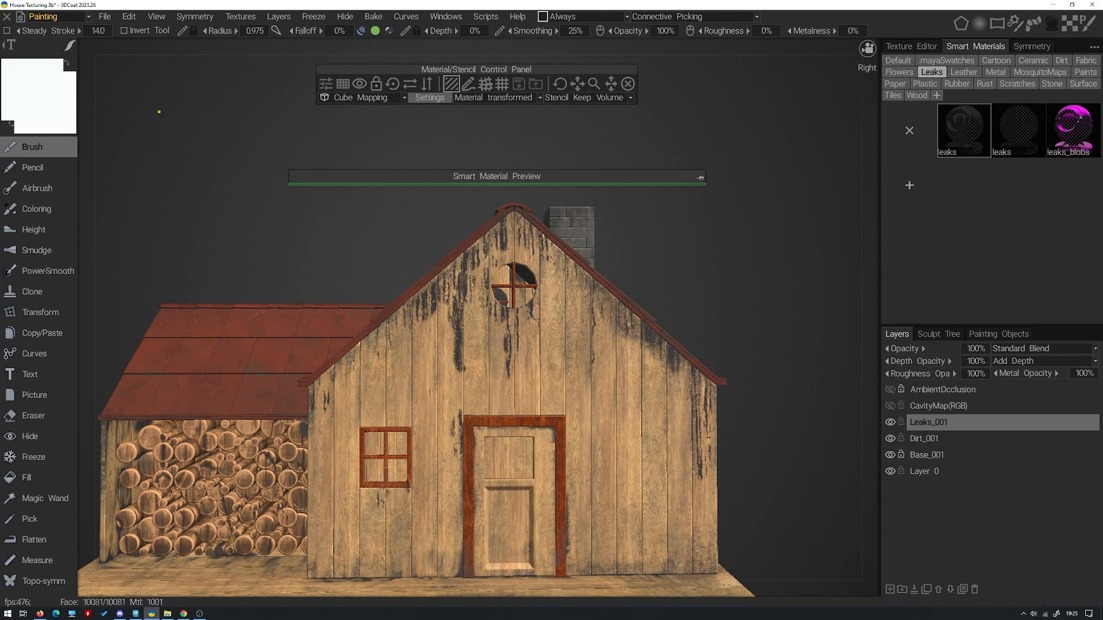
{"action": "mouse_move", "coordinate": [383, 503]}
{"action": "left_mouse_down"}
{"action": "mouse_move", "coordinate": [393, 510]}
{"action": "mouse_move", "coordinate": [383, 501]}
{"action": "mouse_move", "coordinate": [409, 484]}
{"action": "mouse_move", "coordinate": [412, 454]}
{"action": "left_mouse_up"}
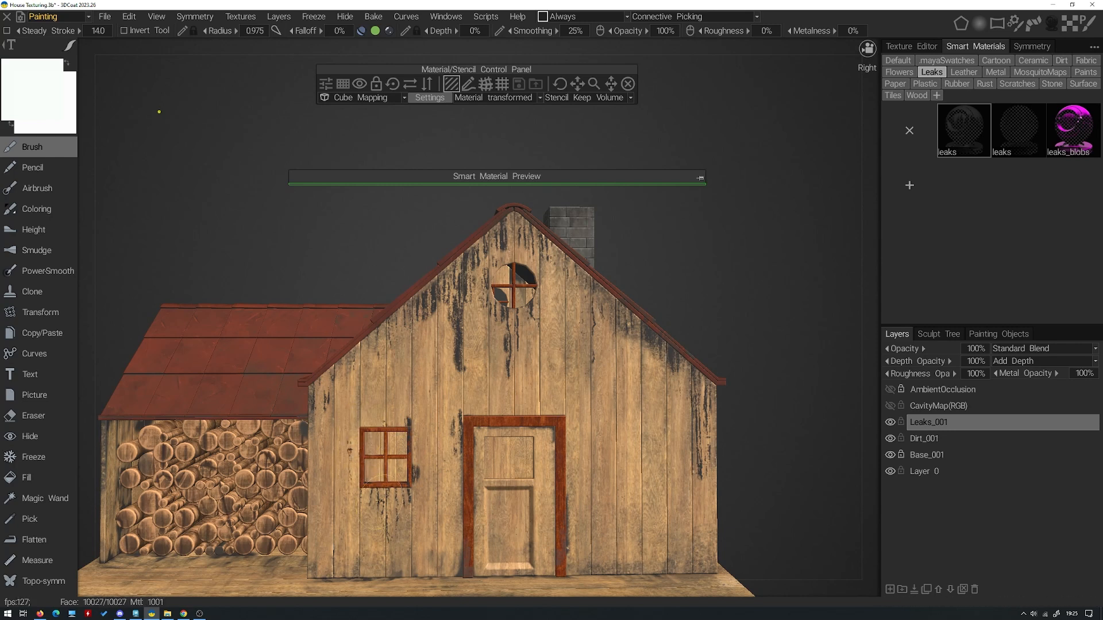
{"action": "mouse_move", "coordinate": [504, 429]}
{"action": "left_mouse_down"}
{"action": "mouse_move", "coordinate": [494, 430]}
{"action": "mouse_move", "coordinate": [546, 436]}
{"action": "mouse_move", "coordinate": [526, 431]}
{"action": "mouse_move", "coordinate": [531, 453]}
{"action": "mouse_move", "coordinate": [488, 433]}
{"action": "mouse_move", "coordinate": [456, 474]}
{"action": "mouse_move", "coordinate": [523, 481]}
{"action": "left_mouse_up"}
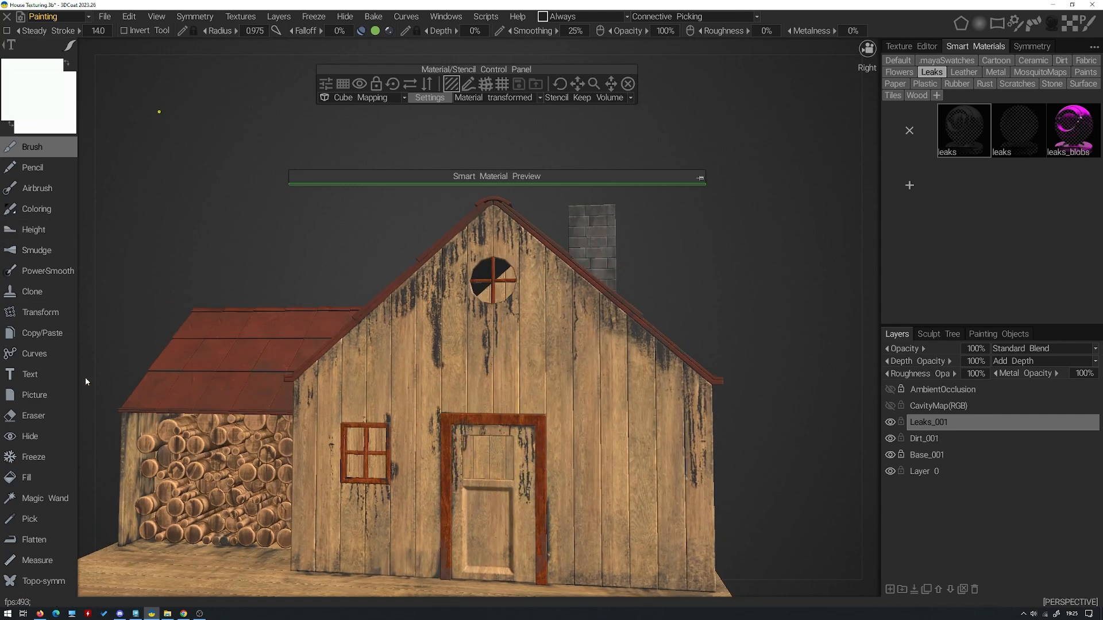
Fade the leaks on the front wall, gable, window surround and door with the Eraser at 50% transparency
{"action": "left_click", "coordinate": [35, 424]}
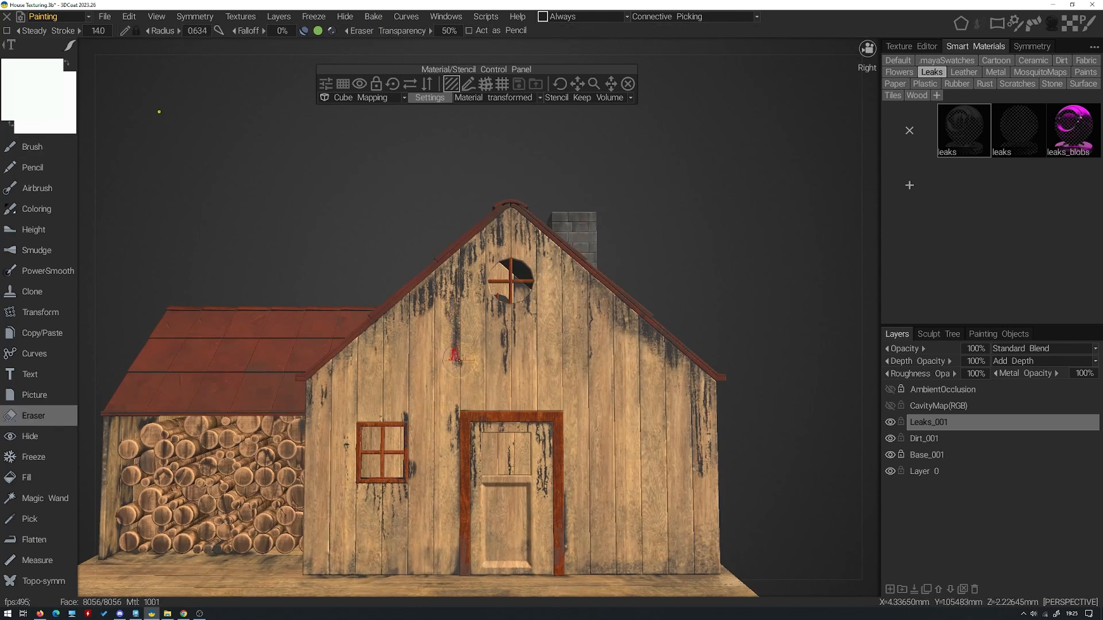
{"action": "left_click_drag", "start_coordinate": [465, 285], "coordinate": [461, 347]}
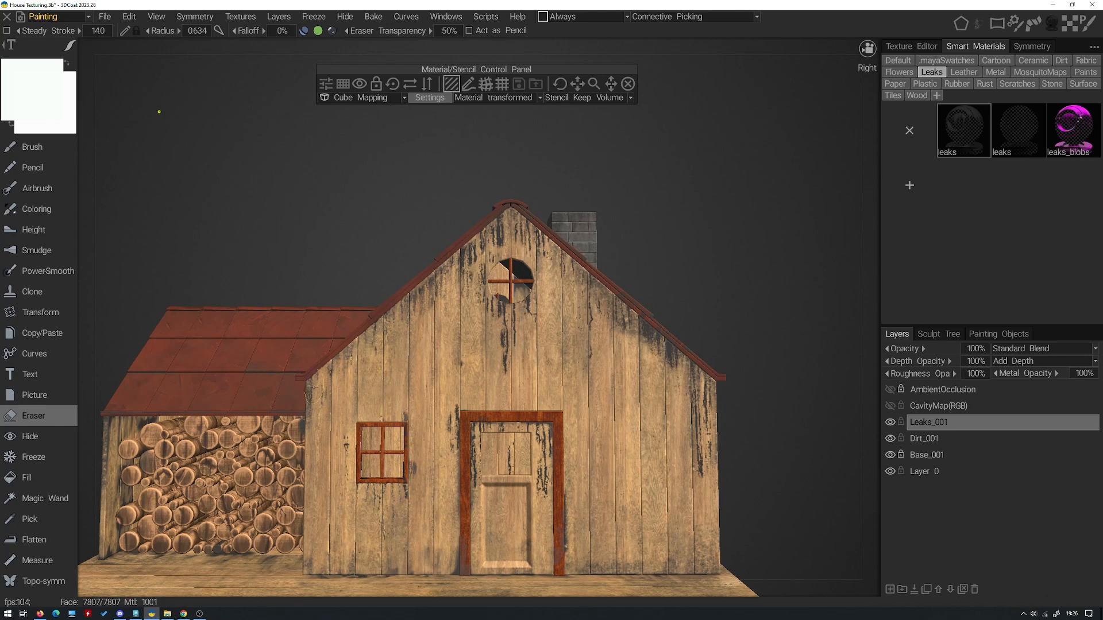
{"action": "mouse_move", "coordinate": [313, 388]}
{"action": "left_mouse_down", "text": "alt"}
{"action": "mouse_move", "coordinate": [517, 332]}
{"action": "mouse_move", "coordinate": [508, 316]}
{"action": "mouse_move", "coordinate": [477, 340]}
{"action": "mouse_move", "coordinate": [495, 299]}
{"action": "left_mouse_up", "text": "alt"}
{"action": "left_click_drag", "start_coordinate": [506, 464], "coordinate": [505, 522]}
{"action": "mouse_move", "coordinate": [441, 489]}
{"action": "left_mouse_down"}
{"action": "mouse_move", "coordinate": [446, 432]}
{"action": "mouse_move", "coordinate": [414, 416]}
{"action": "mouse_move", "coordinate": [421, 428]}
{"action": "left_mouse_up"}
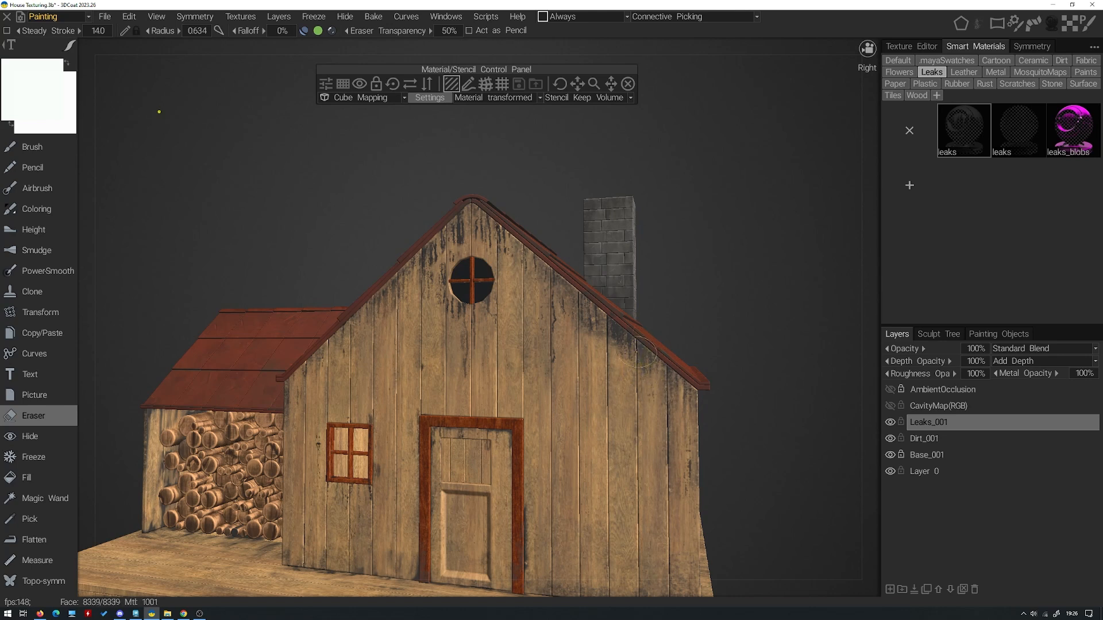
{"action": "left_click_drag", "start_coordinate": [637, 351], "coordinate": [619, 322]}
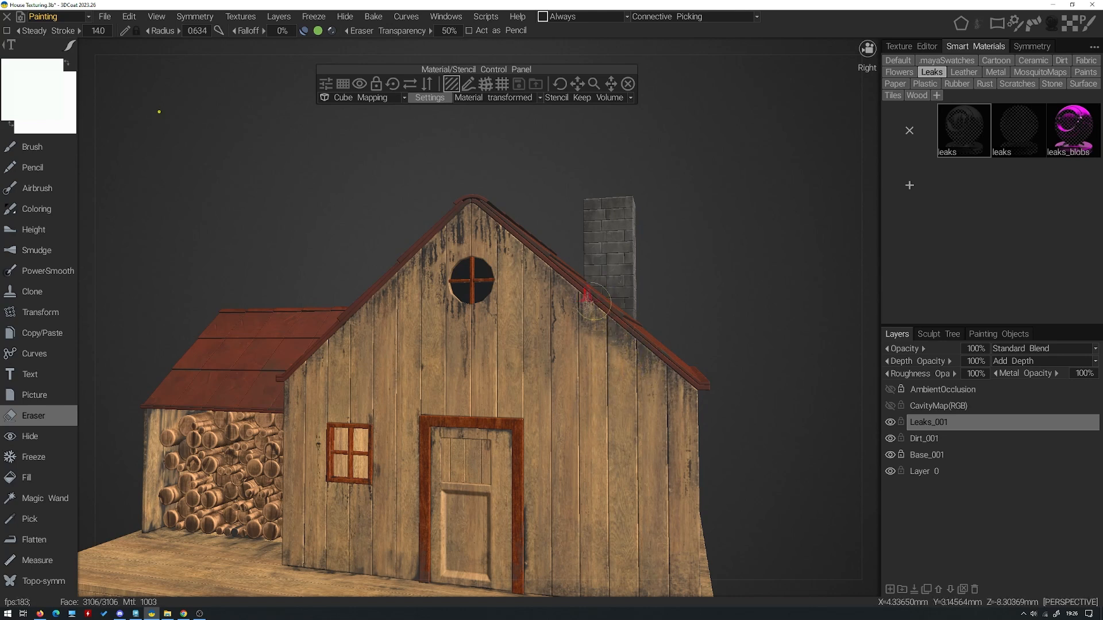
{"action": "right_click_drag", "start_coordinate": [586, 315], "coordinate": [607, 320]}
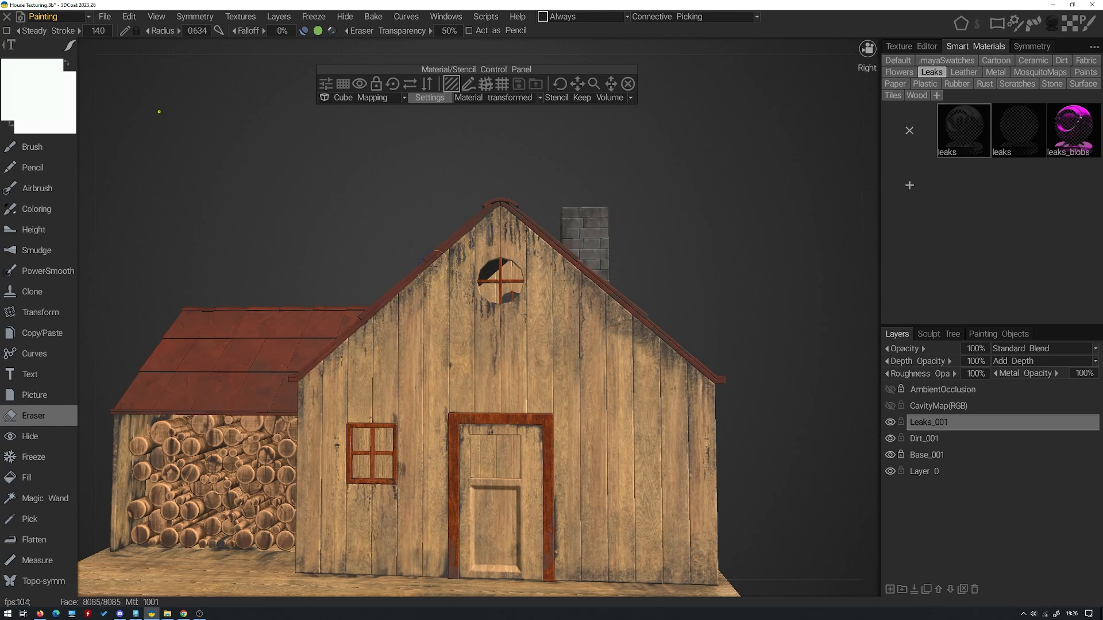
Paint long dark leaks down the boards of the chimney-side wall beneath the roof's edge
{"action": "middle_click_drag", "start_coordinate": [494, 414], "coordinate": [426, 349]}
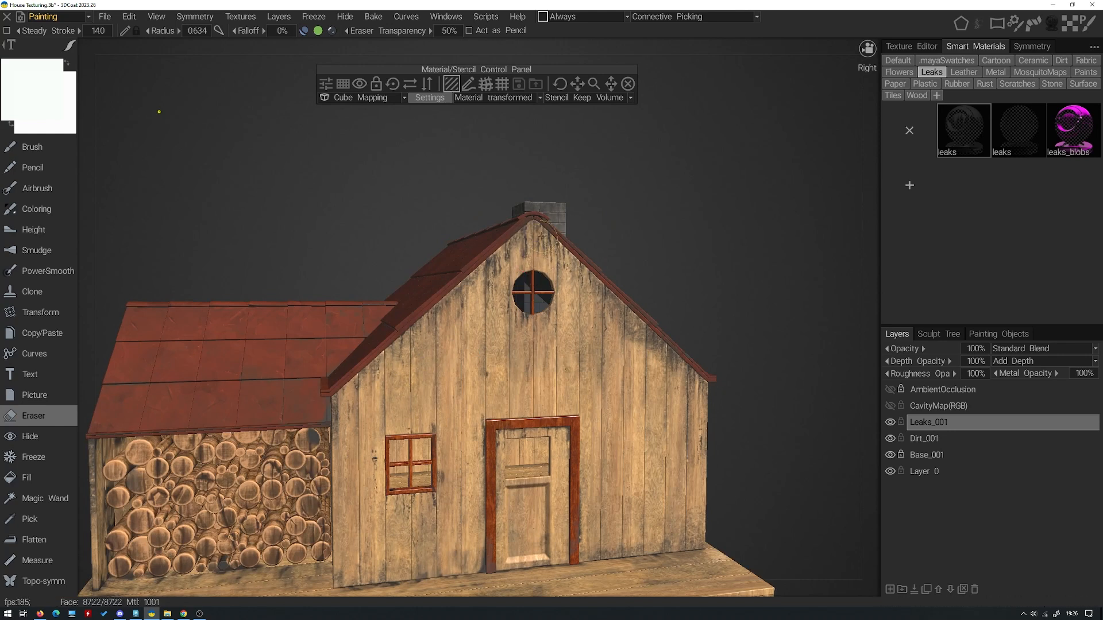
{"action": "middle_click_drag", "start_coordinate": [551, 264], "coordinate": [527, 226]}
{"action": "middle_click_drag", "start_coordinate": [552, 270], "coordinate": [336, 424]}
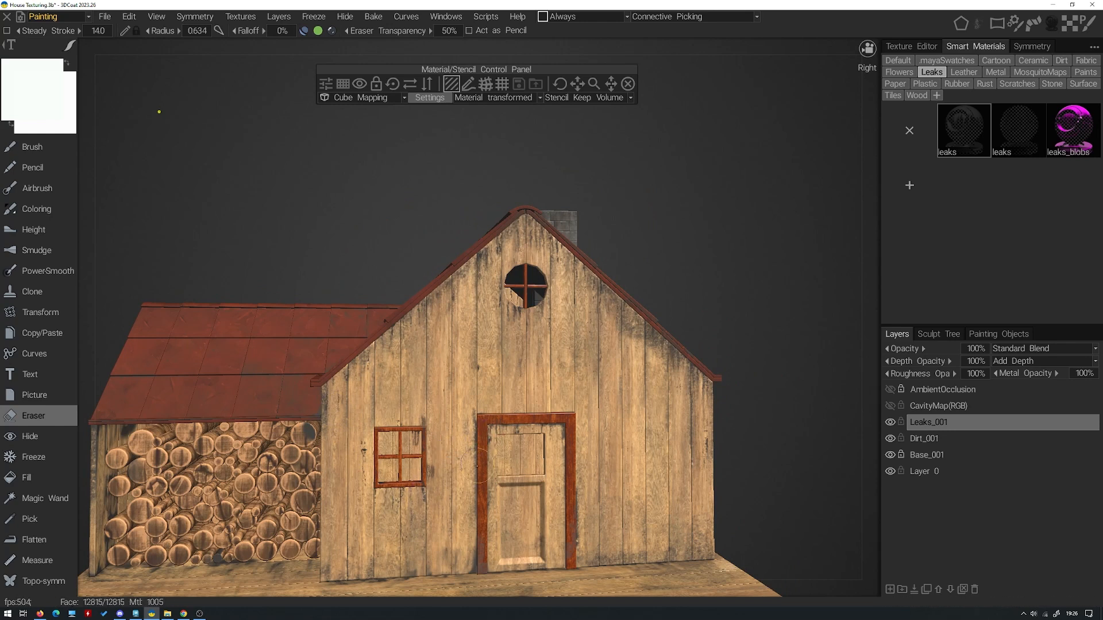
{"action": "middle_click_drag", "start_coordinate": [552, 430], "coordinate": [563, 448]}
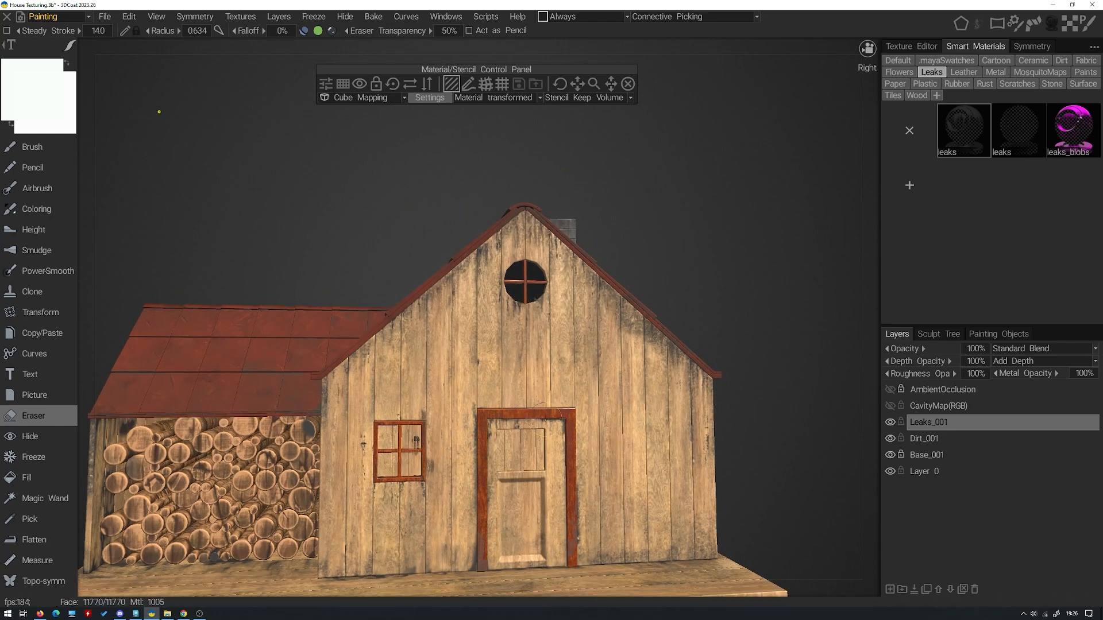
{"action": "middle_click_drag", "start_coordinate": [487, 461], "coordinate": [572, 347]}
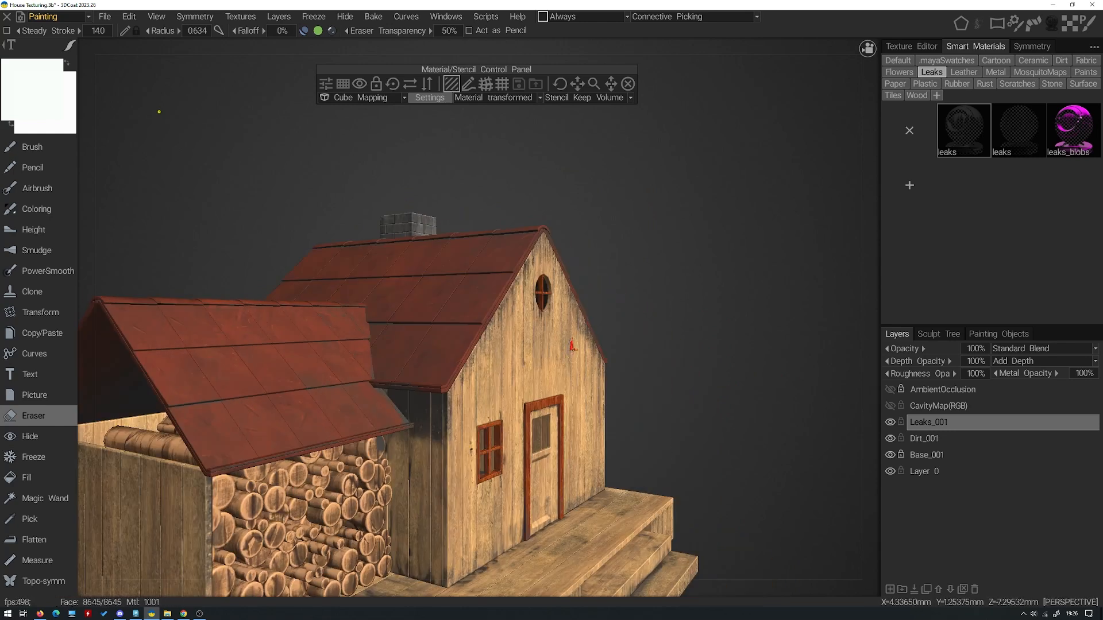
{"action": "middle_click_drag", "start_coordinate": [636, 406], "coordinate": [534, 364]}
{"action": "left_click", "coordinate": [30, 151]}
{"action": "mouse_move", "coordinate": [486, 350]}
{"action": "left_mouse_down", "text": "alt"}
{"action": "mouse_move", "coordinate": [492, 375]}
{"action": "mouse_move", "coordinate": [379, 343]}
{"action": "mouse_move", "coordinate": [413, 345]}
{"action": "mouse_move", "coordinate": [435, 408]}
{"action": "mouse_move", "coordinate": [434, 460]}
{"action": "mouse_move", "coordinate": [415, 347]}
{"action": "mouse_move", "coordinate": [532, 355]}
{"action": "mouse_move", "coordinate": [519, 407]}
{"action": "mouse_move", "coordinate": [518, 353]}
{"action": "mouse_move", "coordinate": [576, 353]}
{"action": "mouse_move", "coordinate": [609, 410]}
{"action": "mouse_move", "coordinate": [591, 509]}
{"action": "mouse_move", "coordinate": [594, 368]}
{"action": "mouse_move", "coordinate": [723, 368]}
{"action": "mouse_move", "coordinate": [711, 397]}
{"action": "left_mouse_up", "text": "alt"}
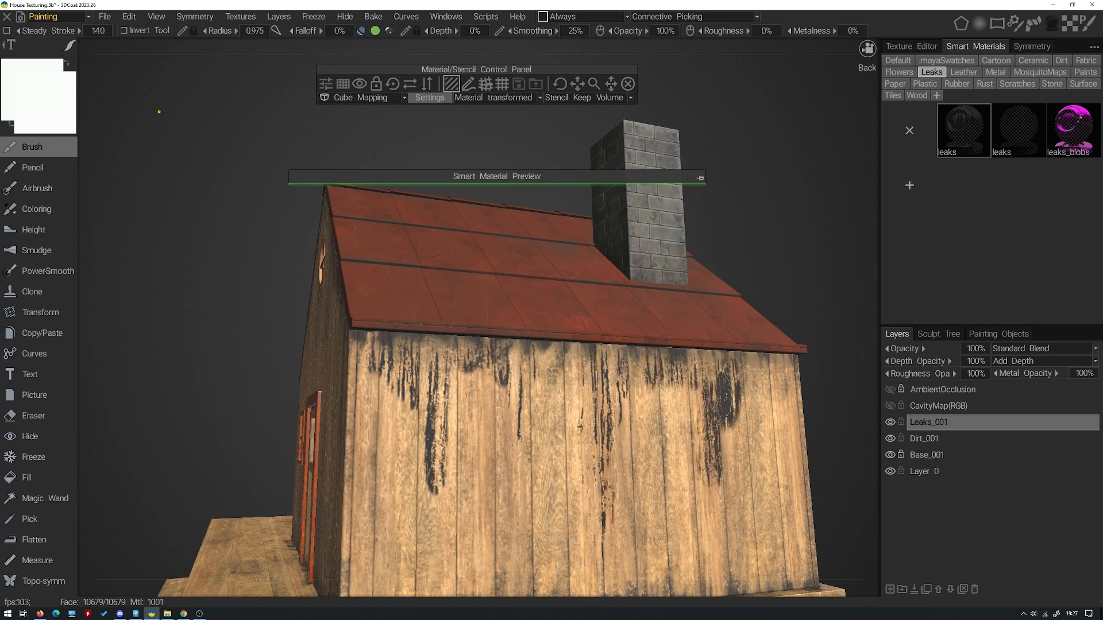
{"action": "mouse_move", "coordinate": [592, 375]}
{"action": "left_mouse_down"}
{"action": "mouse_move", "coordinate": [692, 472]}
{"action": "mouse_move", "coordinate": [702, 512]}
{"action": "mouse_move", "coordinate": [745, 402]}
{"action": "mouse_move", "coordinate": [772, 380]}
{"action": "left_mouse_up"}
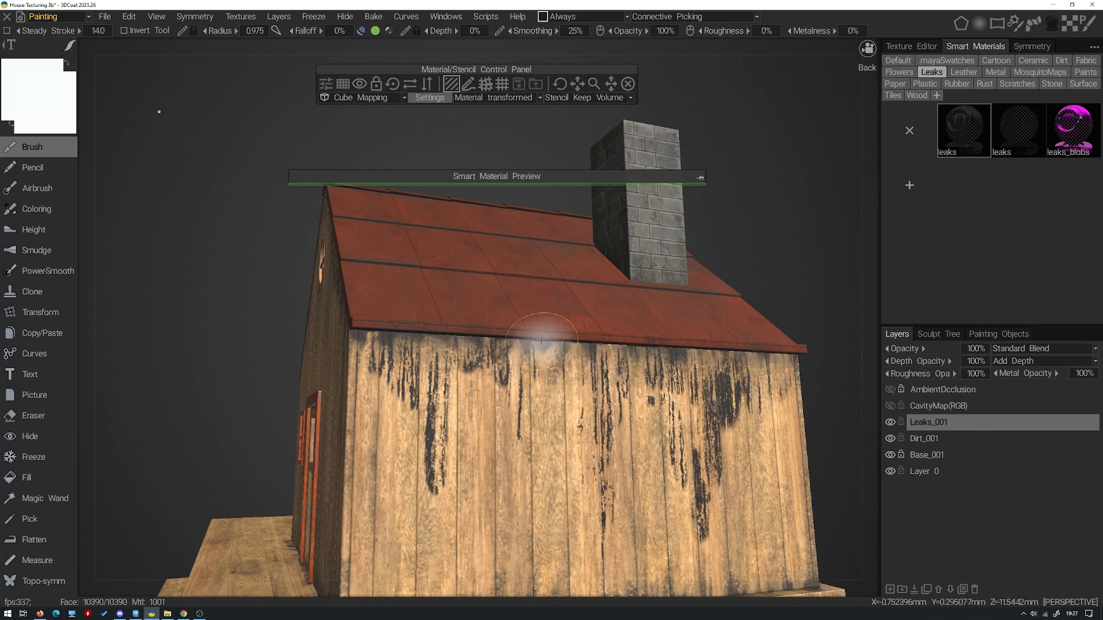
Fade the leaks across the chimney-side wall with the Eraser, including the heavy streaks below the chimney
{"action": "left_click", "coordinate": [46, 421]}
{"action": "mouse_move", "coordinate": [438, 454]}
{"action": "left_mouse_down"}
{"action": "mouse_move", "coordinate": [431, 460]}
{"action": "mouse_move", "coordinate": [436, 399]}
{"action": "mouse_move", "coordinate": [450, 378]}
{"action": "mouse_move", "coordinate": [435, 402]}
{"action": "mouse_move", "coordinate": [387, 367]}
{"action": "mouse_move", "coordinate": [422, 360]}
{"action": "left_mouse_up"}
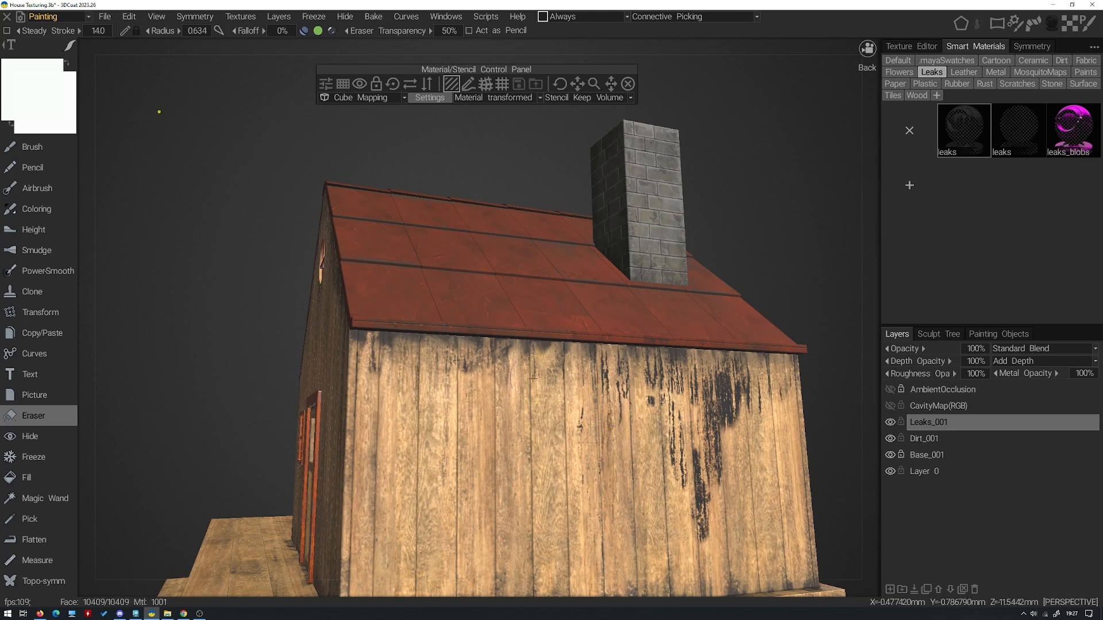
{"action": "mouse_move", "coordinate": [631, 365]}
{"action": "left_mouse_down", "text": "alt"}
{"action": "mouse_move", "coordinate": [588, 410]}
{"action": "mouse_move", "coordinate": [614, 417]}
{"action": "left_mouse_up", "text": "alt"}
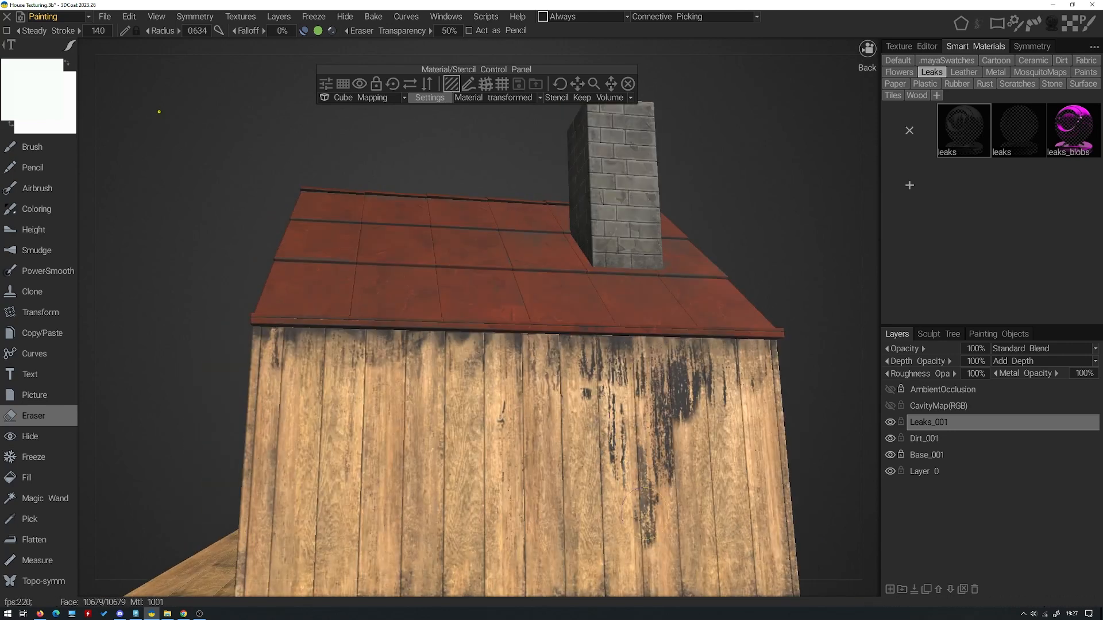
{"action": "mouse_move", "coordinate": [618, 400]}
{"action": "left_mouse_down"}
{"action": "mouse_move", "coordinate": [617, 374]}
{"action": "mouse_move", "coordinate": [591, 373]}
{"action": "left_mouse_up"}
{"action": "mouse_move", "coordinate": [667, 383]}
{"action": "left_mouse_down"}
{"action": "mouse_move", "coordinate": [666, 459]}
{"action": "mouse_move", "coordinate": [695, 356]}
{"action": "mouse_move", "coordinate": [674, 402]}
{"action": "mouse_move", "coordinate": [651, 390]}
{"action": "left_mouse_up"}
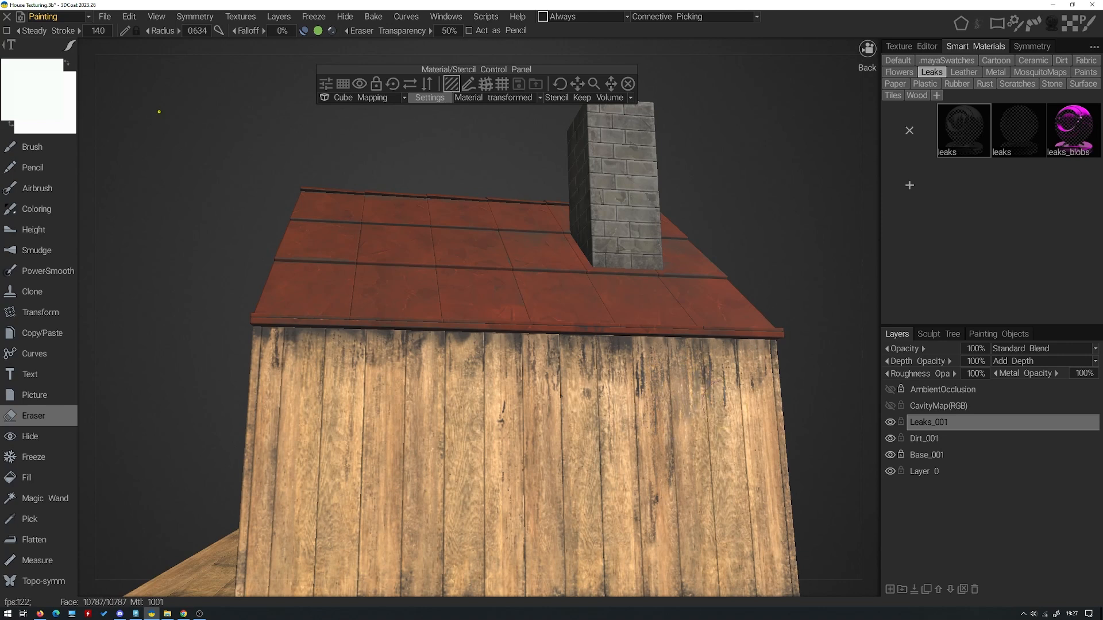
Try a second pass of dark leaks on the chimney-side wall below the eave, and undo the strokes
{"action": "left_click", "coordinate": [32, 146]}
{"action": "mouse_move", "coordinate": [358, 350]}
{"action": "left_mouse_down"}
{"action": "mouse_move", "coordinate": [347, 437]}
{"action": "mouse_move", "coordinate": [436, 355]}
{"action": "mouse_move", "coordinate": [482, 405]}
{"action": "mouse_move", "coordinate": [533, 368]}
{"action": "mouse_move", "coordinate": [596, 437]}
{"action": "mouse_move", "coordinate": [517, 428]}
{"action": "mouse_move", "coordinate": [567, 428]}
{"action": "mouse_move", "coordinate": [571, 438]}
{"action": "left_mouse_up"}
{"action": "mouse_move", "coordinate": [379, 461]}
{"action": "left_mouse_down", "text": "alt"}
{"action": "mouse_move", "coordinate": [359, 465]}
{"action": "mouse_move", "coordinate": [329, 421]}
{"action": "left_mouse_up", "text": "alt"}
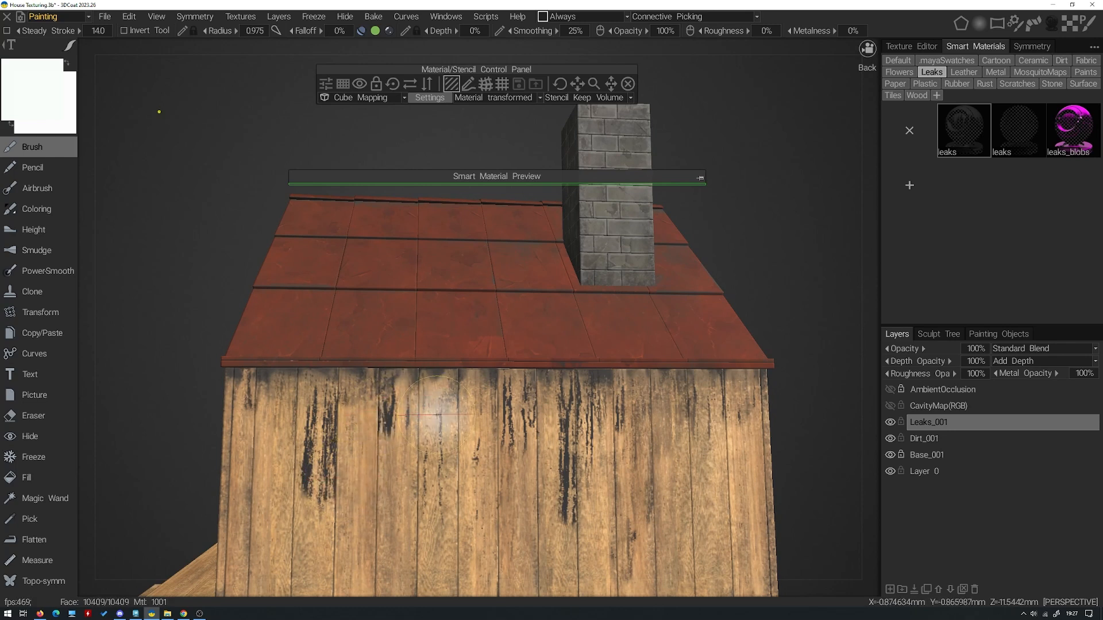
{"action": "key", "text": "ctrl+z"}
{"action": "key", "text": "ctrl+z"}
{"action": "key", "text": "ctrl+z"}
{"action": "key", "text": "ctrl+z"}
{"action": "key", "text": "ctrl+z"}
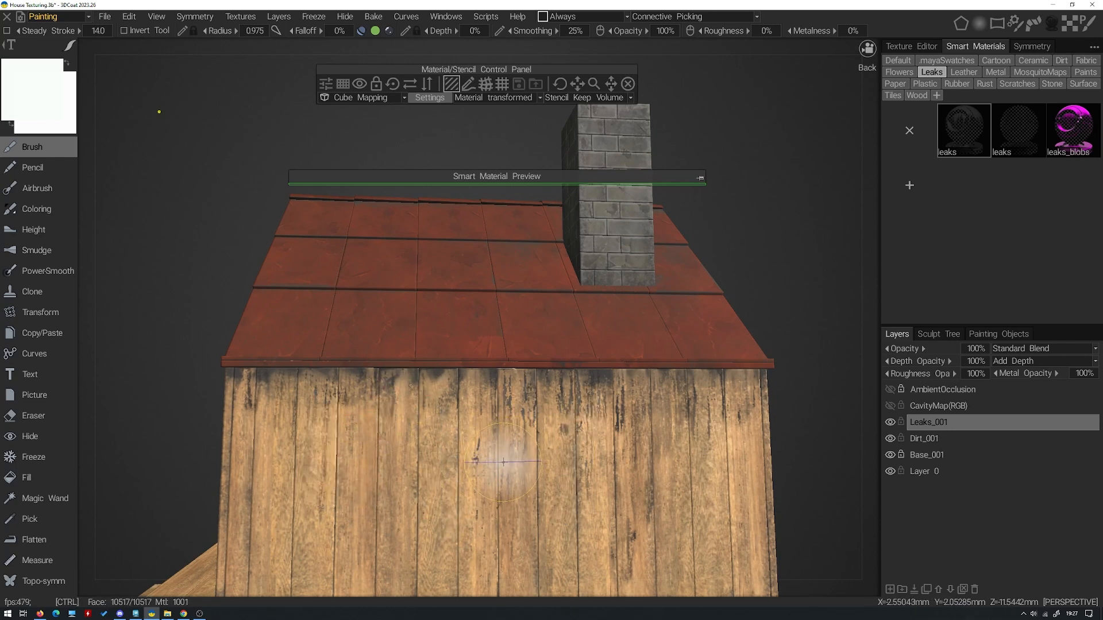
Soften the remaining leaks beneath the eave of the chimney-side wall with the Eraser
{"action": "left_click", "coordinate": [34, 415]}
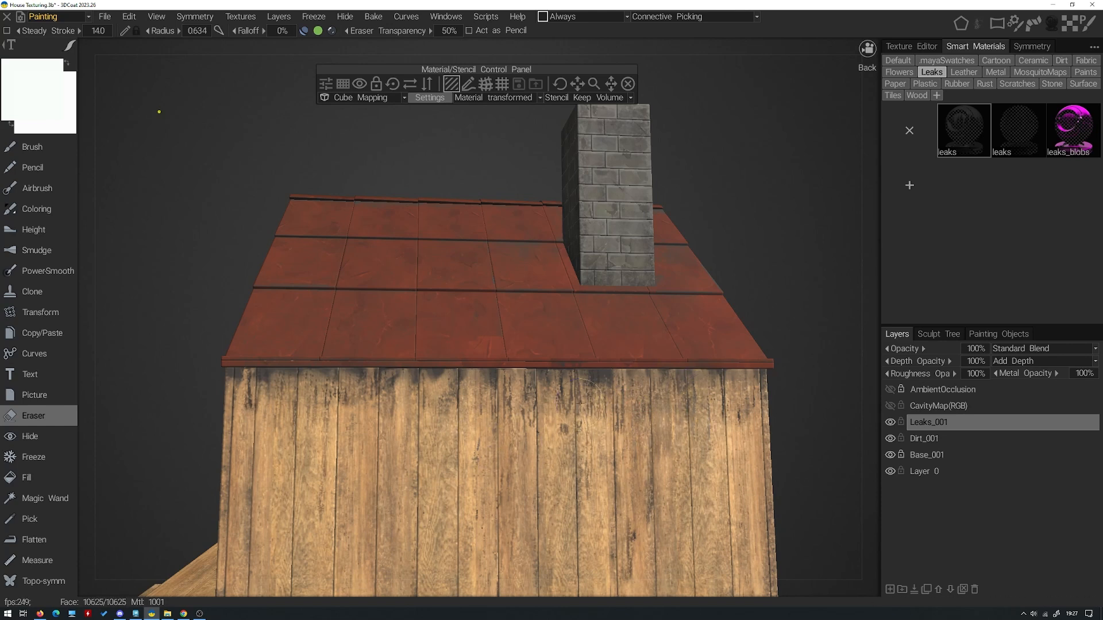
{"action": "mouse_move", "coordinate": [572, 370]}
{"action": "right_mouse_down"}
{"action": "mouse_move", "coordinate": [522, 371]}
{"action": "mouse_move", "coordinate": [441, 432]}
{"action": "right_mouse_up"}
{"action": "mouse_move", "coordinate": [405, 541]}
{"action": "left_mouse_down", "text": "alt"}
{"action": "mouse_move", "coordinate": [505, 485]}
{"action": "mouse_move", "coordinate": [587, 460]}
{"action": "mouse_move", "coordinate": [560, 419]}
{"action": "left_mouse_up", "text": "alt"}
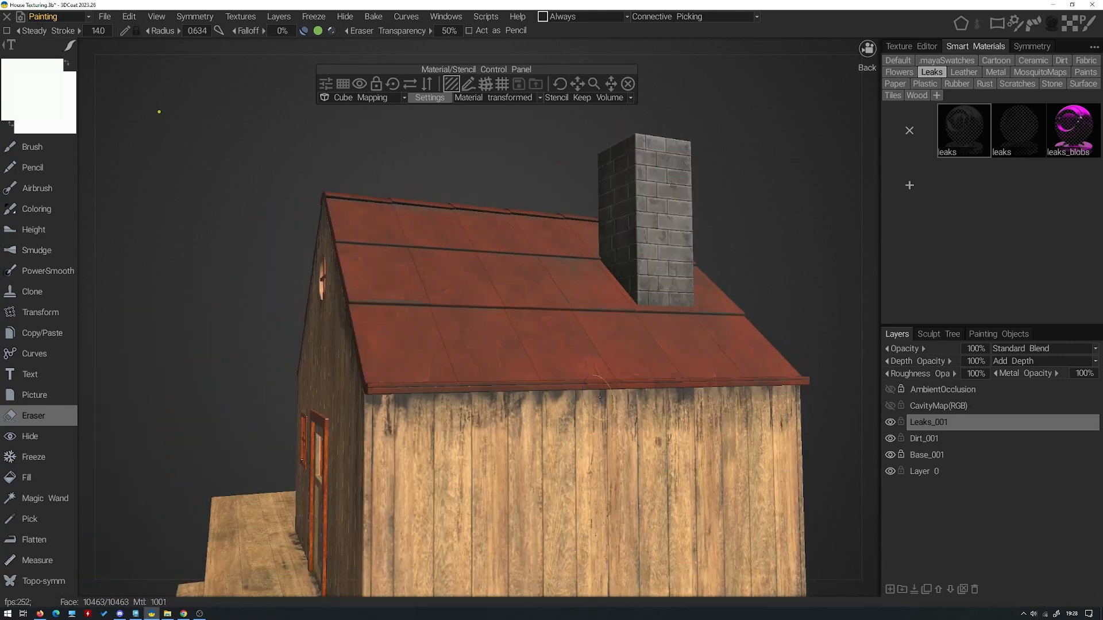
Paint dark leaks on the back gable wall beneath both roof slopes, around and below its round window, and down the outer boards
{"action": "left_click_drag", "start_coordinate": [601, 450], "coordinate": [432, 325], "text": "alt"}
{"action": "scroll", "coordinate": [538, 323], "scroll_direction": "down", "scroll_amount": 3}
{"action": "scroll", "coordinate": [431, 325], "scroll_direction": "up", "scroll_amount": 2}
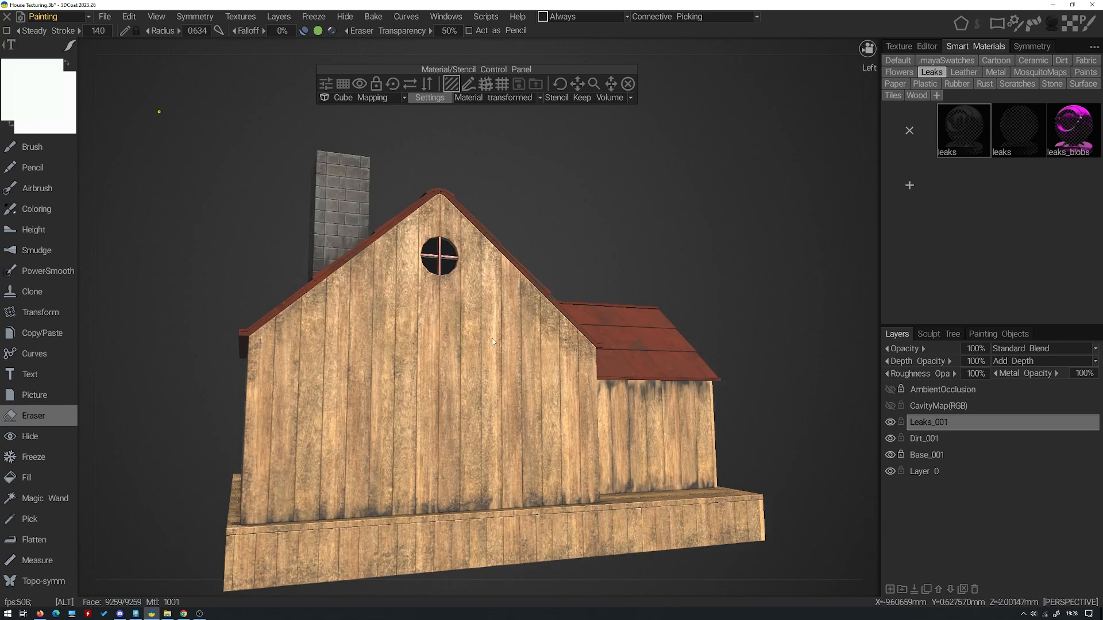
{"action": "middle_click_drag", "start_coordinate": [432, 325], "coordinate": [530, 353], "text": "alt"}
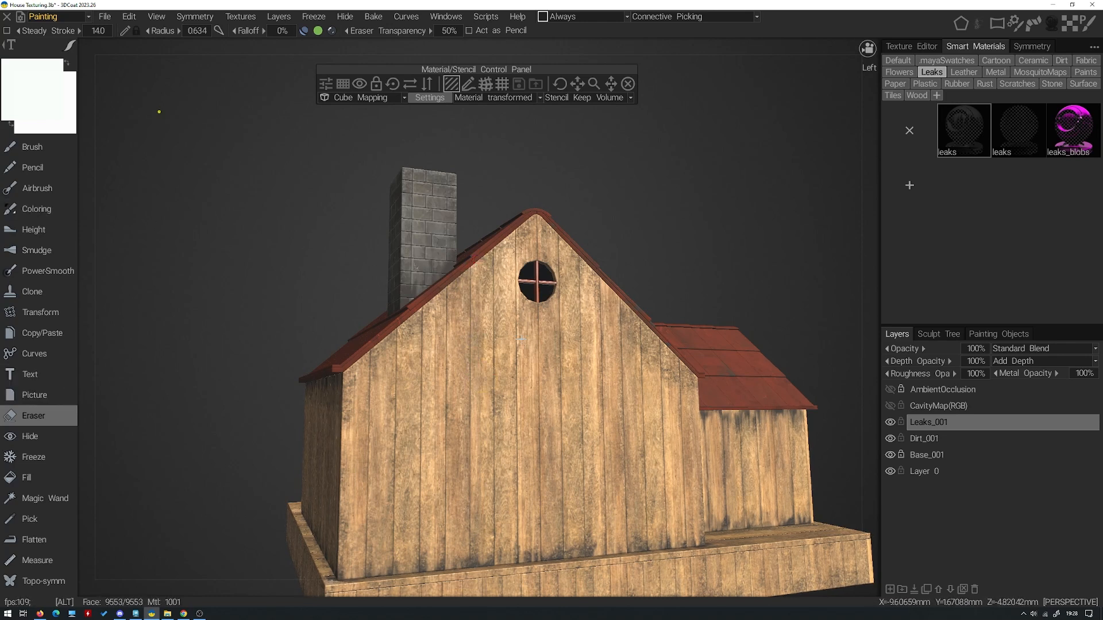
{"action": "left_click_drag", "start_coordinate": [480, 370], "coordinate": [447, 348], "text": "alt"}
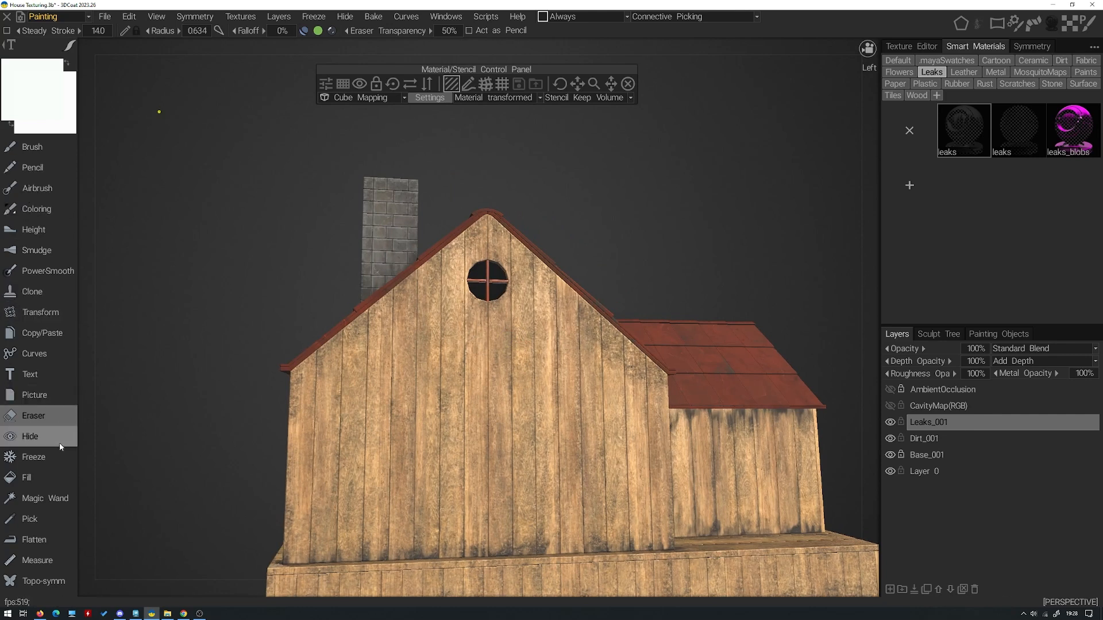
{"action": "left_click", "coordinate": [35, 147]}
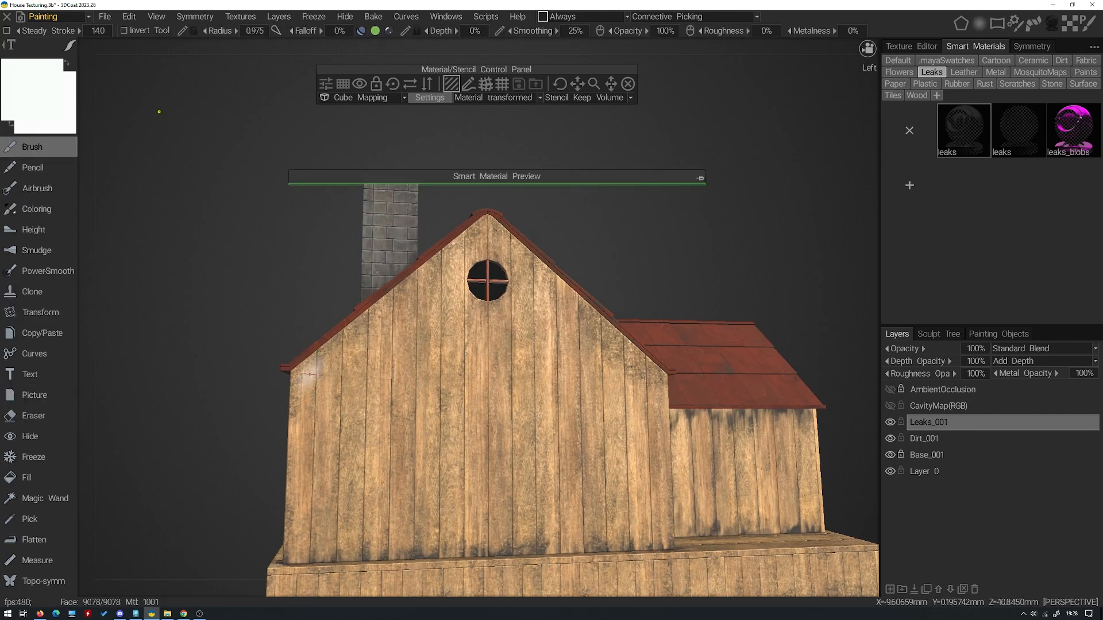
{"action": "left_click_drag", "start_coordinate": [344, 340], "coordinate": [377, 302]}
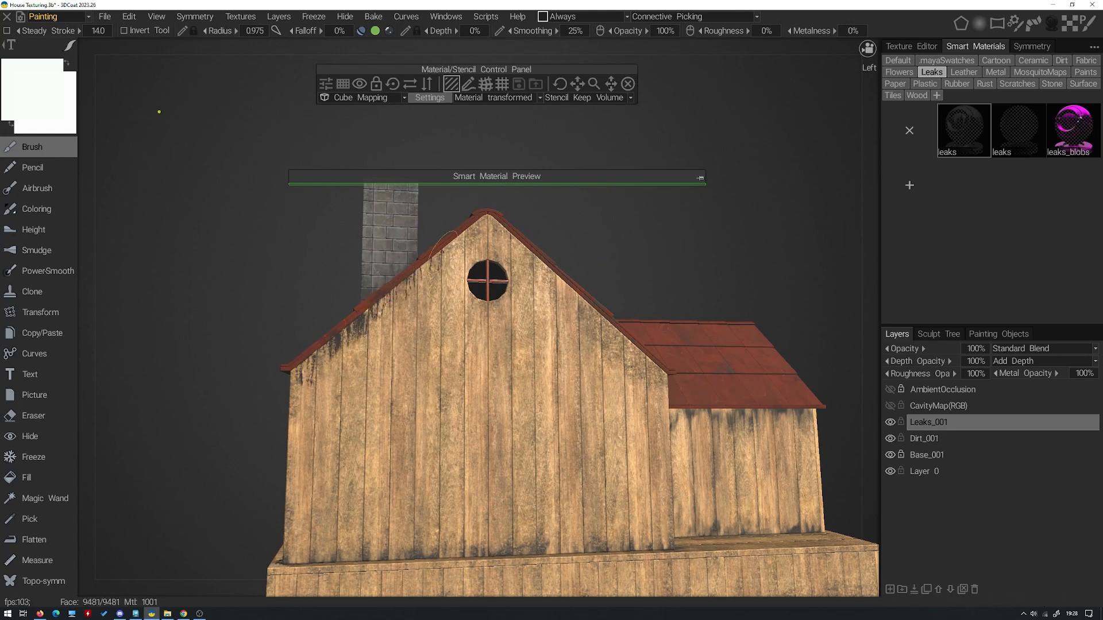
{"action": "mouse_move", "coordinate": [460, 231]}
{"action": "left_mouse_down"}
{"action": "mouse_move", "coordinate": [467, 267]}
{"action": "mouse_move", "coordinate": [500, 236]}
{"action": "mouse_move", "coordinate": [511, 261]}
{"action": "mouse_move", "coordinate": [527, 255]}
{"action": "left_mouse_up"}
{"action": "mouse_move", "coordinate": [499, 325]}
{"action": "left_mouse_down"}
{"action": "mouse_move", "coordinate": [486, 288]}
{"action": "mouse_move", "coordinate": [484, 399]}
{"action": "left_mouse_up"}
{"action": "mouse_move", "coordinate": [496, 319]}
{"action": "left_mouse_down"}
{"action": "mouse_move", "coordinate": [526, 299]}
{"action": "mouse_move", "coordinate": [489, 284]}
{"action": "mouse_move", "coordinate": [516, 286]}
{"action": "left_mouse_up"}
{"action": "left_click_drag", "start_coordinate": [580, 346], "coordinate": [615, 403]}
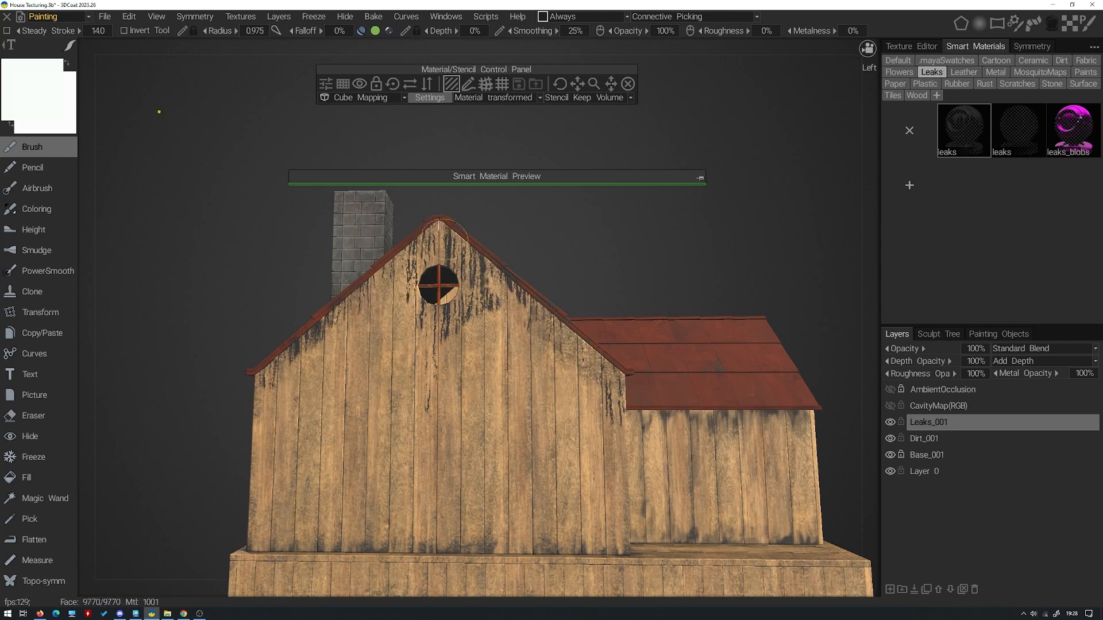
Fade the back gable wall's leaks with the Eraser at 50% transparency
{"action": "left_click_drag", "start_coordinate": [444, 238], "coordinate": [436, 266], "text": "alt"}
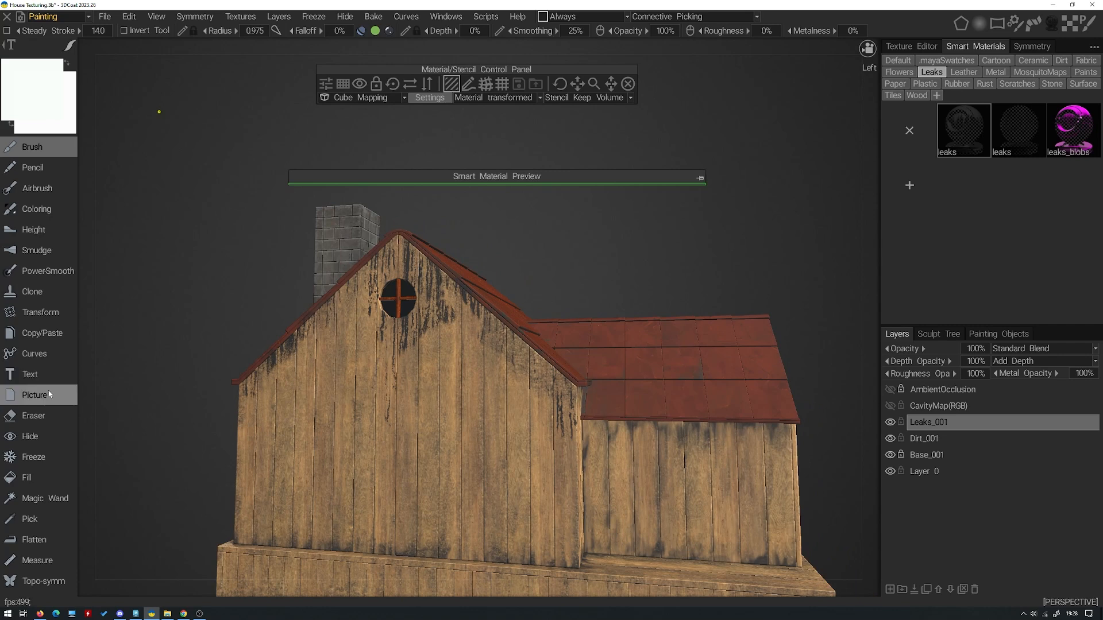
{"action": "left_click", "coordinate": [65, 410]}
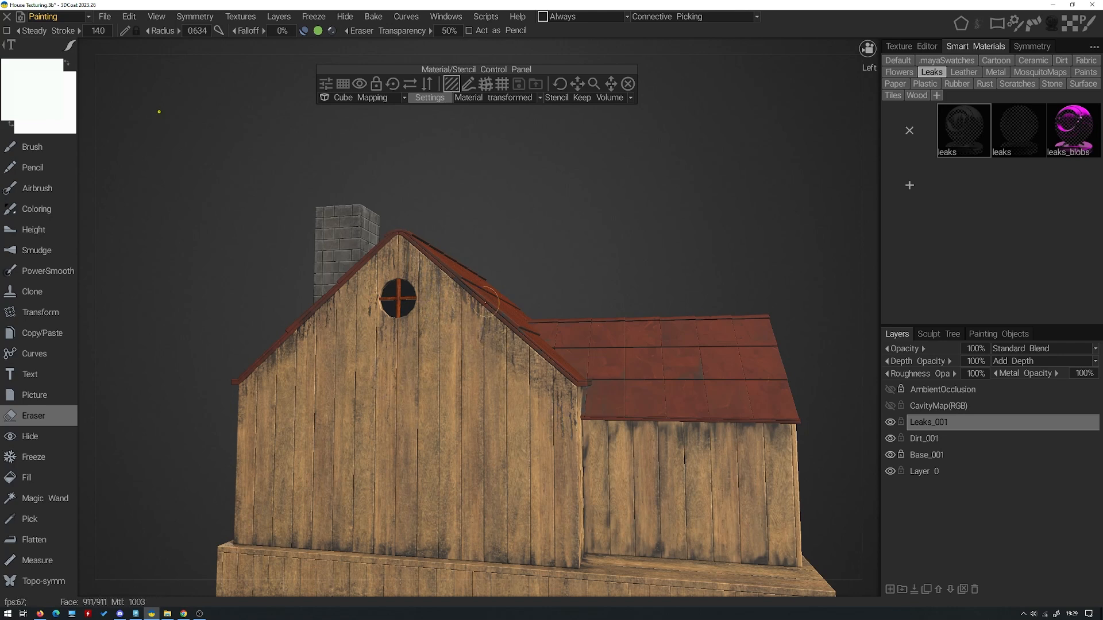
{"action": "left_click_drag", "start_coordinate": [494, 339], "coordinate": [569, 377], "text": "alt"}
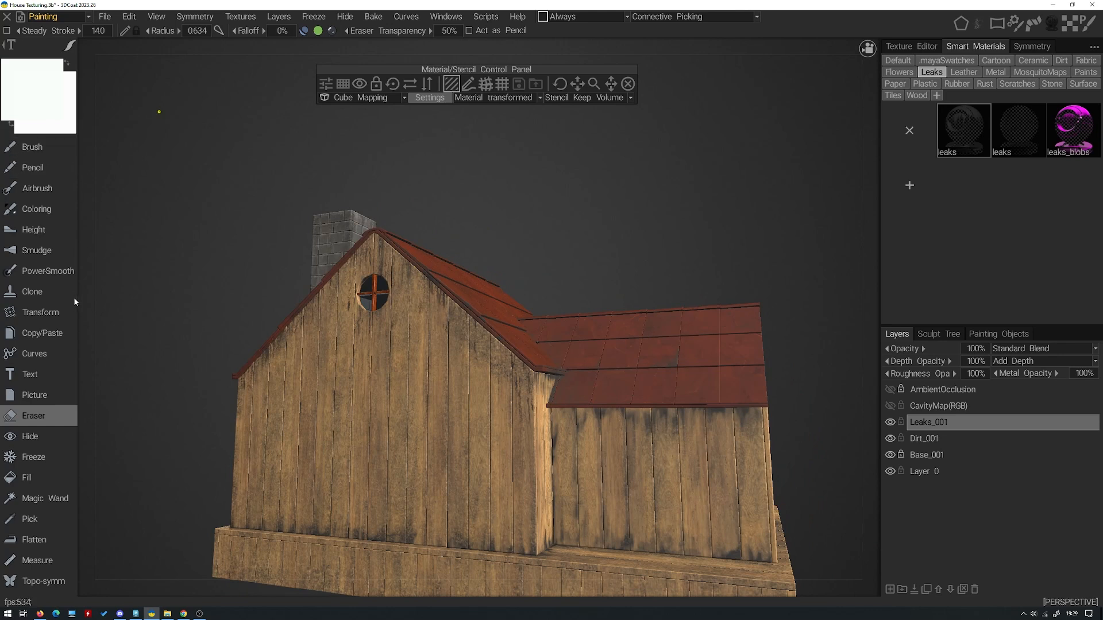
Paint dark leaks down the narrow wall section between the back gable wall and the woodshed
{"action": "left_click", "coordinate": [42, 140]}
{"action": "mouse_move", "coordinate": [628, 442]}
{"action": "left_mouse_down", "text": "alt"}
{"action": "mouse_move", "coordinate": [500, 369]}
{"action": "mouse_move", "coordinate": [459, 374]}
{"action": "left_mouse_up", "text": "alt"}
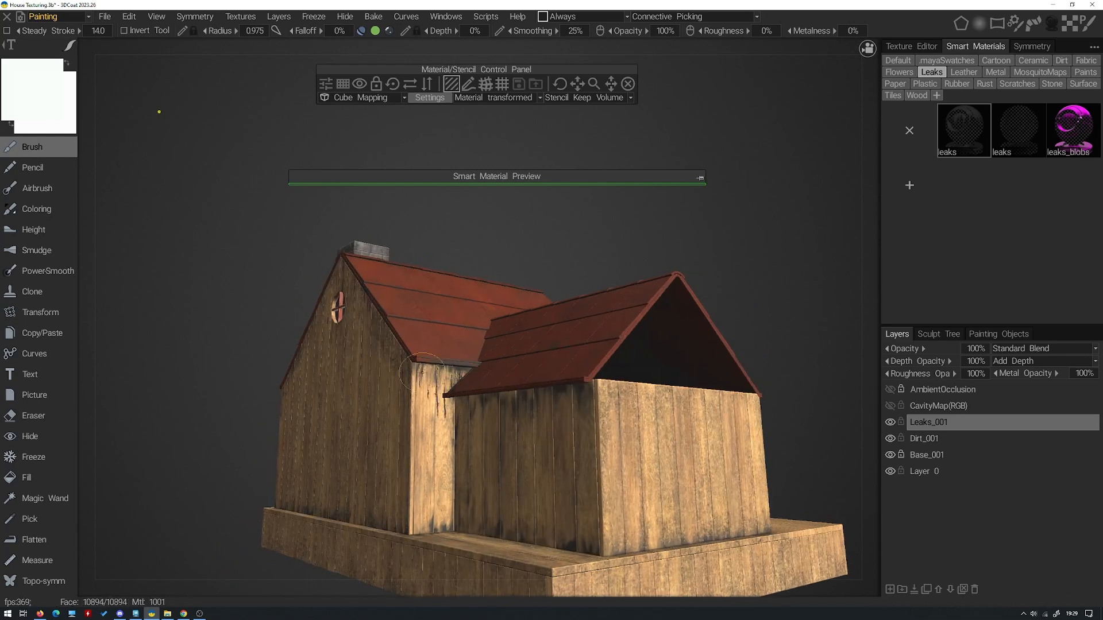
{"action": "mouse_move", "coordinate": [456, 415]}
{"action": "left_mouse_down", "text": "alt"}
{"action": "mouse_move", "coordinate": [420, 425]}
{"action": "mouse_move", "coordinate": [428, 470]}
{"action": "mouse_move", "coordinate": [422, 422]}
{"action": "left_mouse_up", "text": "alt"}
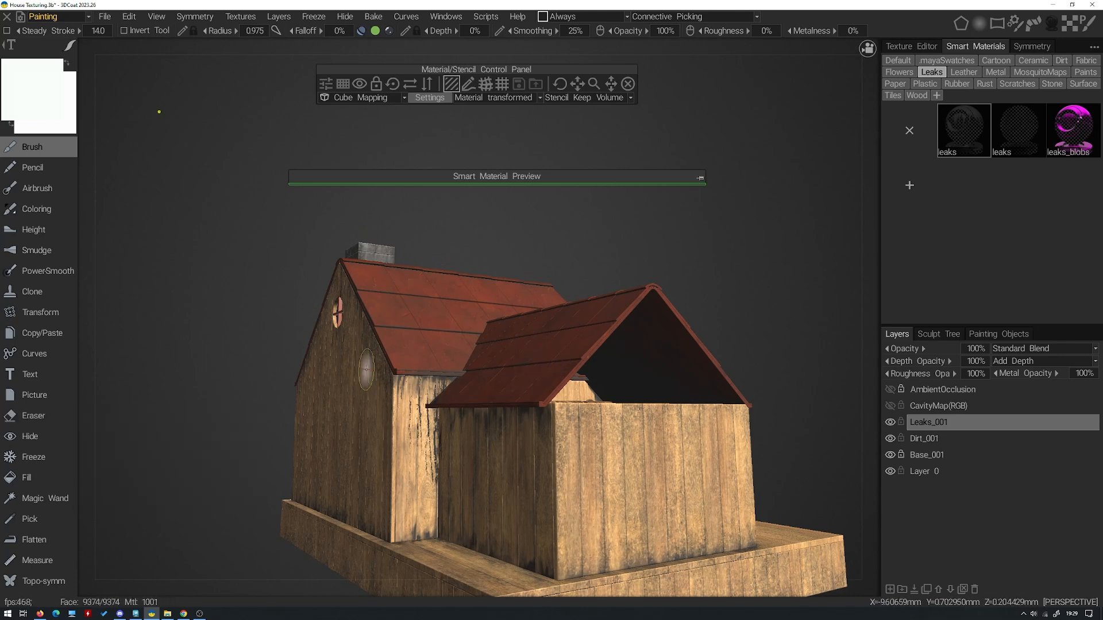
Soften the leaks on the narrow wall section beside the woodshed with the Eraser at 50% transparency
{"action": "left_click", "coordinate": [50, 415]}
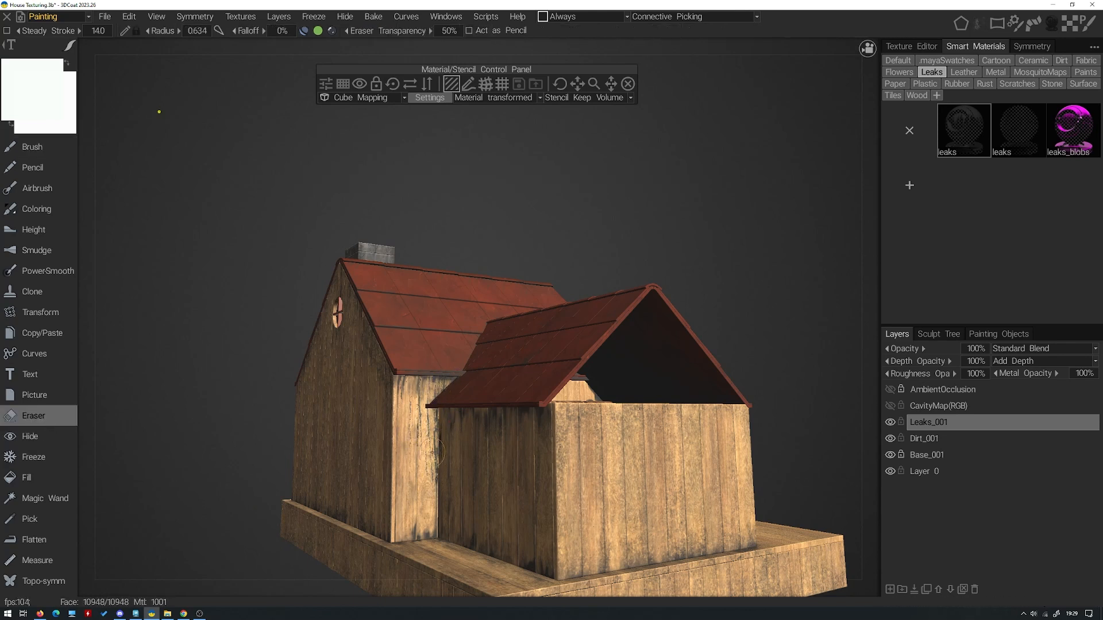
{"action": "left_click_drag", "start_coordinate": [418, 441], "coordinate": [450, 401], "text": "alt"}
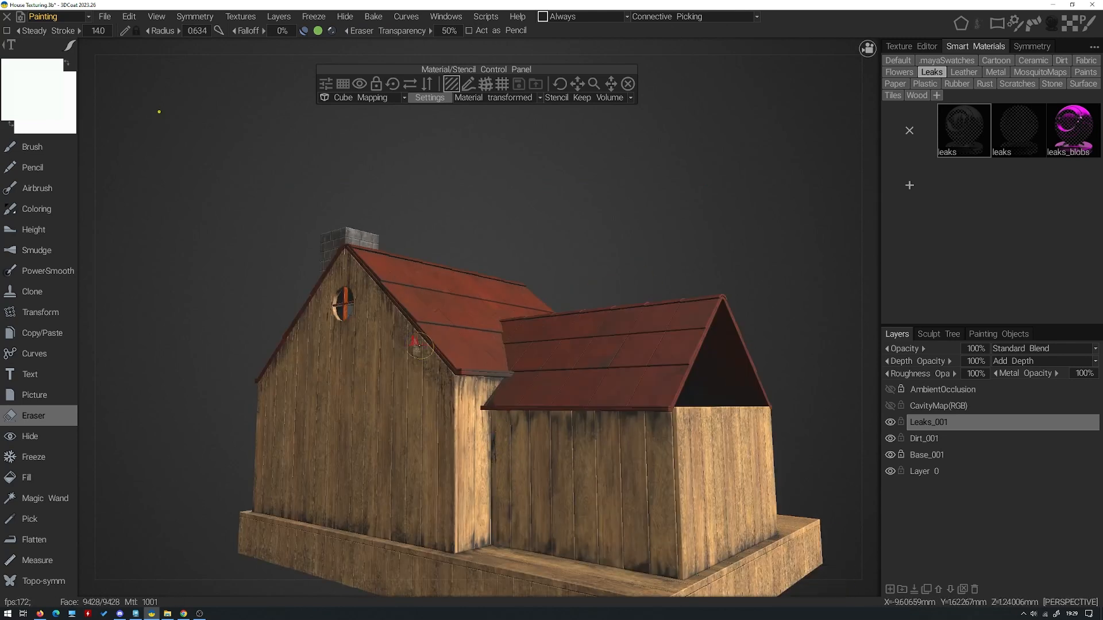
Paint dark leaks with the Brush beneath the roof edge of the woodshed's long rear wall and down its outer boards
{"action": "left_click", "coordinate": [63, 143]}
{"action": "mouse_move", "coordinate": [616, 401]}
{"action": "left_mouse_down", "text": "alt"}
{"action": "mouse_move", "coordinate": [602, 429]}
{"action": "mouse_move", "coordinate": [577, 435]}
{"action": "left_mouse_up", "text": "alt"}
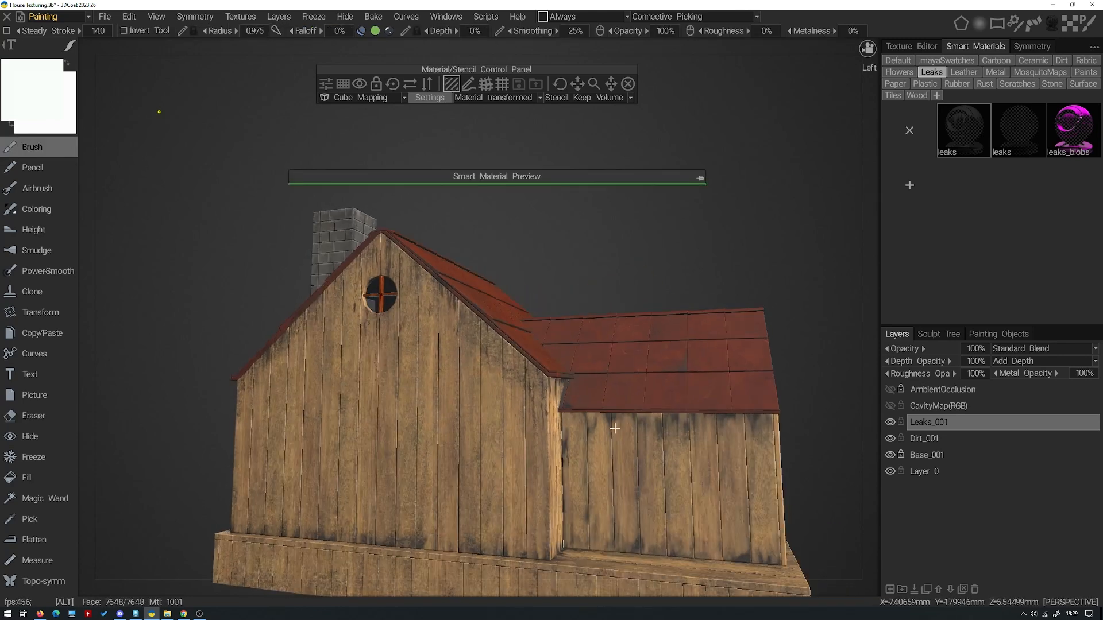
{"action": "mouse_move", "coordinate": [610, 424]}
{"action": "left_mouse_down"}
{"action": "mouse_move", "coordinate": [655, 424]}
{"action": "mouse_move", "coordinate": [655, 448]}
{"action": "mouse_move", "coordinate": [624, 445]}
{"action": "left_mouse_up"}
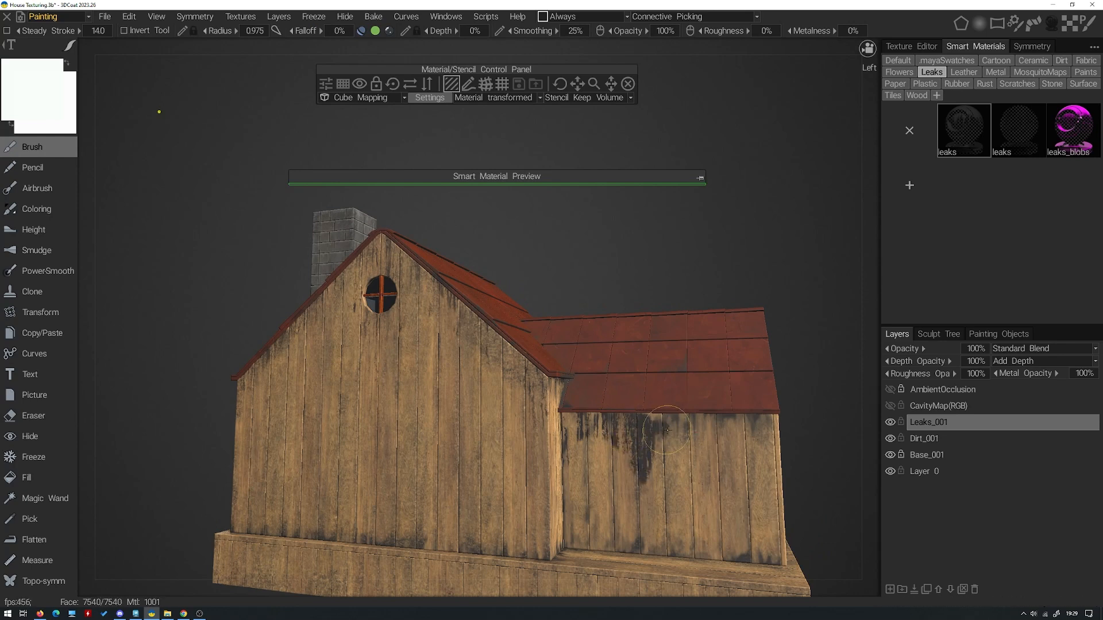
{"action": "left_click_drag", "start_coordinate": [747, 458], "coordinate": [761, 426]}
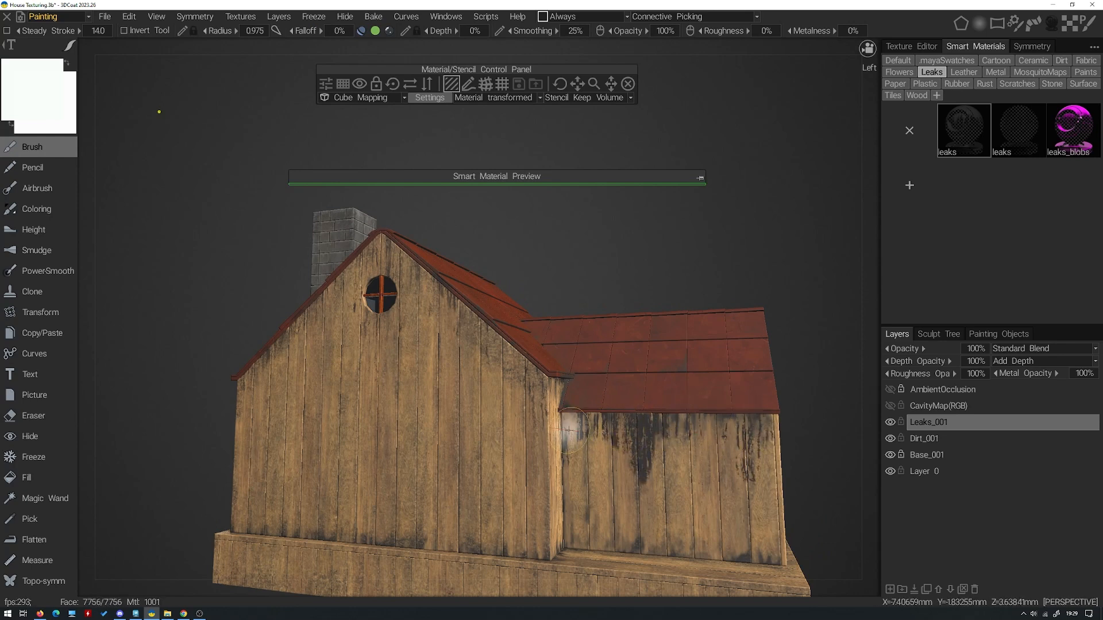
Fade the leaks on the woodshed's long rear wall with the Eraser at 50% transparency
{"action": "left_click", "coordinate": [58, 416]}
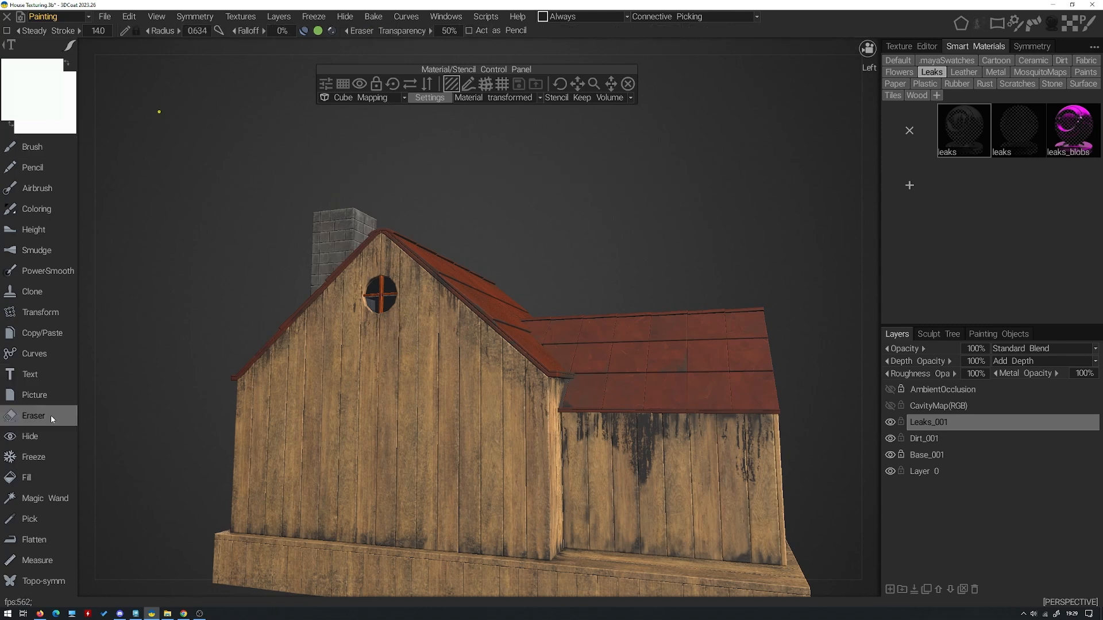
{"action": "left_click_drag", "start_coordinate": [644, 432], "coordinate": [648, 423]}
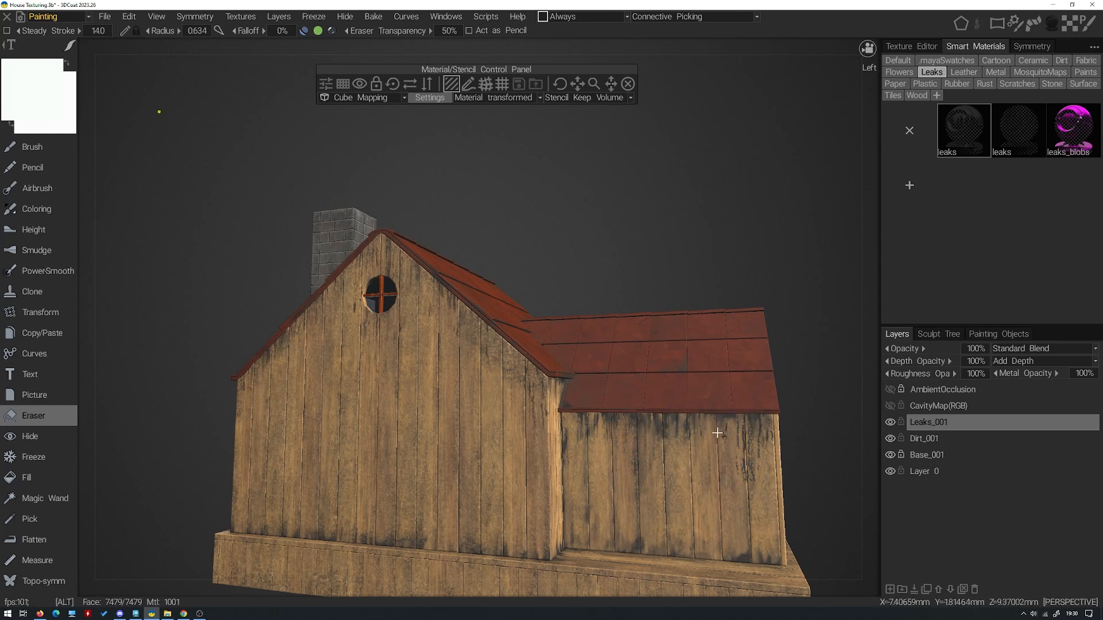
{"action": "right_click_drag", "start_coordinate": [668, 411], "coordinate": [700, 420]}
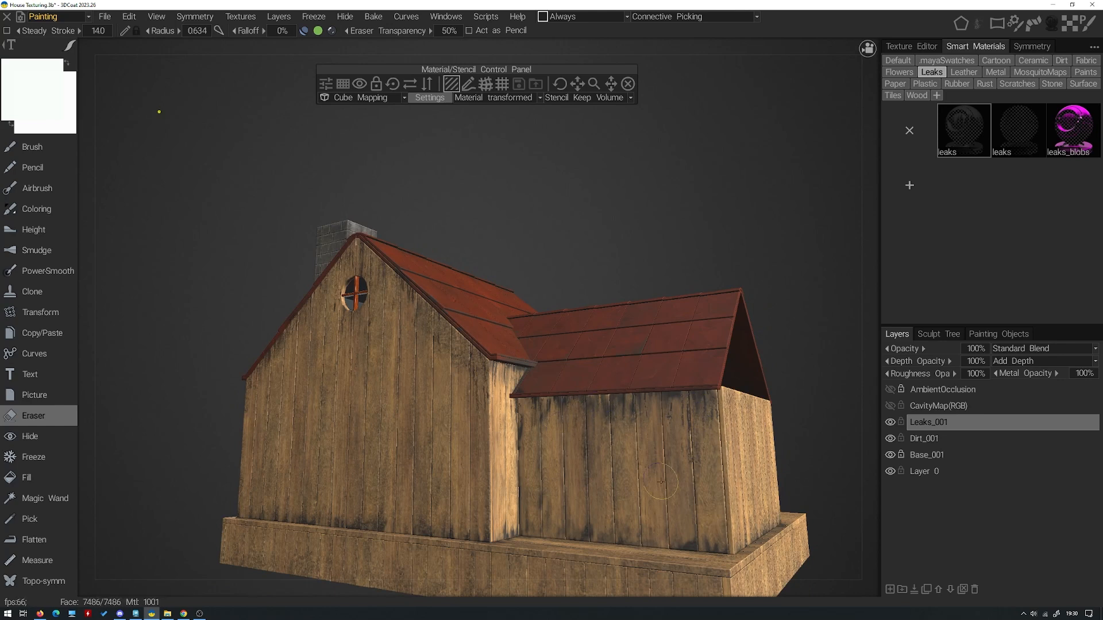
Paint dark leaks along the top edge of the woodshed's end wall, undoing the first trial stroke
{"action": "mouse_move", "coordinate": [692, 468]}
{"action": "left_mouse_down", "text": "alt"}
{"action": "mouse_move", "coordinate": [655, 438]}
{"action": "mouse_move", "coordinate": [604, 448]}
{"action": "mouse_move", "coordinate": [505, 402]}
{"action": "left_mouse_up", "text": "alt"}
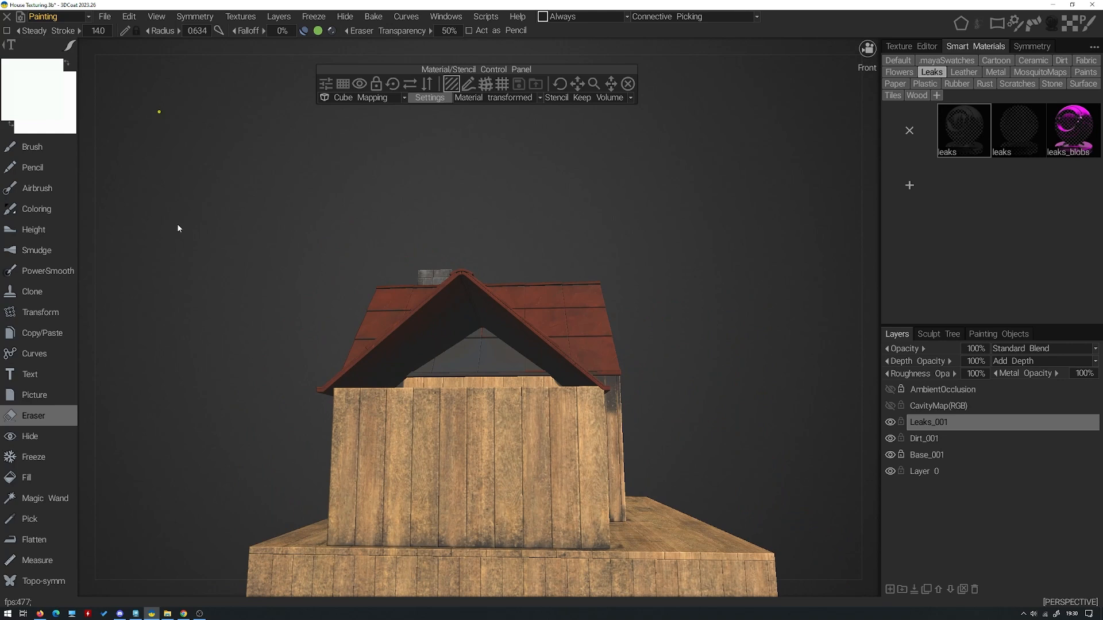
{"action": "left_click", "coordinate": [46, 148]}
{"action": "left_click_drag", "start_coordinate": [358, 406], "coordinate": [348, 402]}
{"action": "key", "text": "ctrl+z"}
{"action": "mouse_move", "coordinate": [508, 410]}
{"action": "left_mouse_down", "text": "alt"}
{"action": "mouse_move", "coordinate": [450, 432]}
{"action": "mouse_move", "coordinate": [454, 457]}
{"action": "mouse_move", "coordinate": [506, 422]}
{"action": "left_mouse_up", "text": "alt"}
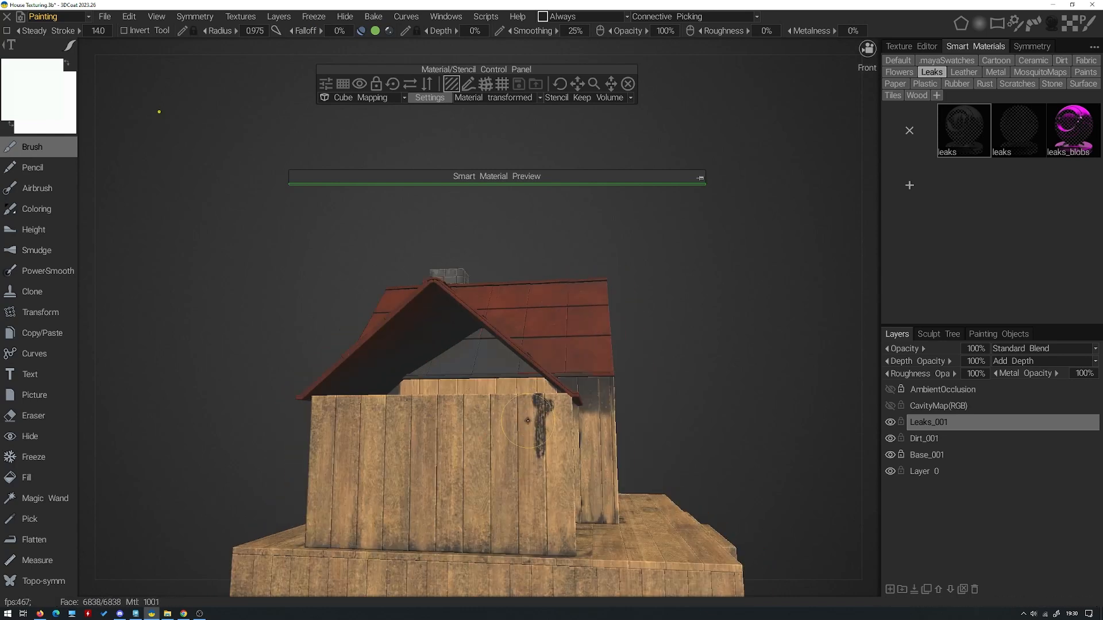
{"action": "mouse_move", "coordinate": [399, 412]}
{"action": "left_mouse_down"}
{"action": "mouse_move", "coordinate": [328, 419]}
{"action": "mouse_move", "coordinate": [346, 396]}
{"action": "left_mouse_up"}
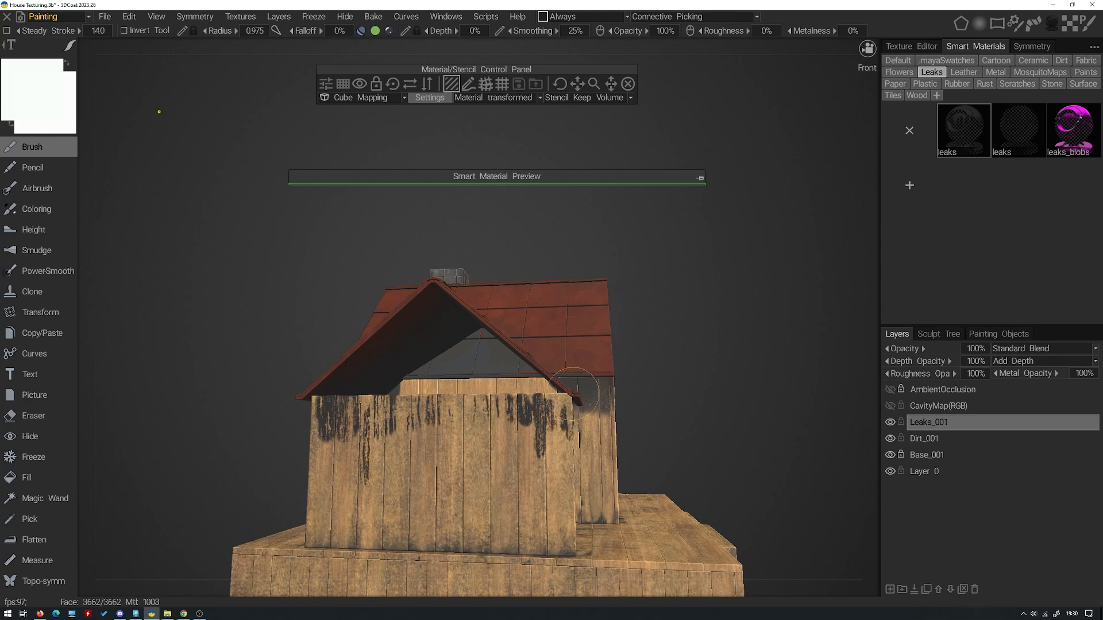
Fade the leaks along the top of the woodshed's end wall with the Eraser at 50% transparency
{"action": "left_click", "coordinate": [33, 415]}
{"action": "left_click_drag", "start_coordinate": [329, 424], "coordinate": [365, 484]}
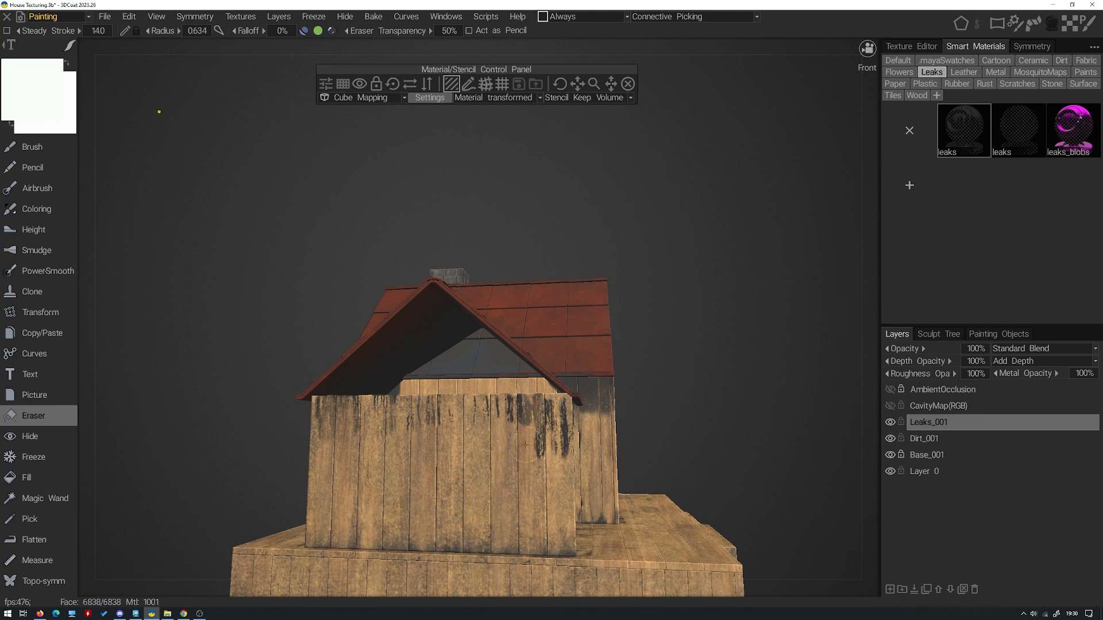
{"action": "mouse_move", "coordinate": [537, 408]}
{"action": "left_mouse_down"}
{"action": "mouse_move", "coordinate": [550, 406]}
{"action": "mouse_move", "coordinate": [565, 431]}
{"action": "mouse_move", "coordinate": [559, 392]}
{"action": "left_mouse_up"}
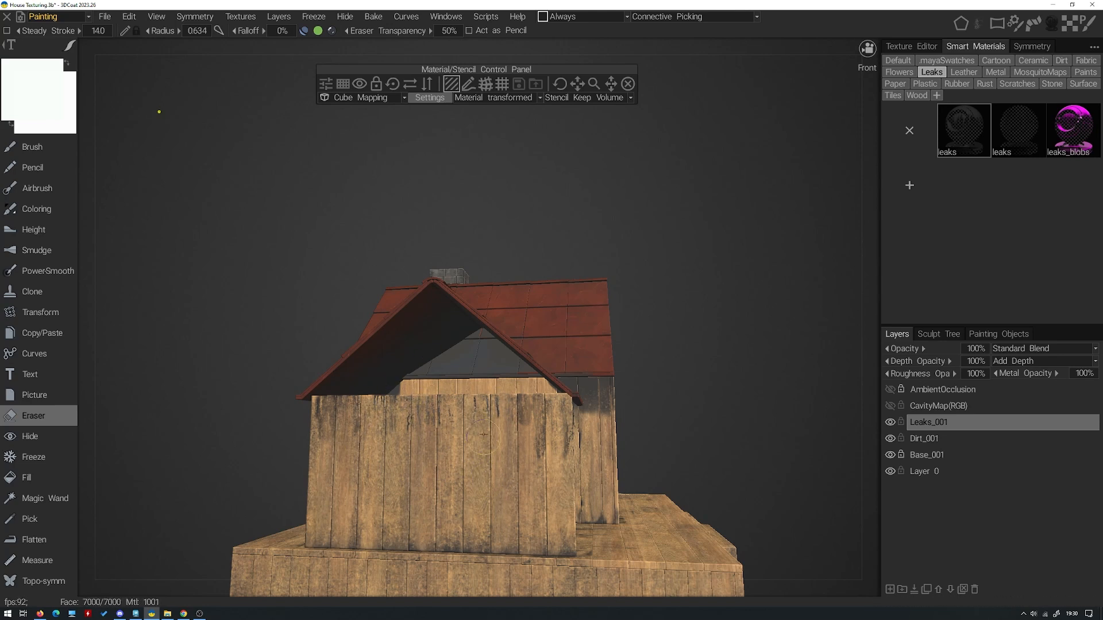
Select the Dirt_001 layer and soften the dirt on the narrow wall between the woodpile and the front gable with the Eraser
{"action": "mouse_move", "coordinate": [549, 424]}
{"action": "left_mouse_down", "text": "alt"}
{"action": "mouse_move", "coordinate": [488, 421]}
{"action": "mouse_move", "coordinate": [463, 452]}
{"action": "mouse_move", "coordinate": [530, 430]}
{"action": "left_mouse_up", "text": "alt"}
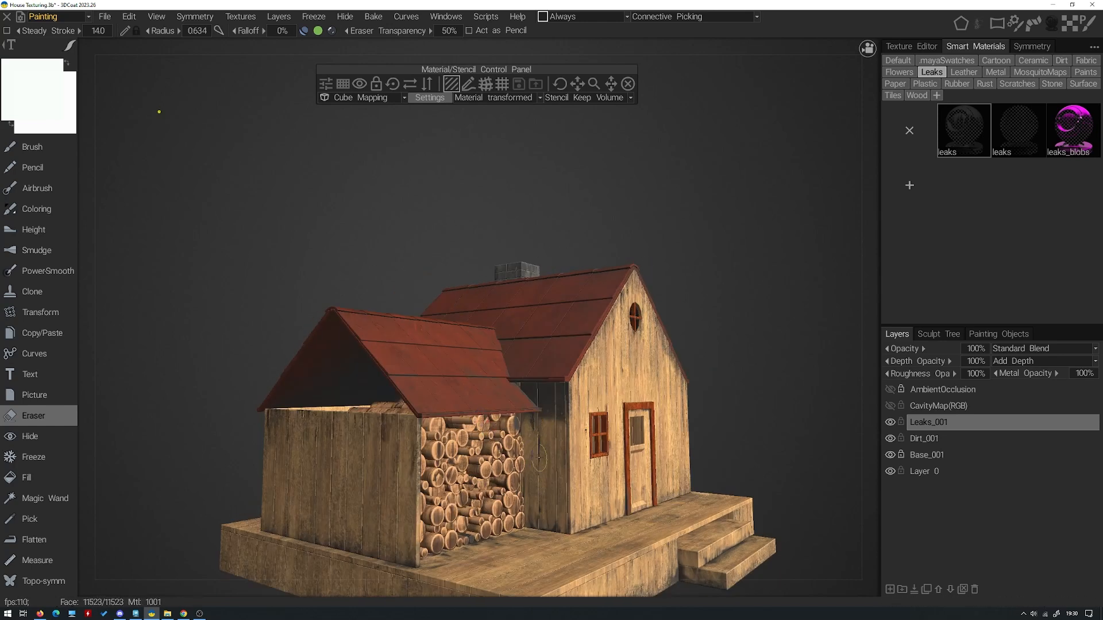
{"action": "left_click_drag", "start_coordinate": [511, 411], "coordinate": [576, 401], "text": "alt"}
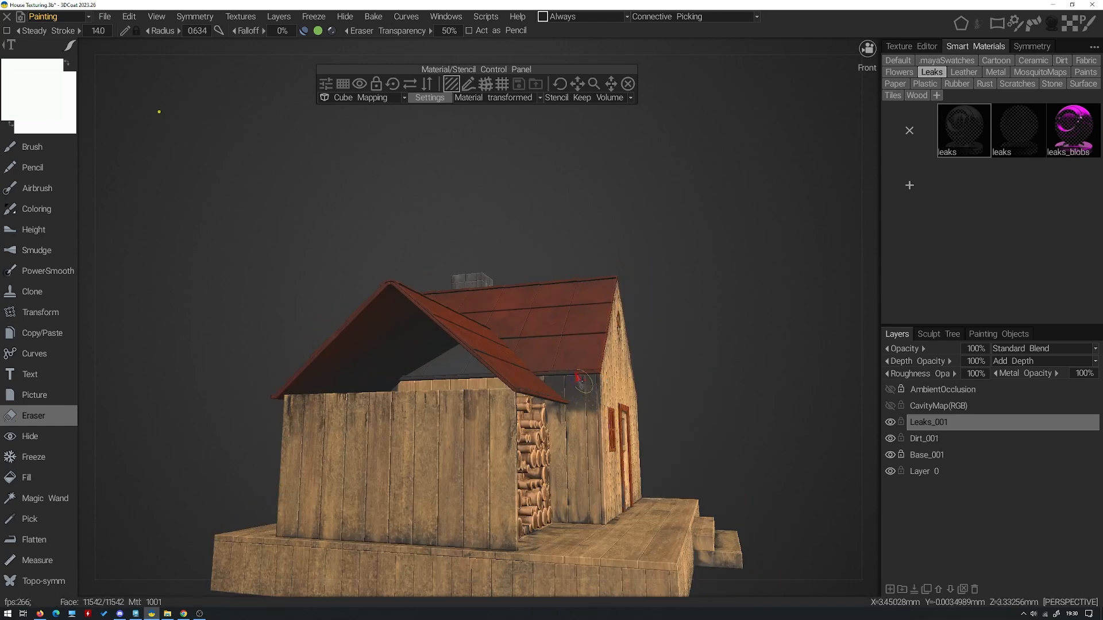
{"action": "left_click", "coordinate": [913, 438]}
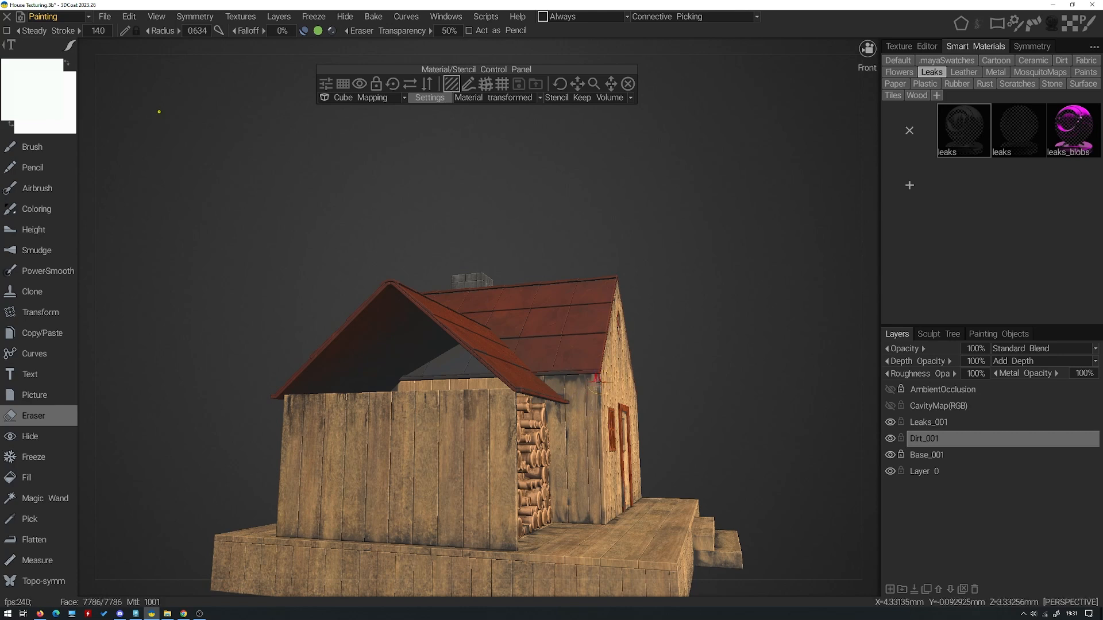
Examine the weathered walls, roof and chimney from all sides, including with realtime rendering in the Render room
{"action": "left_click_drag", "start_coordinate": [588, 396], "coordinate": [428, 396], "text": "alt"}
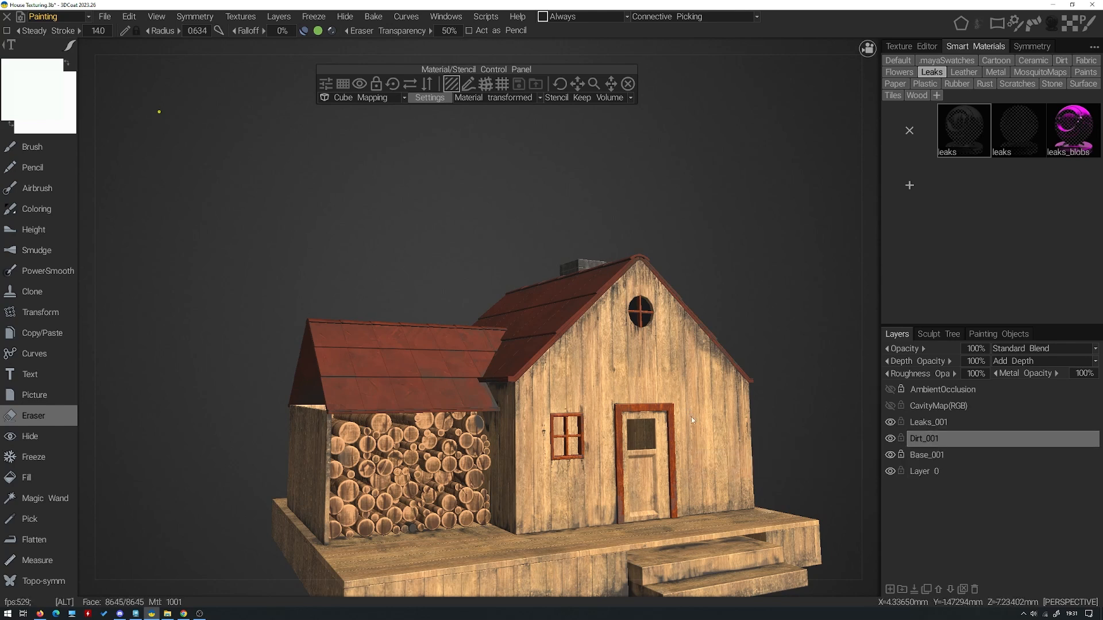
{"action": "mouse_move", "coordinate": [746, 415]}
{"action": "left_mouse_down", "text": "alt"}
{"action": "mouse_move", "coordinate": [638, 416]}
{"action": "mouse_move", "coordinate": [741, 422]}
{"action": "left_mouse_up", "text": "alt"}
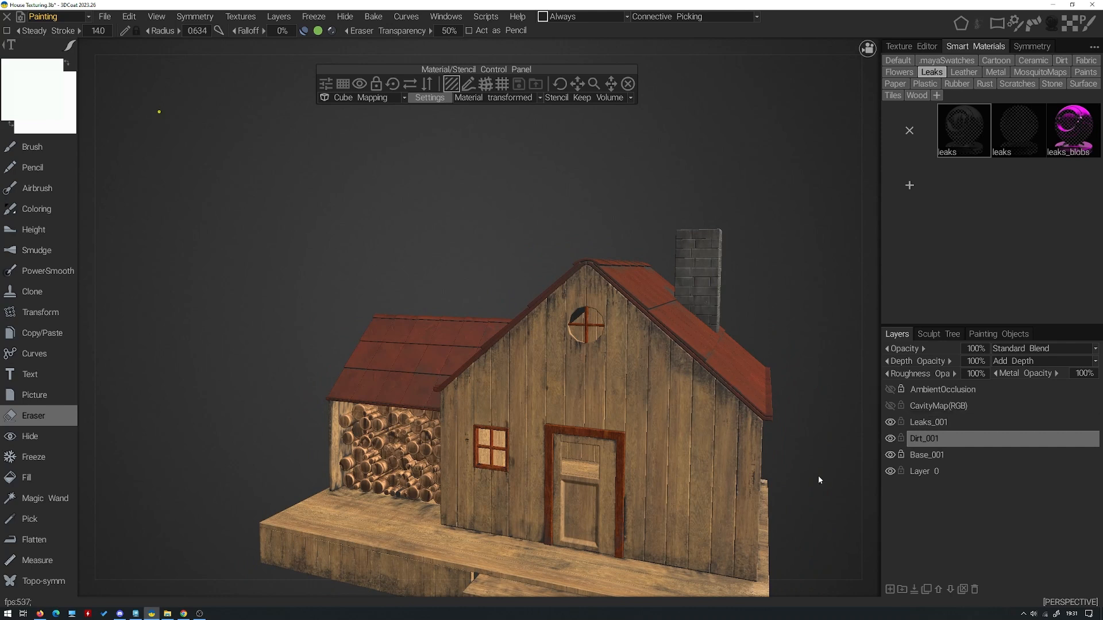
{"action": "left_click_drag", "start_coordinate": [544, 423], "coordinate": [713, 433], "text": "alt"}
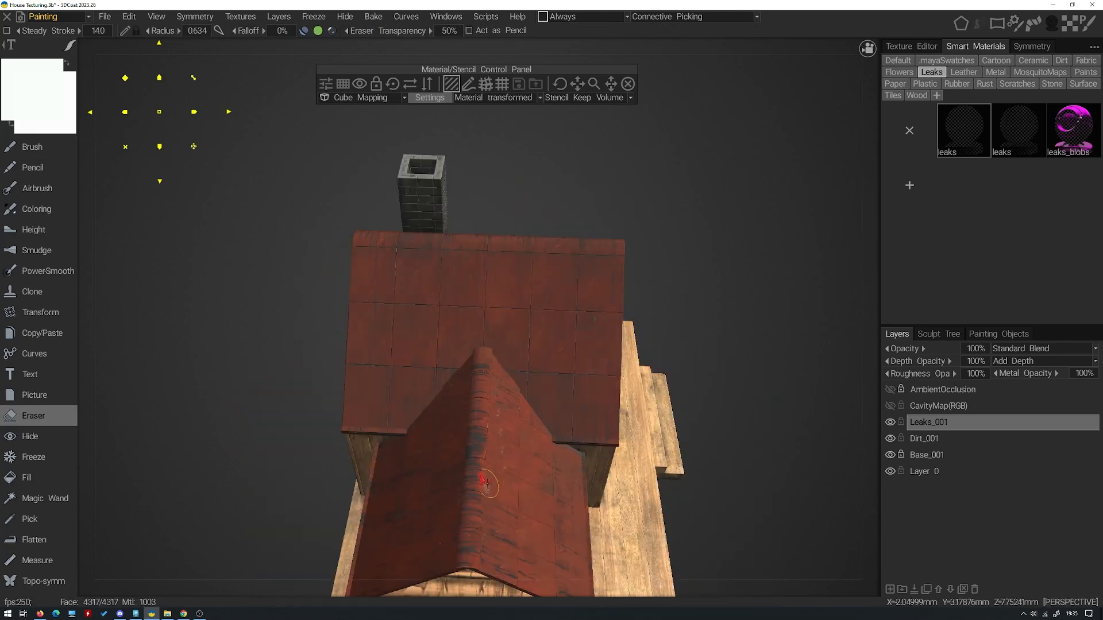
{"action": "left_click_drag", "start_coordinate": [713, 448], "coordinate": [487, 369], "text": "alt"}
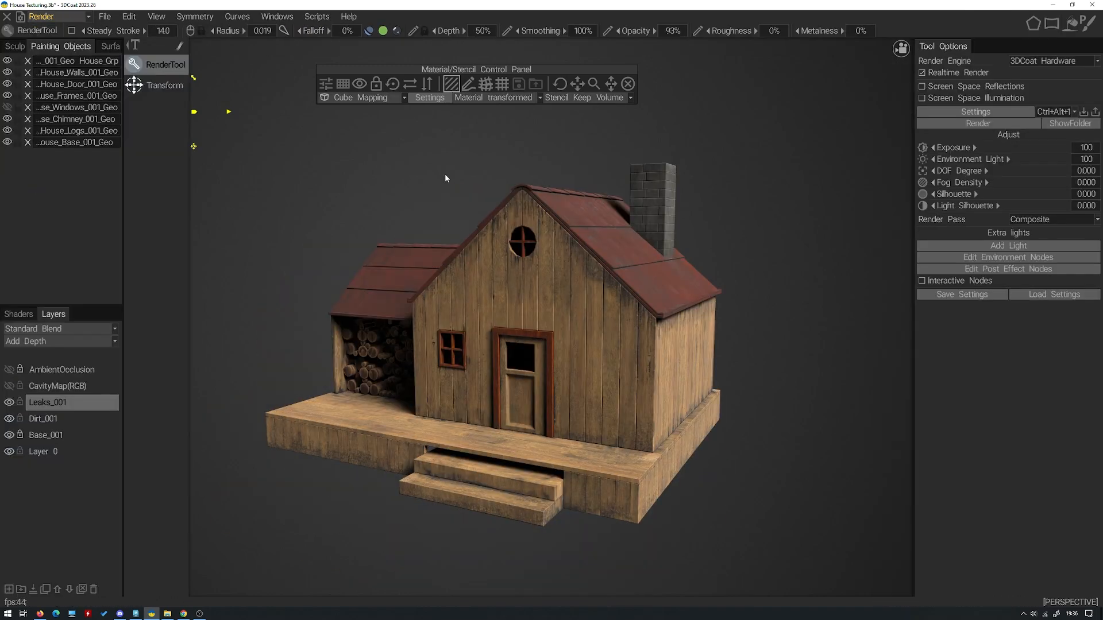
{"action": "left_click_drag", "start_coordinate": [446, 179], "coordinate": [574, 144], "text": "alt"}
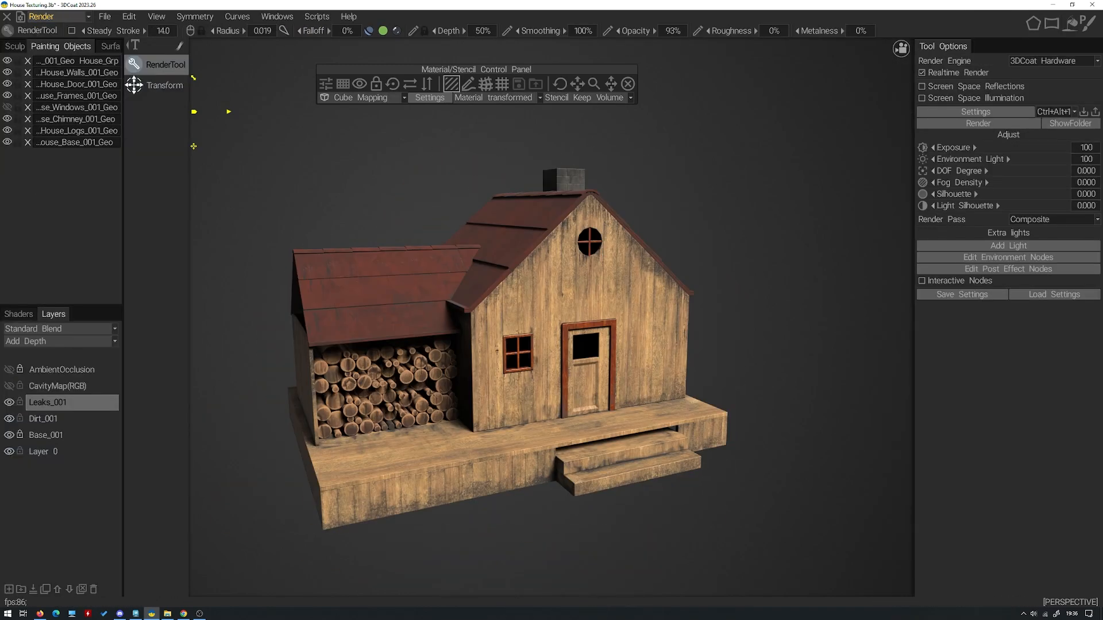
{"action": "left_click_drag", "start_coordinate": [345, 270], "coordinate": [467, 276], "text": "alt"}
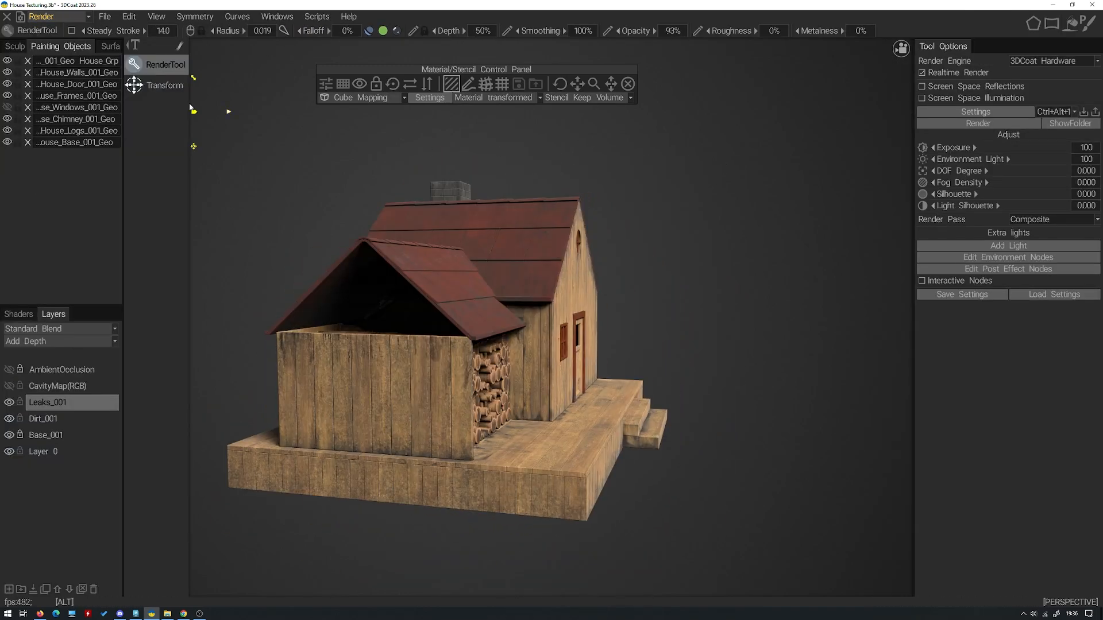
{"action": "mouse_move", "coordinate": [570, 134]}
{"action": "left_mouse_down", "text": "alt"}
{"action": "mouse_move", "coordinate": [594, 138]}
{"action": "mouse_move", "coordinate": [525, 158]}
{"action": "mouse_move", "coordinate": [566, 258]}
{"action": "left_mouse_up", "text": "alt"}
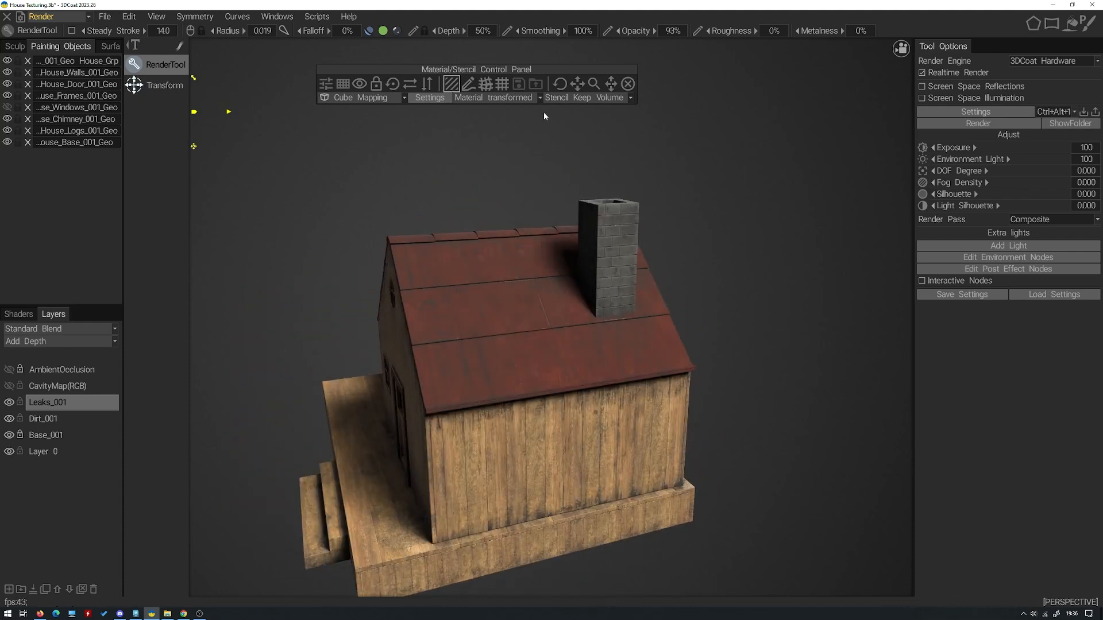
{"action": "left_click_drag", "start_coordinate": [397, 157], "coordinate": [620, 130], "text": "alt"}
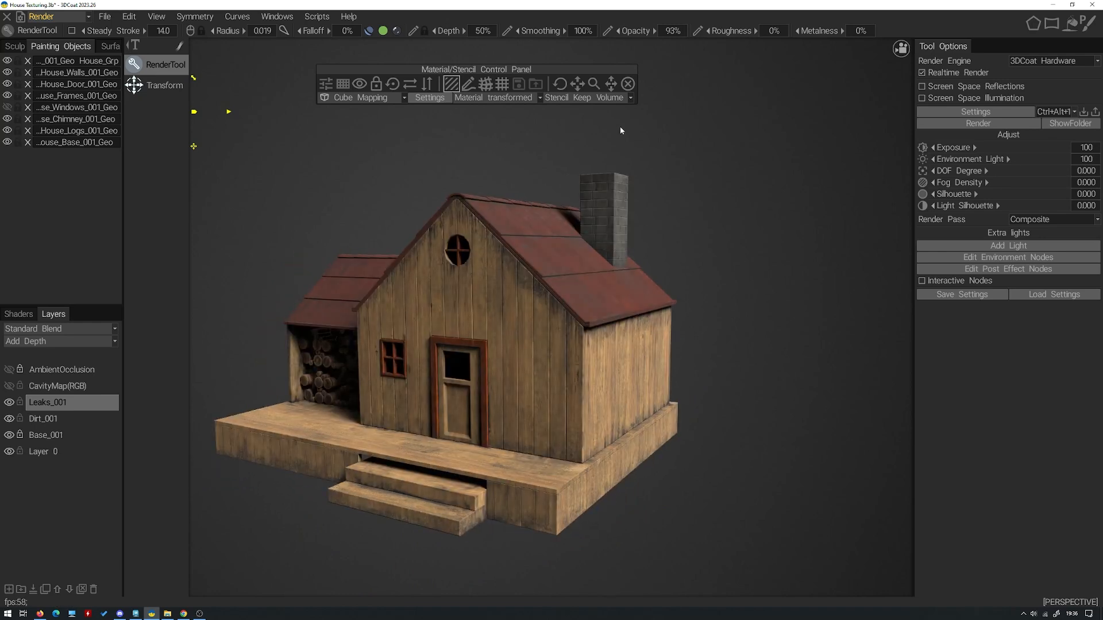
{"action": "left_click_drag", "start_coordinate": [564, 153], "coordinate": [706, 178], "text": "alt"}
{"action": "left_click_drag", "start_coordinate": [925, 462], "coordinate": [785, 188], "text": "alt"}
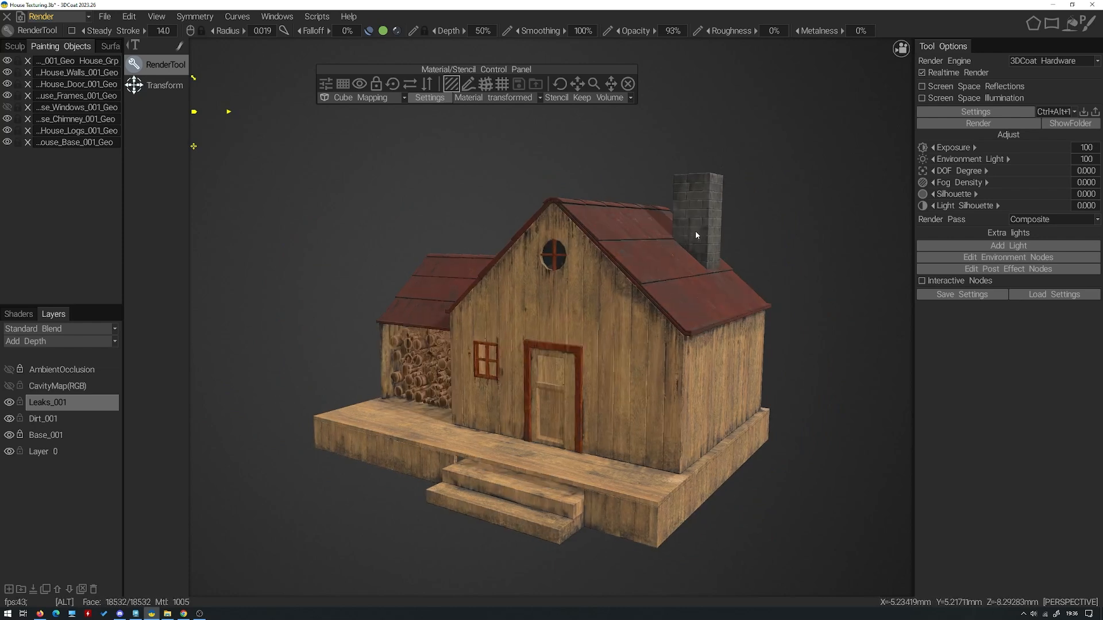
{"action": "middle_click_drag", "start_coordinate": [697, 235], "coordinate": [664, 228], "text": "alt"}
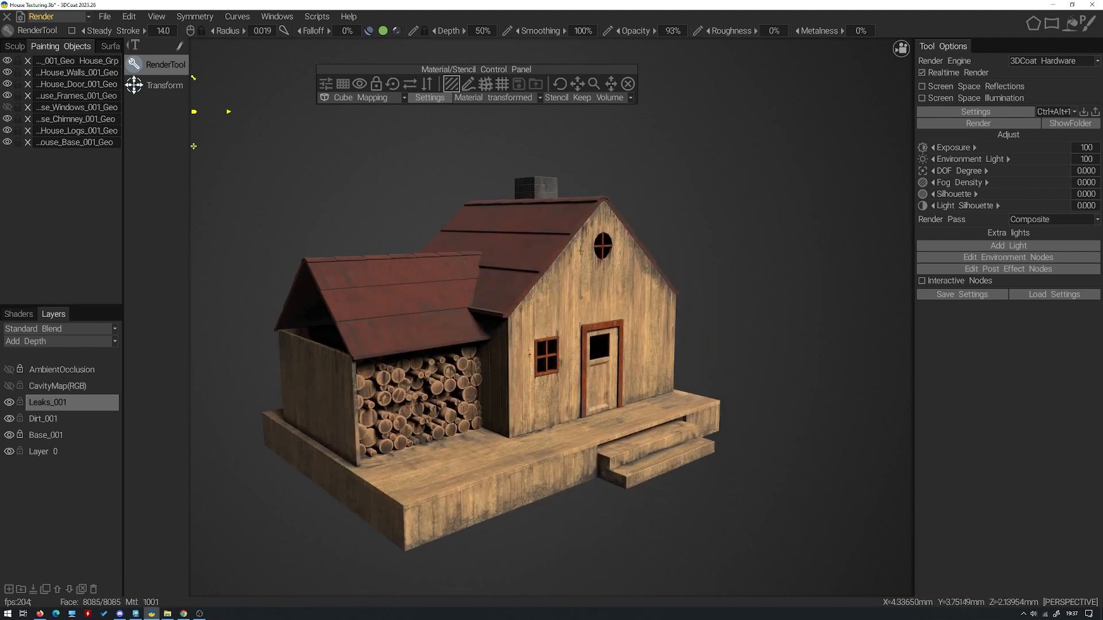
{"action": "left_click_drag", "start_coordinate": [660, 267], "coordinate": [560, 273], "text": "alt"}
{"action": "mouse_move", "coordinate": [666, 292]}
{"action": "left_mouse_down", "text": "alt"}
{"action": "mouse_move", "coordinate": [710, 297]}
{"action": "mouse_move", "coordinate": [651, 291]}
{"action": "mouse_move", "coordinate": [687, 290]}
{"action": "left_mouse_up", "text": "alt"}
Return to the Painting room and add a new layer named Roughness above Leaks_001
{"action": "left_click", "coordinate": [72, 20]}
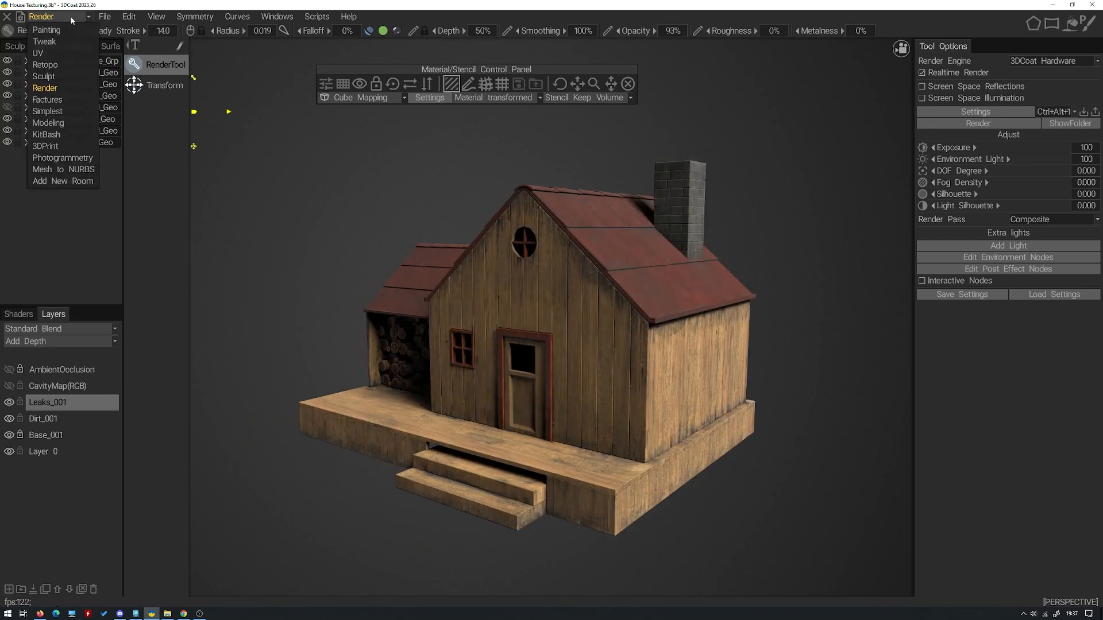
{"action": "left_click", "coordinate": [57, 29]}
{"action": "left_click_drag", "start_coordinate": [270, 131], "coordinate": [420, 182], "text": "alt"}
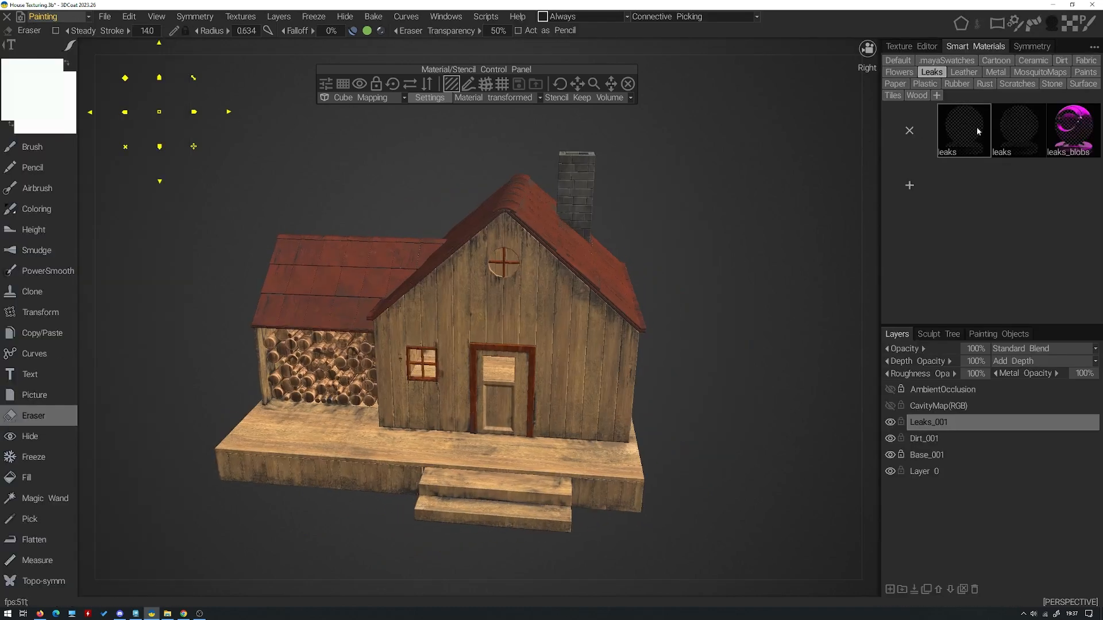
{"action": "left_click", "coordinate": [890, 591]}
{"action": "double_click", "coordinate": [948, 425]}
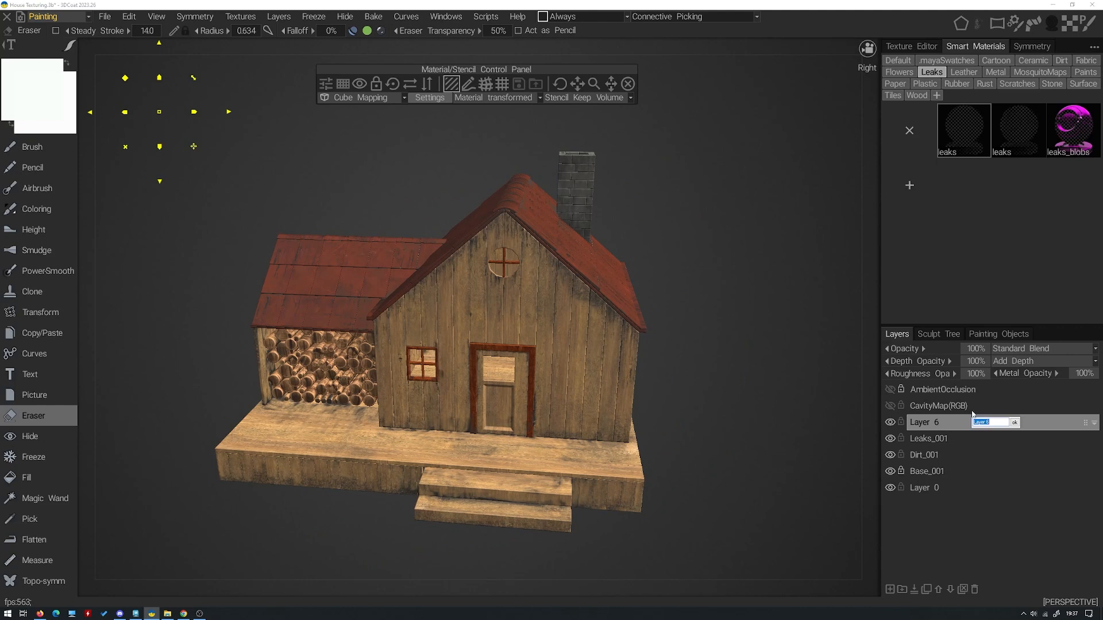
{"action": "type", "text": "Roughness"}
{"action": "key", "text": "Return"}
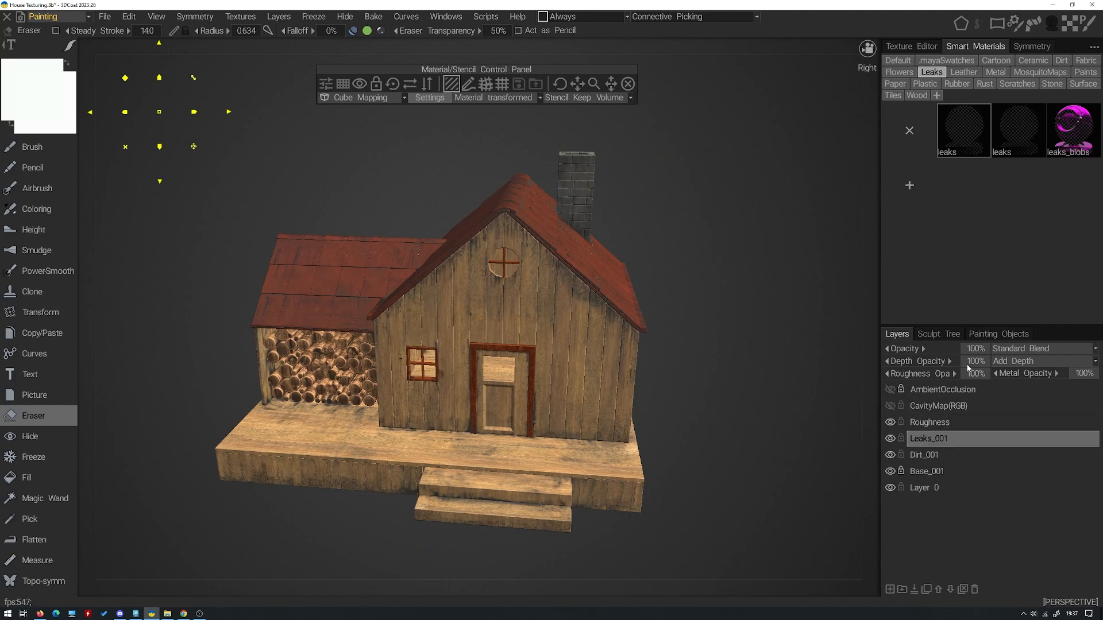
Select the Roughness layer and examine the roof, walls and base from several sides
{"action": "left_click_drag", "start_coordinate": [646, 364], "coordinate": [690, 342], "text": "alt"}
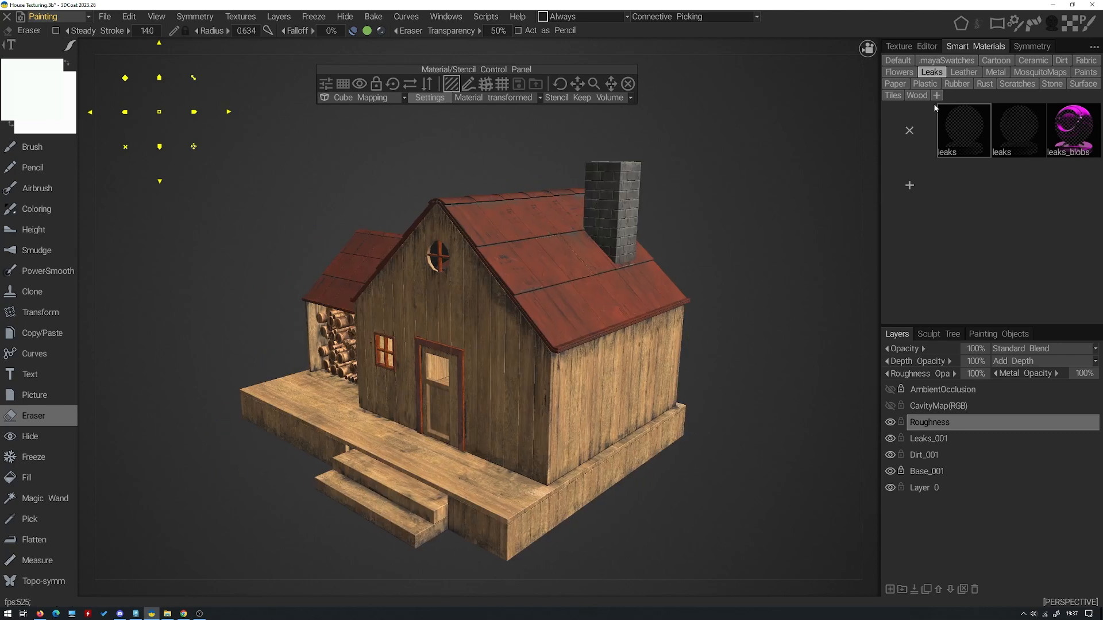
{"action": "left_click_drag", "start_coordinate": [784, 159], "coordinate": [423, 227], "text": "alt"}
{"action": "left_click_drag", "start_coordinate": [630, 213], "coordinate": [541, 290], "text": "alt"}
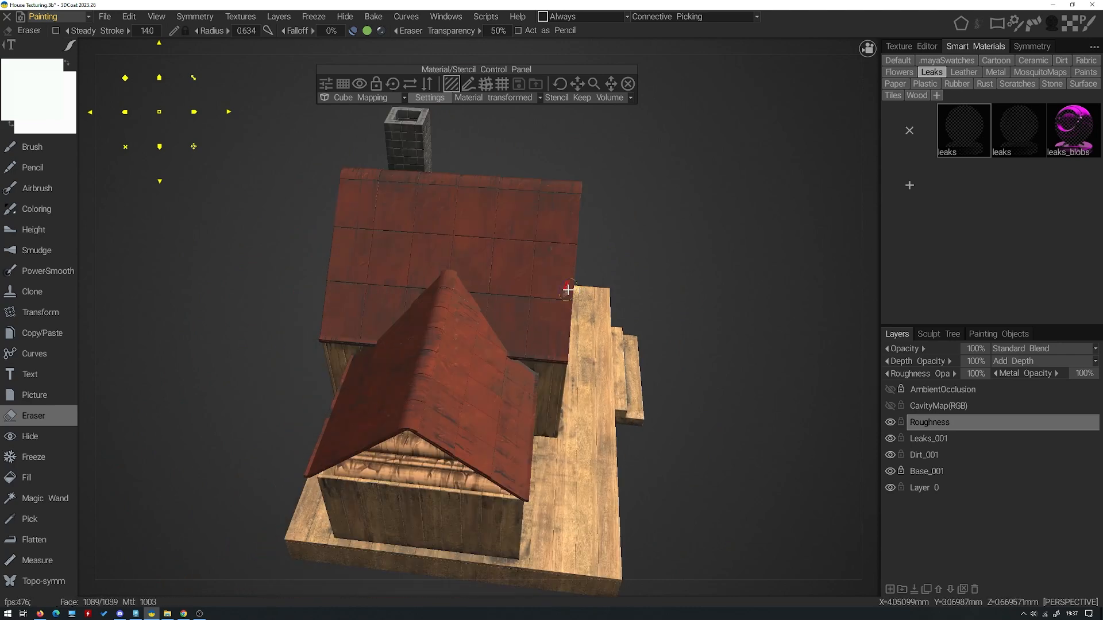
{"action": "left_click_drag", "start_coordinate": [541, 290], "coordinate": [556, 333], "text": "alt"}
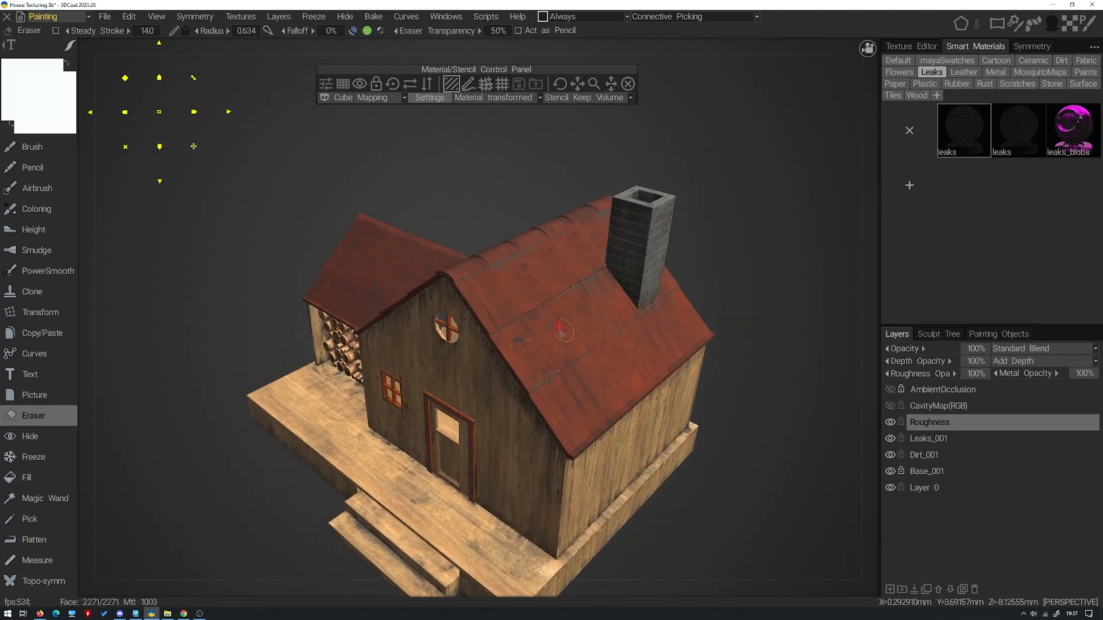
{"action": "left_click_drag", "start_coordinate": [626, 276], "coordinate": [491, 237], "text": "alt"}
{"action": "left_click_drag", "start_coordinate": [529, 309], "coordinate": [487, 343], "text": "alt"}
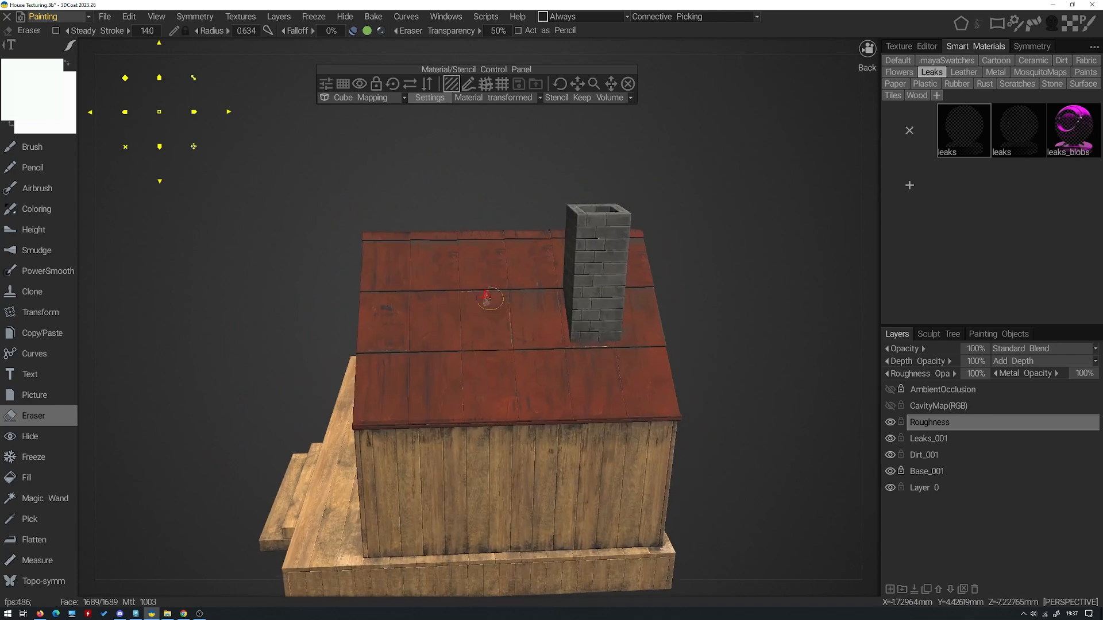
{"action": "left_click_drag", "start_coordinate": [493, 286], "coordinate": [684, 270], "text": "alt"}
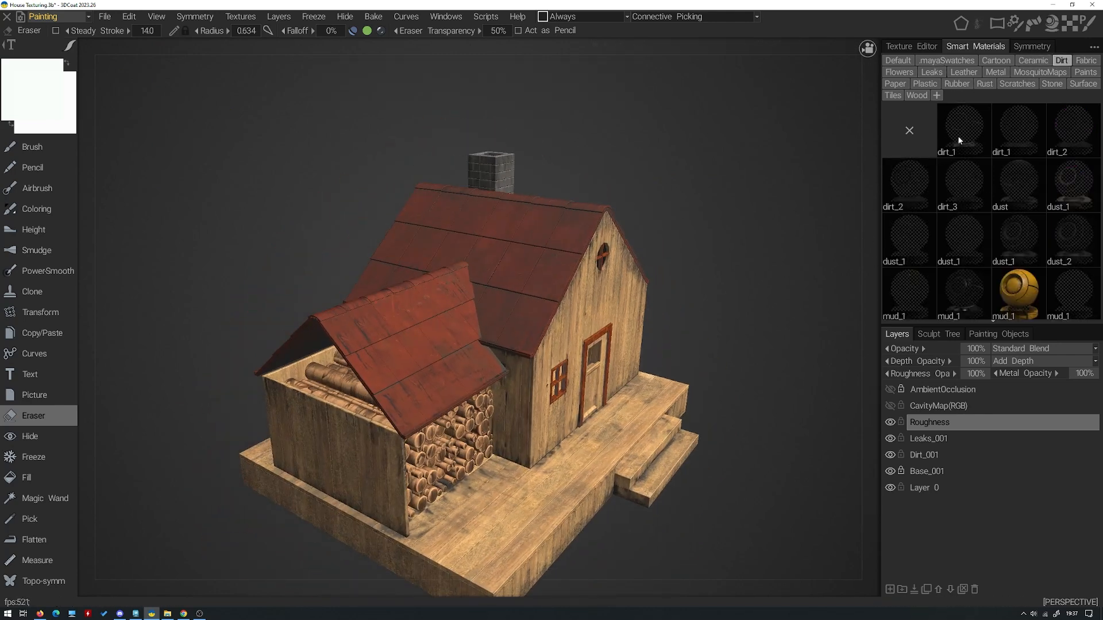
Switch to the Brush, pin the Smart Material Preview and preview the Dirt smart materials on the house
{"action": "left_click", "coordinate": [1028, 187]}
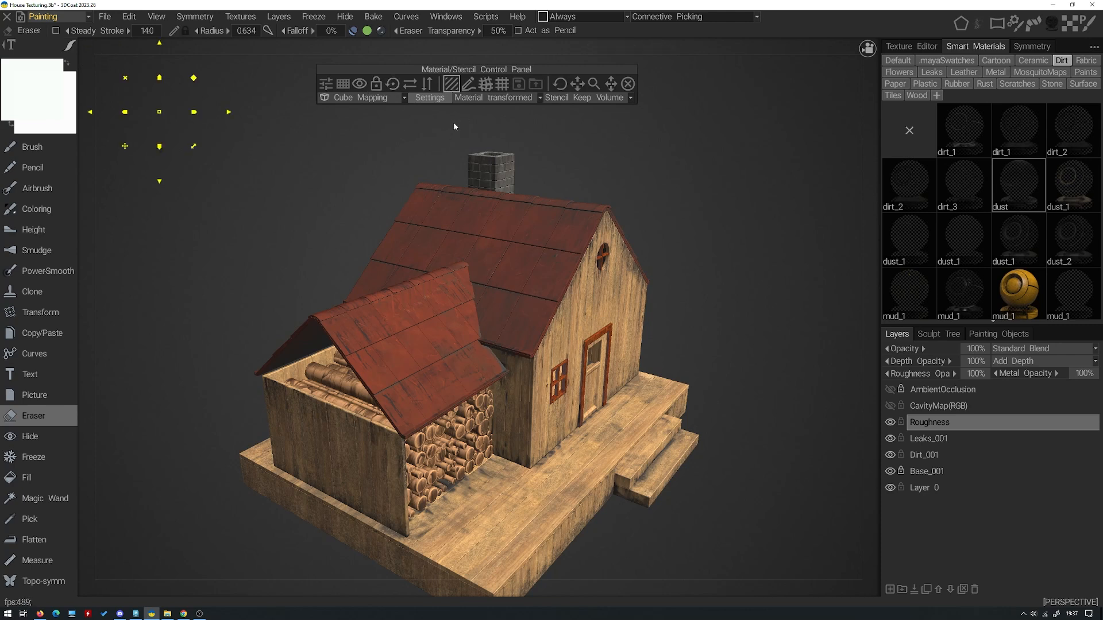
{"action": "left_click", "coordinate": [50, 143]}
{"action": "left_click", "coordinate": [701, 178]}
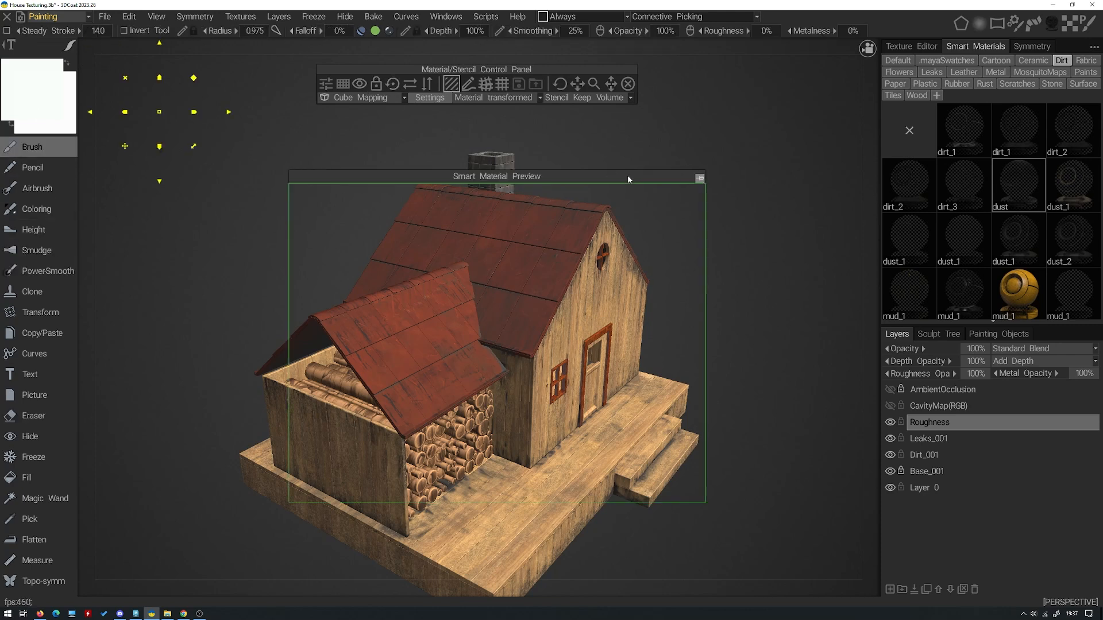
{"action": "left_click_drag", "start_coordinate": [627, 175], "coordinate": [617, 117]}
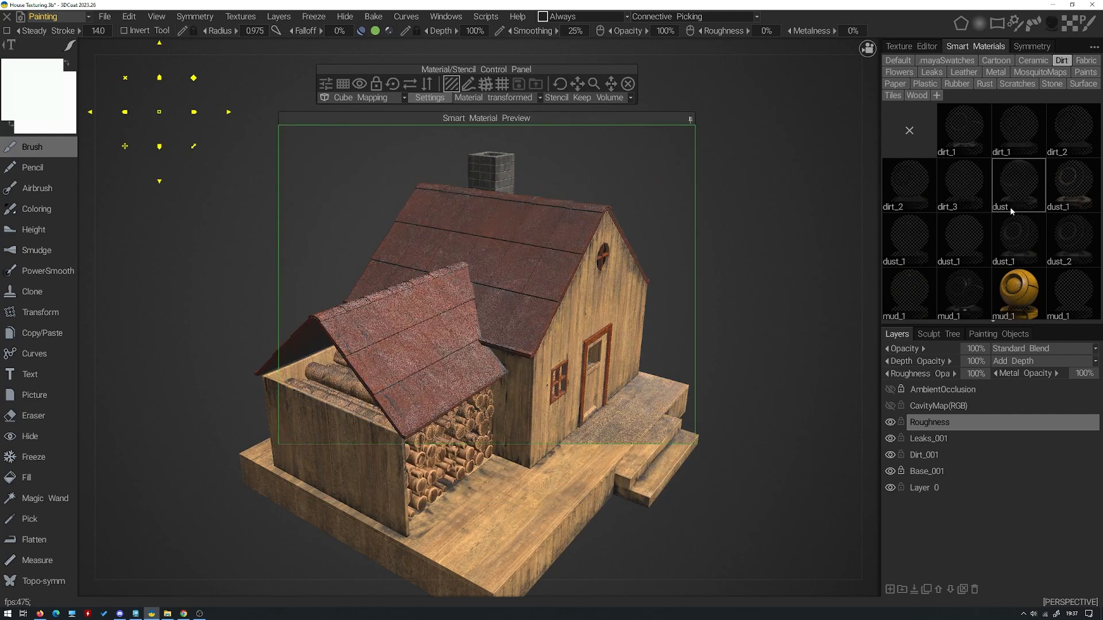
{"action": "scroll", "coordinate": [963, 236], "scroll_direction": "down", "scroll_amount": 1}
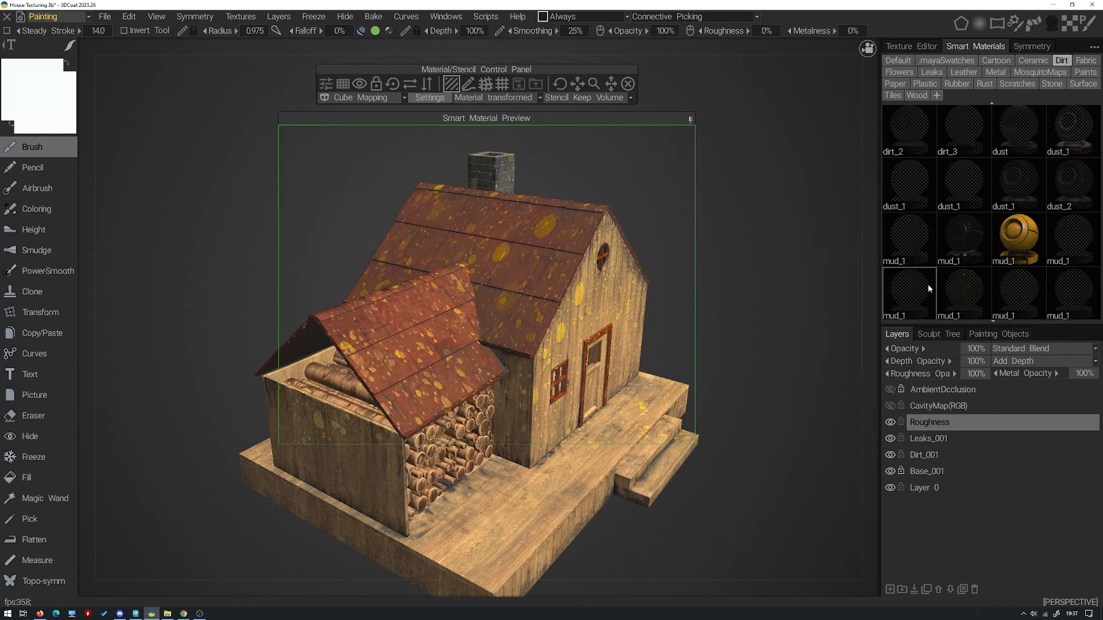
{"action": "scroll", "coordinate": [942, 185], "scroll_direction": "up", "scroll_amount": 1}
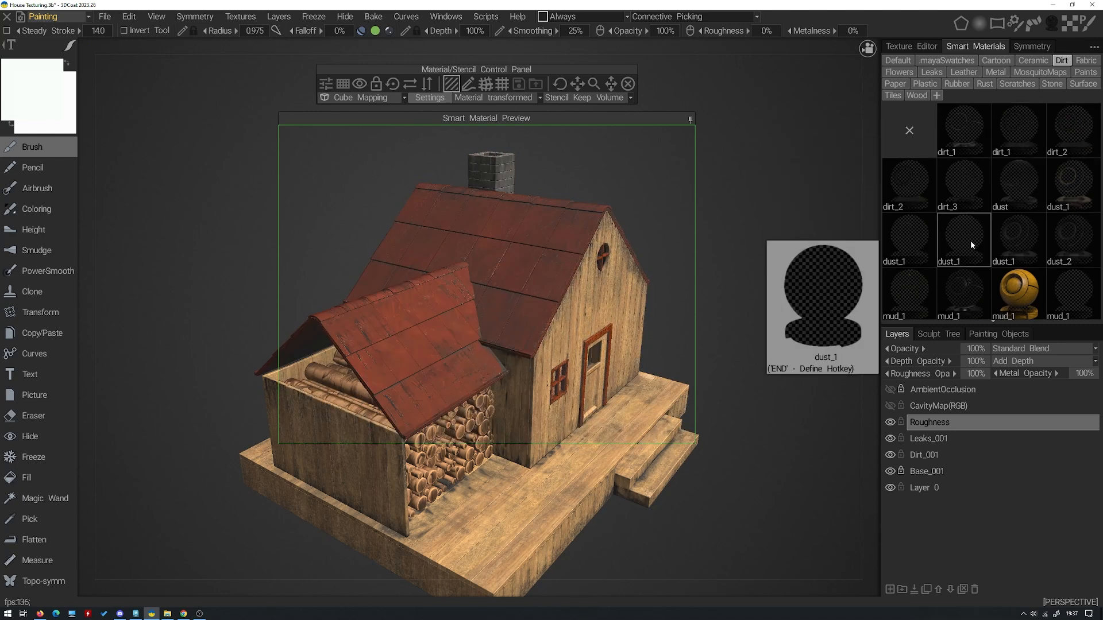
Open the second dirt_1 material in the Smart Material Editor and set its color opacity to 0%
{"action": "right_click", "coordinate": [1018, 124]}
{"action": "left_click", "coordinate": [1020, 108]}
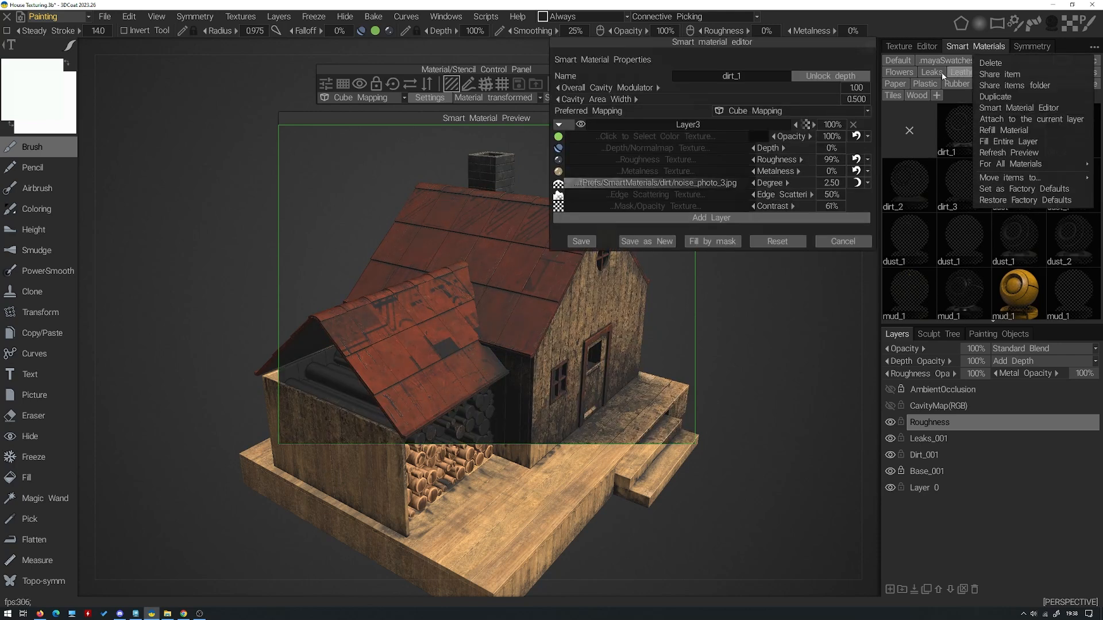
{"action": "left_click_drag", "start_coordinate": [696, 46], "coordinate": [824, 43]}
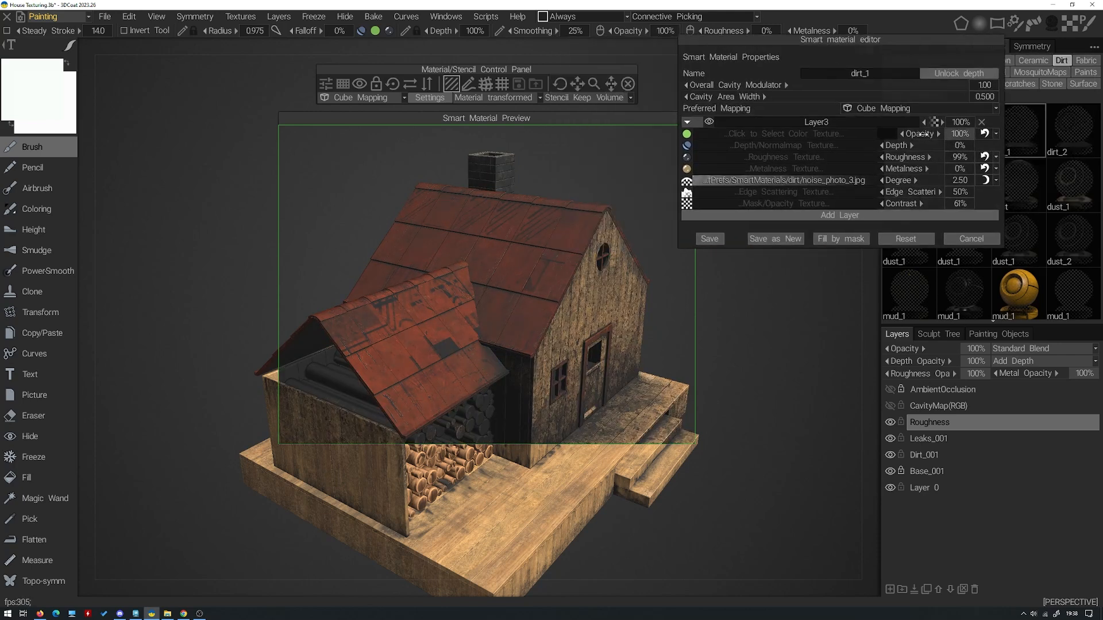
{"action": "left_click_drag", "start_coordinate": [920, 133], "coordinate": [634, 153]}
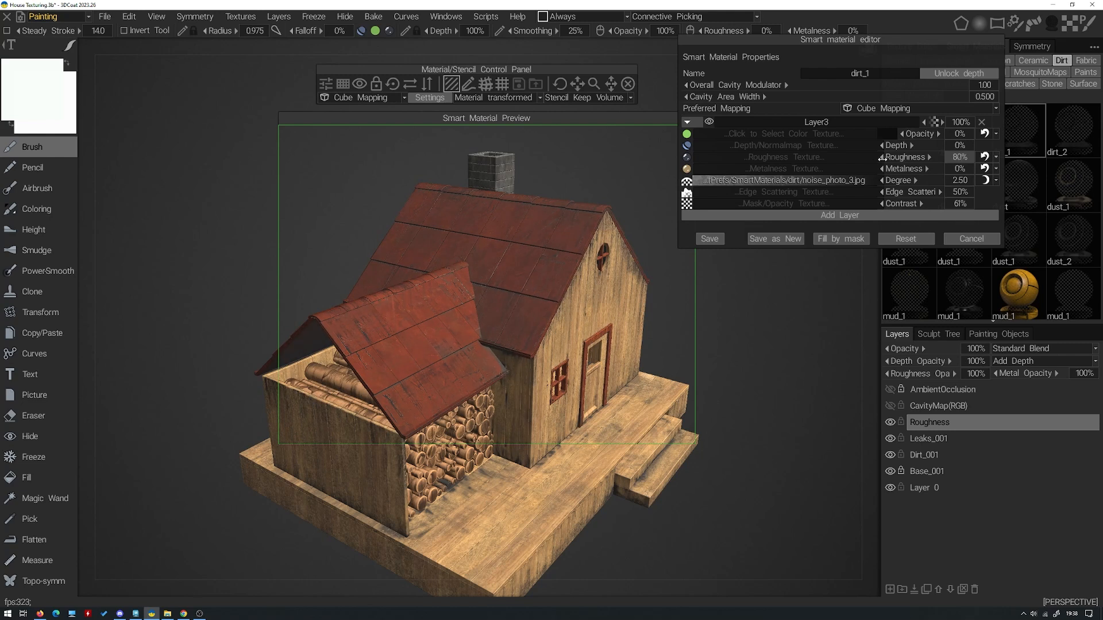
Set the dirt_1 material's Roughness to 0%, checking intermediate gloss on the house from different angles
{"action": "left_click_drag", "start_coordinate": [876, 159], "coordinate": [845, 160]}
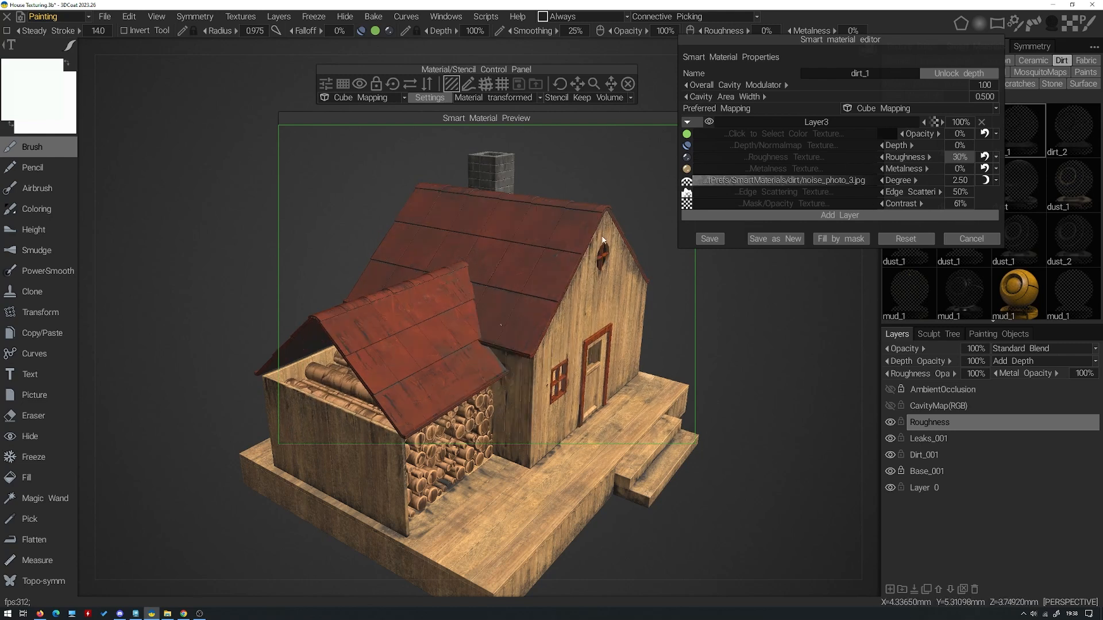
{"action": "left_click_drag", "start_coordinate": [555, 215], "coordinate": [668, 241], "text": "alt"}
{"action": "left_click_drag", "start_coordinate": [763, 298], "coordinate": [670, 276], "text": "alt"}
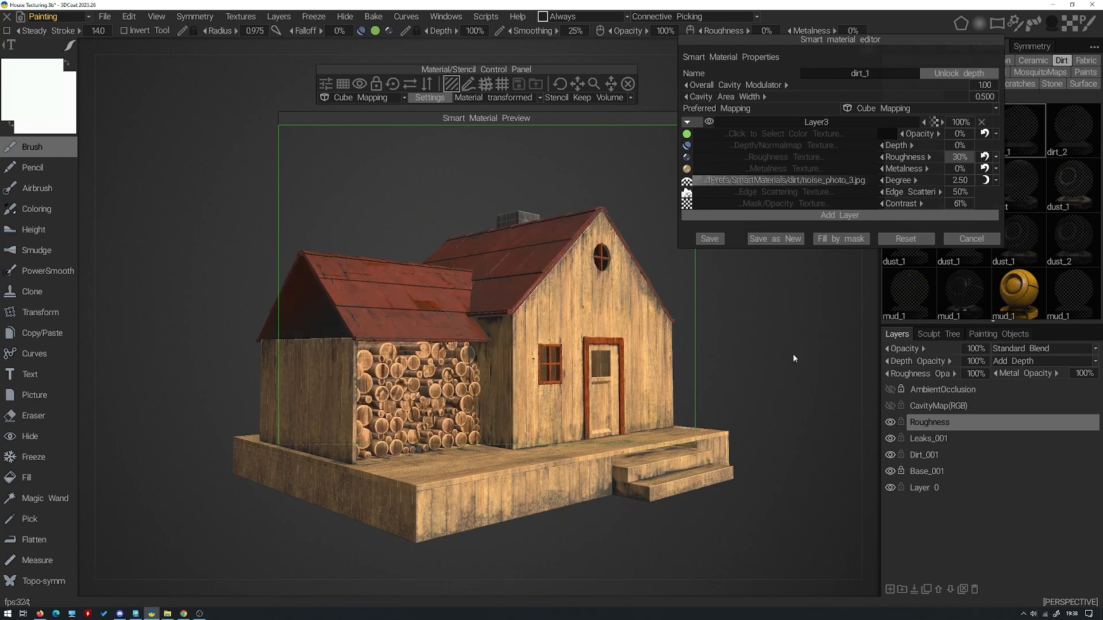
{"action": "left_click_drag", "start_coordinate": [773, 318], "coordinate": [789, 350], "text": "alt"}
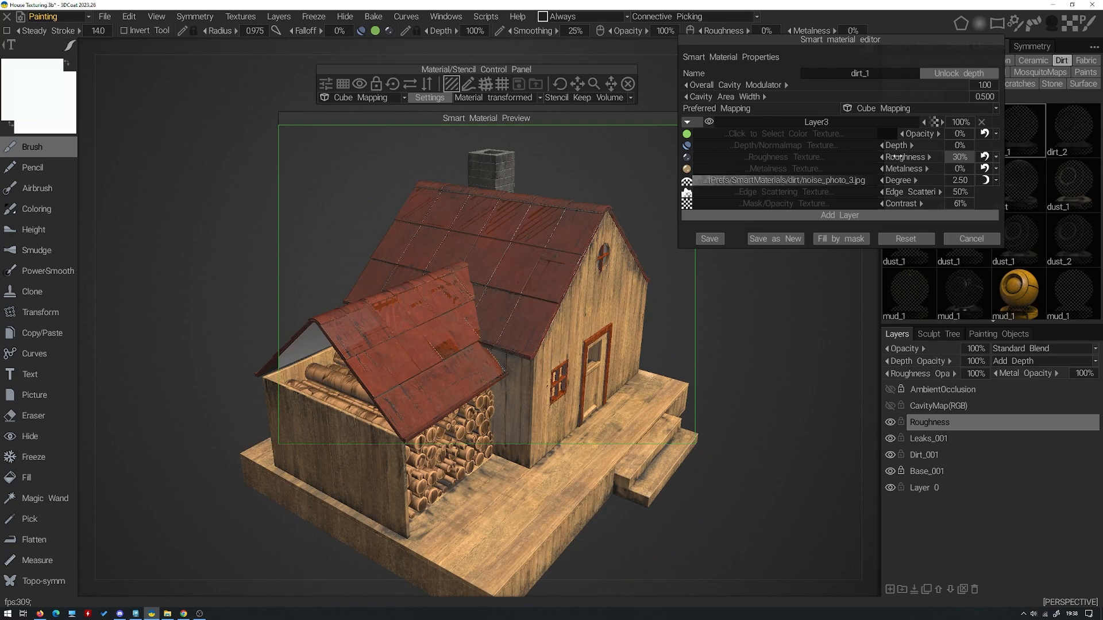
{"action": "left_click_drag", "start_coordinate": [885, 157], "coordinate": [790, 163]}
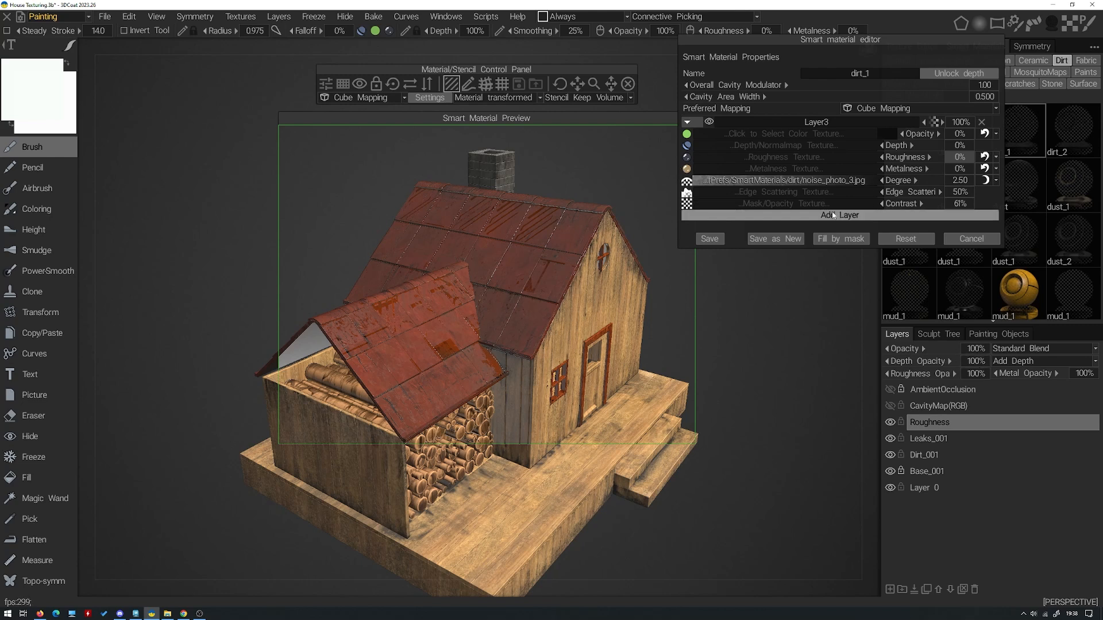
Try a Degree of 2.70 for the dirt_1 material's noise texture and restore it to 2.50
{"action": "mouse_move", "coordinate": [899, 183]}
{"action": "left_mouse_down"}
{"action": "mouse_move", "coordinate": [915, 182]}
{"action": "mouse_move", "coordinate": [899, 184]}
{"action": "left_mouse_up"}
{"action": "left_click_drag", "start_coordinate": [865, 343], "coordinate": [815, 314]}
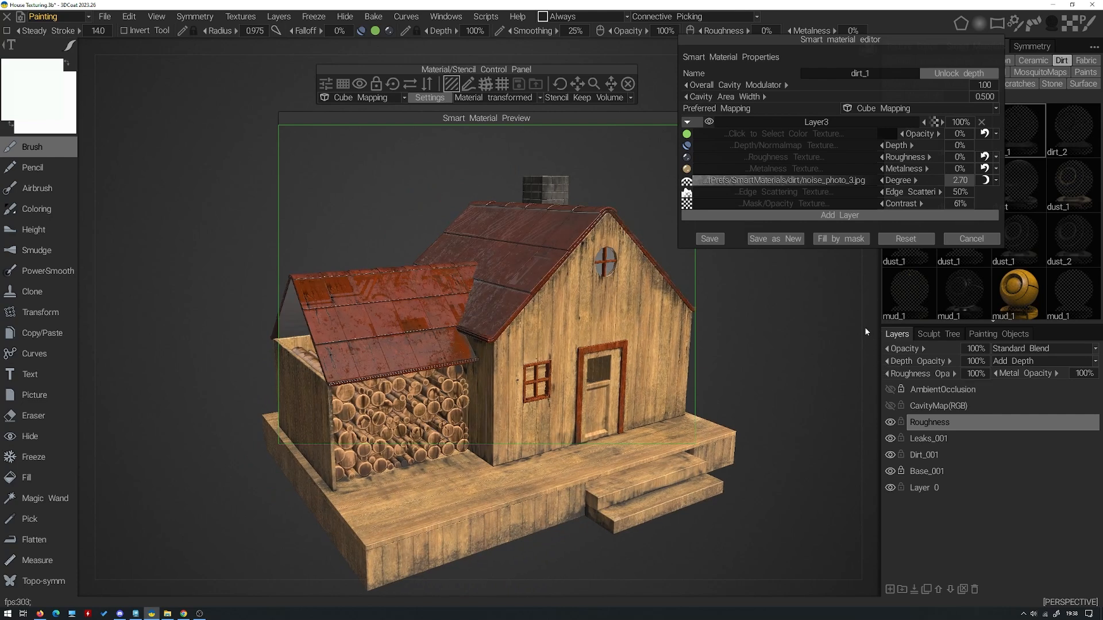
{"action": "left_click", "coordinate": [959, 180]}
{"action": "type", "text": "2"}
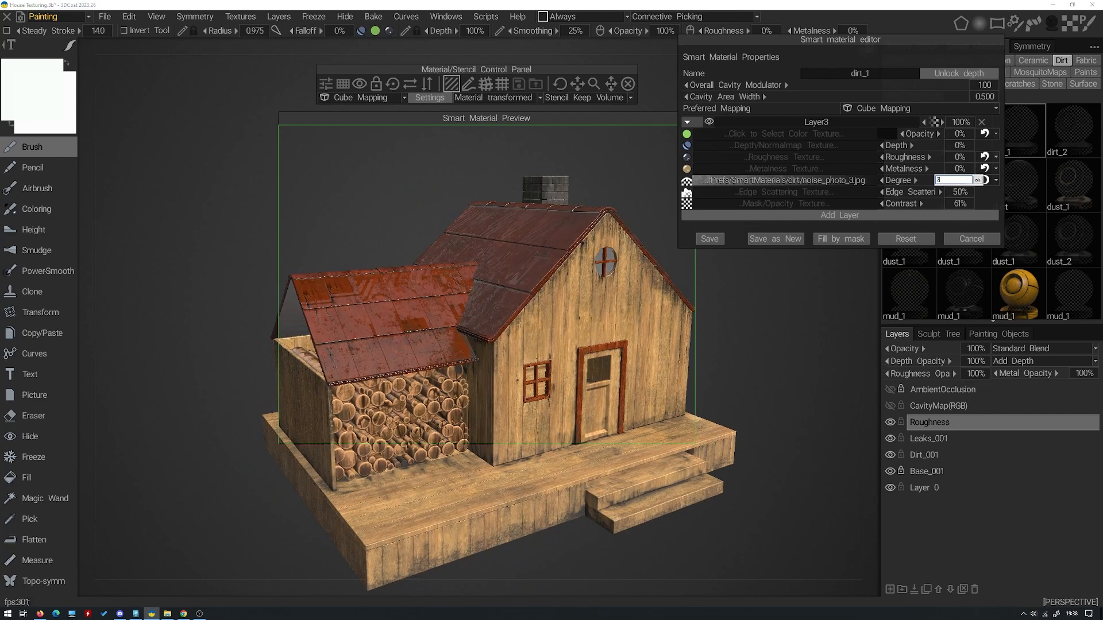
{"action": "key", "text": "Return"}
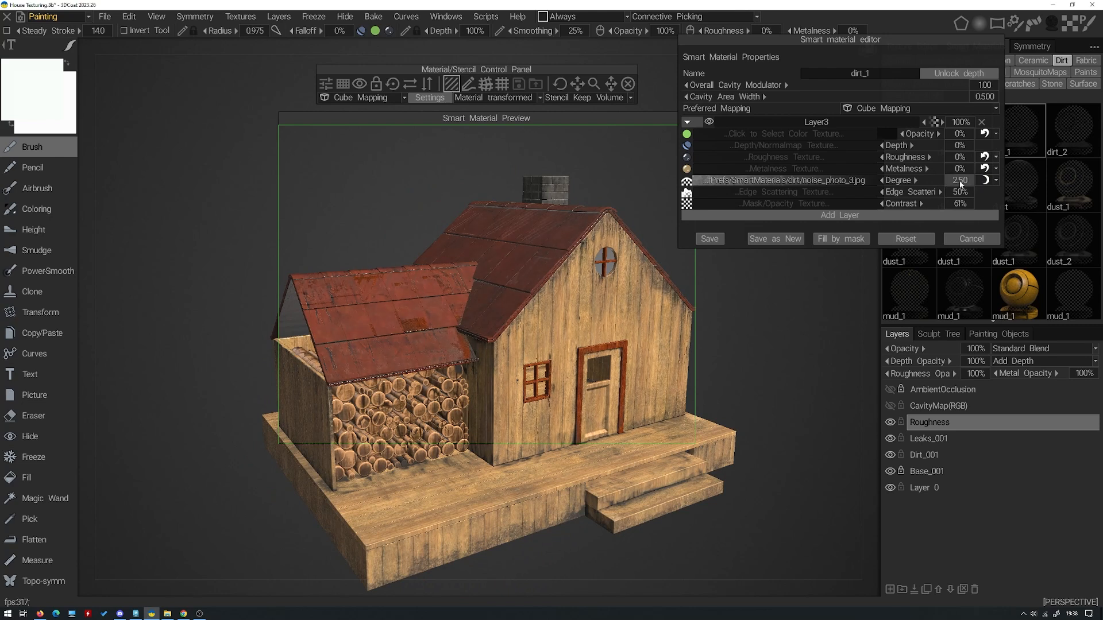
Save the edited dirt_1 material and collapse the Smart Material Preview
{"action": "left_click_drag", "start_coordinate": [827, 278], "coordinate": [866, 318]}
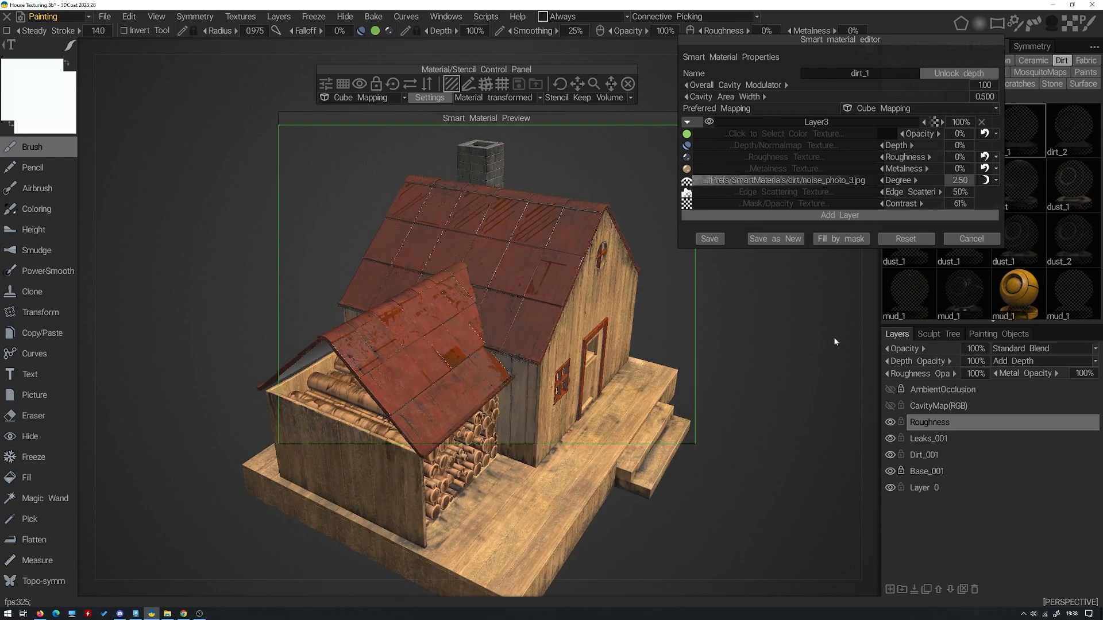
{"action": "left_click", "coordinate": [709, 239]}
{"action": "left_click", "coordinate": [689, 119]}
Set the Brush radius to 1.28 and its depth to 0% for painting the roof
{"action": "middle_click_drag", "start_coordinate": [692, 150], "coordinate": [684, 199]}
{"action": "mouse_move", "coordinate": [505, 254]}
{"action": "left_mouse_down", "text": "alt"}
{"action": "mouse_move", "coordinate": [584, 217]}
{"action": "mouse_move", "coordinate": [570, 237]}
{"action": "mouse_move", "coordinate": [516, 211]}
{"action": "mouse_move", "coordinate": [520, 222]}
{"action": "left_mouse_up", "text": "alt"}
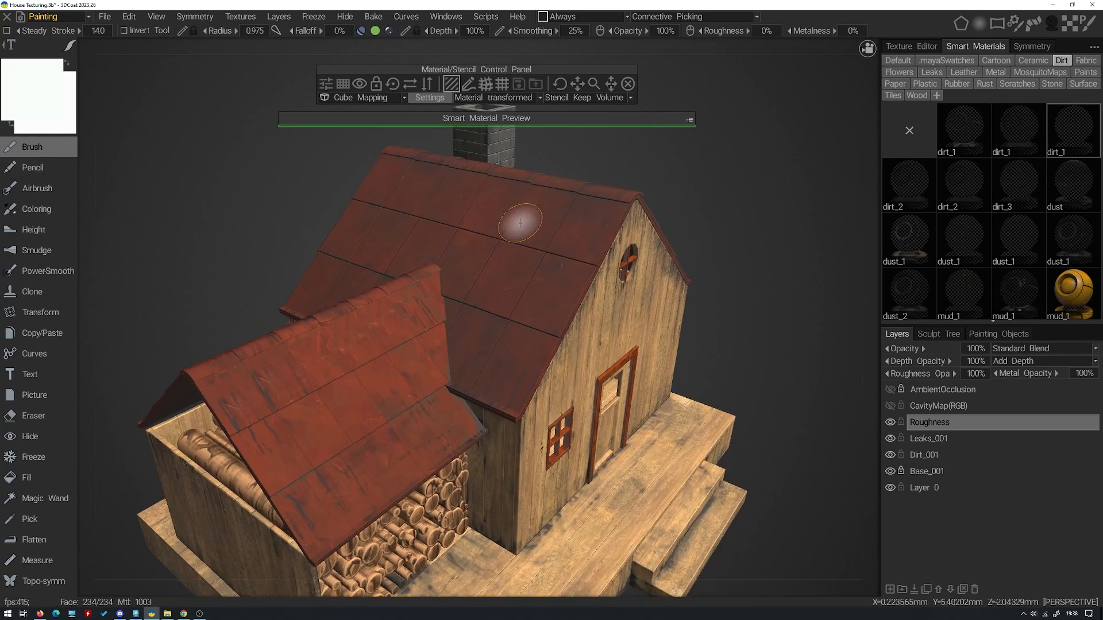
{"action": "right_click_drag", "start_coordinate": [517, 236], "coordinate": [517, 297]}
{"action": "right_click_drag", "start_coordinate": [497, 245], "coordinate": [512, 249]}
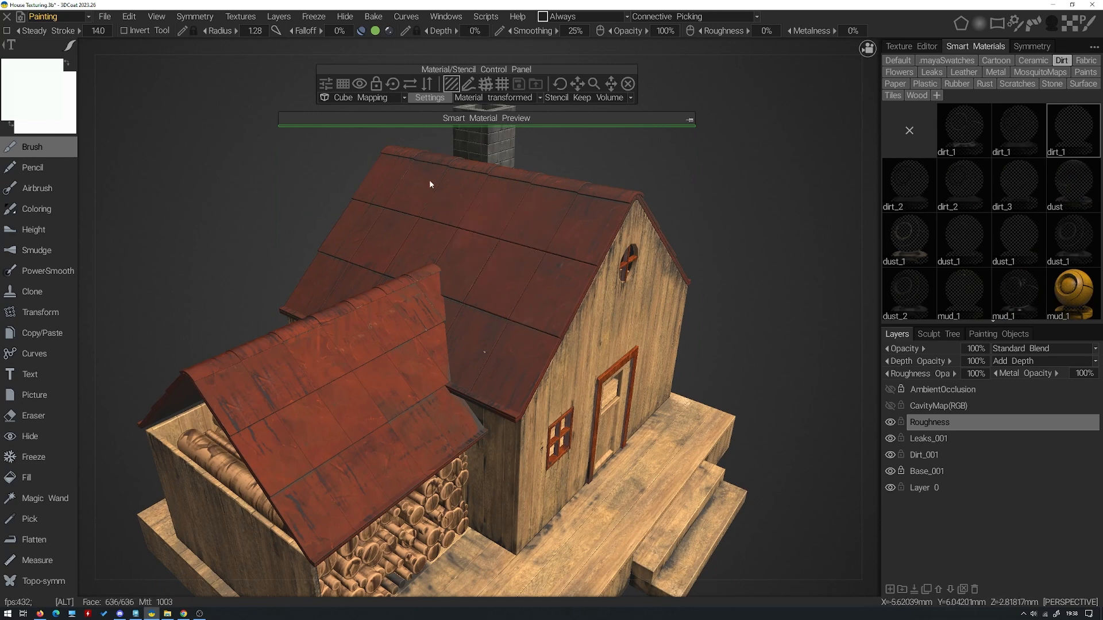
Paint dirt_1 gloss onto the lower row of roof panels above the log pile on the Roughness layer
{"action": "left_click_drag", "start_coordinate": [430, 184], "coordinate": [480, 201], "text": "alt"}
{"action": "mouse_move", "coordinate": [362, 197]}
{"action": "left_mouse_down", "text": "alt"}
{"action": "mouse_move", "coordinate": [394, 234]}
{"action": "mouse_move", "coordinate": [522, 291]}
{"action": "mouse_move", "coordinate": [453, 338]}
{"action": "mouse_move", "coordinate": [295, 369]}
{"action": "mouse_move", "coordinate": [291, 387]}
{"action": "mouse_move", "coordinate": [293, 338]}
{"action": "mouse_move", "coordinate": [339, 343]}
{"action": "mouse_move", "coordinate": [353, 414]}
{"action": "mouse_move", "coordinate": [303, 399]}
{"action": "mouse_move", "coordinate": [314, 384]}
{"action": "left_mouse_up", "text": "alt"}
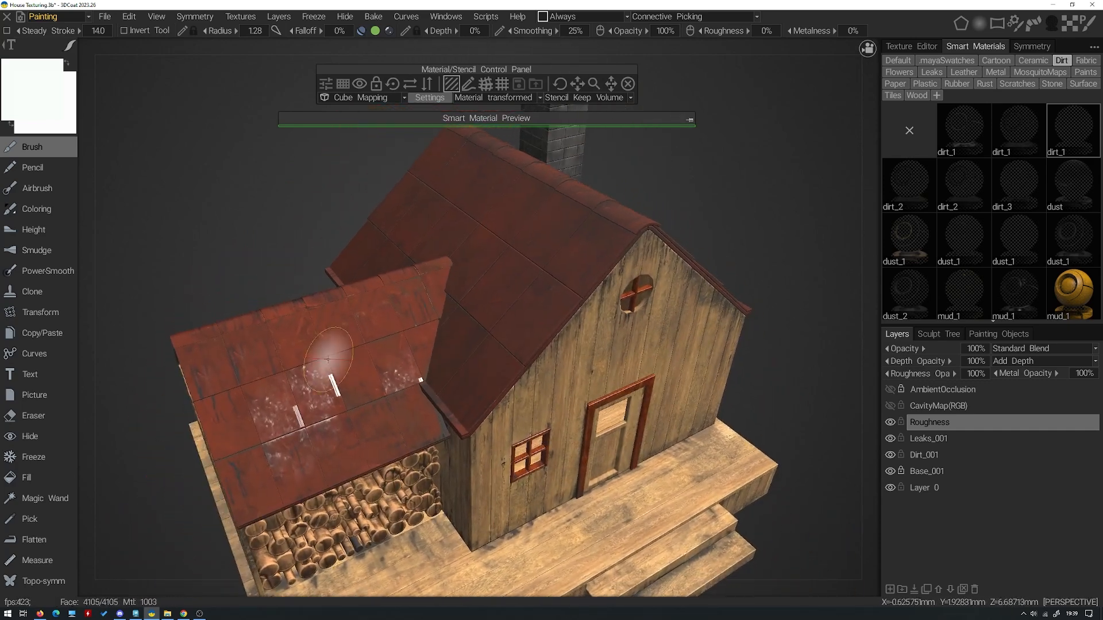
{"action": "left_click_drag", "start_coordinate": [378, 421], "coordinate": [418, 413]}
{"action": "mouse_move", "coordinate": [418, 413]}
{"action": "left_mouse_down", "text": "alt"}
{"action": "mouse_move", "coordinate": [416, 402]}
{"action": "mouse_move", "coordinate": [316, 434]}
{"action": "mouse_move", "coordinate": [270, 435]}
{"action": "left_mouse_up", "text": "alt"}
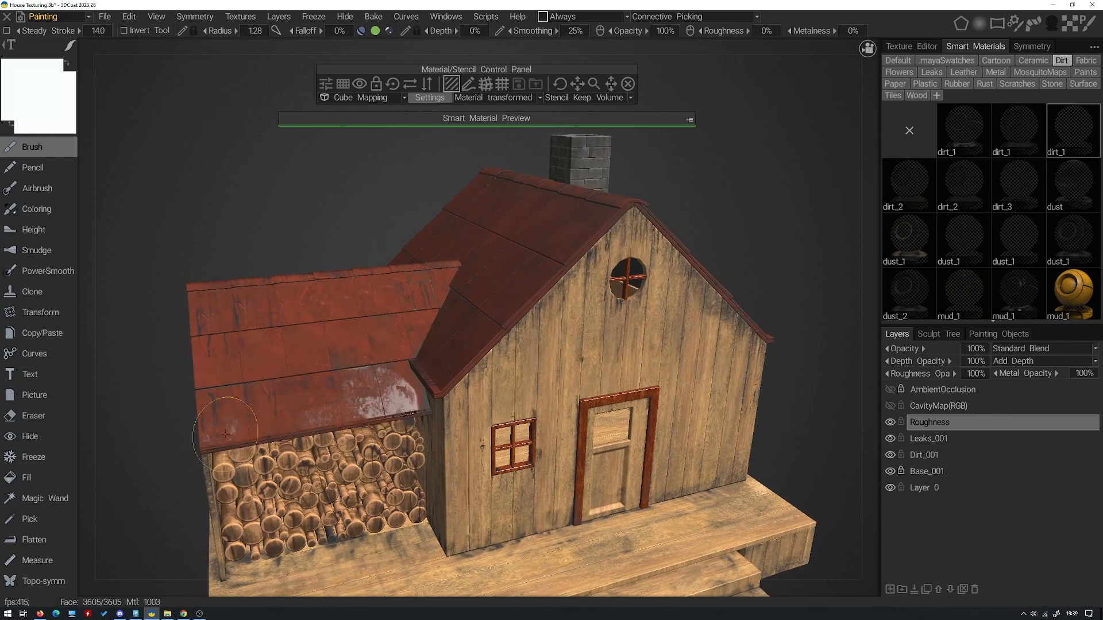
{"action": "mouse_move", "coordinate": [421, 395]}
{"action": "left_mouse_down", "text": "alt"}
{"action": "mouse_move", "coordinate": [441, 441]}
{"action": "mouse_move", "coordinate": [446, 404]}
{"action": "left_mouse_up", "text": "alt"}
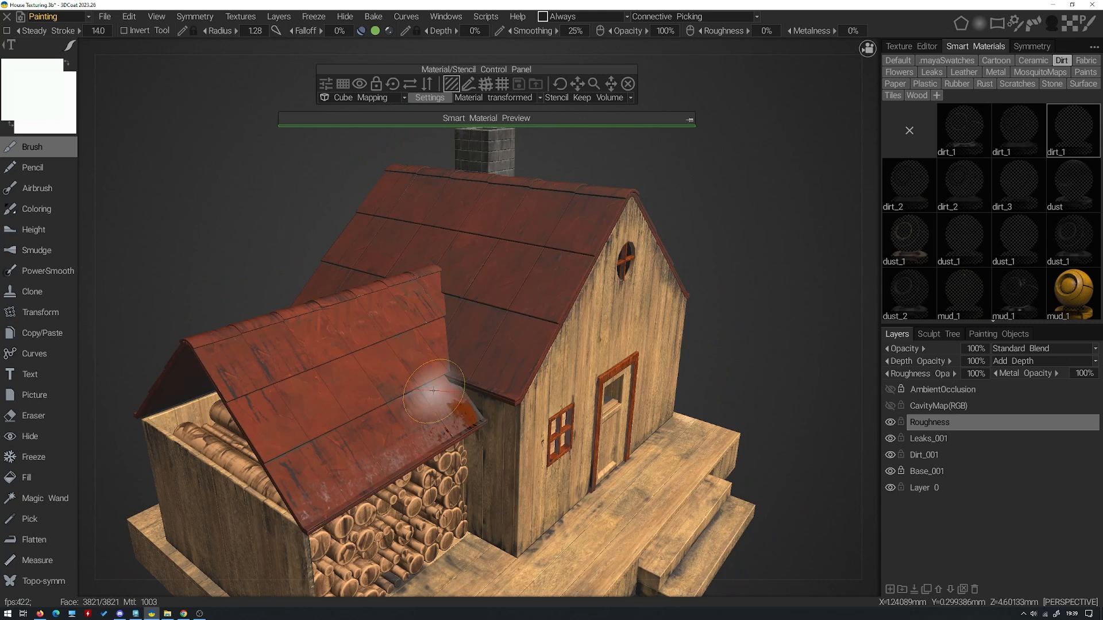
Paint dirt_1 gloss along the ridge and upper row of panels of the woodshed roof
{"action": "left_click_drag", "start_coordinate": [419, 293], "coordinate": [430, 292], "text": "alt"}
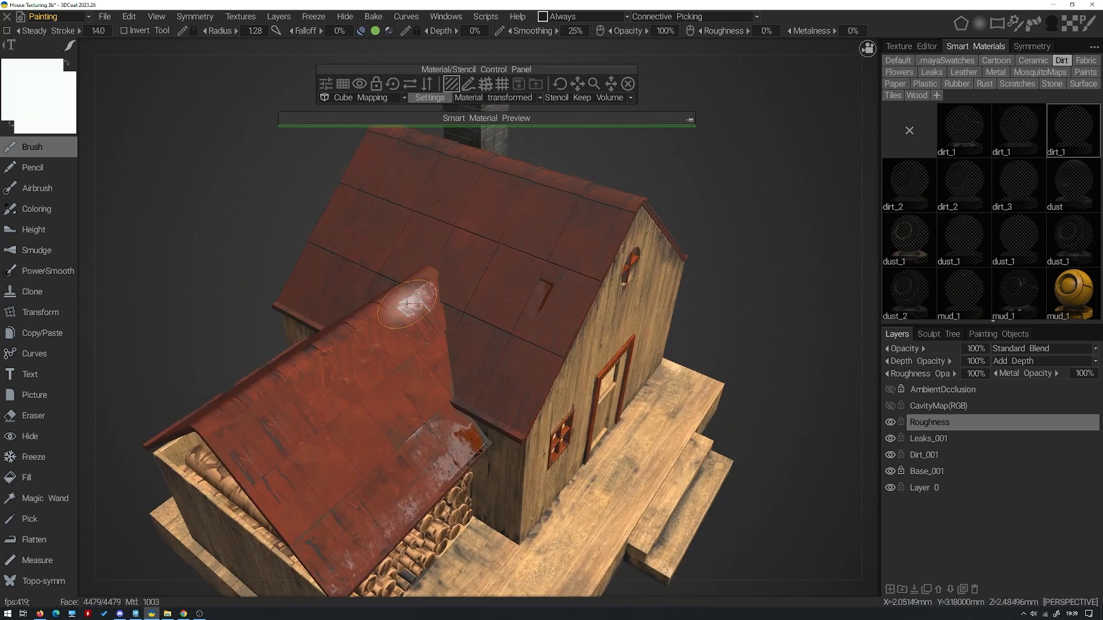
{"action": "mouse_move", "coordinate": [437, 301]}
{"action": "left_mouse_down", "text": "alt"}
{"action": "mouse_move", "coordinate": [244, 365]}
{"action": "mouse_move", "coordinate": [198, 337]}
{"action": "mouse_move", "coordinate": [257, 320]}
{"action": "mouse_move", "coordinate": [258, 359]}
{"action": "mouse_move", "coordinate": [212, 381]}
{"action": "left_mouse_up", "text": "alt"}
{"action": "left_click_drag", "start_coordinate": [229, 334], "coordinate": [261, 281], "text": "alt"}
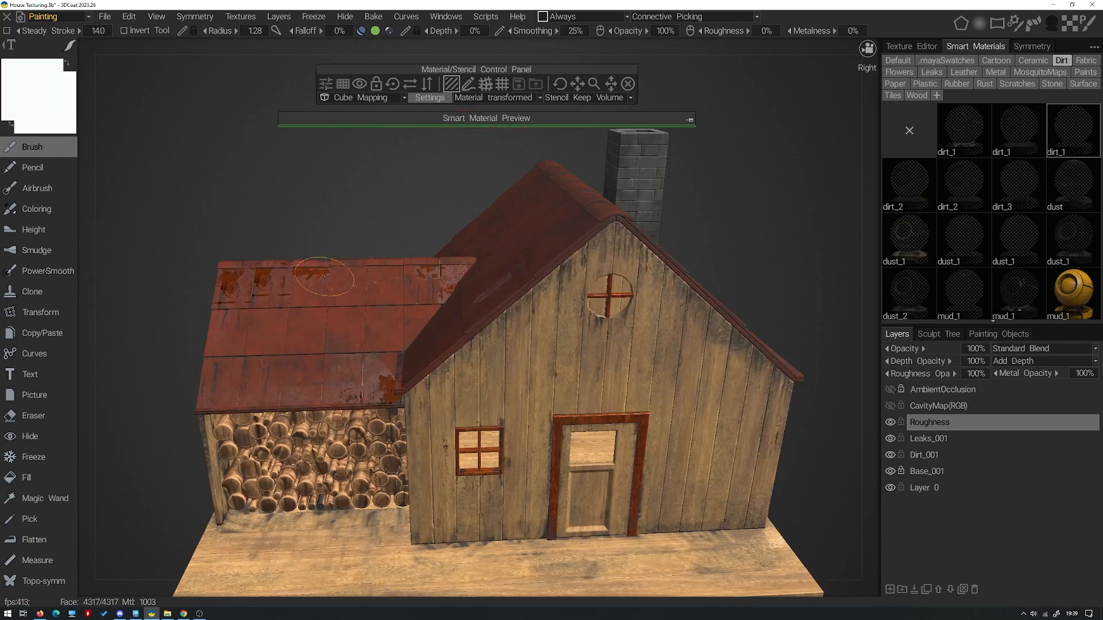
{"action": "mouse_move", "coordinate": [352, 263]}
{"action": "left_mouse_down", "text": "alt"}
{"action": "mouse_move", "coordinate": [402, 297]}
{"action": "mouse_move", "coordinate": [394, 389]}
{"action": "left_mouse_up", "text": "alt"}
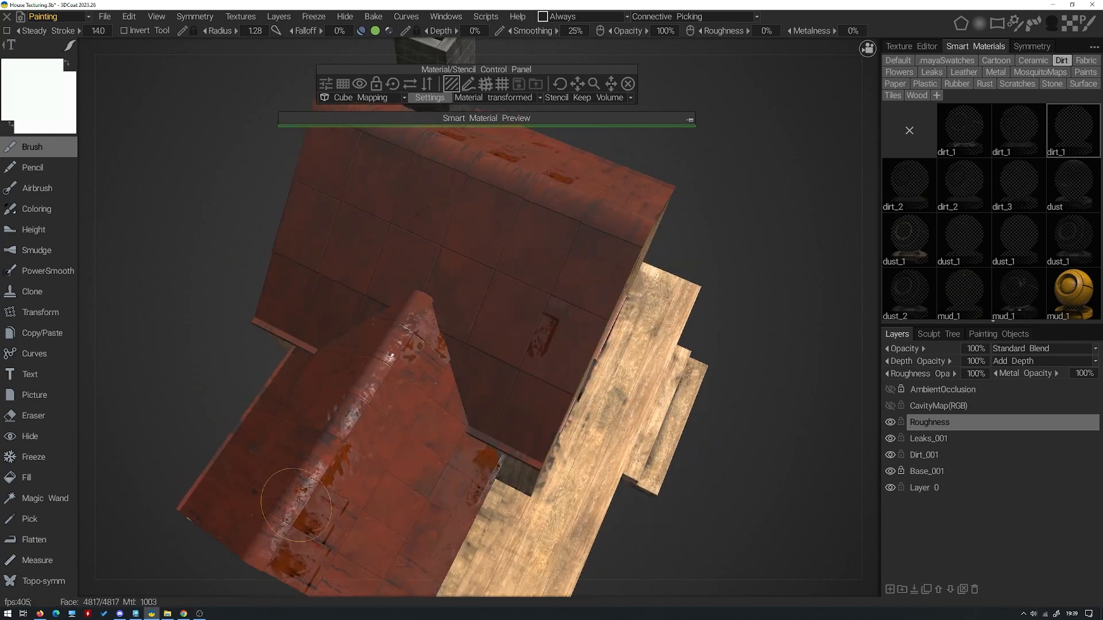
Extend the dirt_1 gloss across the middle and lower panels of the woodshed roof's front slope
{"action": "mouse_move", "coordinate": [414, 333]}
{"action": "left_mouse_down", "text": "alt"}
{"action": "mouse_move", "coordinate": [436, 312]}
{"action": "mouse_move", "coordinate": [429, 290]}
{"action": "left_mouse_up", "text": "alt"}
{"action": "left_click_drag", "start_coordinate": [428, 355], "coordinate": [412, 348], "text": "alt"}
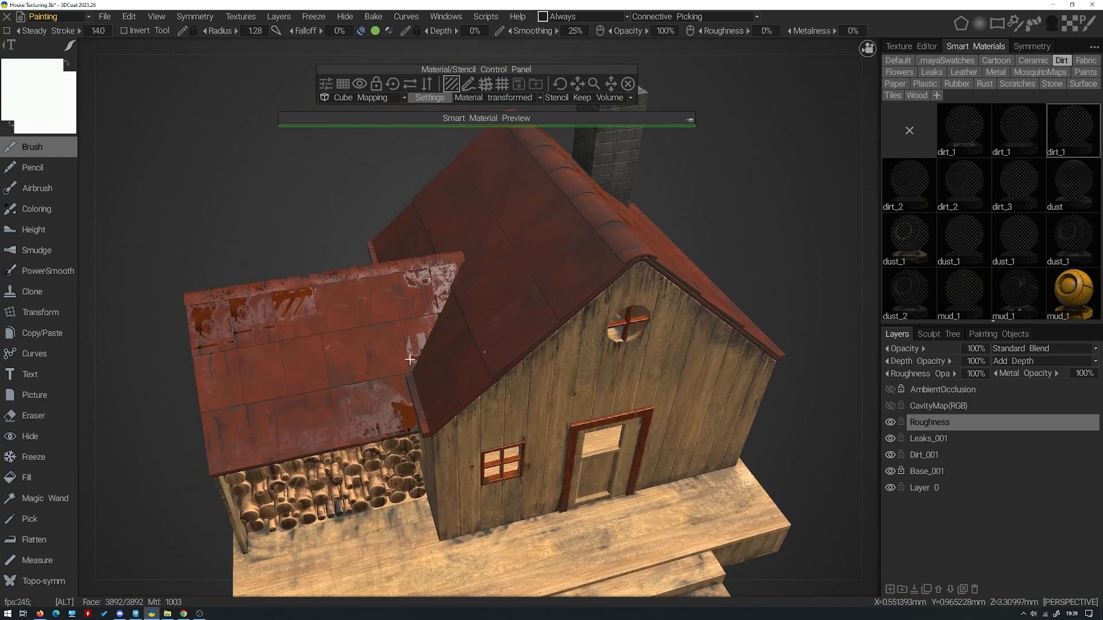
{"action": "left_click_drag", "start_coordinate": [403, 405], "coordinate": [399, 391], "text": "alt"}
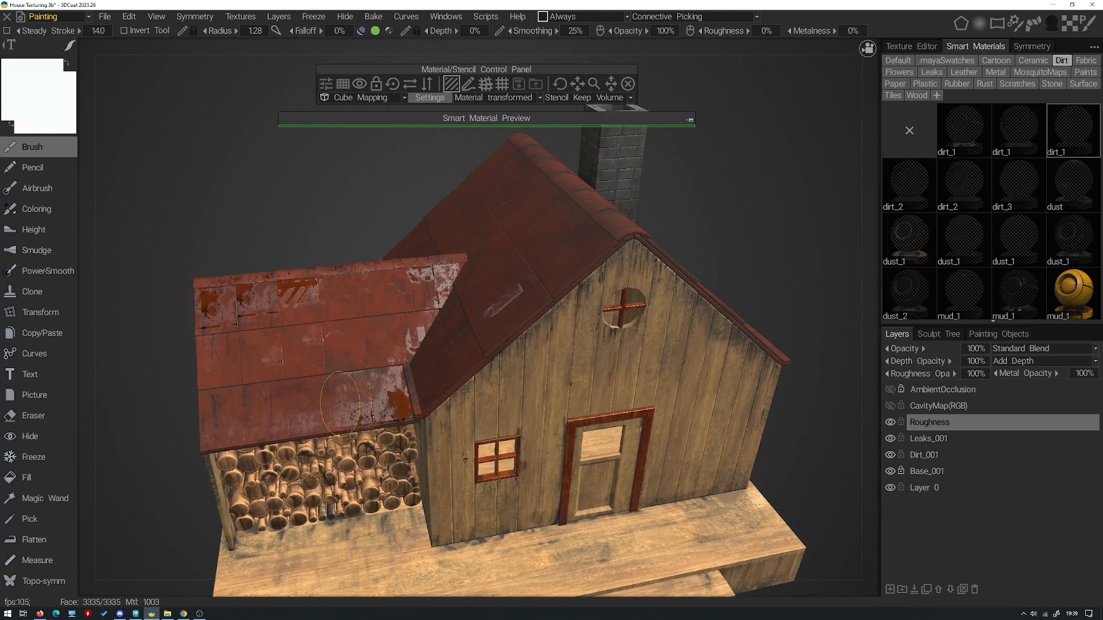
{"action": "left_click_drag", "start_coordinate": [336, 352], "coordinate": [316, 349], "text": "alt"}
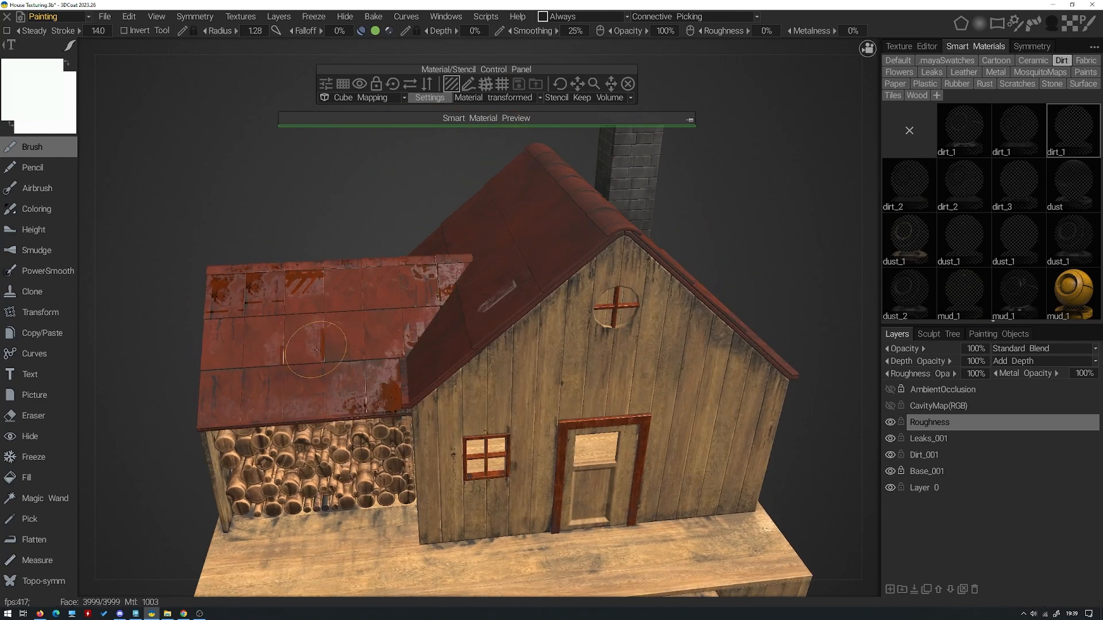
{"action": "mouse_move", "coordinate": [262, 327]}
{"action": "left_mouse_down", "text": "alt"}
{"action": "mouse_move", "coordinate": [377, 306]}
{"action": "mouse_move", "coordinate": [392, 327]}
{"action": "mouse_move", "coordinate": [411, 327]}
{"action": "mouse_move", "coordinate": [416, 305]}
{"action": "left_mouse_up", "text": "alt"}
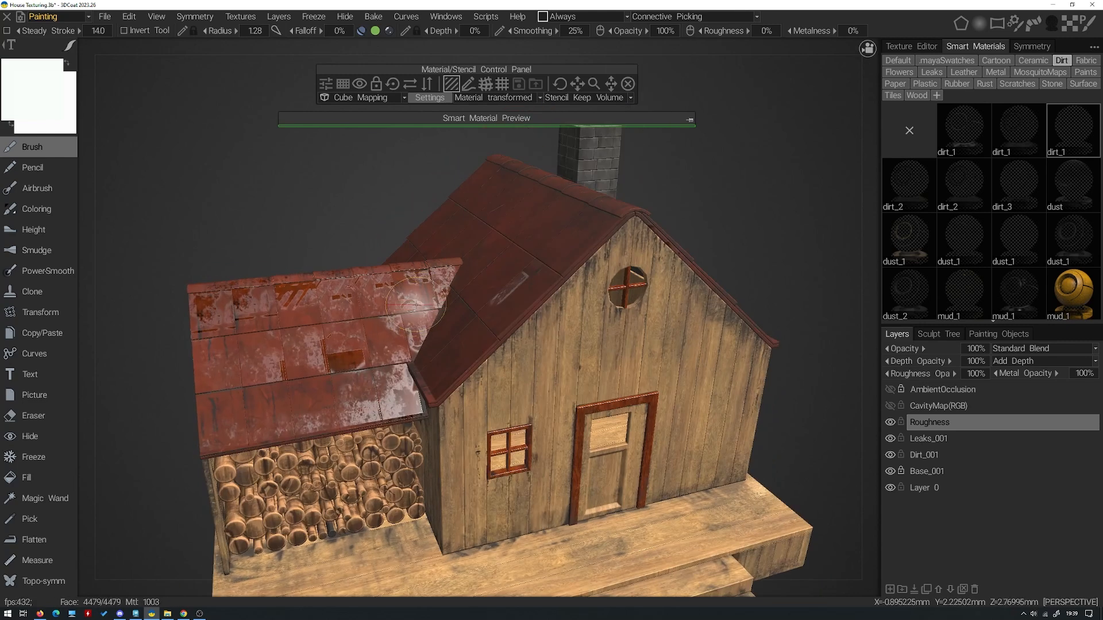
{"action": "mouse_move", "coordinate": [232, 366]}
{"action": "left_mouse_down", "text": "alt"}
{"action": "mouse_move", "coordinate": [350, 329]}
{"action": "mouse_move", "coordinate": [378, 363]}
{"action": "left_mouse_up", "text": "alt"}
Paint dirt_1 gloss over the main roof's slope facing the woodshed, its ridge and the woodshed roof's rear slope
{"action": "mouse_move", "coordinate": [521, 305]}
{"action": "left_mouse_down", "text": "alt"}
{"action": "mouse_move", "coordinate": [536, 335]}
{"action": "mouse_move", "coordinate": [554, 328]}
{"action": "left_mouse_up", "text": "alt"}
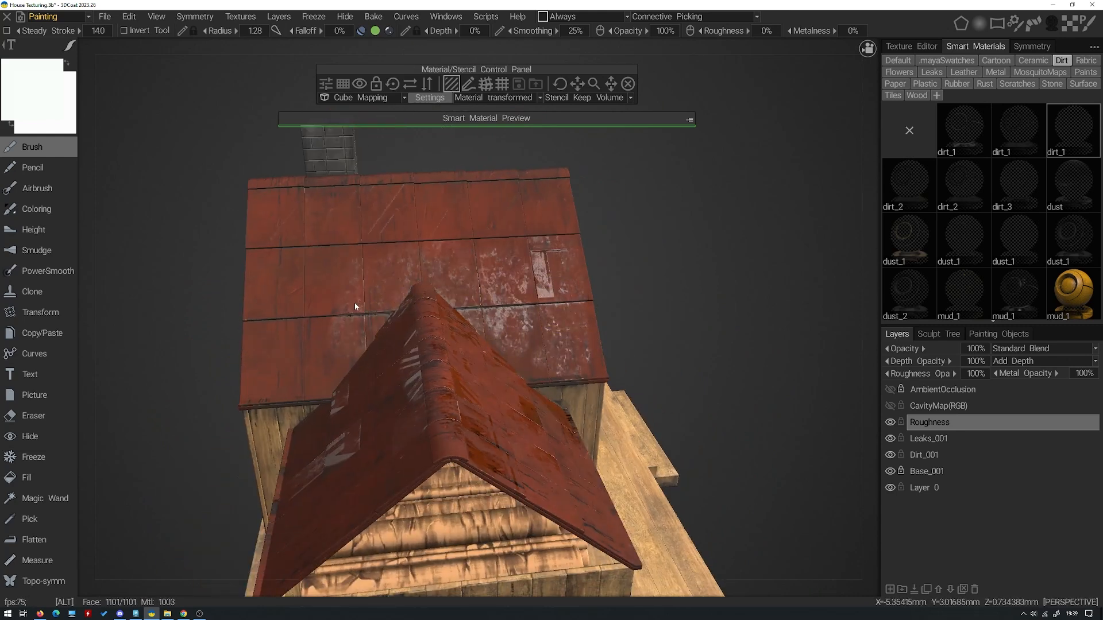
{"action": "left_click_drag", "start_coordinate": [355, 307], "coordinate": [345, 328], "text": "alt"}
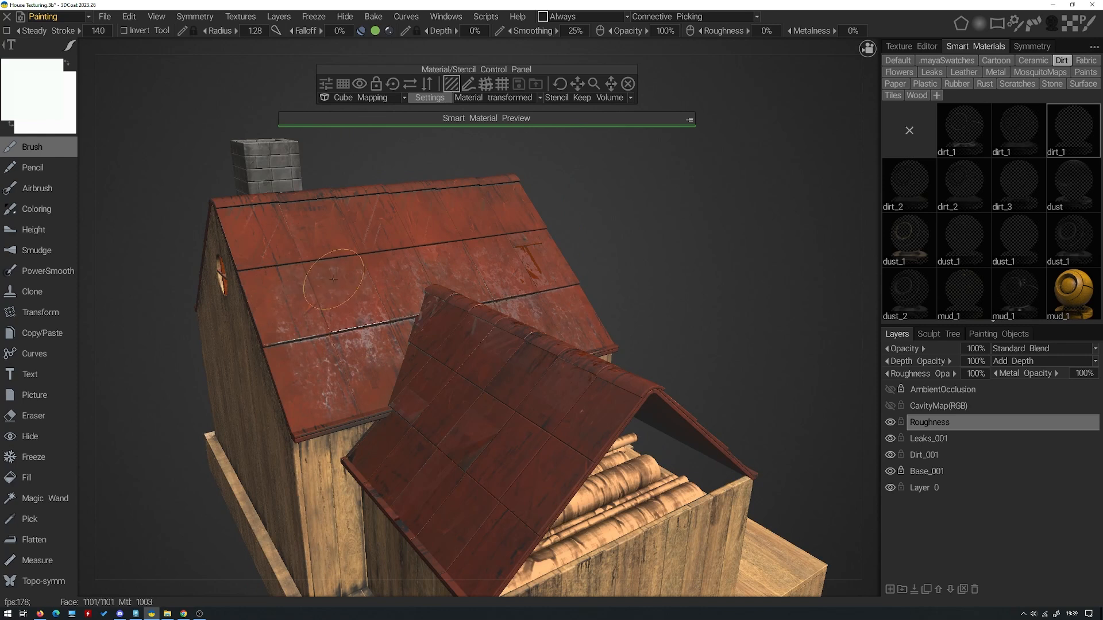
{"action": "left_click_drag", "start_coordinate": [305, 398], "coordinate": [562, 369], "text": "alt"}
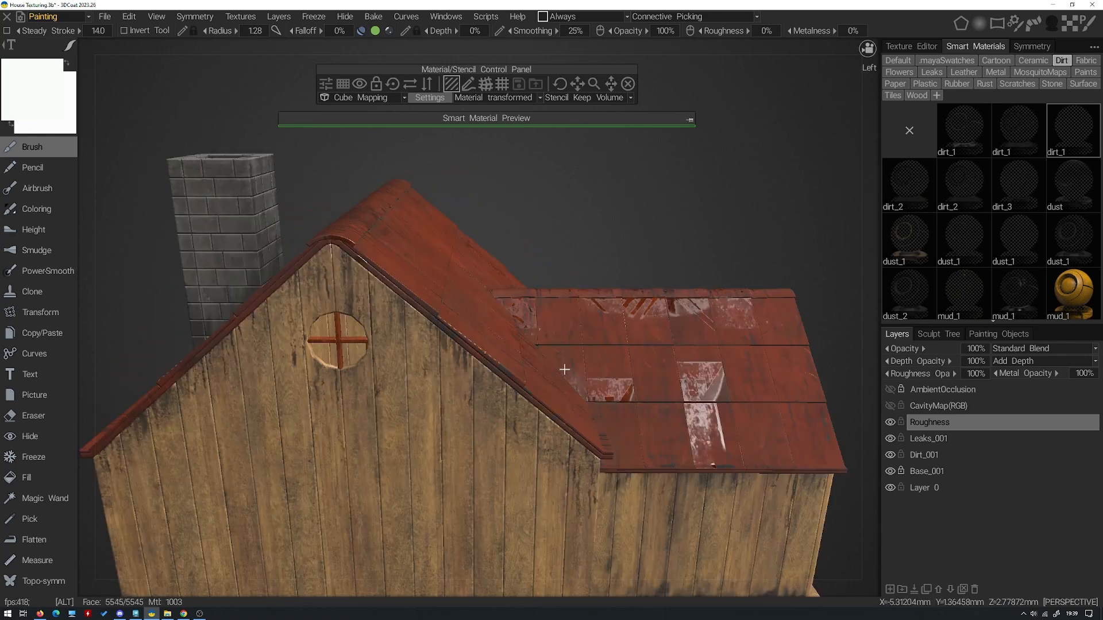
{"action": "mouse_move", "coordinate": [623, 384]}
{"action": "left_mouse_down"}
{"action": "mouse_move", "coordinate": [718, 397]}
{"action": "mouse_move", "coordinate": [769, 385]}
{"action": "mouse_move", "coordinate": [779, 365]}
{"action": "mouse_move", "coordinate": [368, 247]}
{"action": "left_mouse_up"}
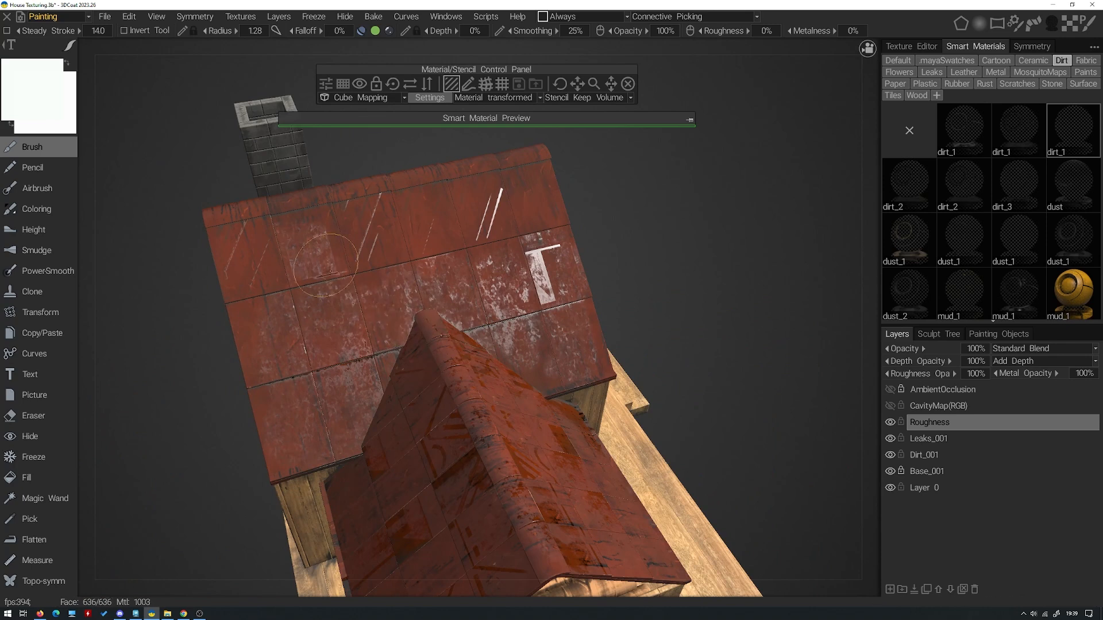
{"action": "left_click_drag", "start_coordinate": [381, 189], "coordinate": [435, 193], "text": "alt"}
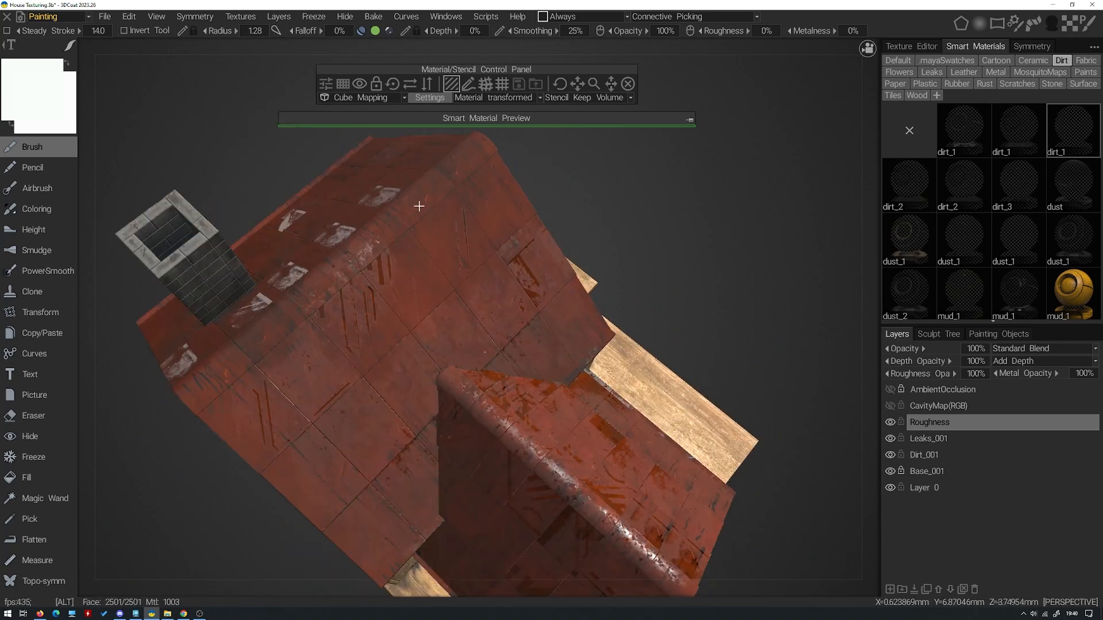
{"action": "left_click_drag", "start_coordinate": [271, 333], "coordinate": [396, 253], "text": "alt"}
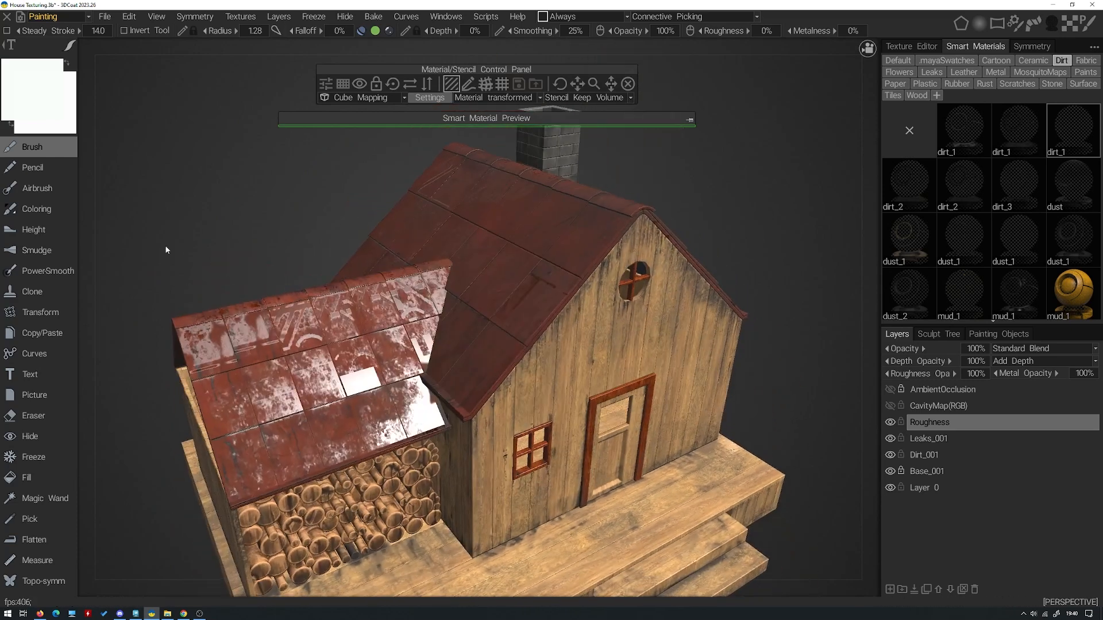
Soften the dirt_1 gloss on the woodshed roof's front slope with the Eraser on the Roughness layer
{"action": "left_click", "coordinate": [53, 415]}
{"action": "mouse_move", "coordinate": [322, 383]}
{"action": "left_mouse_down"}
{"action": "mouse_move", "coordinate": [298, 390]}
{"action": "mouse_move", "coordinate": [333, 373]}
{"action": "mouse_move", "coordinate": [309, 326]}
{"action": "mouse_move", "coordinate": [298, 349]}
{"action": "mouse_move", "coordinate": [254, 350]}
{"action": "mouse_move", "coordinate": [240, 320]}
{"action": "left_mouse_up"}
{"action": "mouse_move", "coordinate": [261, 362]}
{"action": "left_mouse_down"}
{"action": "mouse_move", "coordinate": [273, 324]}
{"action": "mouse_move", "coordinate": [313, 326]}
{"action": "mouse_move", "coordinate": [363, 386]}
{"action": "mouse_move", "coordinate": [334, 367]}
{"action": "left_mouse_up"}
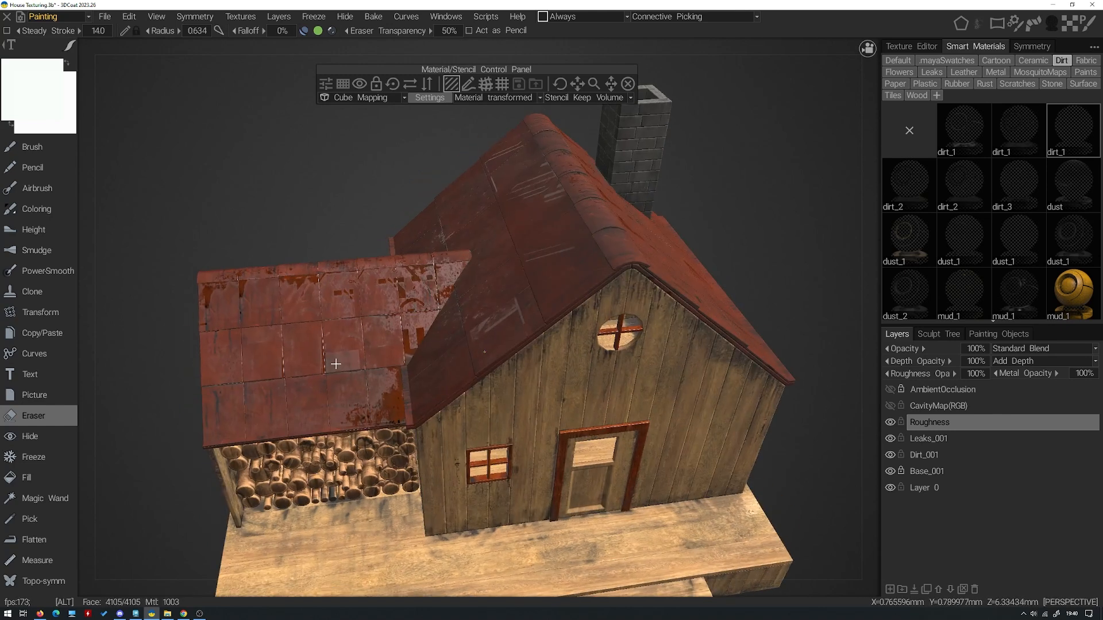
{"action": "mouse_move", "coordinate": [320, 328]}
{"action": "left_mouse_down", "text": "alt"}
{"action": "mouse_move", "coordinate": [381, 312]}
{"action": "mouse_move", "coordinate": [424, 334]}
{"action": "mouse_move", "coordinate": [426, 322]}
{"action": "left_mouse_up", "text": "alt"}
{"action": "mouse_move", "coordinate": [434, 296]}
{"action": "left_mouse_down"}
{"action": "mouse_move", "coordinate": [435, 313]}
{"action": "mouse_move", "coordinate": [366, 325]}
{"action": "mouse_move", "coordinate": [360, 367]}
{"action": "left_mouse_up"}
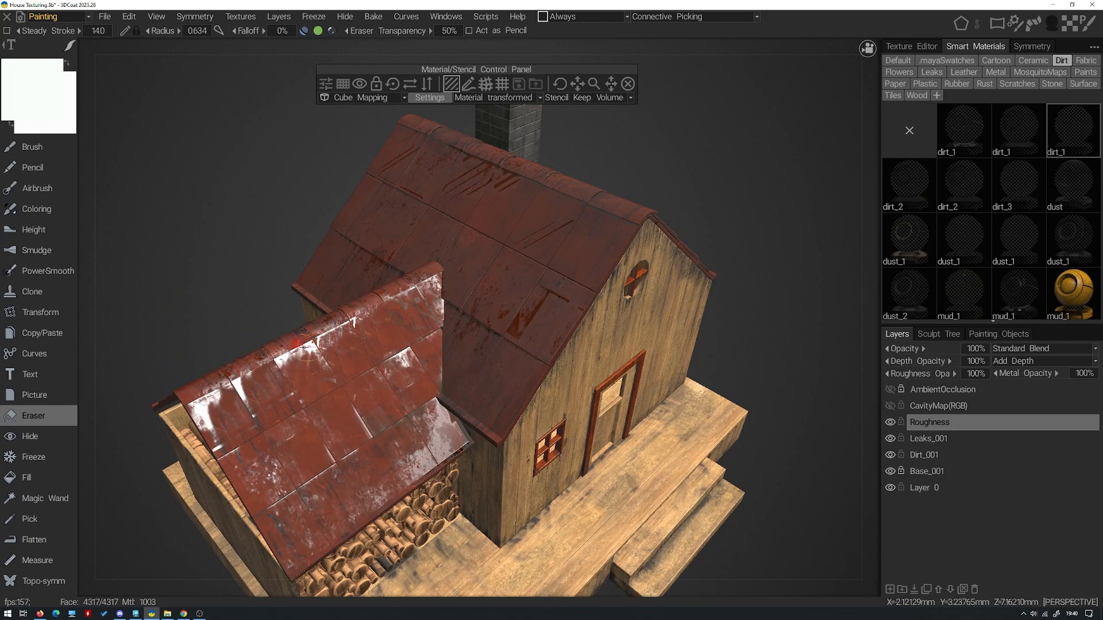
Erase the excess gloss streaks from the woodshed roof's rear slope, from its ridge to its lower panels
{"action": "mouse_move", "coordinate": [390, 405]}
{"action": "left_mouse_down", "text": "alt"}
{"action": "mouse_move", "coordinate": [305, 396]}
{"action": "mouse_move", "coordinate": [399, 391]}
{"action": "mouse_move", "coordinate": [394, 429]}
{"action": "mouse_move", "coordinate": [378, 415]}
{"action": "mouse_move", "coordinate": [387, 402]}
{"action": "mouse_move", "coordinate": [364, 403]}
{"action": "mouse_move", "coordinate": [431, 368]}
{"action": "mouse_move", "coordinate": [449, 315]}
{"action": "mouse_move", "coordinate": [642, 347]}
{"action": "mouse_move", "coordinate": [716, 417]}
{"action": "mouse_move", "coordinate": [691, 368]}
{"action": "mouse_move", "coordinate": [646, 353]}
{"action": "left_mouse_up", "text": "alt"}
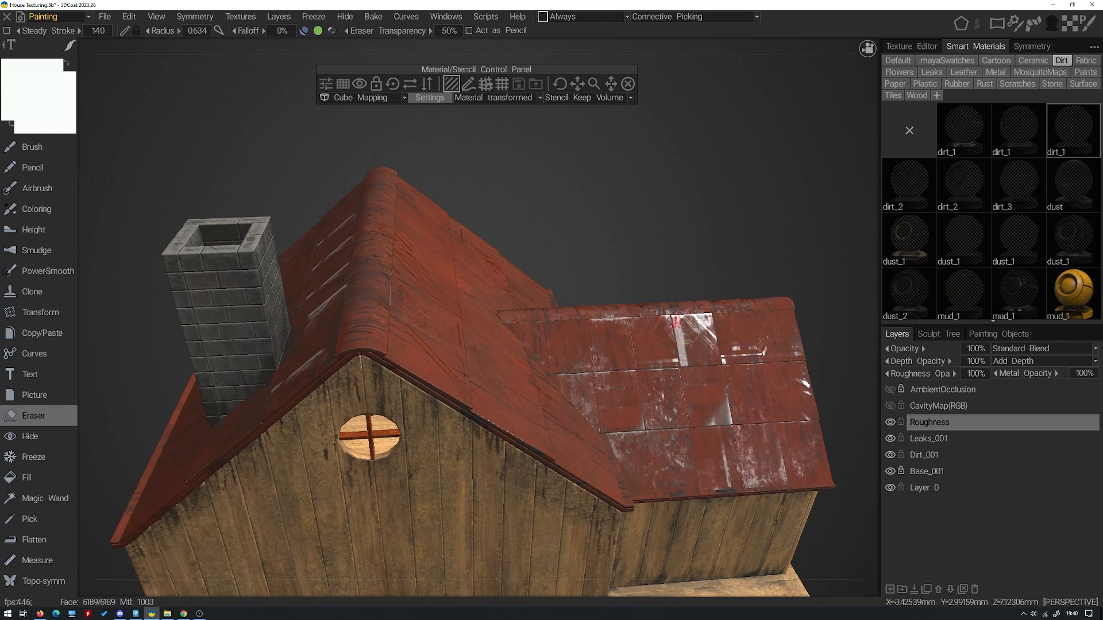
{"action": "mouse_move", "coordinate": [686, 382]}
{"action": "left_mouse_down"}
{"action": "mouse_move", "coordinate": [698, 325]}
{"action": "mouse_move", "coordinate": [712, 319]}
{"action": "left_mouse_up"}
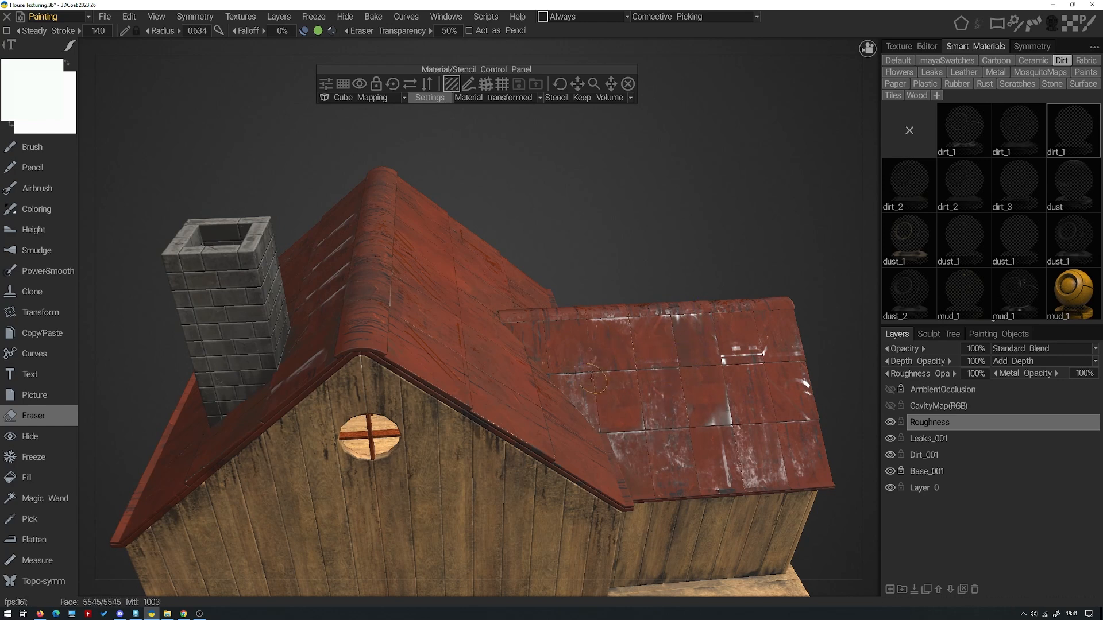
{"action": "left_click_drag", "start_coordinate": [726, 445], "coordinate": [714, 451]}
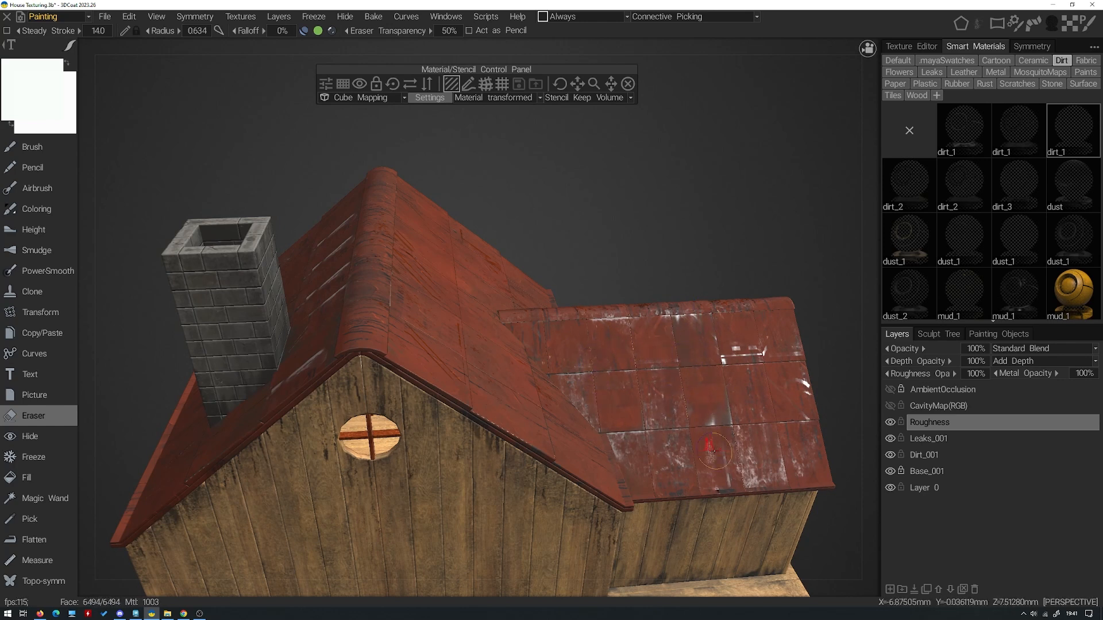
{"action": "mouse_move", "coordinate": [643, 400]}
{"action": "left_mouse_down", "text": "alt"}
{"action": "mouse_move", "coordinate": [678, 391]}
{"action": "mouse_move", "coordinate": [622, 379]}
{"action": "mouse_move", "coordinate": [609, 362]}
{"action": "mouse_move", "coordinate": [653, 343]}
{"action": "mouse_move", "coordinate": [636, 317]}
{"action": "left_mouse_up", "text": "alt"}
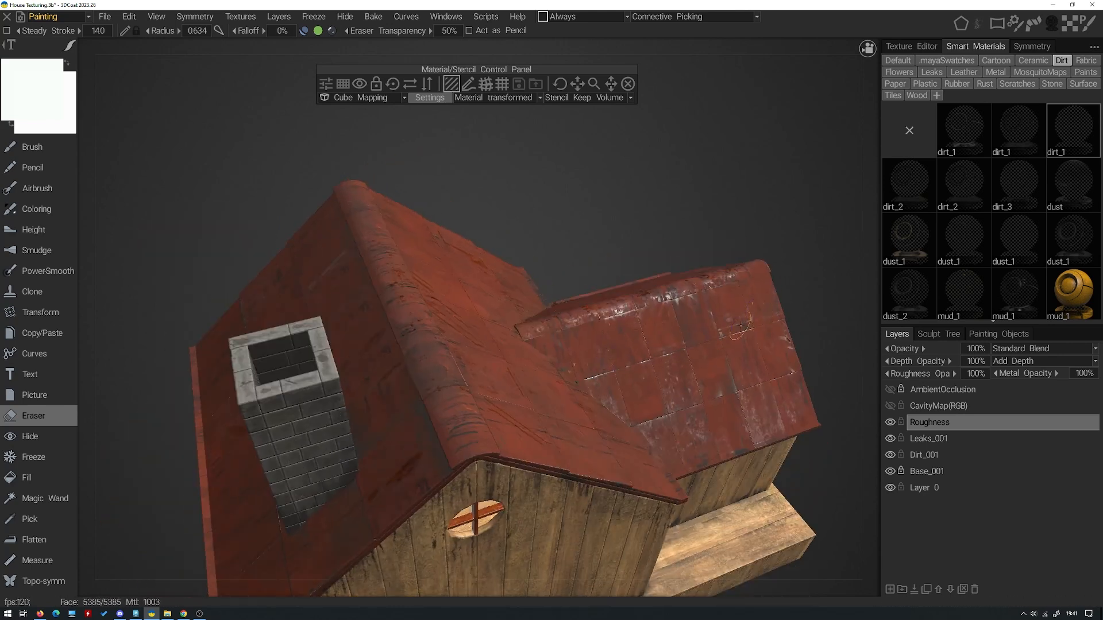
Erase the hard-edged gloss scratches from the main roof's slope facing the woodshed, including the upper panels and outer edge
{"action": "mouse_move", "coordinate": [745, 379]}
{"action": "left_mouse_down", "text": "alt"}
{"action": "mouse_move", "coordinate": [708, 332]}
{"action": "mouse_move", "coordinate": [742, 343]}
{"action": "mouse_move", "coordinate": [631, 282]}
{"action": "mouse_move", "coordinate": [622, 263]}
{"action": "mouse_move", "coordinate": [545, 210]}
{"action": "mouse_move", "coordinate": [556, 310]}
{"action": "left_mouse_up", "text": "alt"}
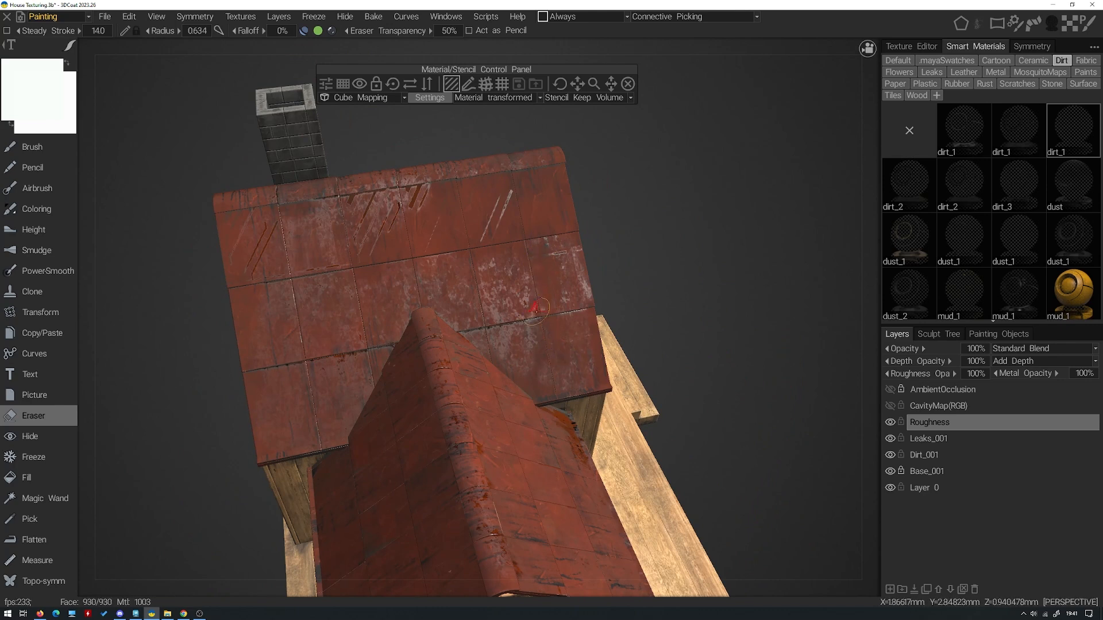
{"action": "left_click_drag", "start_coordinate": [387, 242], "coordinate": [369, 217], "text": "alt"}
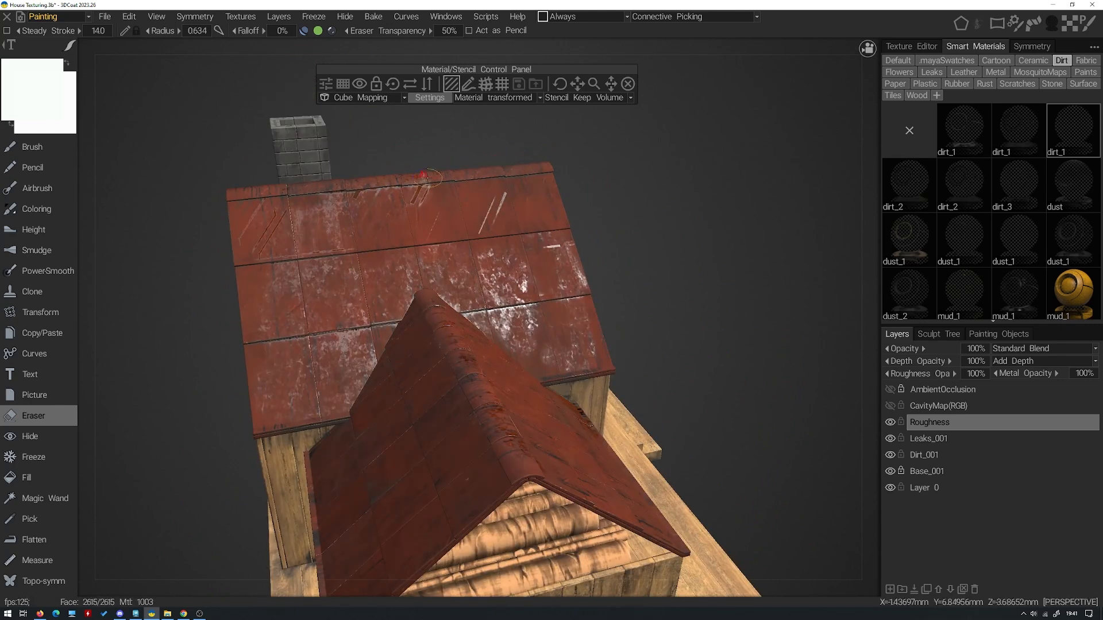
{"action": "left_click_drag", "start_coordinate": [333, 291], "coordinate": [340, 291]}
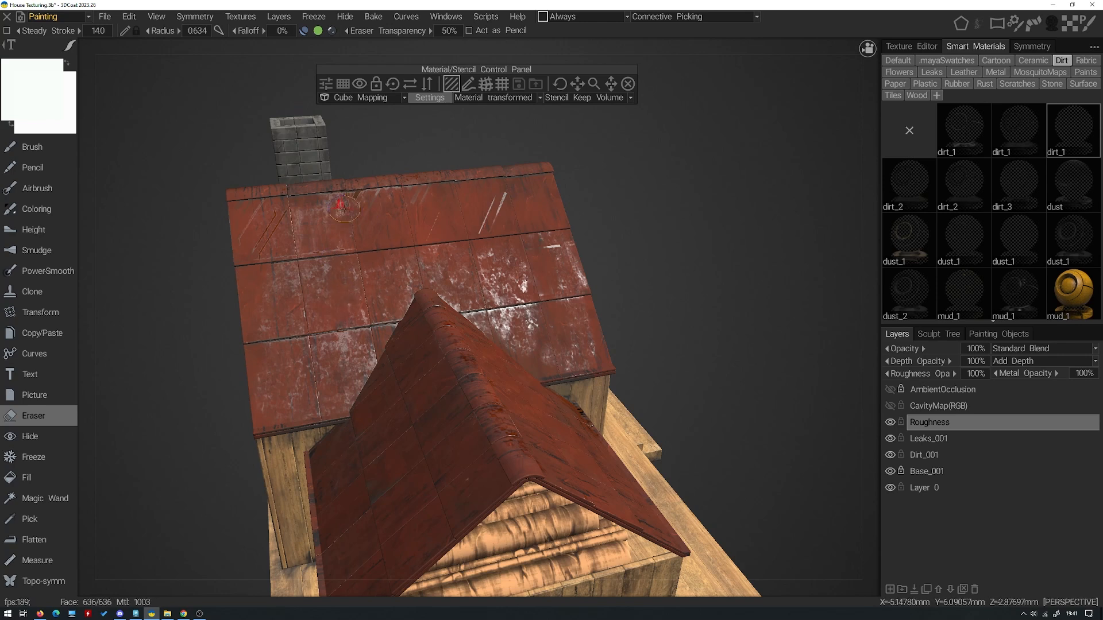
{"action": "mouse_move", "coordinate": [352, 205]}
{"action": "left_mouse_down", "text": "alt"}
{"action": "mouse_move", "coordinate": [506, 194]}
{"action": "mouse_move", "coordinate": [505, 185]}
{"action": "left_mouse_up", "text": "alt"}
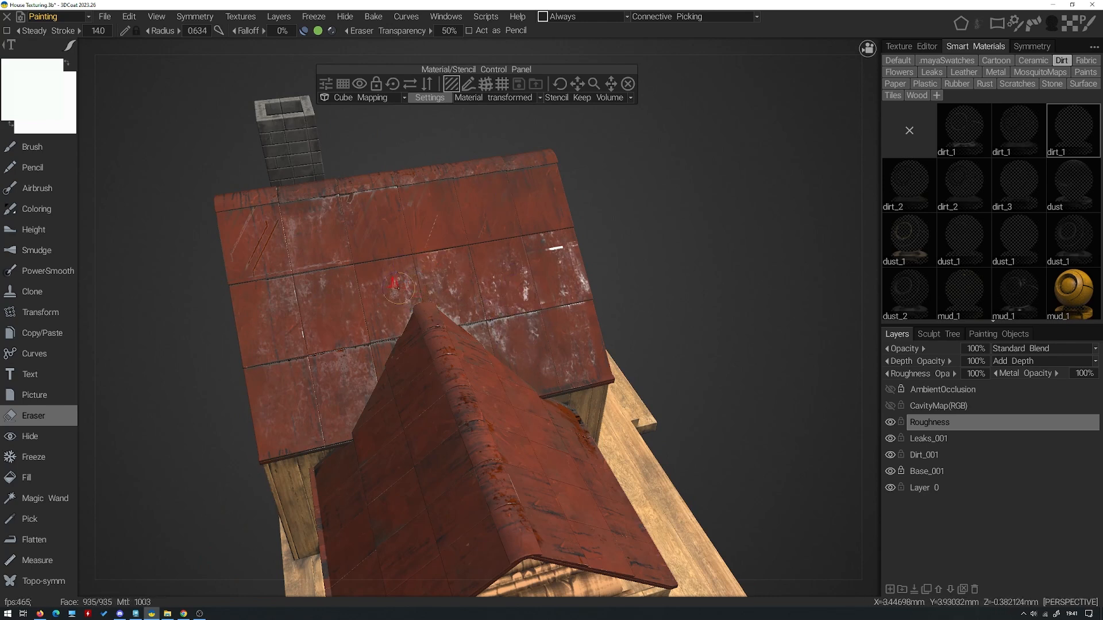
{"action": "left_click_drag", "start_coordinate": [406, 290], "coordinate": [381, 291], "text": "alt"}
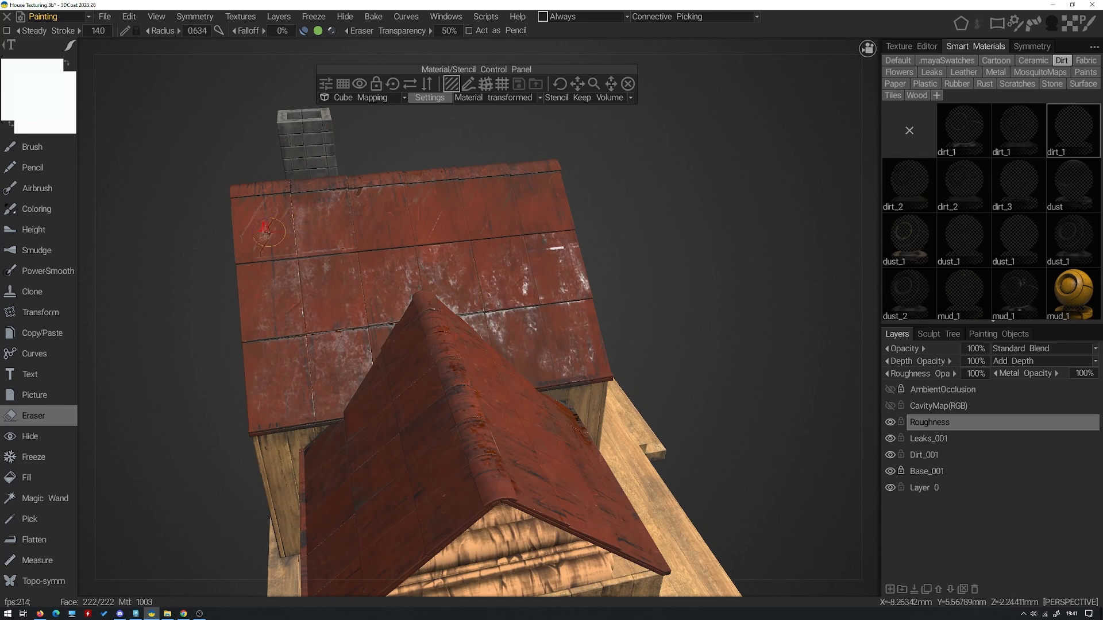
{"action": "mouse_move", "coordinate": [296, 252]}
{"action": "left_mouse_down", "text": "alt"}
{"action": "mouse_move", "coordinate": [366, 314]}
{"action": "mouse_move", "coordinate": [437, 314]}
{"action": "mouse_move", "coordinate": [557, 250]}
{"action": "left_mouse_up", "text": "alt"}
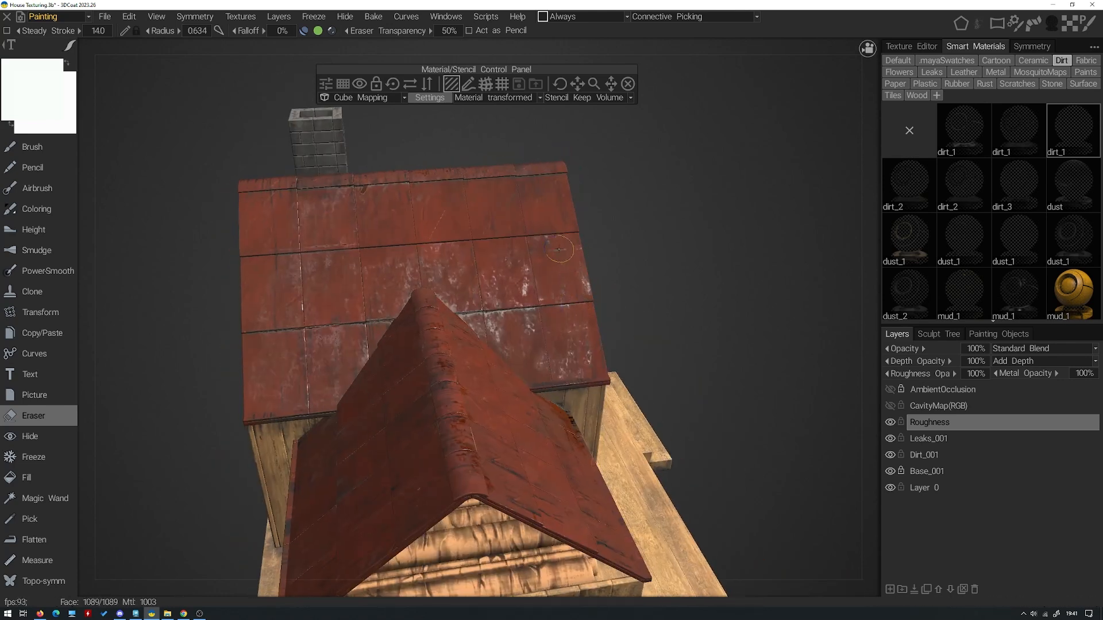
Thin out the remaining roughness gloss on the roof panels with further Eraser strokes
{"action": "left_click_drag", "start_coordinate": [498, 305], "coordinate": [531, 313], "text": "alt"}
{"action": "mouse_move", "coordinate": [395, 242]}
{"action": "left_mouse_down", "text": "alt"}
{"action": "mouse_move", "coordinate": [342, 267]}
{"action": "mouse_move", "coordinate": [405, 246]}
{"action": "mouse_move", "coordinate": [531, 327]}
{"action": "mouse_move", "coordinate": [600, 270]}
{"action": "mouse_move", "coordinate": [546, 287]}
{"action": "mouse_move", "coordinate": [600, 264]}
{"action": "mouse_move", "coordinate": [561, 333]}
{"action": "mouse_move", "coordinate": [557, 322]}
{"action": "left_mouse_up", "text": "alt"}
{"action": "left_click_drag", "start_coordinate": [683, 416], "coordinate": [704, 483]}
{"action": "left_click_drag", "start_coordinate": [586, 394], "coordinate": [531, 409]}
{"action": "left_click_drag", "start_coordinate": [682, 396], "coordinate": [703, 459]}
{"action": "mouse_move", "coordinate": [586, 377]}
{"action": "left_mouse_down", "text": "alt"}
{"action": "mouse_move", "coordinate": [639, 380]}
{"action": "mouse_move", "coordinate": [574, 376]}
{"action": "mouse_move", "coordinate": [632, 370]}
{"action": "left_mouse_up", "text": "alt"}
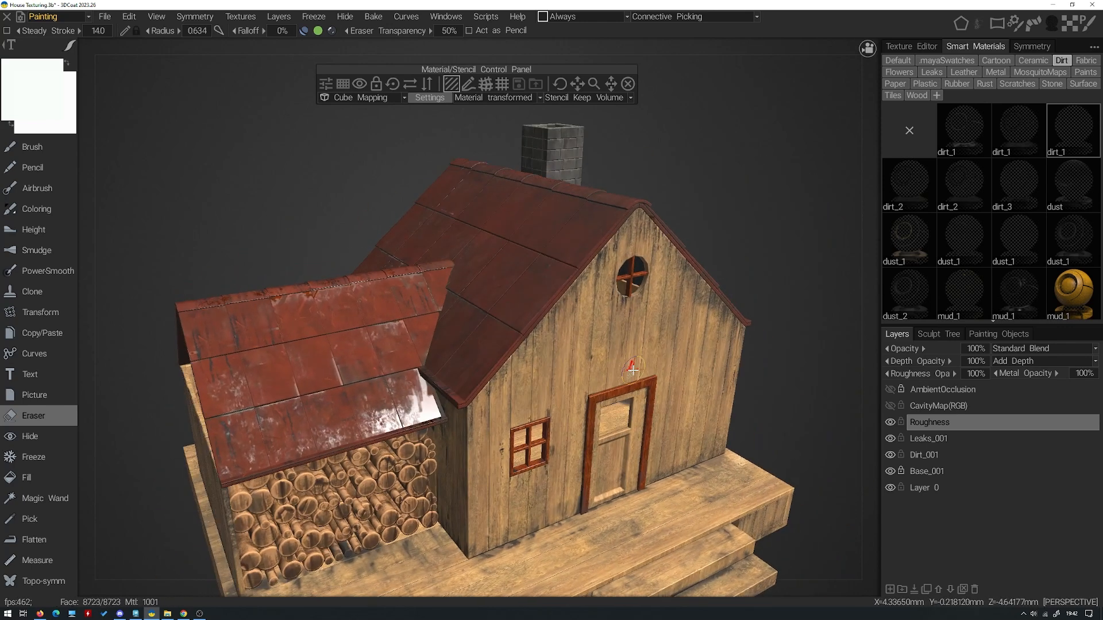
Switch to the Render room and inspect the roof reflections from several angles
{"action": "left_click_drag", "start_coordinate": [489, 268], "coordinate": [545, 253], "text": "alt"}
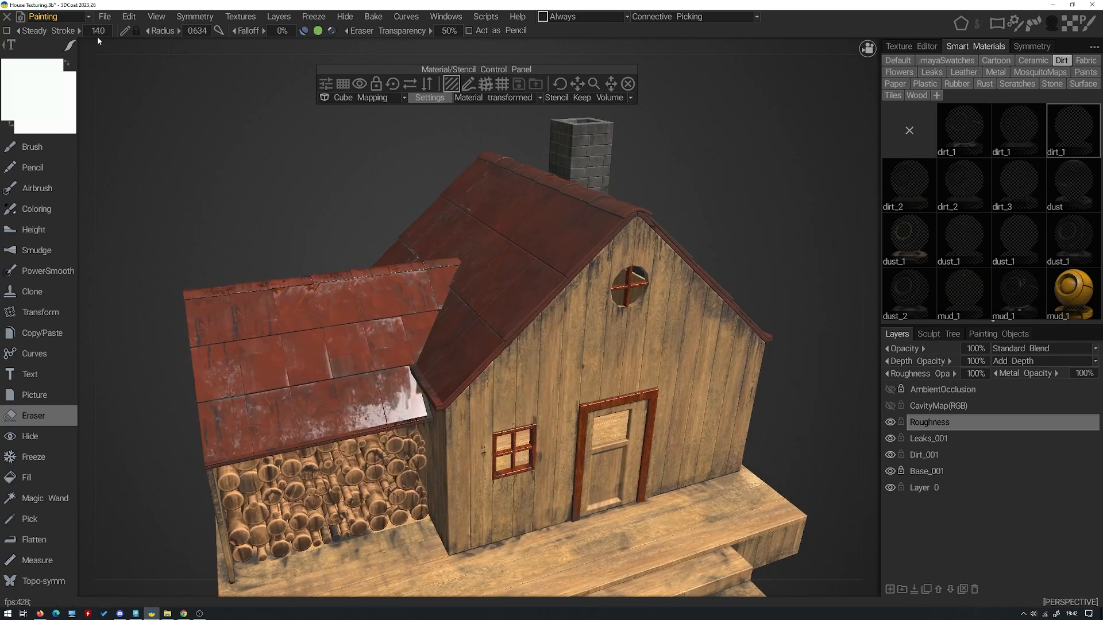
{"action": "left_click", "coordinate": [79, 17]}
{"action": "left_click", "coordinate": [69, 88]}
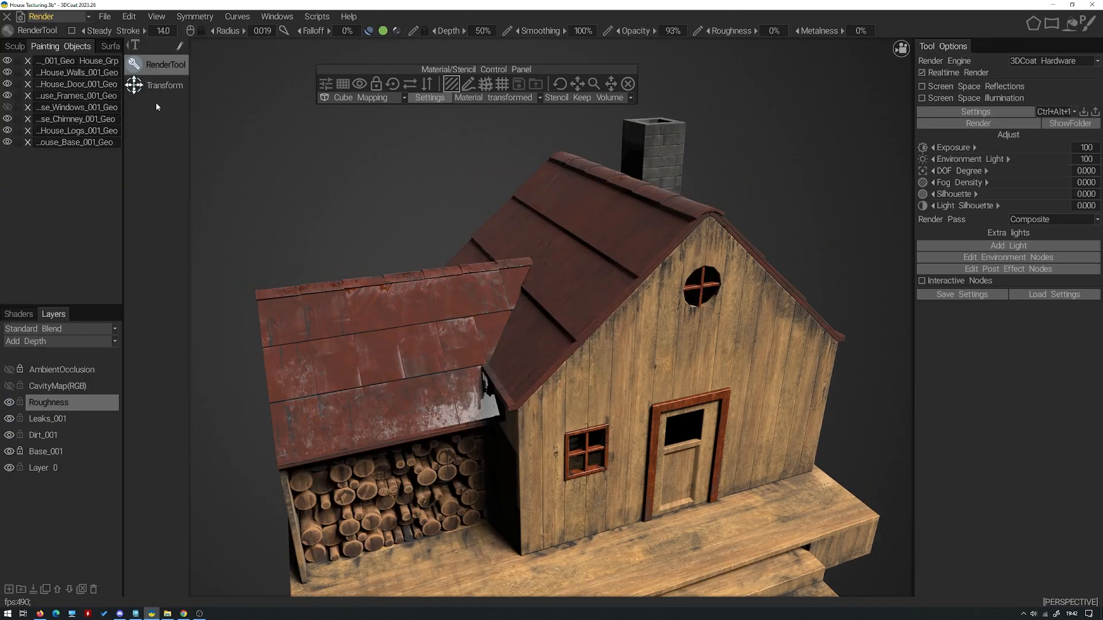
{"action": "left_click_drag", "start_coordinate": [517, 149], "coordinate": [481, 168], "text": "alt"}
{"action": "right_click_drag", "start_coordinate": [481, 168], "coordinate": [529, 198], "text": "alt"}
{"action": "left_click_drag", "start_coordinate": [529, 199], "coordinate": [598, 180], "text": "alt"}
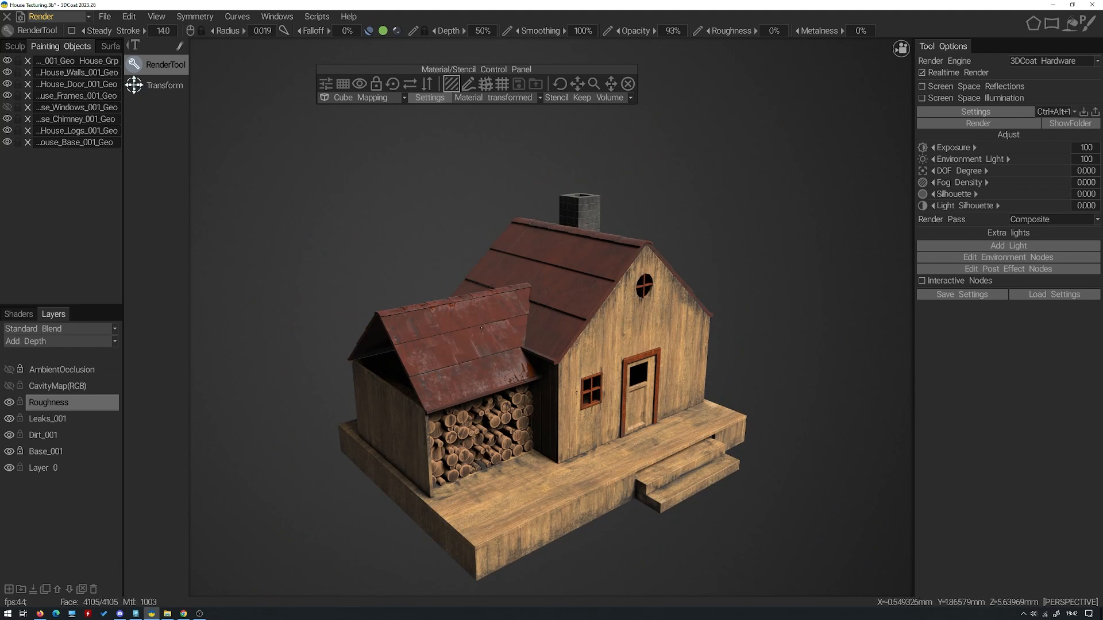
{"action": "left_click_drag", "start_coordinate": [382, 348], "coordinate": [672, 405], "text": "alt"}
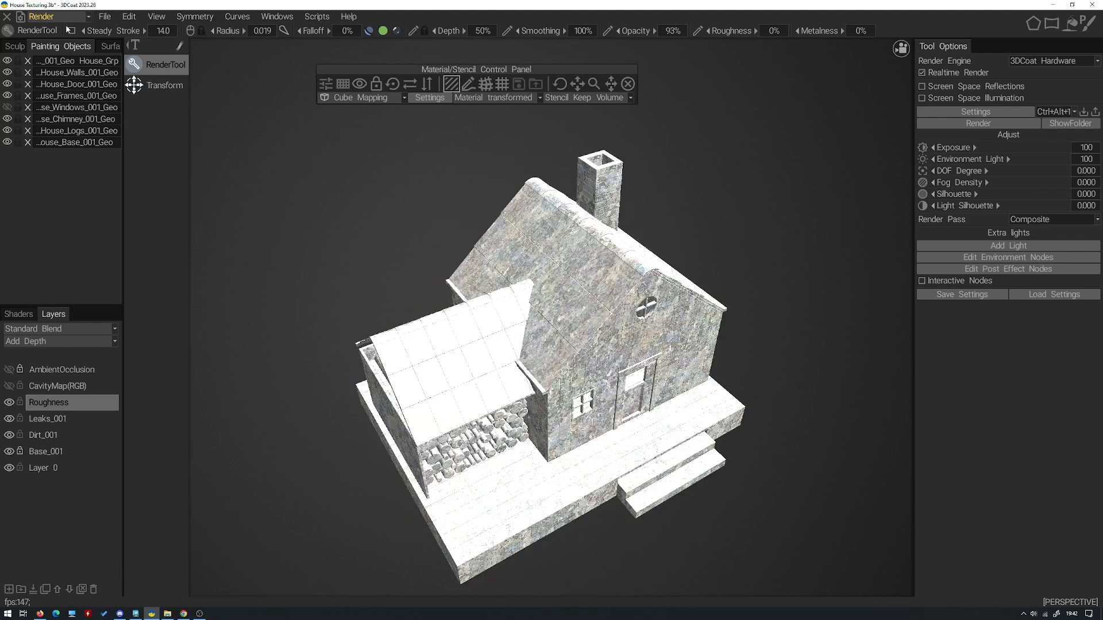
Return to the Painting room and brush dirt_1 gloss onto the house's front wall planks on the Roughness layer
{"action": "left_click", "coordinate": [88, 18]}
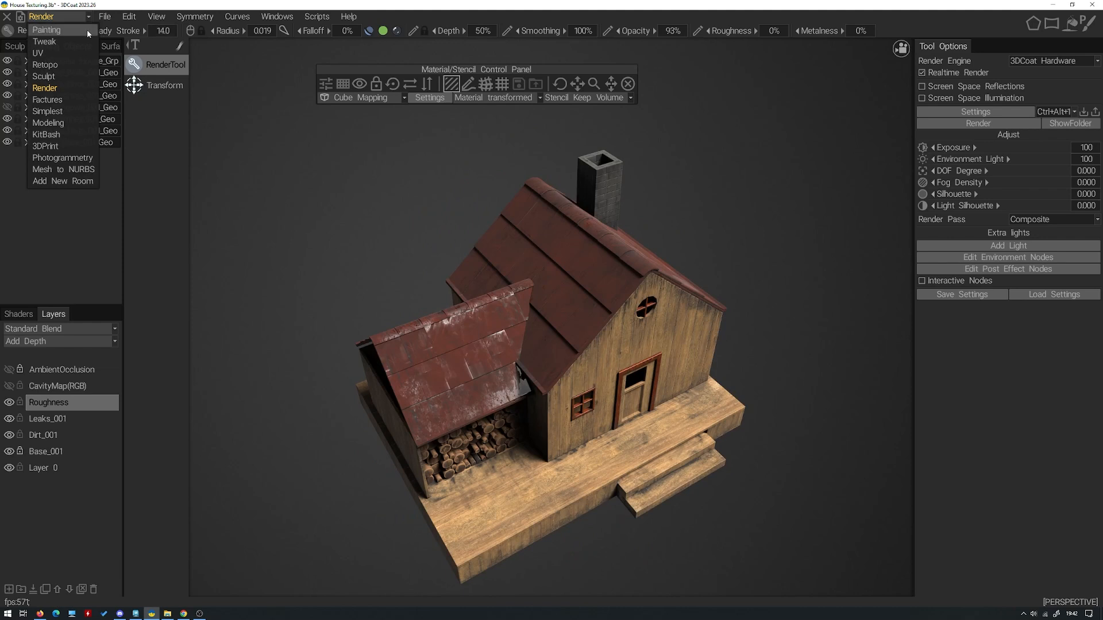
{"action": "left_click", "coordinate": [87, 29]}
{"action": "mouse_move", "coordinate": [370, 145]}
{"action": "left_mouse_down", "text": "alt"}
{"action": "mouse_move", "coordinate": [510, 175]}
{"action": "mouse_move", "coordinate": [570, 219]}
{"action": "mouse_move", "coordinate": [514, 242]}
{"action": "mouse_move", "coordinate": [453, 308]}
{"action": "left_mouse_up", "text": "alt"}
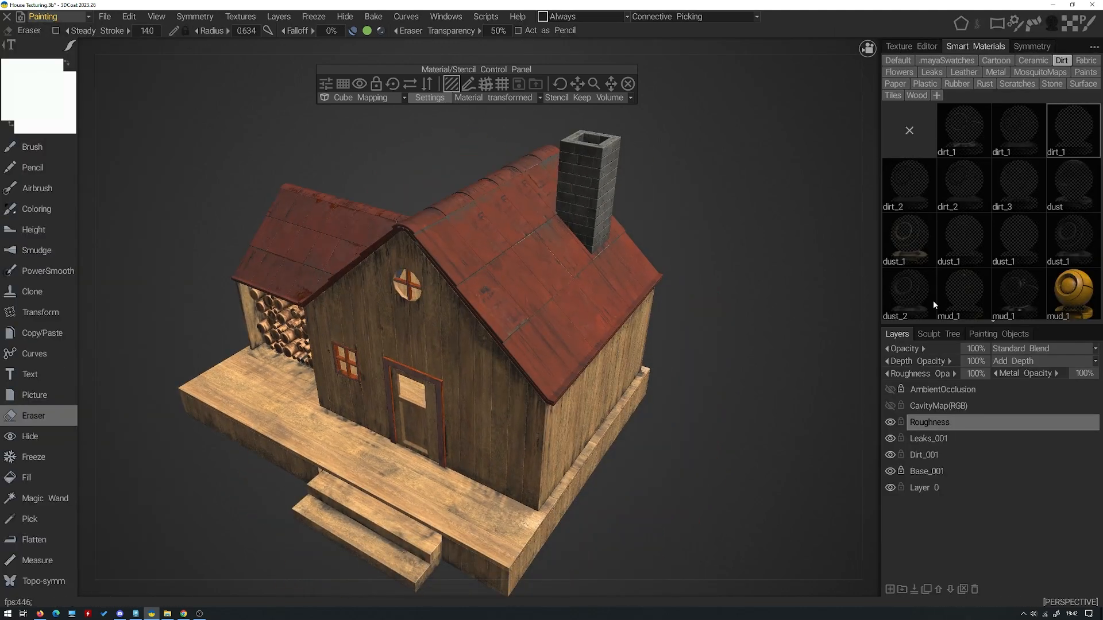
{"action": "mouse_move", "coordinate": [448, 214]}
{"action": "left_mouse_down", "text": "alt"}
{"action": "mouse_move", "coordinate": [517, 332]}
{"action": "mouse_move", "coordinate": [499, 276]}
{"action": "mouse_move", "coordinate": [540, 164]}
{"action": "mouse_move", "coordinate": [566, 256]}
{"action": "mouse_move", "coordinate": [459, 233]}
{"action": "left_mouse_up", "text": "alt"}
{"action": "left_click", "coordinate": [41, 415]}
{"action": "mouse_move", "coordinate": [546, 163]}
{"action": "left_mouse_down", "text": "alt"}
{"action": "mouse_move", "coordinate": [577, 295]}
{"action": "mouse_move", "coordinate": [365, 250]}
{"action": "mouse_move", "coordinate": [374, 322]}
{"action": "left_mouse_up", "text": "alt"}
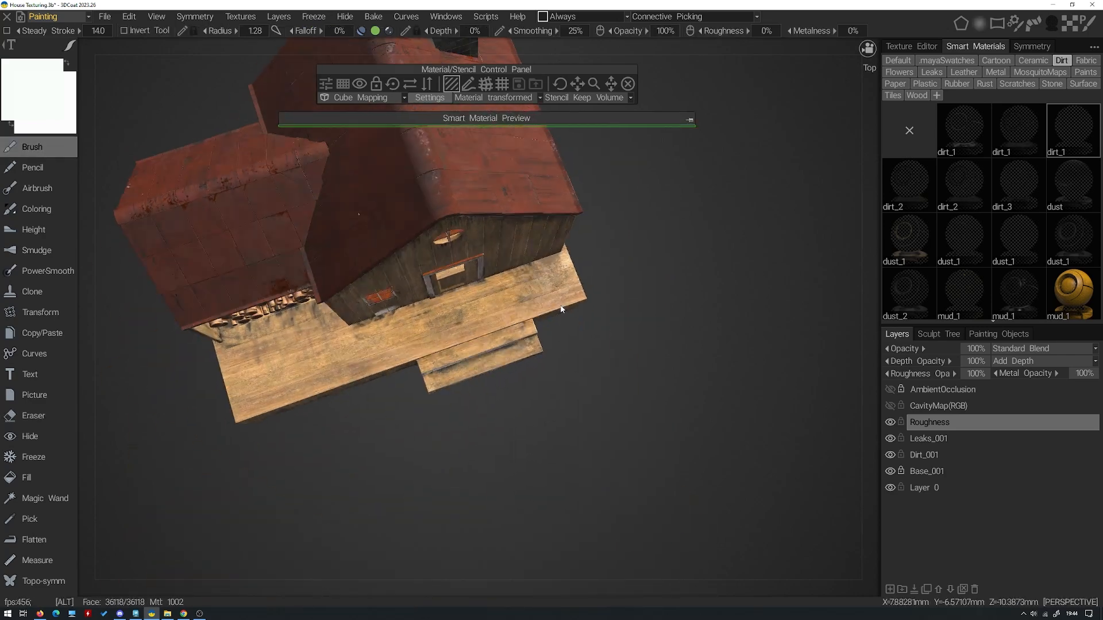
{"action": "left_click_drag", "start_coordinate": [561, 308], "coordinate": [436, 287], "text": "alt"}
{"action": "left_click_drag", "start_coordinate": [494, 392], "coordinate": [626, 189], "text": "alt"}
{"action": "left_click_drag", "start_coordinate": [618, 48], "coordinate": [619, 58]}
{"action": "left_click_drag", "start_coordinate": [465, 132], "coordinate": [468, 192], "text": "alt"}
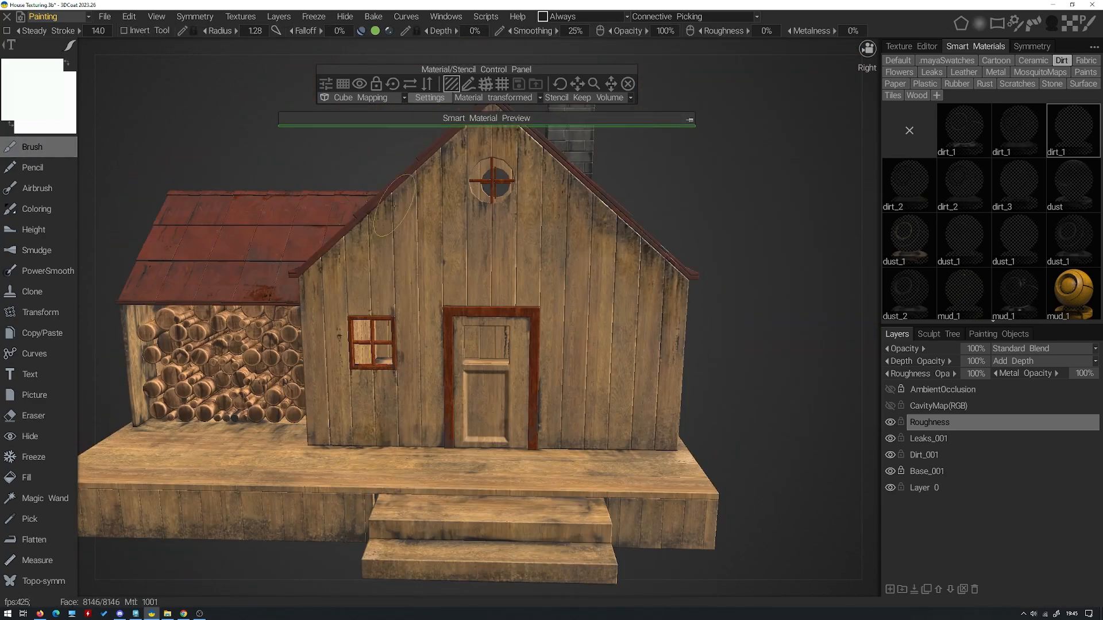
Partially erase the gloss on the front wall around the round gable window and the door
{"action": "left_click_drag", "start_coordinate": [494, 339], "coordinate": [573, 279], "text": "alt"}
{"action": "left_click", "coordinate": [33, 415]}
{"action": "left_click_drag", "start_coordinate": [526, 189], "coordinate": [497, 218]}
{"action": "left_click_drag", "start_coordinate": [361, 235], "coordinate": [495, 173]}
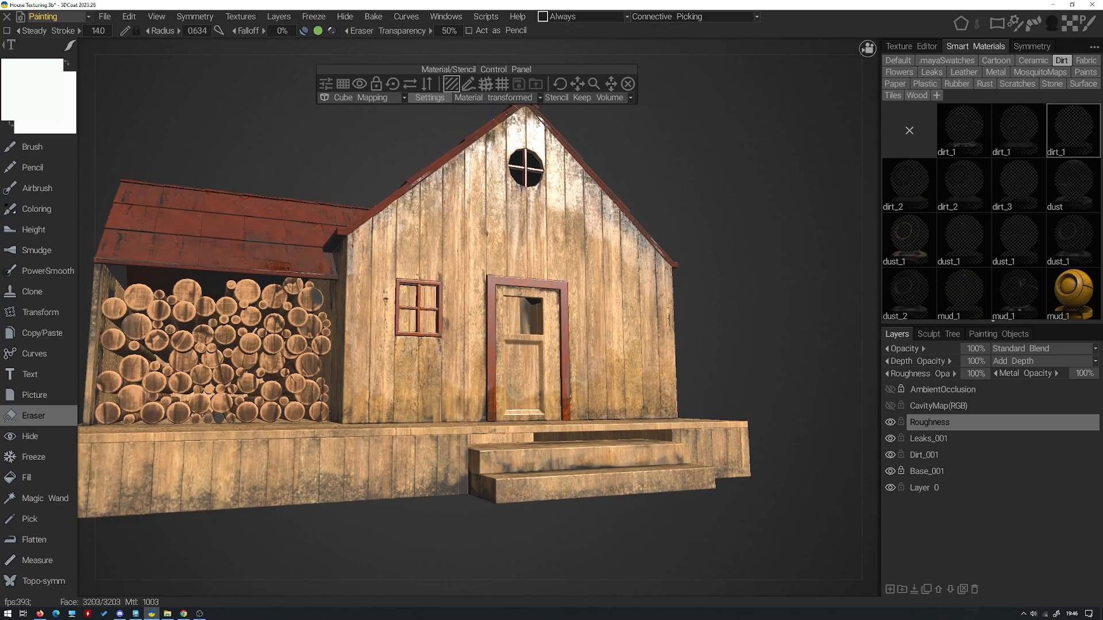
{"action": "left_click_drag", "start_coordinate": [522, 132], "coordinate": [602, 229]}
{"action": "mouse_move", "coordinate": [436, 419]}
{"action": "left_mouse_down", "text": "alt"}
{"action": "mouse_move", "coordinate": [422, 371]}
{"action": "mouse_move", "coordinate": [439, 379]}
{"action": "mouse_move", "coordinate": [441, 410]}
{"action": "left_mouse_up", "text": "alt"}
{"action": "mouse_move", "coordinate": [448, 402]}
{"action": "left_mouse_down"}
{"action": "mouse_move", "coordinate": [405, 405]}
{"action": "mouse_move", "coordinate": [452, 381]}
{"action": "left_mouse_up"}
{"action": "mouse_move", "coordinate": [595, 376]}
{"action": "left_mouse_down"}
{"action": "mouse_move", "coordinate": [641, 368]}
{"action": "mouse_move", "coordinate": [669, 338]}
{"action": "left_mouse_up"}
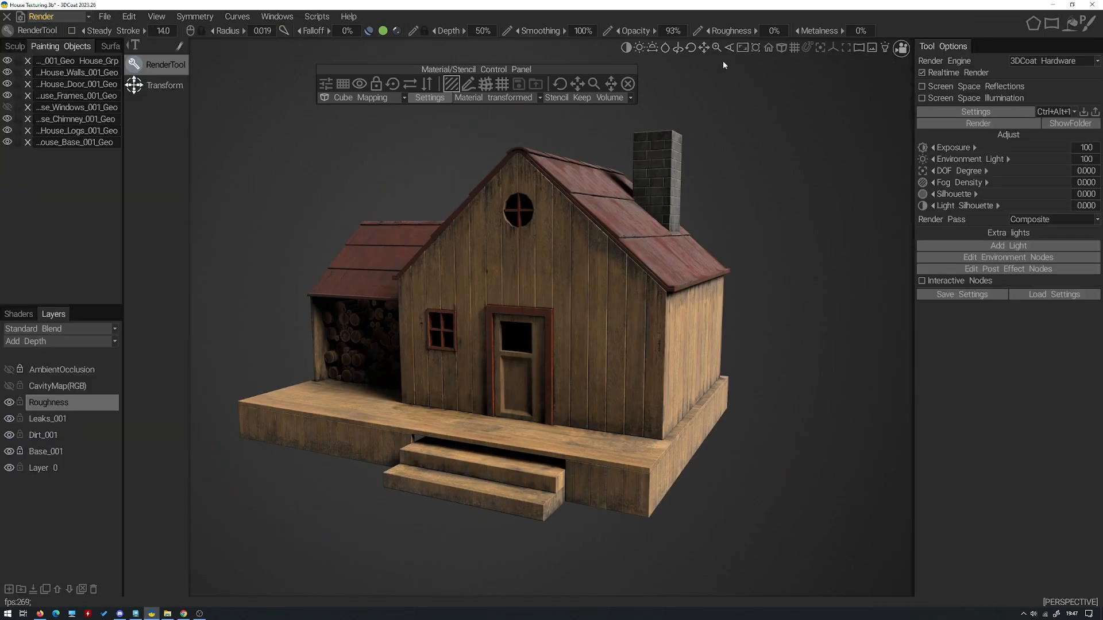
Brush dirt_1 gloss onto the plank wall below the chimney-side roof slope
{"action": "mouse_move", "coordinate": [722, 61]}
{"action": "left_mouse_down", "text": "alt"}
{"action": "mouse_move", "coordinate": [689, 66]}
{"action": "mouse_move", "coordinate": [598, 153]}
{"action": "mouse_move", "coordinate": [602, 125]}
{"action": "mouse_move", "coordinate": [584, 185]}
{"action": "left_mouse_up", "text": "alt"}
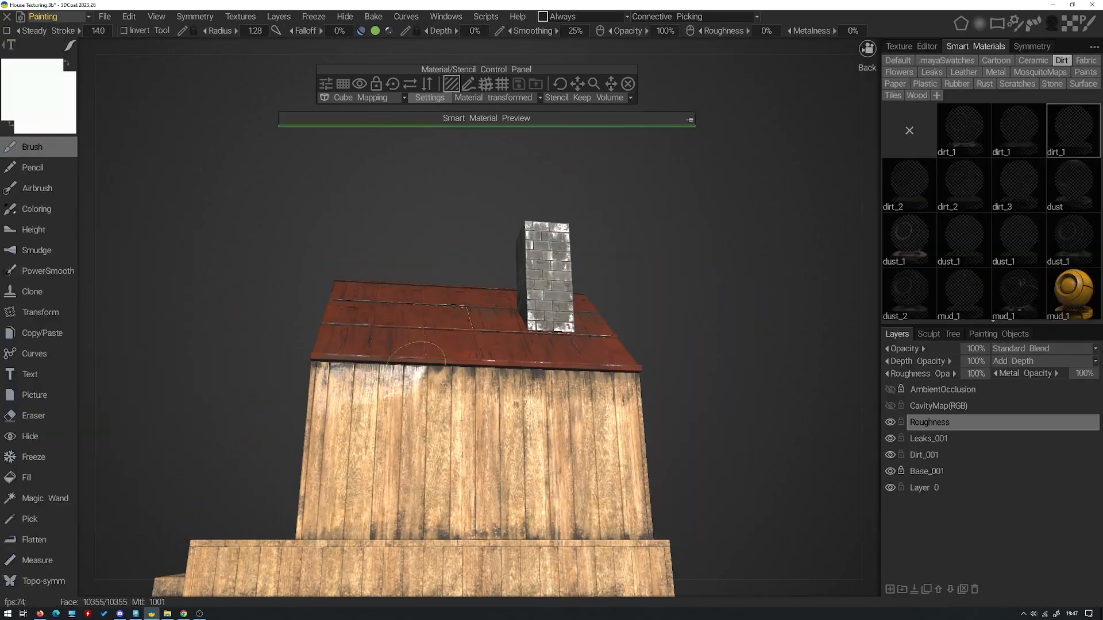
{"action": "mouse_move", "coordinate": [417, 375]}
{"action": "left_mouse_down"}
{"action": "mouse_move", "coordinate": [627, 422]}
{"action": "mouse_move", "coordinate": [632, 516]}
{"action": "left_mouse_up"}
{"action": "left_click_drag", "start_coordinate": [399, 409], "coordinate": [441, 384], "text": "alt"}
{"action": "mouse_move", "coordinate": [388, 460]}
{"action": "left_mouse_down", "text": "alt"}
{"action": "mouse_move", "coordinate": [422, 315]}
{"action": "mouse_move", "coordinate": [657, 392]}
{"action": "mouse_move", "coordinate": [661, 406]}
{"action": "left_mouse_up", "text": "alt"}
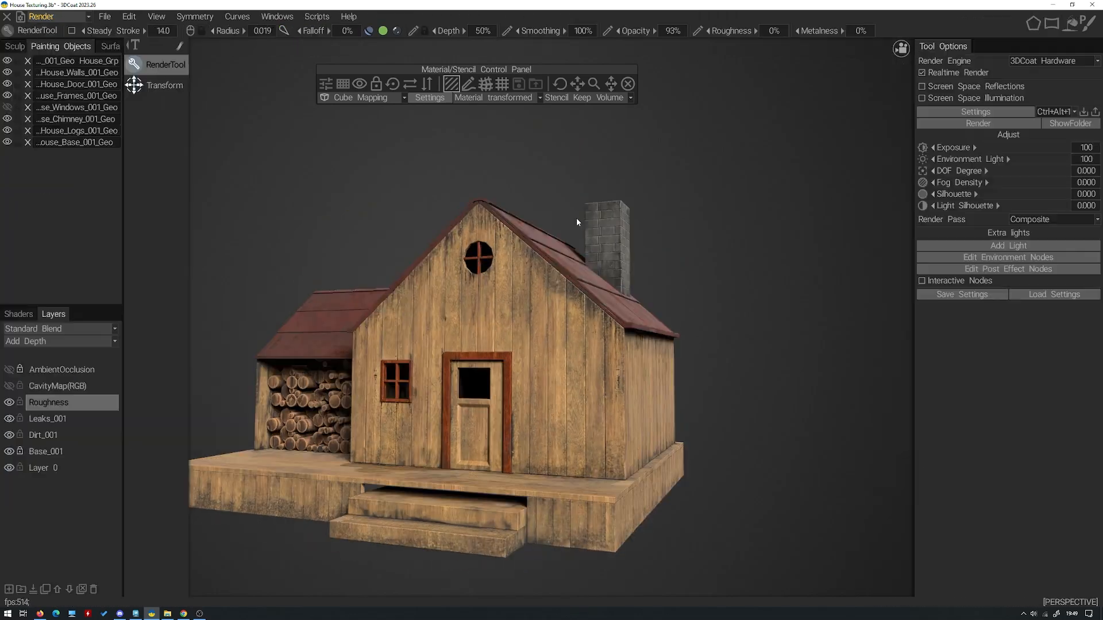
Examine the gloss on the walls and roofs from several angles in the Render room
{"action": "mouse_move", "coordinate": [576, 220]}
{"action": "left_mouse_down", "text": "alt"}
{"action": "mouse_move", "coordinate": [618, 315]}
{"action": "mouse_move", "coordinate": [585, 255]}
{"action": "mouse_move", "coordinate": [642, 284]}
{"action": "mouse_move", "coordinate": [637, 320]}
{"action": "mouse_move", "coordinate": [715, 339]}
{"action": "mouse_move", "coordinate": [562, 285]}
{"action": "left_mouse_up", "text": "alt"}
{"action": "left_click_drag", "start_coordinate": [527, 252], "coordinate": [536, 328], "text": "alt"}
{"action": "left_click_drag", "start_coordinate": [589, 271], "coordinate": [660, 176], "text": "alt"}
{"action": "left_click_drag", "start_coordinate": [603, 229], "coordinate": [650, 300], "text": "alt"}
{"action": "mouse_move", "coordinate": [536, 265]}
{"action": "left_mouse_down", "text": "alt"}
{"action": "mouse_move", "coordinate": [503, 263]}
{"action": "mouse_move", "coordinate": [516, 248]}
{"action": "mouse_move", "coordinate": [494, 239]}
{"action": "mouse_move", "coordinate": [500, 270]}
{"action": "mouse_move", "coordinate": [517, 269]}
{"action": "left_mouse_up", "text": "alt"}
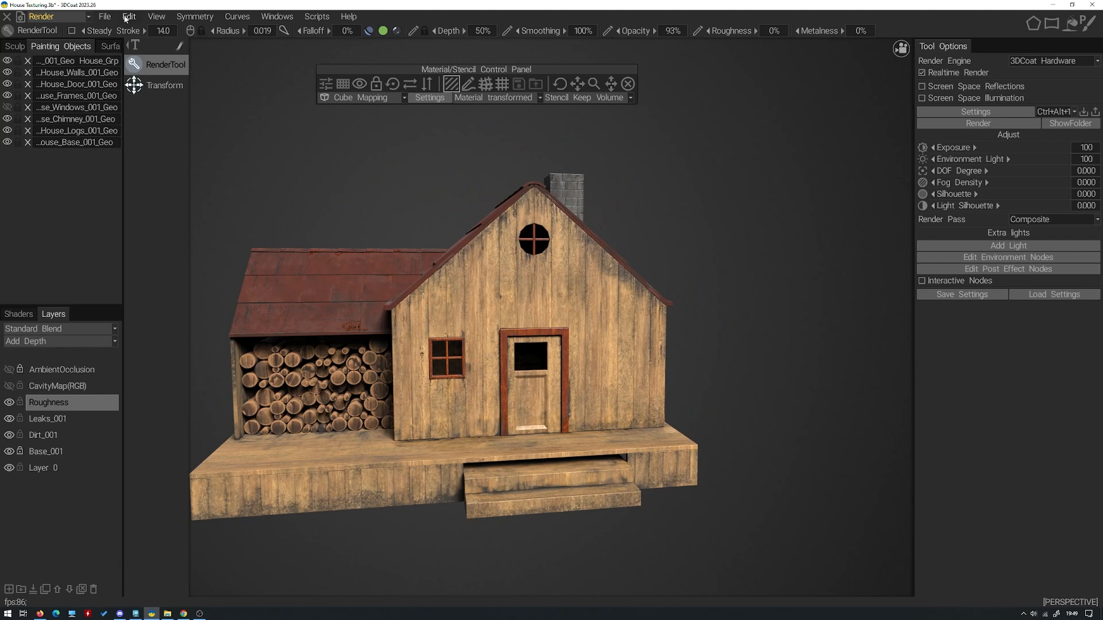
Return to the Painting room and examine the front wall and the main roof's slope beside the chimney
{"action": "left_click", "coordinate": [49, 19]}
{"action": "left_click", "coordinate": [47, 28]}
{"action": "left_click_drag", "start_coordinate": [521, 238], "coordinate": [488, 227], "text": "alt"}
{"action": "scroll", "coordinate": [487, 226], "scroll_direction": "up", "scroll_amount": 3}
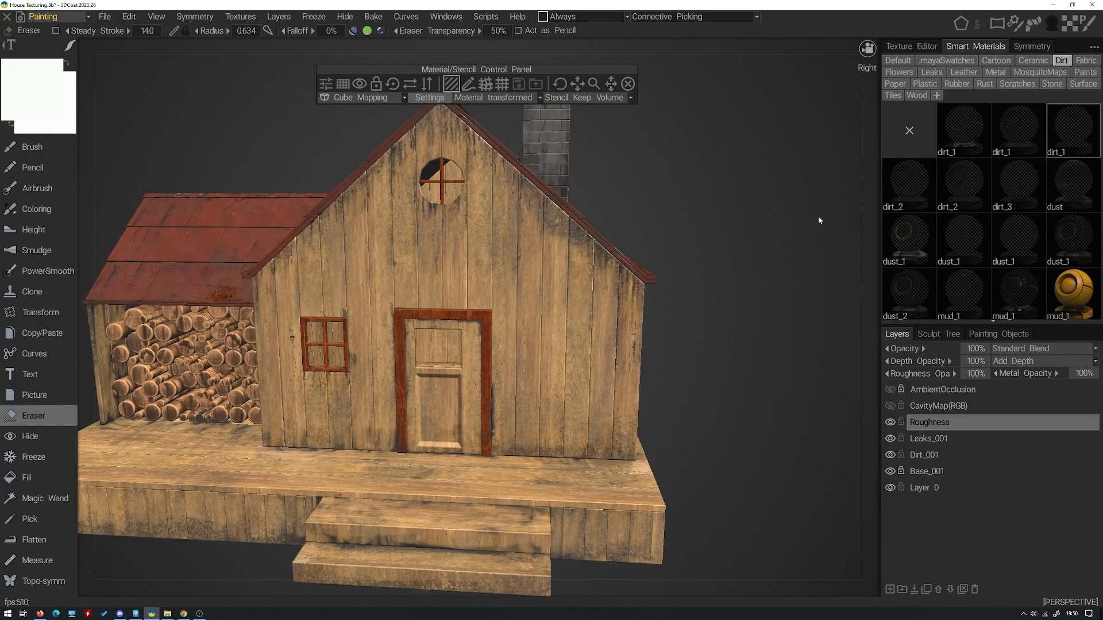
{"action": "left_click_drag", "start_coordinate": [486, 240], "coordinate": [457, 275], "text": "alt"}
{"action": "right_click_drag", "start_coordinate": [552, 233], "coordinate": [539, 229], "text": "alt"}
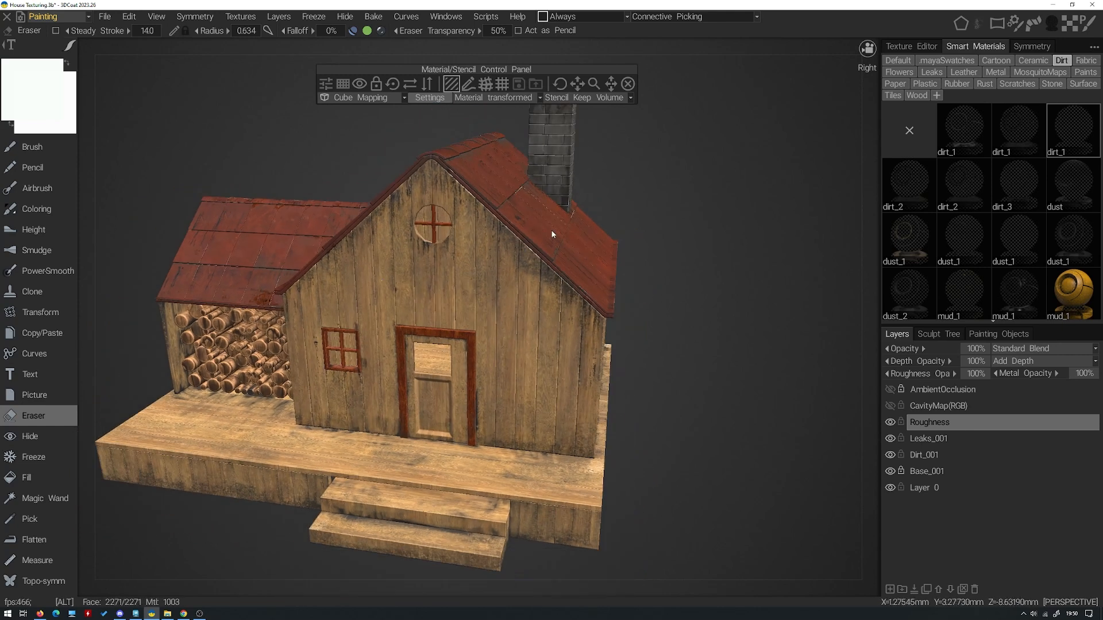
{"action": "middle_click_drag", "start_coordinate": [539, 230], "coordinate": [590, 227], "text": "alt"}
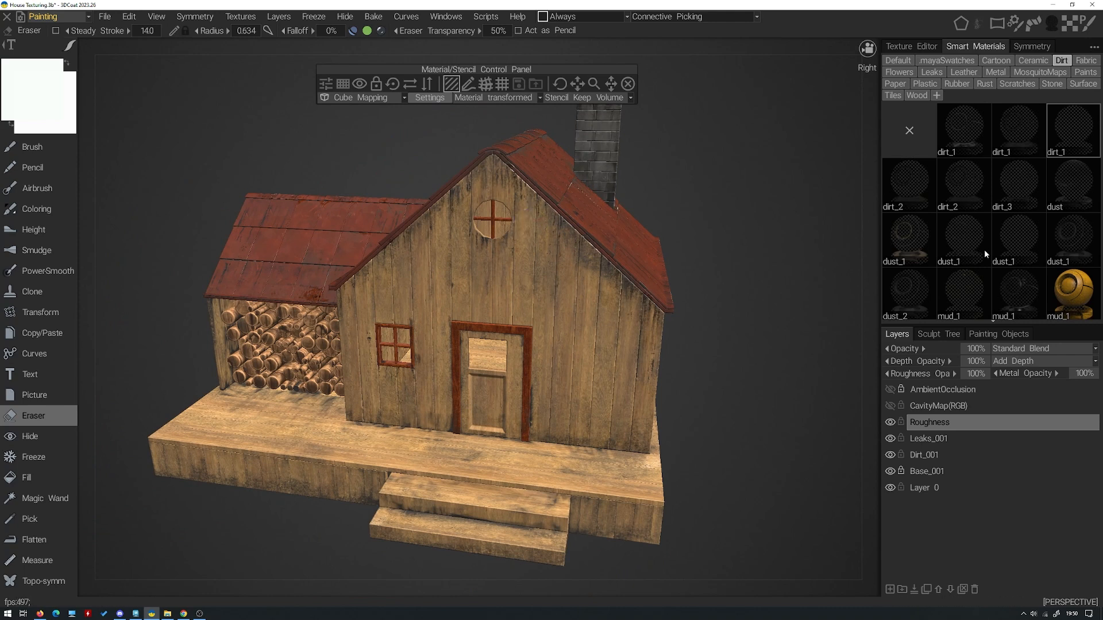
{"action": "mouse_move", "coordinate": [984, 250]}
{"action": "left_click_drag", "start_coordinate": [652, 166], "coordinate": [642, 192], "text": "alt"}
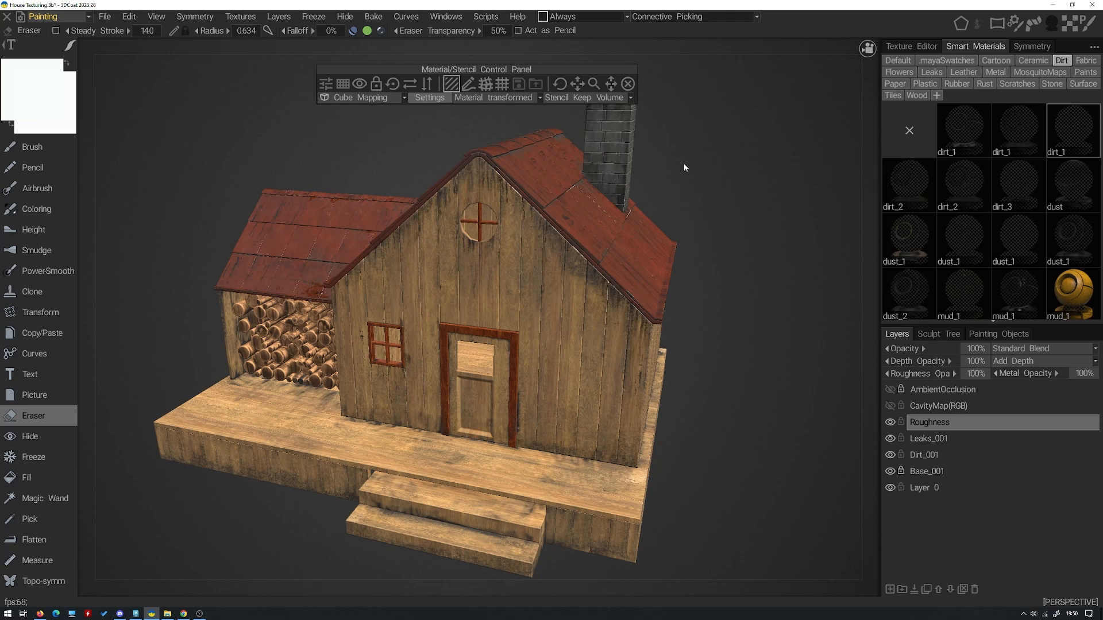
{"action": "left_click_drag", "start_coordinate": [684, 167], "coordinate": [454, 225], "text": "alt"}
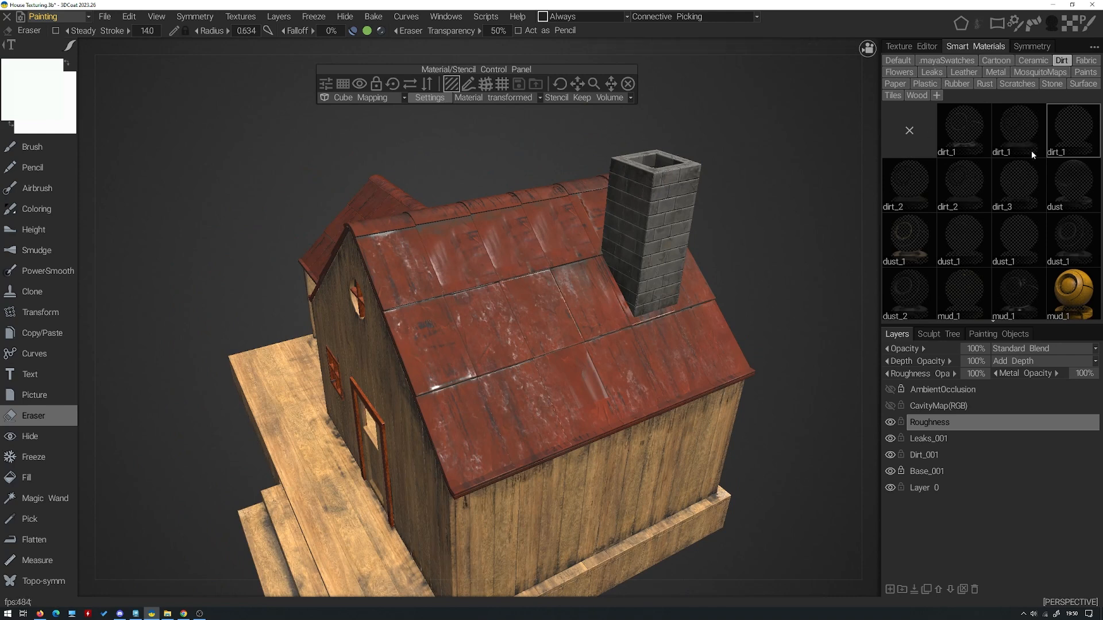
Open the Smart Material Preview with the Brush and compare the dust_1 and dirt_1 materials on the house
{"action": "left_click", "coordinate": [904, 233]}
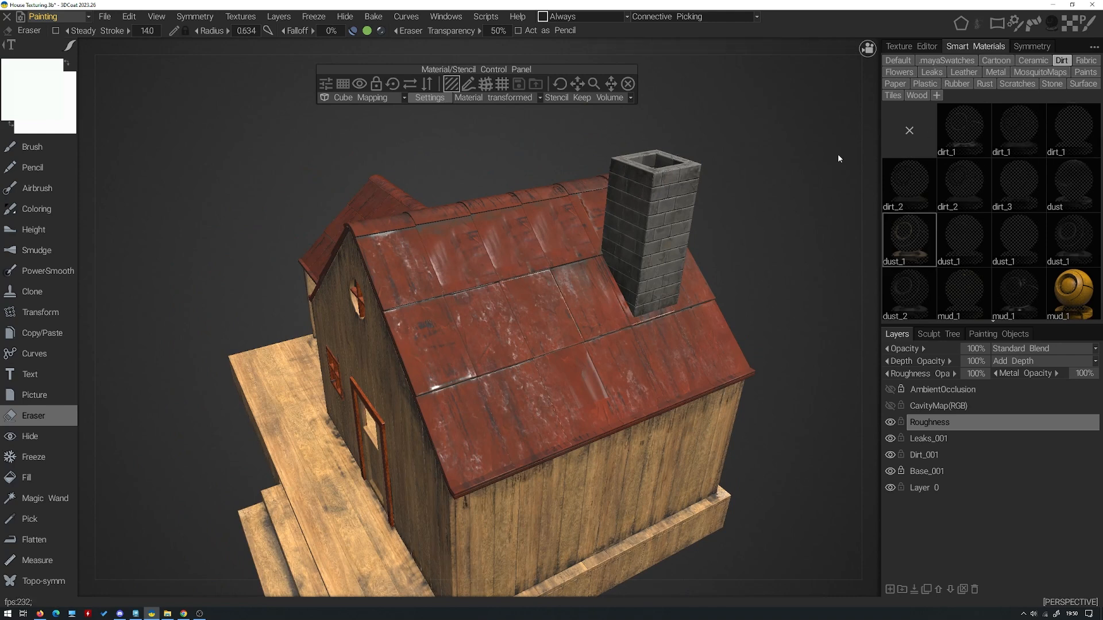
{"action": "left_click", "coordinate": [29, 151]}
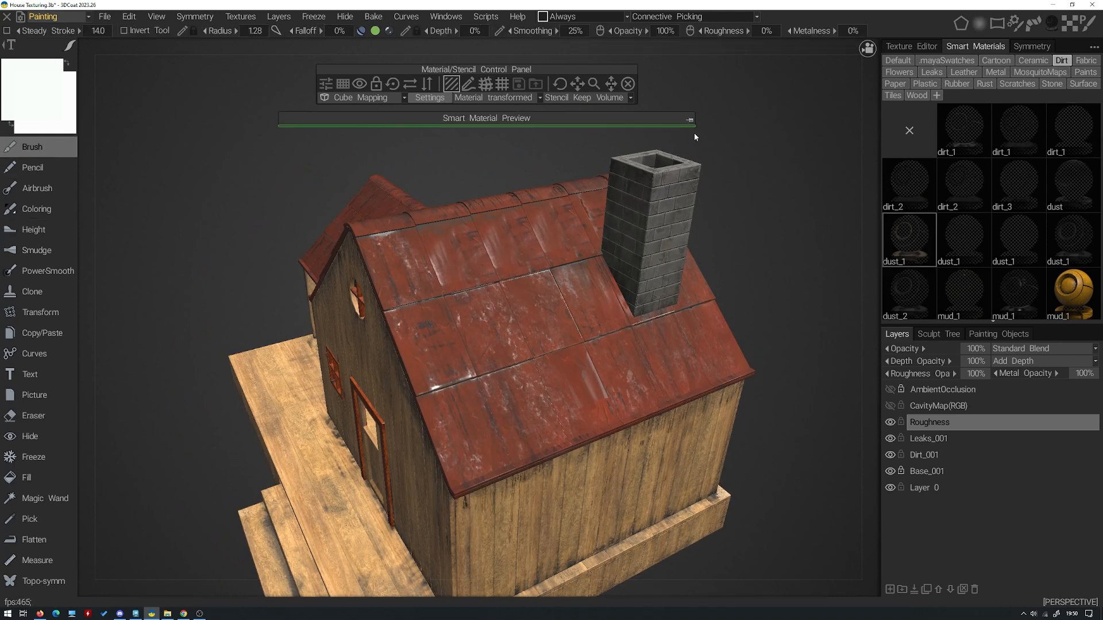
{"action": "left_click", "coordinate": [690, 120]}
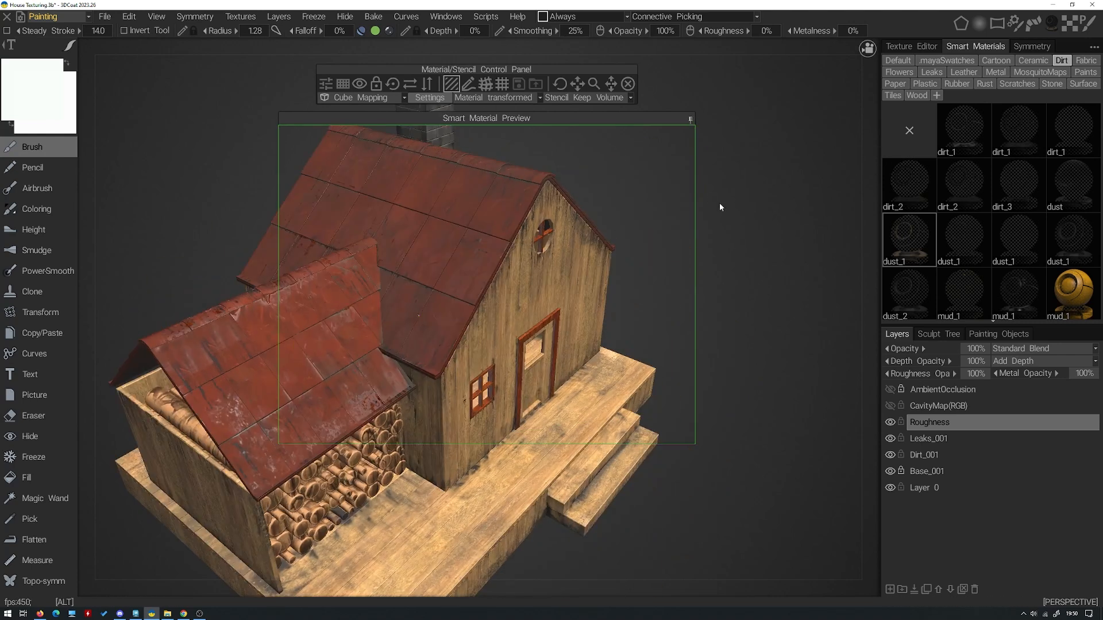
{"action": "left_click", "coordinate": [959, 170]}
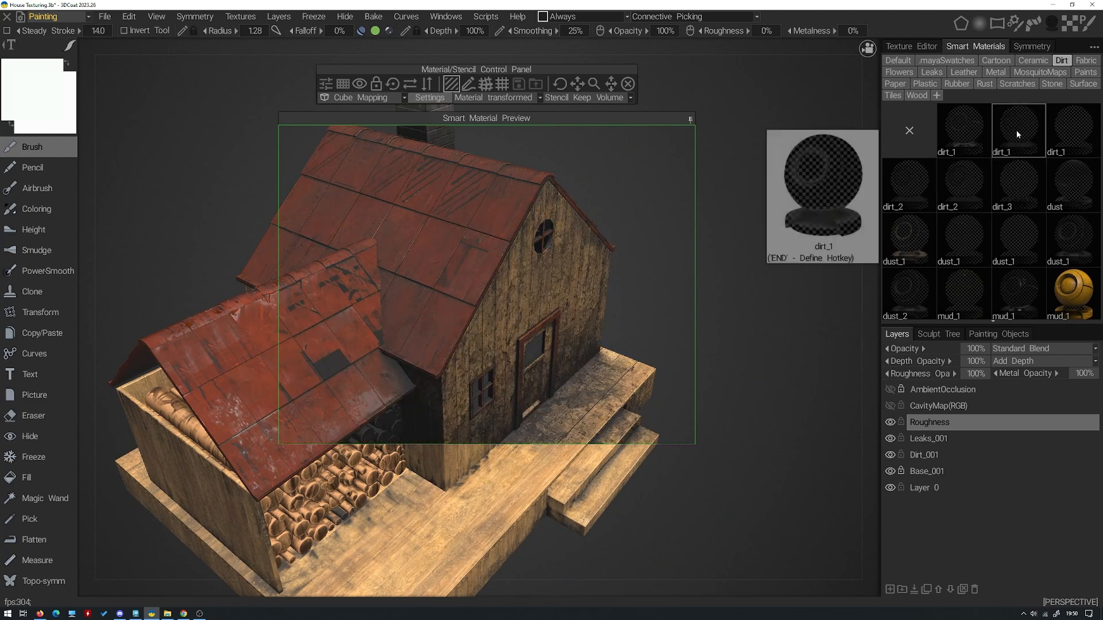
Compare more Dirt smart materials on the house preview, including dirt_1, dust, dust_1 and dust_2
{"action": "left_click", "coordinate": [1073, 130]}
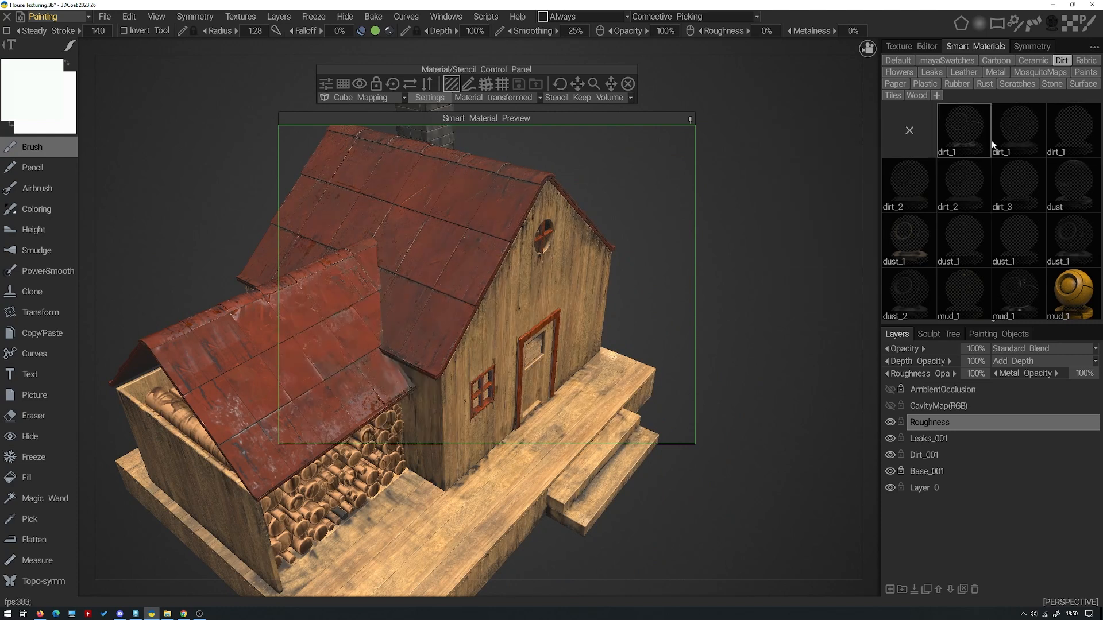
{"action": "left_click", "coordinate": [1068, 175]}
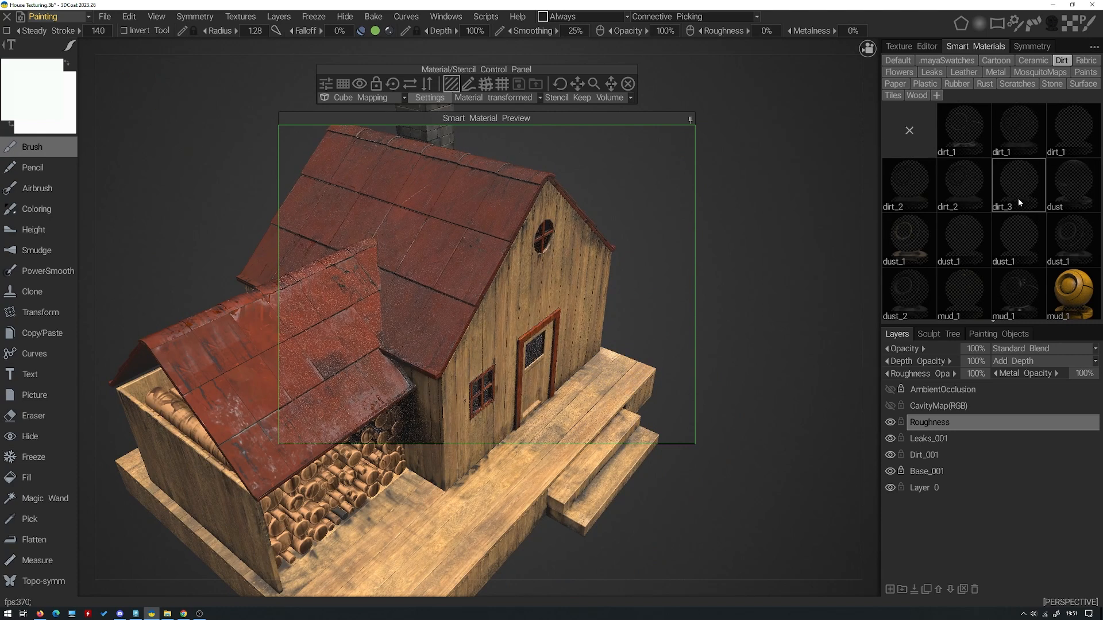
{"action": "left_click", "coordinate": [969, 240]}
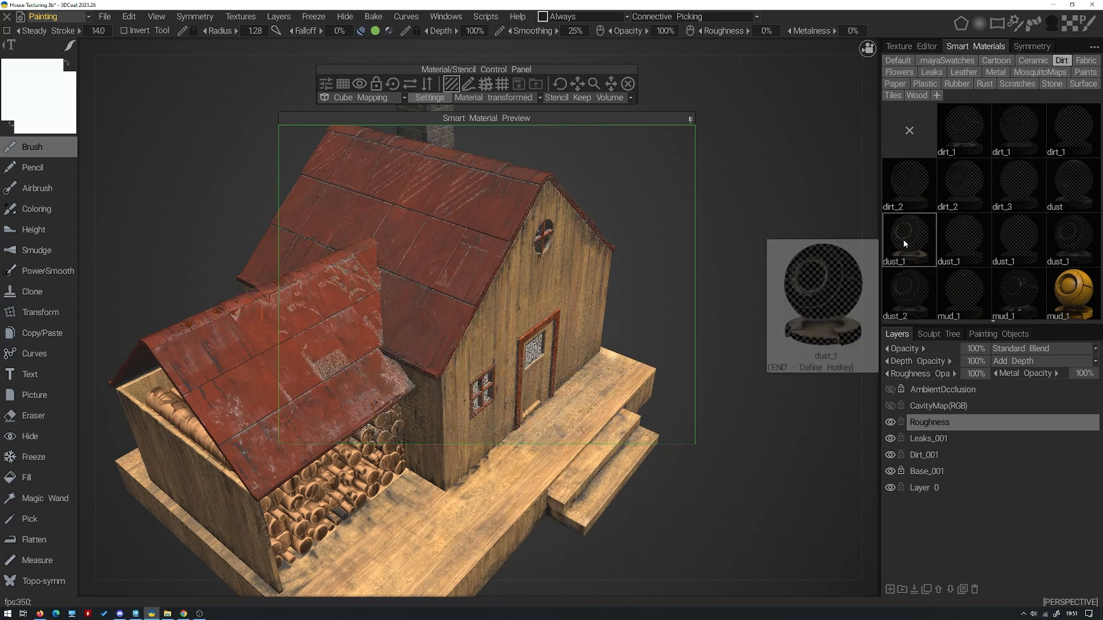
{"action": "left_click", "coordinate": [923, 292]}
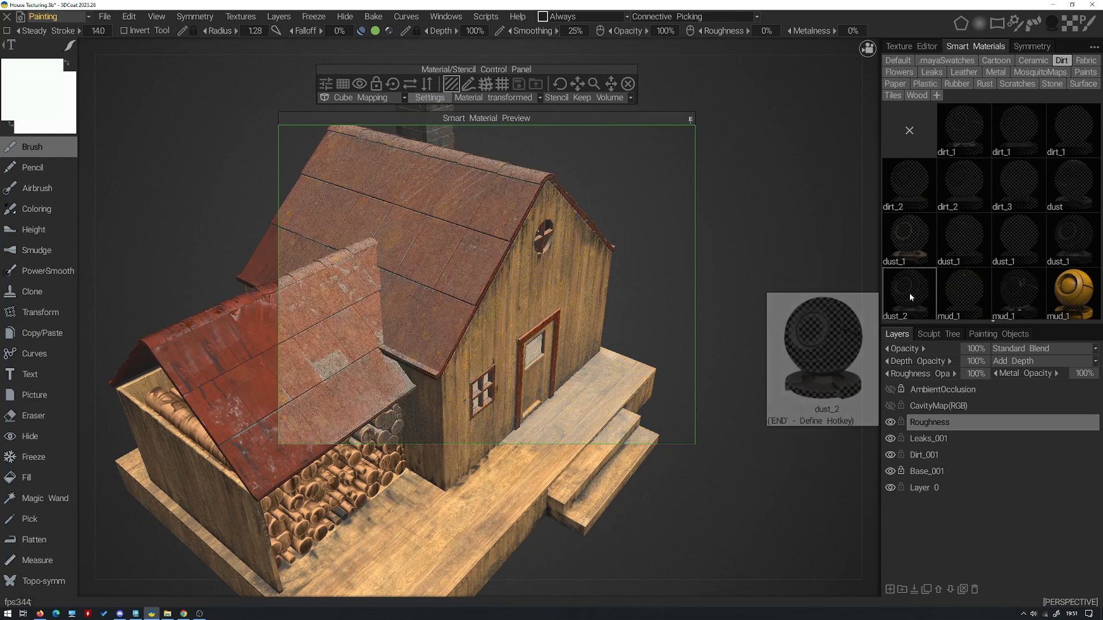
Open the dust_2 material in the Smart Material Editor and move the editor clear of the house preview
{"action": "right_click", "coordinate": [907, 281]}
{"action": "left_click", "coordinate": [899, 277]}
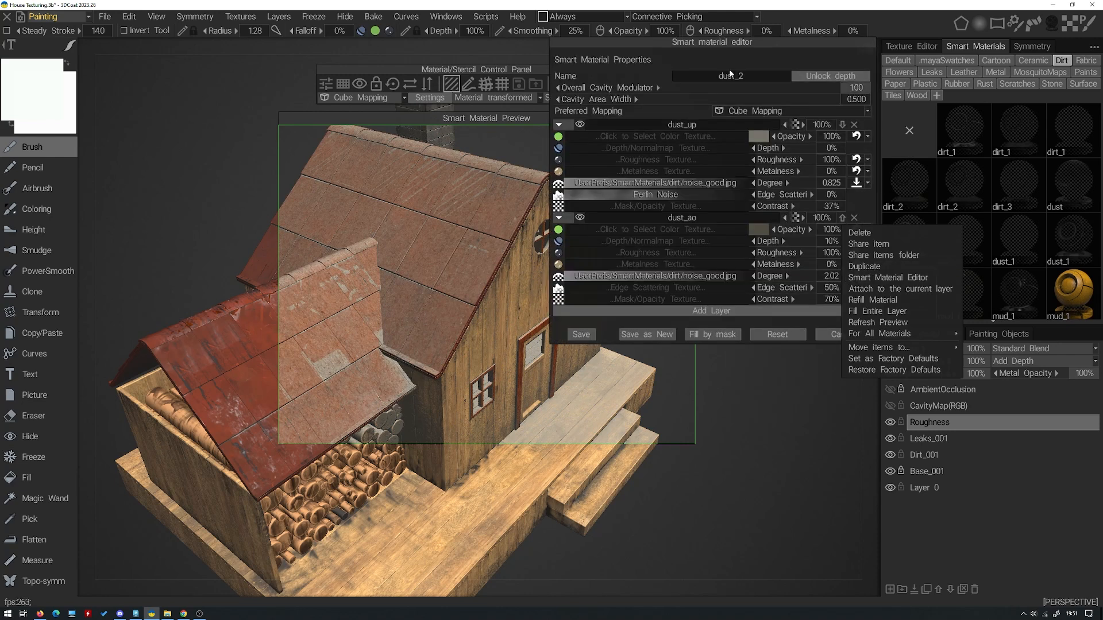
{"action": "left_click_drag", "start_coordinate": [724, 46], "coordinate": [868, 56]}
{"action": "left_click", "coordinate": [905, 242]}
{"action": "left_click_drag", "start_coordinate": [549, 167], "coordinate": [1006, 183]}
{"action": "left_click", "coordinate": [884, 230]}
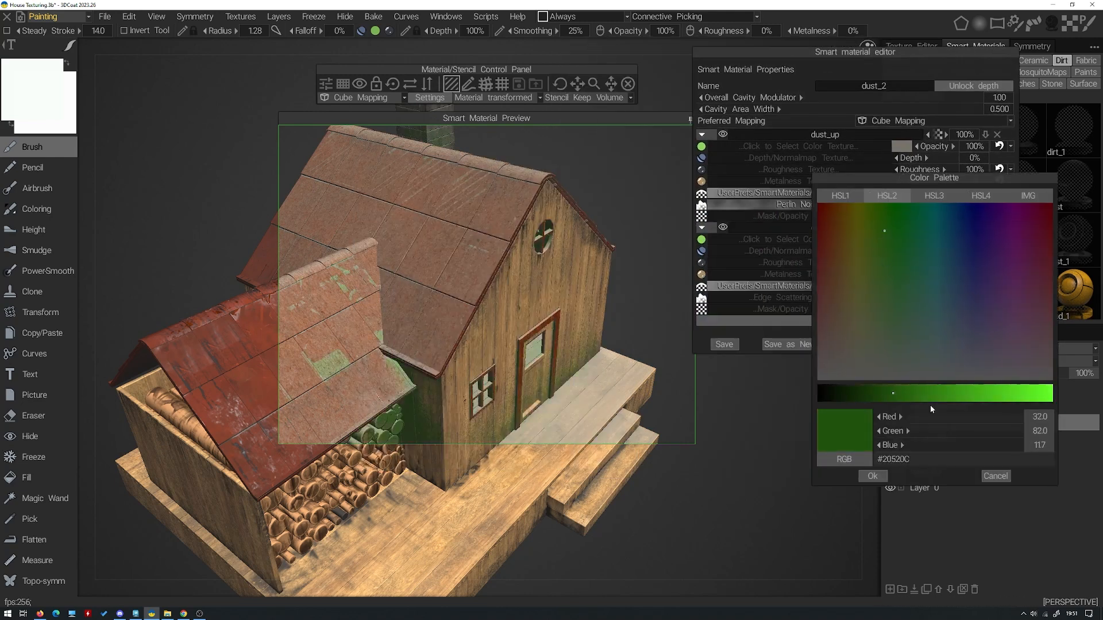
{"action": "left_click", "coordinate": [996, 476]}
Set the dust_up layer's color to the dark mossy green #2F3B1F
{"action": "left_click", "coordinate": [901, 145]}
{"action": "left_click_drag", "start_coordinate": [479, 163], "coordinate": [930, 187]}
{"action": "left_click", "coordinate": [883, 230]}
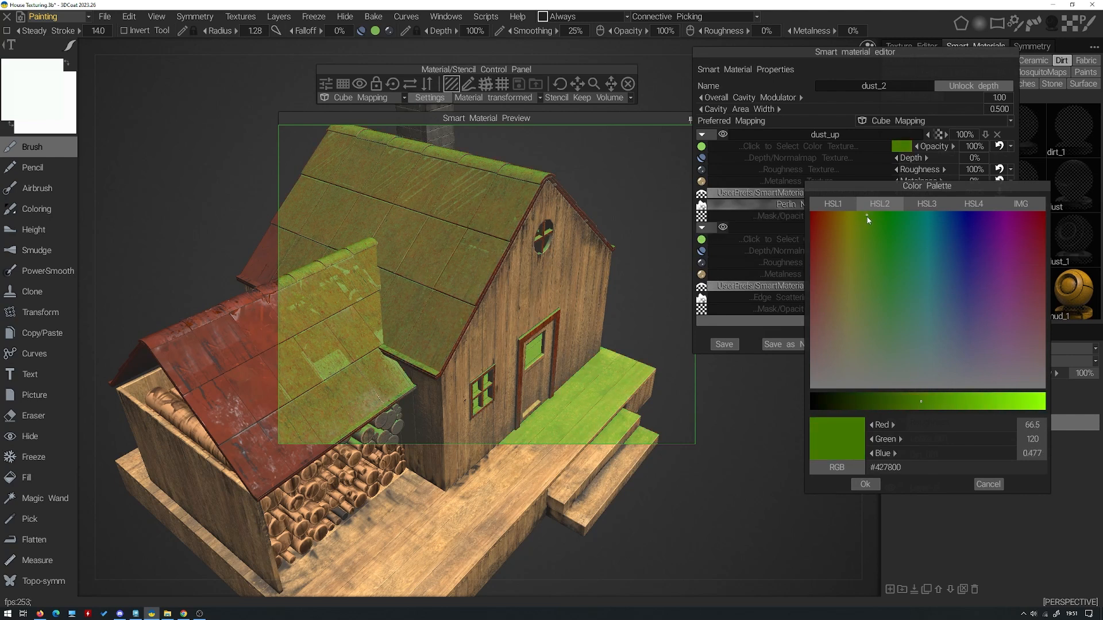
{"action": "left_click_drag", "start_coordinate": [870, 277], "coordinate": [866, 306]}
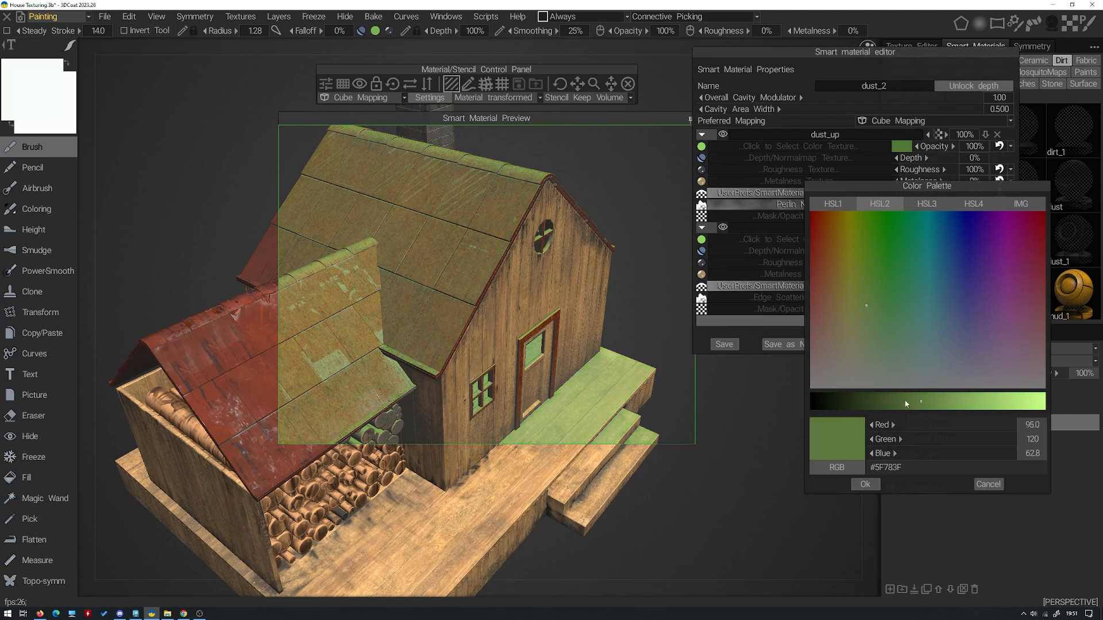
{"action": "left_click", "coordinate": [885, 402]}
{"action": "left_click_drag", "start_coordinate": [885, 403], "coordinate": [865, 401]}
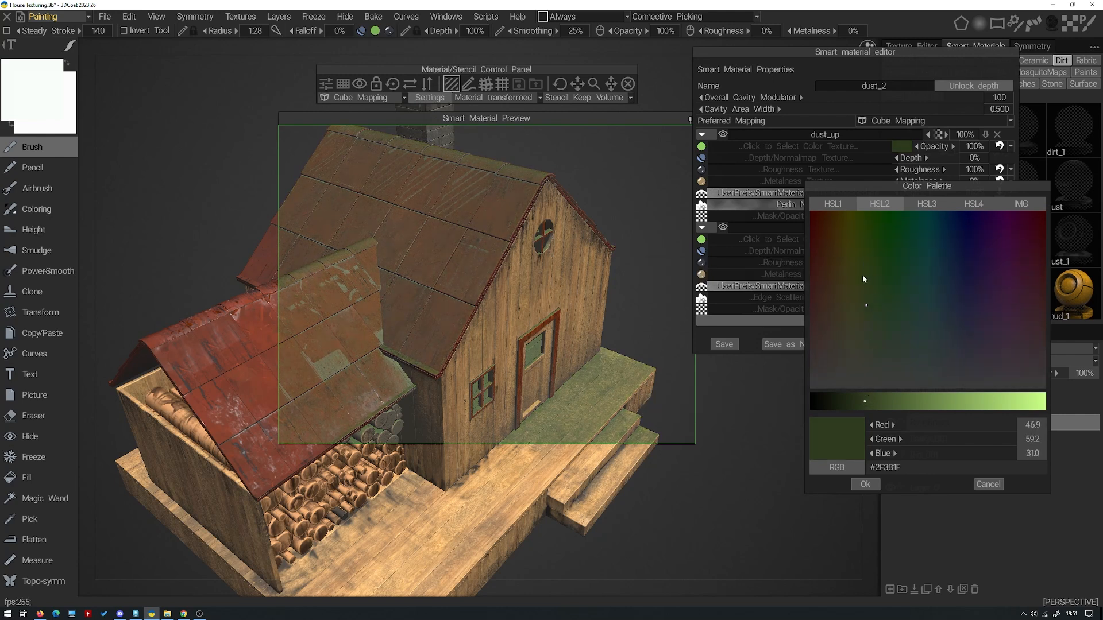
{"action": "left_click", "coordinate": [868, 486]}
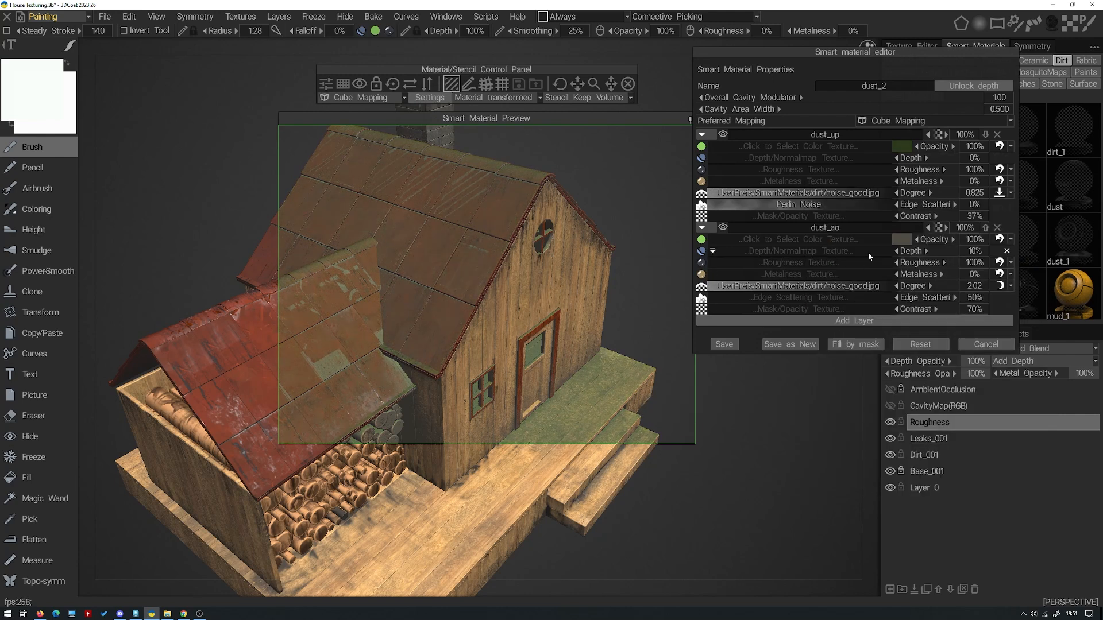
Set the dust_up layer's Degree to 0.850 and save the edited dust_2 as a new material
{"action": "left_click_drag", "start_coordinate": [913, 194], "coordinate": [911, 193]}
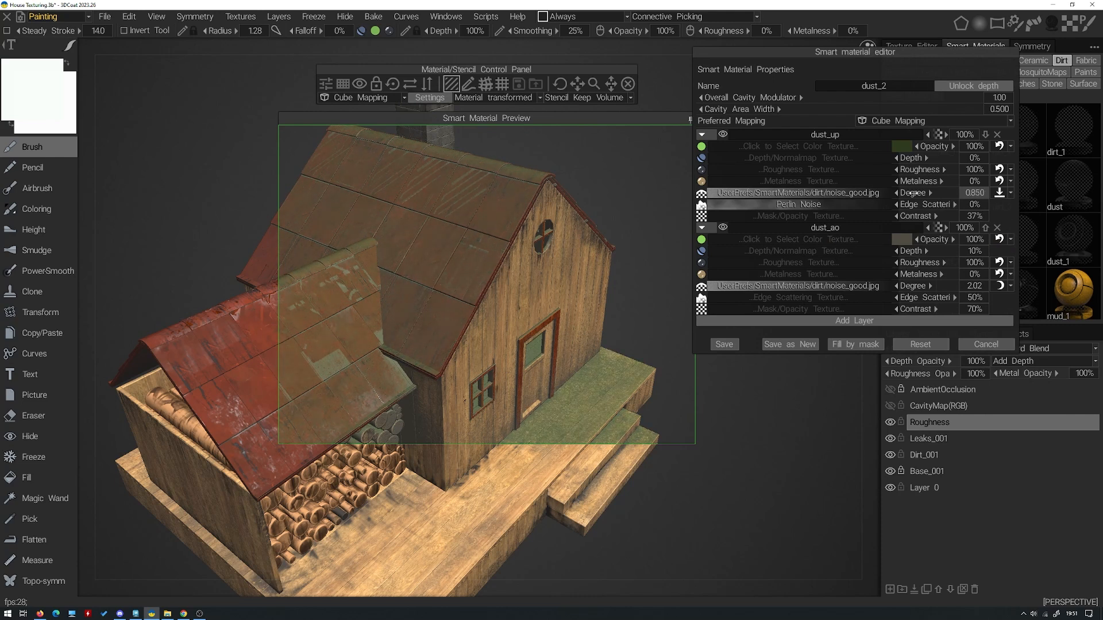
{"action": "left_click", "coordinate": [793, 344]}
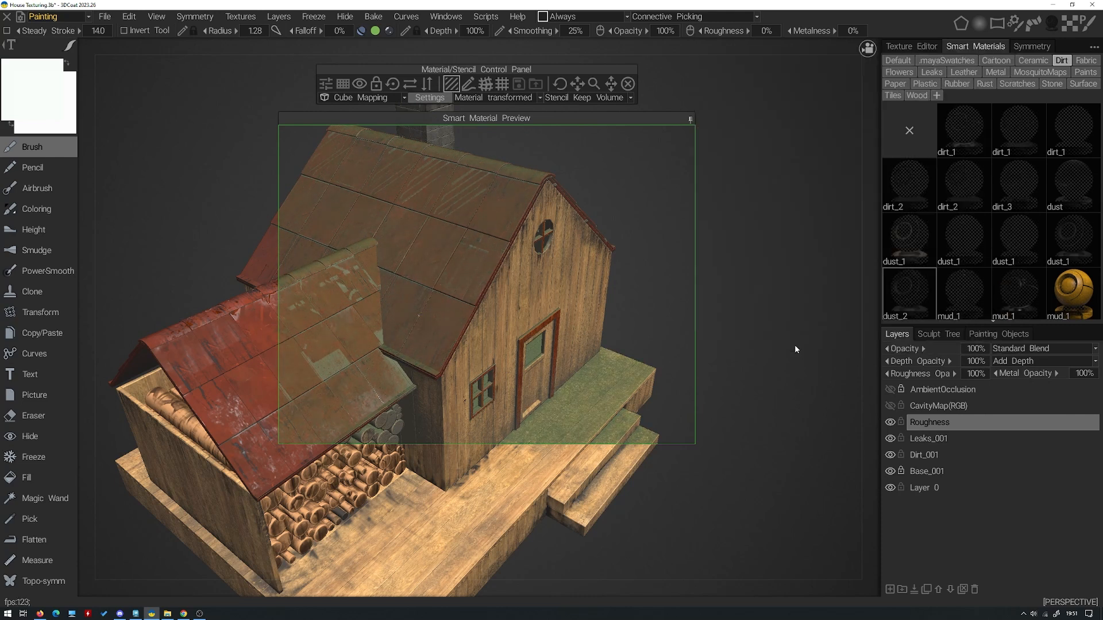
Collapse the Smart Material Preview and set the brush radius to 0.994
{"action": "left_click", "coordinate": [690, 119]}
{"action": "middle_click_drag", "start_coordinate": [495, 212], "coordinate": [509, 216]}
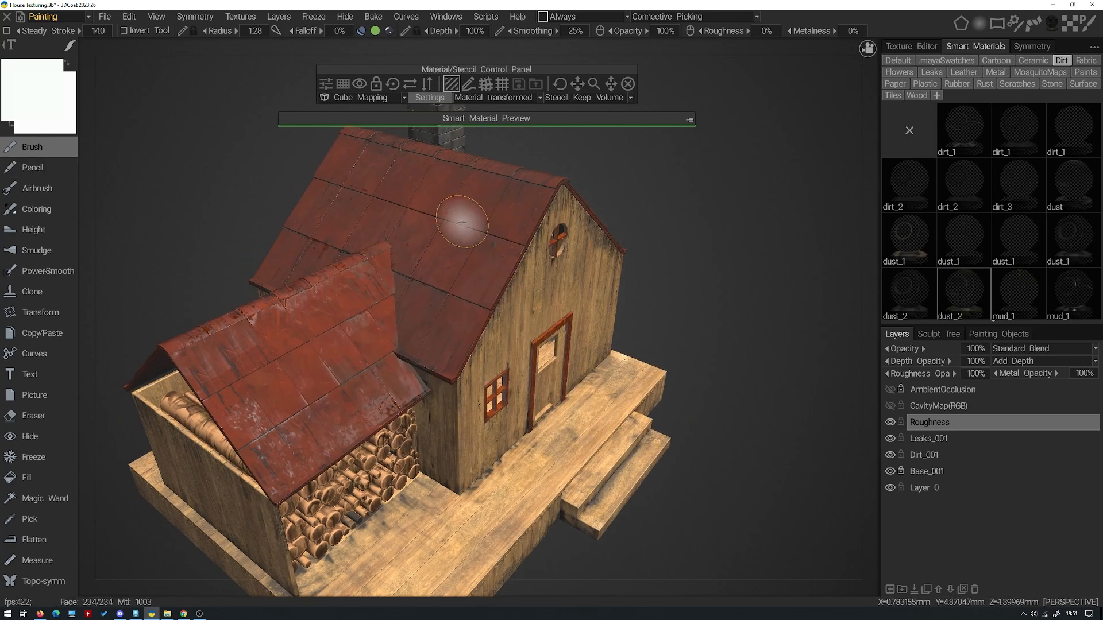
{"action": "mouse_move", "coordinate": [461, 216]}
{"action": "right_mouse_down"}
{"action": "mouse_move", "coordinate": [459, 275]}
{"action": "mouse_move", "coordinate": [454, 264]}
{"action": "right_mouse_up"}
Try a patch of the green dust_2 material near the main roof's ridge on the Roughness layer
{"action": "left_click_drag", "start_coordinate": [473, 270], "coordinate": [499, 205], "text": "alt"}
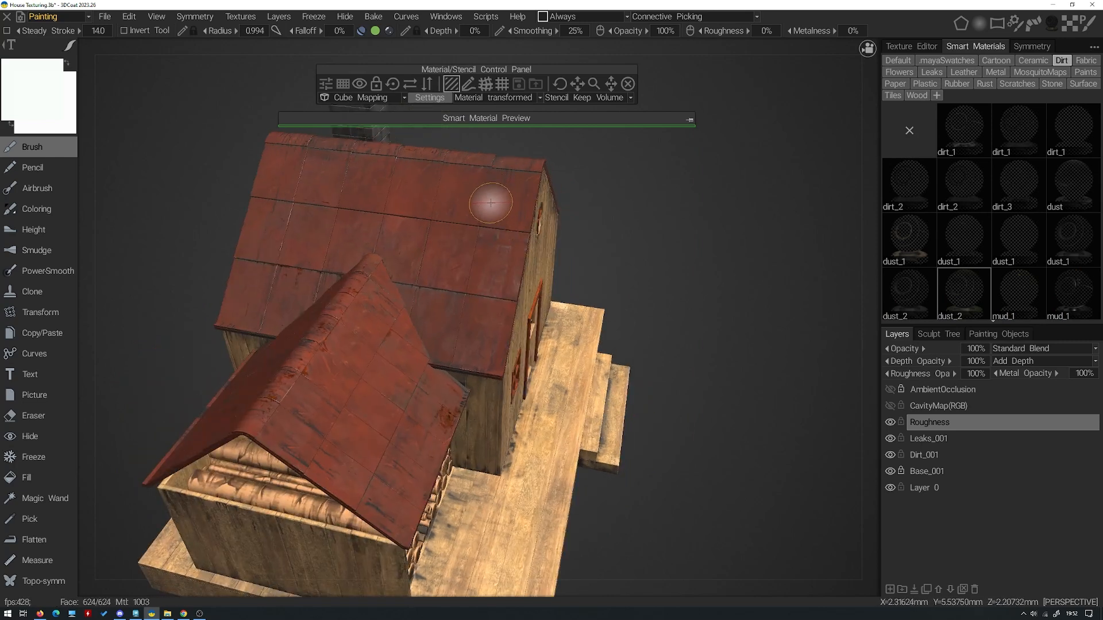
{"action": "mouse_move", "coordinate": [460, 246]}
{"action": "left_mouse_down", "text": "alt"}
{"action": "mouse_move", "coordinate": [415, 250]}
{"action": "mouse_move", "coordinate": [411, 295]}
{"action": "mouse_move", "coordinate": [501, 244]}
{"action": "mouse_move", "coordinate": [469, 187]}
{"action": "mouse_move", "coordinate": [401, 224]}
{"action": "mouse_move", "coordinate": [408, 262]}
{"action": "mouse_move", "coordinate": [453, 266]}
{"action": "mouse_move", "coordinate": [495, 212]}
{"action": "mouse_move", "coordinate": [527, 194]}
{"action": "mouse_move", "coordinate": [475, 195]}
{"action": "mouse_move", "coordinate": [490, 189]}
{"action": "mouse_move", "coordinate": [601, 216]}
{"action": "left_mouse_up", "text": "alt"}
{"action": "mouse_move", "coordinate": [496, 278]}
{"action": "left_mouse_down", "text": "alt"}
{"action": "mouse_move", "coordinate": [515, 274]}
{"action": "mouse_move", "coordinate": [504, 239]}
{"action": "mouse_move", "coordinate": [546, 239]}
{"action": "mouse_move", "coordinate": [524, 219]}
{"action": "mouse_move", "coordinate": [612, 244]}
{"action": "left_mouse_up", "text": "alt"}
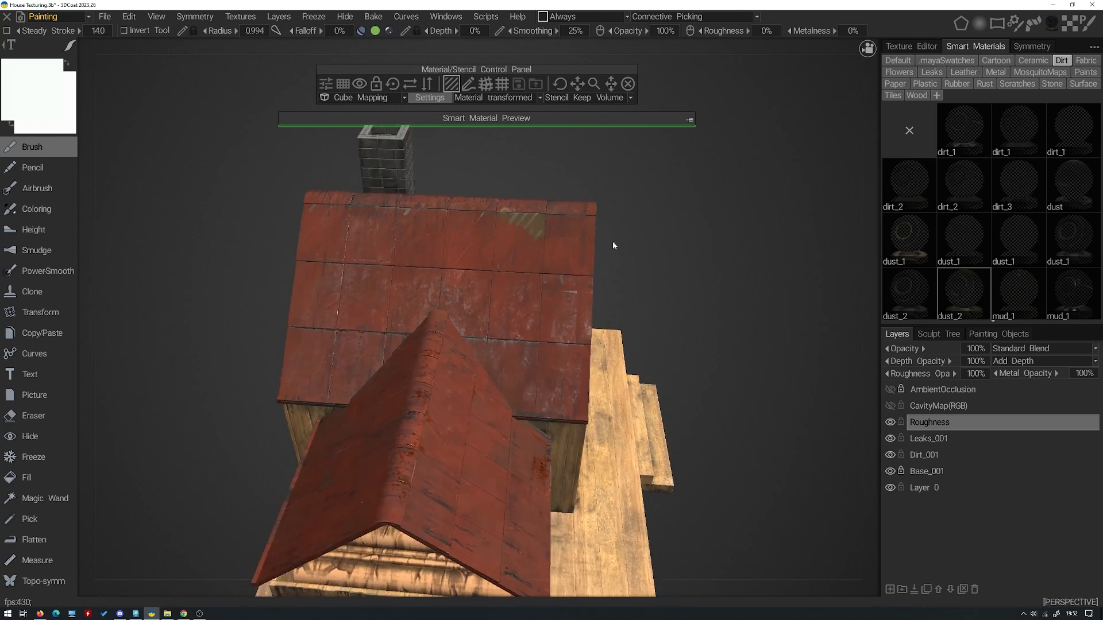
Add a new paint layer above Roughness and name it Moss_001
{"action": "left_click", "coordinate": [888, 589]}
{"action": "double_click", "coordinate": [942, 421]}
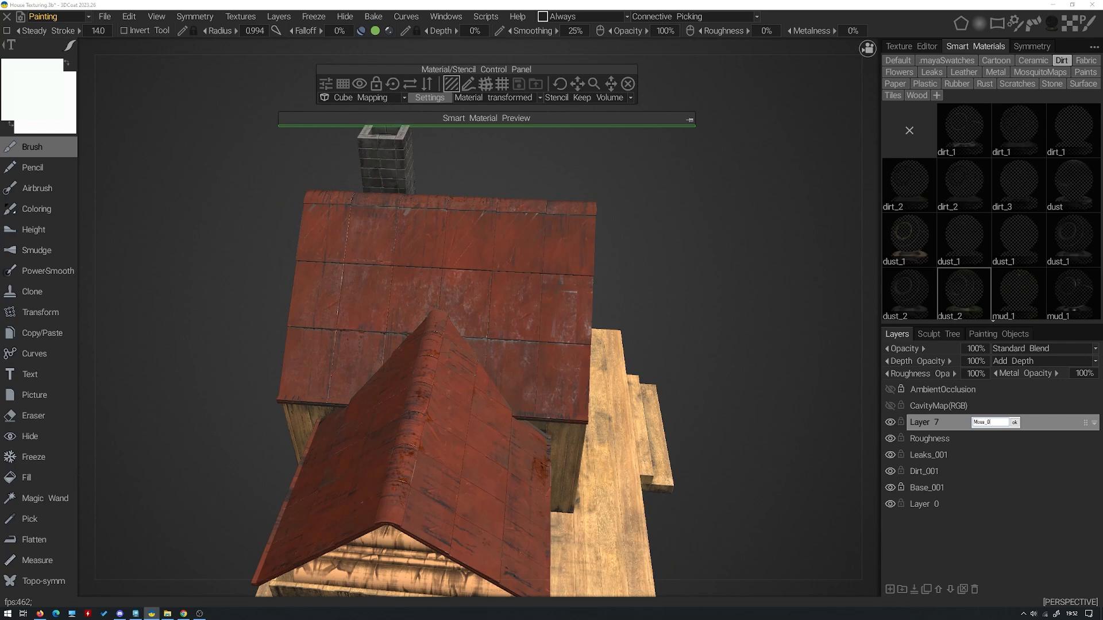
{"action": "key", "text": "Return"}
Brush green moss along the main roof's ridge, its upper tiles and the edge above the front gable
{"action": "left_click_drag", "start_coordinate": [782, 314], "coordinate": [742, 305]}
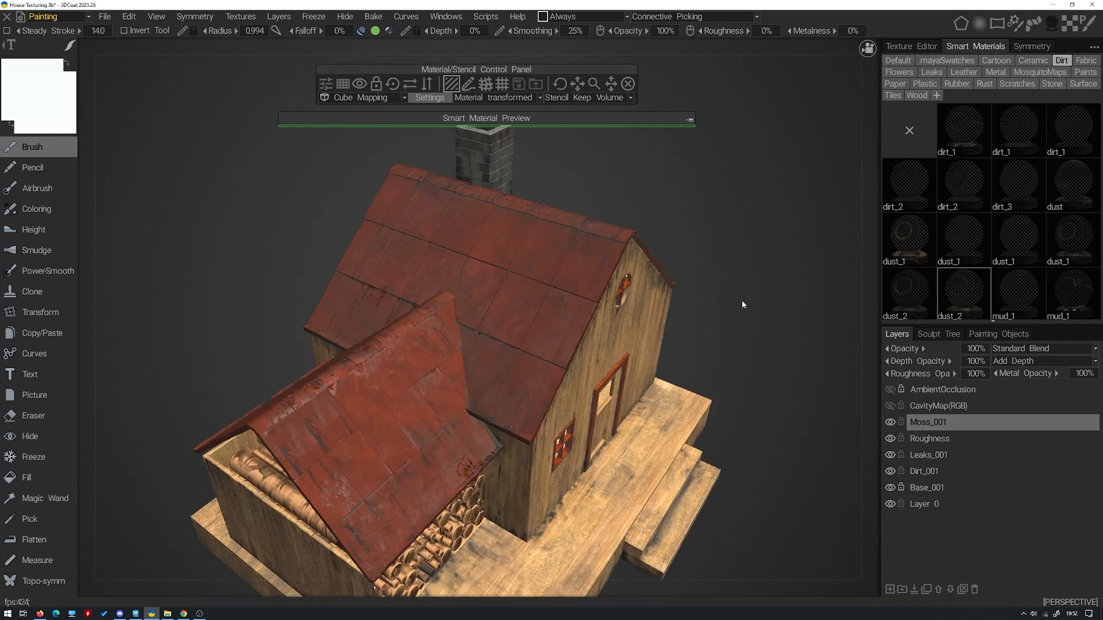
{"action": "mouse_move", "coordinate": [534, 246]}
{"action": "left_mouse_down", "text": "alt"}
{"action": "mouse_move", "coordinate": [557, 235]}
{"action": "mouse_move", "coordinate": [498, 222]}
{"action": "left_mouse_up", "text": "alt"}
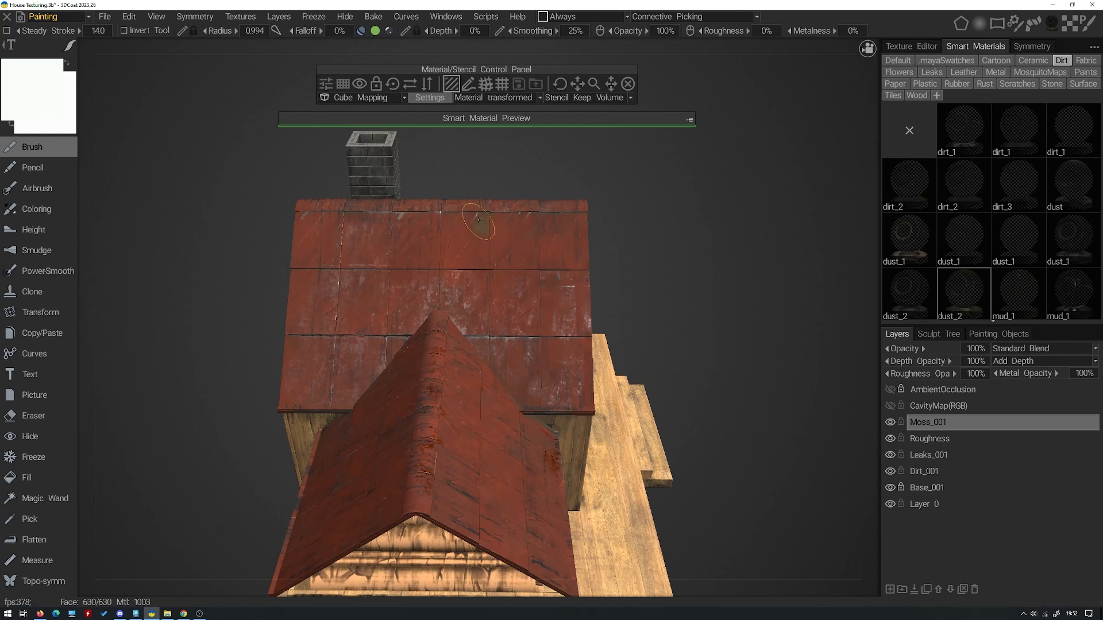
{"action": "mouse_move", "coordinate": [476, 210]}
{"action": "left_mouse_down", "text": "alt"}
{"action": "mouse_move", "coordinate": [451, 228]}
{"action": "mouse_move", "coordinate": [505, 230]}
{"action": "mouse_move", "coordinate": [579, 253]}
{"action": "left_mouse_up", "text": "alt"}
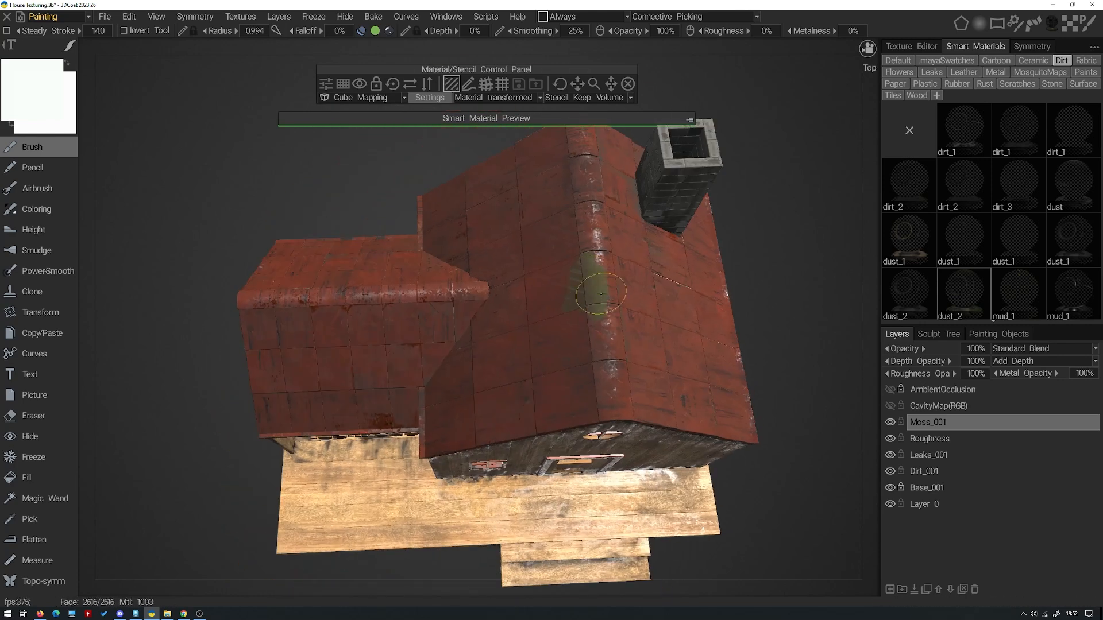
{"action": "mouse_move", "coordinate": [607, 320]}
{"action": "left_mouse_down"}
{"action": "mouse_move", "coordinate": [596, 306]}
{"action": "mouse_move", "coordinate": [611, 317]}
{"action": "mouse_move", "coordinate": [616, 399]}
{"action": "mouse_move", "coordinate": [607, 370]}
{"action": "left_mouse_up"}
{"action": "mouse_move", "coordinate": [607, 371]}
{"action": "left_mouse_down", "text": "alt"}
{"action": "mouse_move", "coordinate": [621, 331]}
{"action": "mouse_move", "coordinate": [529, 216]}
{"action": "left_mouse_up", "text": "alt"}
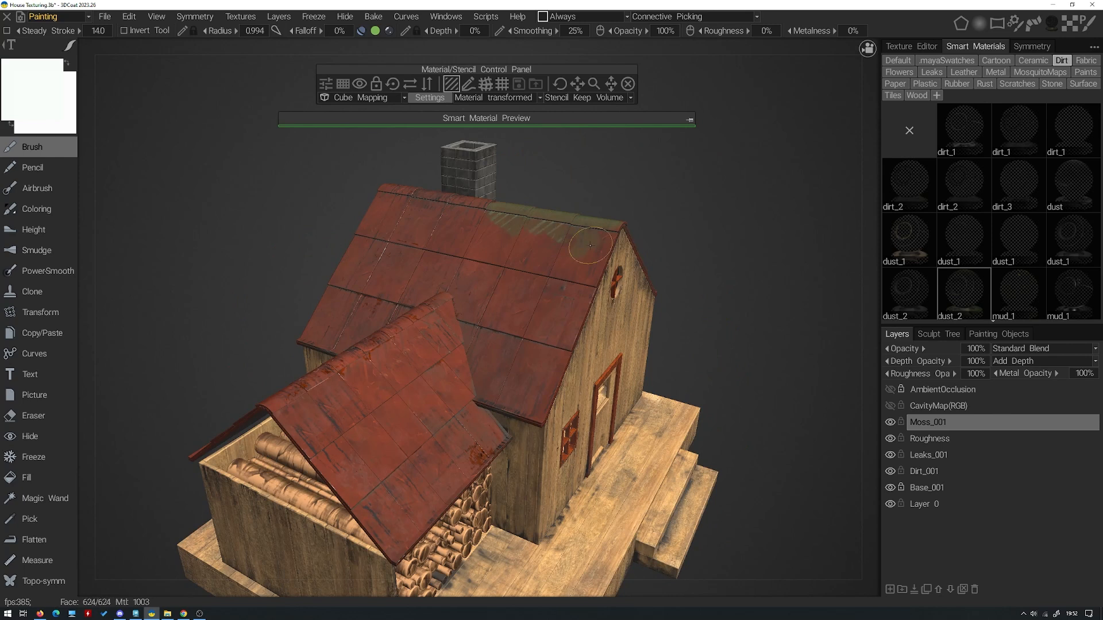
{"action": "mouse_move", "coordinate": [556, 275]}
{"action": "left_mouse_down"}
{"action": "mouse_move", "coordinate": [529, 233]}
{"action": "mouse_move", "coordinate": [586, 248]}
{"action": "left_mouse_up"}
{"action": "left_click_drag", "start_coordinate": [358, 218], "coordinate": [322, 204]}
{"action": "left_click_drag", "start_coordinate": [367, 233], "coordinate": [448, 213]}
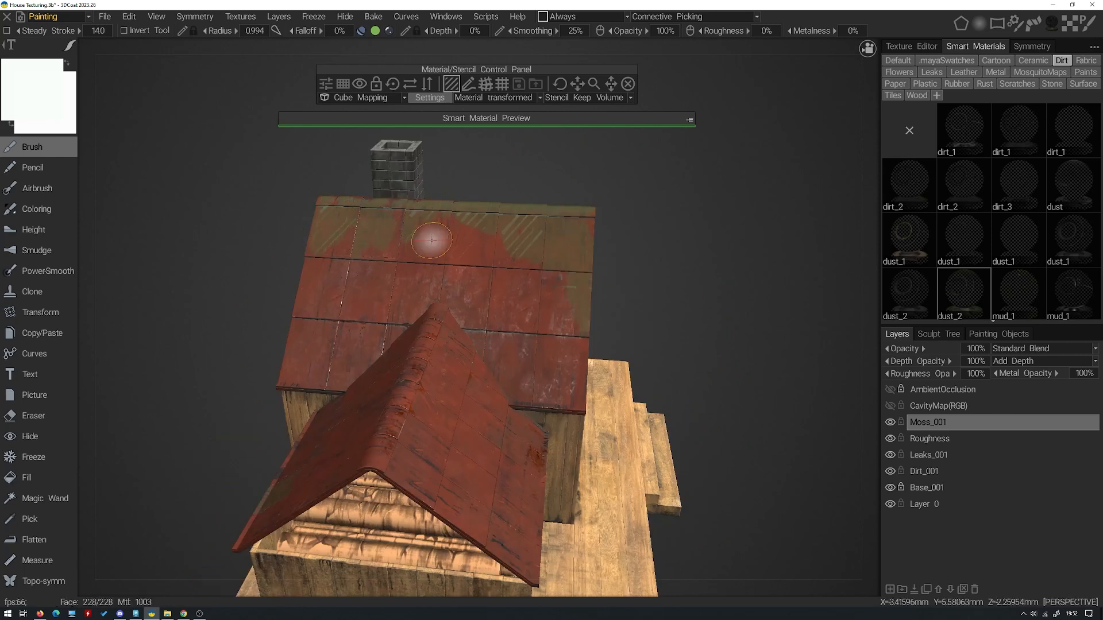
Brush moss along the main roof's lower eaves and around its junction with the woodshed roof
{"action": "left_click_drag", "start_coordinate": [304, 368], "coordinate": [399, 354], "text": "alt"}
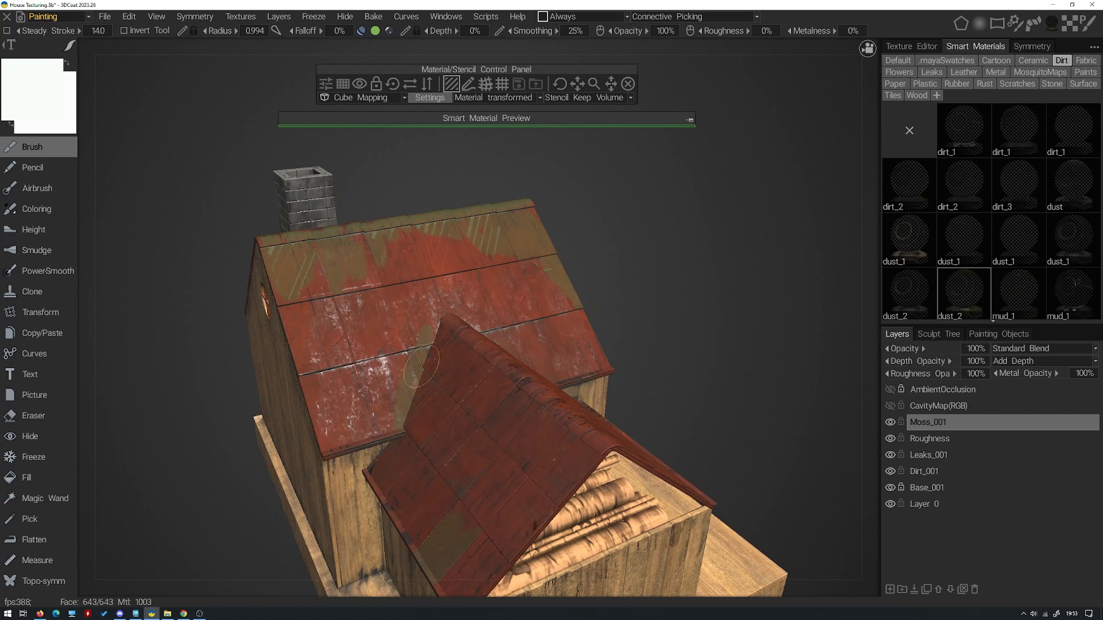
{"action": "left_click_drag", "start_coordinate": [377, 438], "coordinate": [334, 444]}
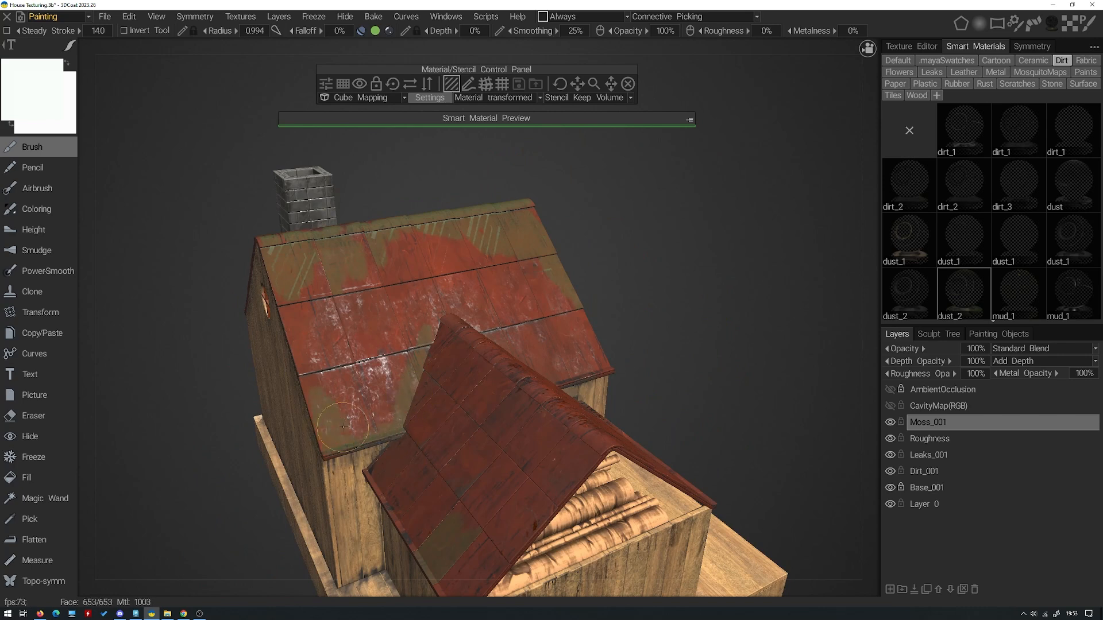
{"action": "mouse_move", "coordinate": [437, 306]}
{"action": "left_mouse_down", "text": "alt"}
{"action": "mouse_move", "coordinate": [428, 305]}
{"action": "mouse_move", "coordinate": [450, 309]}
{"action": "left_mouse_up", "text": "alt"}
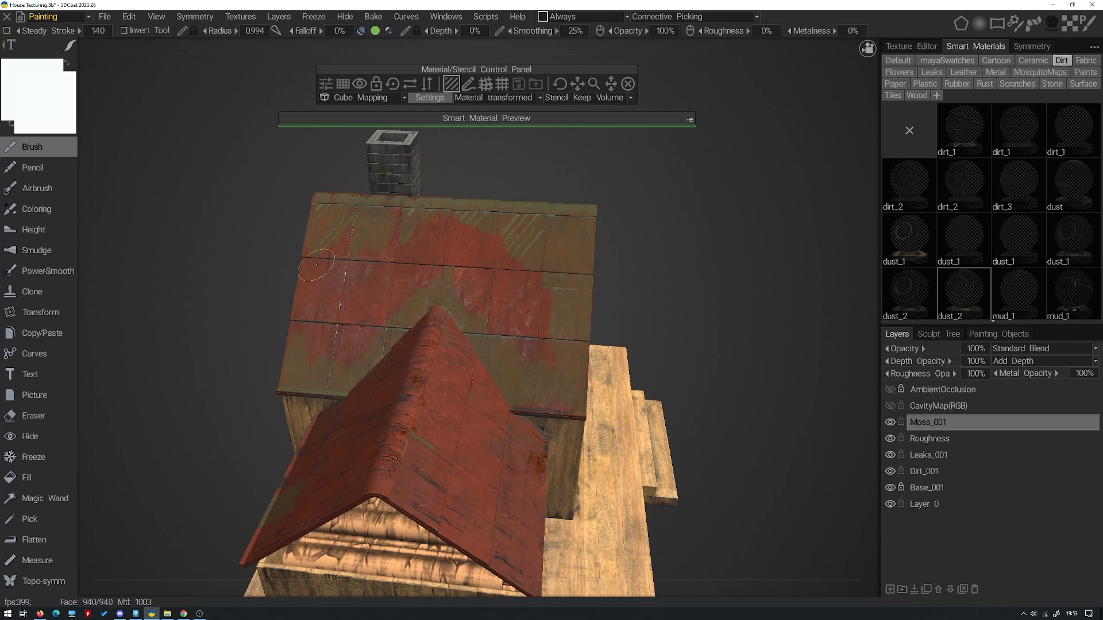
Brush moss onto the woodshed roof near the main roof and in scattered patches on both slopes
{"action": "mouse_move", "coordinate": [430, 308]}
{"action": "left_mouse_down", "text": "alt"}
{"action": "mouse_move", "coordinate": [499, 343]}
{"action": "mouse_move", "coordinate": [451, 354]}
{"action": "left_mouse_up", "text": "alt"}
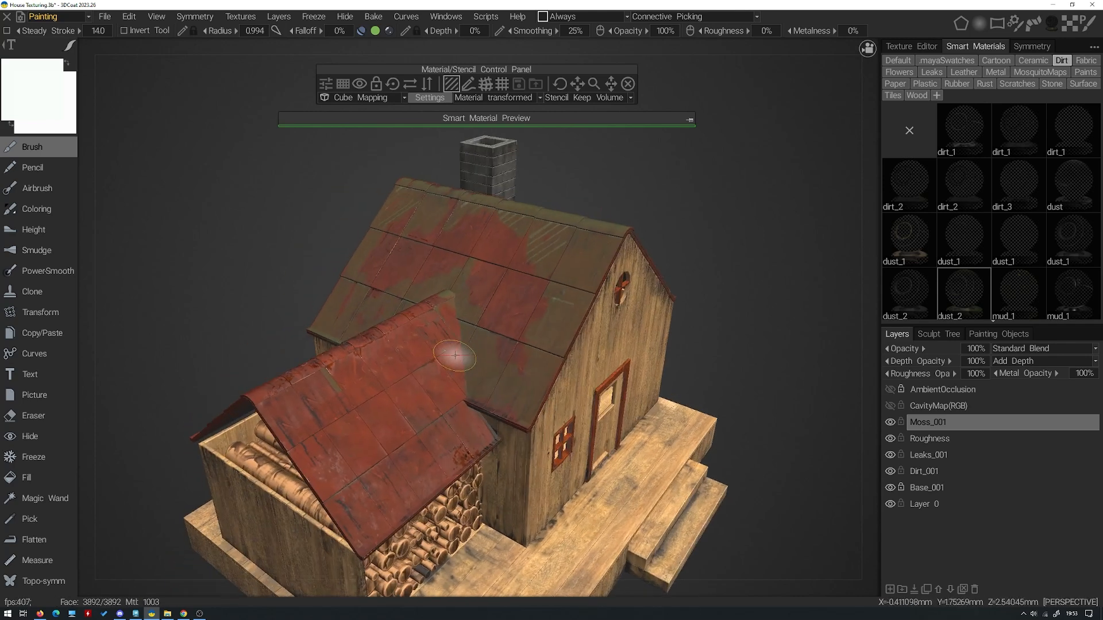
{"action": "left_click_drag", "start_coordinate": [418, 316], "coordinate": [471, 345], "text": "alt"}
{"action": "left_click_drag", "start_coordinate": [405, 424], "coordinate": [477, 368], "text": "alt"}
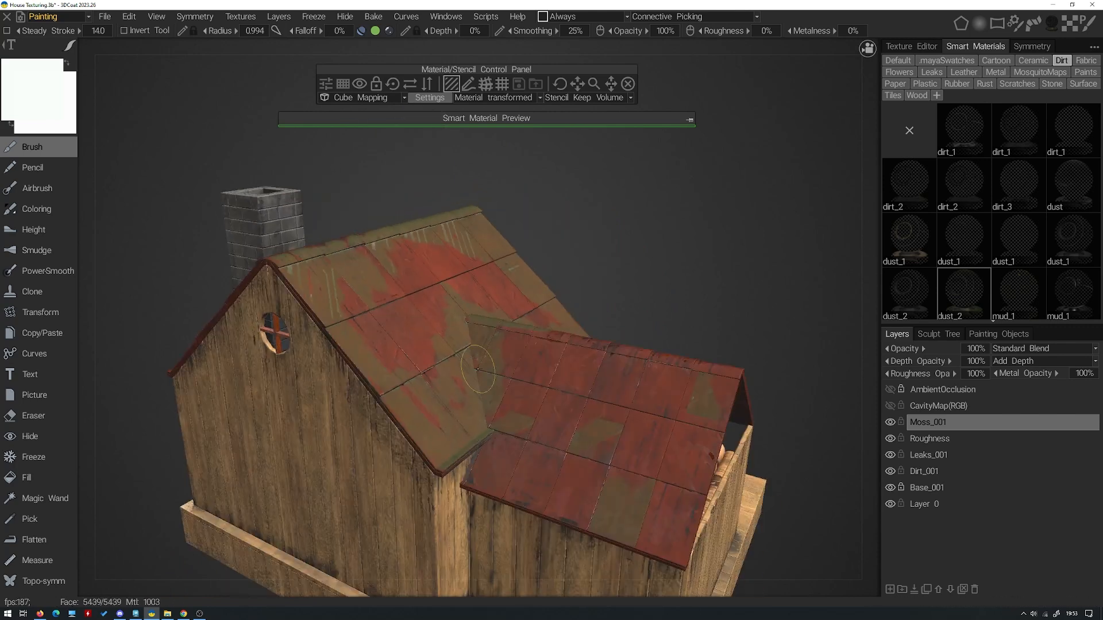
{"action": "left_click_drag", "start_coordinate": [506, 457], "coordinate": [464, 364], "text": "alt"}
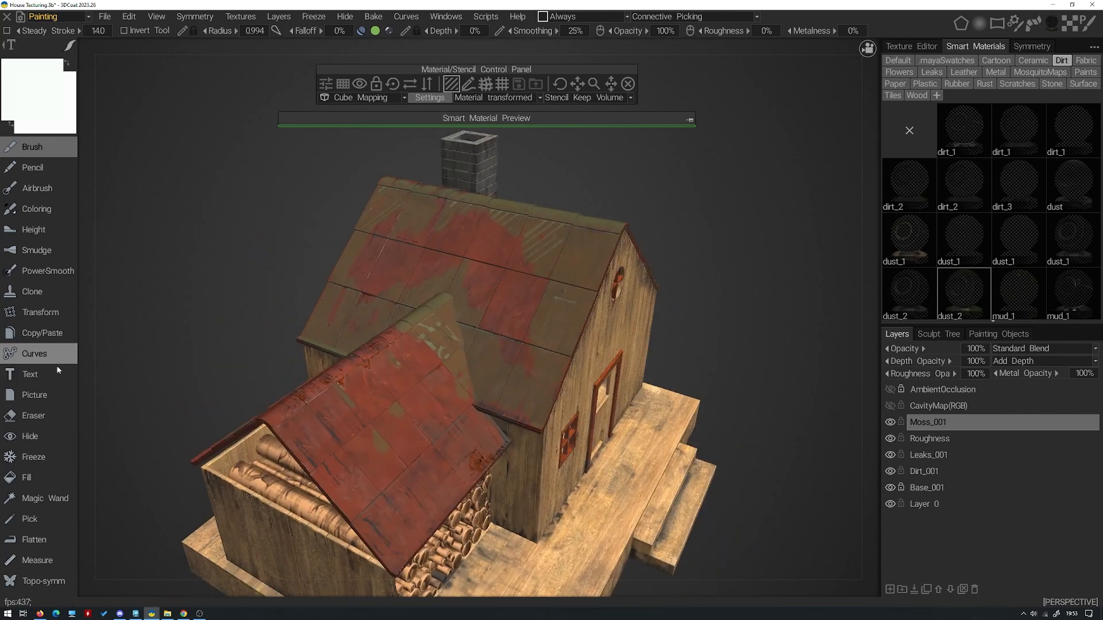
Set up the Eraser with a speckled, irregular brush alpha and a radius of 1.12
{"action": "left_click", "coordinate": [46, 415]}
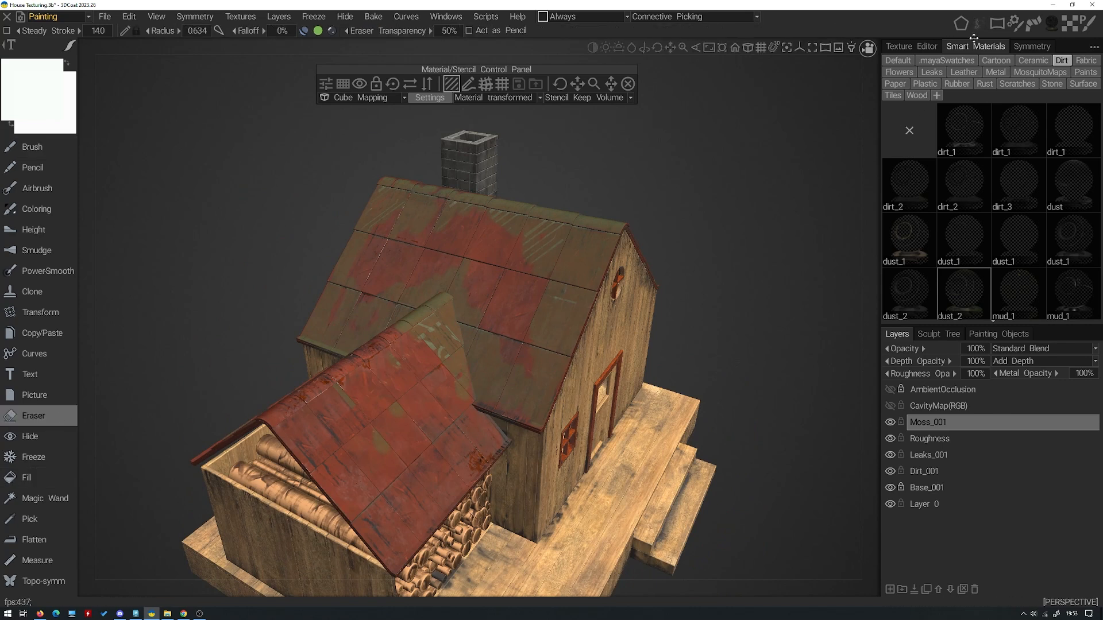
{"action": "mouse_move", "coordinate": [979, 33]}
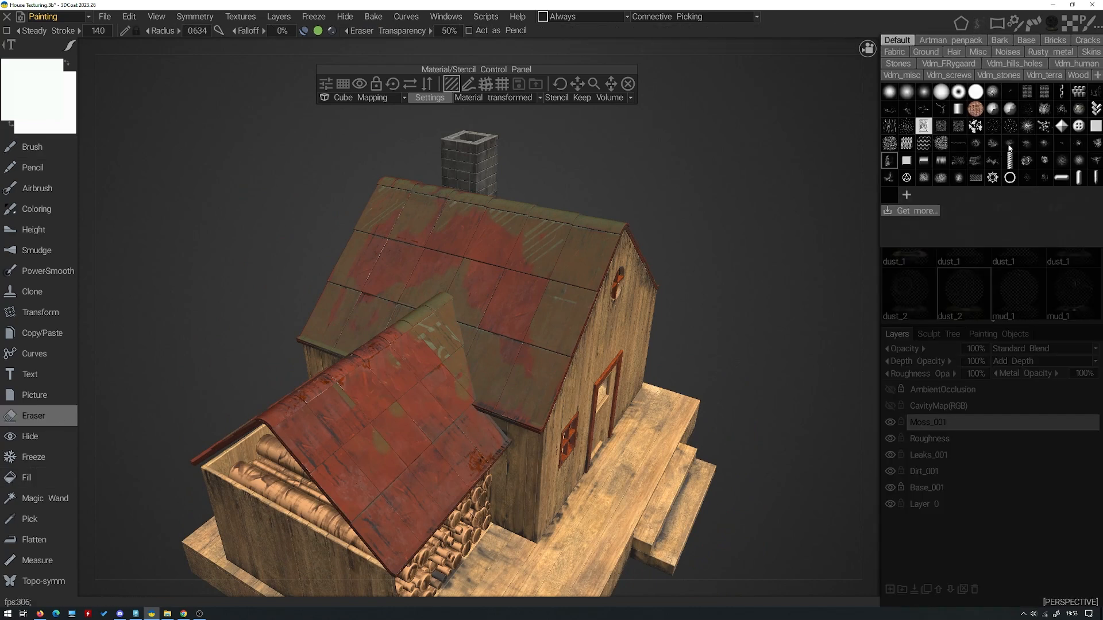
{"action": "left_click", "coordinate": [977, 143]}
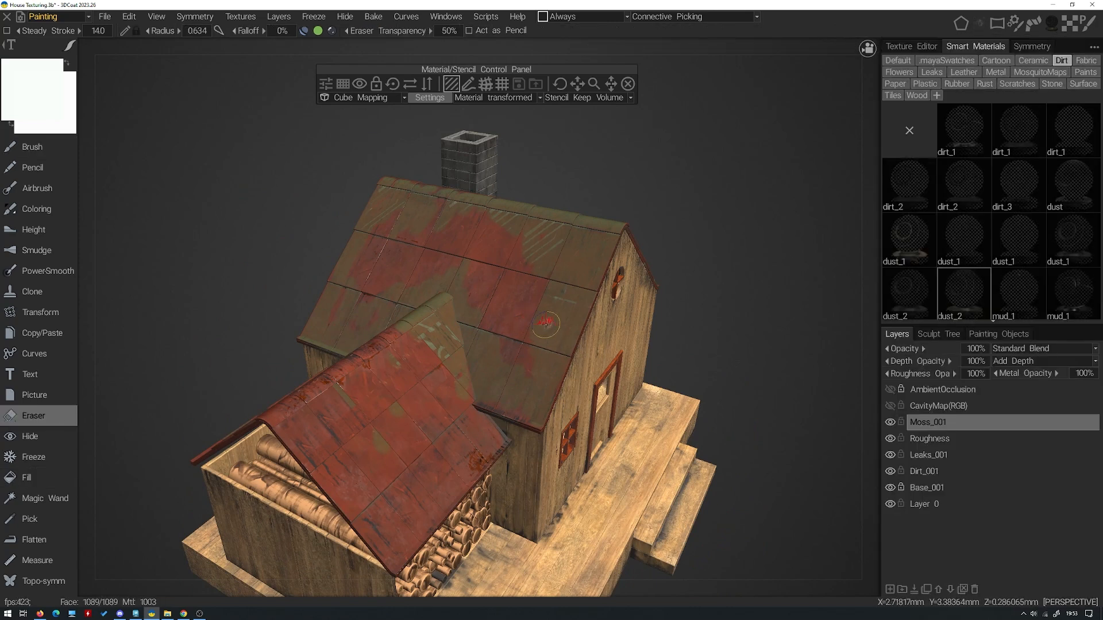
{"action": "right_click_drag", "start_coordinate": [523, 310], "coordinate": [536, 319]}
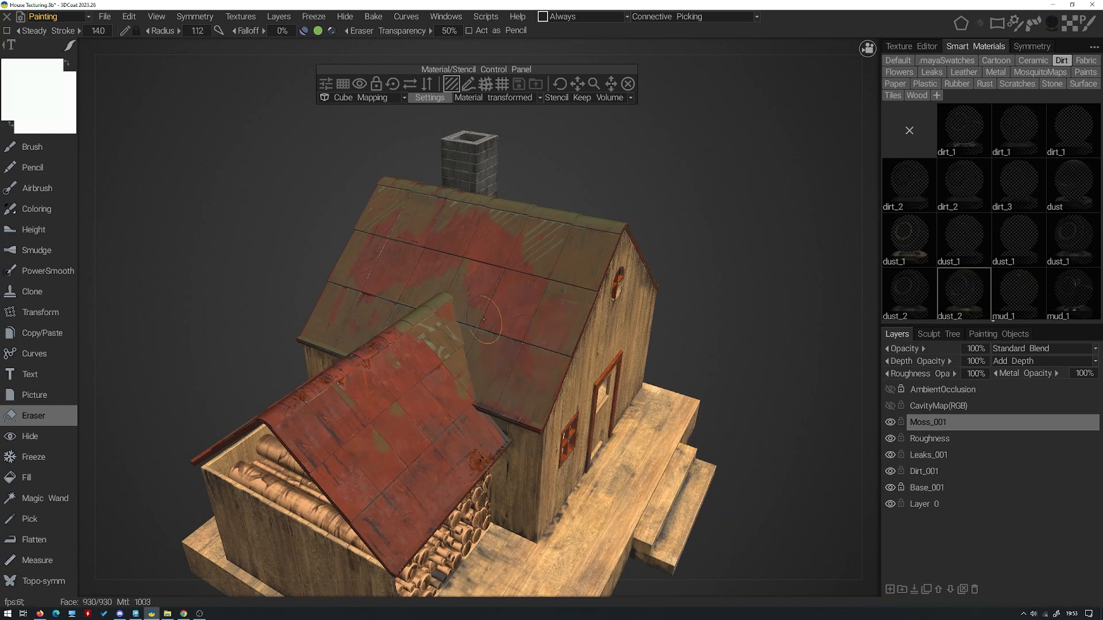
Erase the moss unevenly across the main roof's slope and ridge to break up its solid patches
{"action": "left_click_drag", "start_coordinate": [450, 268], "coordinate": [488, 287], "text": "alt"}
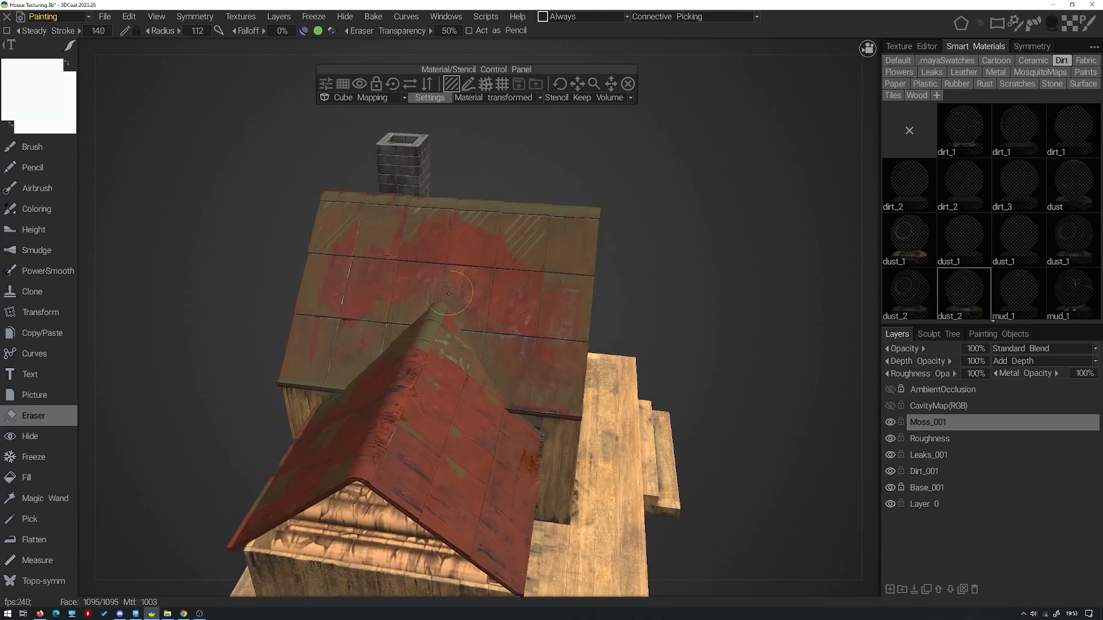
{"action": "left_click_drag", "start_coordinate": [402, 303], "coordinate": [401, 340], "text": "alt"}
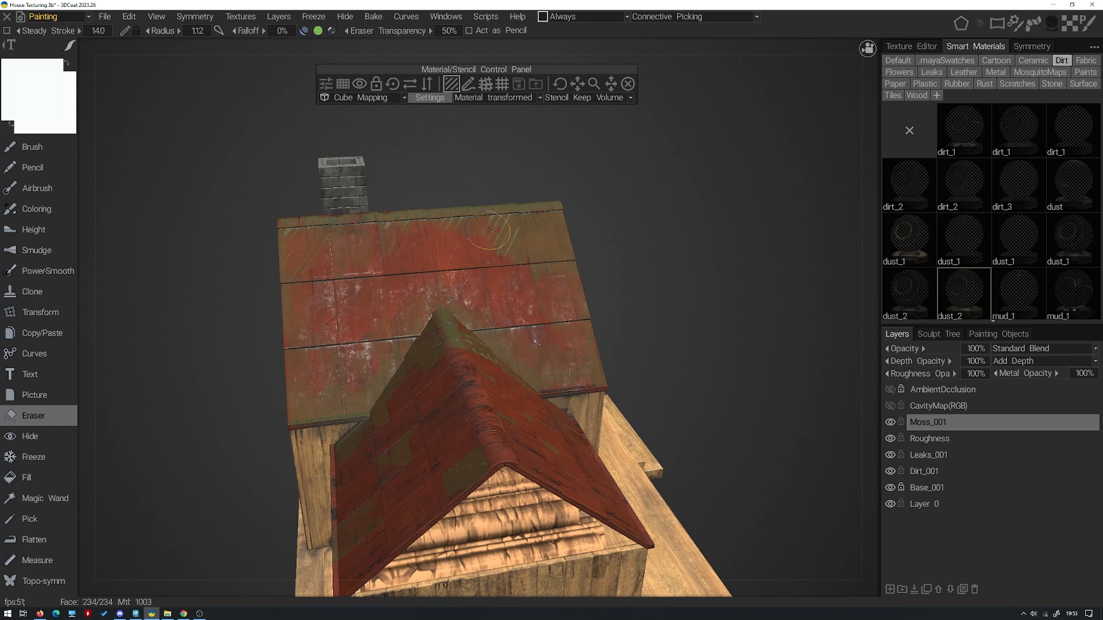
{"action": "left_click_drag", "start_coordinate": [498, 267], "coordinate": [511, 276], "text": "alt"}
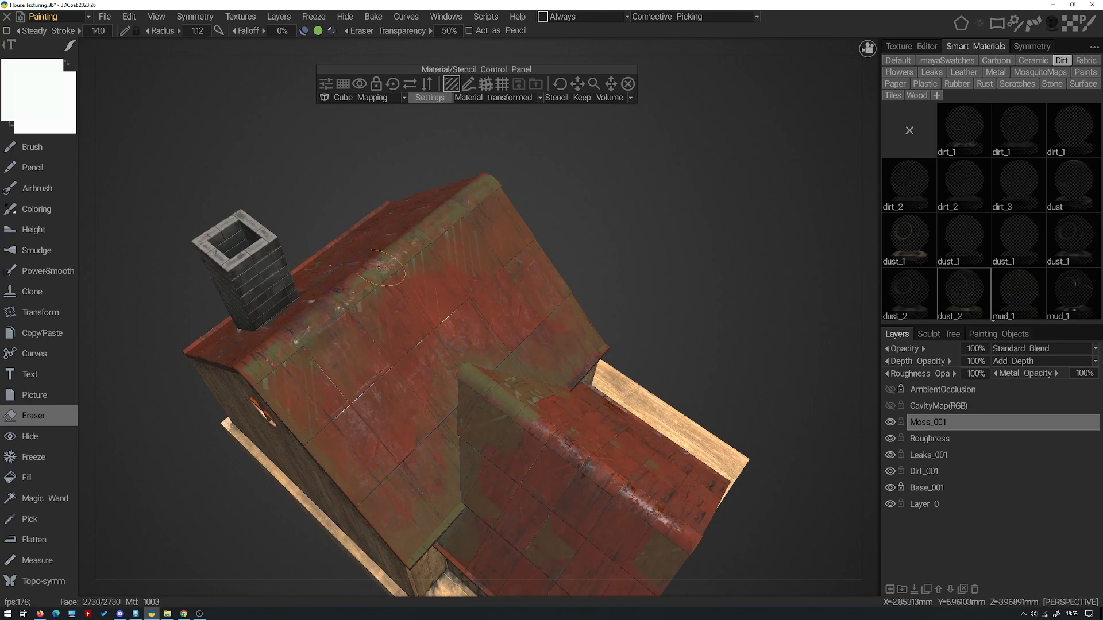
{"action": "left_click_drag", "start_coordinate": [439, 224], "coordinate": [609, 222], "text": "alt"}
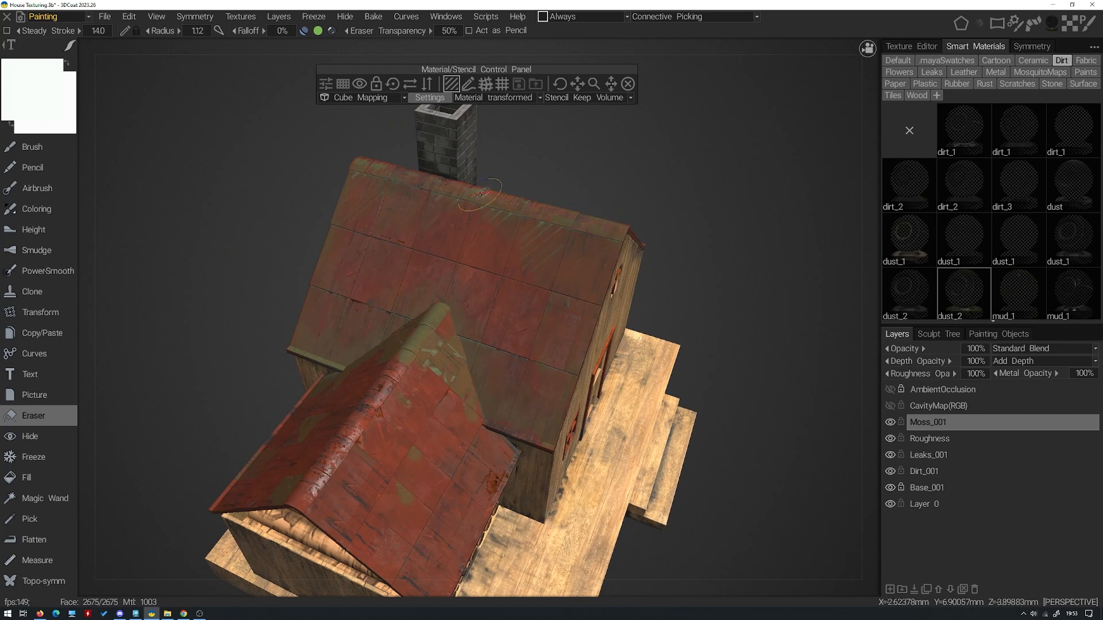
Erase parts of the moss on the main roof's woodshed-side slope, around the woodshed junction and lower eave
{"action": "mouse_move", "coordinate": [494, 292]}
{"action": "left_mouse_down", "text": "alt"}
{"action": "mouse_move", "coordinate": [476, 372]}
{"action": "mouse_move", "coordinate": [529, 340]}
{"action": "mouse_move", "coordinate": [466, 329]}
{"action": "left_mouse_up", "text": "alt"}
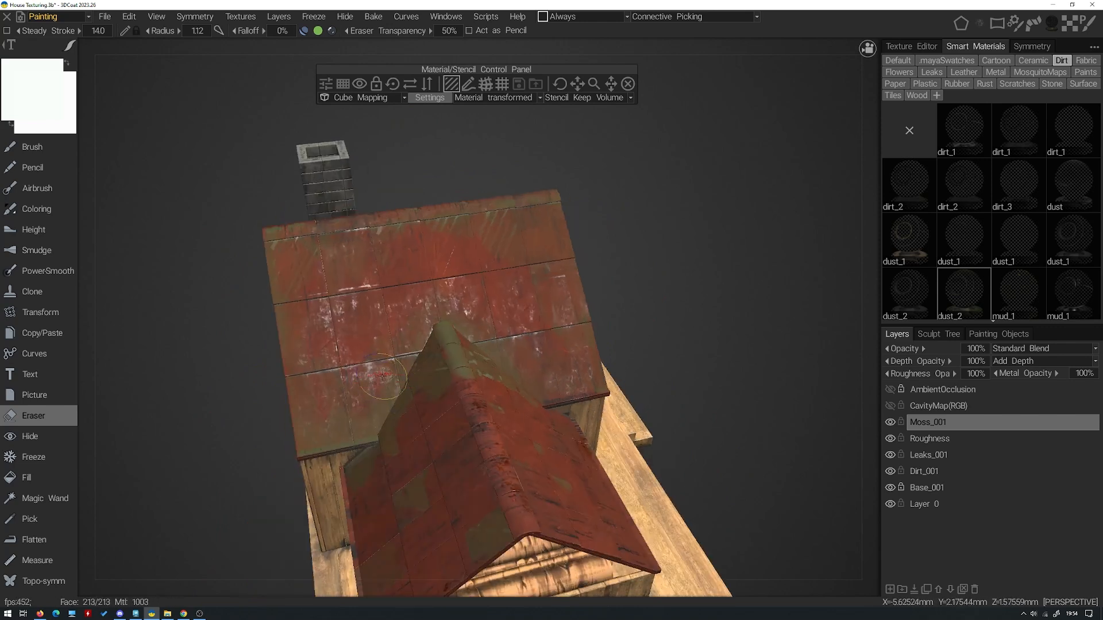
{"action": "mouse_move", "coordinate": [383, 377]}
{"action": "left_mouse_down", "text": "alt"}
{"action": "mouse_move", "coordinate": [361, 360]}
{"action": "mouse_move", "coordinate": [375, 359]}
{"action": "left_mouse_up", "text": "alt"}
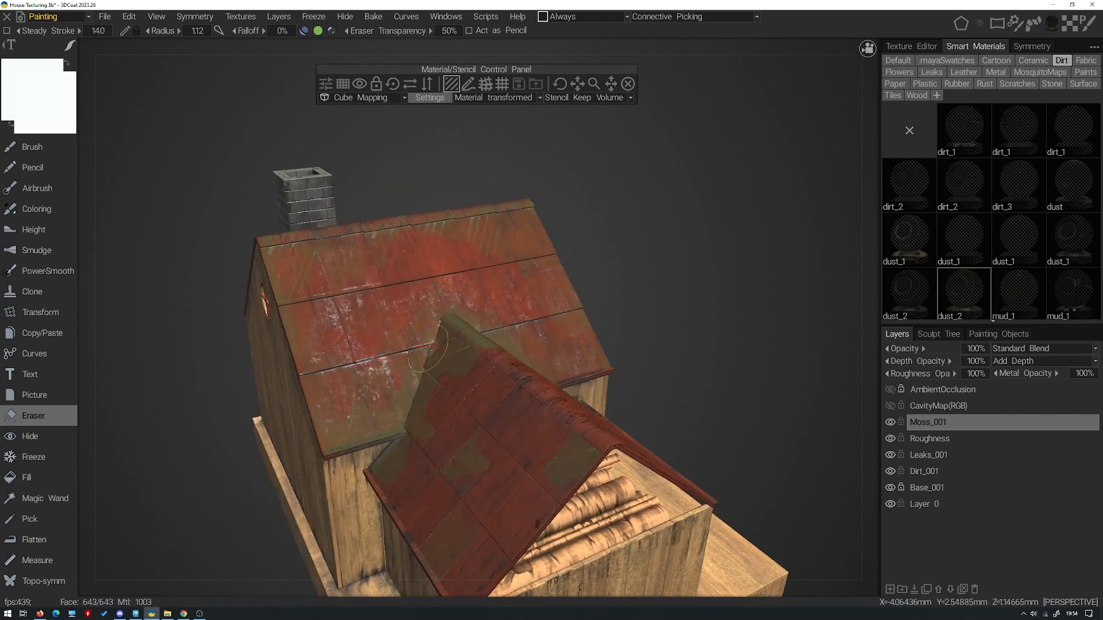
{"action": "left_click_drag", "start_coordinate": [412, 352], "coordinate": [396, 341], "text": "alt"}
{"action": "left_click_drag", "start_coordinate": [376, 398], "coordinate": [354, 435], "text": "alt"}
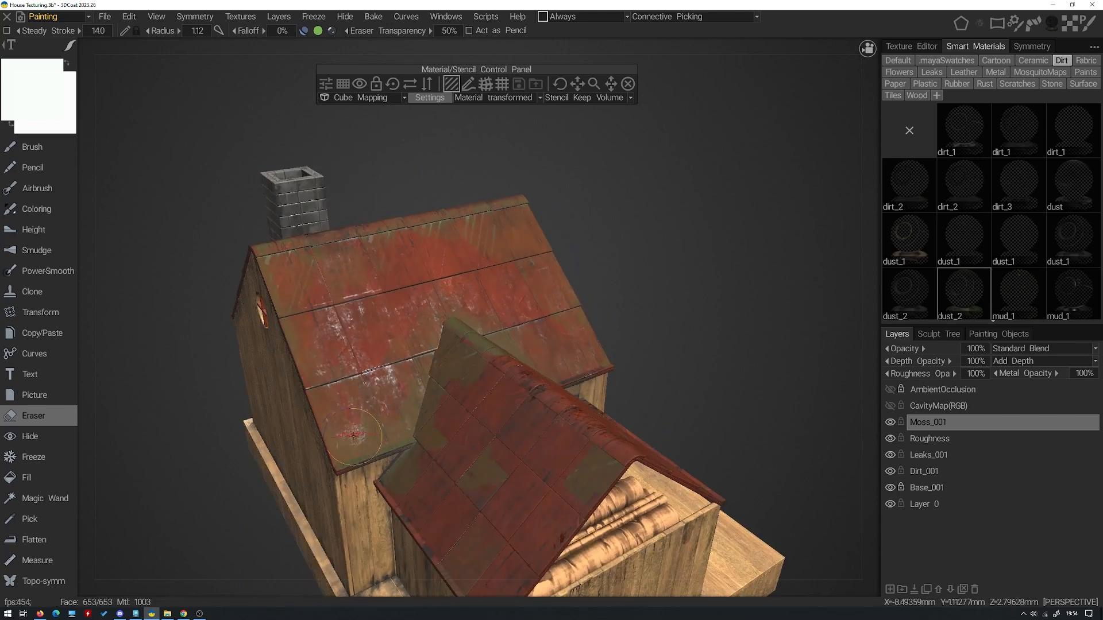
{"action": "left_click_drag", "start_coordinate": [408, 433], "coordinate": [476, 358], "text": "alt"}
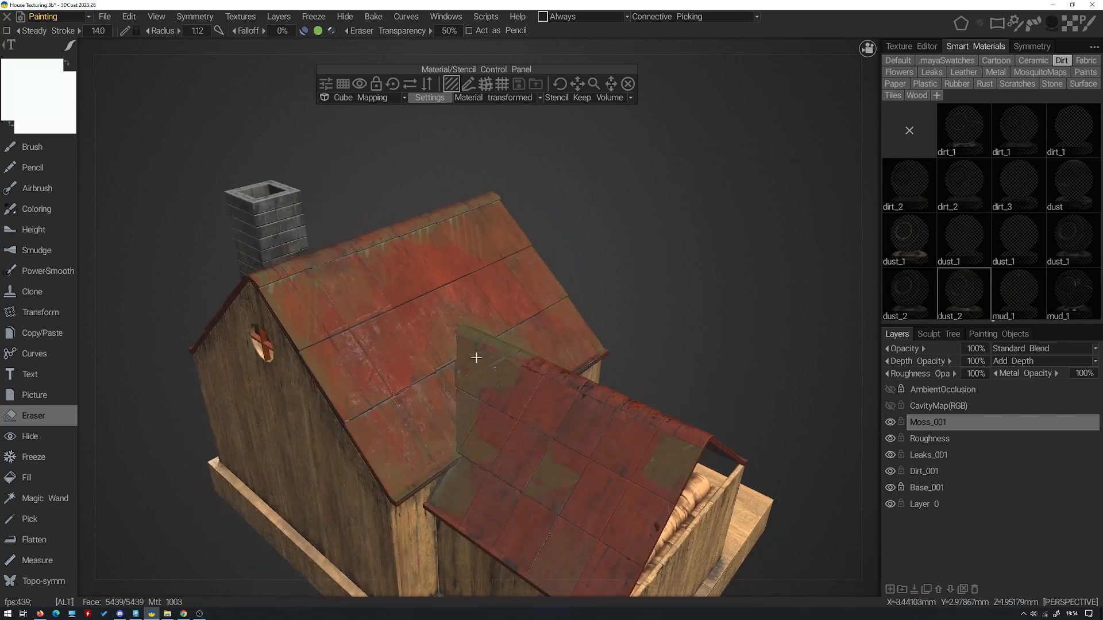
Break up the solid moss patches on both slopes of the woodshed roof with the Eraser
{"action": "left_click_drag", "start_coordinate": [488, 398], "coordinate": [529, 383], "text": "alt"}
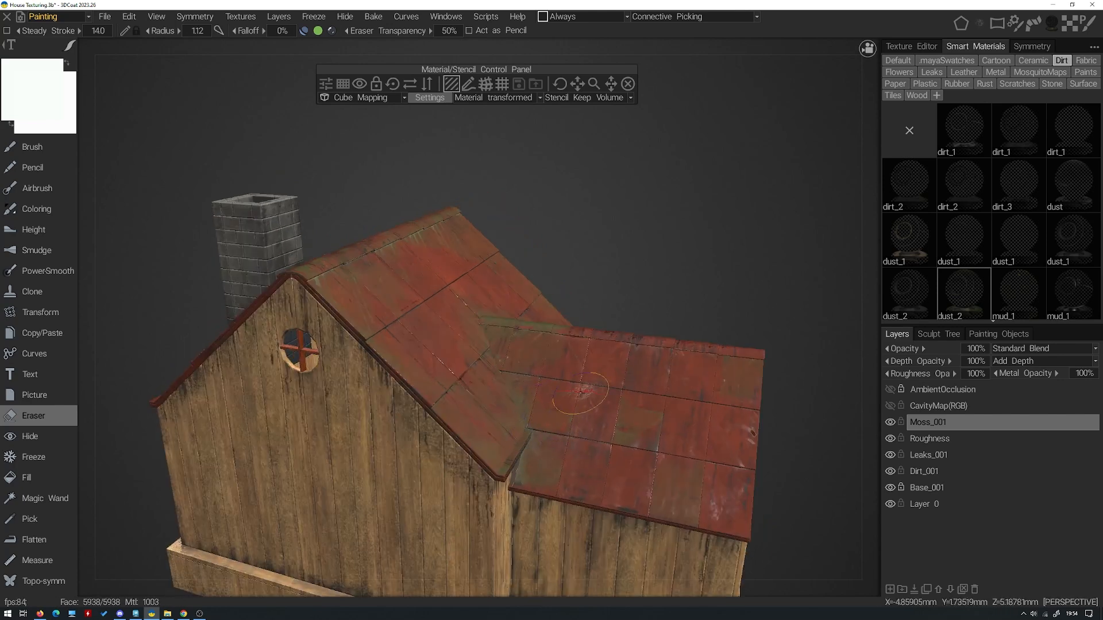
{"action": "mouse_move", "coordinate": [685, 476]}
{"action": "left_mouse_down", "text": "alt"}
{"action": "mouse_move", "coordinate": [520, 364]}
{"action": "mouse_move", "coordinate": [438, 402]}
{"action": "left_mouse_up", "text": "alt"}
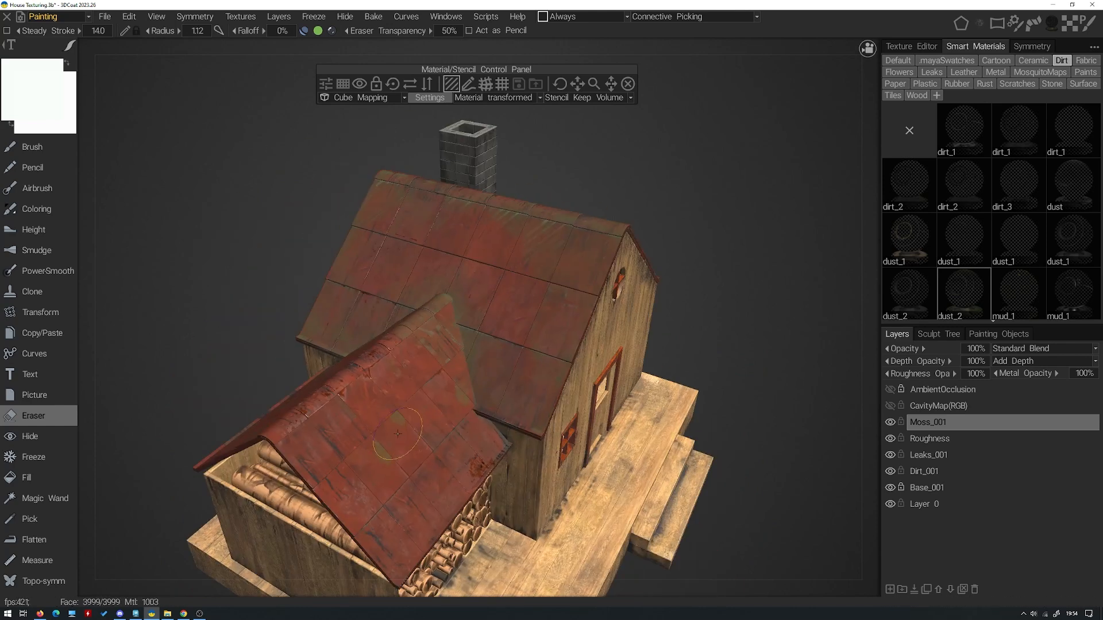
{"action": "mouse_move", "coordinate": [495, 368]}
{"action": "left_mouse_down", "text": "alt"}
{"action": "mouse_move", "coordinate": [458, 409]}
{"action": "mouse_move", "coordinate": [505, 364]}
{"action": "mouse_move", "coordinate": [554, 374]}
{"action": "mouse_move", "coordinate": [494, 328]}
{"action": "left_mouse_up", "text": "alt"}
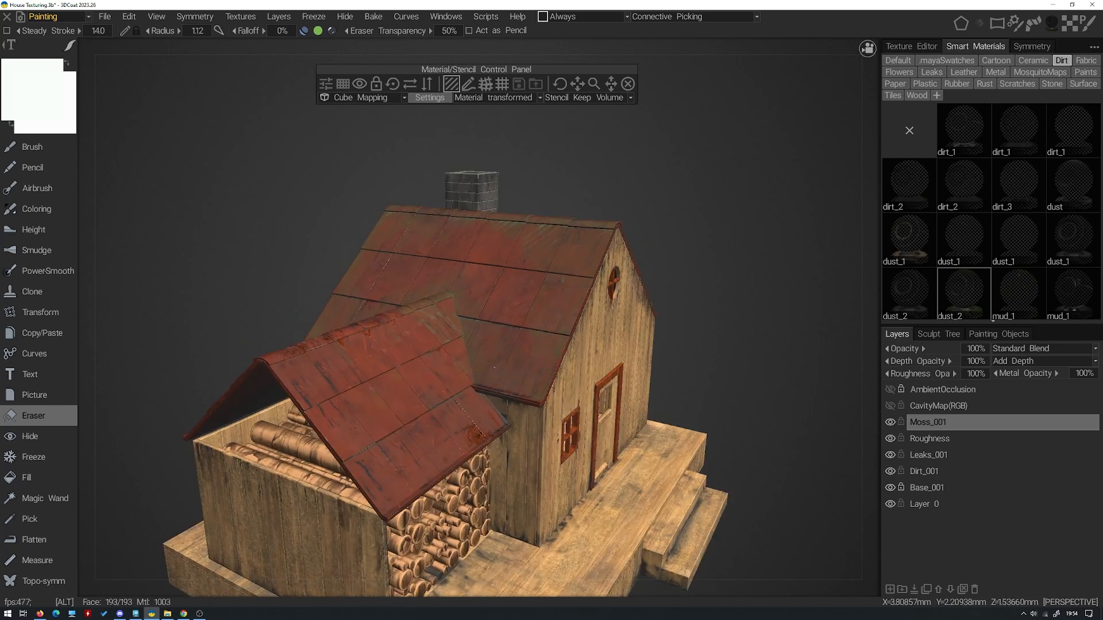
Switch to the Render room, examine the roof moss from several sides, and return to the Painting room
{"action": "left_click", "coordinate": [82, 17]}
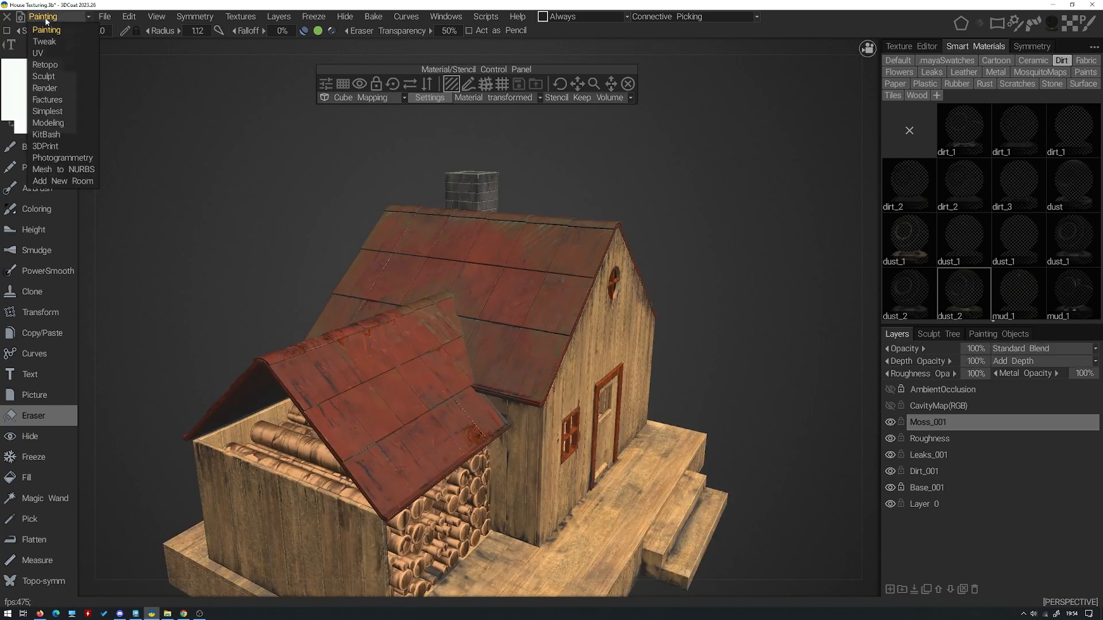
{"action": "left_click", "coordinate": [67, 82]}
{"action": "left_click_drag", "start_coordinate": [704, 135], "coordinate": [779, 145], "text": "alt"}
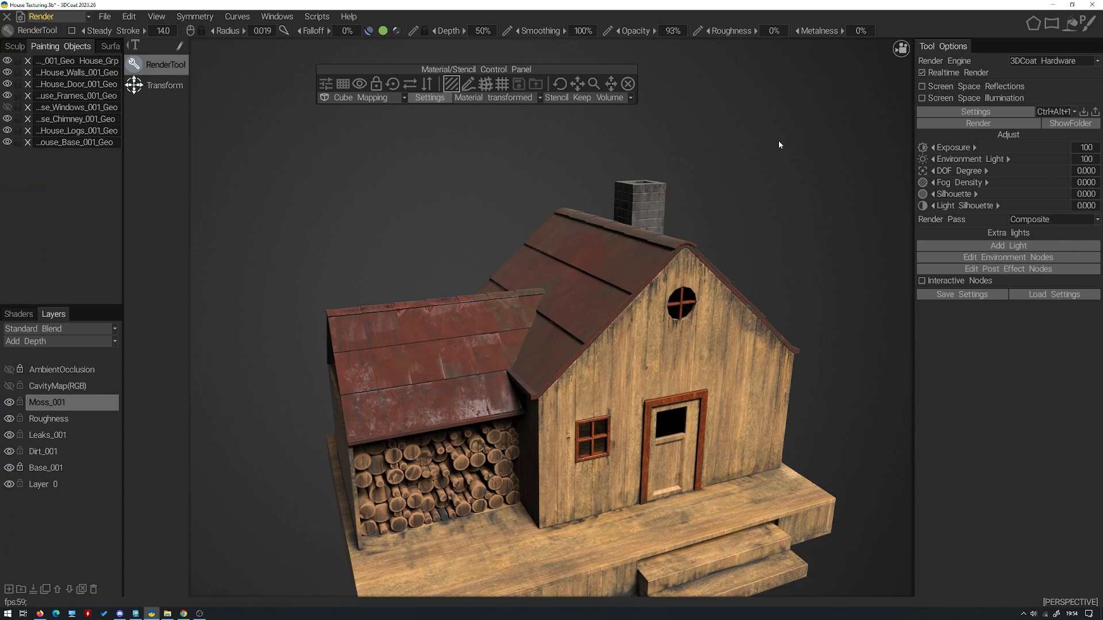
{"action": "left_click_drag", "start_coordinate": [687, 180], "coordinate": [624, 298], "text": "alt"}
{"action": "scroll", "coordinate": [723, 198], "scroll_direction": "down", "scroll_amount": 5}
{"action": "right_click_drag", "start_coordinate": [623, 298], "coordinate": [646, 354], "text": "alt"}
{"action": "left_click_drag", "start_coordinate": [646, 355], "coordinate": [646, 298], "text": "alt"}
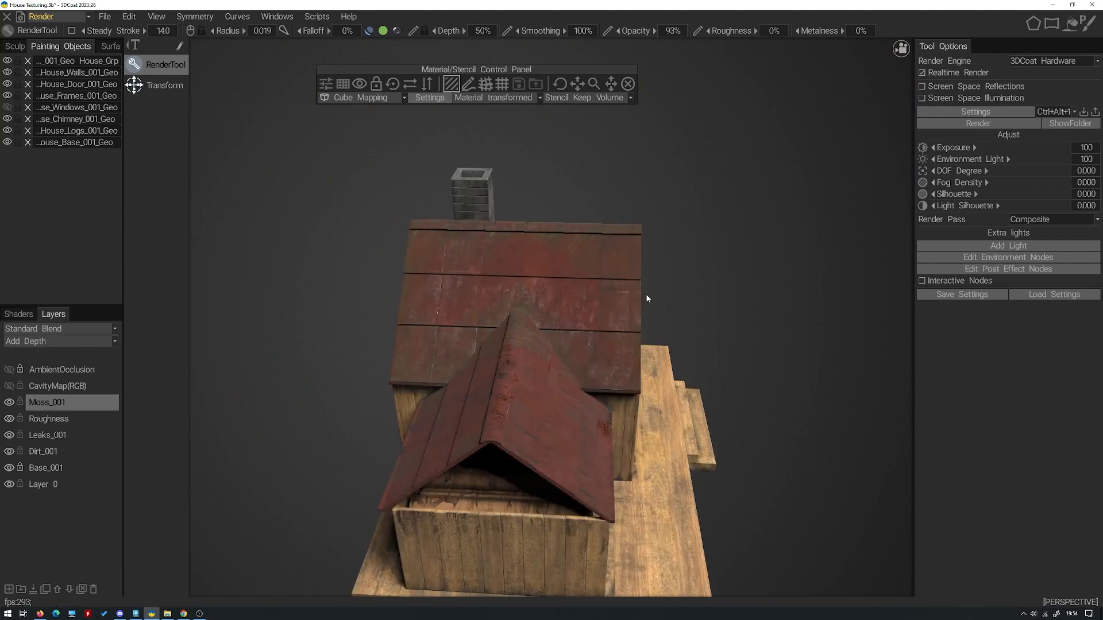
{"action": "left_click_drag", "start_coordinate": [757, 247], "coordinate": [687, 223], "text": "alt"}
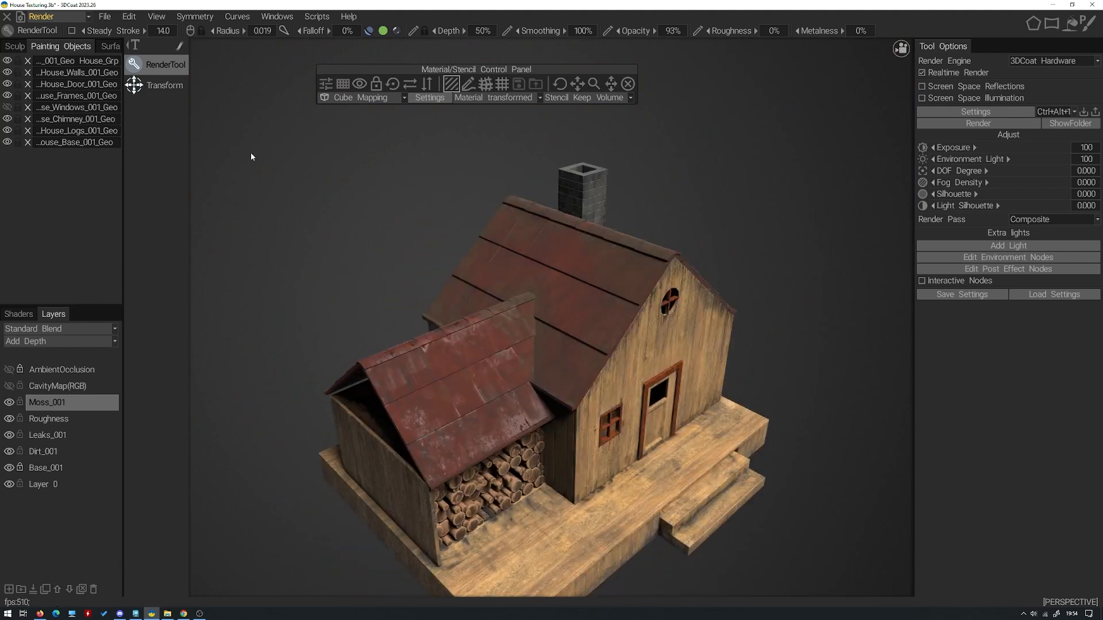
{"action": "left_click_drag", "start_coordinate": [251, 155], "coordinate": [312, 177], "text": "alt"}
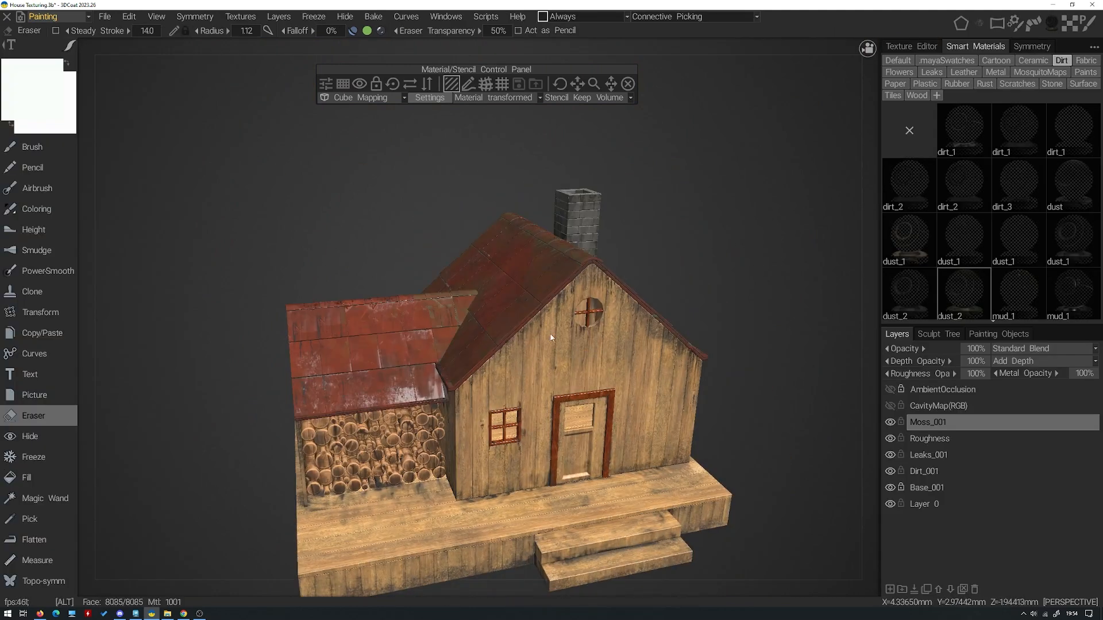
Brush moss onto the woodshed roof's front slope and ridge, and break it up with the Eraser
{"action": "left_click_drag", "start_coordinate": [550, 337], "coordinate": [487, 317], "text": "alt"}
{"action": "left_click", "coordinate": [32, 147]}
{"action": "mouse_move", "coordinate": [250, 173]}
{"action": "left_mouse_down", "text": "alt"}
{"action": "mouse_move", "coordinate": [299, 175]}
{"action": "mouse_move", "coordinate": [305, 201]}
{"action": "left_mouse_up", "text": "alt"}
{"action": "left_click", "coordinate": [33, 416]}
{"action": "left_click_drag", "start_coordinate": [322, 367], "coordinate": [405, 389], "text": "alt"}
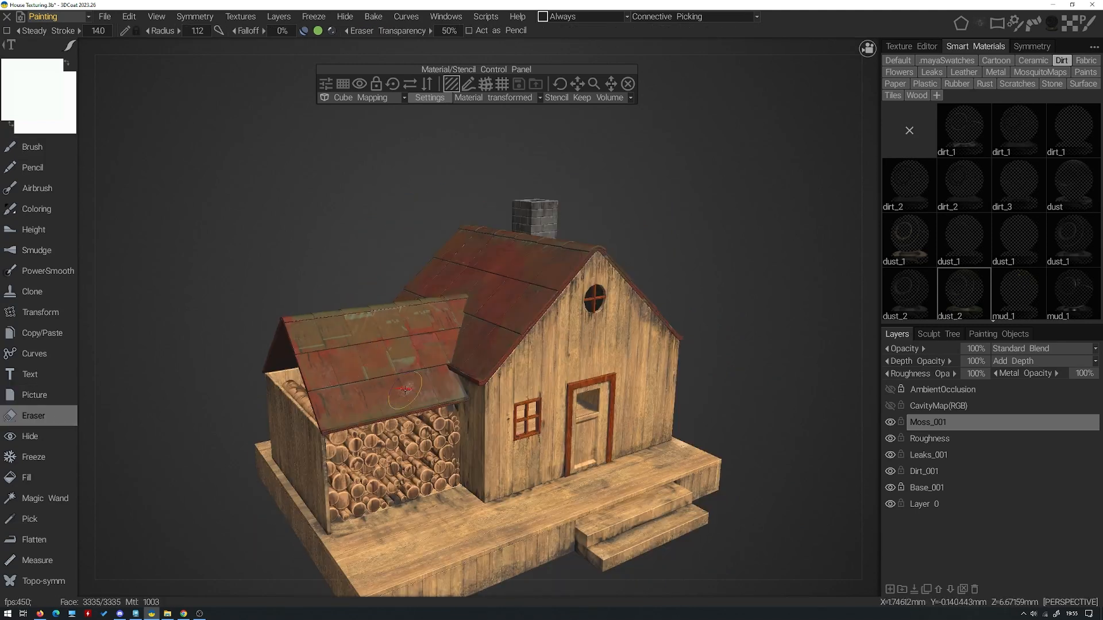
{"action": "mouse_move", "coordinate": [351, 317]}
{"action": "left_mouse_down", "text": "alt"}
{"action": "mouse_move", "coordinate": [437, 373]}
{"action": "mouse_move", "coordinate": [356, 321]}
{"action": "left_mouse_up", "text": "alt"}
{"action": "left_click", "coordinate": [54, 146]}
{"action": "left_click", "coordinate": [34, 416]}
Brush moss along the ridge and edges of the main roof's chimney-side slope and erase it unevenly
{"action": "left_click_drag", "start_coordinate": [459, 334], "coordinate": [542, 381], "text": "alt"}
{"action": "left_click", "coordinate": [32, 147]}
{"action": "mouse_move", "coordinate": [367, 448]}
{"action": "left_mouse_down", "text": "alt"}
{"action": "mouse_move", "coordinate": [456, 478]}
{"action": "mouse_move", "coordinate": [437, 443]}
{"action": "left_mouse_up", "text": "alt"}
{"action": "left_click", "coordinate": [34, 416]}
{"action": "left_click_drag", "start_coordinate": [542, 467], "coordinate": [345, 356], "text": "alt"}
{"action": "left_click", "coordinate": [33, 147]}
{"action": "mouse_move", "coordinate": [529, 334]}
{"action": "left_mouse_down", "text": "alt"}
{"action": "mouse_move", "coordinate": [477, 324]}
{"action": "mouse_move", "coordinate": [373, 402]}
{"action": "left_mouse_up", "text": "alt"}
{"action": "left_click_drag", "start_coordinate": [517, 368], "coordinate": [494, 385], "text": "alt"}
{"action": "left_click", "coordinate": [34, 416]}
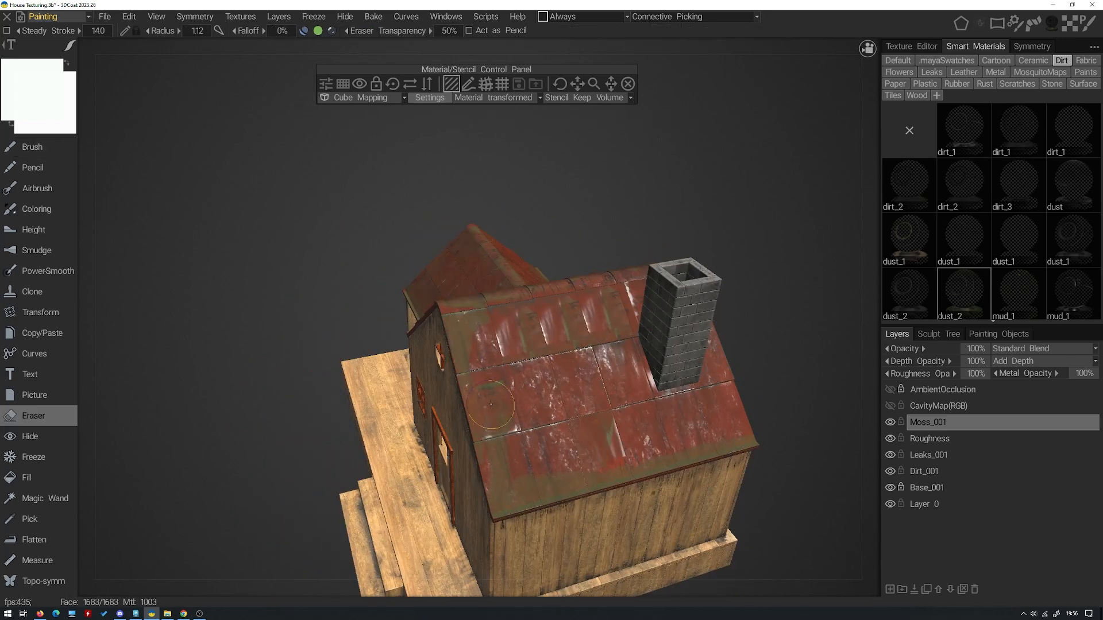
Reselect the Brush and save the house texturing project
{"action": "left_click", "coordinate": [32, 147]}
{"action": "mouse_move", "coordinate": [574, 322]}
{"action": "left_mouse_down", "text": "alt"}
{"action": "mouse_move", "coordinate": [684, 241]}
{"action": "mouse_move", "coordinate": [601, 234]}
{"action": "mouse_move", "coordinate": [517, 276]}
{"action": "left_mouse_up", "text": "alt"}
{"action": "key", "text": "ctrl+s"}
Open the dust_2 moss smart material for editing, save it as a new material, and collapse the material preview
{"action": "left_click", "coordinate": [966, 290]}
{"action": "right_click", "coordinate": [966, 290]}
{"action": "left_click", "coordinate": [935, 271]}
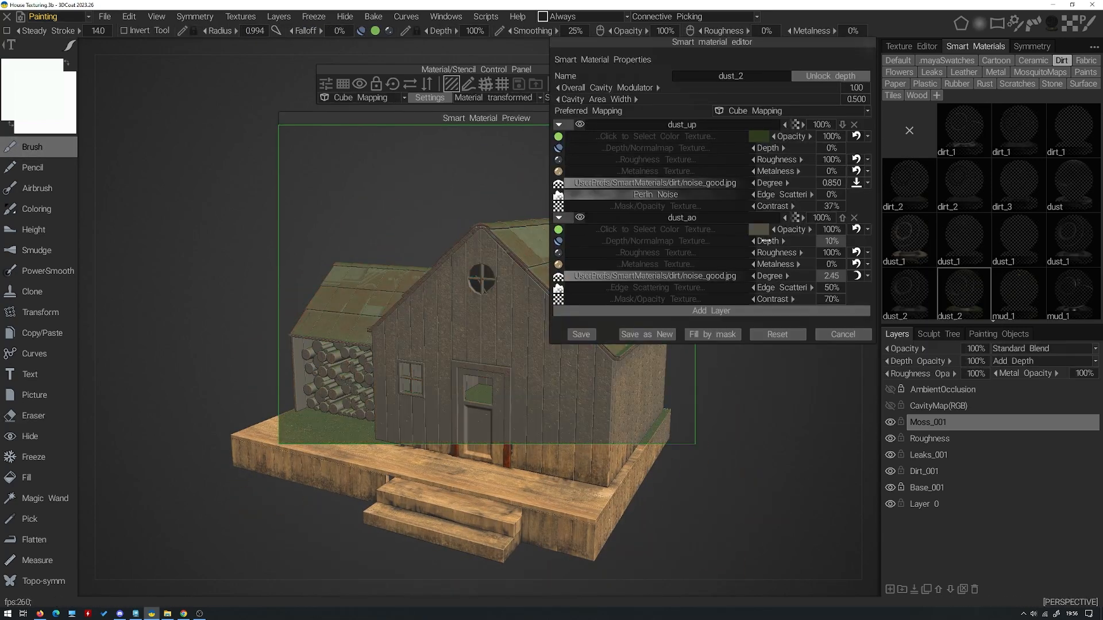
{"action": "left_click", "coordinate": [647, 334]}
{"action": "left_click", "coordinate": [691, 120]}
Brush moss streaks onto the front wall below the round gable window and above the door frame
{"action": "left_click_drag", "start_coordinate": [574, 322], "coordinate": [660, 299], "text": "alt"}
{"action": "mouse_move", "coordinate": [521, 211]}
{"action": "left_mouse_down"}
{"action": "mouse_move", "coordinate": [540, 235]}
{"action": "mouse_move", "coordinate": [502, 250]}
{"action": "left_mouse_up"}
{"action": "left_click_drag", "start_coordinate": [575, 310], "coordinate": [557, 321], "text": "alt"}
{"action": "left_click_drag", "start_coordinate": [521, 278], "coordinate": [517, 329]}
{"action": "mouse_move", "coordinate": [494, 355]}
{"action": "left_mouse_down"}
{"action": "mouse_move", "coordinate": [528, 358]}
{"action": "mouse_move", "coordinate": [506, 354]}
{"action": "left_mouse_up"}
Thin out the moss streaks below the round window and around the door frame with the Eraser
{"action": "left_click", "coordinate": [33, 416]}
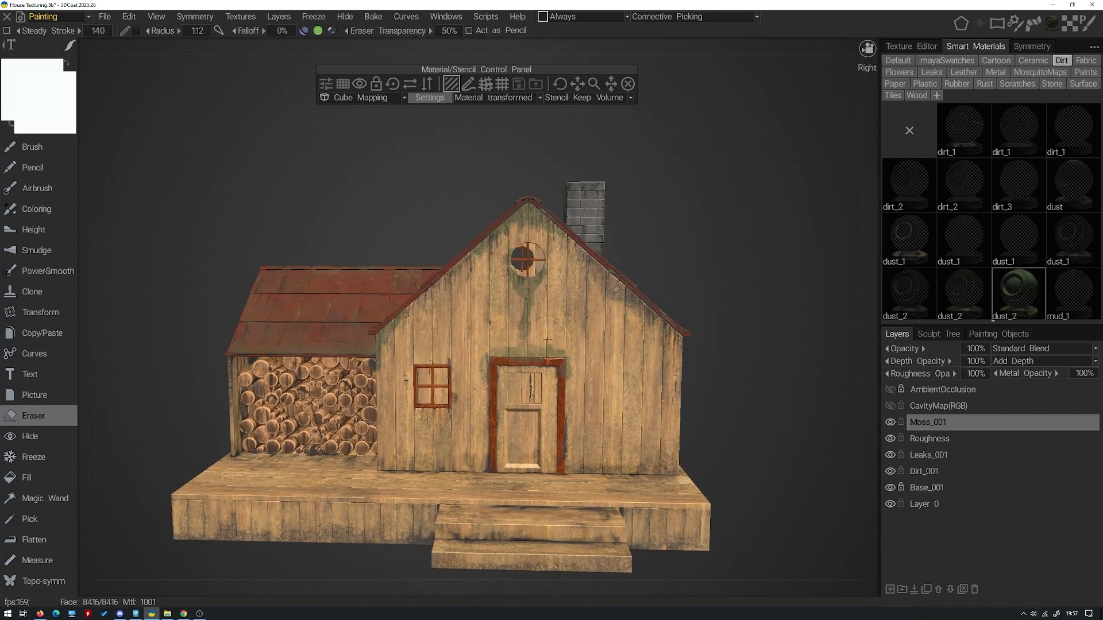
{"action": "left_click_drag", "start_coordinate": [524, 302], "coordinate": [528, 330]}
{"action": "left_click_drag", "start_coordinate": [568, 359], "coordinate": [568, 376]}
{"action": "left_click_drag", "start_coordinate": [494, 344], "coordinate": [534, 335], "text": "alt"}
{"action": "left_click_drag", "start_coordinate": [459, 322], "coordinate": [534, 333], "text": "alt"}
{"action": "left_click_drag", "start_coordinate": [632, 333], "coordinate": [459, 322], "text": "alt"}
Brush moss onto the front wall beneath the chimney-side eave and soften it with the Eraser
{"action": "left_click", "coordinate": [32, 147]}
{"action": "left_click_drag", "start_coordinate": [517, 344], "coordinate": [575, 339], "text": "alt"}
{"action": "left_click_drag", "start_coordinate": [580, 290], "coordinate": [609, 336]}
{"action": "left_click", "coordinate": [33, 416]}
{"action": "left_click_drag", "start_coordinate": [459, 327], "coordinate": [569, 339], "text": "alt"}
{"action": "left_click_drag", "start_coordinate": [431, 339], "coordinate": [575, 338], "text": "alt"}
Brush moss beside the front wall's square window and switch to the Eraser
{"action": "left_click", "coordinate": [32, 147]}
{"action": "left_click_drag", "start_coordinate": [413, 356], "coordinate": [529, 367], "text": "alt"}
{"action": "left_click_drag", "start_coordinate": [456, 351], "coordinate": [457, 391]}
{"action": "mouse_move", "coordinate": [528, 362]}
{"action": "left_mouse_down", "text": "alt"}
{"action": "mouse_move", "coordinate": [433, 355]}
{"action": "mouse_move", "coordinate": [534, 362]}
{"action": "mouse_move", "coordinate": [526, 411]}
{"action": "mouse_move", "coordinate": [504, 377]}
{"action": "mouse_move", "coordinate": [522, 367]}
{"action": "left_mouse_up", "text": "alt"}
{"action": "left_click", "coordinate": [32, 416]}
Brush moss onto the front wall's lower corner beside the woodshed and along the base of both walls
{"action": "left_click", "coordinate": [65, 150]}
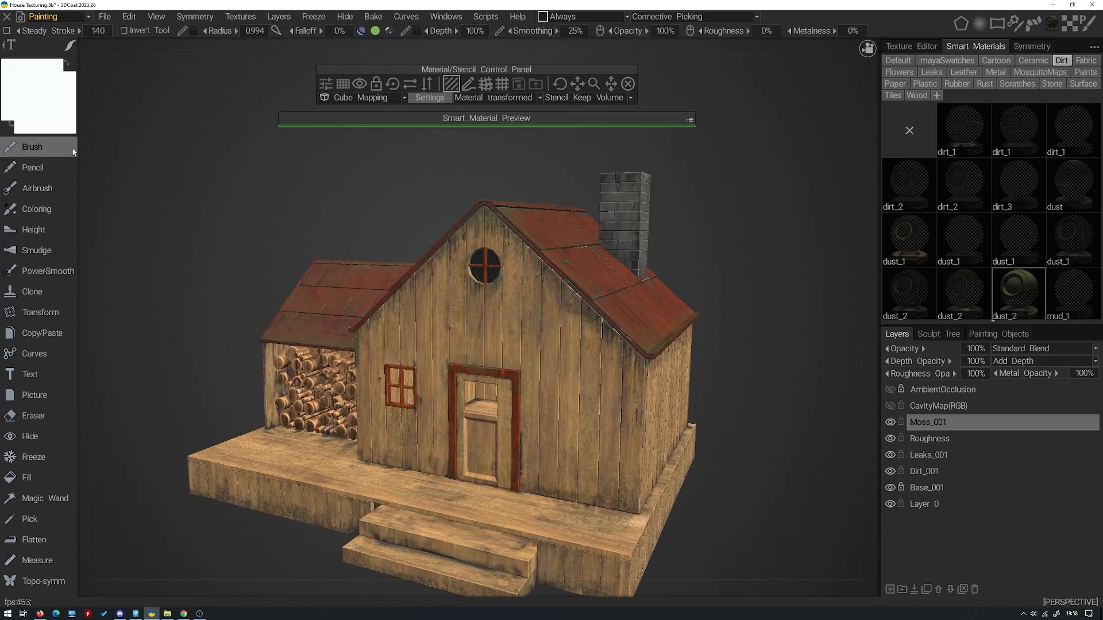
{"action": "left_click_drag", "start_coordinate": [486, 429], "coordinate": [552, 436], "text": "alt"}
{"action": "left_click_drag", "start_coordinate": [488, 466], "coordinate": [477, 465], "text": "alt"}
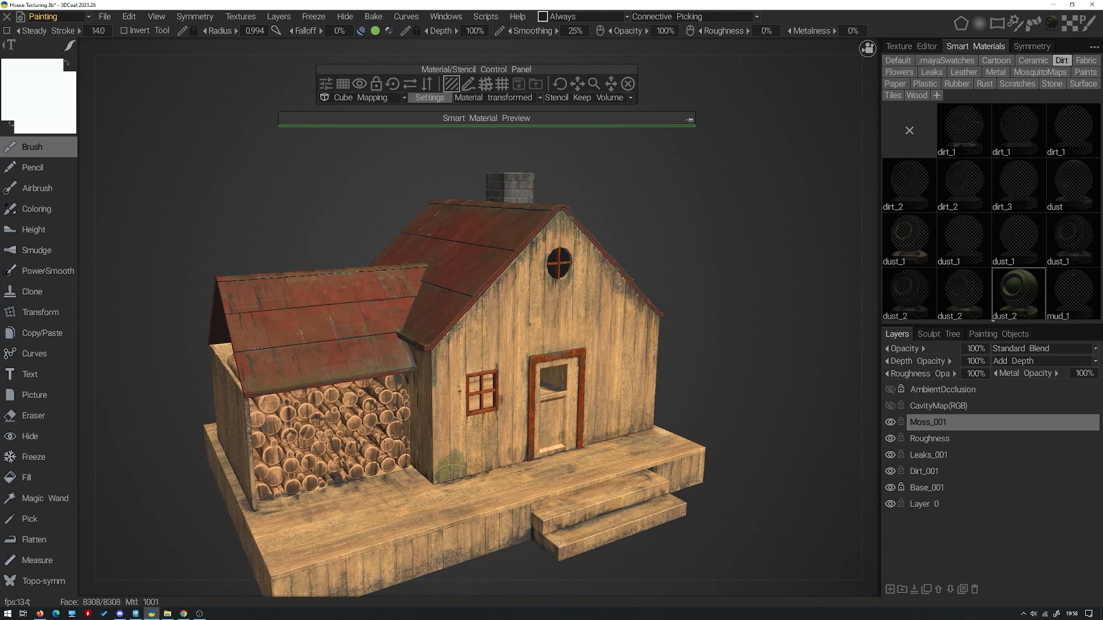
{"action": "left_click_drag", "start_coordinate": [451, 481], "coordinate": [481, 453], "text": "alt"}
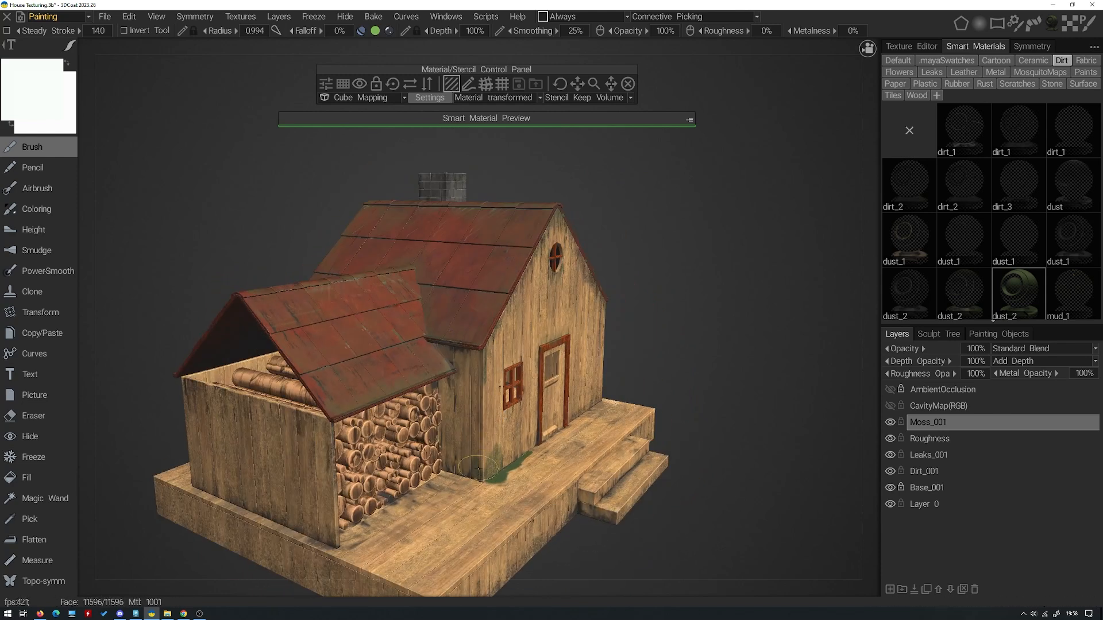
Brush moss along the lower part of the platform's front side, from the woodshed-side corner to the steps
{"action": "mouse_move", "coordinate": [490, 468]}
{"action": "left_mouse_down", "text": "alt"}
{"action": "mouse_move", "coordinate": [459, 464]}
{"action": "mouse_move", "coordinate": [485, 459]}
{"action": "mouse_move", "coordinate": [409, 564]}
{"action": "left_mouse_up", "text": "alt"}
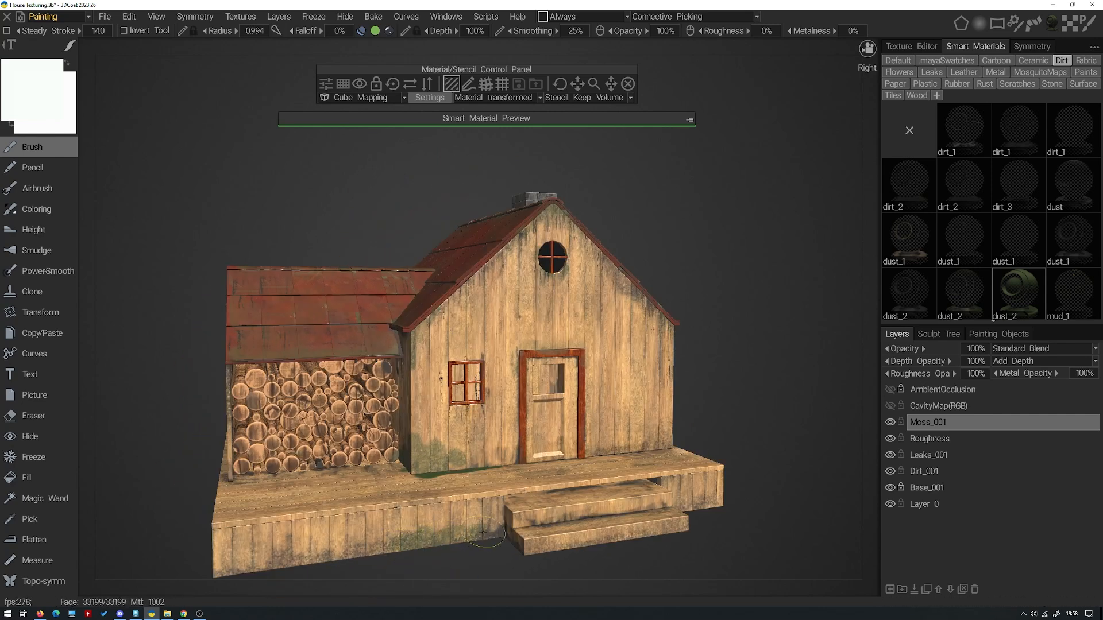
{"action": "left_click_drag", "start_coordinate": [282, 554], "coordinate": [181, 536], "text": "alt"}
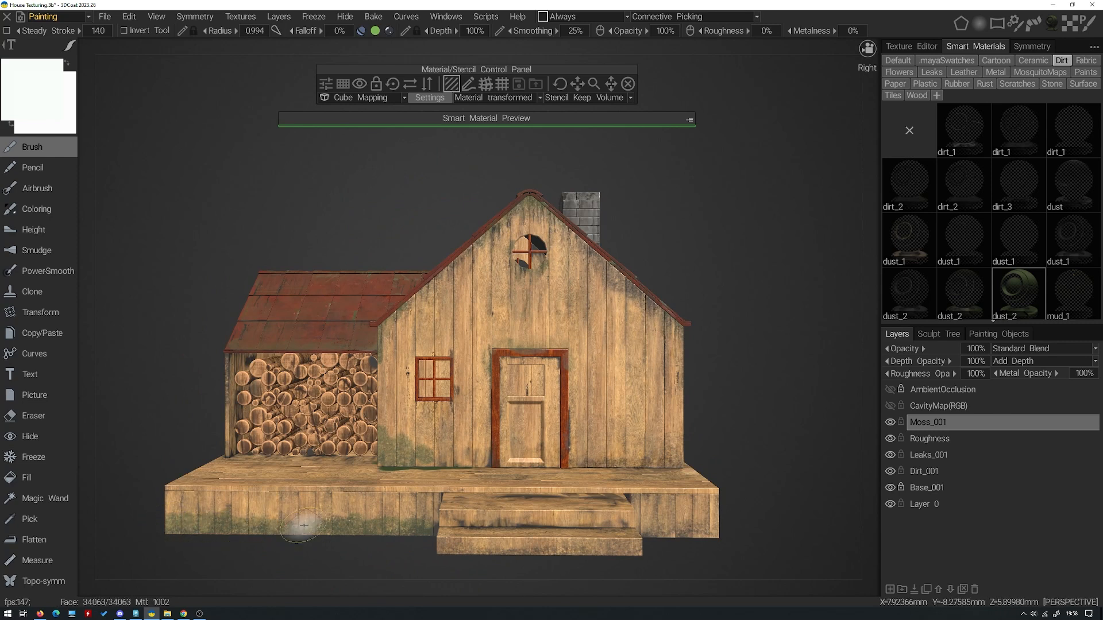
{"action": "left_click_drag", "start_coordinate": [381, 515], "coordinate": [468, 529], "text": "alt"}
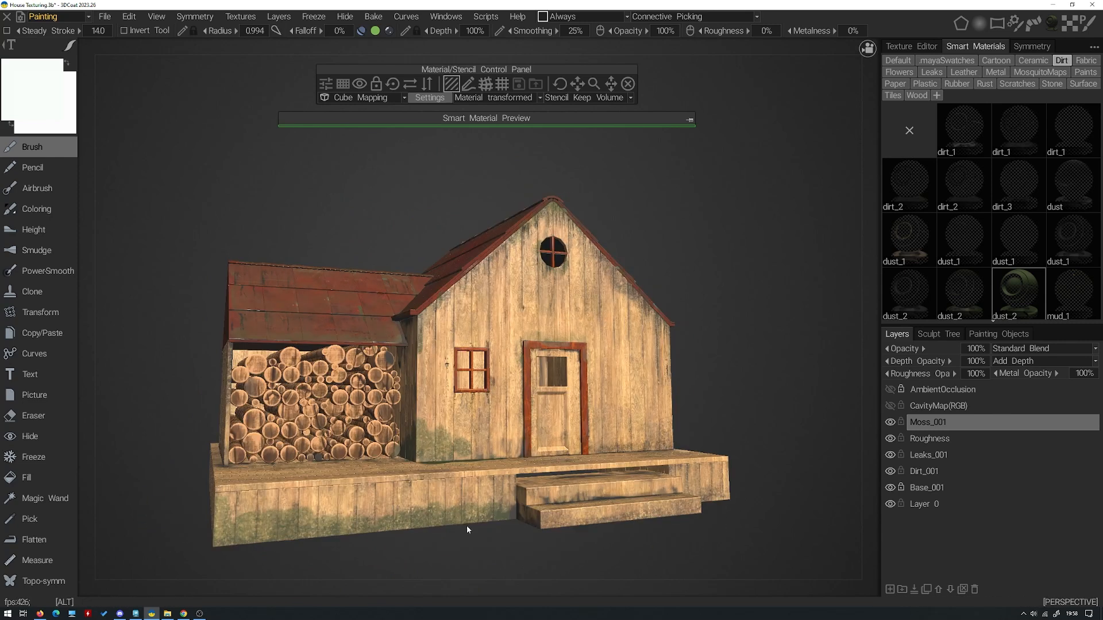
{"action": "left_click_drag", "start_coordinate": [536, 516], "coordinate": [586, 513], "text": "alt"}
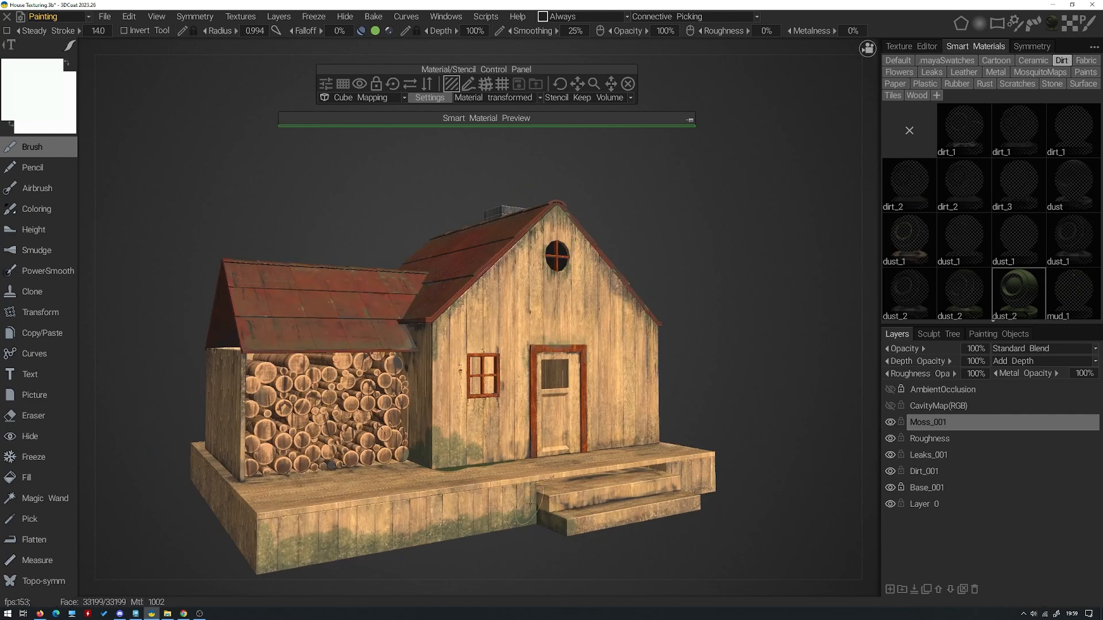
{"action": "left_click_drag", "start_coordinate": [517, 505], "coordinate": [494, 529], "text": "alt"}
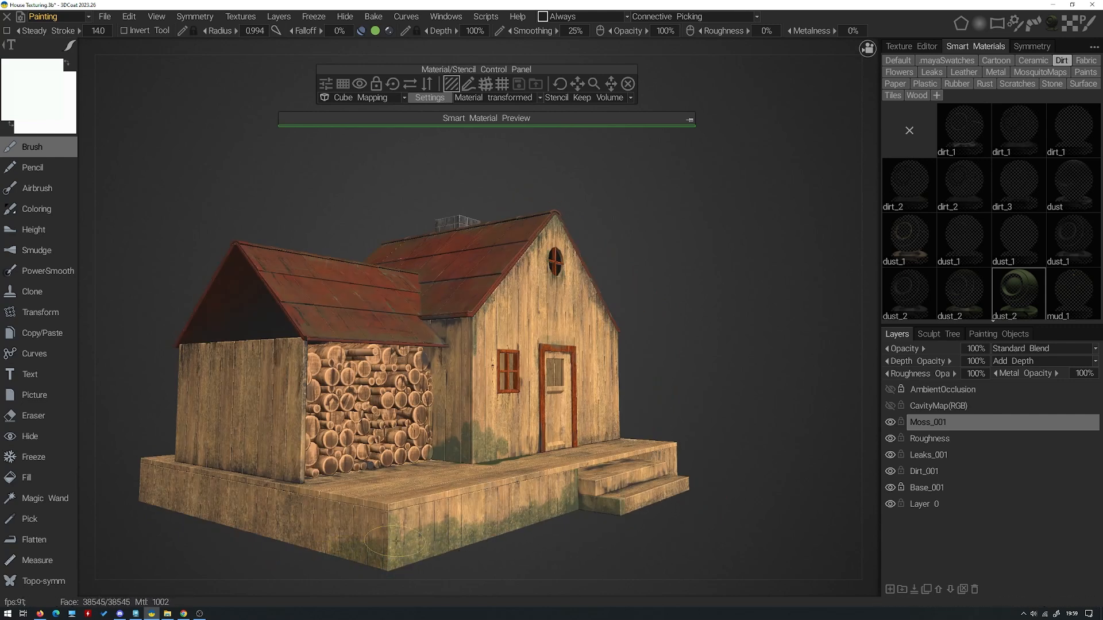
{"action": "left_click_drag", "start_coordinate": [395, 541], "coordinate": [371, 527], "text": "alt"}
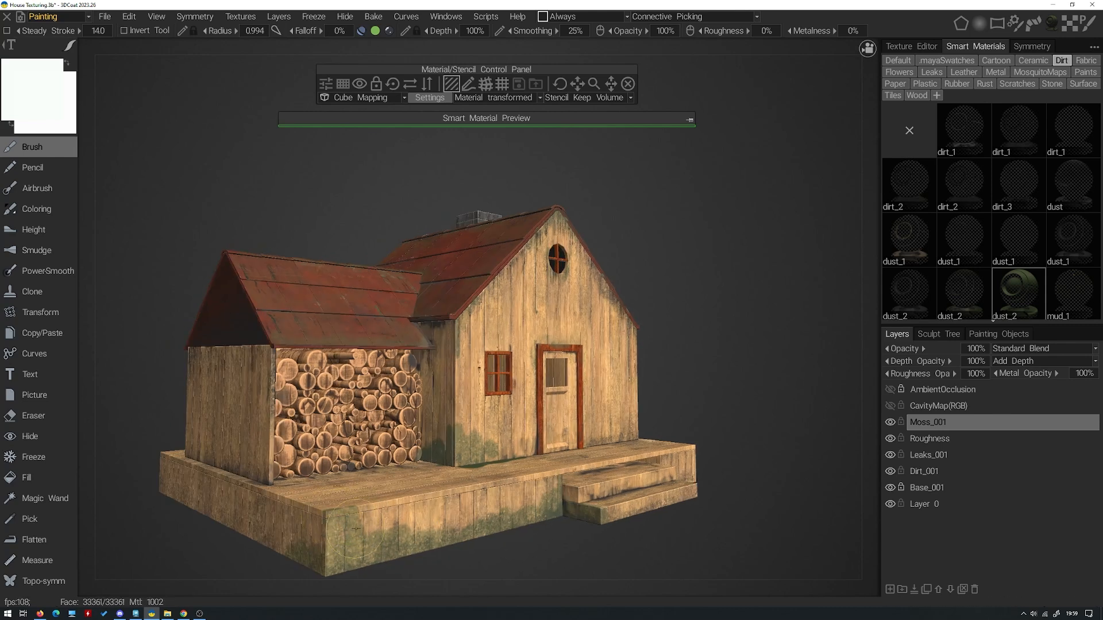
{"action": "mouse_move", "coordinate": [415, 533]}
{"action": "left_mouse_down", "text": "alt"}
{"action": "mouse_move", "coordinate": [503, 510]}
{"action": "mouse_move", "coordinate": [426, 448]}
{"action": "left_mouse_up", "text": "alt"}
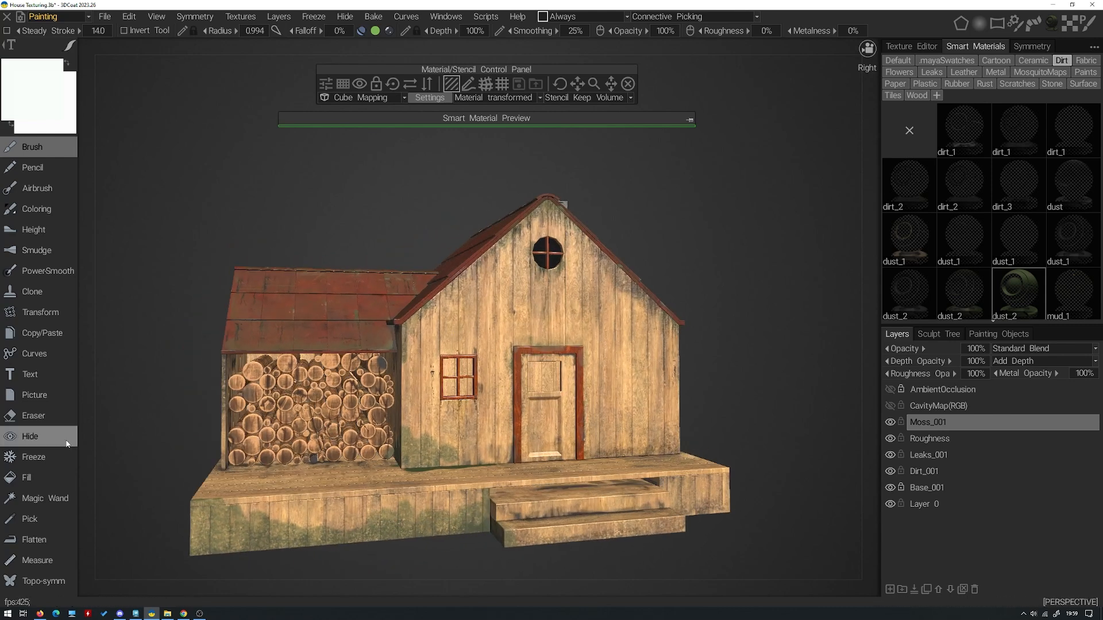
Erase the moss unevenly along the platform's front side and at the house wall's corner beside the woodshed
{"action": "left_click", "coordinate": [33, 415]}
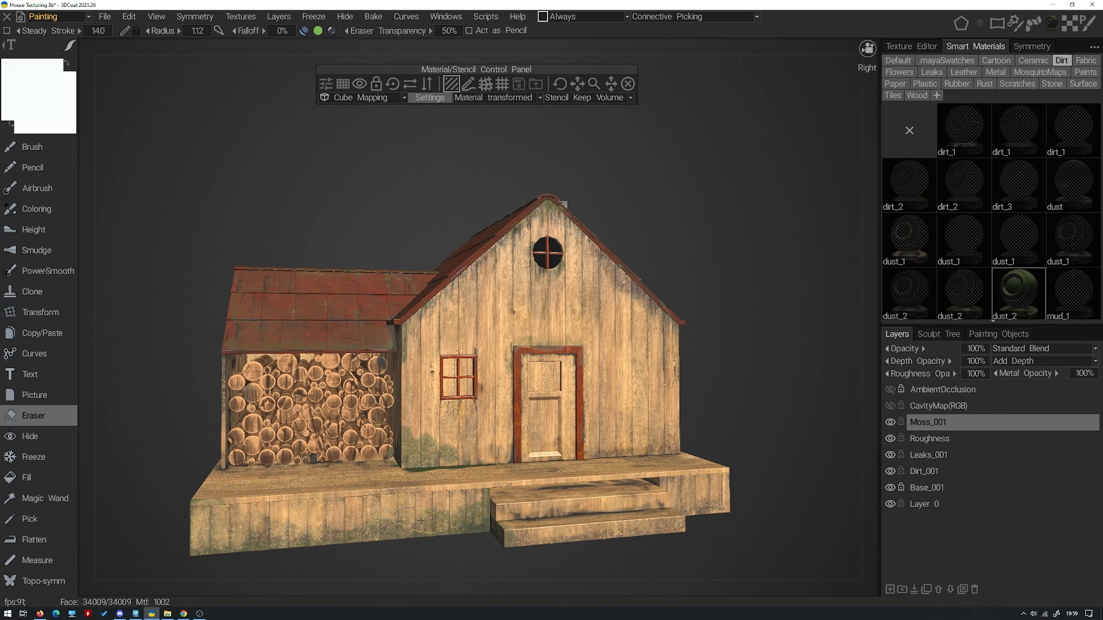
{"action": "right_click_drag", "start_coordinate": [458, 514], "coordinate": [526, 493]}
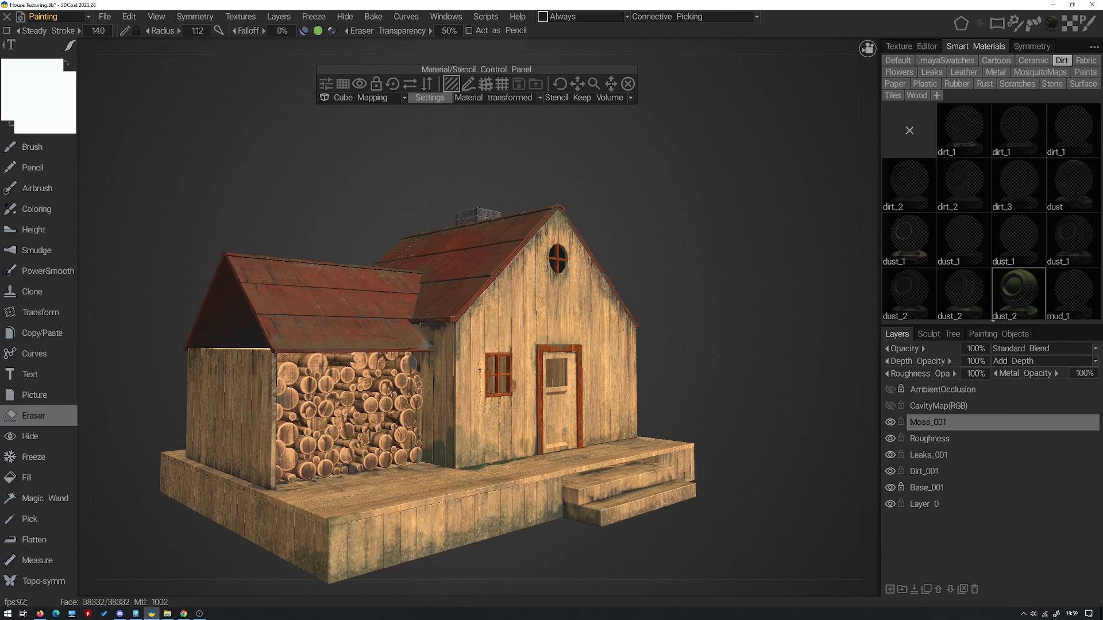
{"action": "right_click_drag", "start_coordinate": [491, 463], "coordinate": [516, 475]}
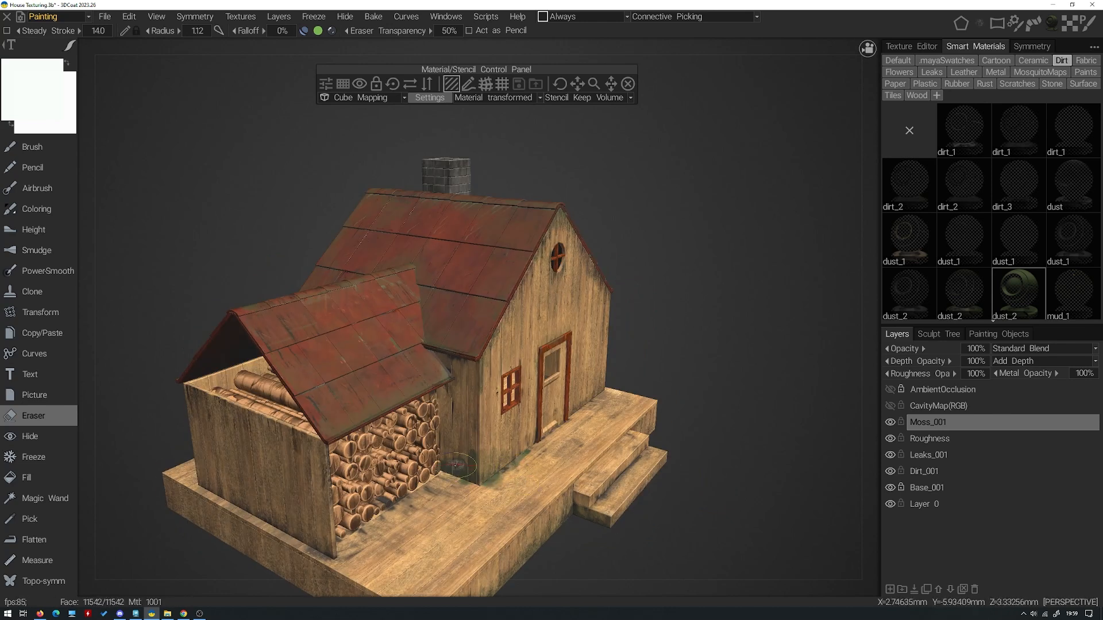
{"action": "right_click_drag", "start_coordinate": [445, 448], "coordinate": [368, 436]}
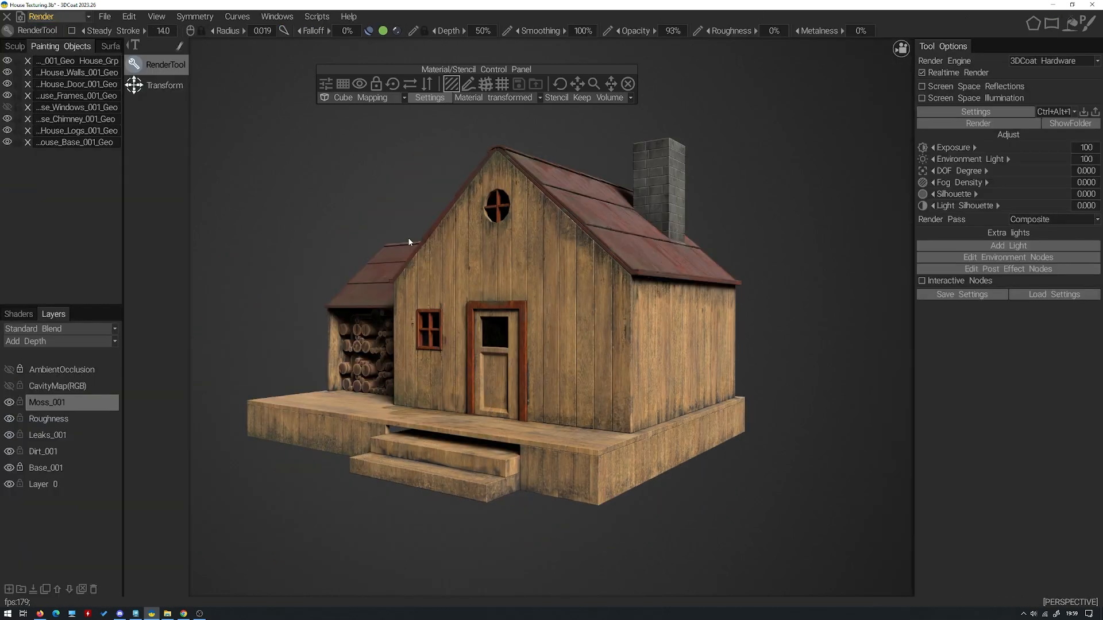
Examine the moss on the walls and platform from several sides in the Render room
{"action": "right_click_drag", "start_coordinate": [407, 236], "coordinate": [618, 291]}
{"action": "left_click_drag", "start_coordinate": [619, 291], "coordinate": [579, 267], "text": "alt"}
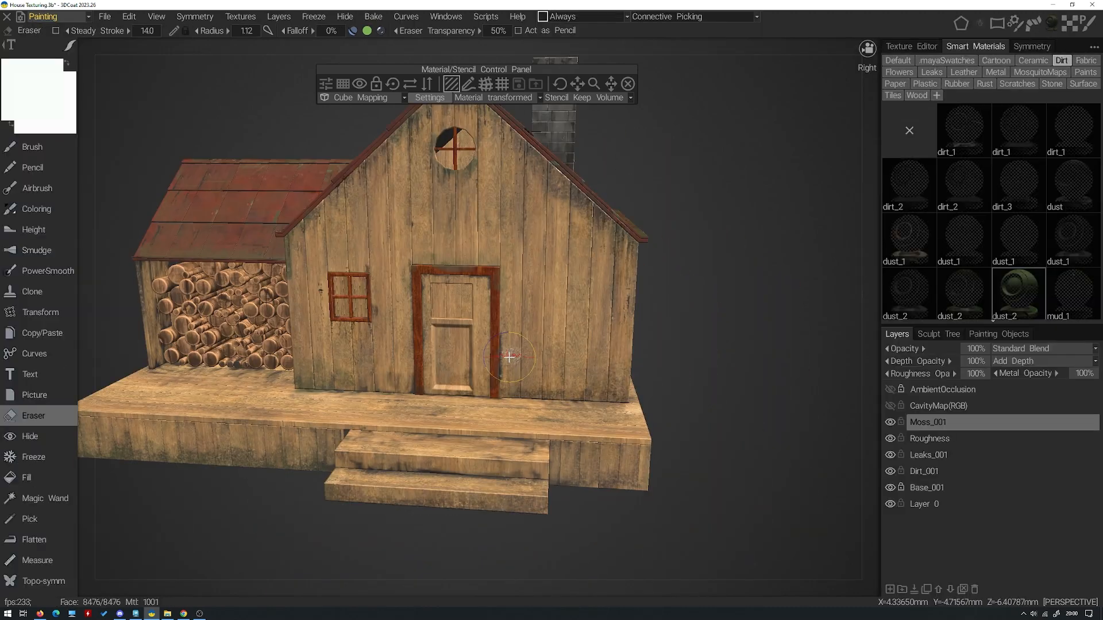
Brush moss patches along the base of the rear gable wall and fade them with the Eraser
{"action": "mouse_move", "coordinate": [574, 396]}
{"action": "left_mouse_down", "text": "alt"}
{"action": "mouse_move", "coordinate": [627, 408]}
{"action": "mouse_move", "coordinate": [537, 449]}
{"action": "left_mouse_up", "text": "alt"}
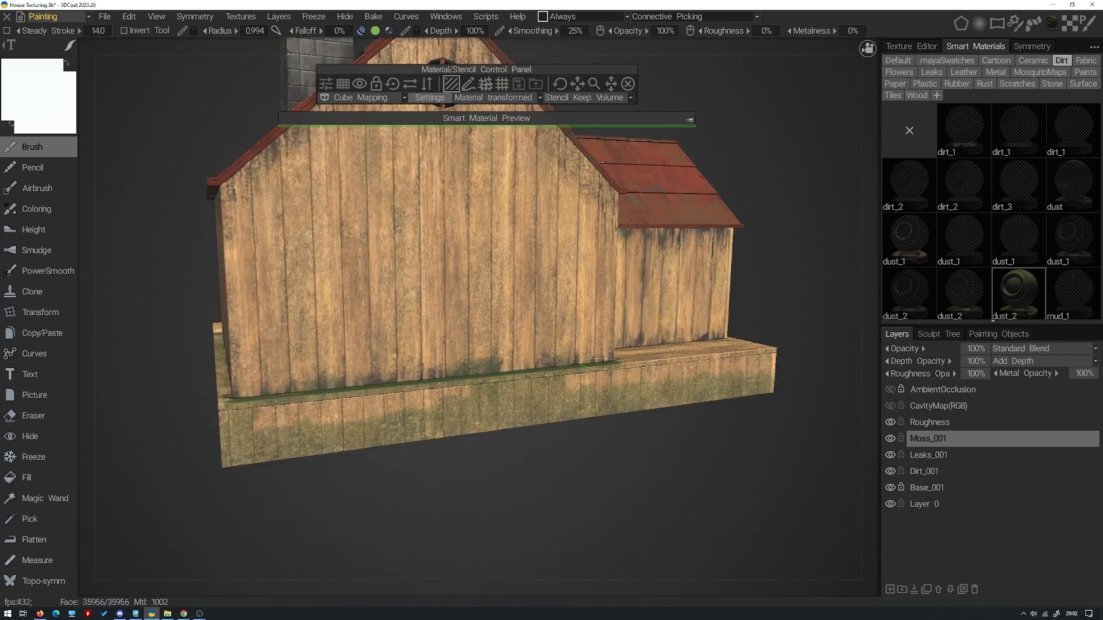
{"action": "mouse_move", "coordinate": [534, 345]}
{"action": "left_mouse_down"}
{"action": "mouse_move", "coordinate": [385, 362]}
{"action": "mouse_move", "coordinate": [595, 346]}
{"action": "left_mouse_up"}
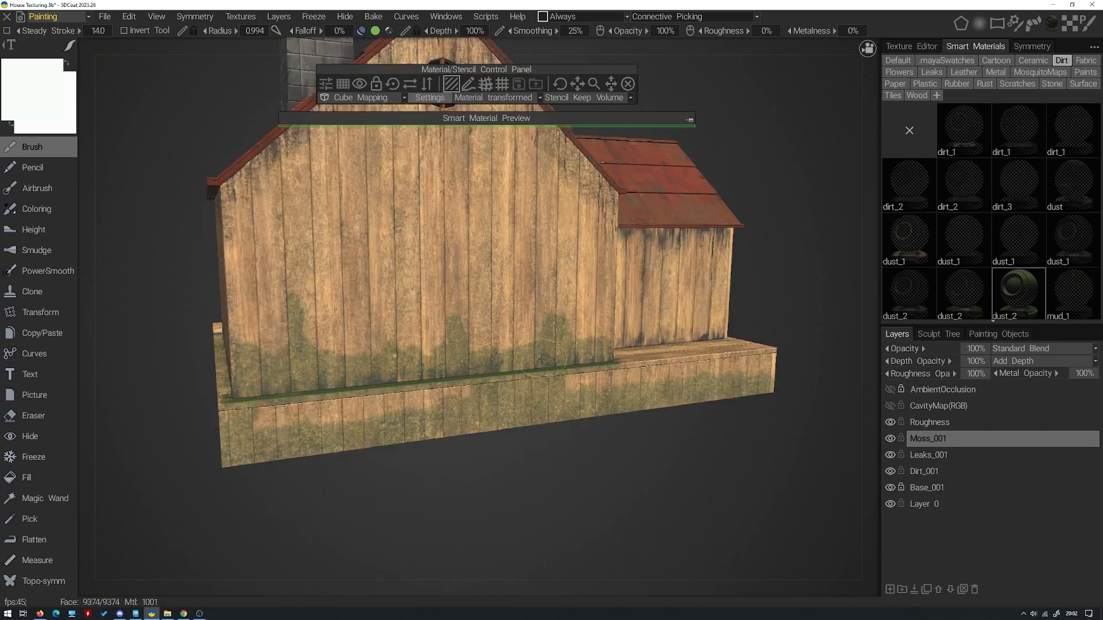
{"action": "left_click", "coordinate": [34, 415]}
{"action": "left_click_drag", "start_coordinate": [241, 368], "coordinate": [591, 338]}
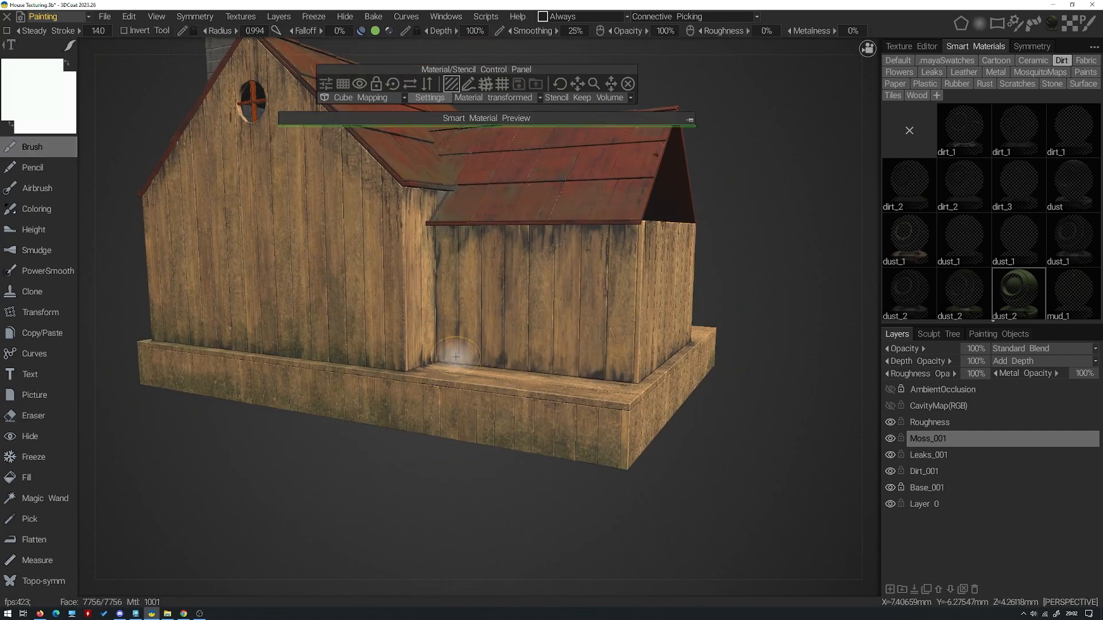
Brush moss at the base of the woodshed's rear wall and soften it with the Eraser
{"action": "mouse_move", "coordinate": [460, 363]}
{"action": "left_mouse_down"}
{"action": "mouse_move", "coordinate": [583, 407]}
{"action": "mouse_move", "coordinate": [402, 376]}
{"action": "left_mouse_up"}
{"action": "left_click", "coordinate": [33, 416]}
{"action": "mouse_move", "coordinate": [415, 336]}
{"action": "left_mouse_down"}
{"action": "mouse_move", "coordinate": [428, 381]}
{"action": "mouse_move", "coordinate": [594, 418]}
{"action": "left_mouse_up"}
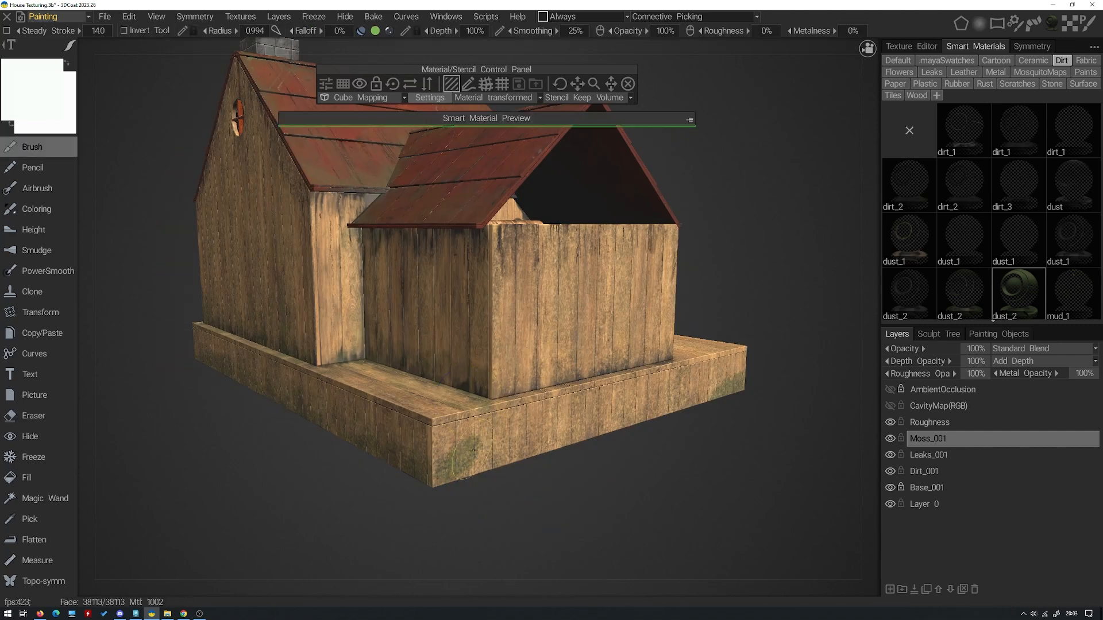
Brush moss along the platform's side face below the woodshed's outer wall and break it up with the Eraser
{"action": "left_click_drag", "start_coordinate": [436, 471], "coordinate": [717, 374]}
{"action": "left_click", "coordinate": [34, 415]}
{"action": "left_click_drag", "start_coordinate": [557, 442], "coordinate": [666, 396]}
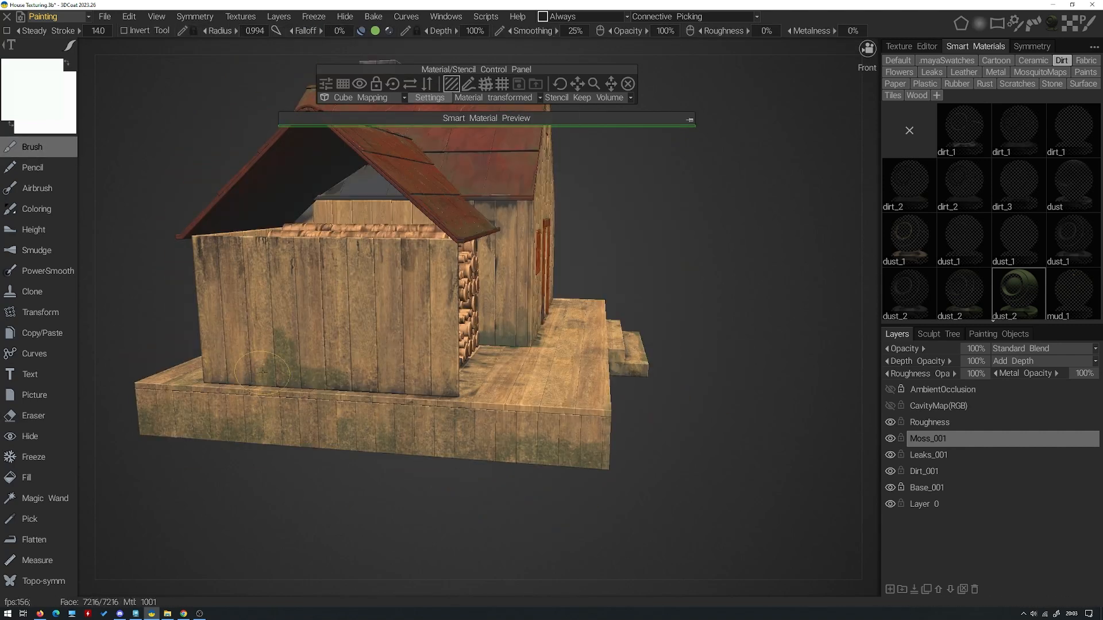
Brush moss along the base of the woodshed's outer side wall, fade it with the Eraser, and save the scene
{"action": "left_click_drag", "start_coordinate": [236, 370], "coordinate": [408, 345]}
{"action": "left_click", "coordinate": [33, 415]}
{"action": "left_click_drag", "start_coordinate": [287, 343], "coordinate": [445, 344]}
{"action": "mouse_move", "coordinate": [770, 229]}
{"action": "left_mouse_down", "text": "alt"}
{"action": "mouse_move", "coordinate": [712, 247]}
{"action": "mouse_move", "coordinate": [662, 197]}
{"action": "mouse_move", "coordinate": [637, 200]}
{"action": "left_mouse_up", "text": "alt"}
{"action": "key", "text": "ctrl+s"}
Examine the weathered front wall, woodshed and platform from both front sides in the Render room
{"action": "left_click", "coordinate": [57, 17]}
{"action": "left_click", "coordinate": [77, 90]}
{"action": "mouse_move", "coordinate": [344, 201]}
{"action": "left_mouse_down", "text": "alt"}
{"action": "mouse_move", "coordinate": [489, 209]}
{"action": "mouse_move", "coordinate": [350, 198]}
{"action": "left_mouse_up", "text": "alt"}
{"action": "left_click_drag", "start_coordinate": [395, 297], "coordinate": [445, 294], "text": "alt"}
{"action": "right_click_drag", "start_coordinate": [445, 294], "coordinate": [470, 305], "text": "alt"}
{"action": "left_click_drag", "start_coordinate": [470, 305], "coordinate": [604, 298], "text": "alt"}
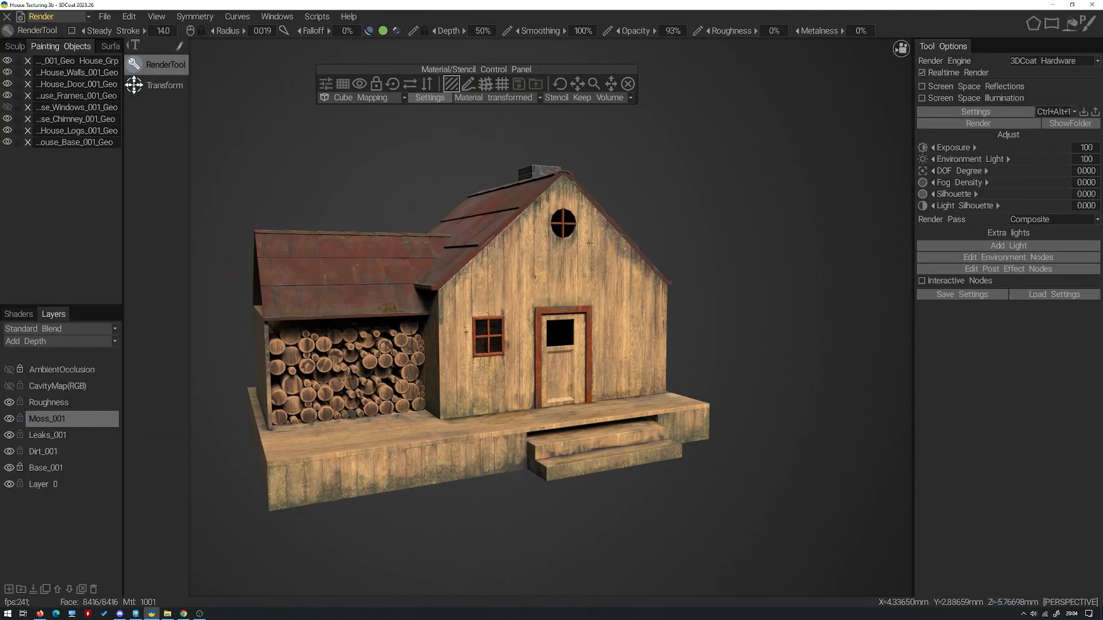
{"action": "left_click_drag", "start_coordinate": [493, 458], "coordinate": [556, 492], "text": "alt"}
{"action": "left_click_drag", "start_coordinate": [430, 486], "coordinate": [598, 414], "text": "alt"}
{"action": "left_click_drag", "start_coordinate": [508, 368], "coordinate": [626, 383], "text": "alt"}
{"action": "left_click_drag", "start_coordinate": [611, 240], "coordinate": [561, 213], "text": "alt"}
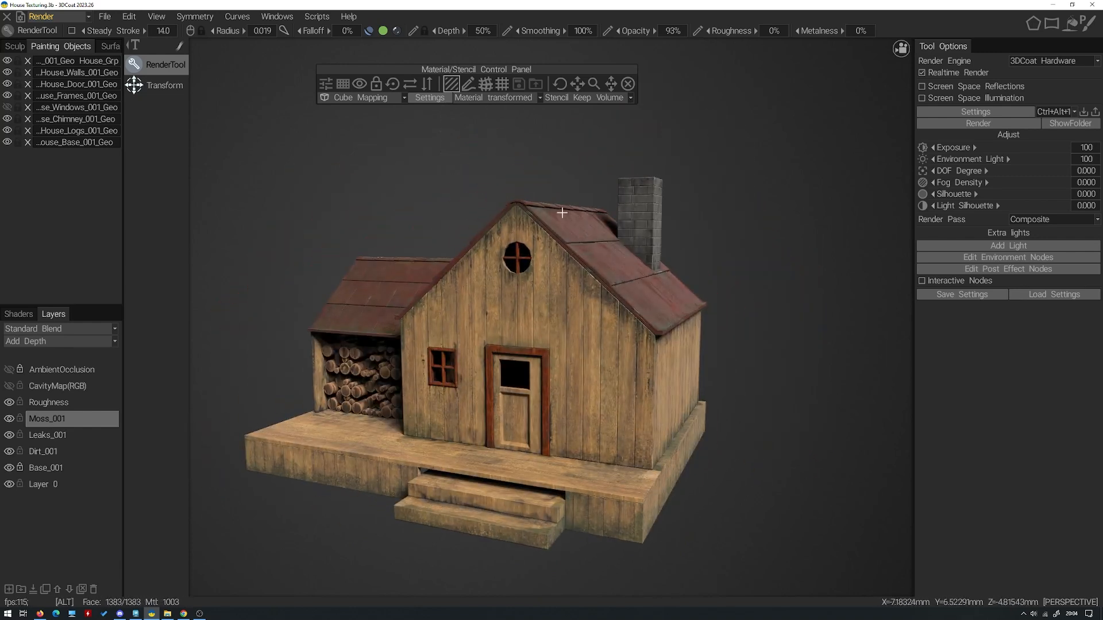
{"action": "left_click_drag", "start_coordinate": [545, 336], "coordinate": [571, 355], "text": "alt"}
{"action": "right_click_drag", "start_coordinate": [571, 355], "coordinate": [580, 361], "text": "alt"}
{"action": "middle_click_drag", "start_coordinate": [574, 362], "coordinate": [649, 293], "text": "alt"}
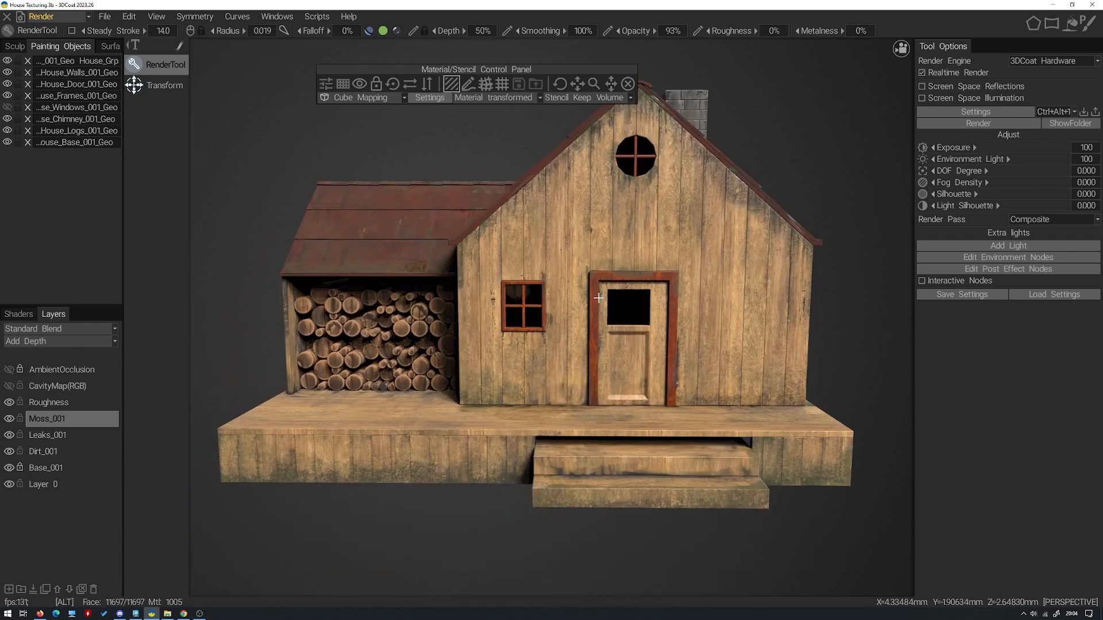
{"action": "right_click_drag", "start_coordinate": [597, 310], "coordinate": [626, 328], "text": "alt"}
{"action": "left_click_drag", "start_coordinate": [603, 327], "coordinate": [655, 336], "text": "alt"}
{"action": "right_click_drag", "start_coordinate": [656, 335], "coordinate": [599, 425], "text": "alt"}
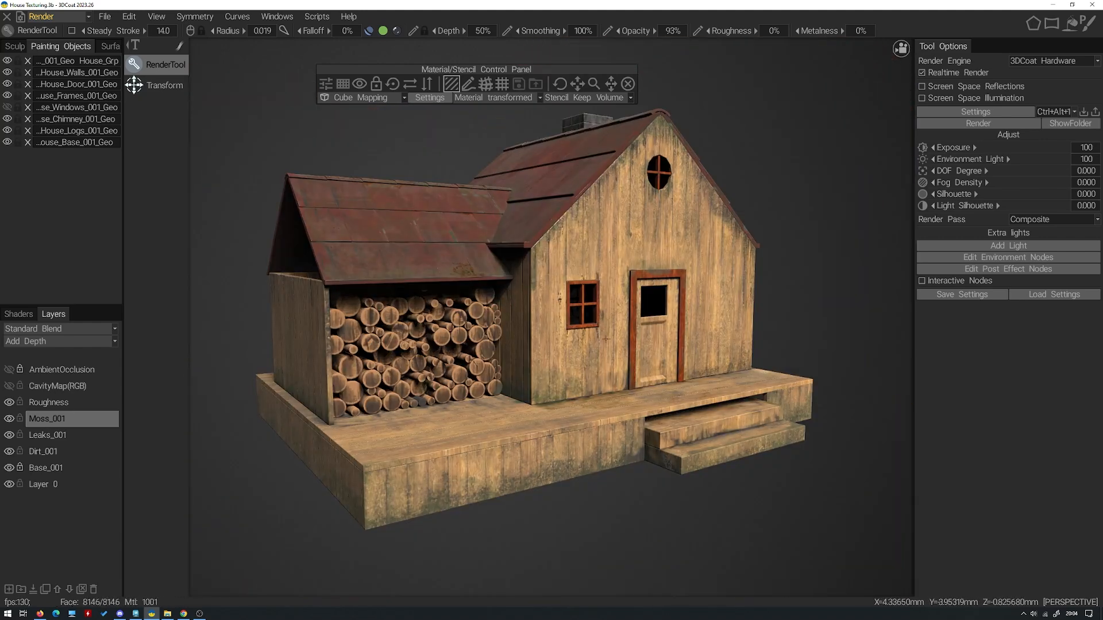
Examine the moss, leaks and dirt around the front steps, platform corner and roofs from close up and all around
{"action": "left_click_drag", "start_coordinate": [581, 230], "coordinate": [544, 295], "text": "alt"}
{"action": "middle_click_drag", "start_coordinate": [544, 295], "coordinate": [615, 270], "text": "alt"}
{"action": "right_click_drag", "start_coordinate": [615, 270], "coordinate": [637, 293], "text": "alt"}
{"action": "left_click_drag", "start_coordinate": [637, 293], "coordinate": [551, 305], "text": "alt"}
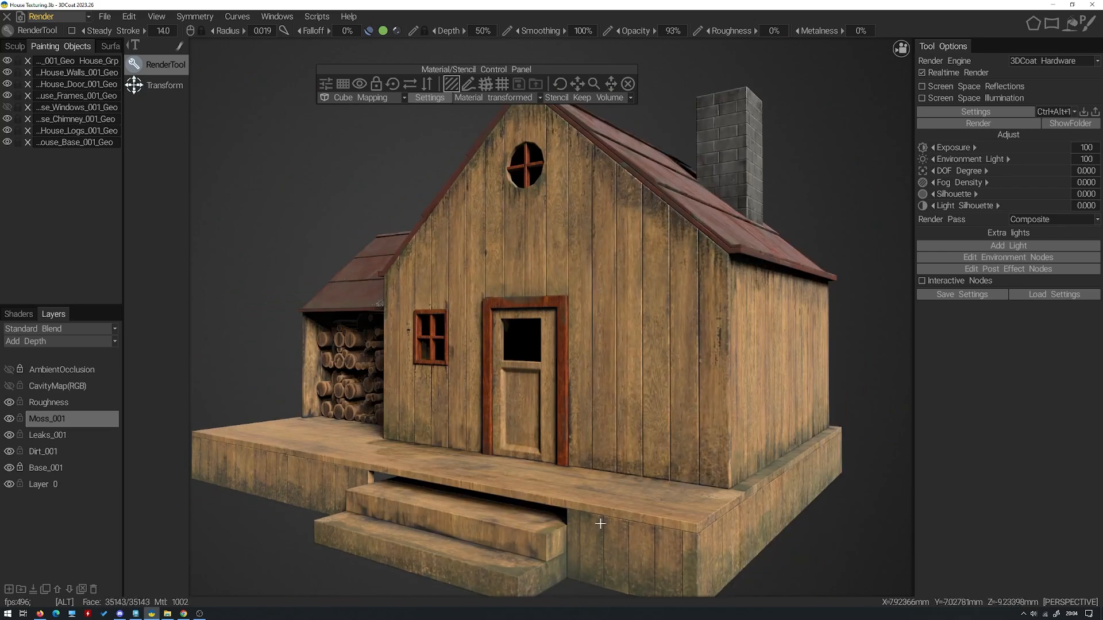
{"action": "middle_click_drag", "start_coordinate": [598, 519], "coordinate": [529, 402], "text": "alt"}
{"action": "right_click_drag", "start_coordinate": [528, 402], "coordinate": [504, 449], "text": "alt"}
{"action": "left_click_drag", "start_coordinate": [504, 449], "coordinate": [485, 342], "text": "alt"}
{"action": "right_click_drag", "start_coordinate": [485, 343], "coordinate": [560, 376], "text": "alt"}
{"action": "left_click_drag", "start_coordinate": [561, 376], "coordinate": [586, 499], "text": "alt"}
{"action": "left_click_drag", "start_coordinate": [420, 470], "coordinate": [609, 274], "text": "alt"}
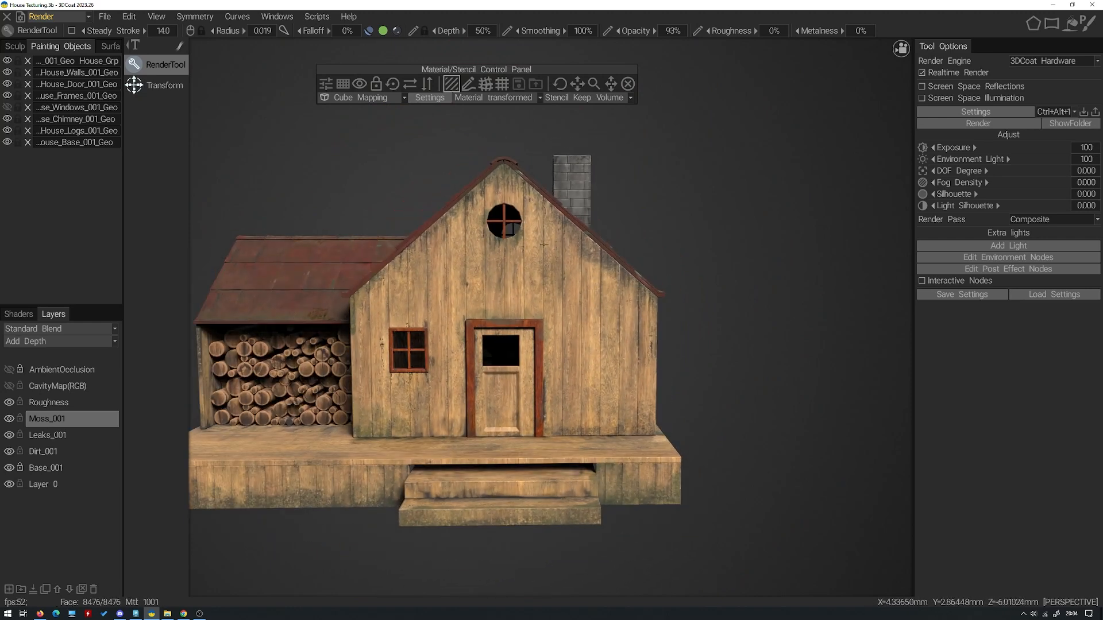
{"action": "left_click_drag", "start_coordinate": [643, 267], "coordinate": [635, 323], "text": "alt"}
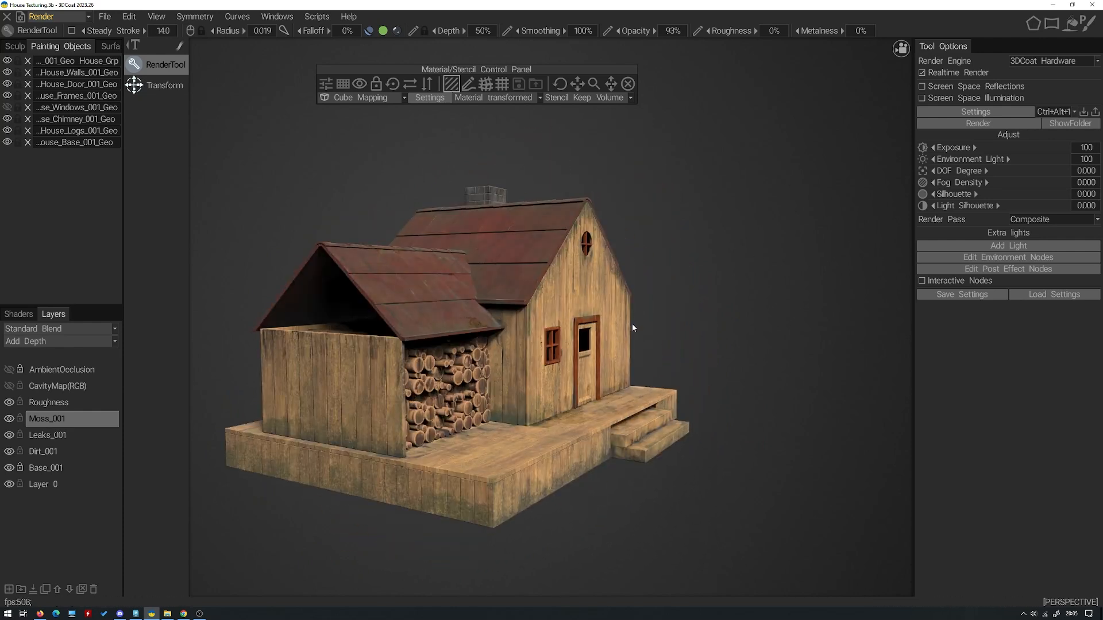
{"action": "left_click_drag", "start_coordinate": [692, 293], "coordinate": [755, 208], "text": "alt"}
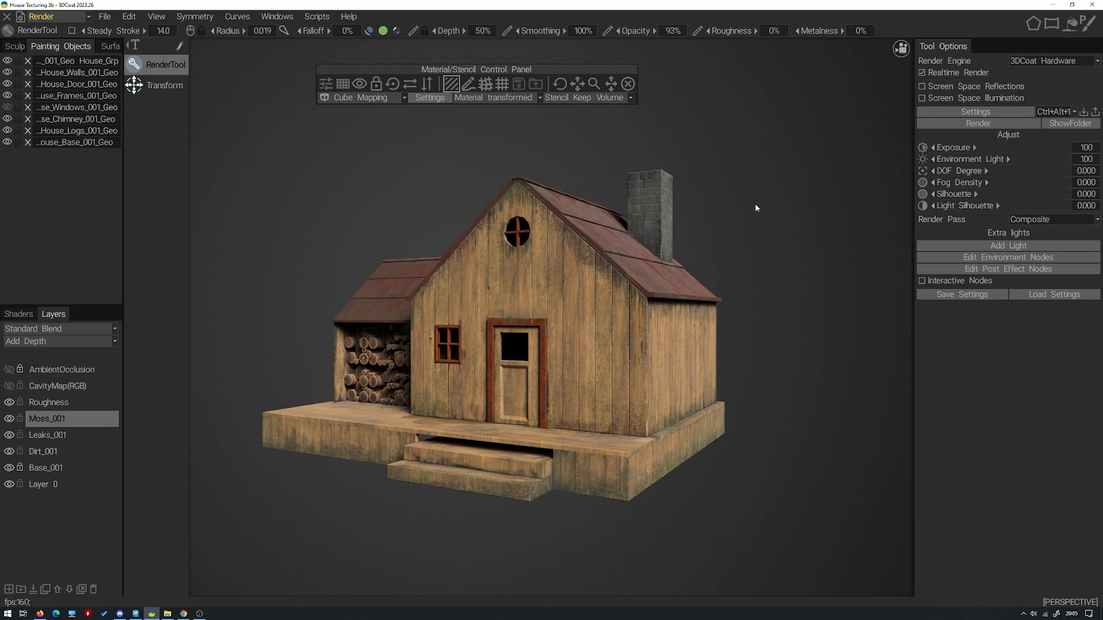
{"action": "left_click_drag", "start_coordinate": [729, 157], "coordinate": [619, 214], "text": "alt"}
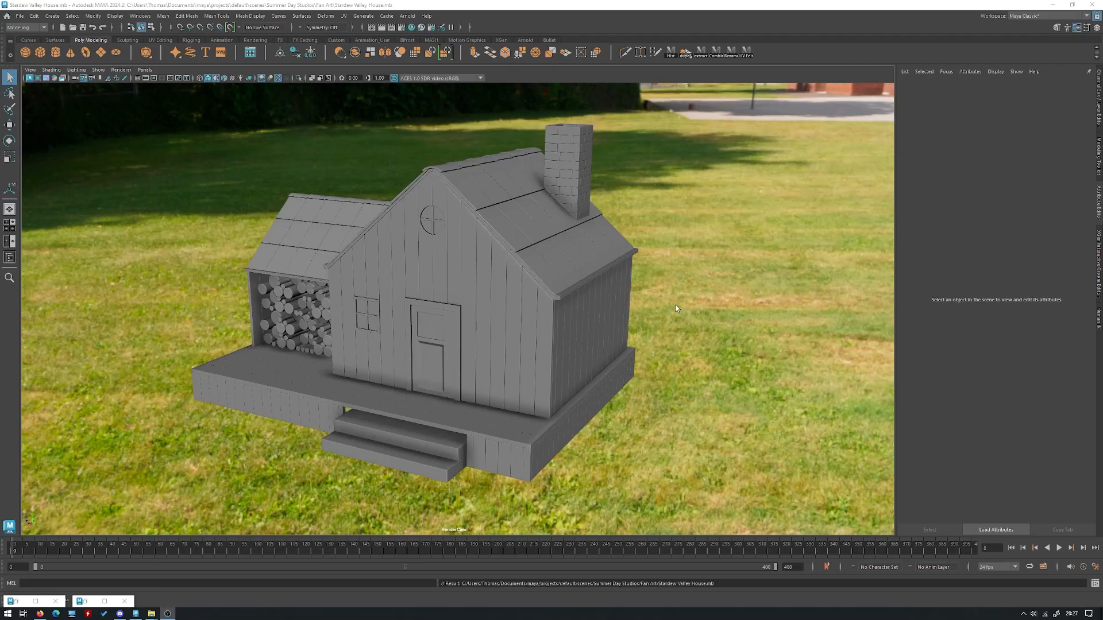
Switch to Maya and review in Hypershade how the House material uses the diffuse, roughness and normal map textures
{"action": "left_click", "coordinate": [488, 252]}
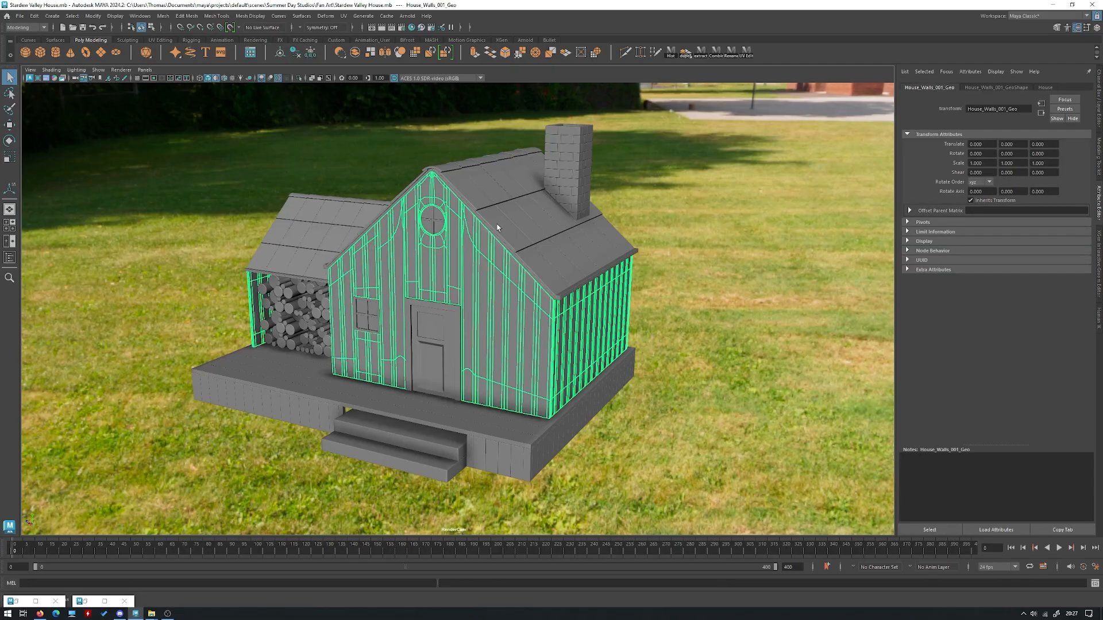
{"action": "left_click", "coordinate": [512, 228]}
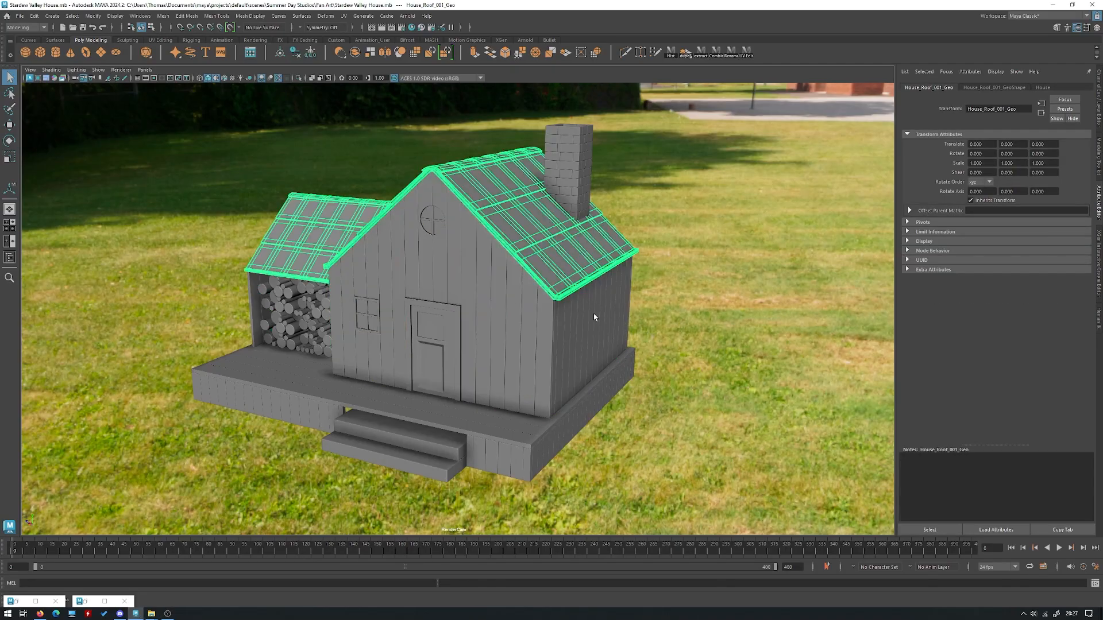
{"action": "left_click", "coordinate": [22, 601]}
{"action": "scroll", "coordinate": [496, 348], "scroll_direction": "down", "scroll_amount": 3}
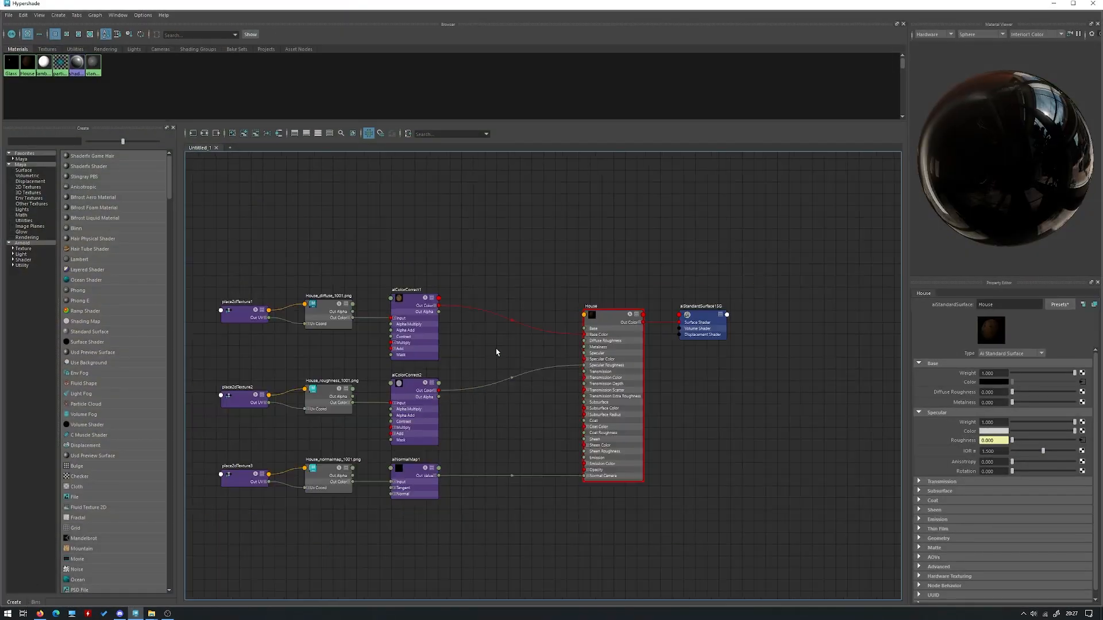
{"action": "middle_click_drag", "start_coordinate": [538, 302], "coordinate": [634, 300], "text": "alt"}
{"action": "scroll", "coordinate": [513, 342], "scroll_direction": "up", "scroll_amount": 2}
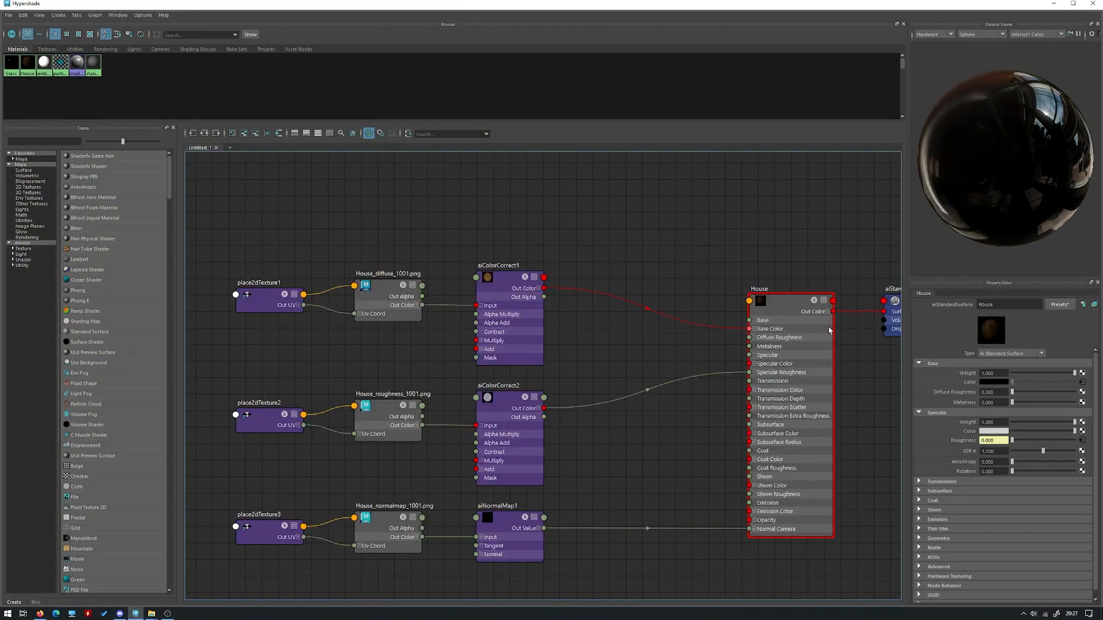
{"action": "middle_click_drag", "start_coordinate": [631, 436], "coordinate": [580, 394], "text": "alt"}
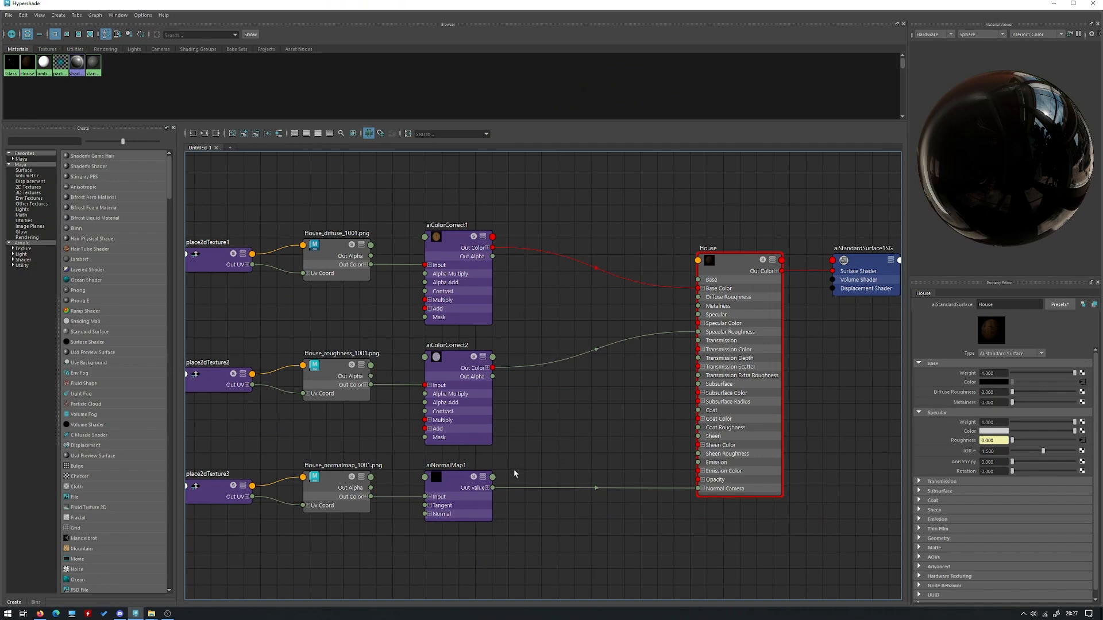
{"action": "middle_click_drag", "start_coordinate": [556, 308], "coordinate": [590, 316], "text": "alt"}
{"action": "left_click", "coordinate": [471, 383]}
{"action": "middle_click_drag", "start_coordinate": [672, 221], "coordinate": [632, 219], "text": "alt"}
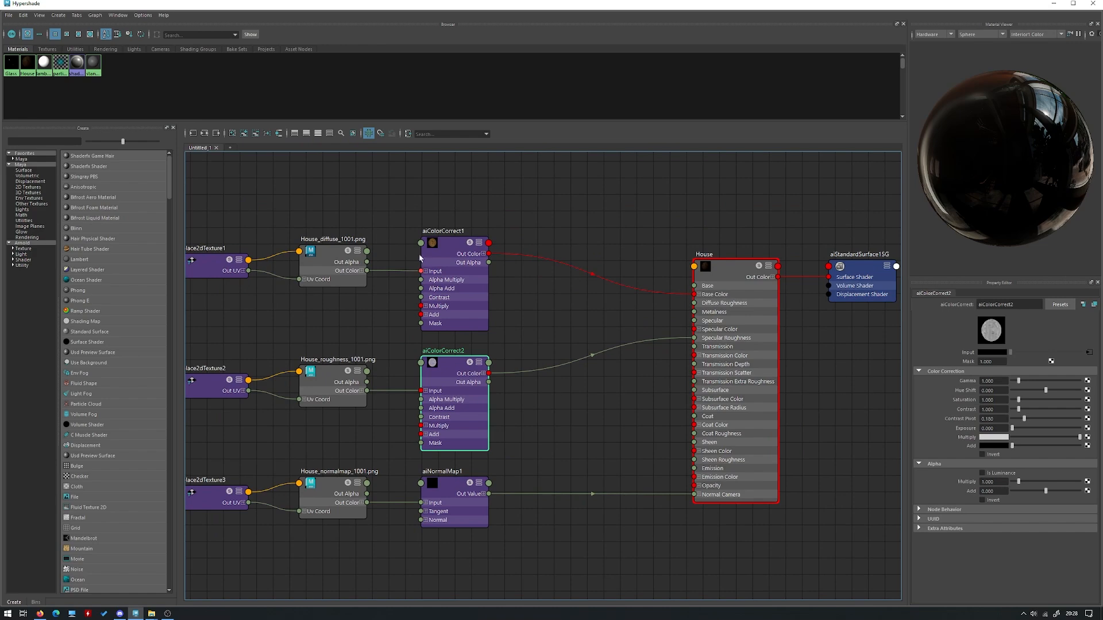
{"action": "middle_click_drag", "start_coordinate": [605, 276], "coordinate": [568, 276], "text": "alt"}
{"action": "left_click", "coordinate": [713, 313]}
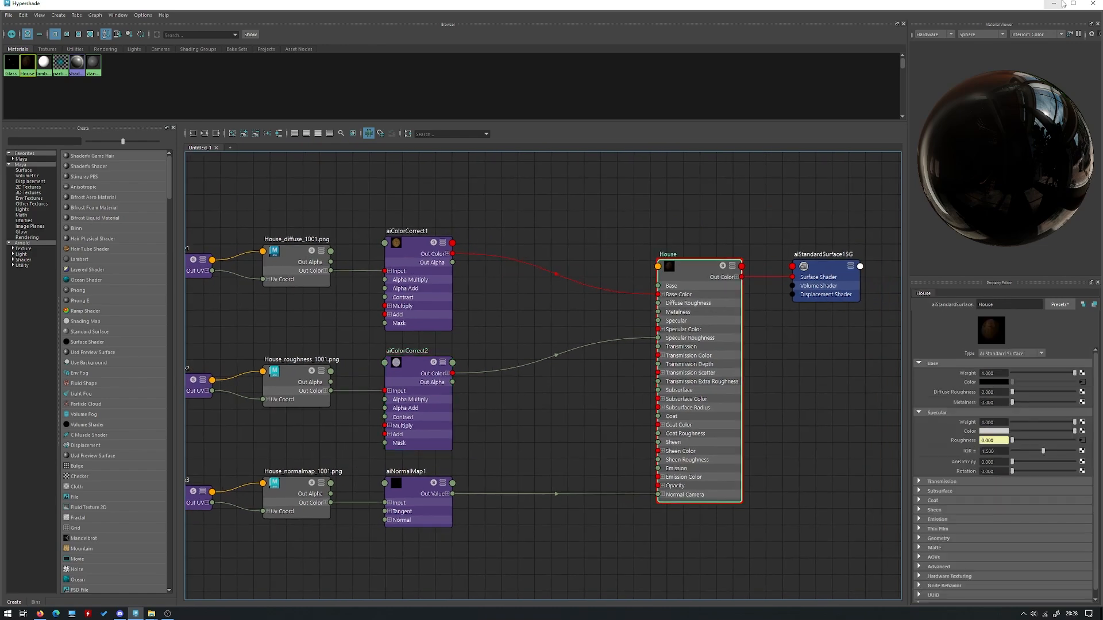
{"action": "left_click", "coordinate": [1054, 4]}
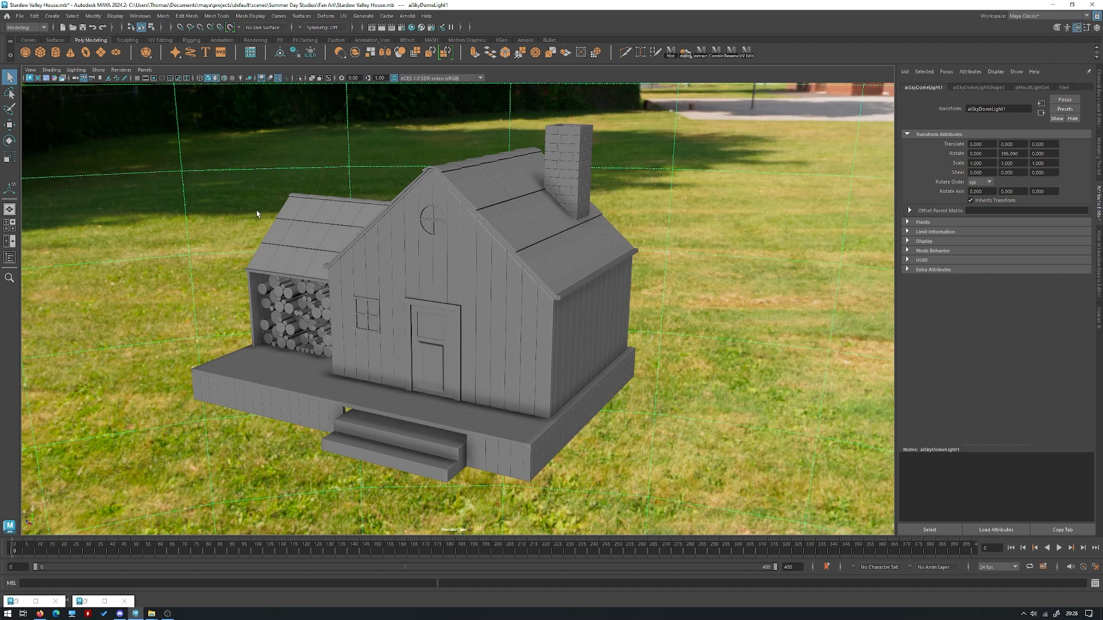
Clear the sky dome light selection, render the viewport with Arnold, and view the textured house from several angles
{"action": "left_click", "coordinate": [121, 70]}
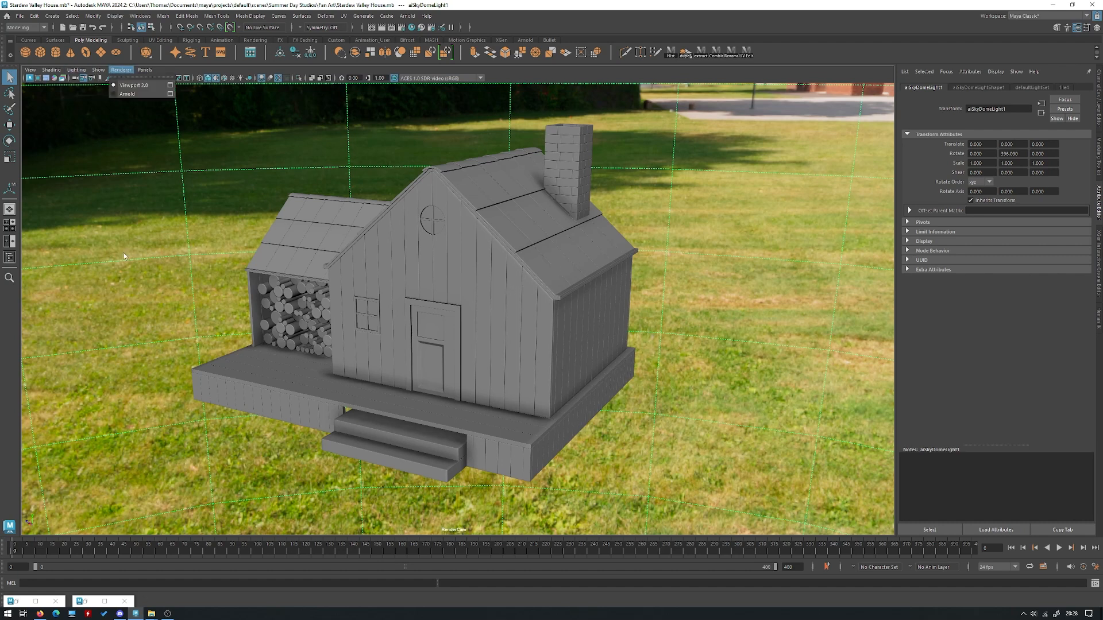
{"action": "left_click", "coordinate": [89, 601]}
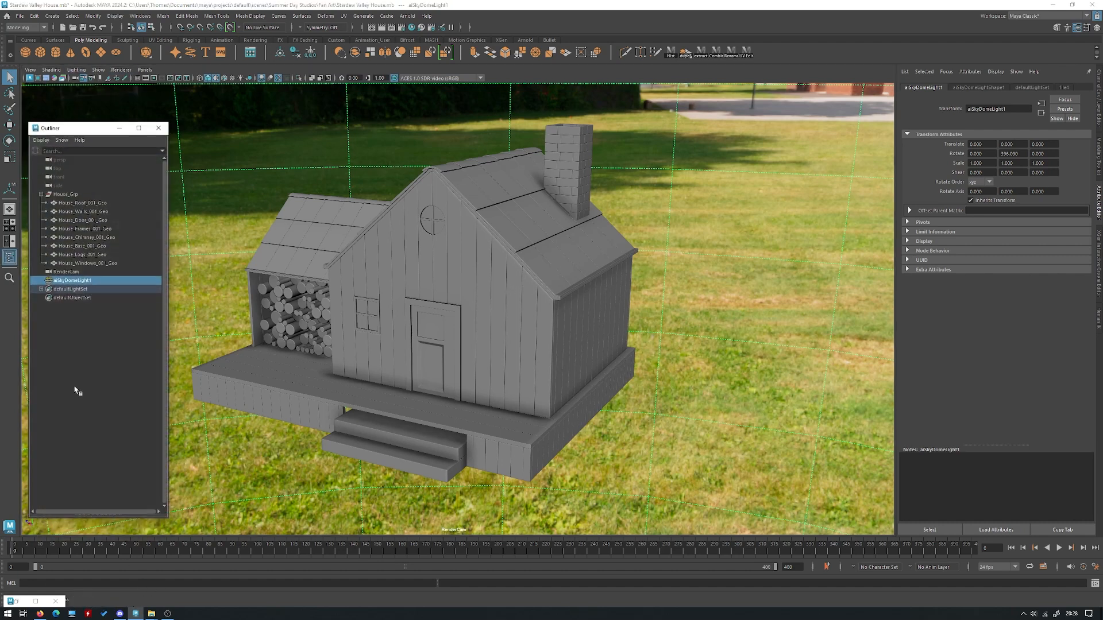
{"action": "left_click", "coordinate": [75, 388]}
{"action": "left_click", "coordinate": [119, 128]}
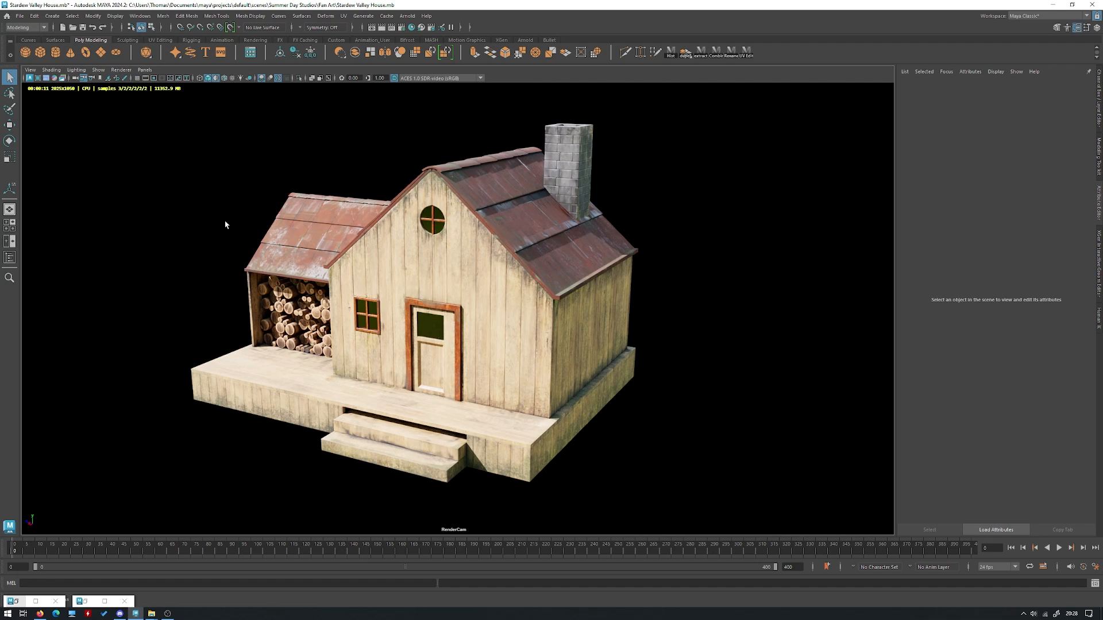
{"action": "left_click_drag", "start_coordinate": [332, 222], "coordinate": [469, 306], "text": "alt"}
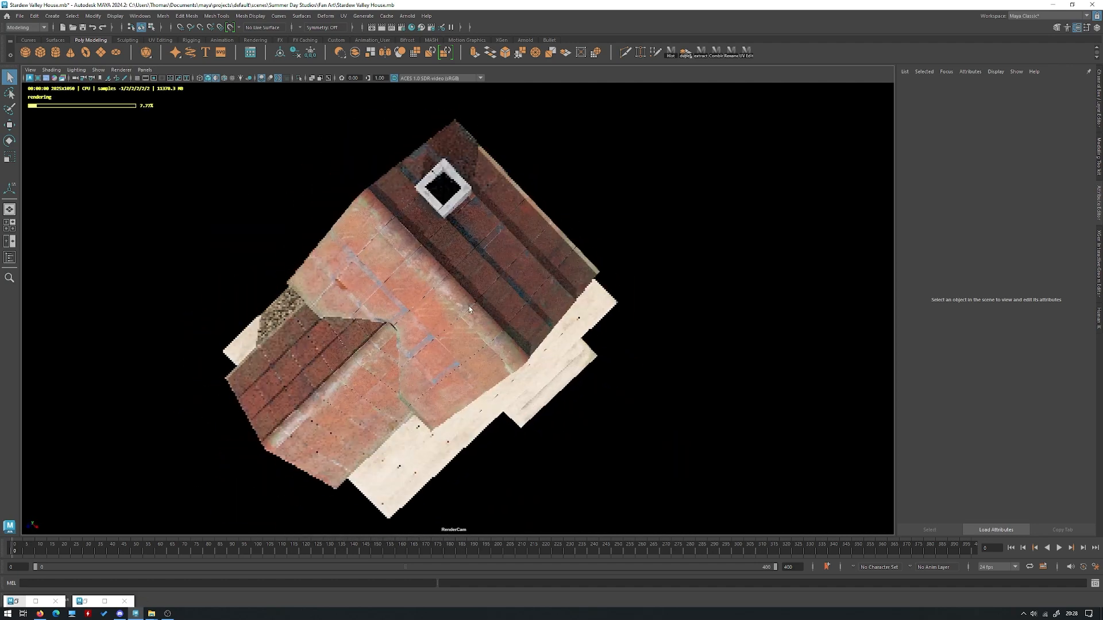
{"action": "left_click_drag", "start_coordinate": [490, 328], "coordinate": [485, 268], "text": "alt"}
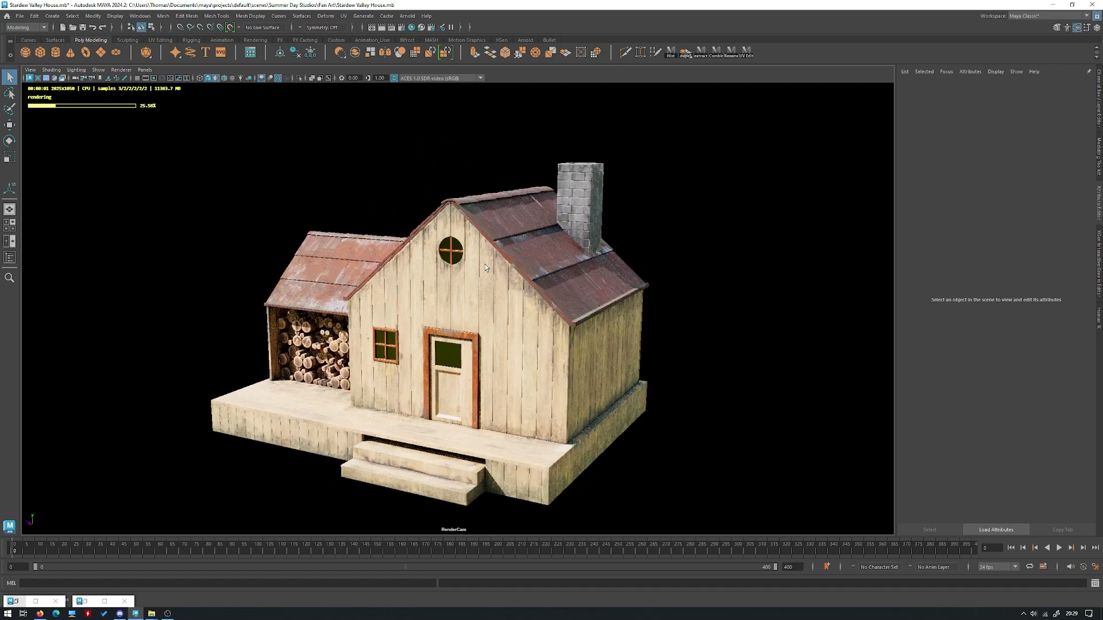